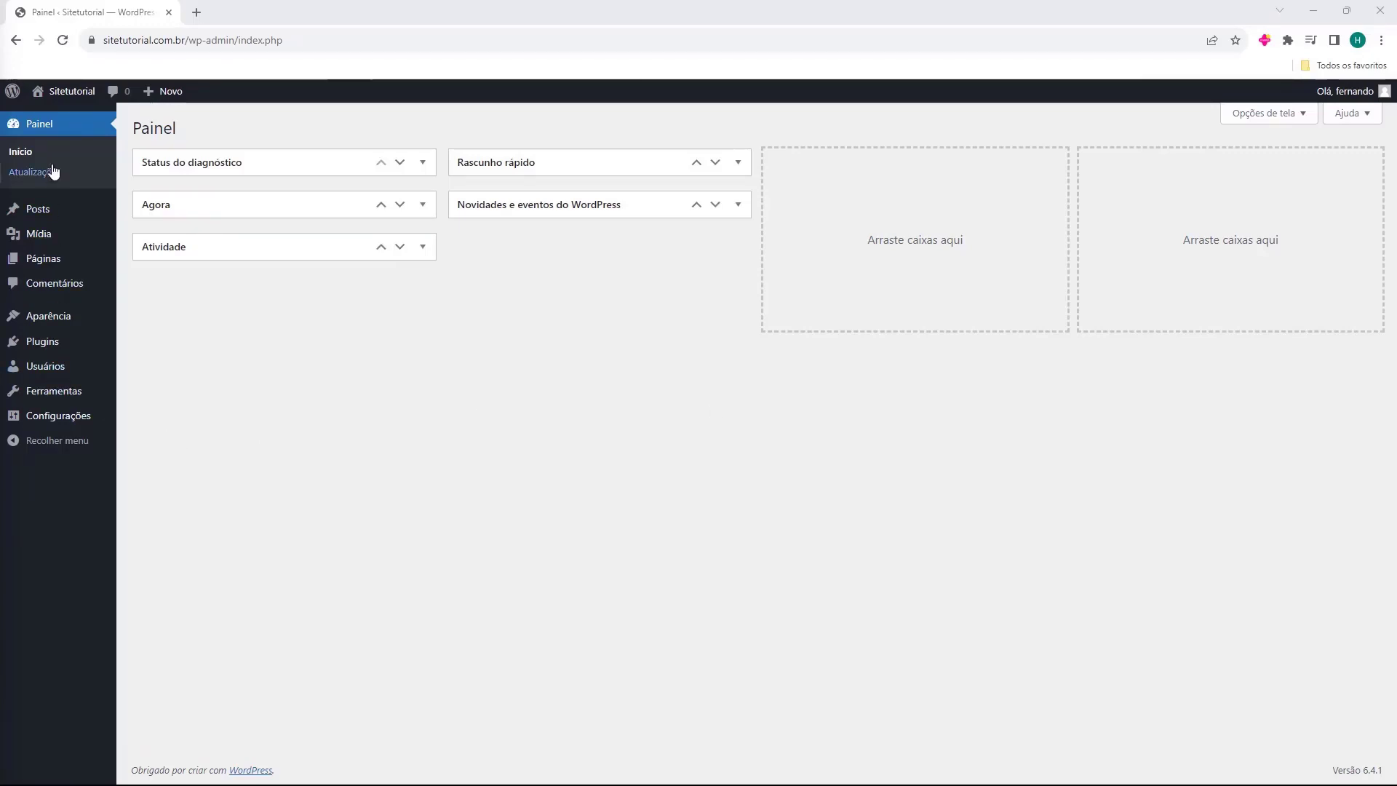
- Open the page for adding new plugins and browse the featured ones
mouse_move(18, 353)
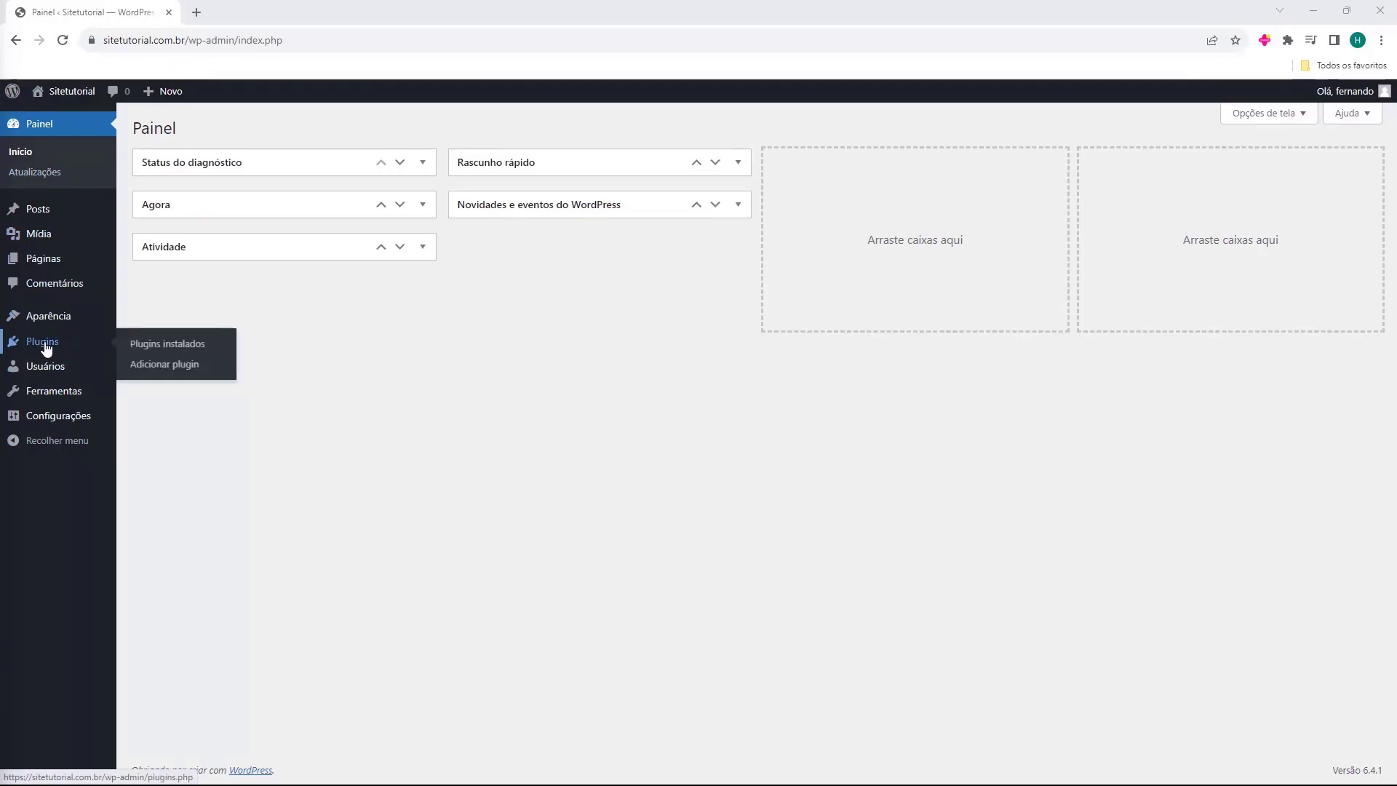
click(51, 348)
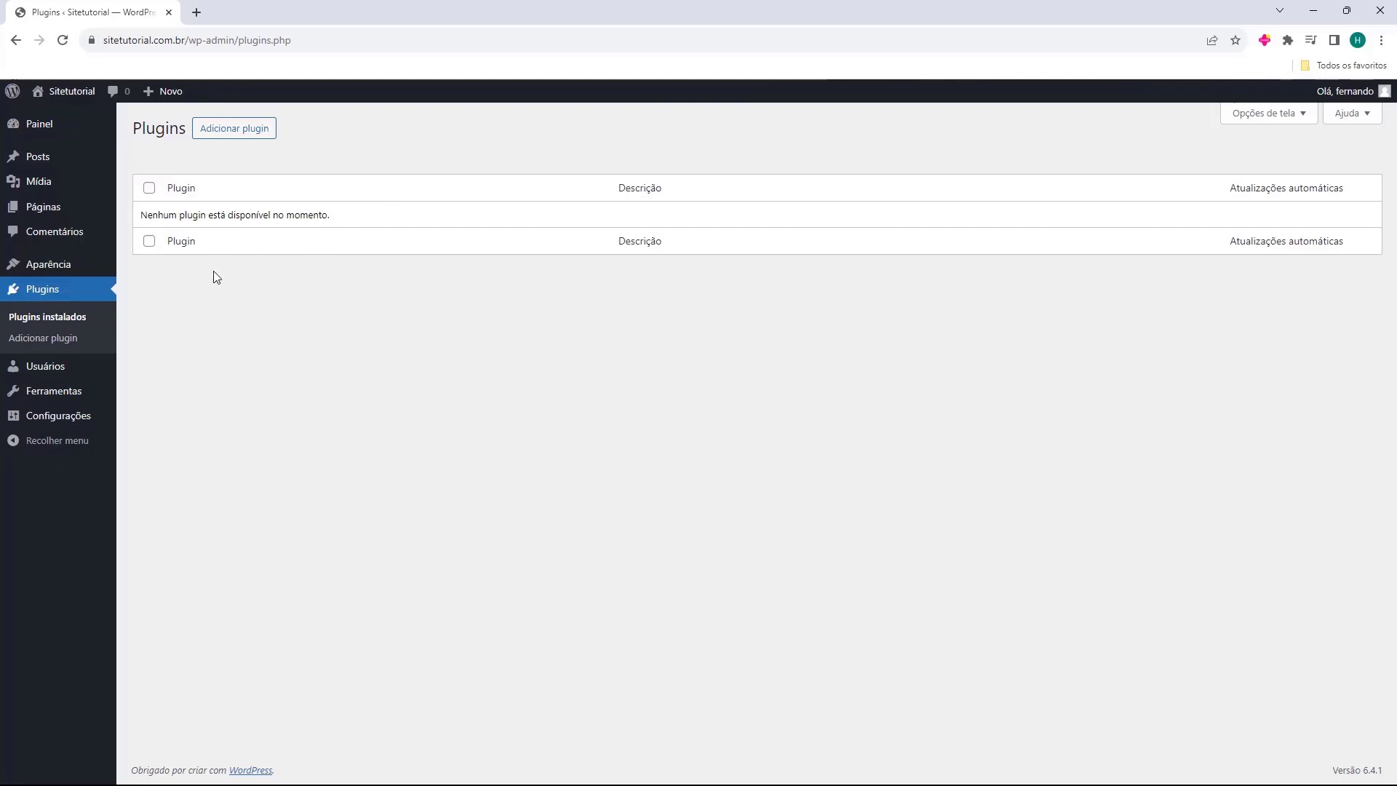
click(228, 133)
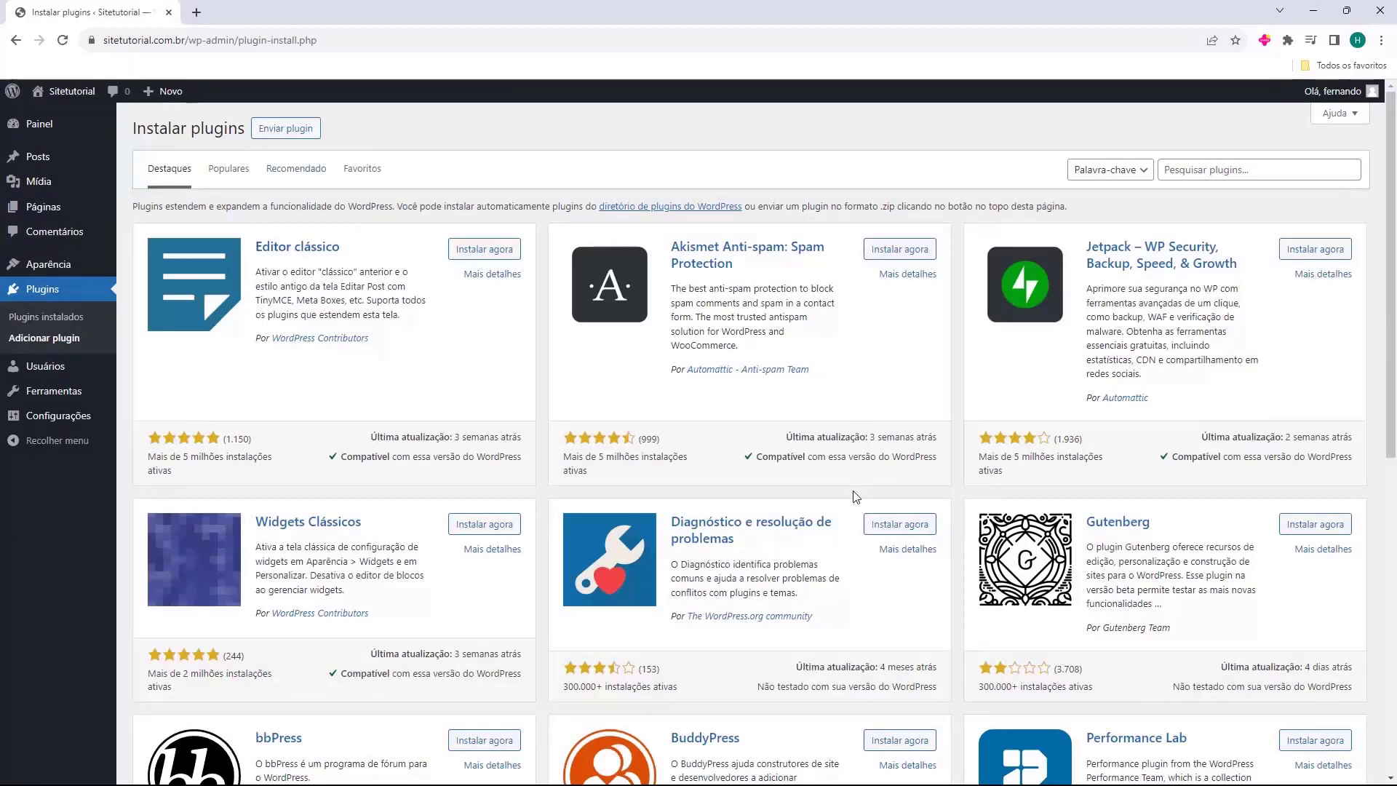
scroll(371, 364, down, 6)
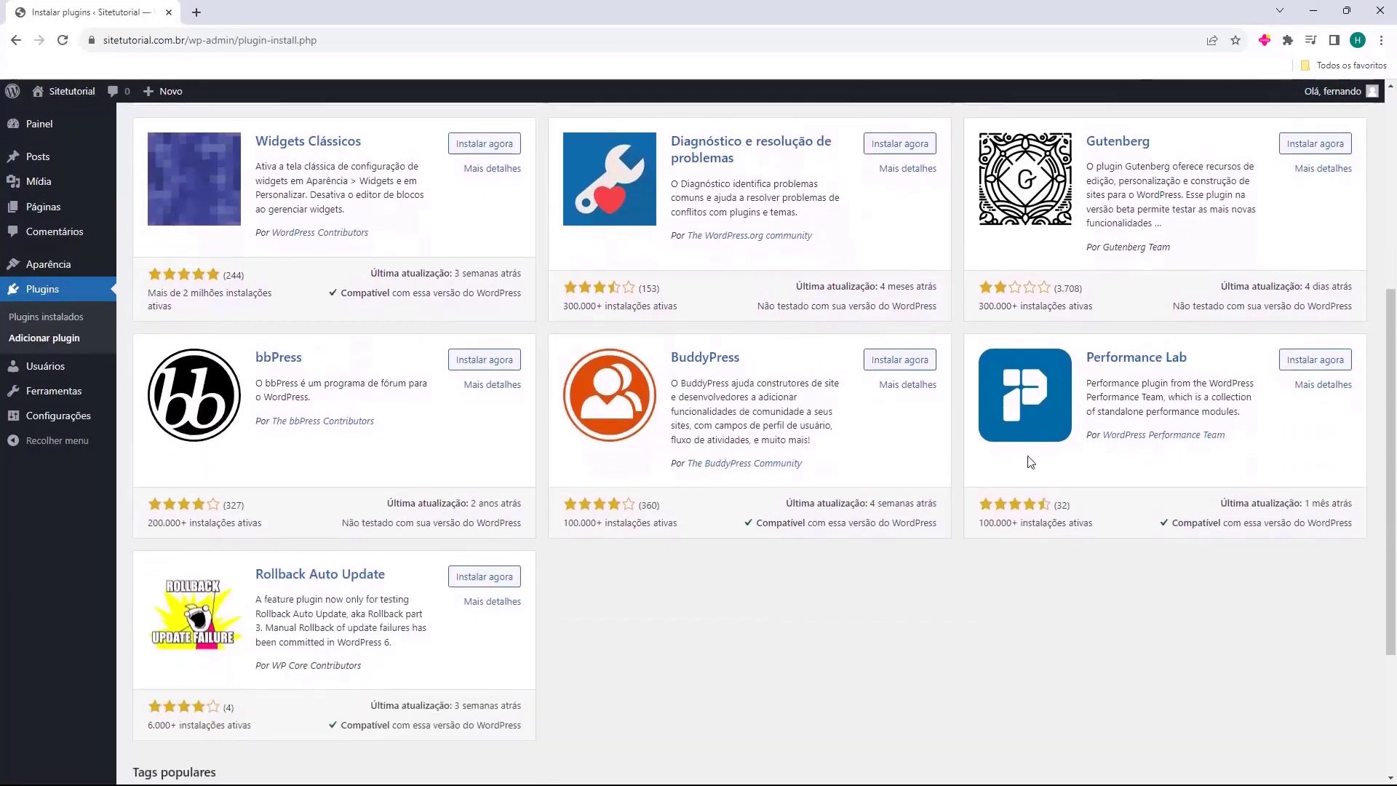
scroll(830, 433, up, 6)
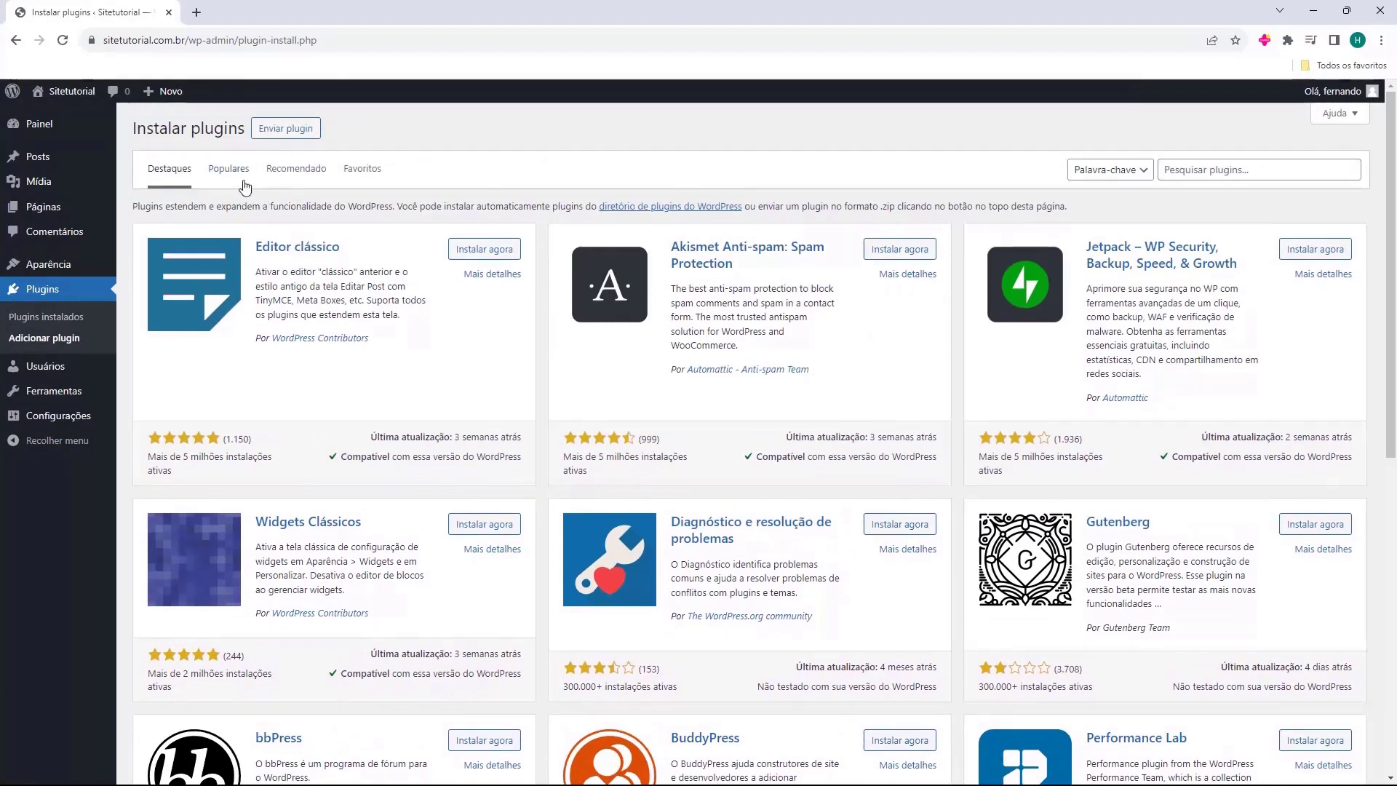
- Search the plugin directory for "elementor", then install and activate Elementor Website Builder
click(1194, 175)
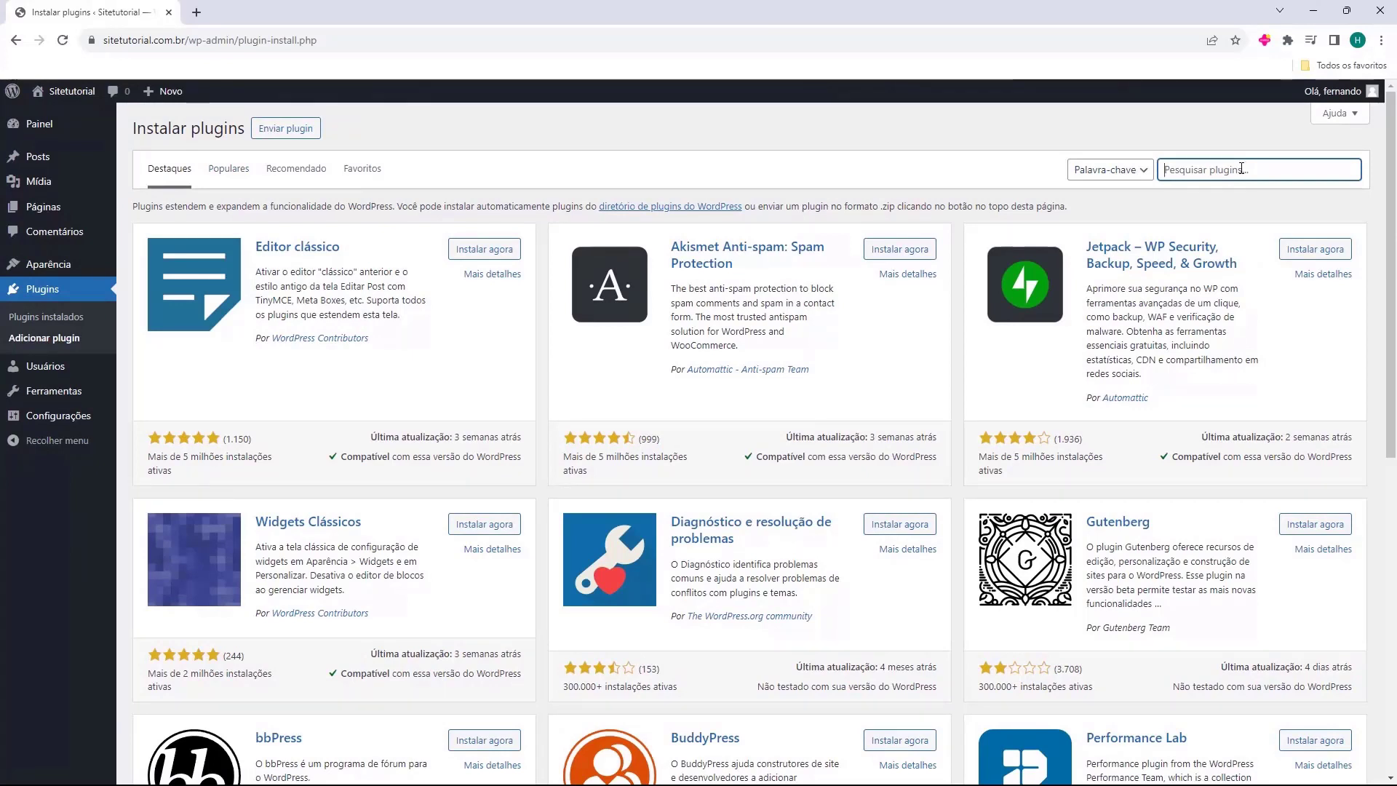
text(el)
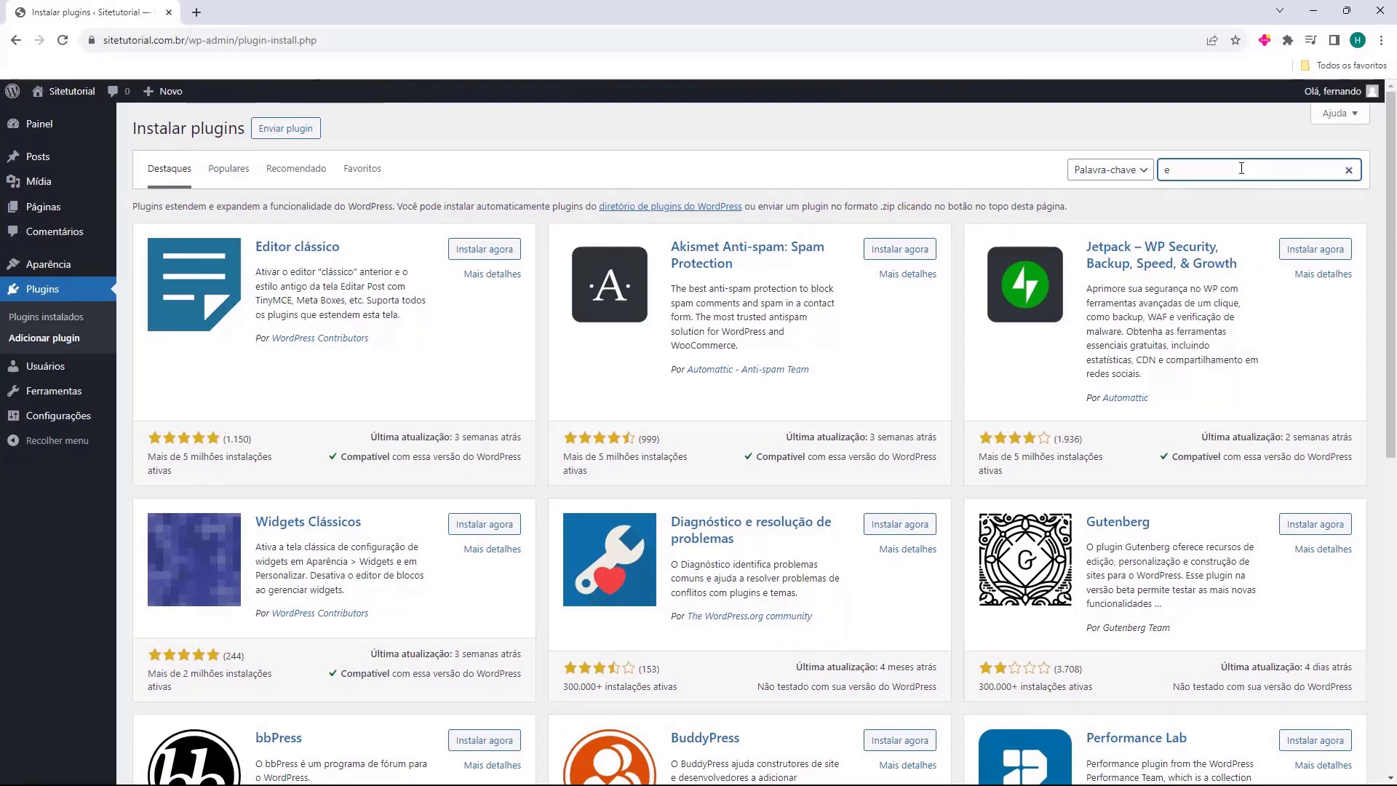
text(ementor)
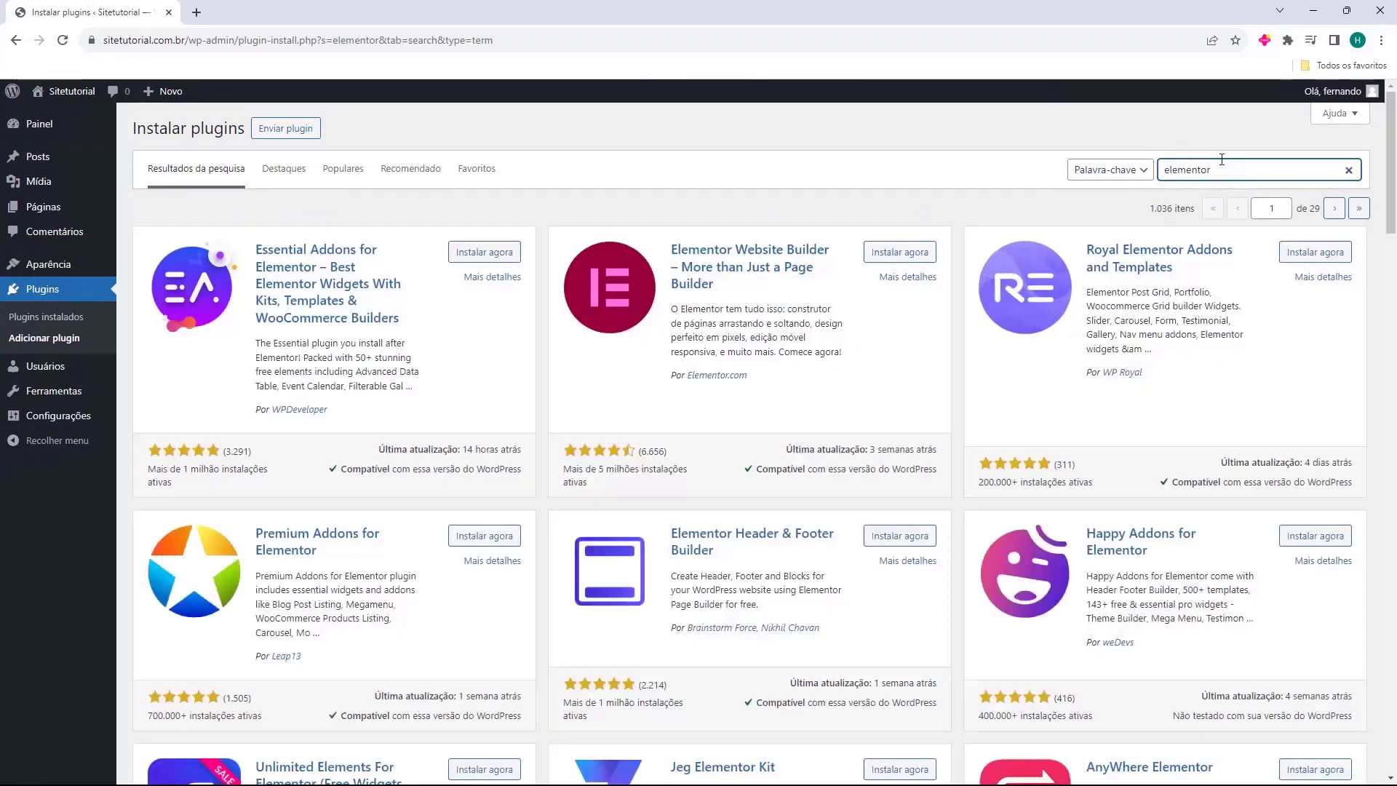
scroll(318, 337, down, 5)
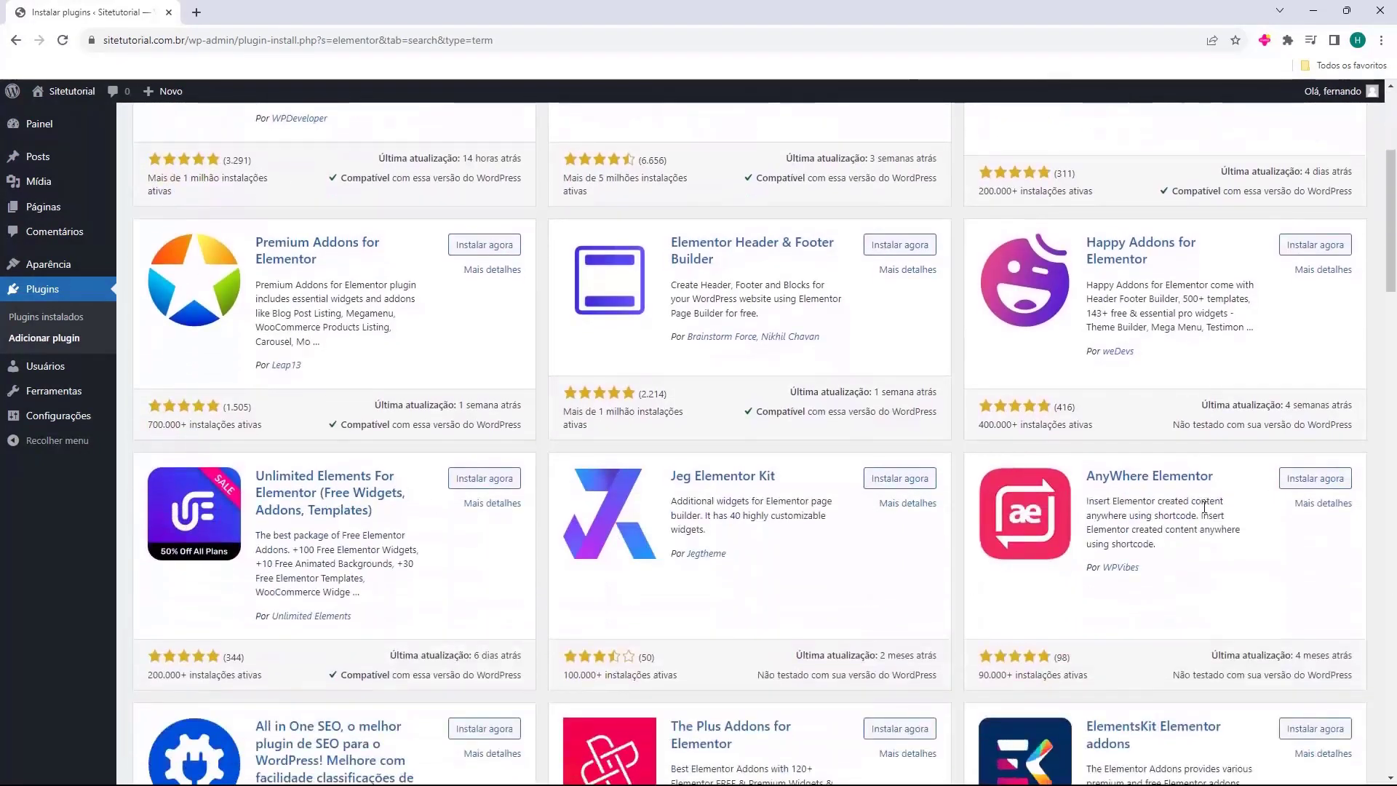
scroll(728, 436, up, 5)
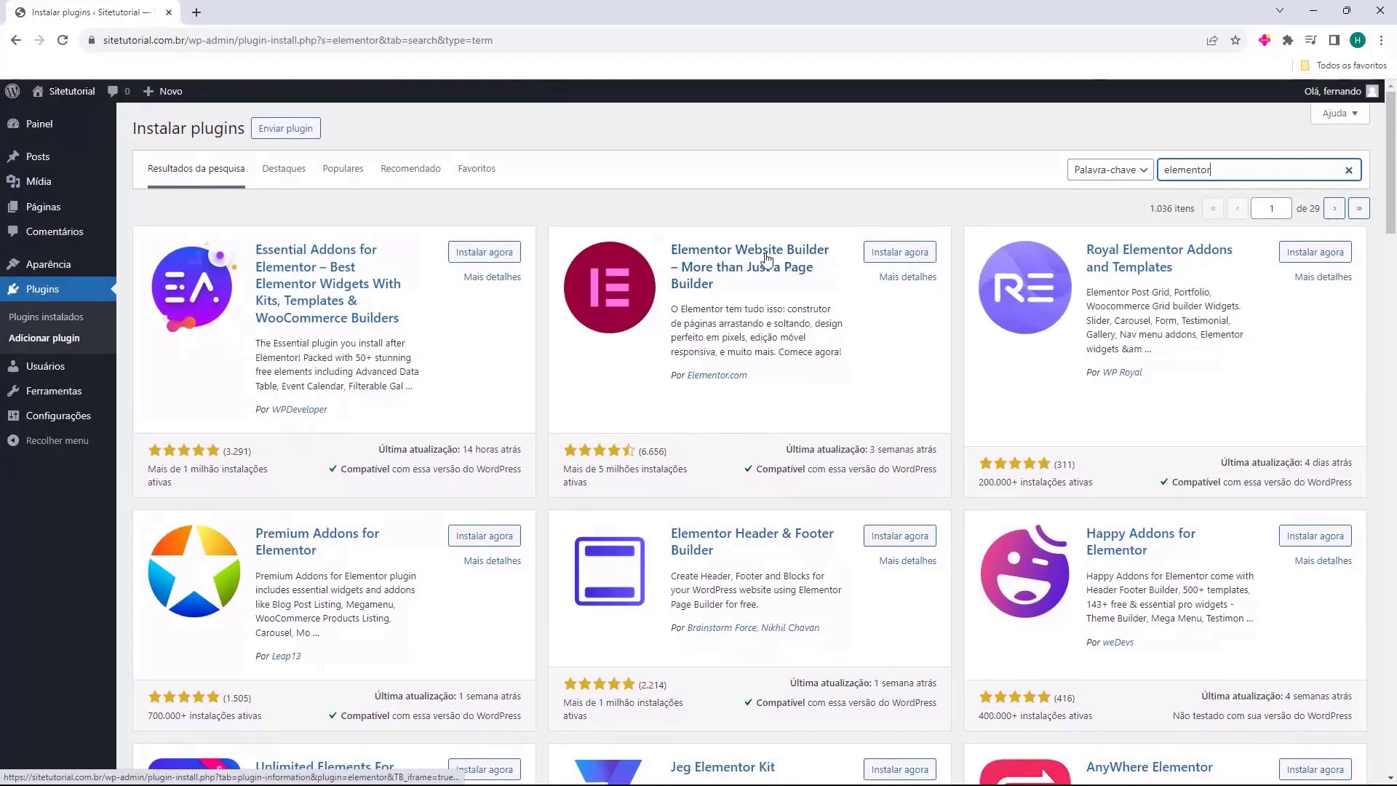
click(902, 257)
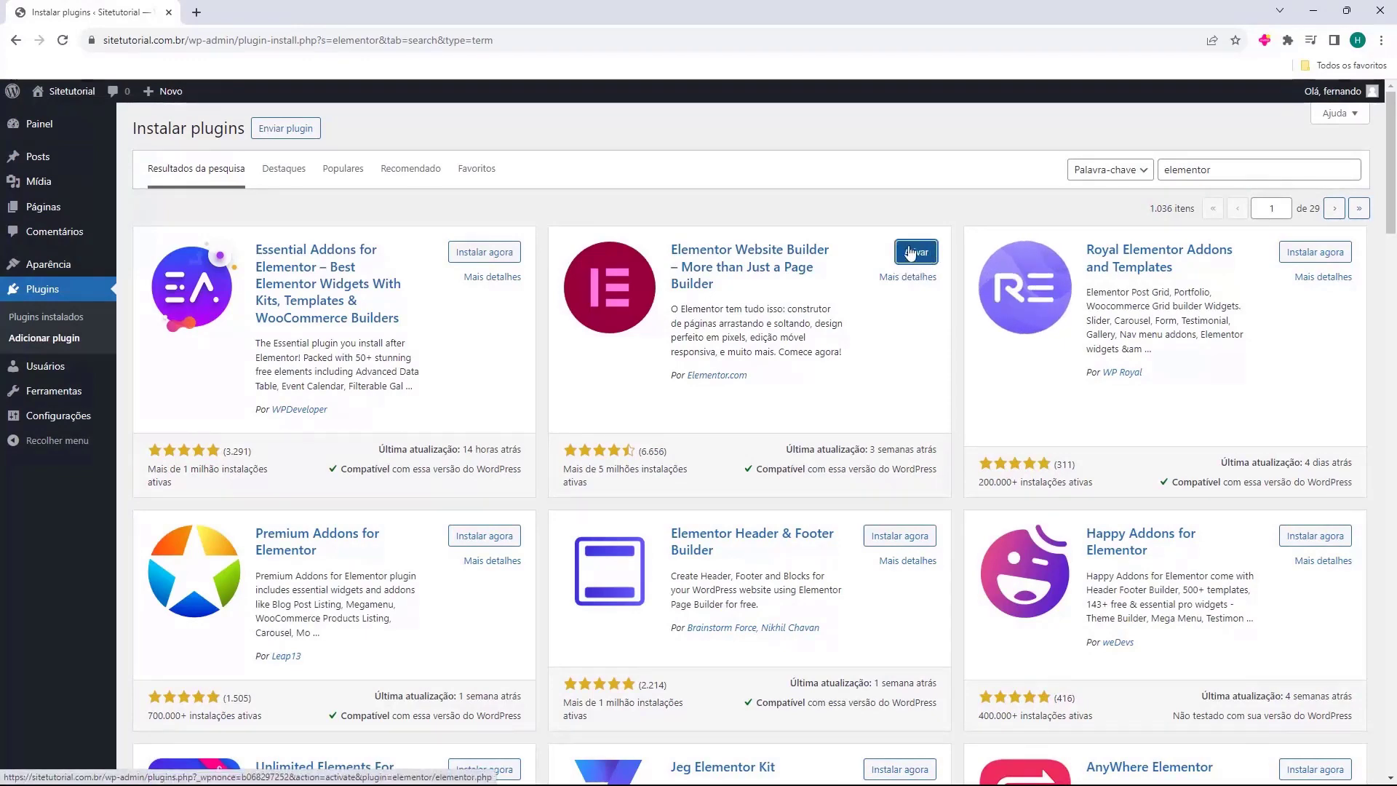
click(916, 253)
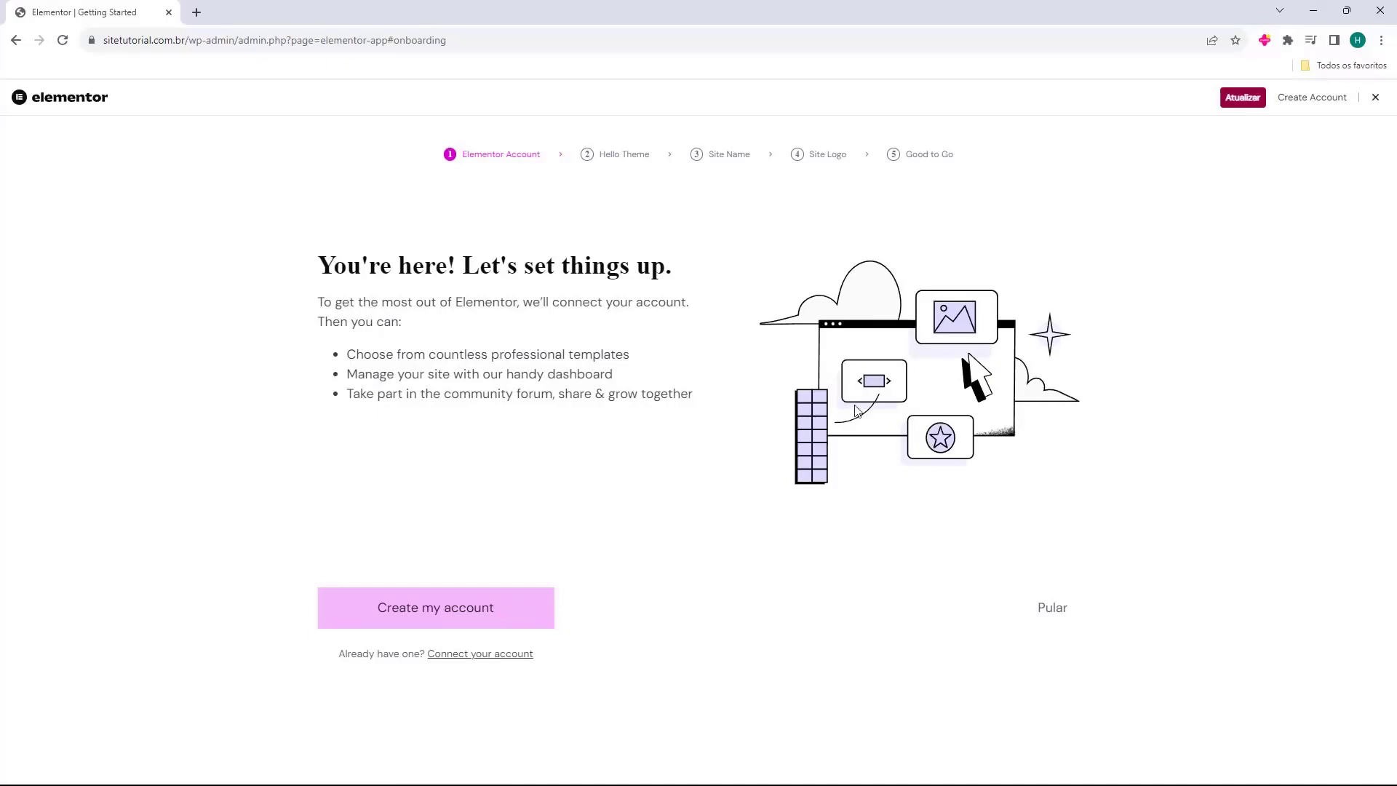
- Exit the Elementor onboarding and collapse the "Visão geral do Elementor" box on the dashboard
click(1375, 100)
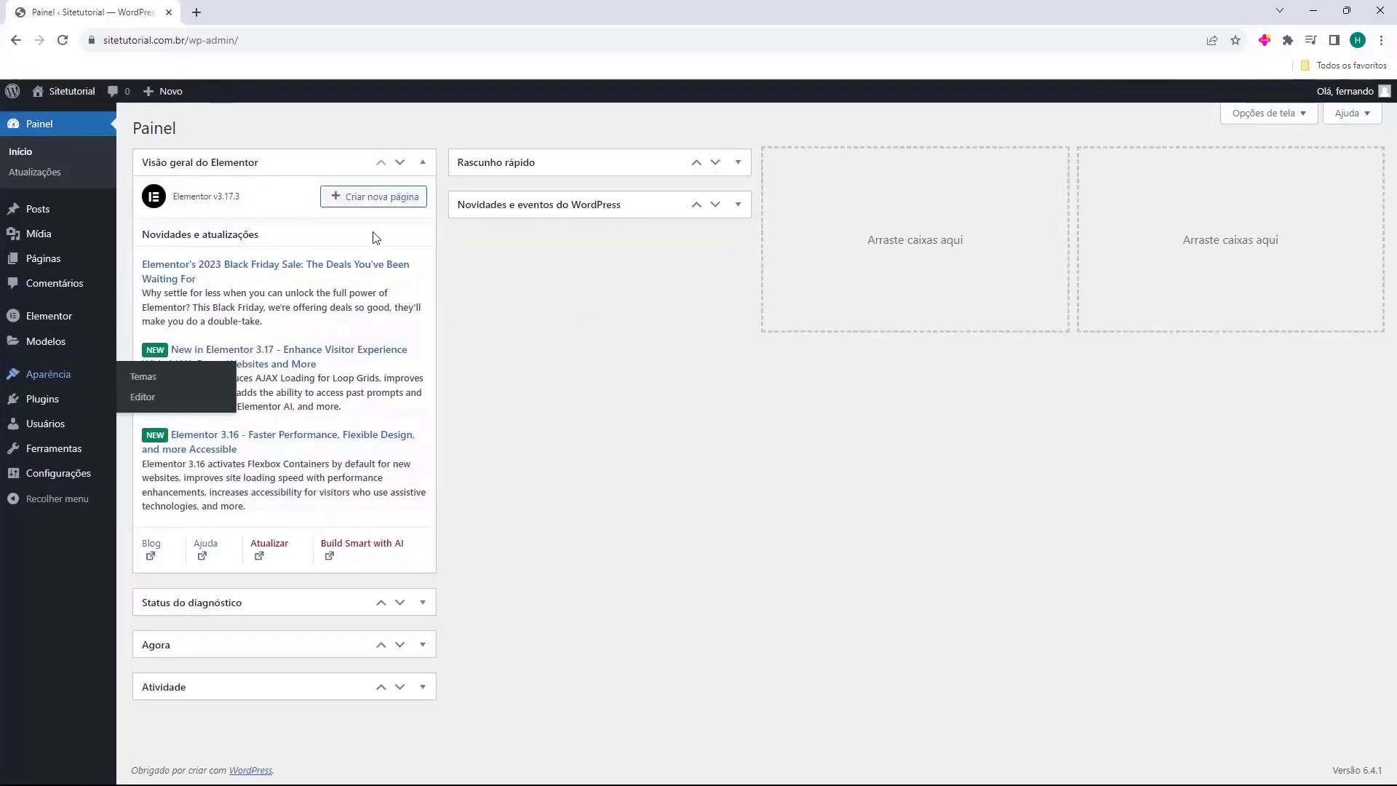
click(423, 162)
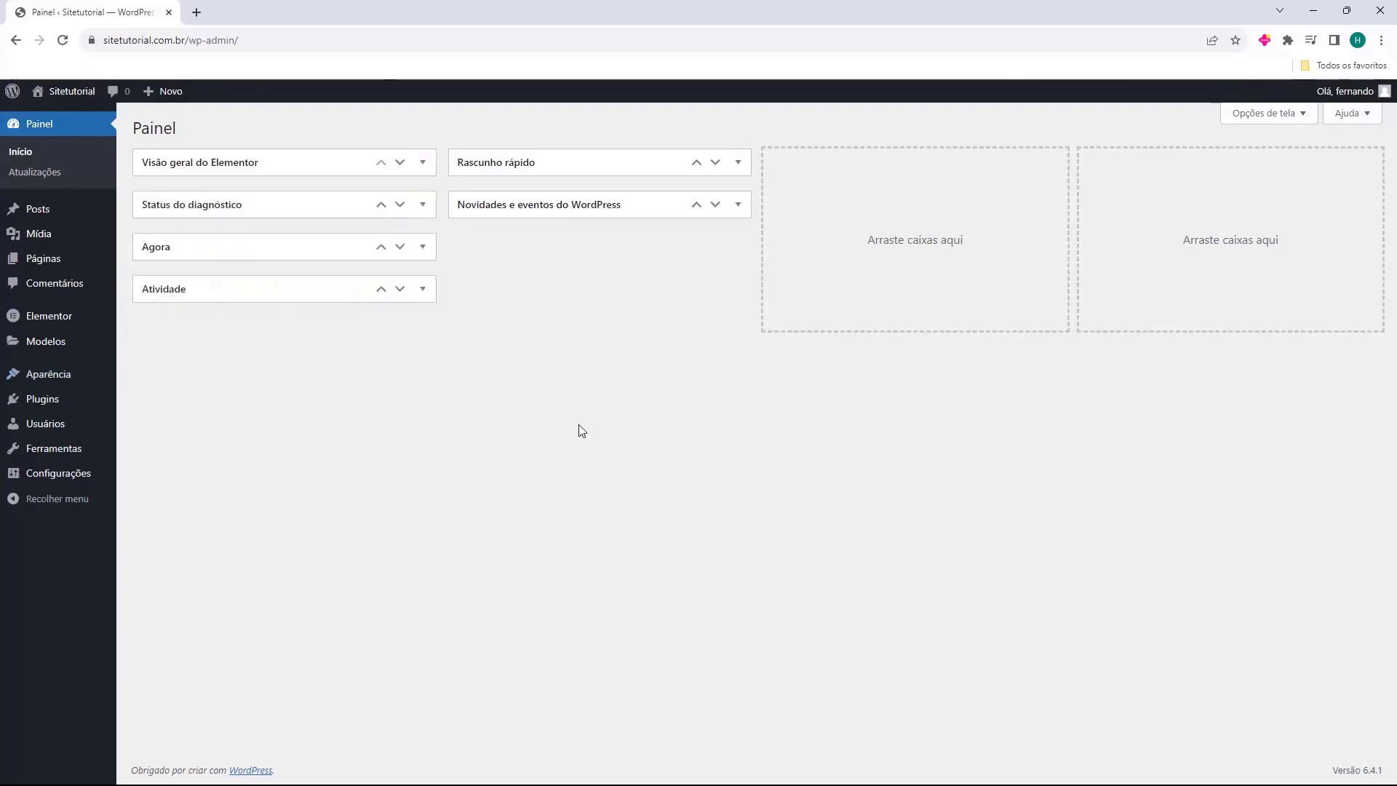
- Find the WooCommerce plugin by searching for "woocommerce" among new plugins, then install and activate it
click(43, 405)
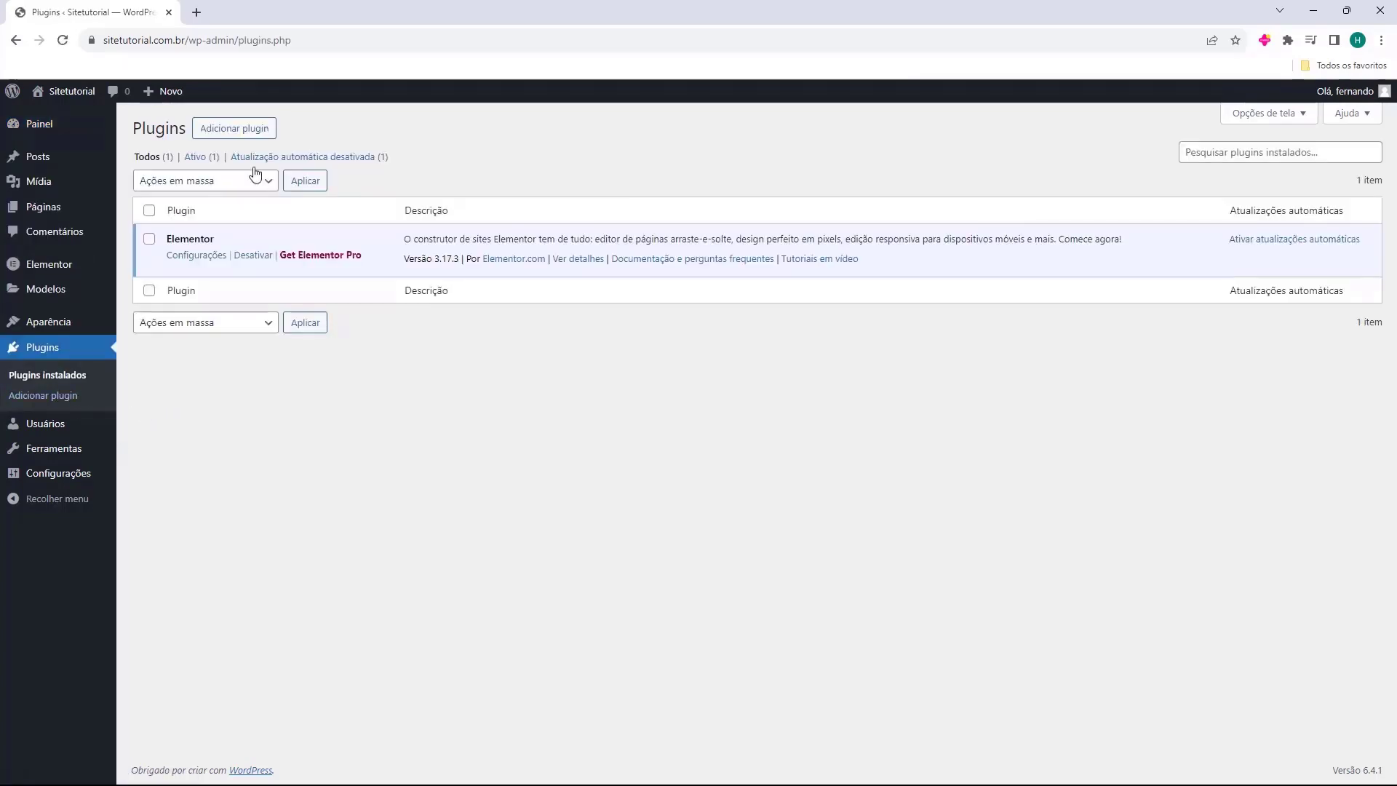
click(227, 134)
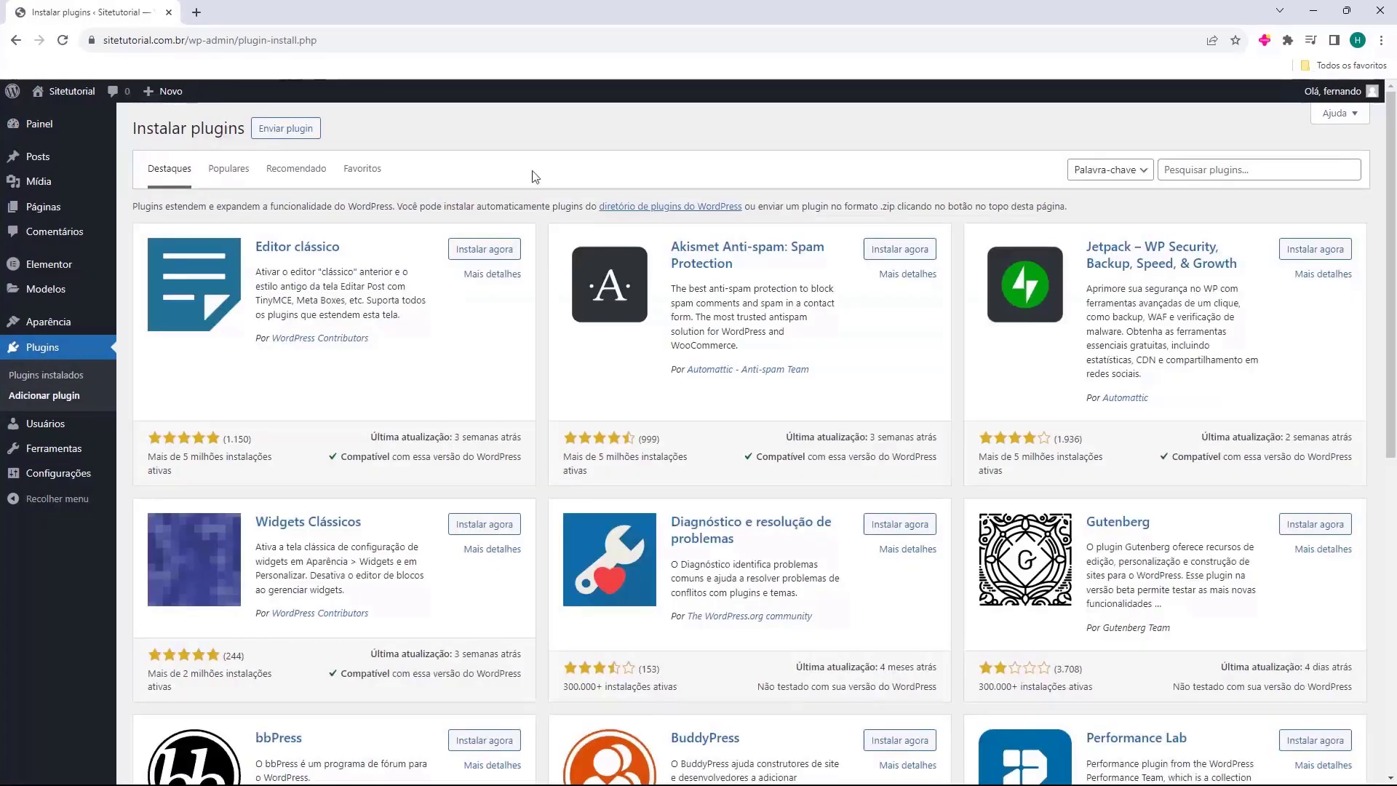
click(1219, 171)
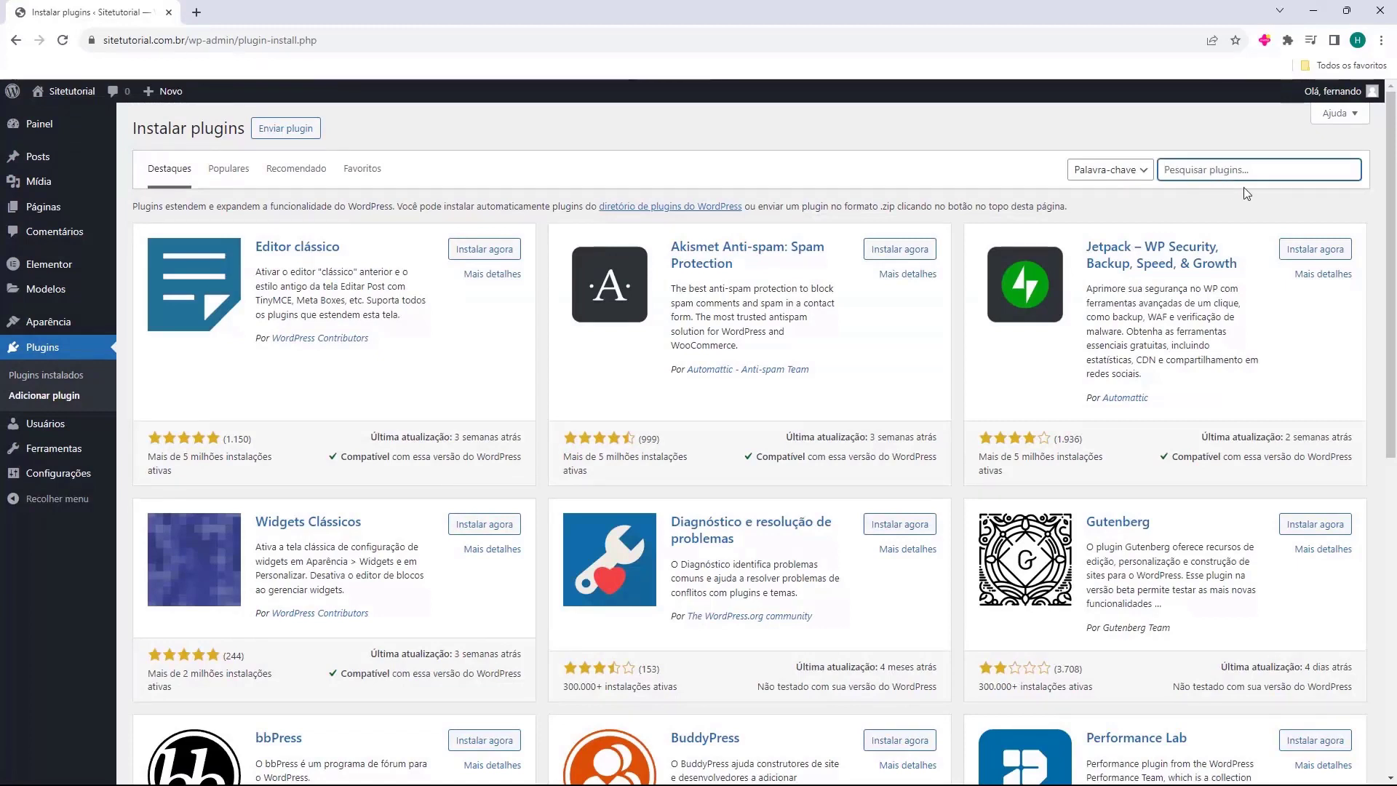
text(woocommerce)
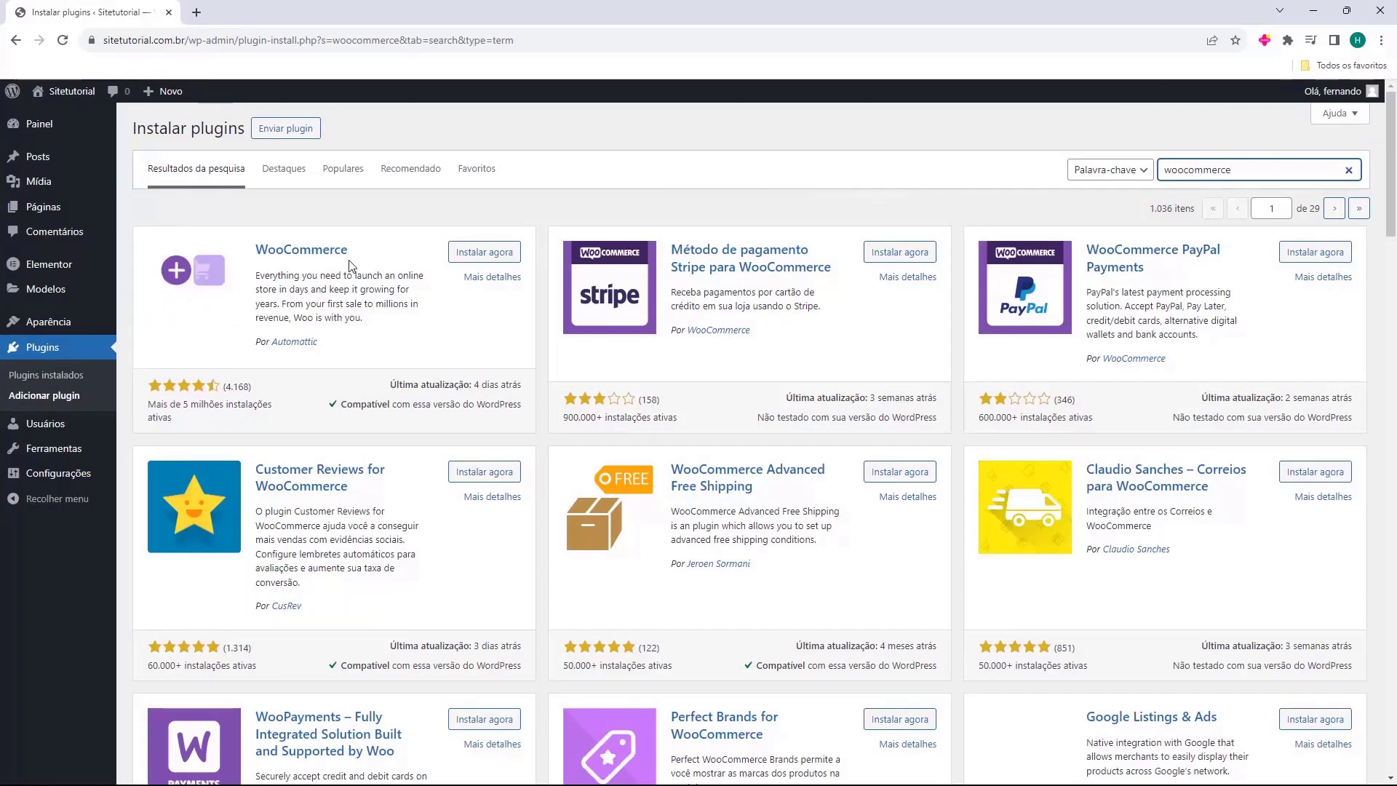
click(486, 255)
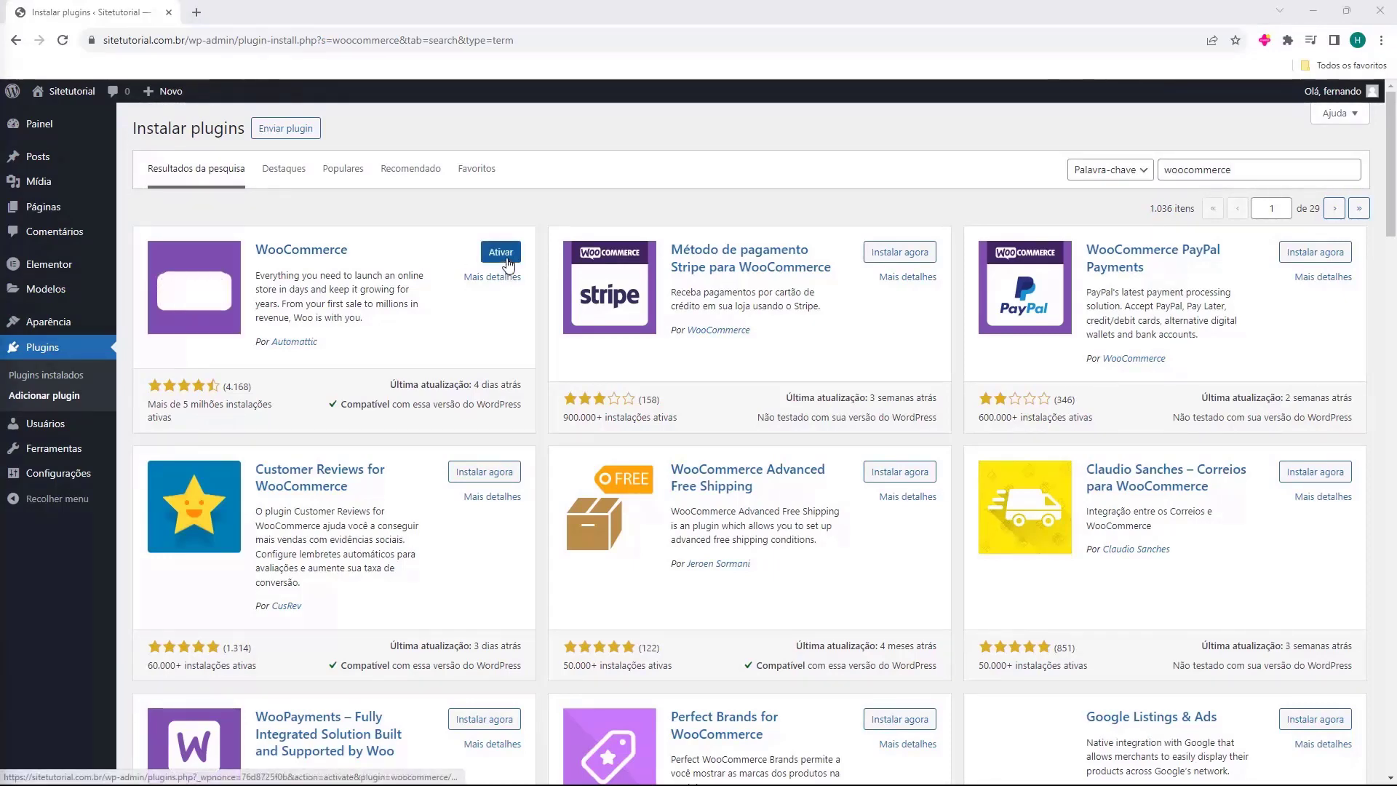
click(506, 260)
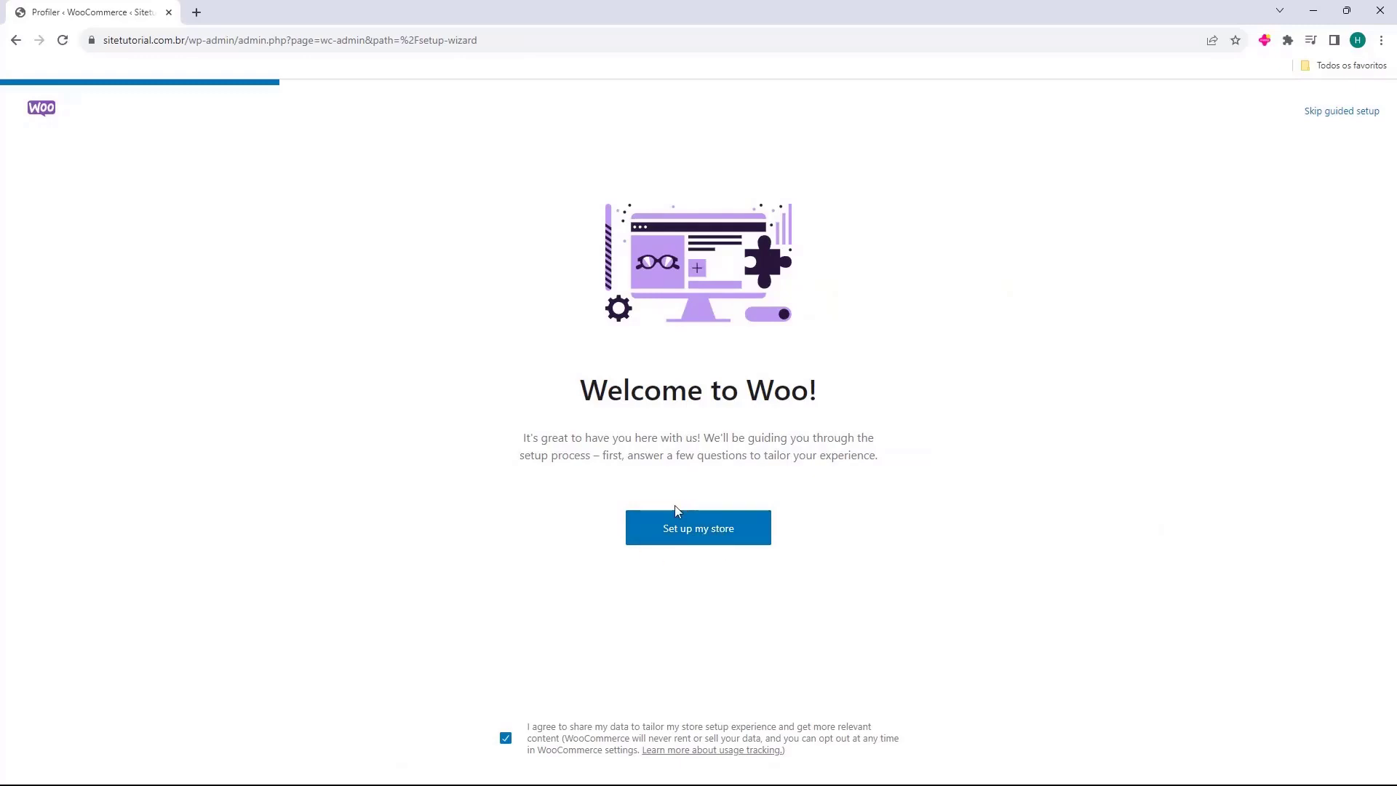
- Start the guided store setup and continue with the profile "Estou apenas começando meus negócios"
click(692, 530)
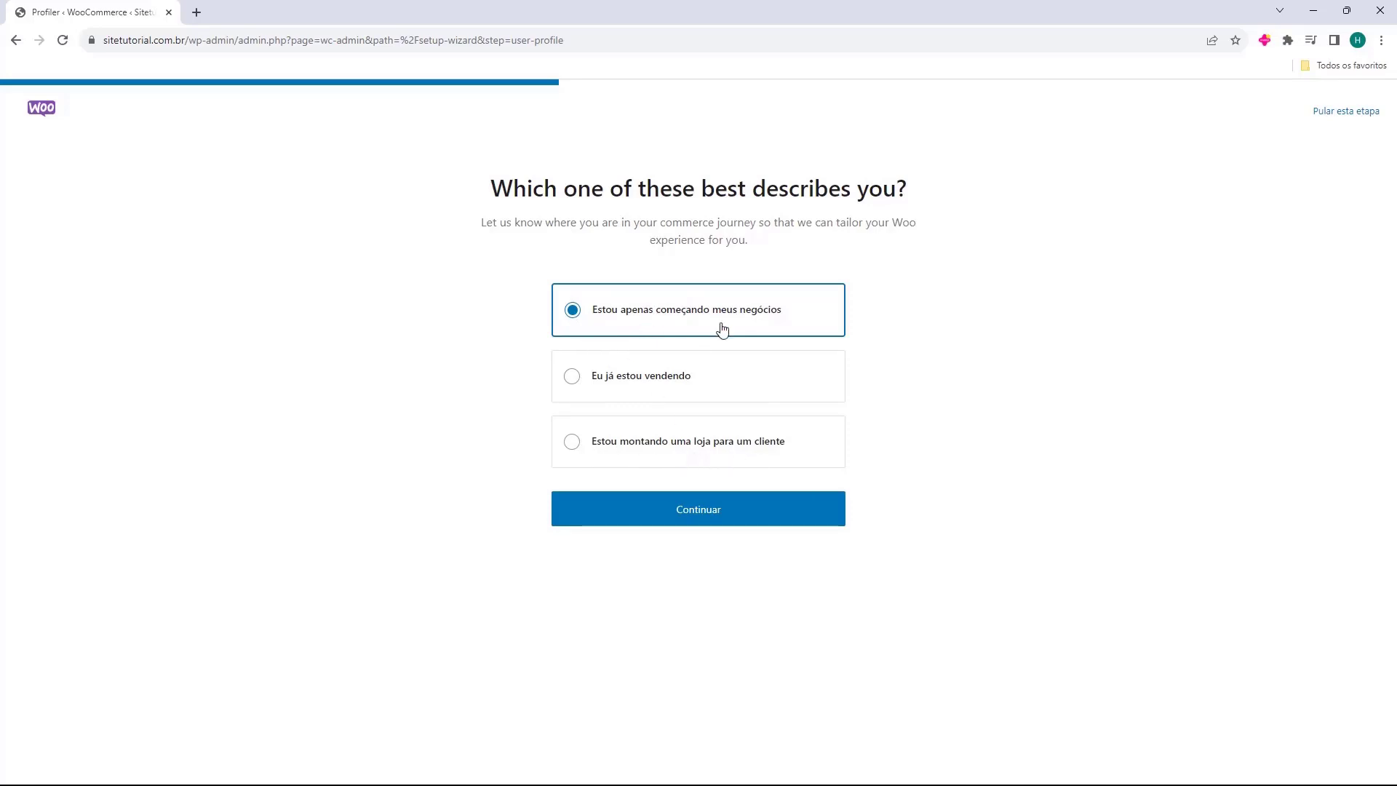
click(699, 516)
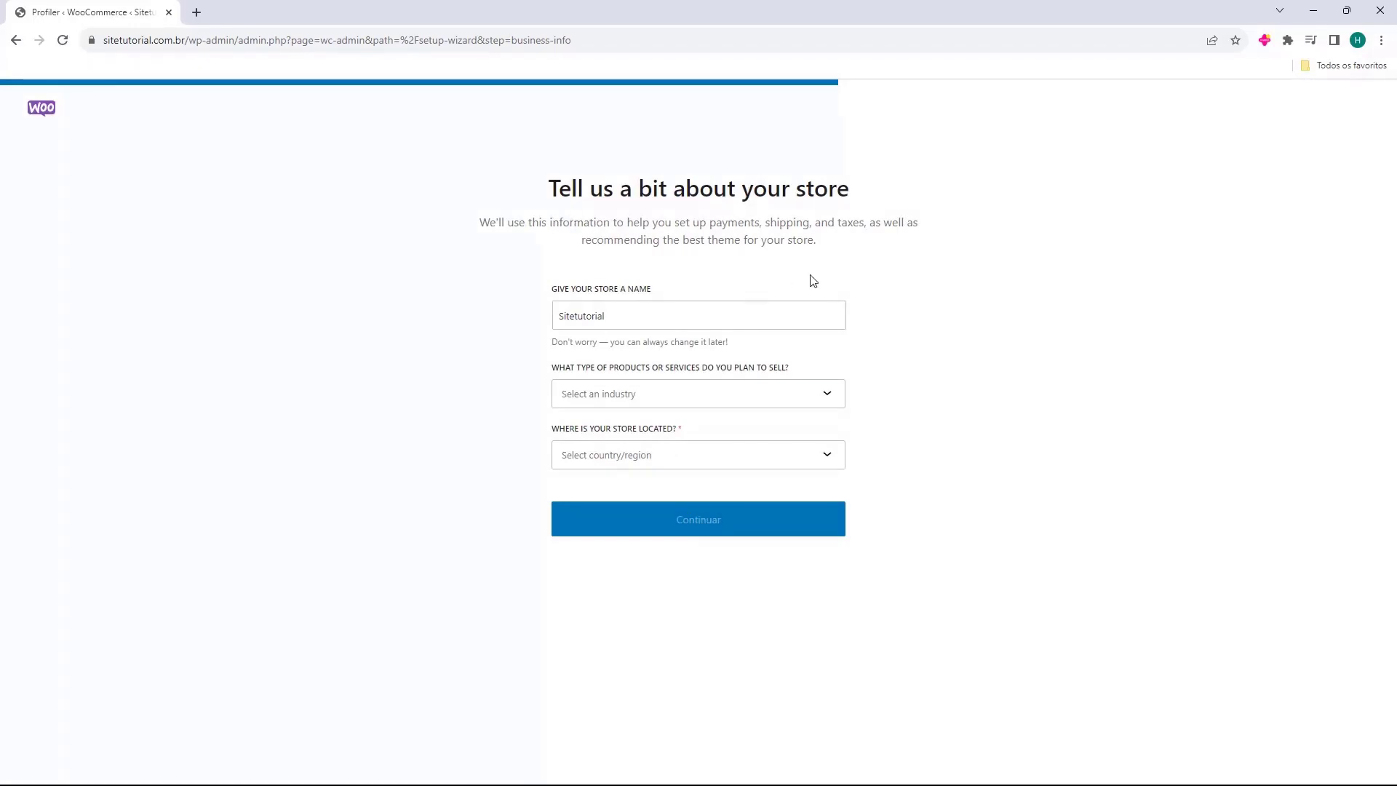
click(581, 320)
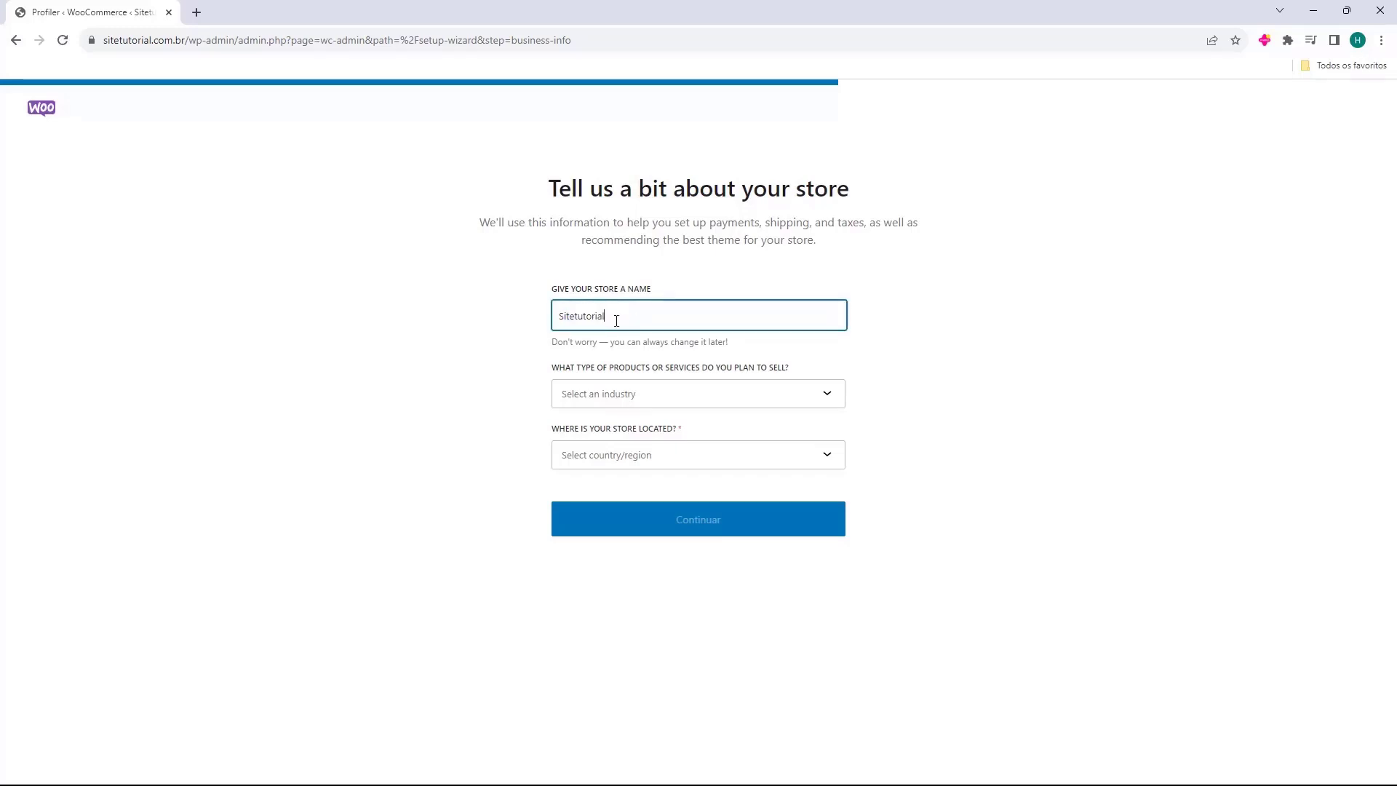
drag(655, 320, 521, 332)
click(513, 324)
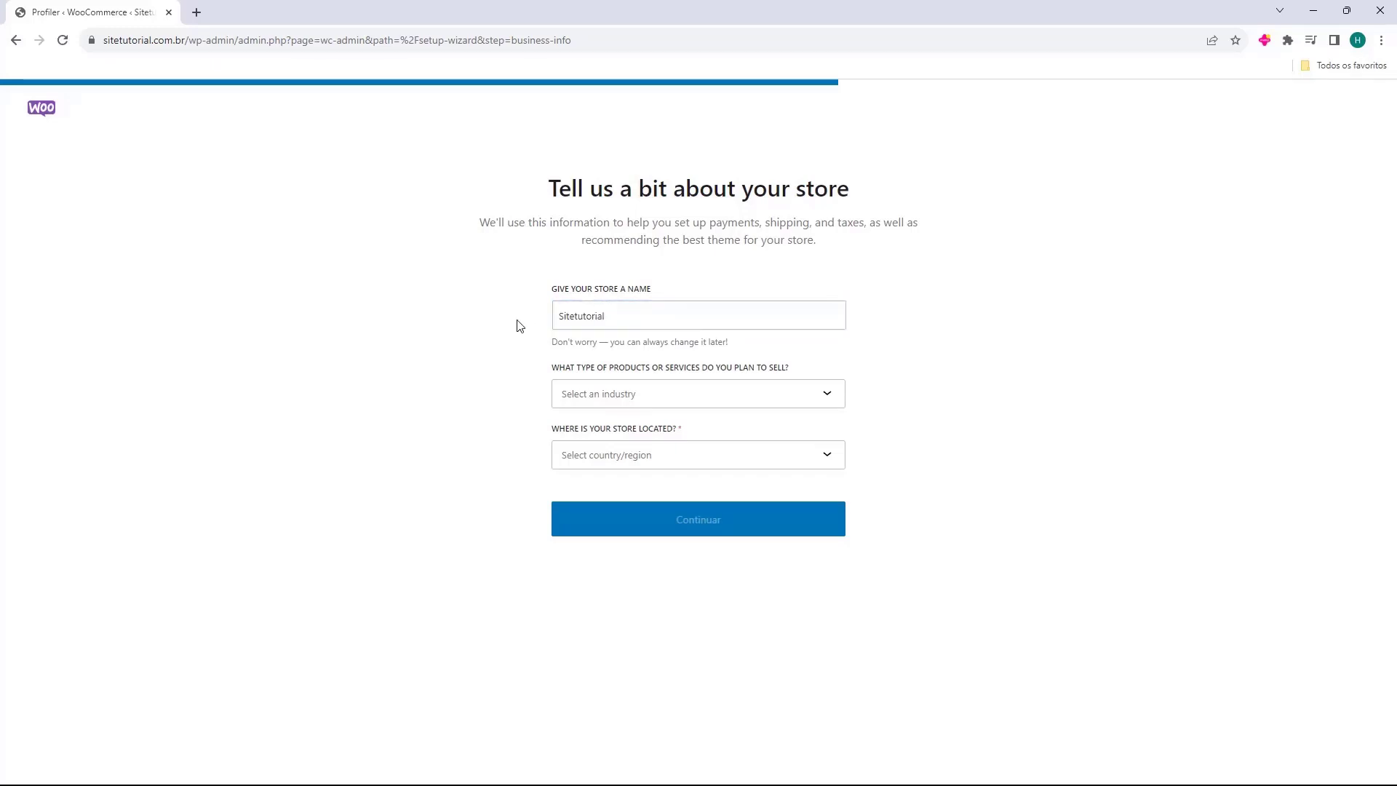
double_click(599, 321)
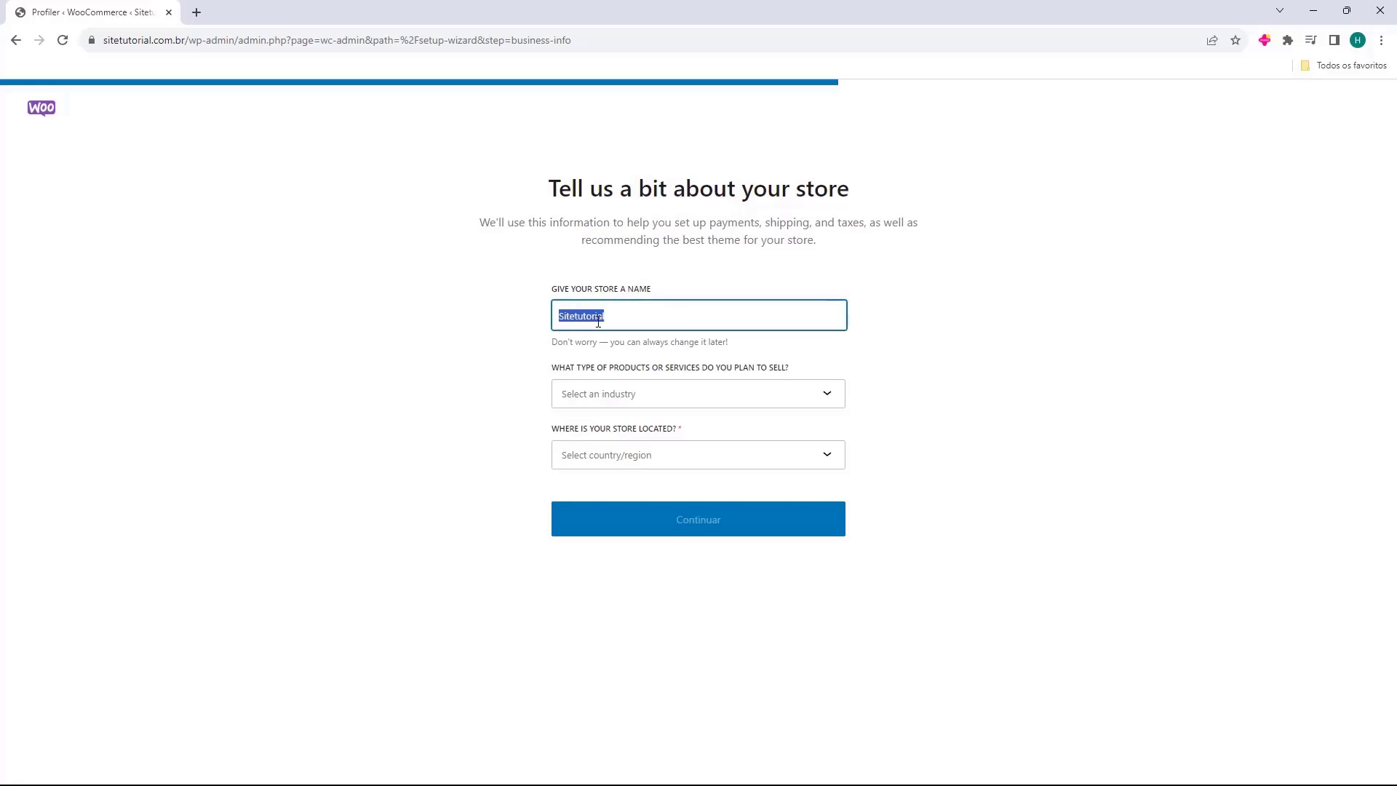
click(596, 319)
- Set the type of products the store plans to sell to "Eletrônicos e computadores"
click(564, 395)
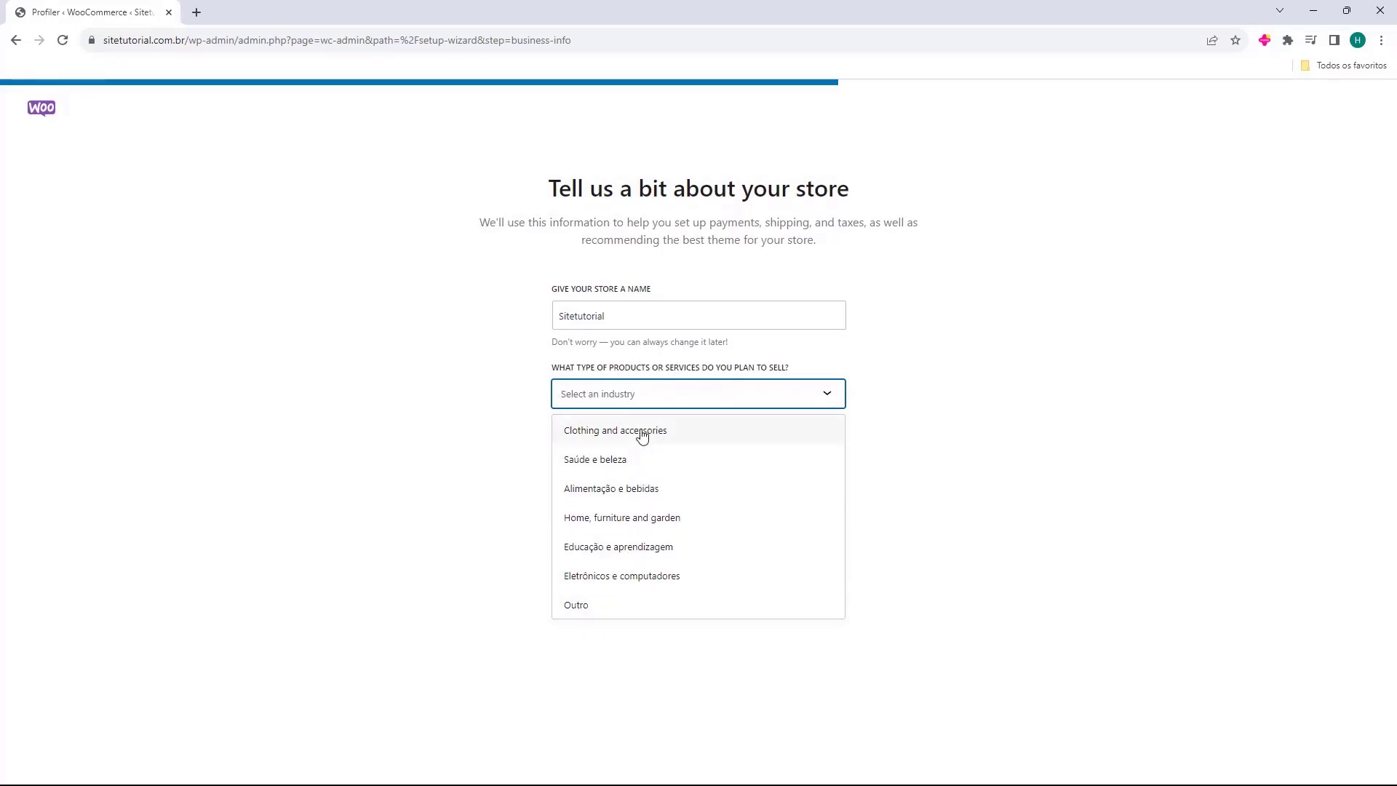
click(610, 578)
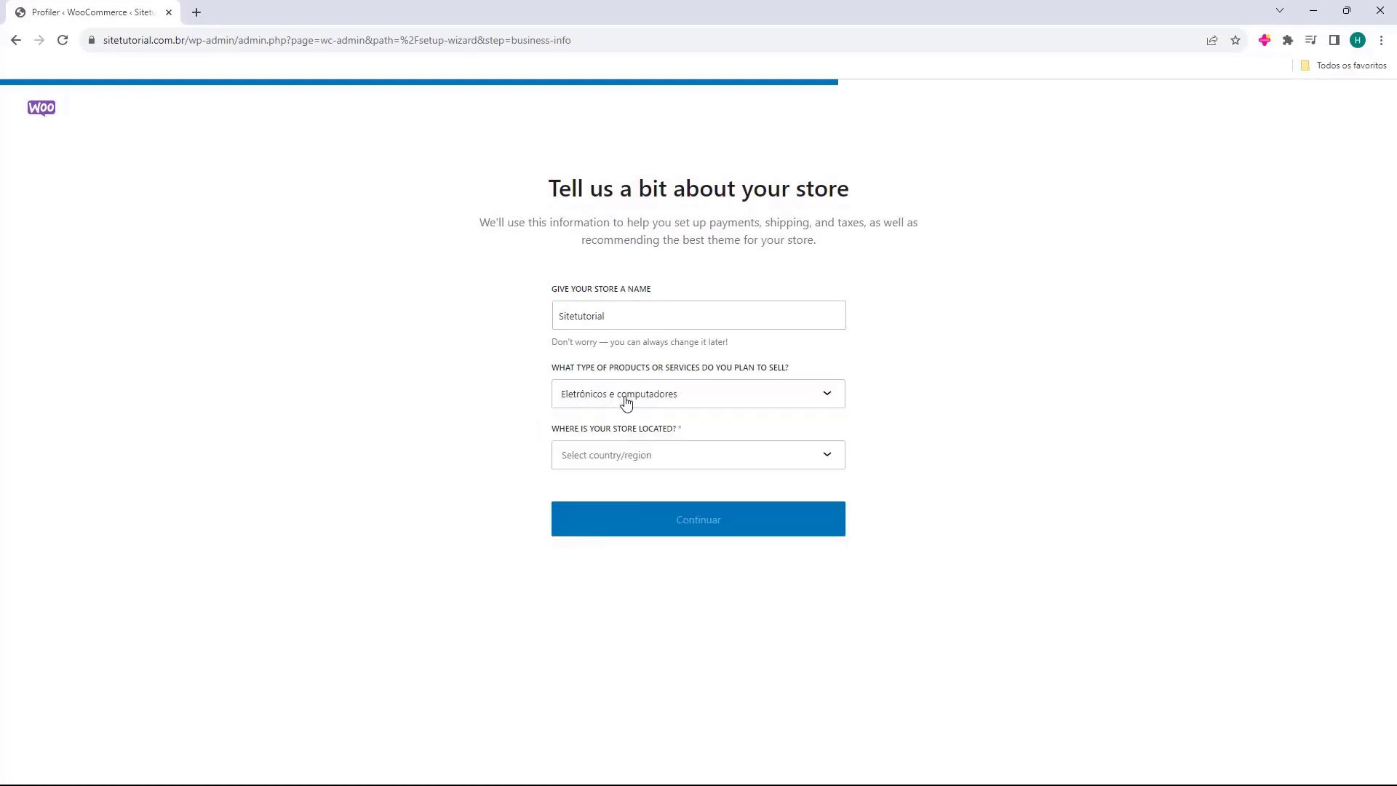
click(626, 396)
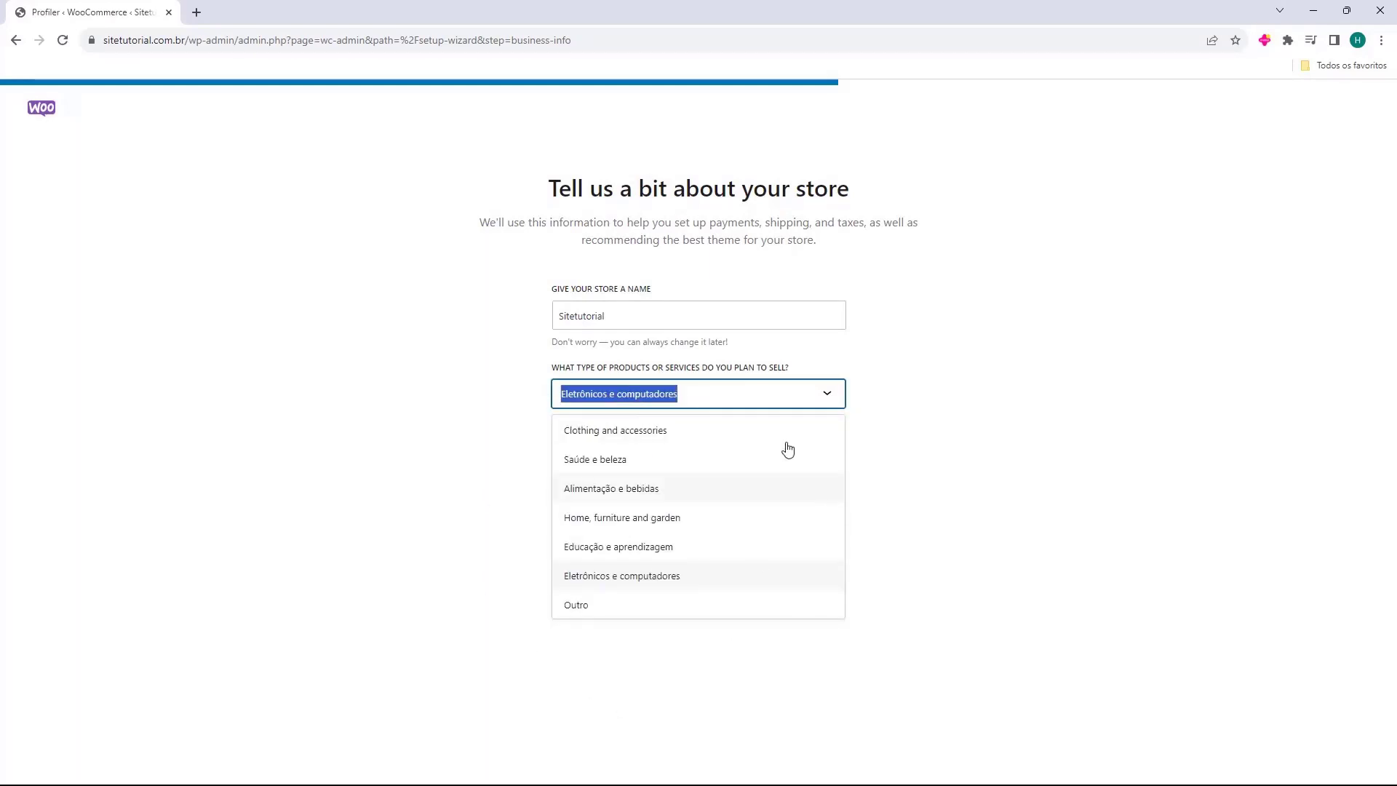
click(575, 578)
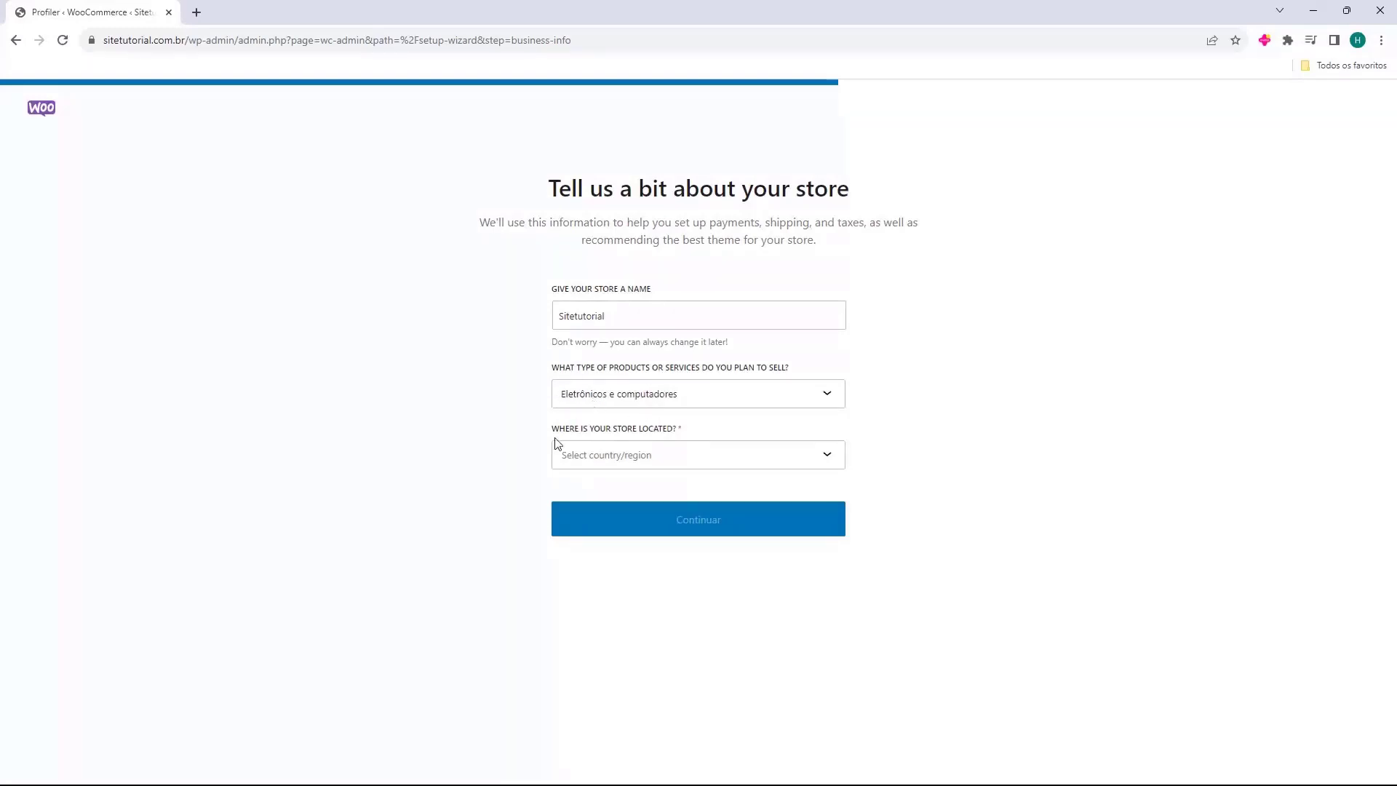
- Set the store location to "Brasil — Santa Catarina" and submit the store details
click(608, 461)
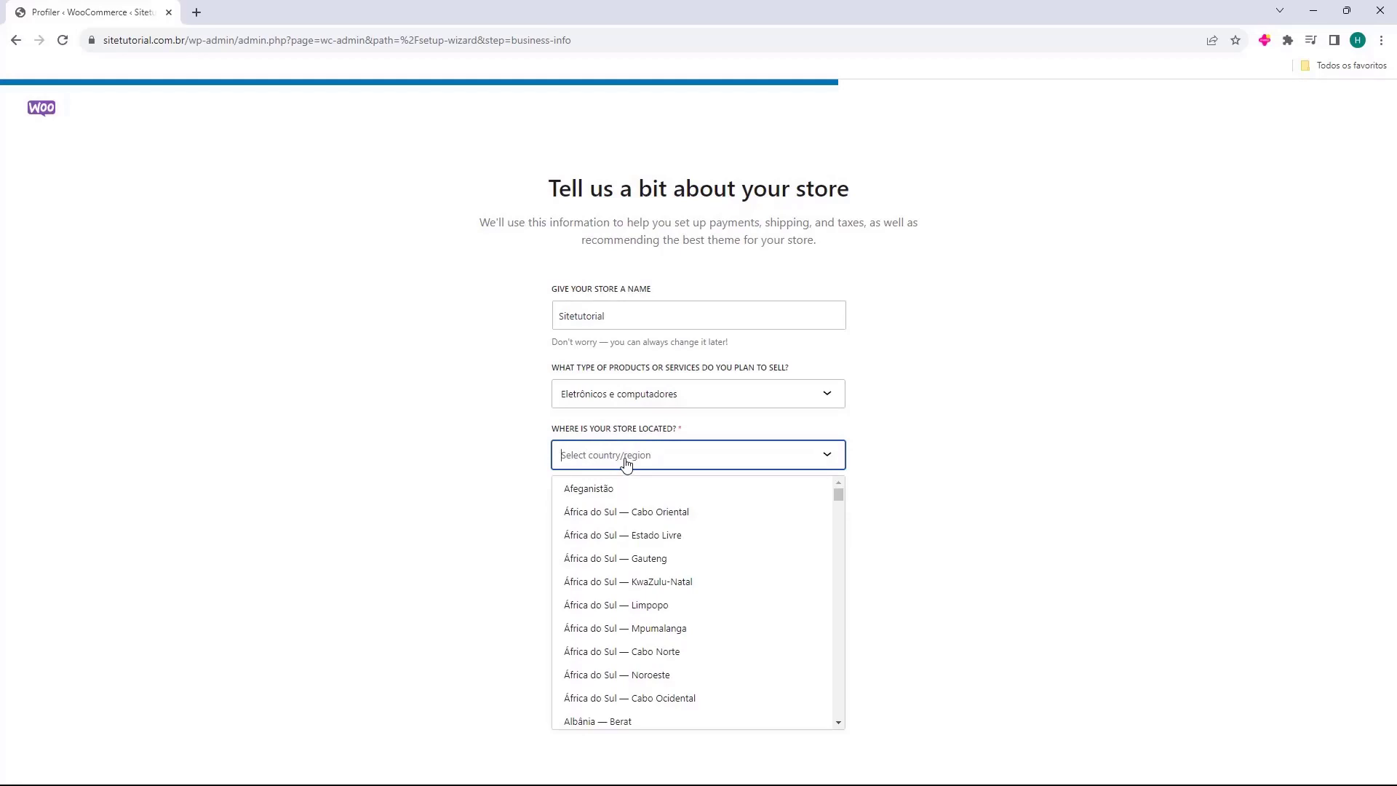
text(bras)
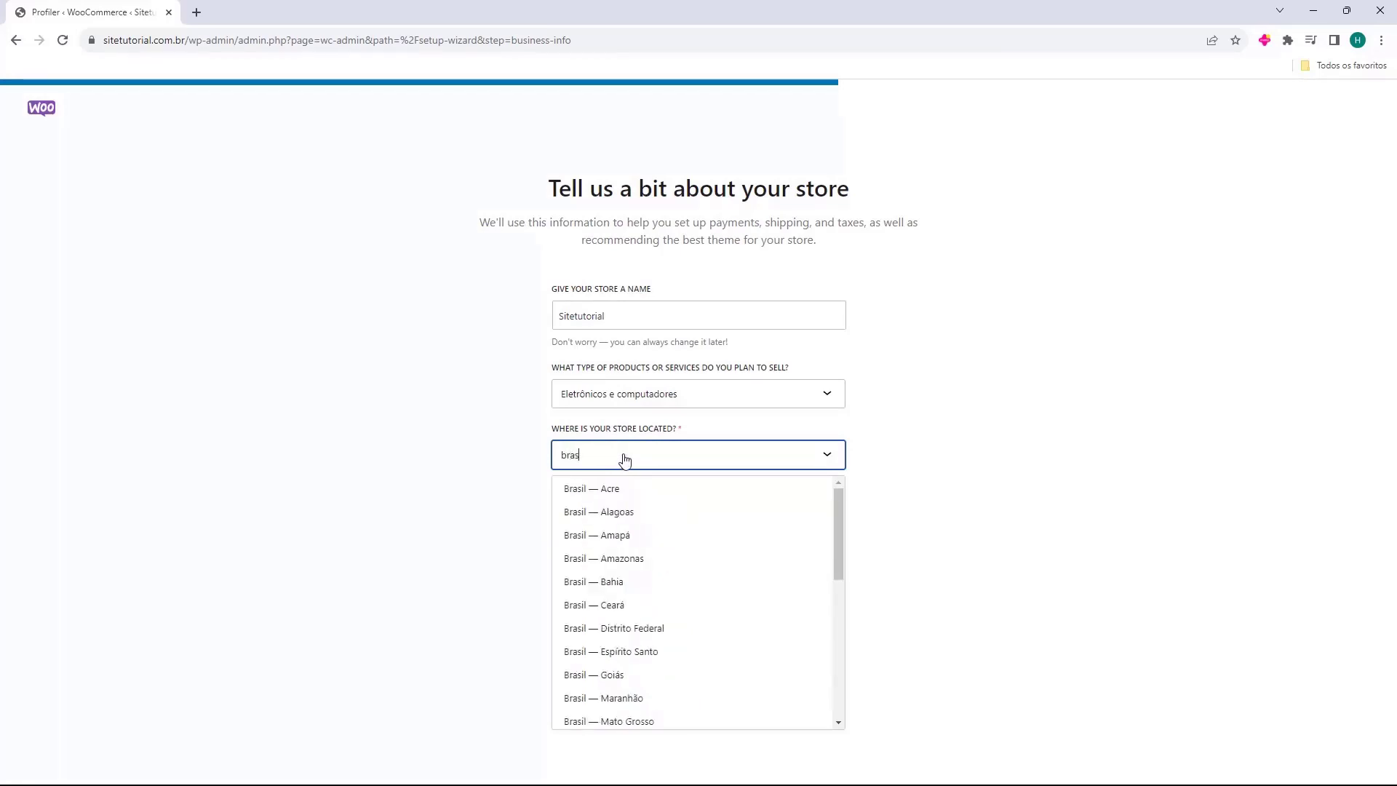
text(il)
scroll(640, 512, down, 3)
scroll(639, 509, down, 3)
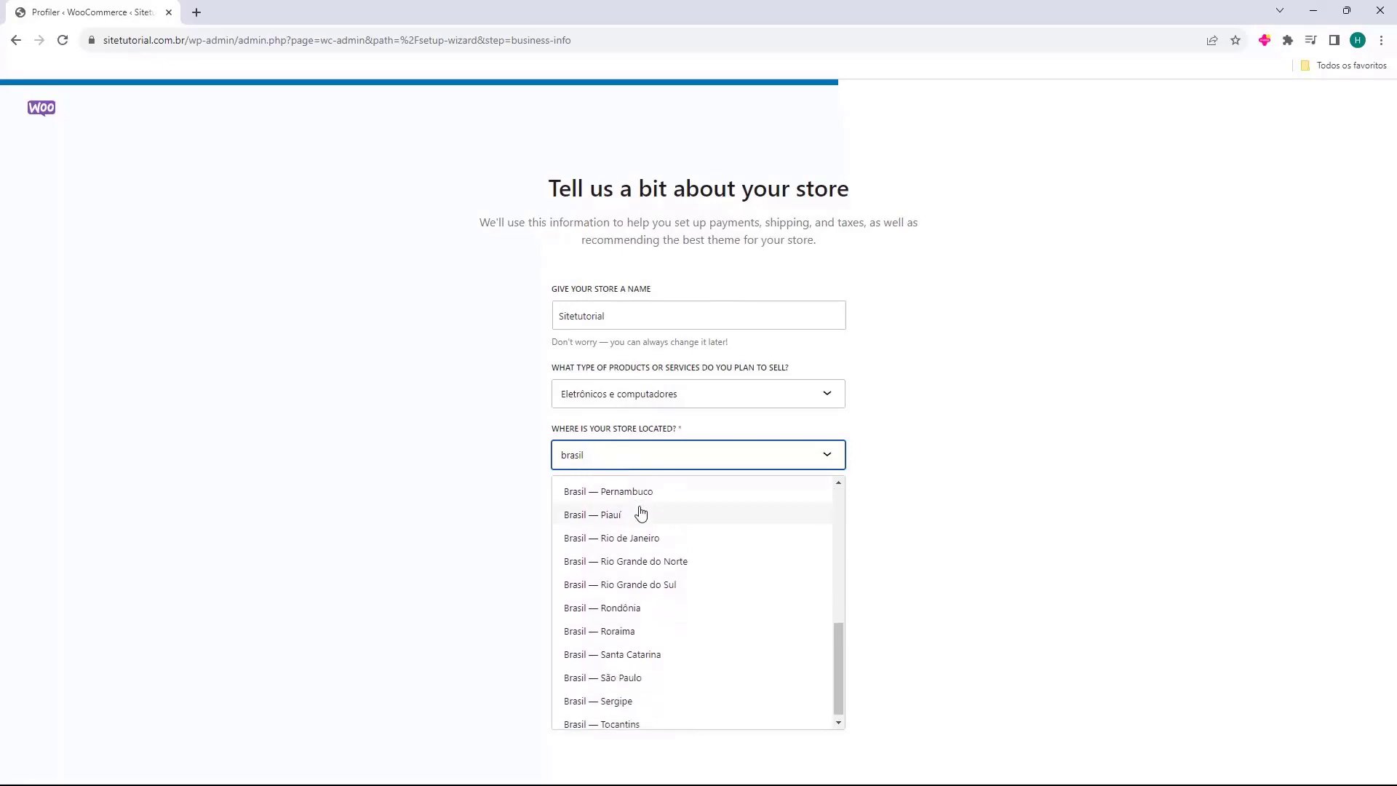
click(575, 648)
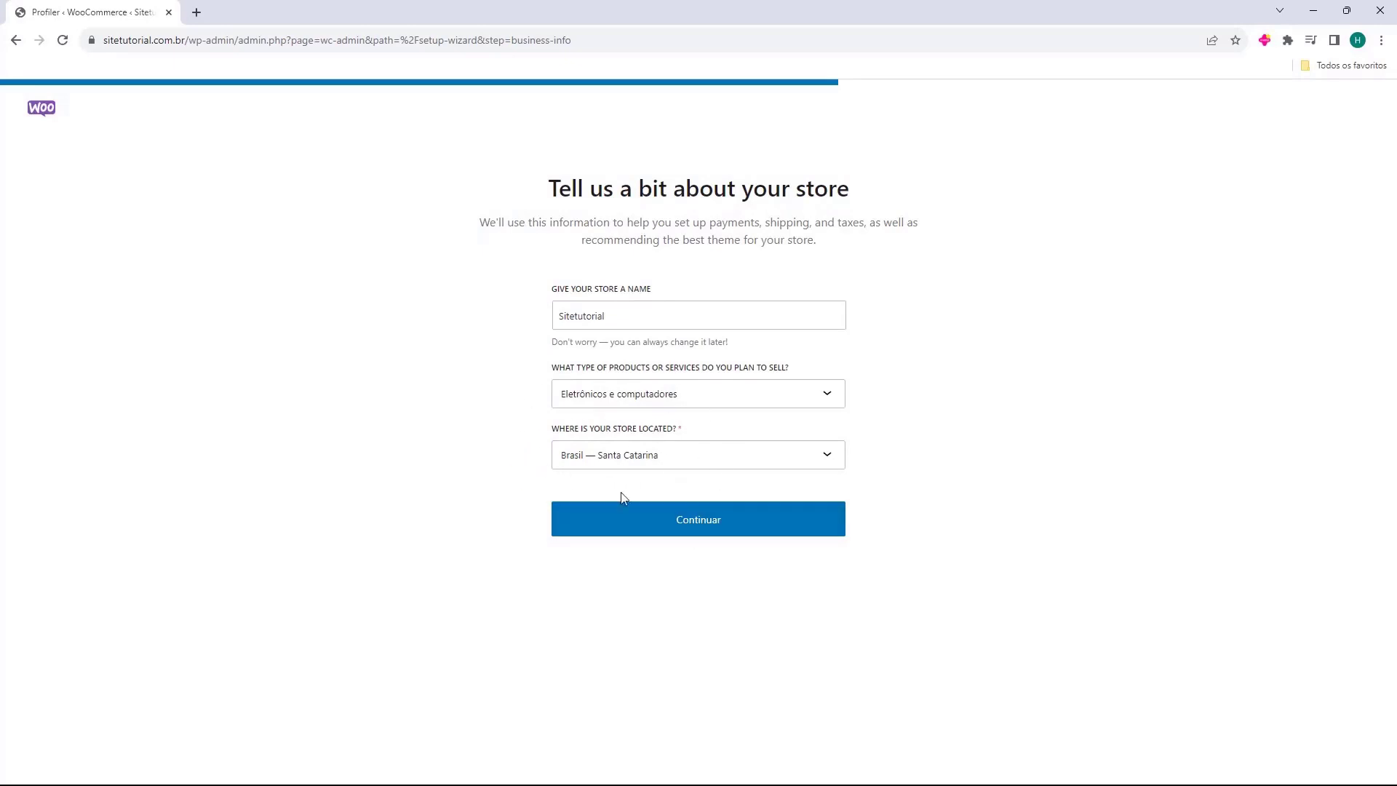
click(694, 528)
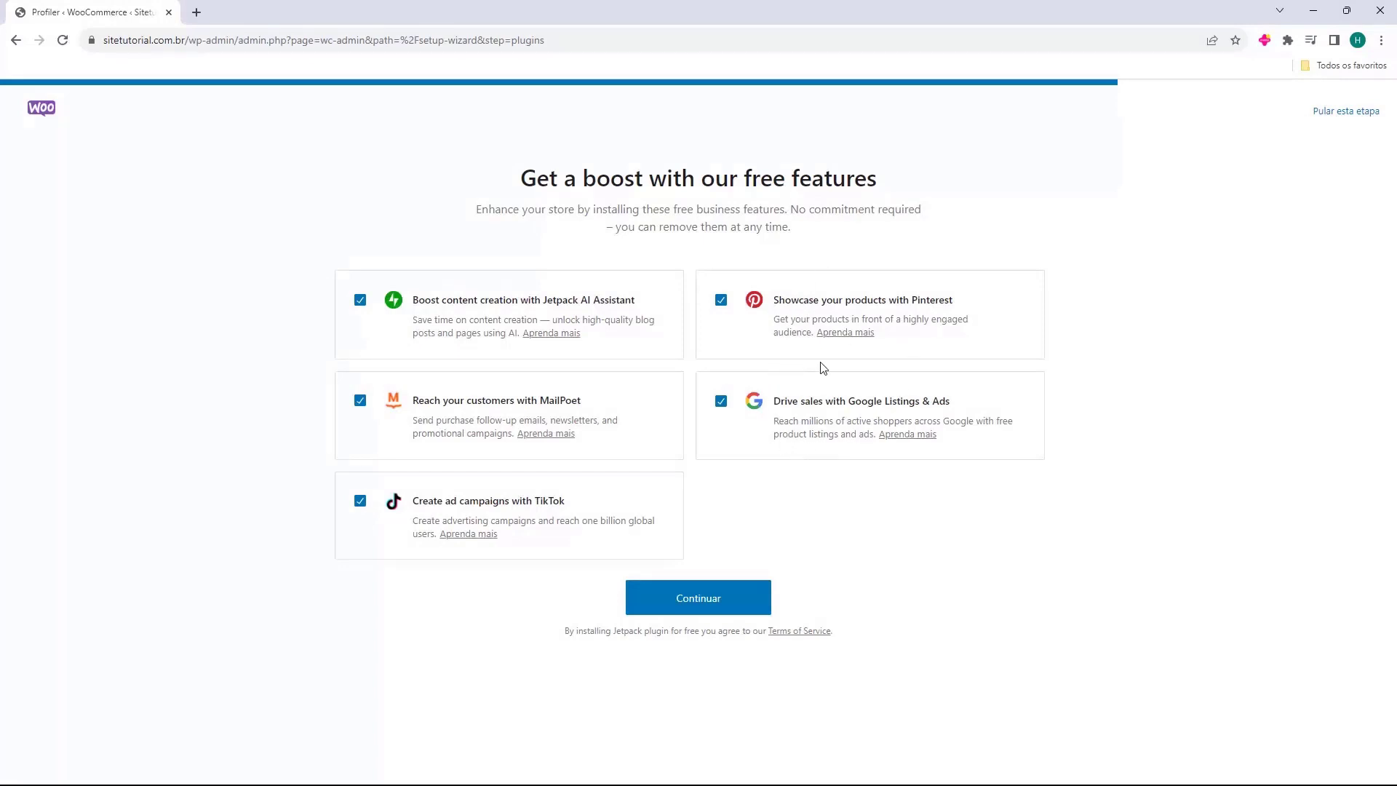
- Deselect all five free features (Jetpack AI Assistant, MailPoet, TikTok, Pinterest, Google Listings & Ads) and continue the store setup
click(360, 500)
click(360, 400)
click(361, 300)
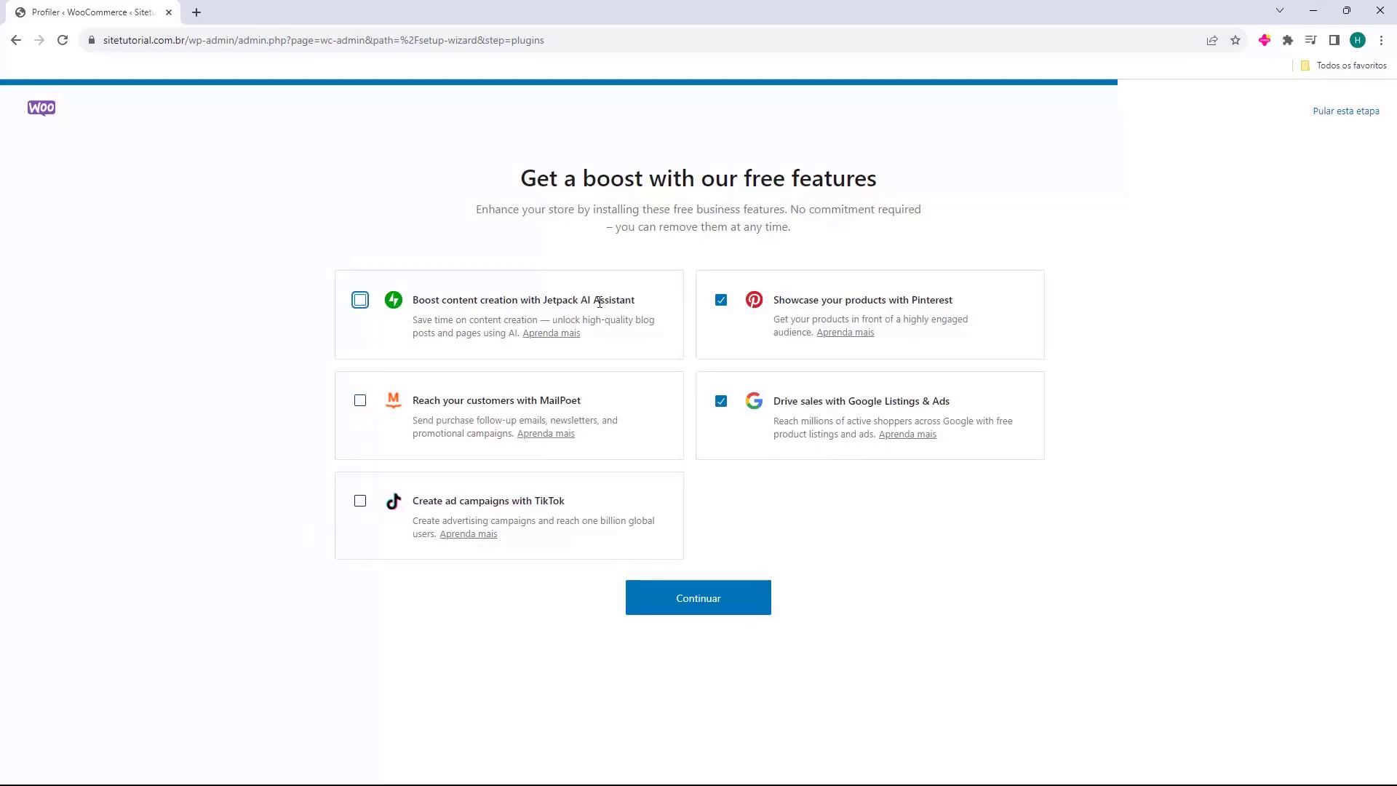
click(721, 300)
click(721, 401)
click(725, 524)
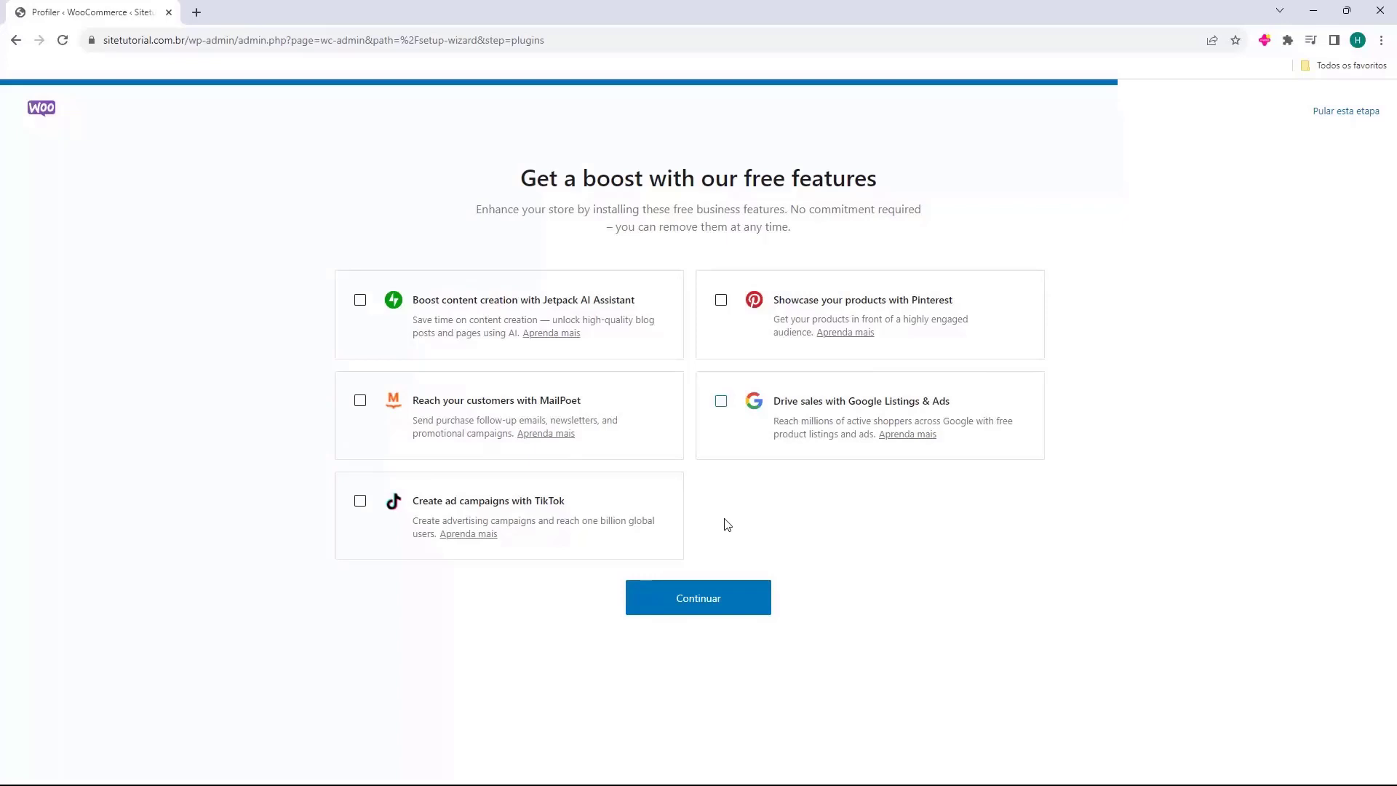
click(699, 599)
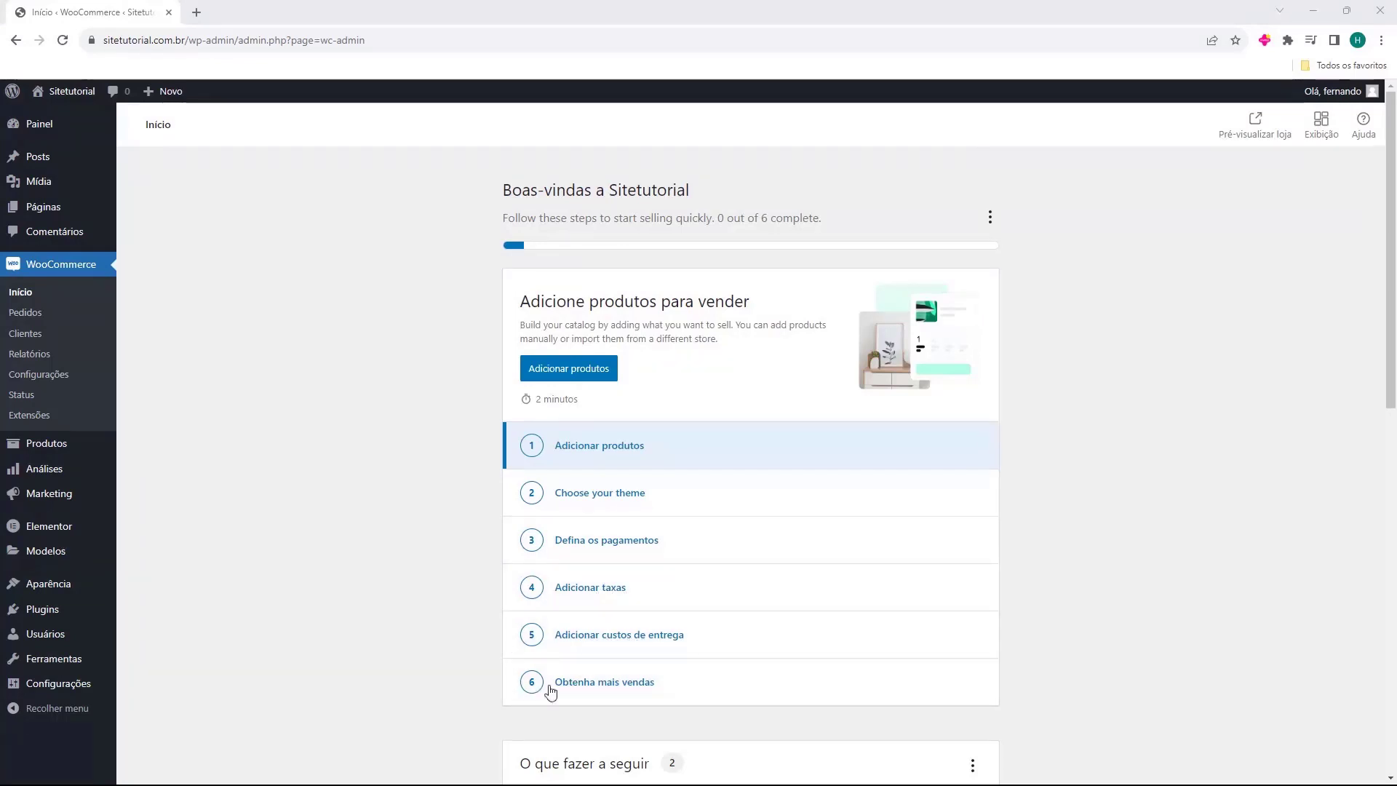
scroll(448, 411, down, 5)
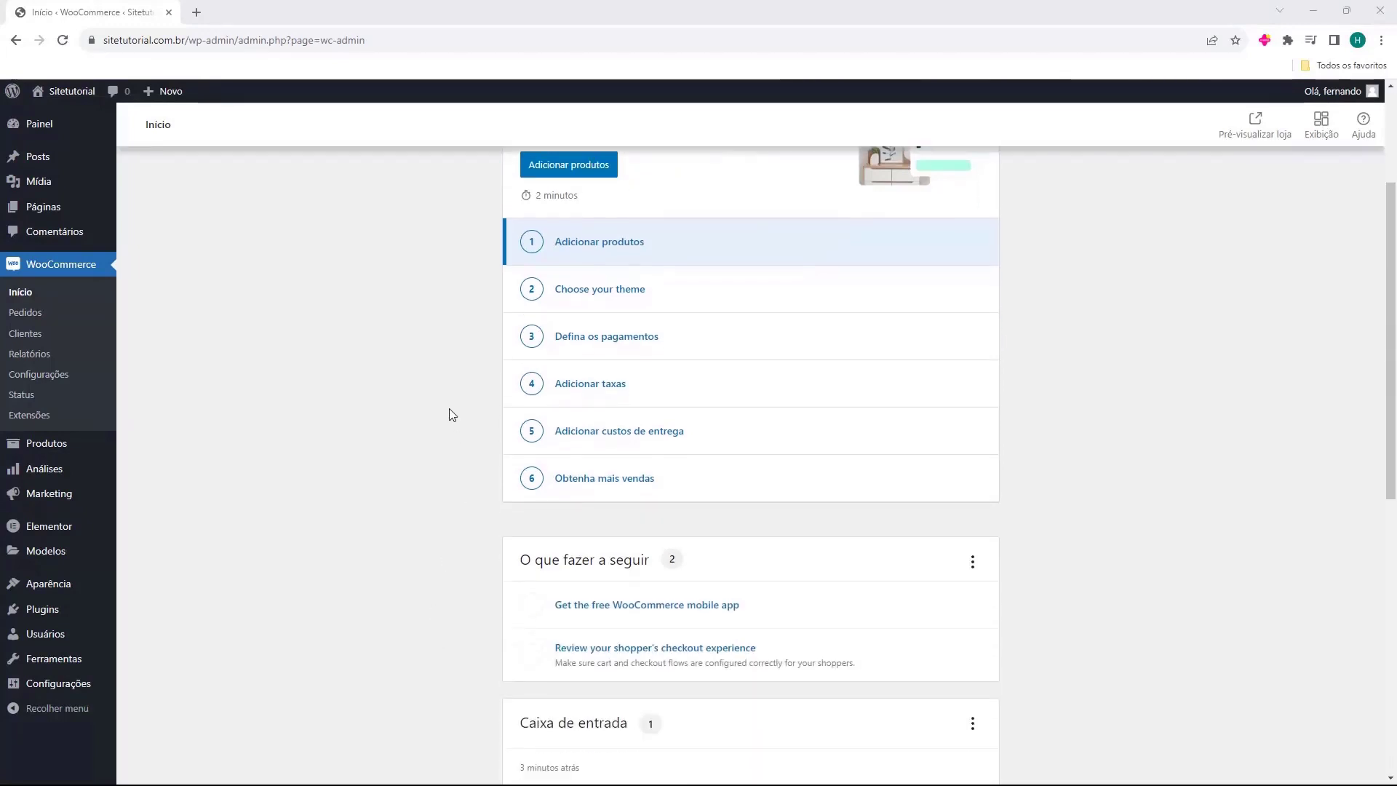
scroll(446, 400, down, 7)
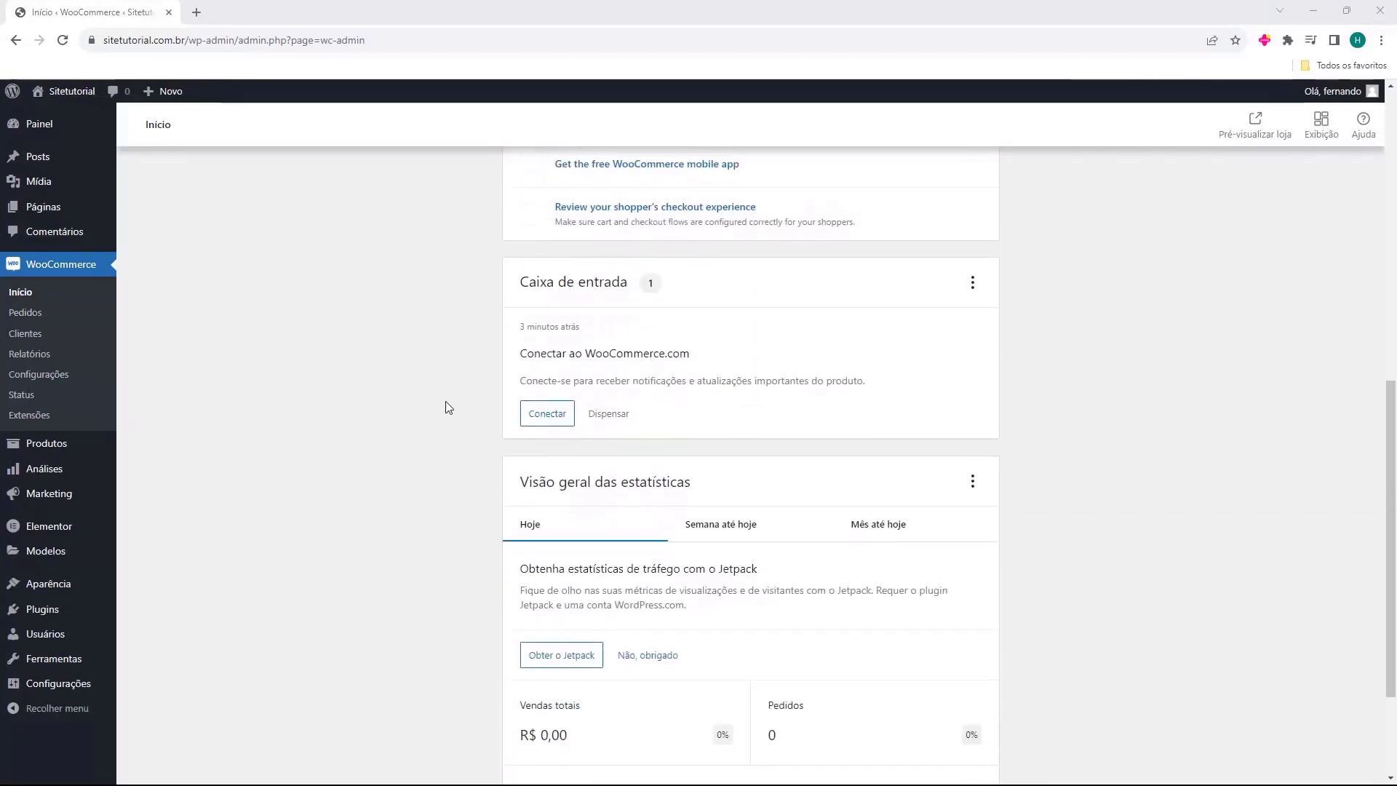
scroll(448, 443, up, 7)
scroll(451, 486, up, 4)
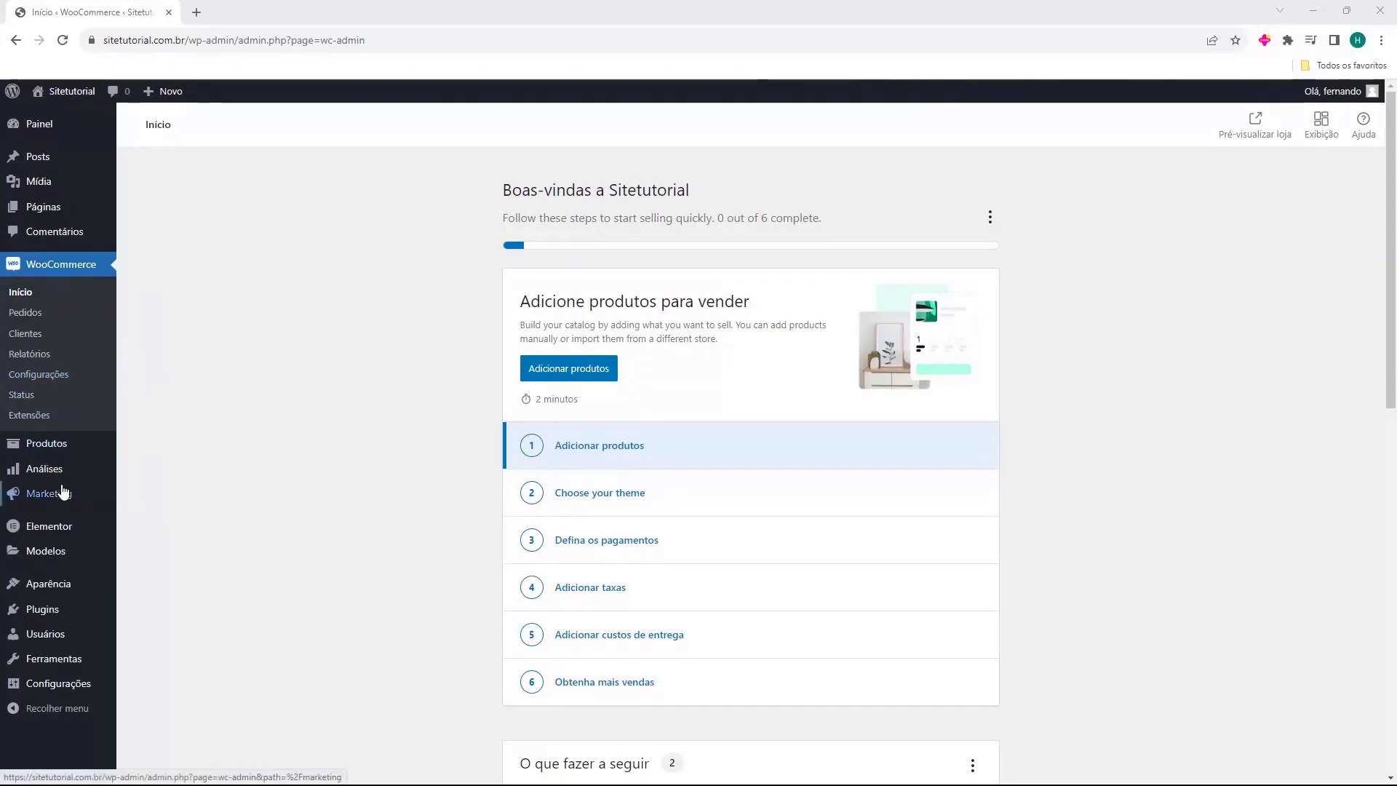
- Find the "Mercado Pago para WooCommerce" plugin by searching for "mercado pago" among new plugins, then install and activate it
click(45, 617)
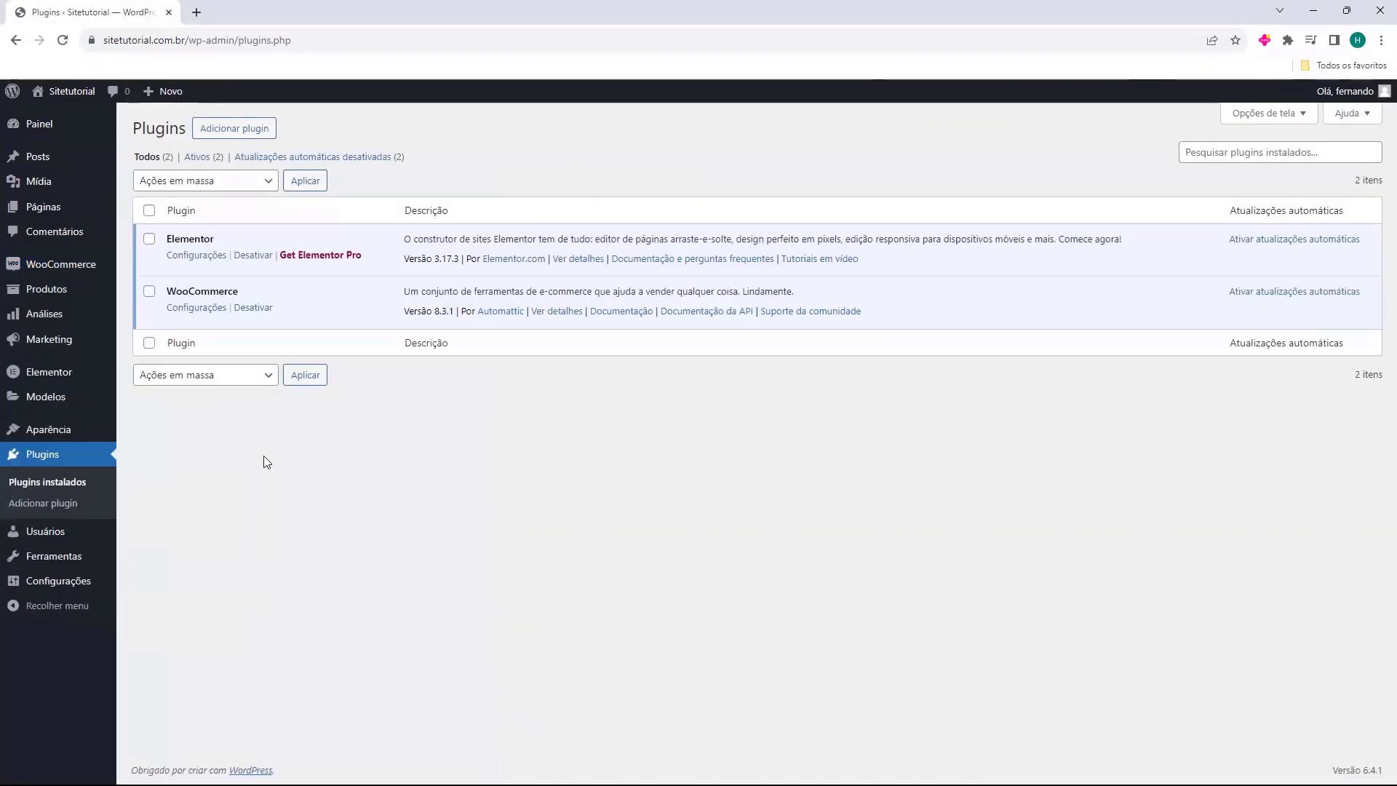
click(234, 129)
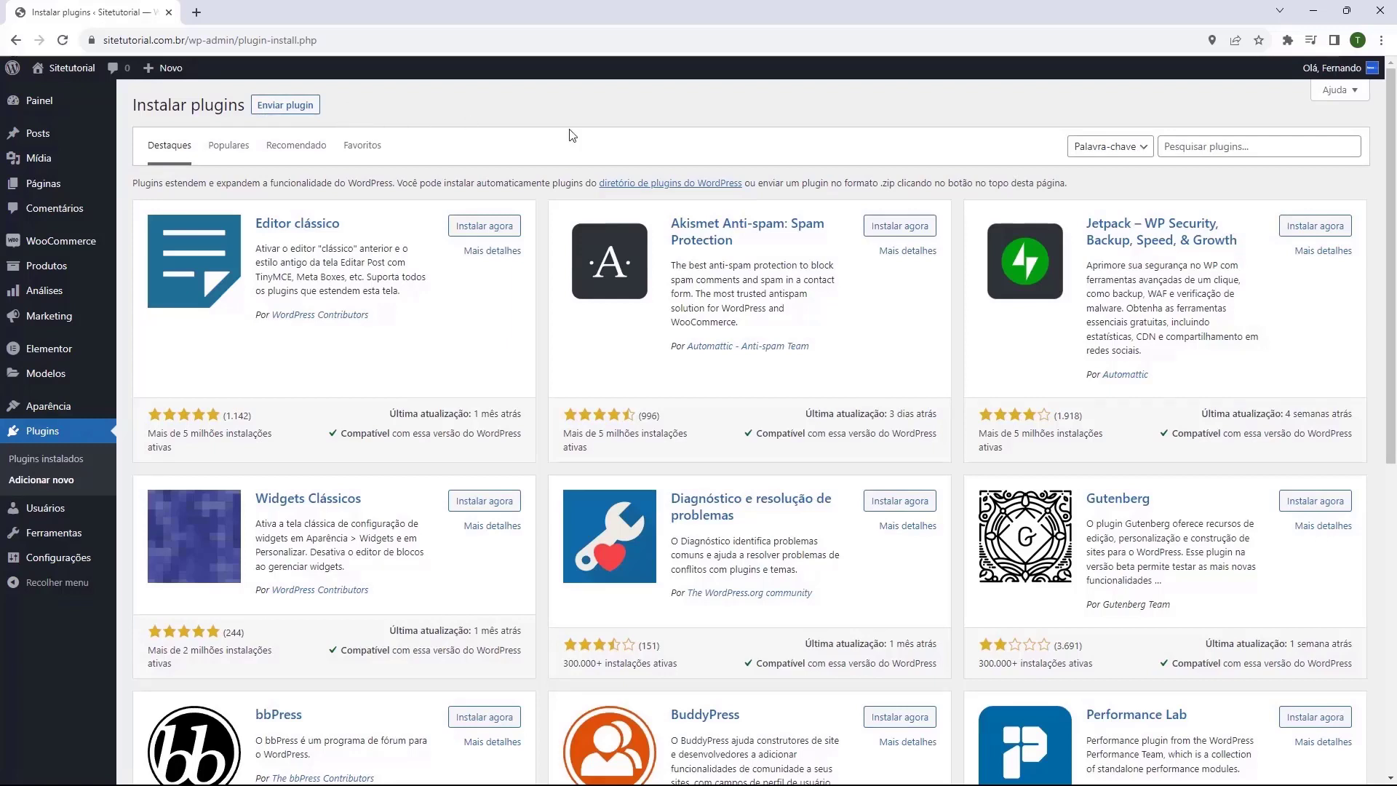
click(1203, 153)
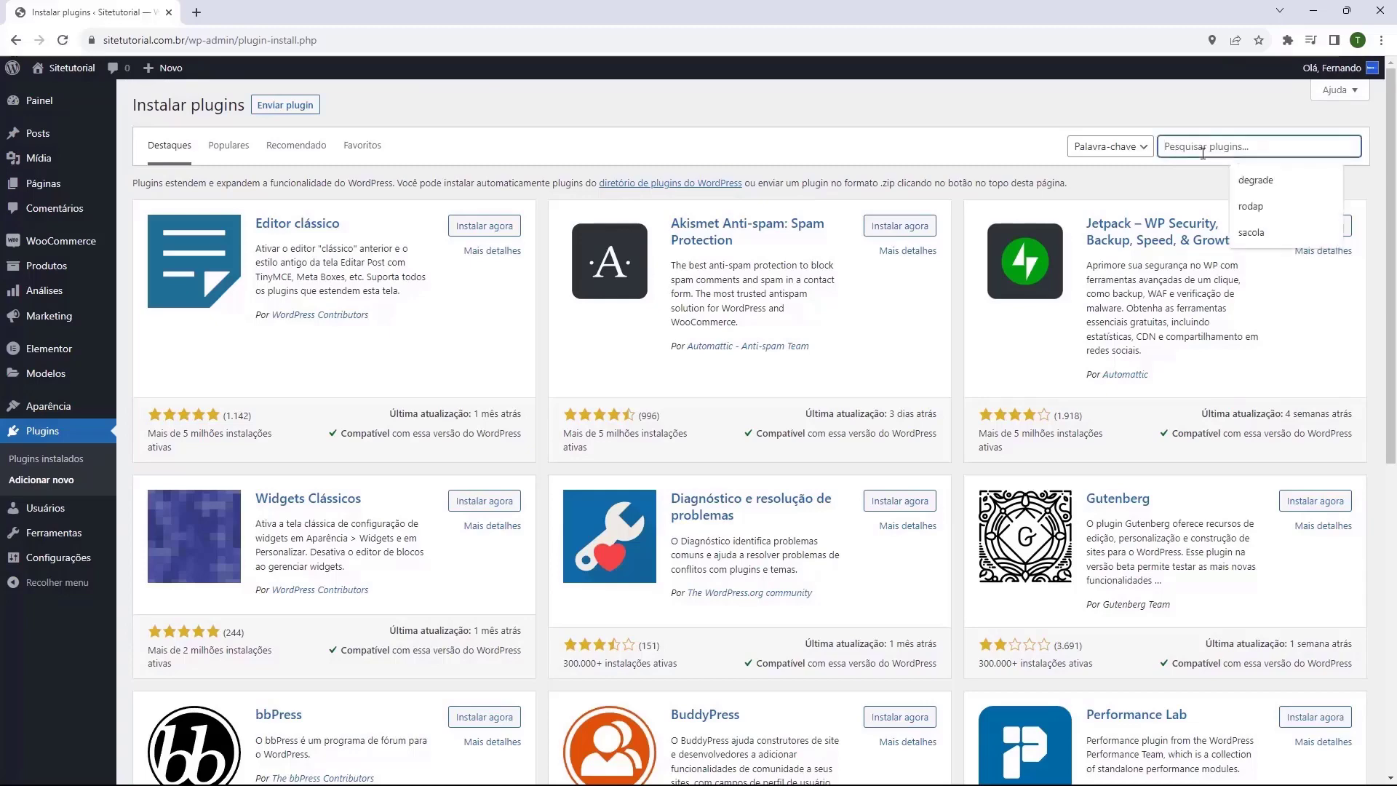
text(mercado pago)
key(Return)
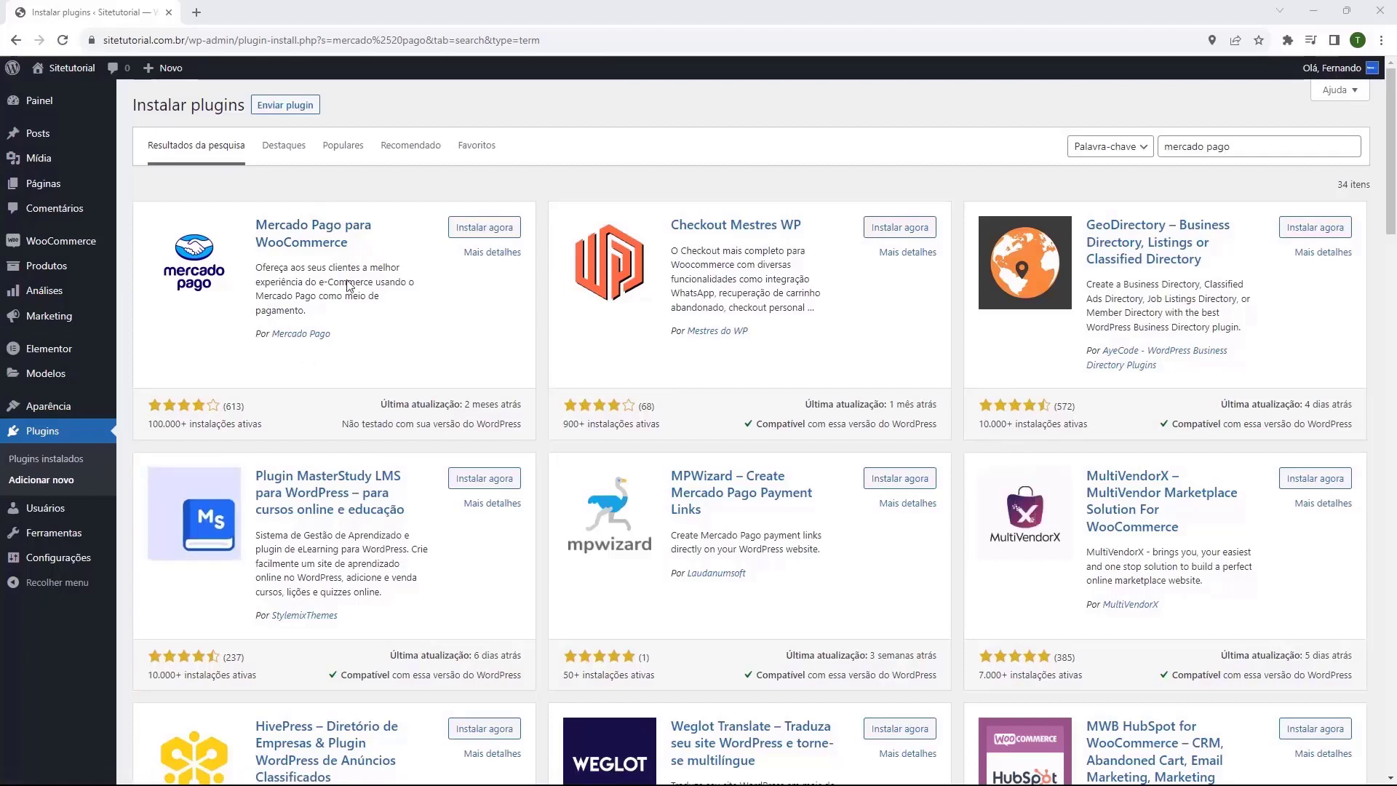
click(478, 232)
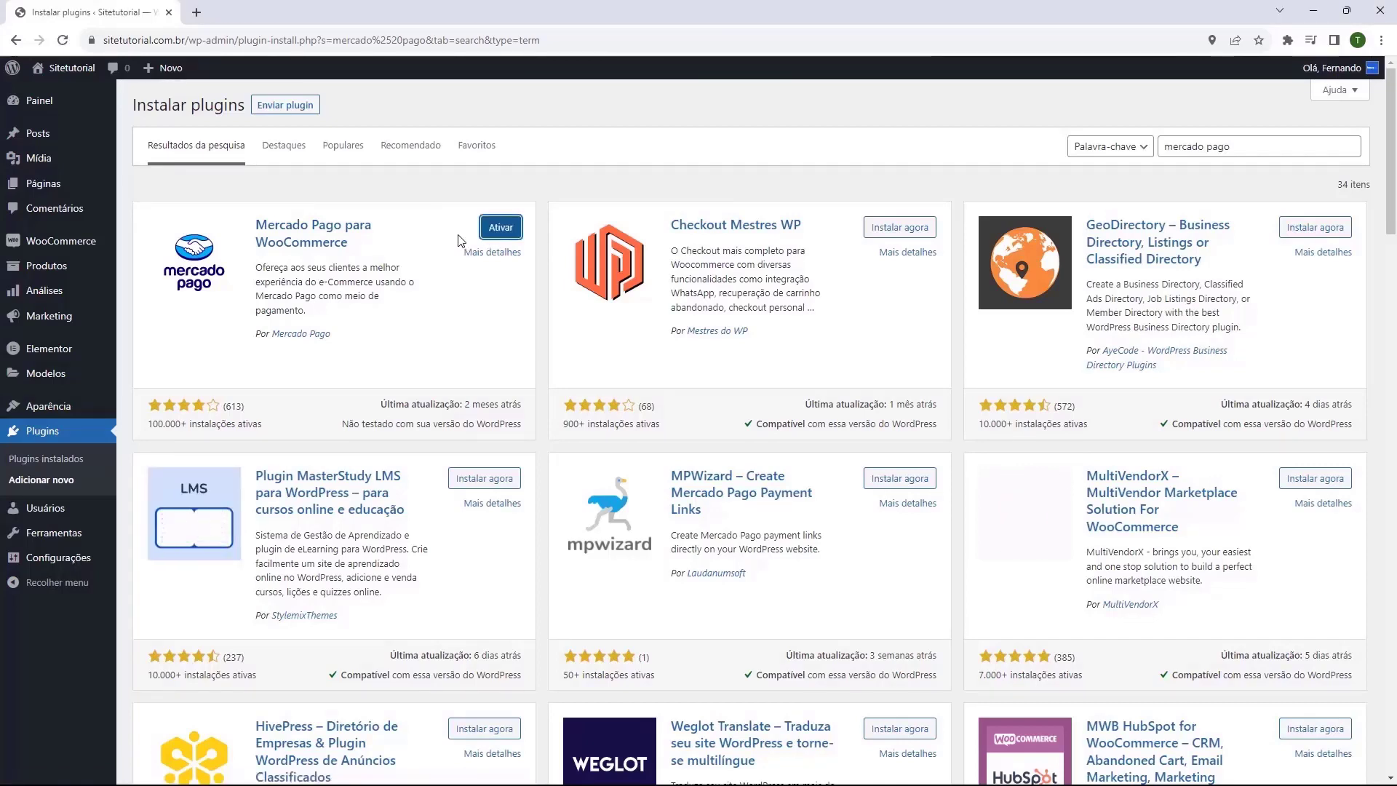
click(499, 229)
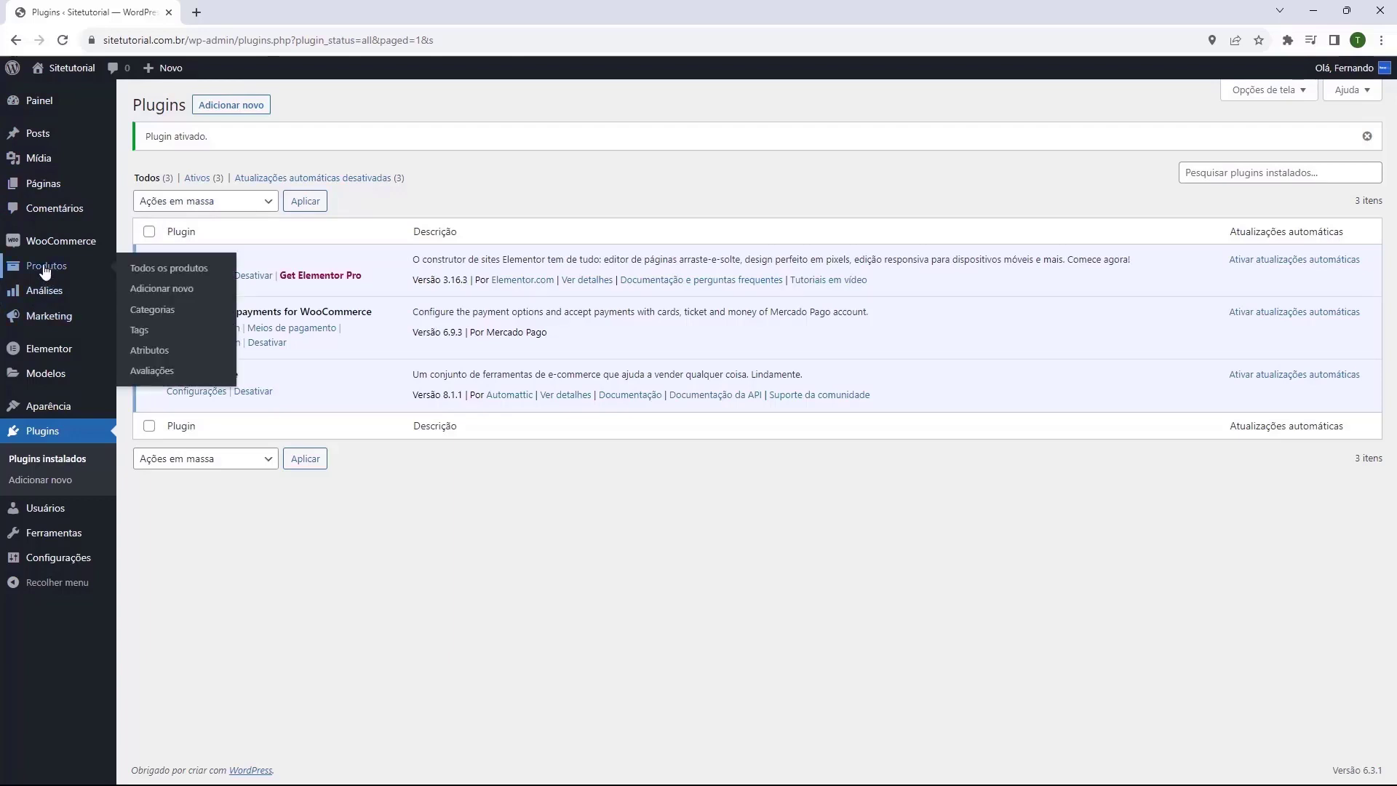
- Open the Mercado Pago plugin settings and expand the section "1. Integre a loja com o Mercado Pago"
mouse_move(56, 251)
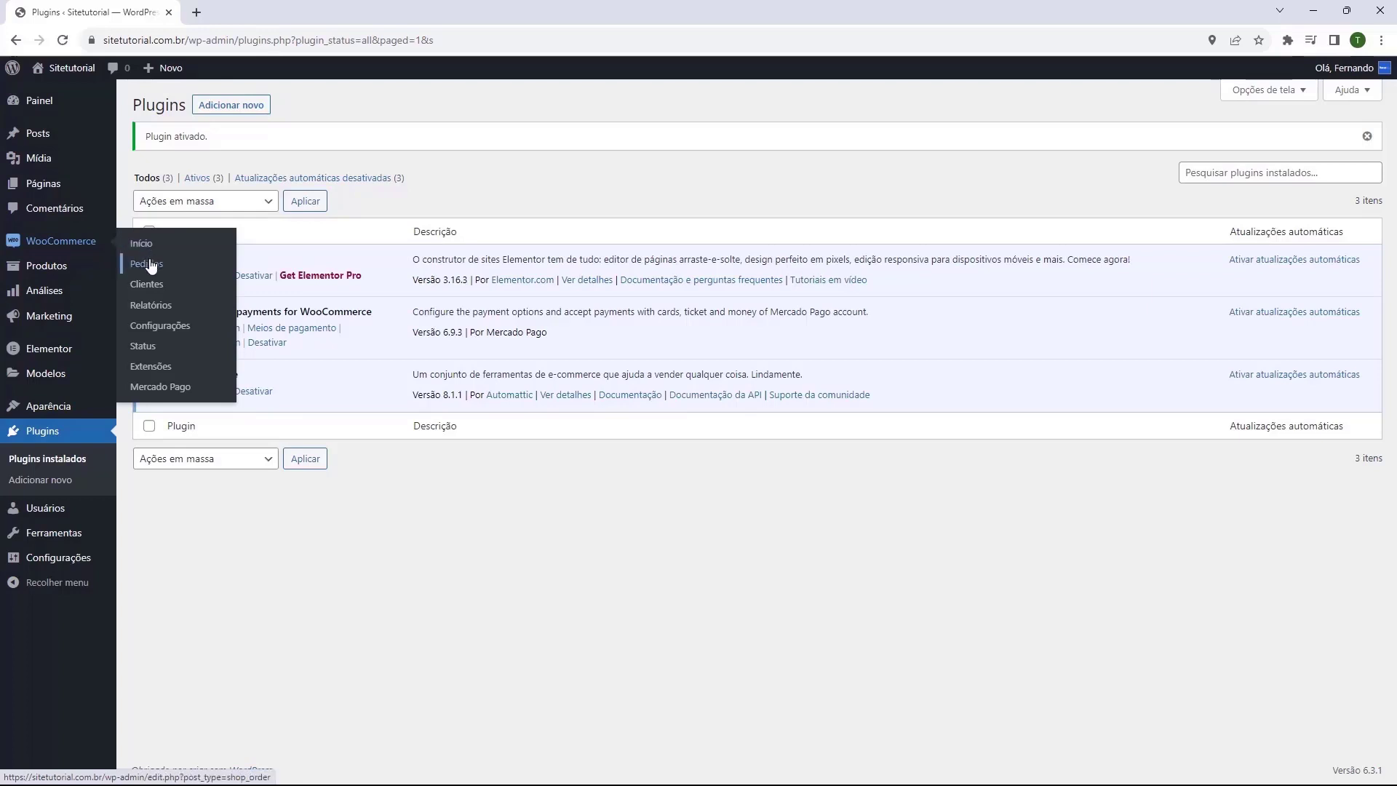
click(154, 391)
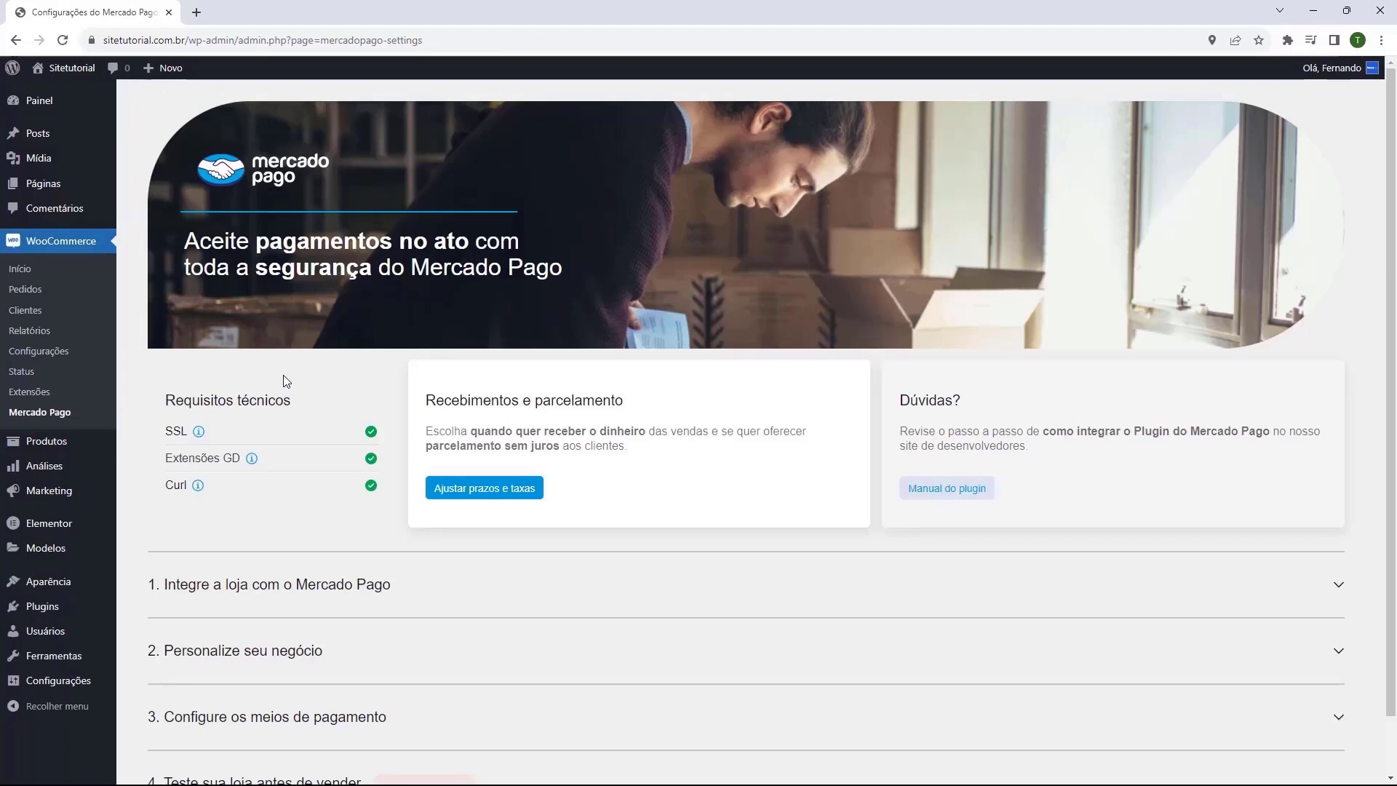
scroll(283, 380, down, 1)
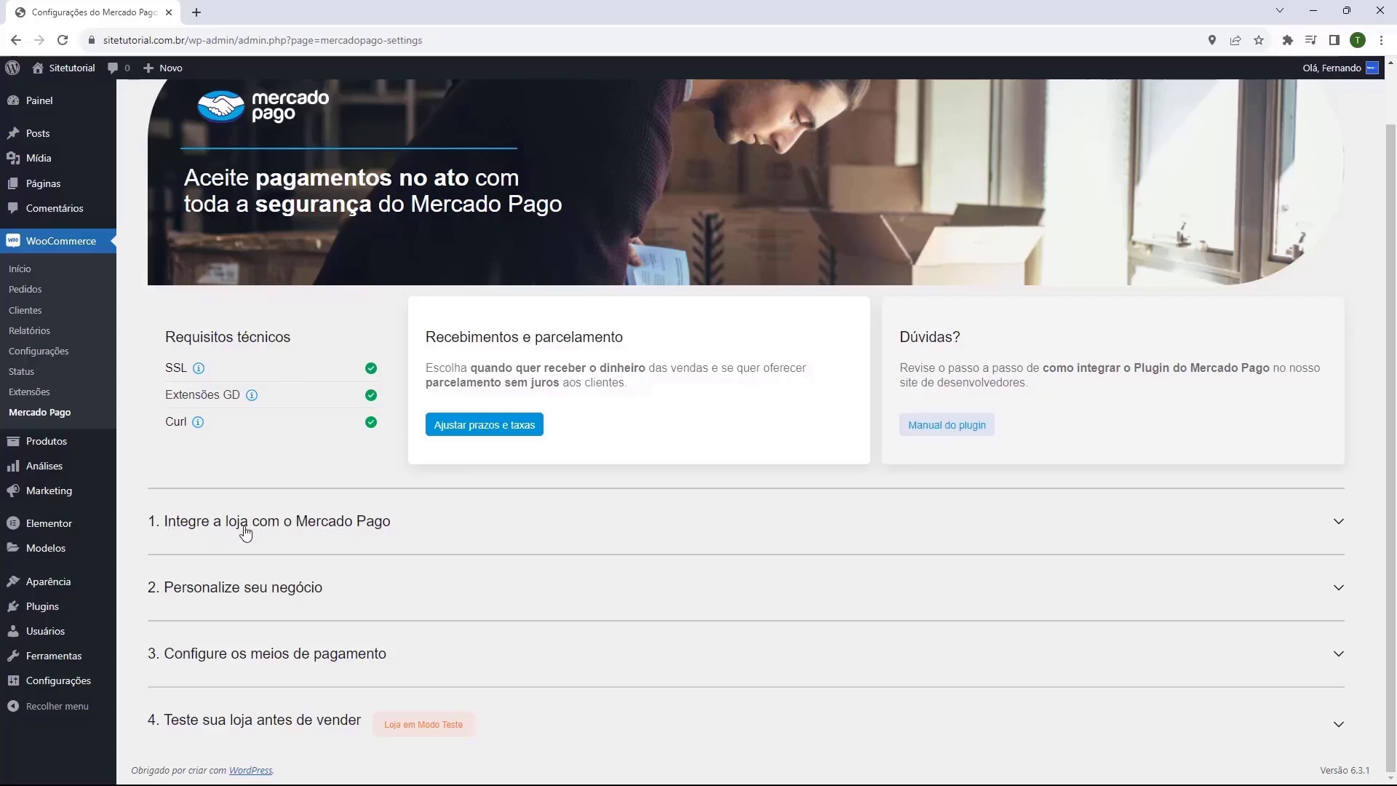
click(282, 530)
scroll(299, 378, down, 4)
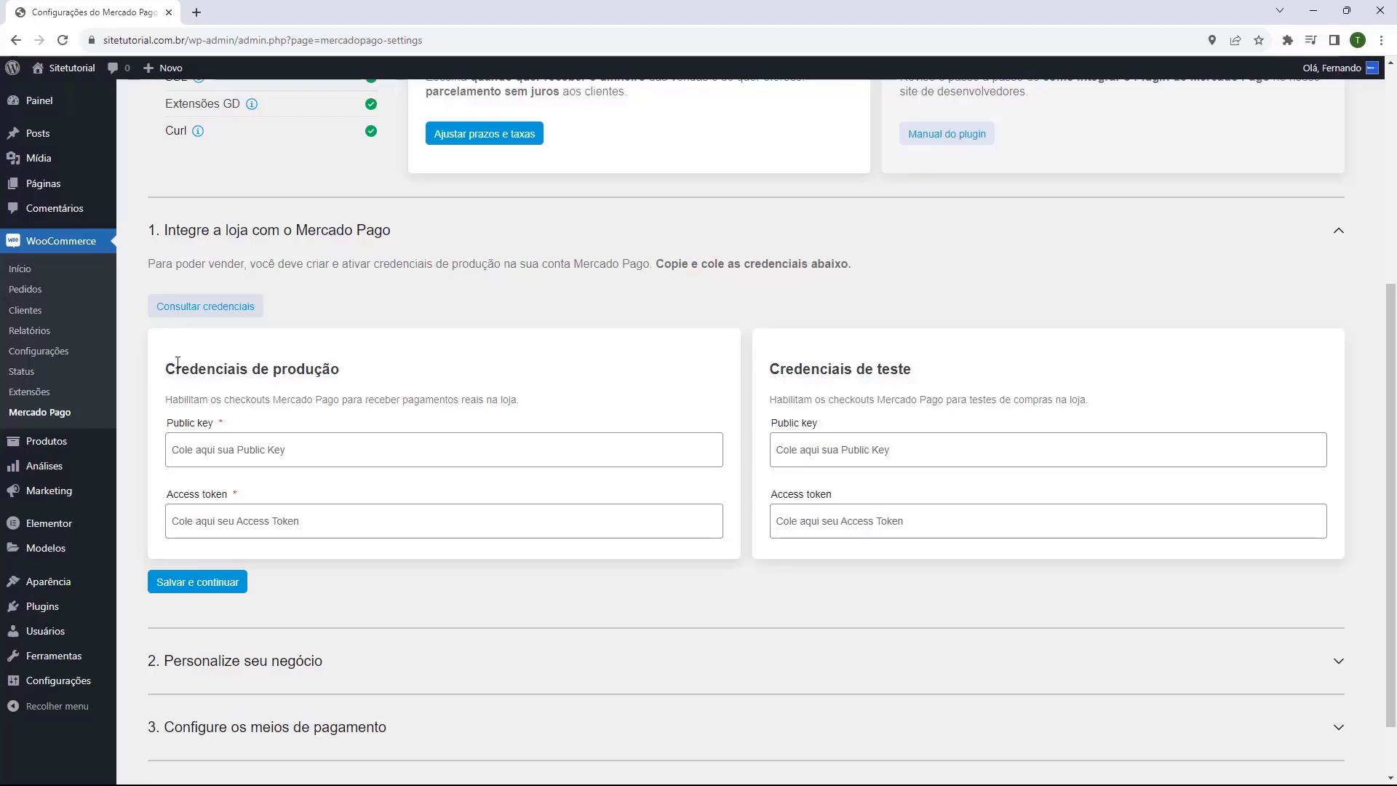
- Copy the public key from the production credentials on the Mercado Pago website and paste it into the plugin's production Public key field
click(205, 310)
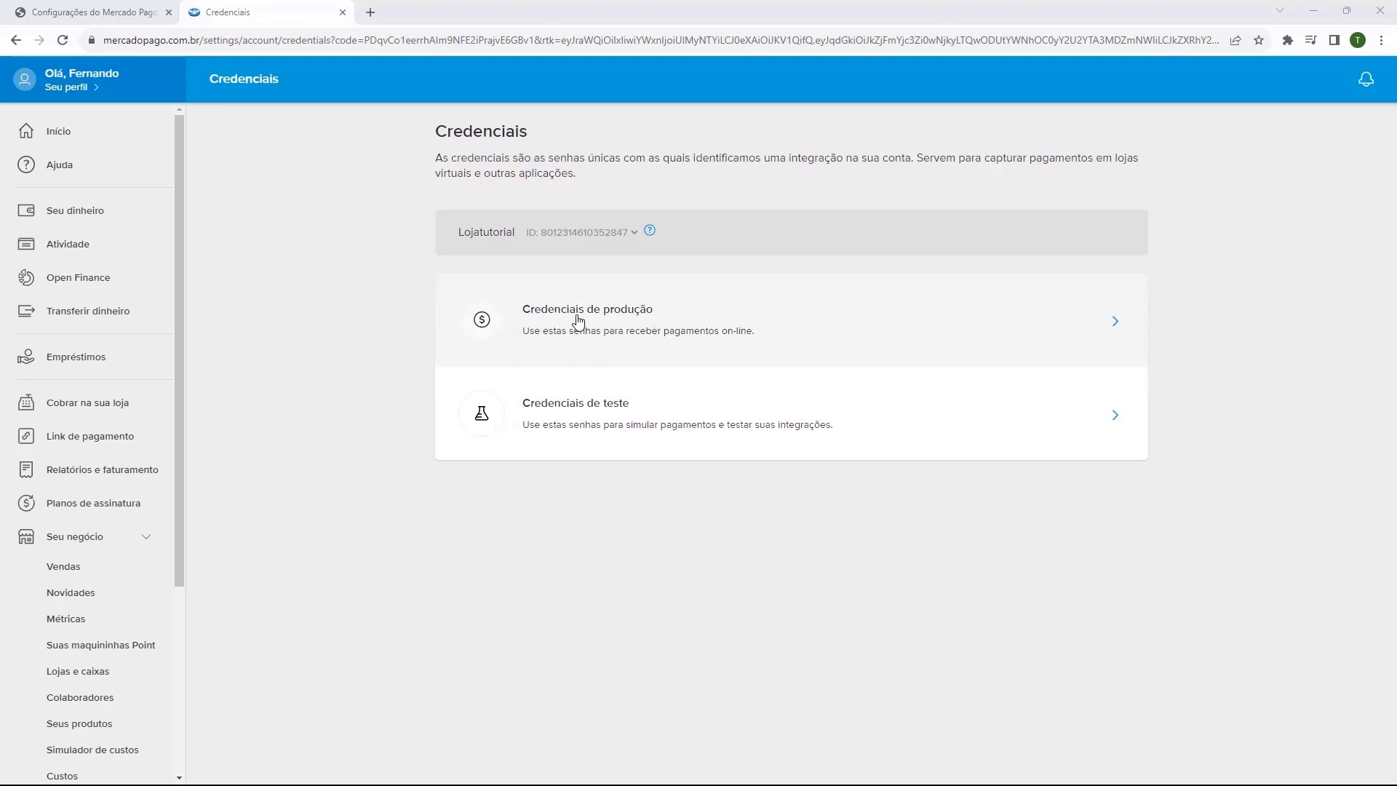
click(563, 320)
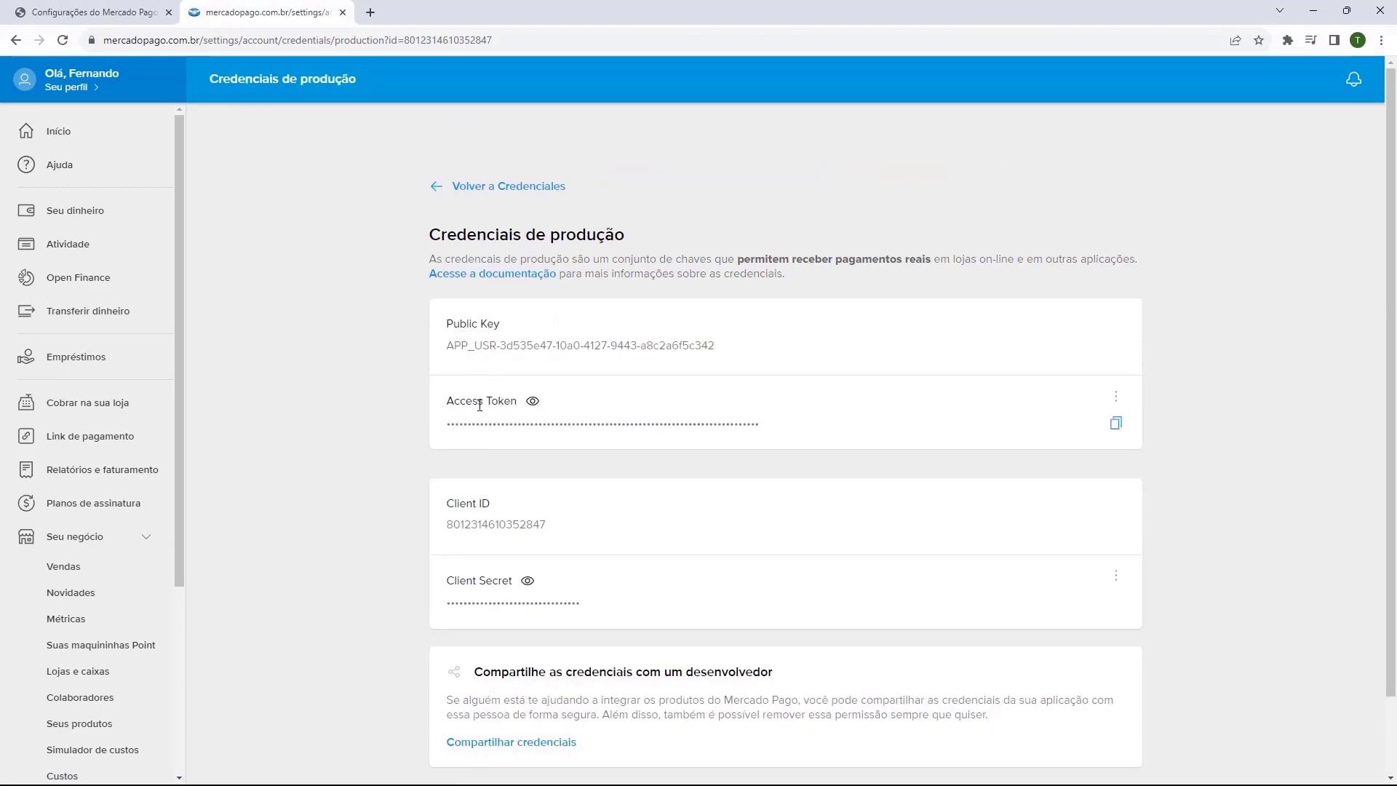
drag(448, 324, 495, 324)
click(447, 335)
click(1116, 354)
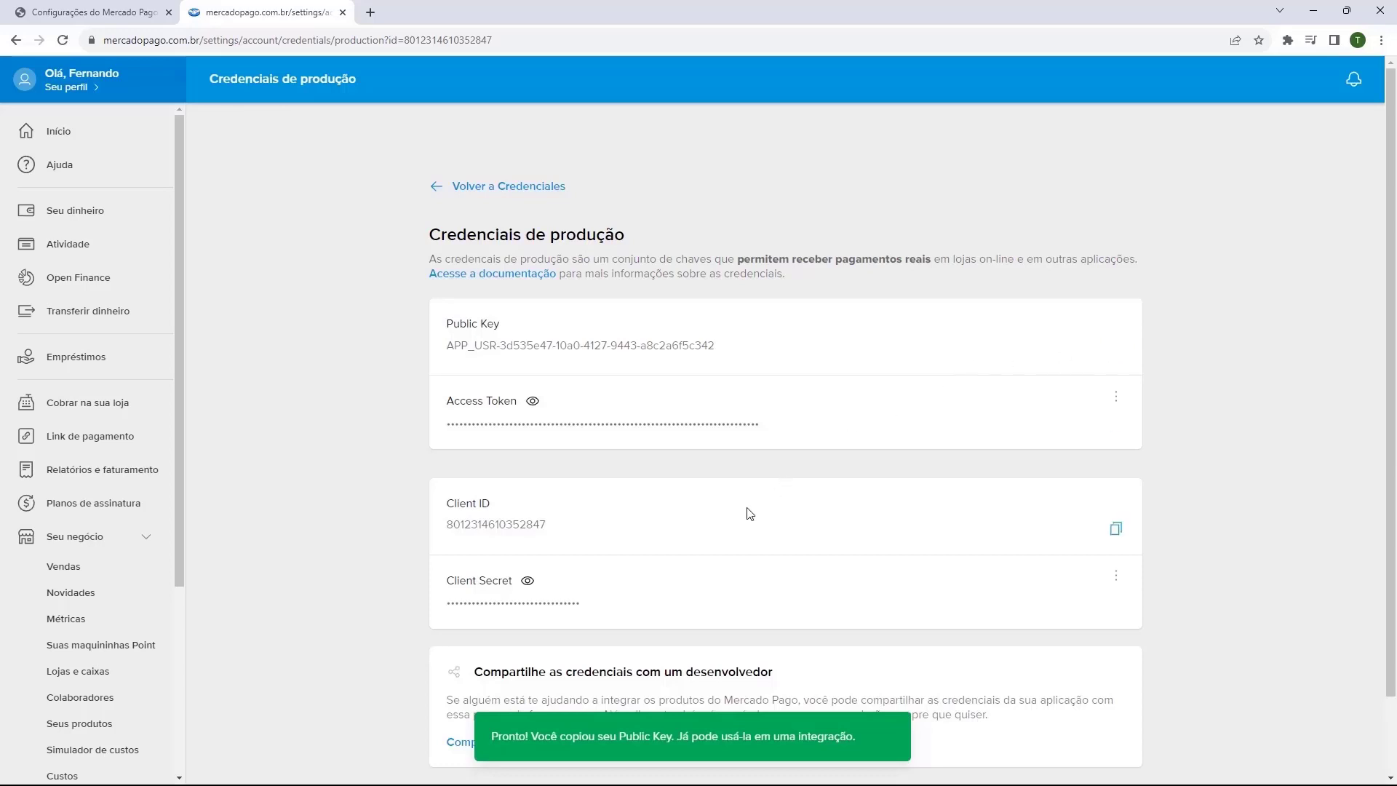
click(91, 16)
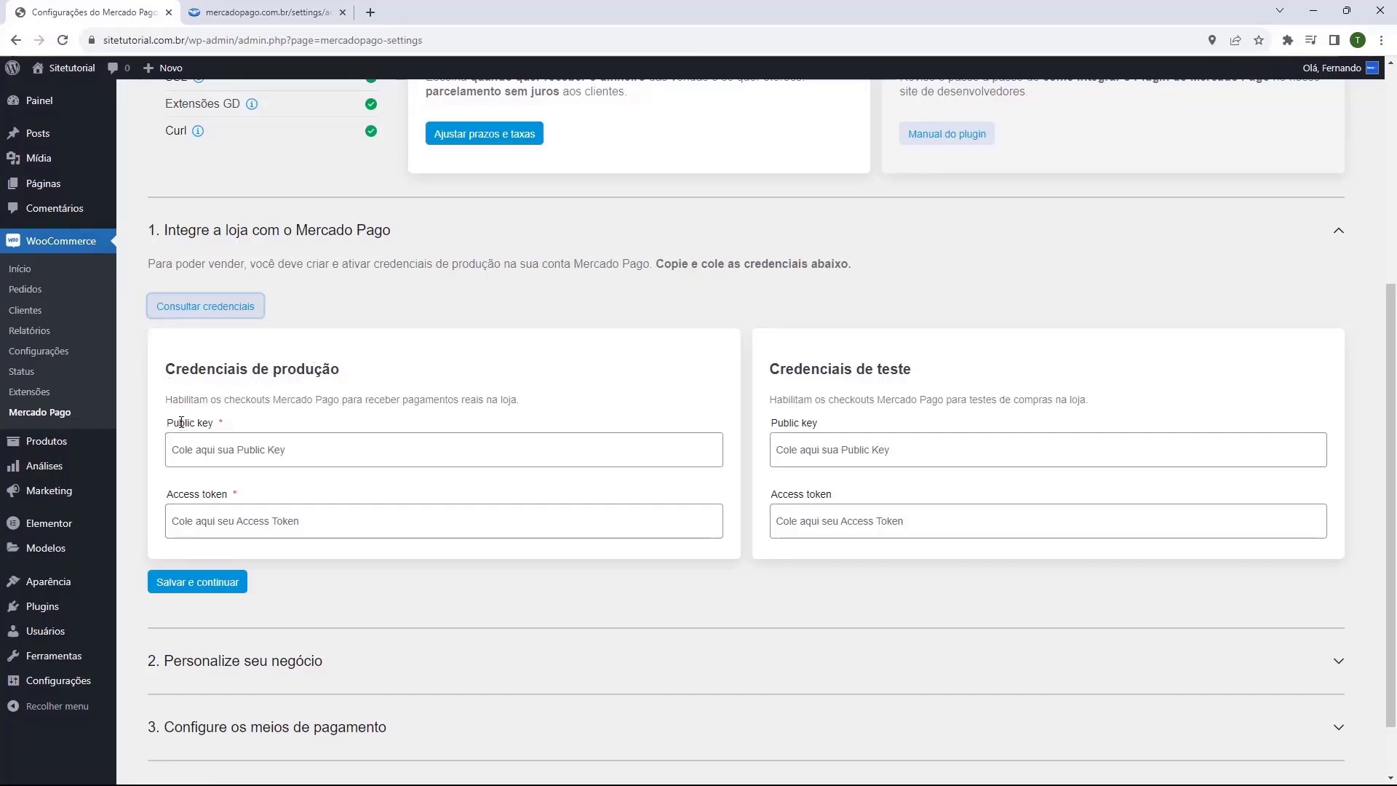
click(184, 452)
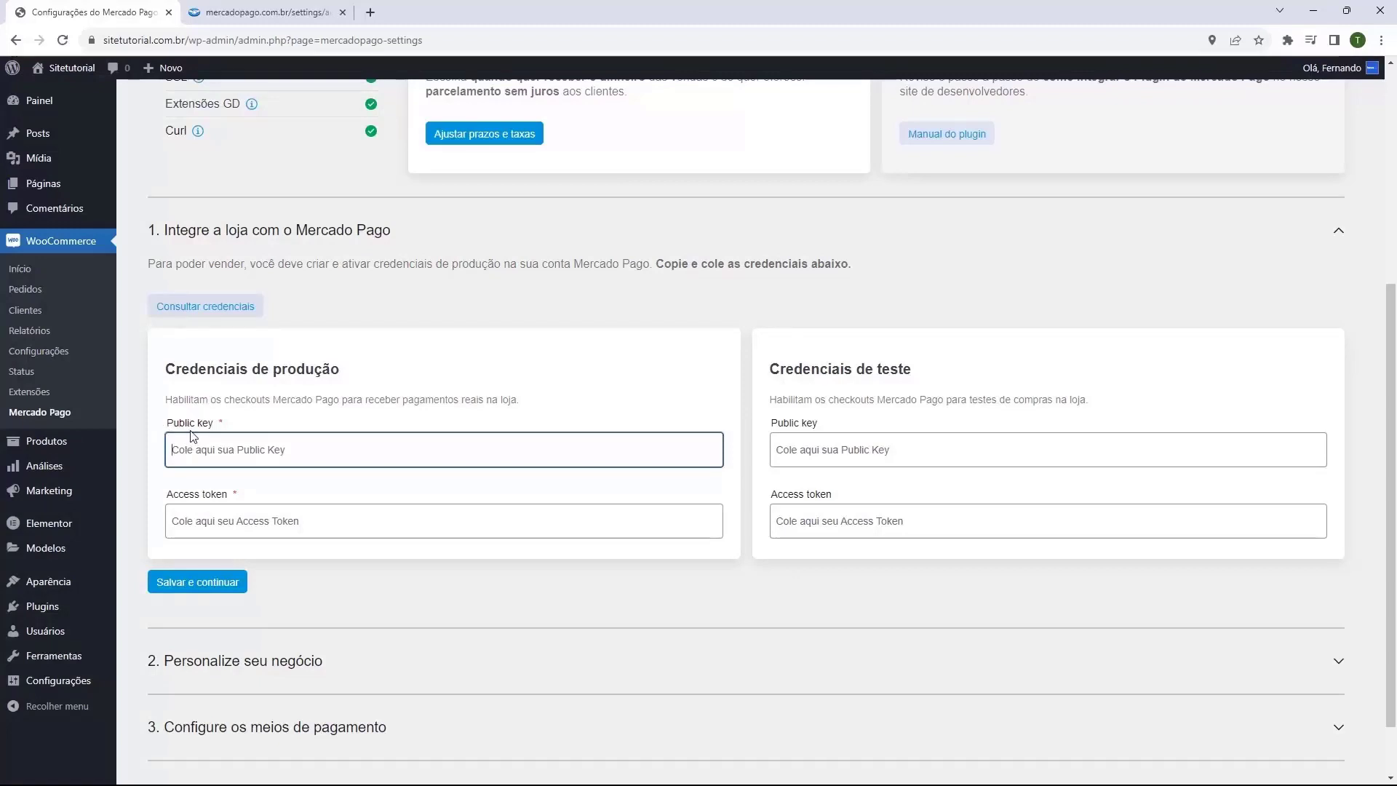
key(ctrl+v)
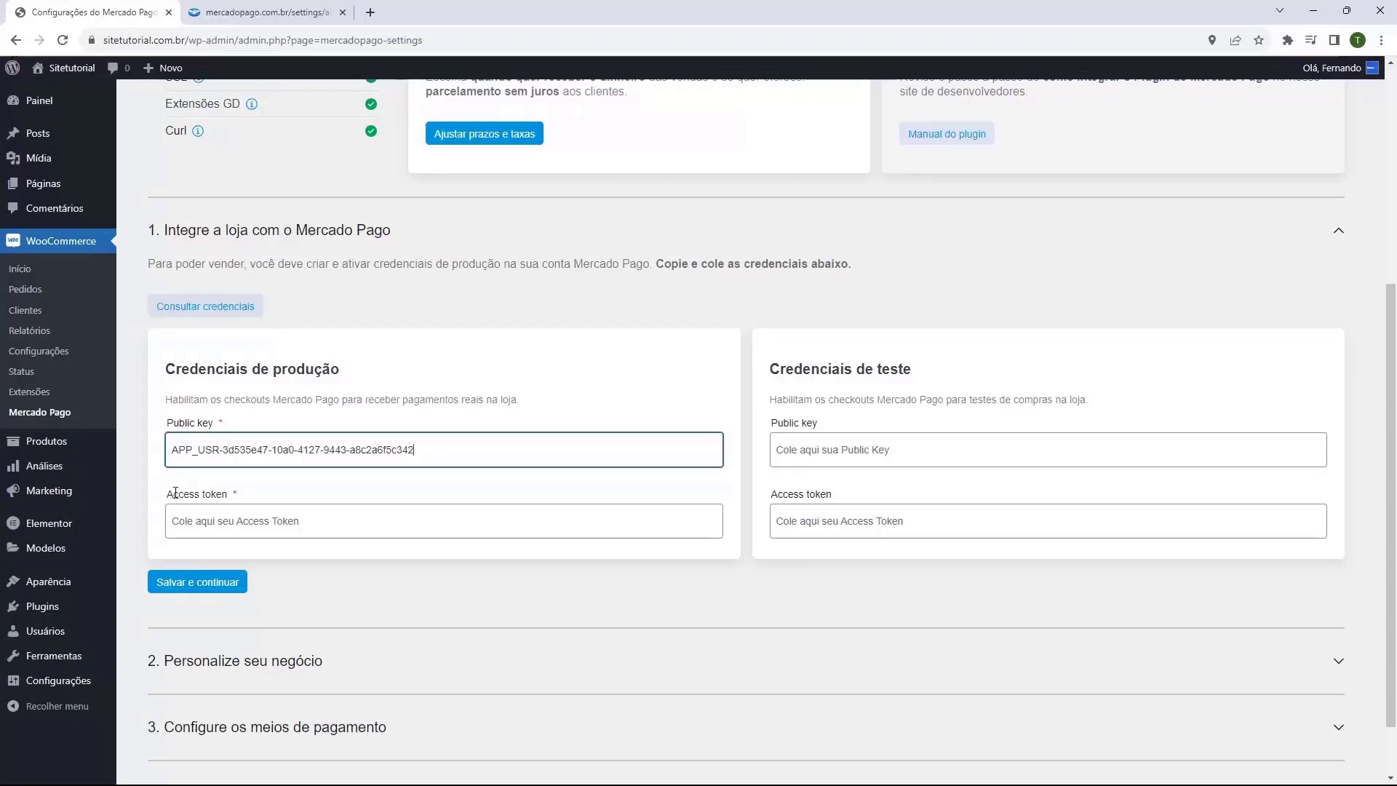
- Copy the production access token from the Mercado Pago website, paste it into the plugin's production Access token field, and save the credentials
click(260, 15)
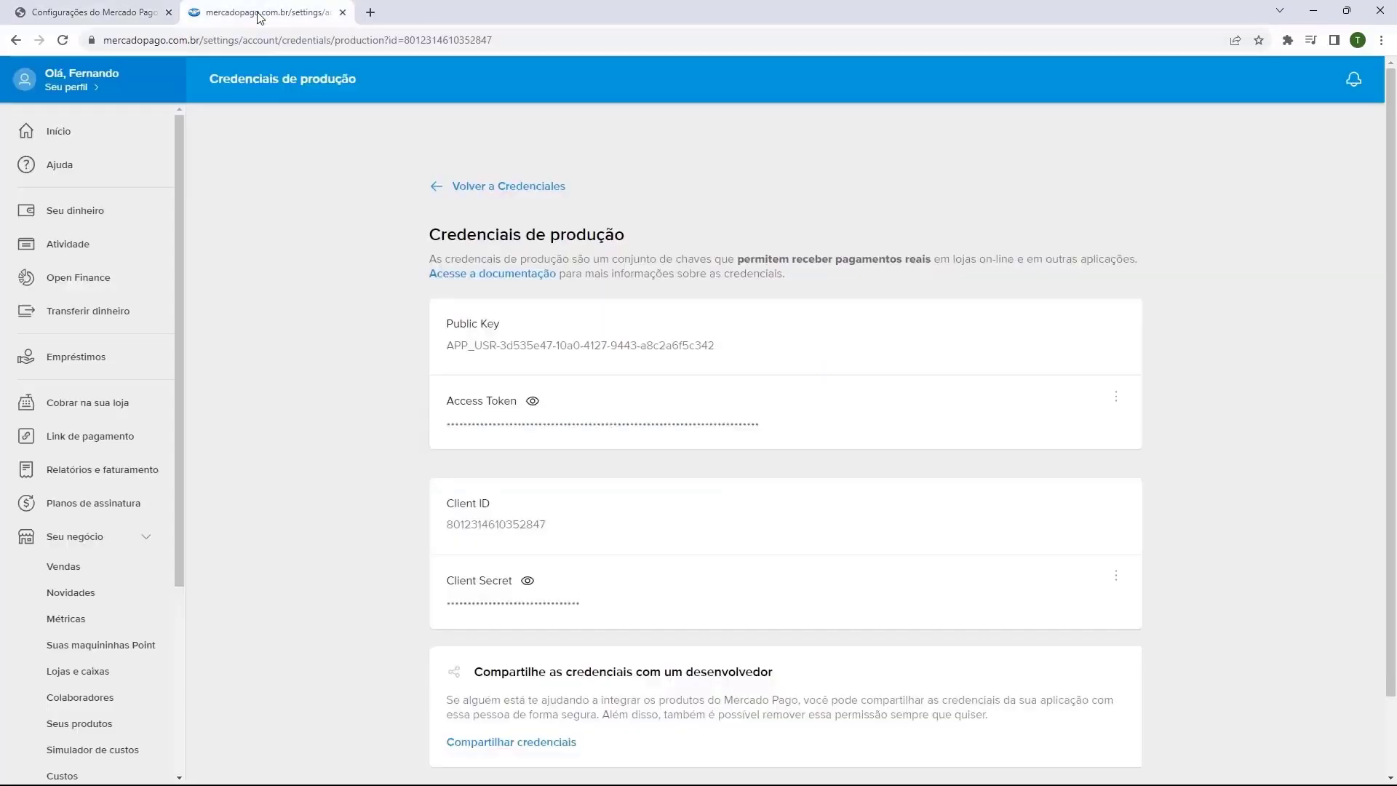
mouse_move(462, 399)
click(532, 400)
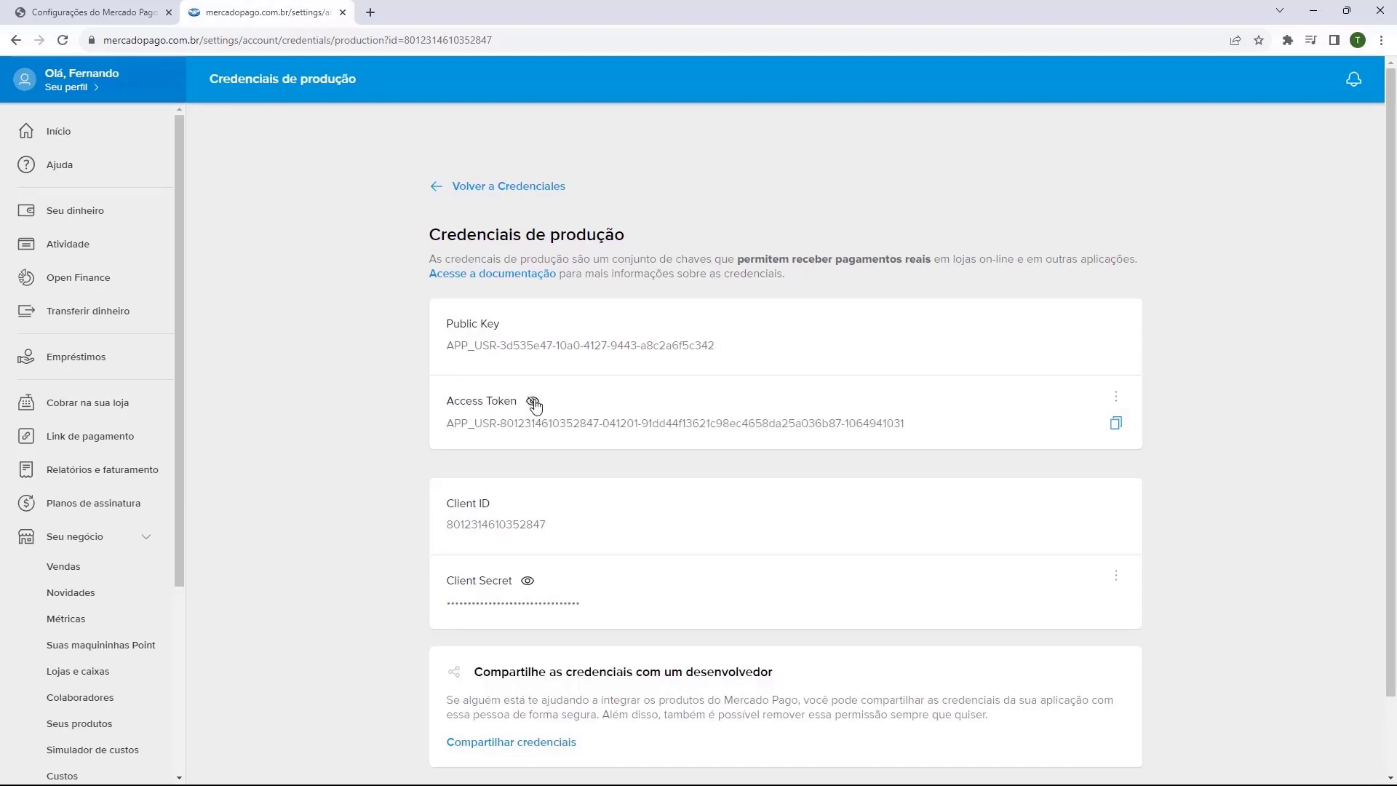
click(533, 402)
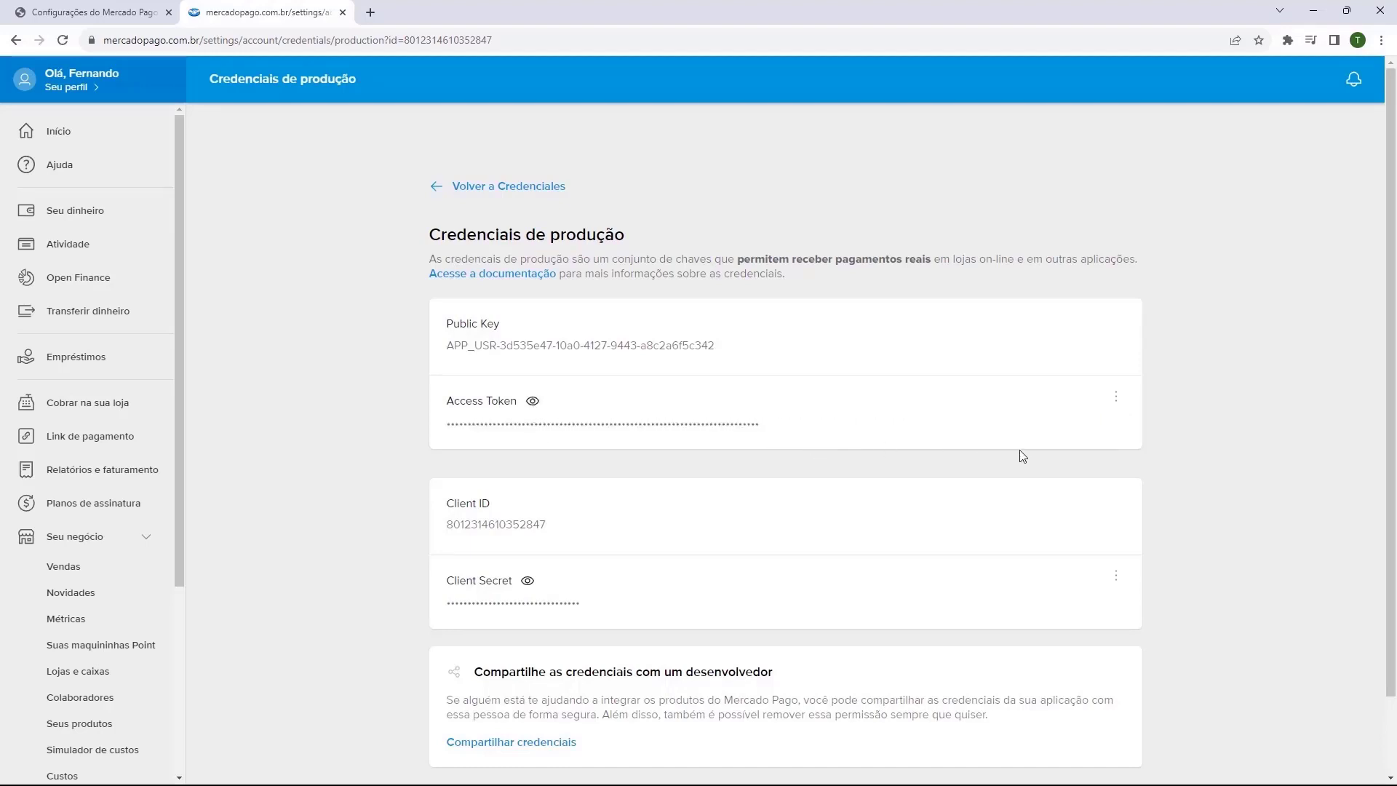
click(1115, 429)
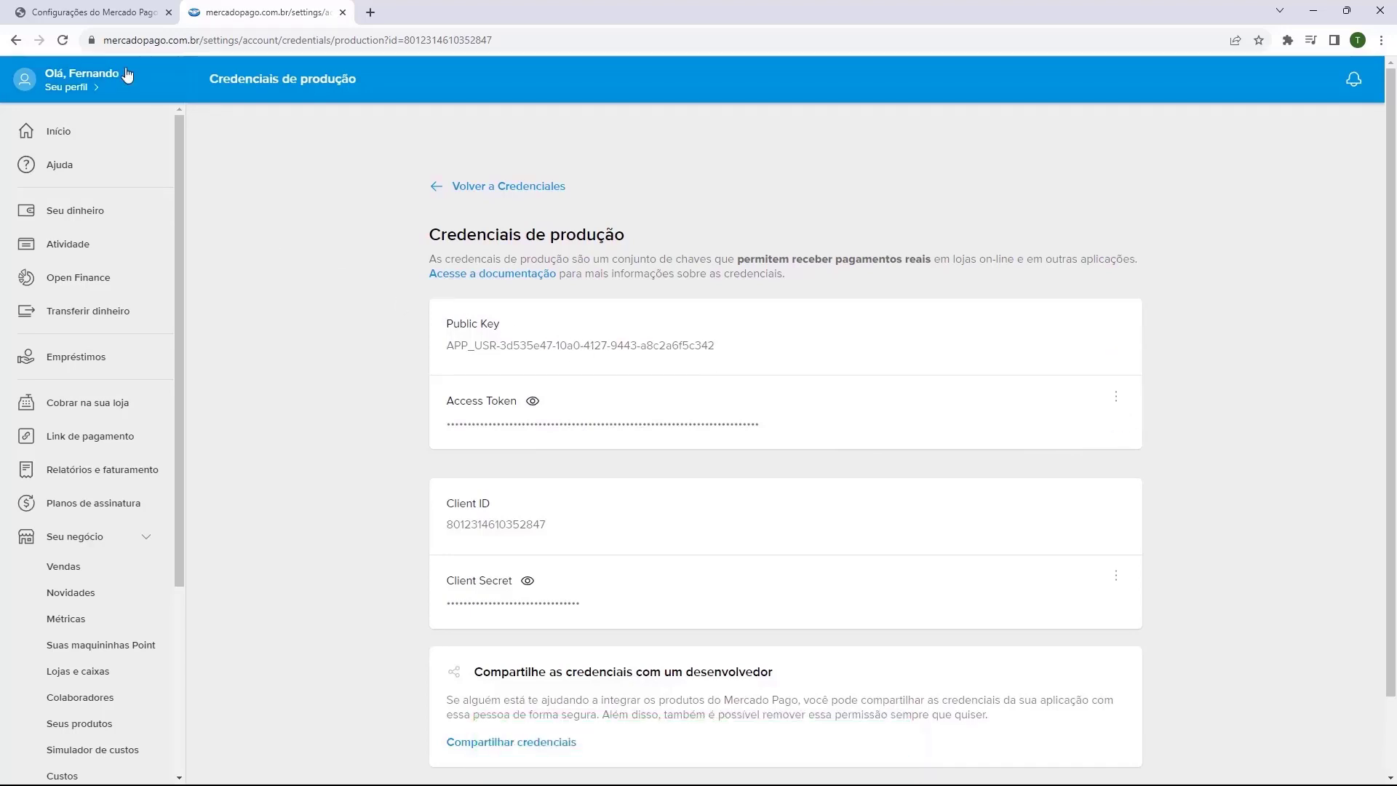
click(94, 12)
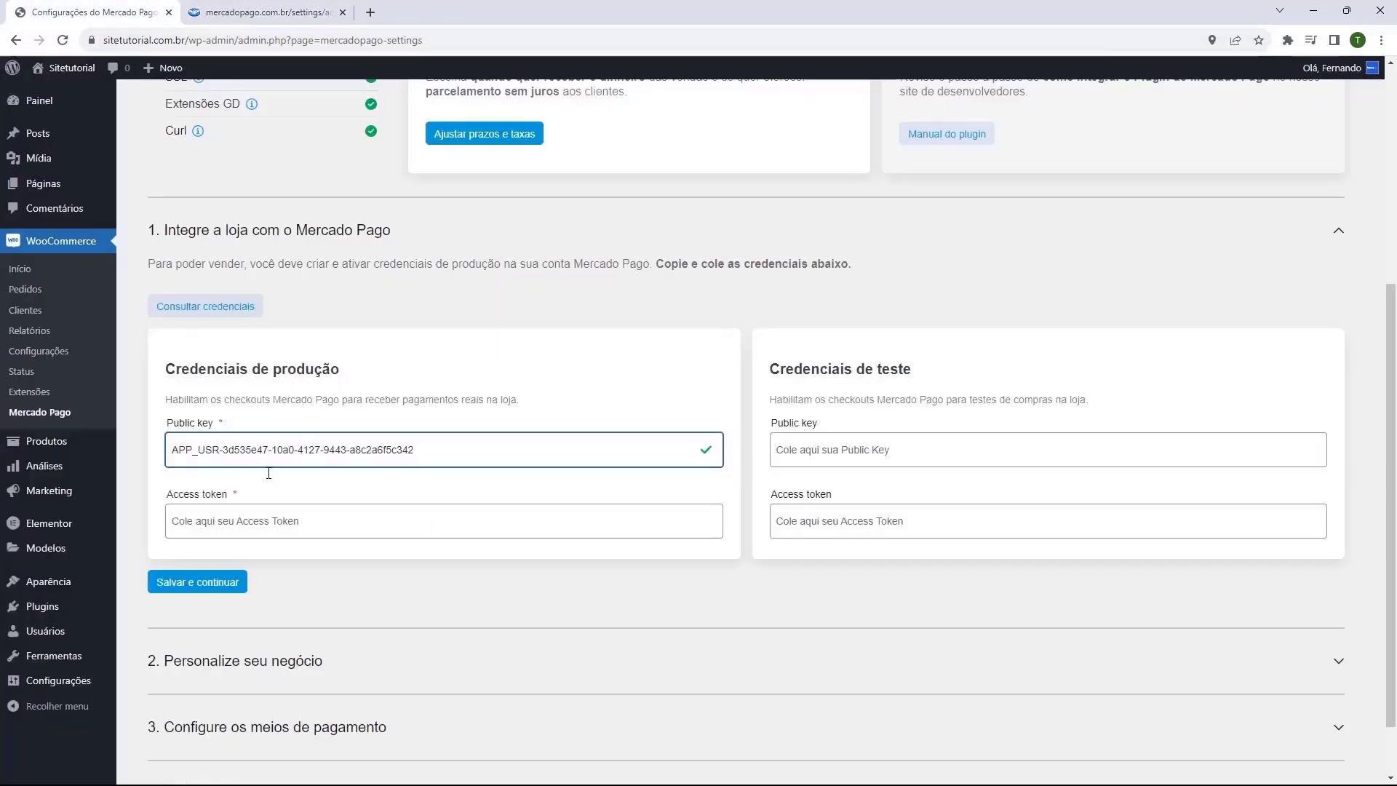
click(223, 518)
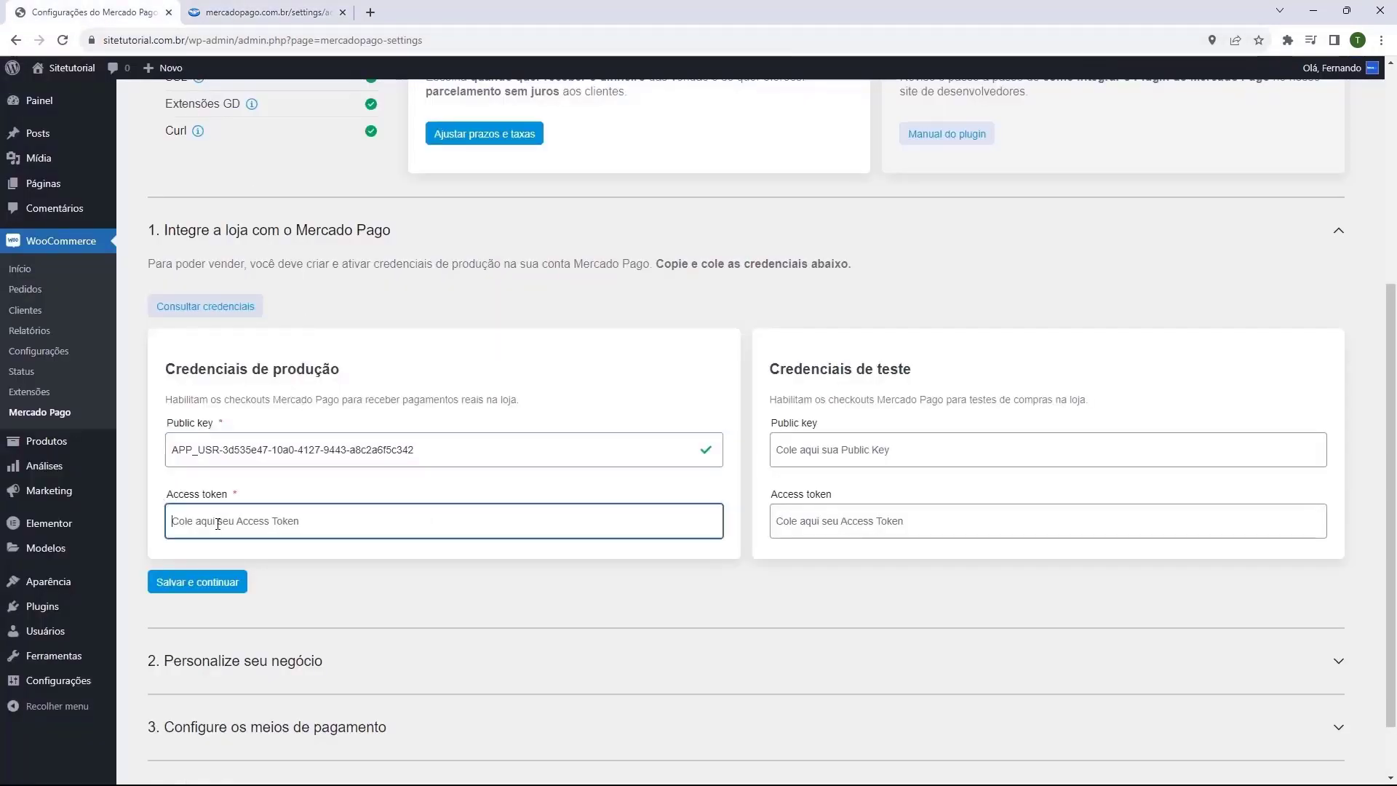
key(ctrl+v)
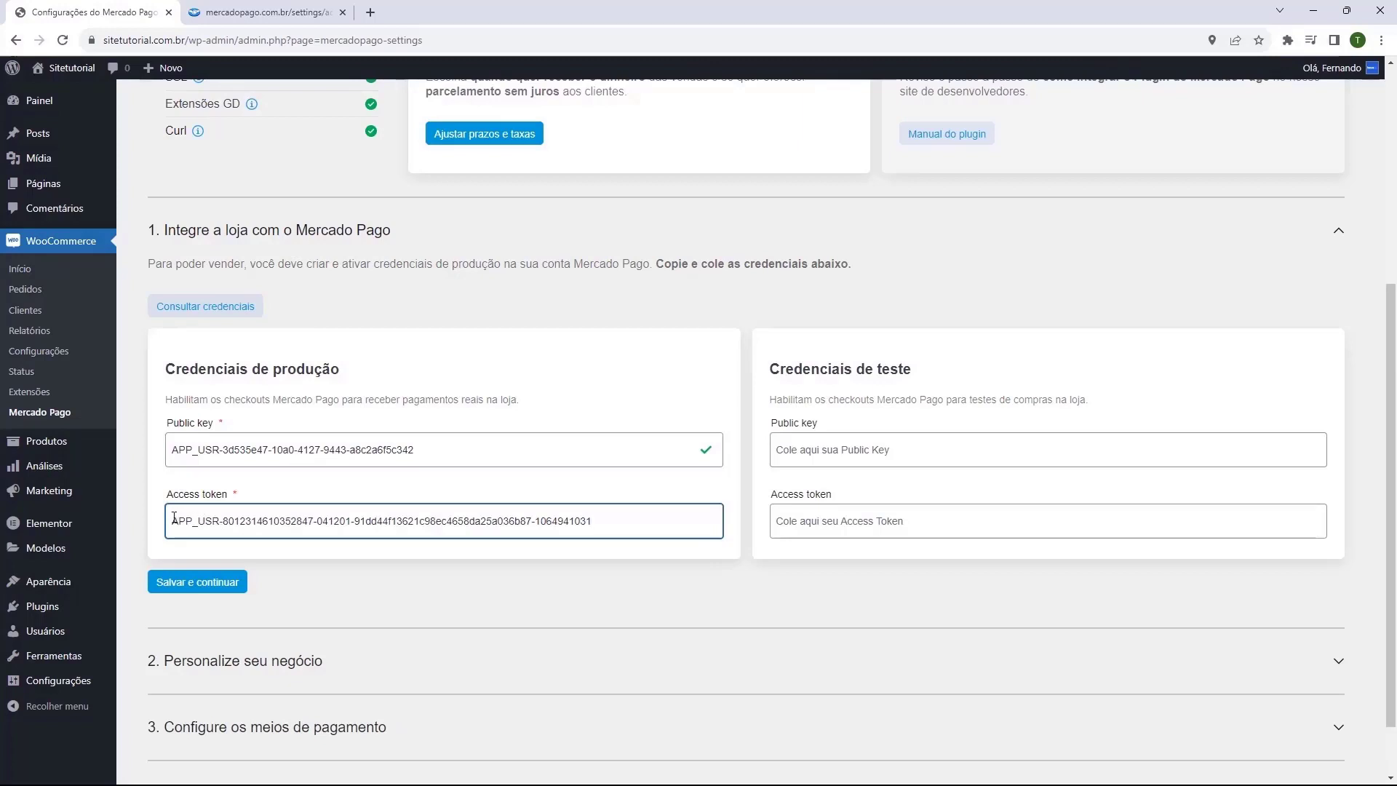
click(169, 493)
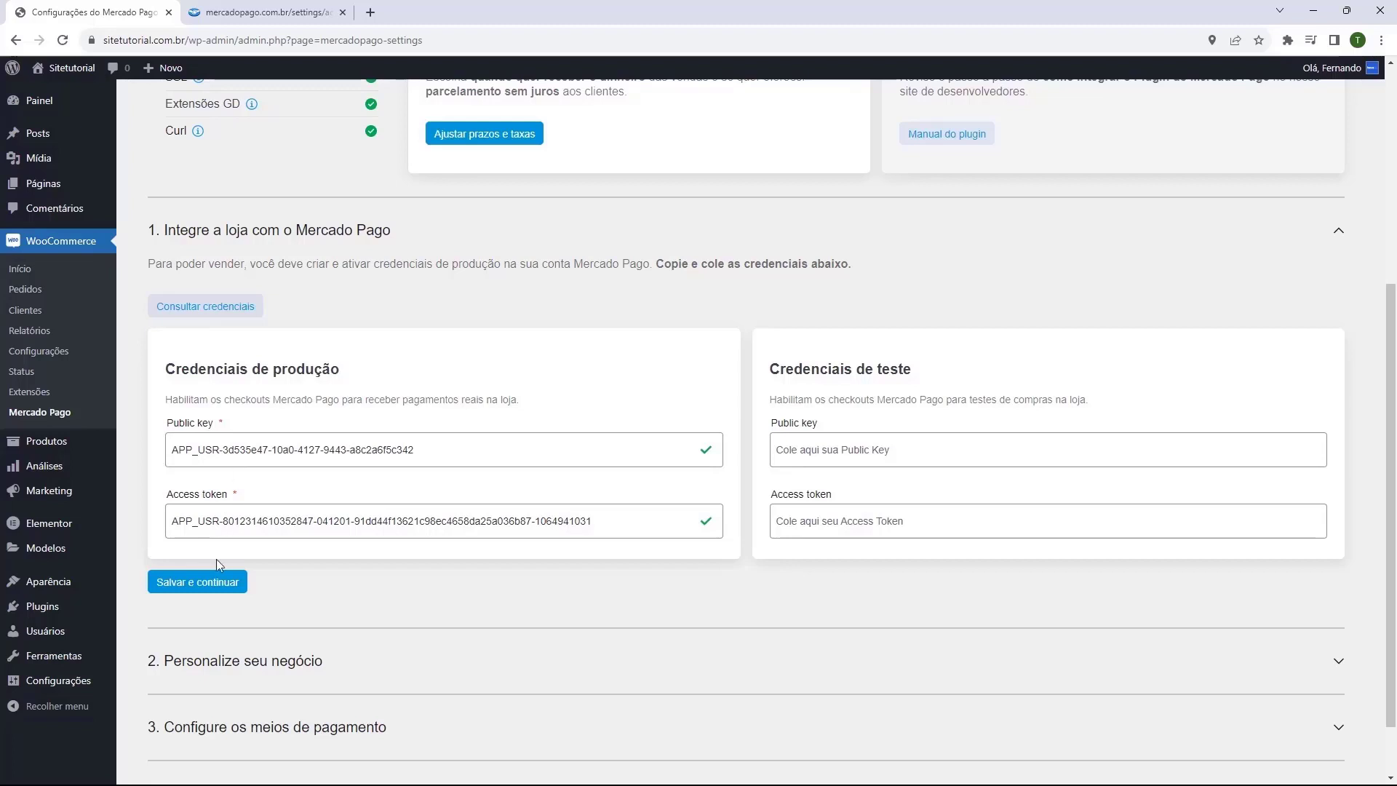
click(188, 591)
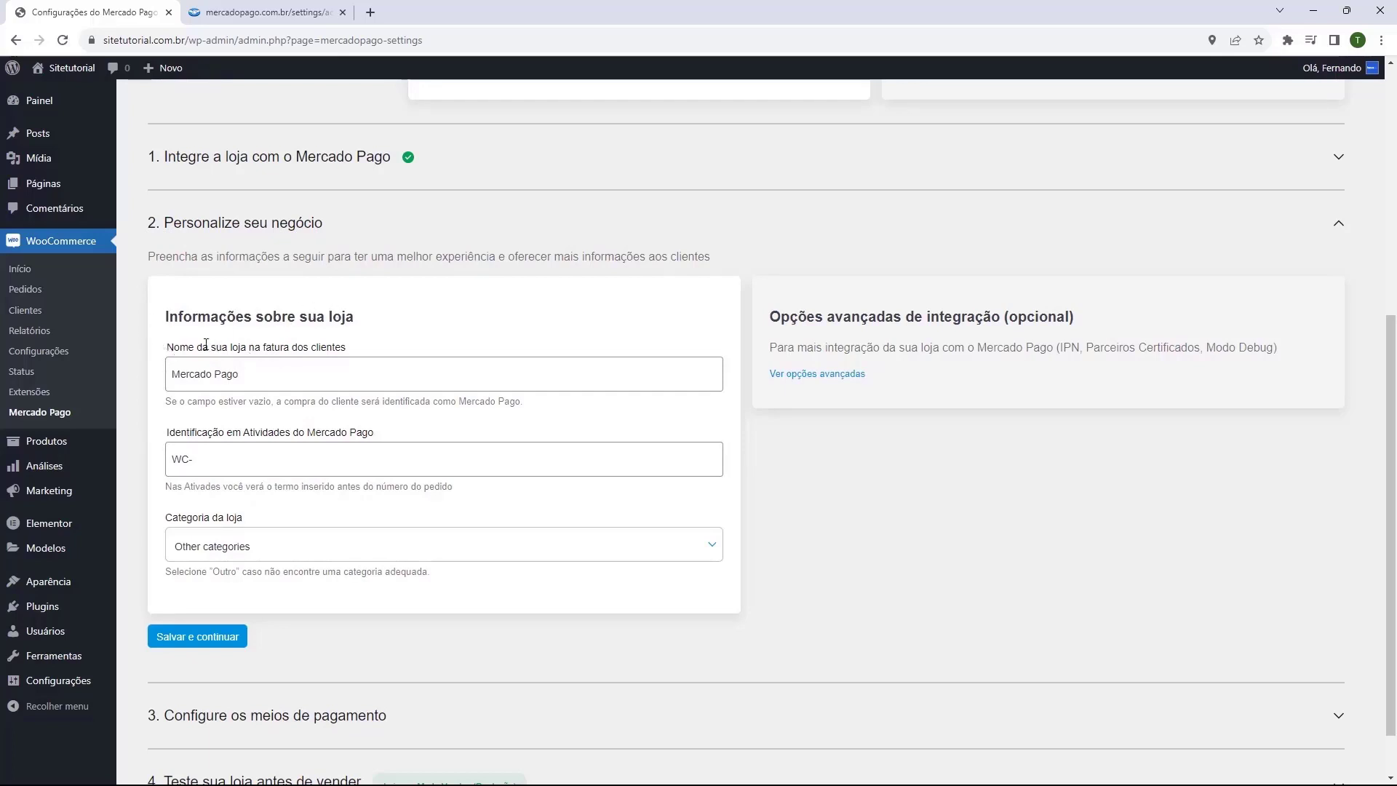
- Set the store name on customer invoices to "Lojatutorial", choose "Other categories" as the store category, and save the business information
triple_click(254, 378)
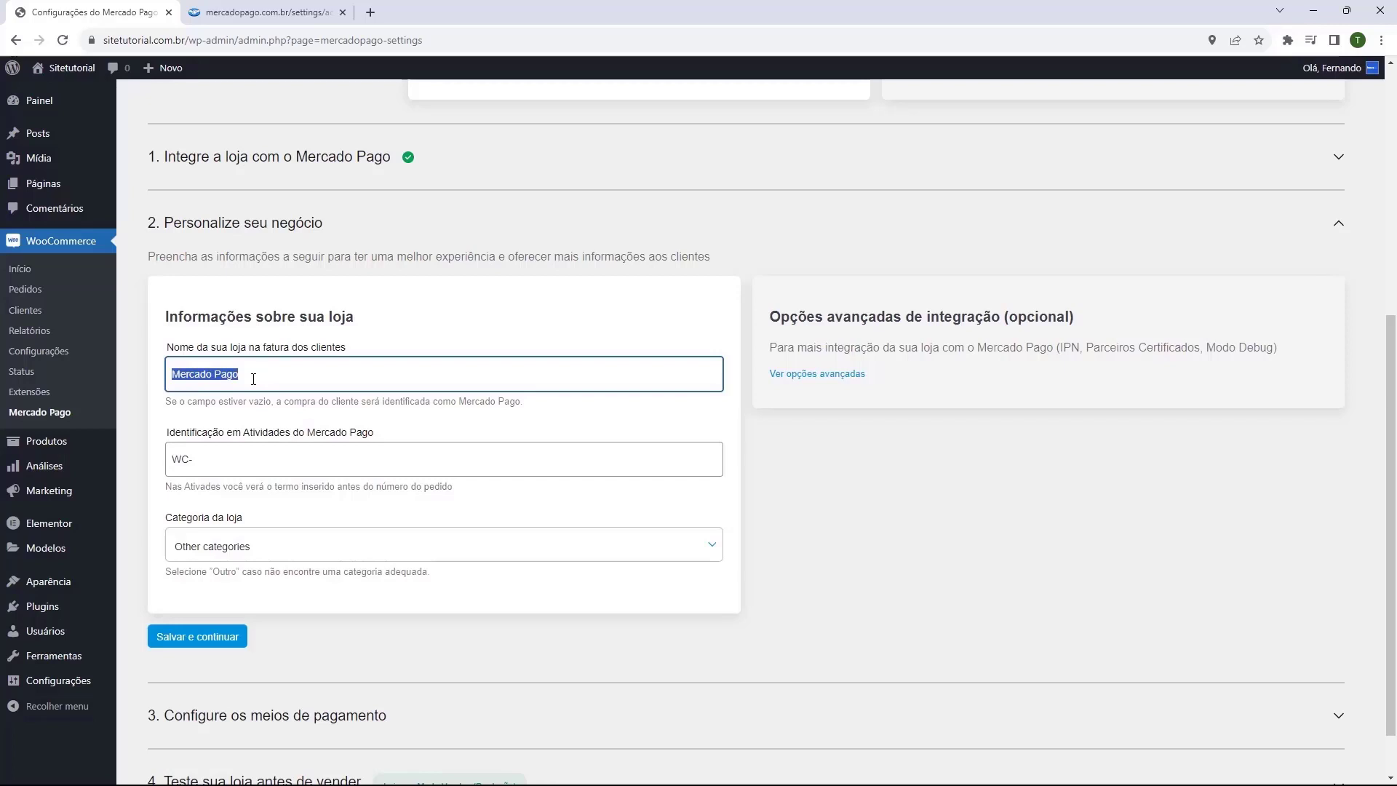
text(L)
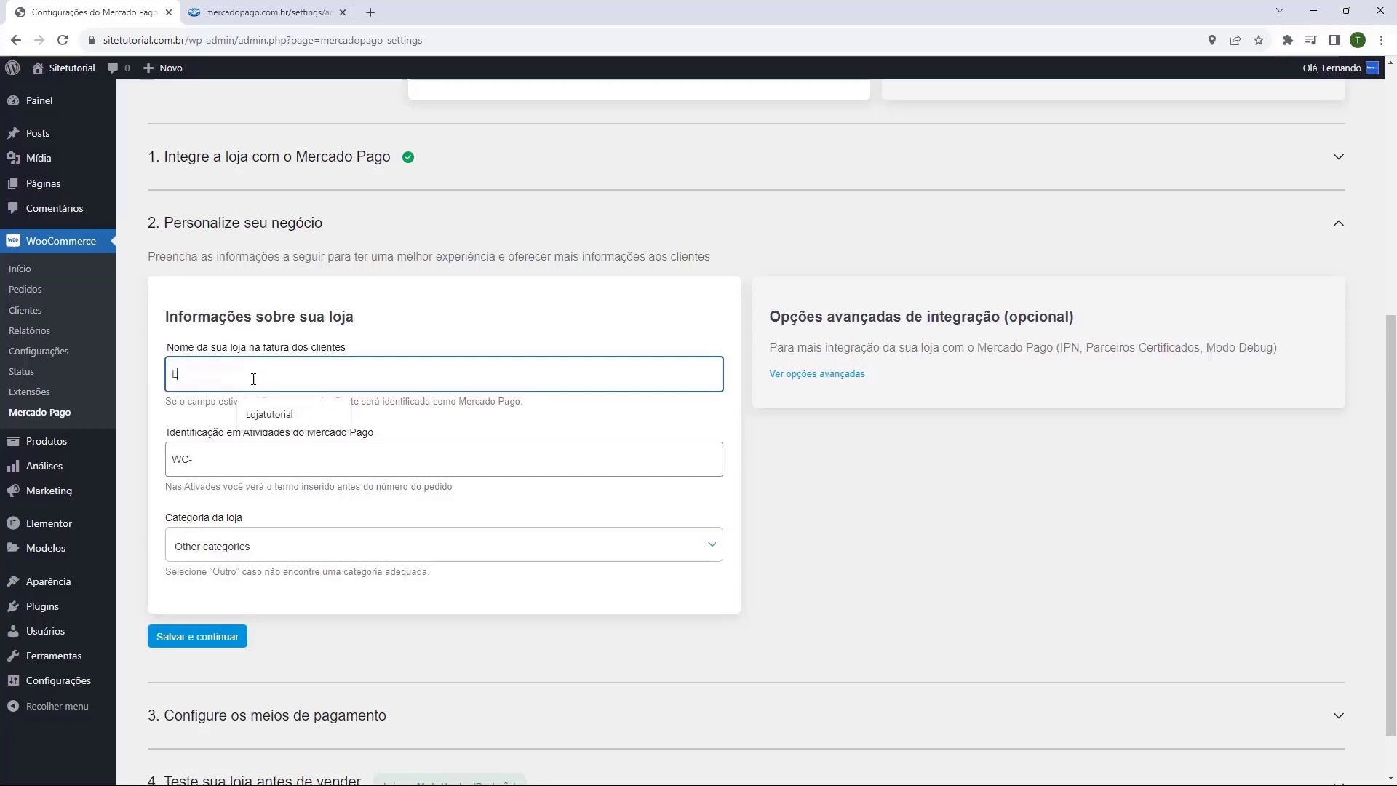
text(ojatutorial)
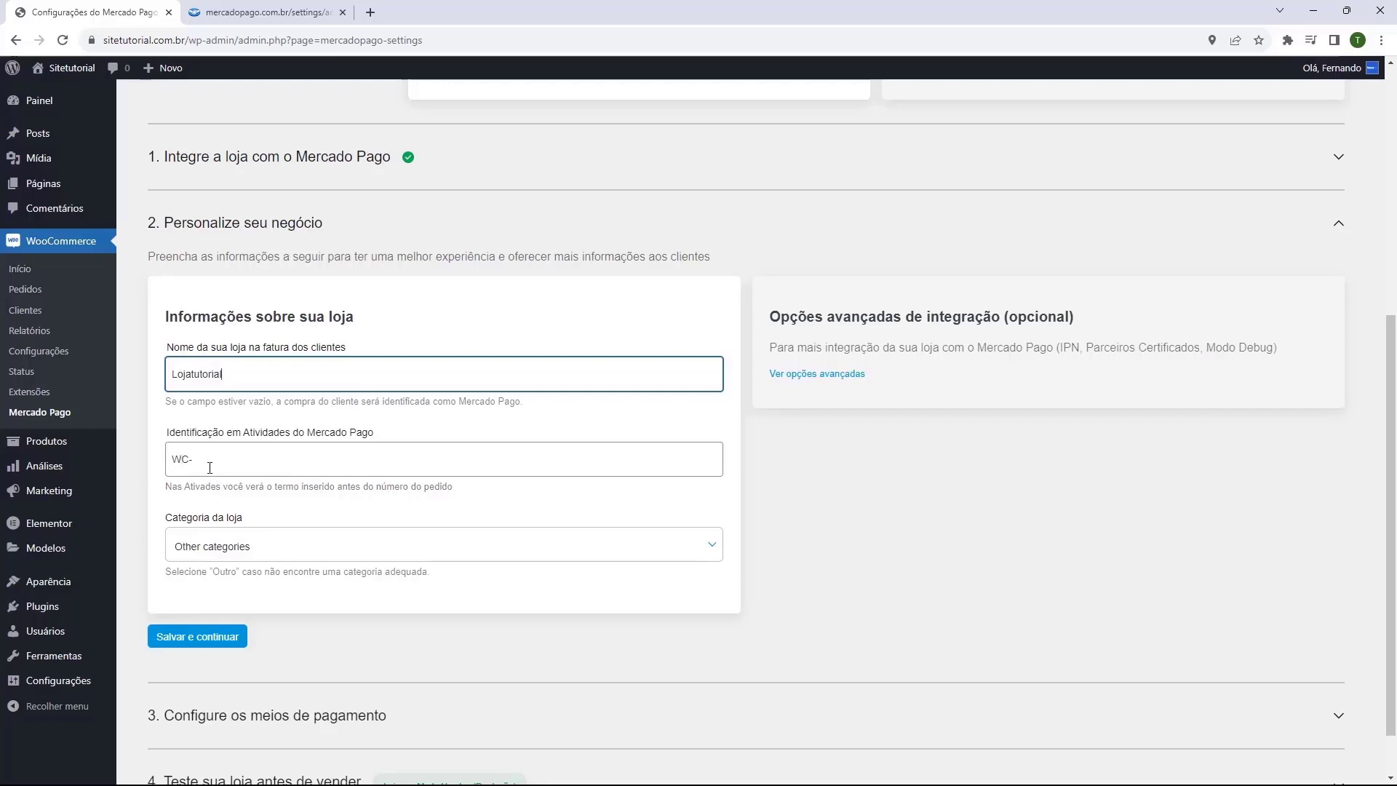
click(261, 545)
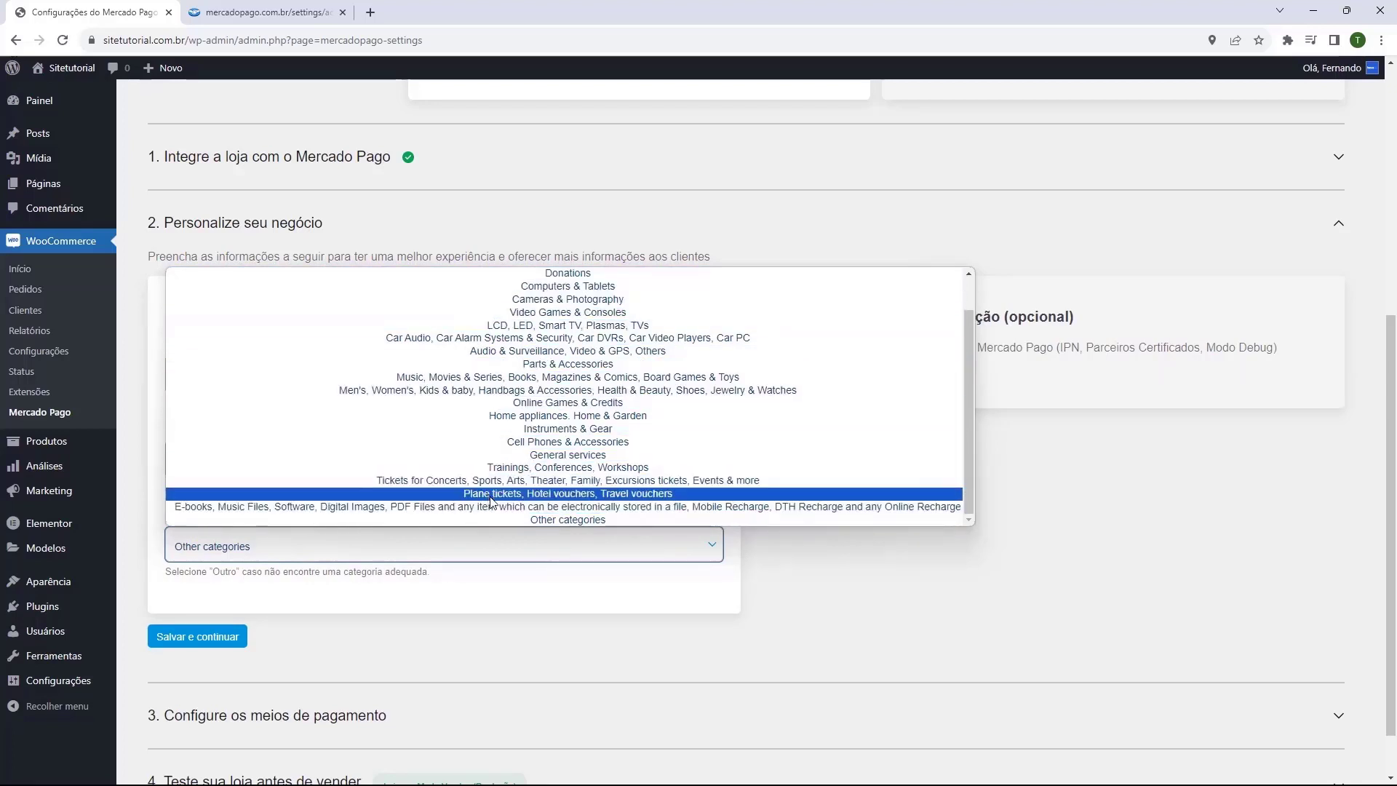
click(531, 520)
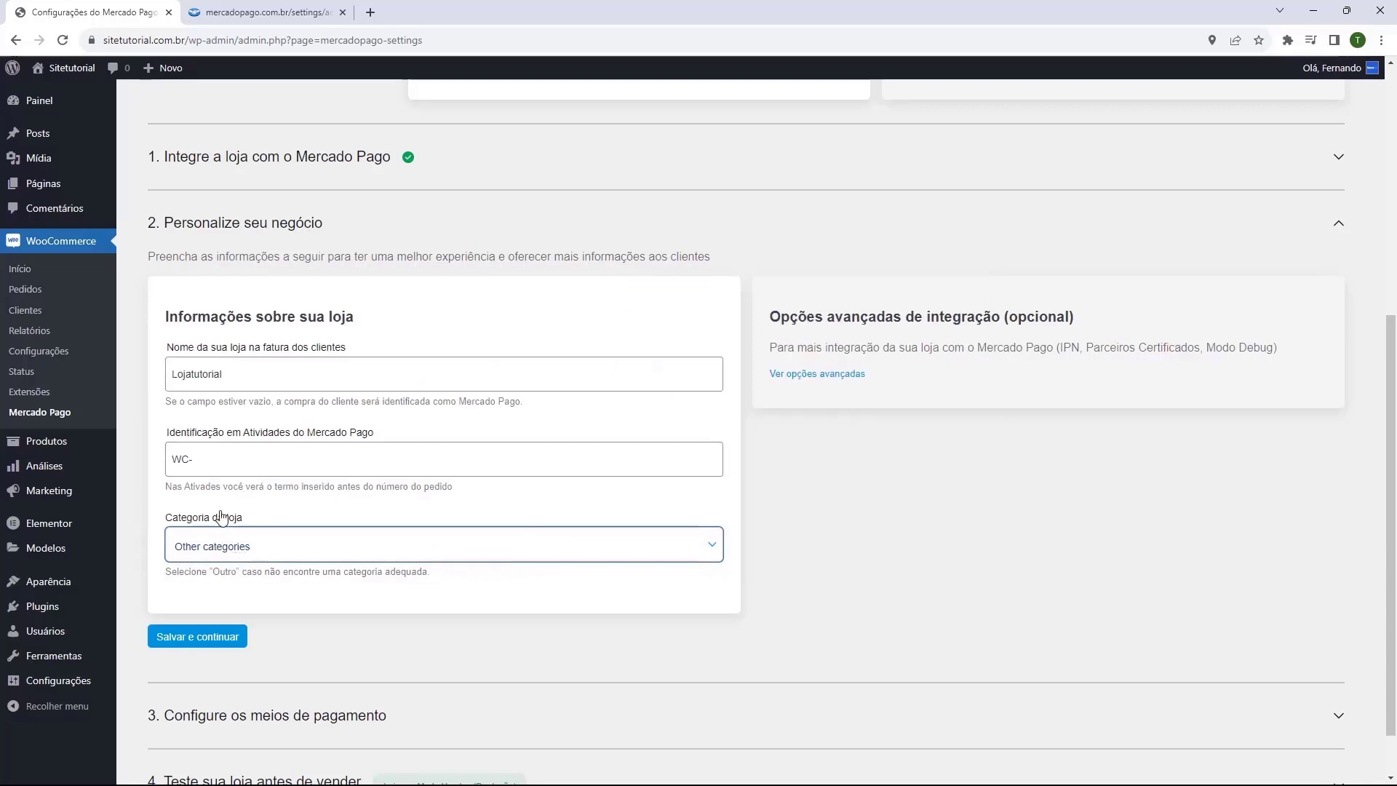
click(182, 638)
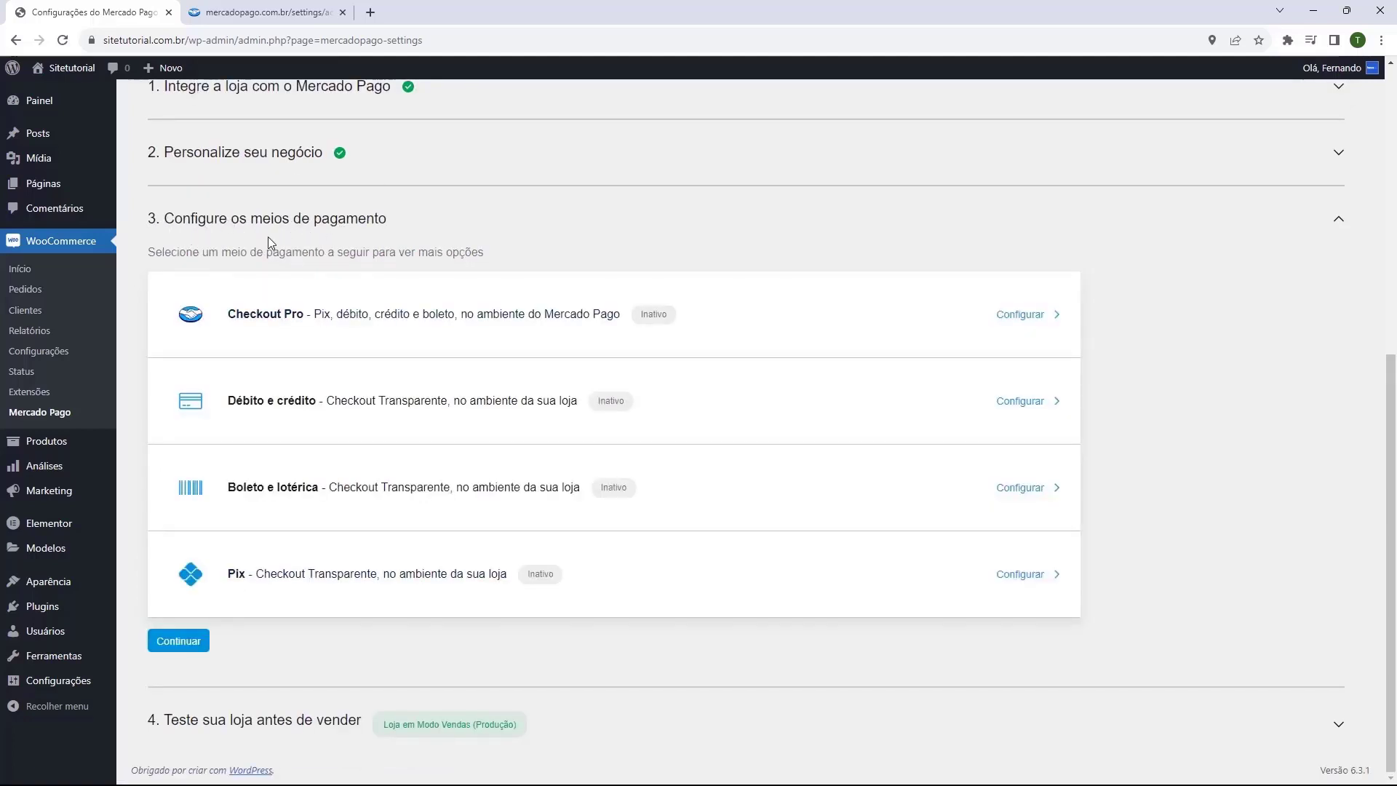
- Set the store's operating mode to "Modo Vendas (Produção)" in section "4. Teste sua loja antes de vender" and save the changes
click(161, 727)
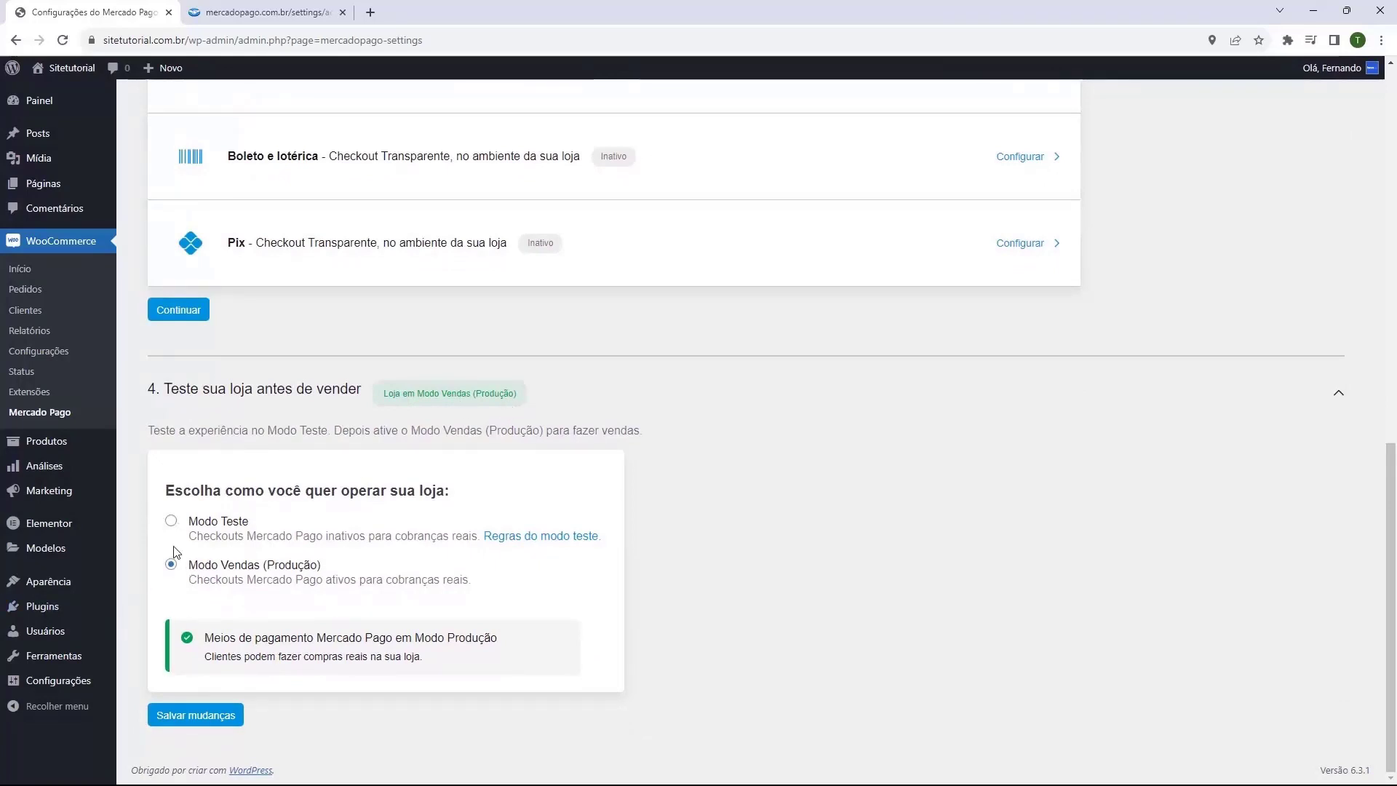
click(171, 520)
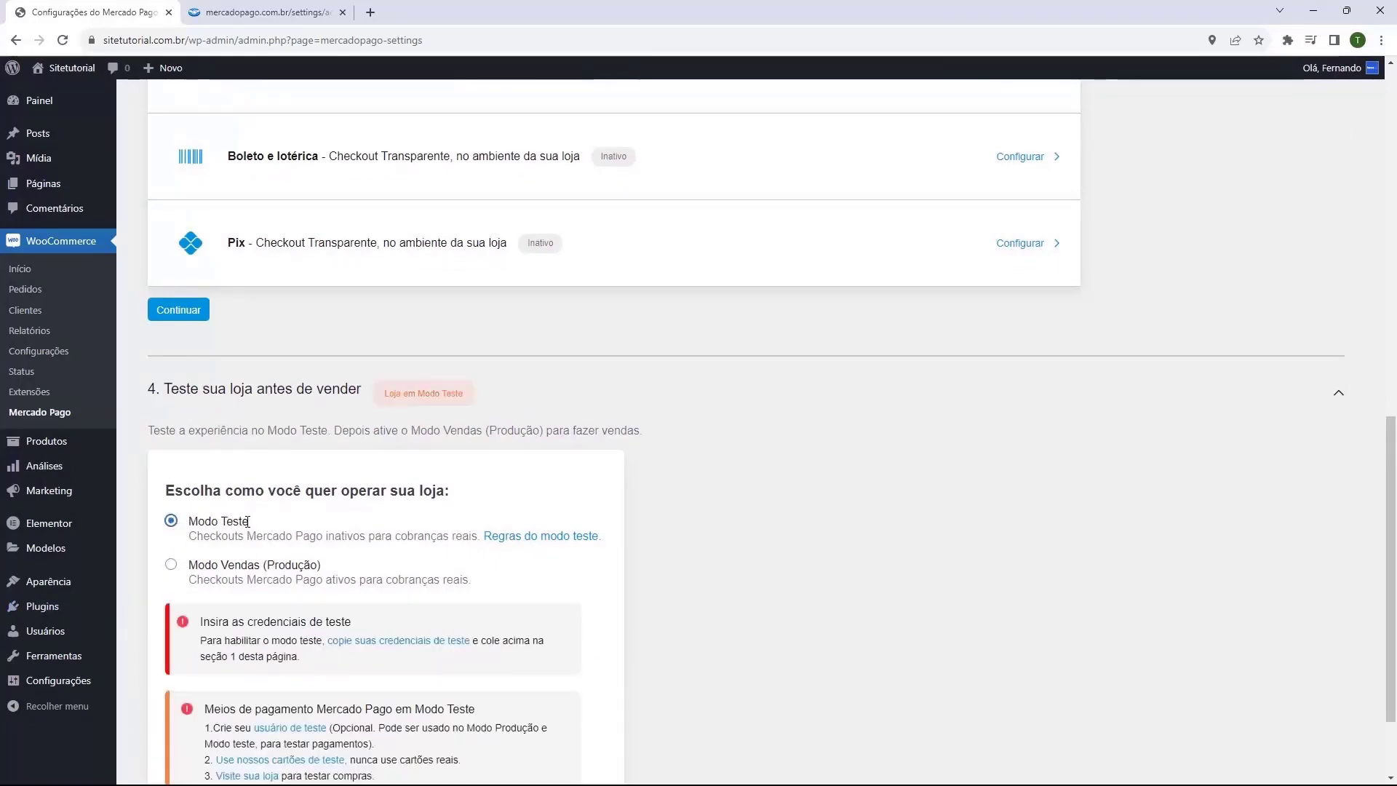
click(172, 566)
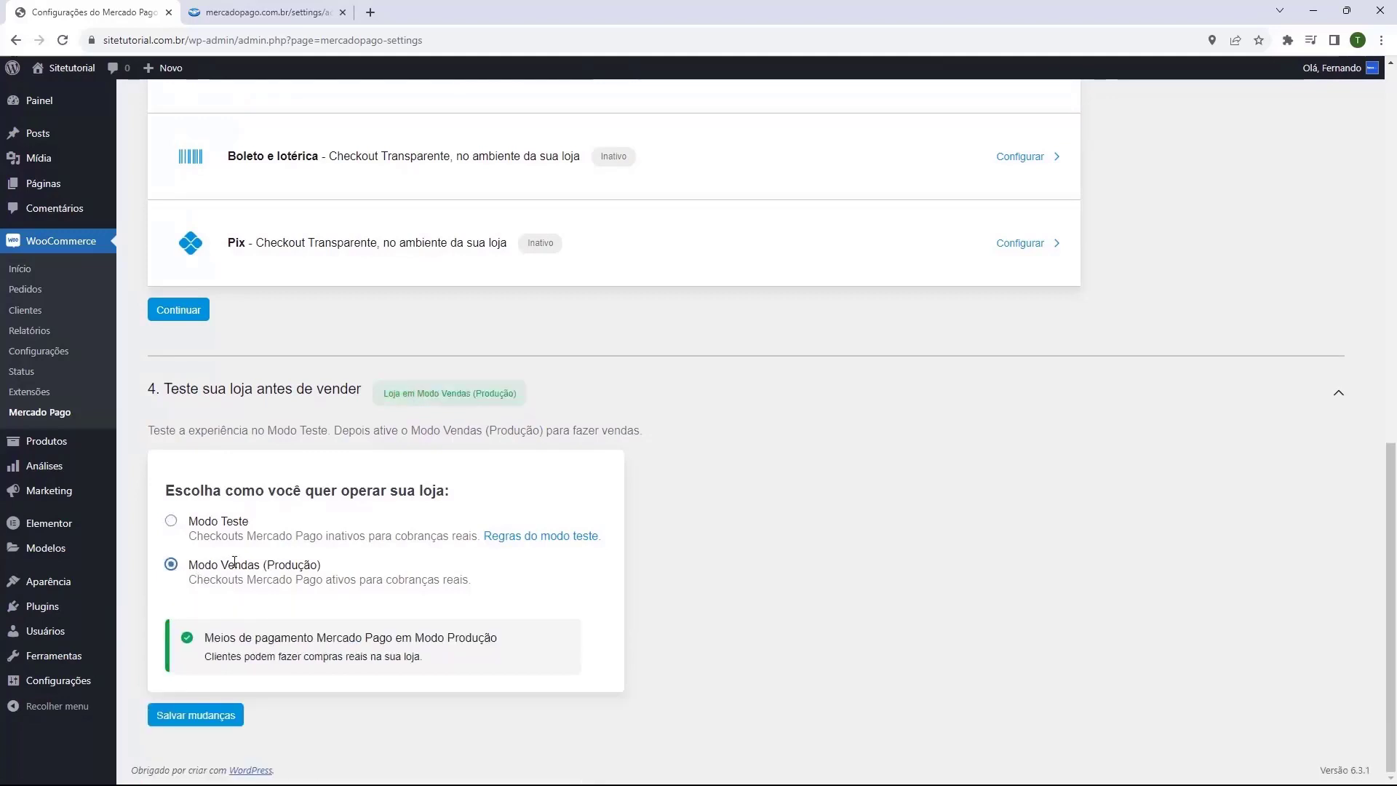
click(169, 720)
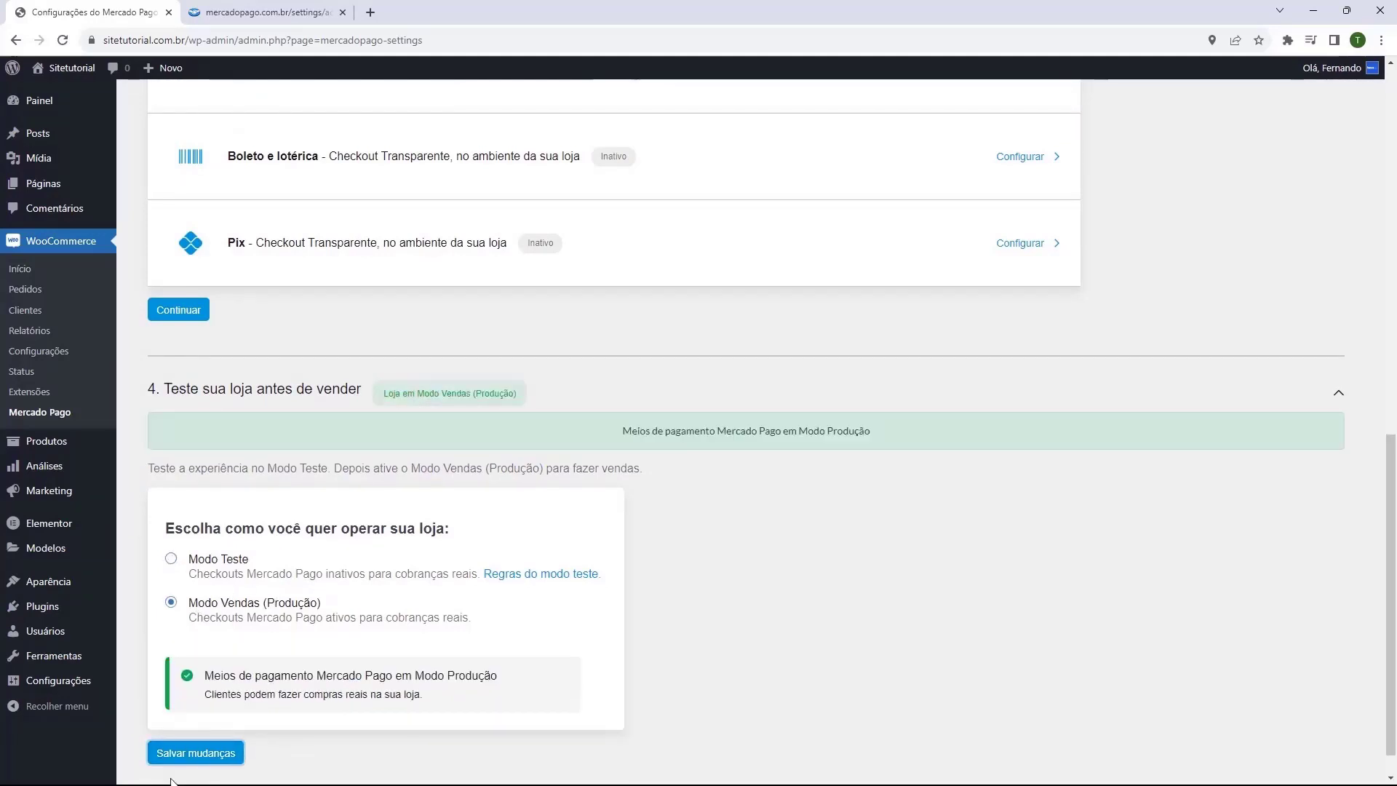
- Enable the Mercado Pago custom checkout methods for Débito e crédito, Boleto e lotérica, and Pix in the WooCommerce payment settings, and save
scroll(181, 509, up, 5)
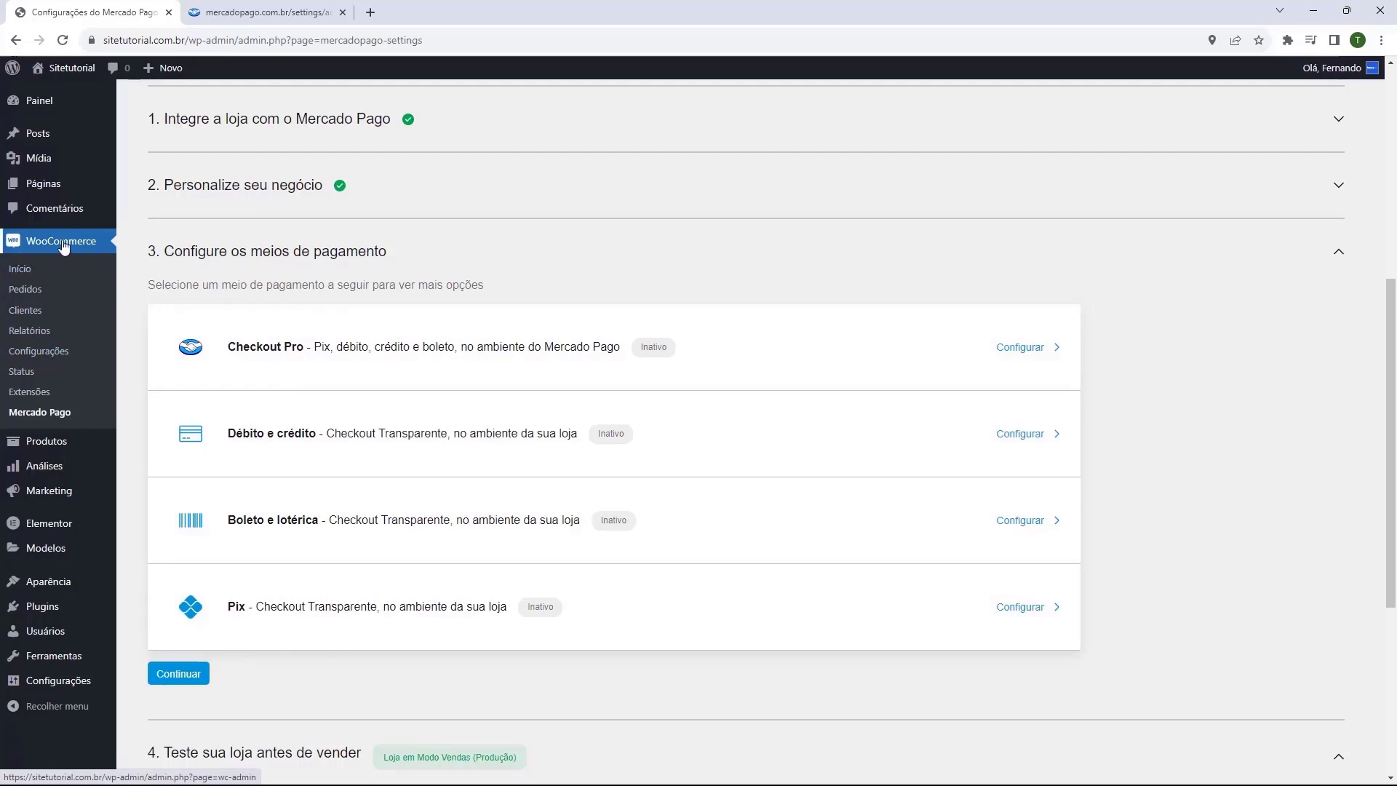
click(11, 360)
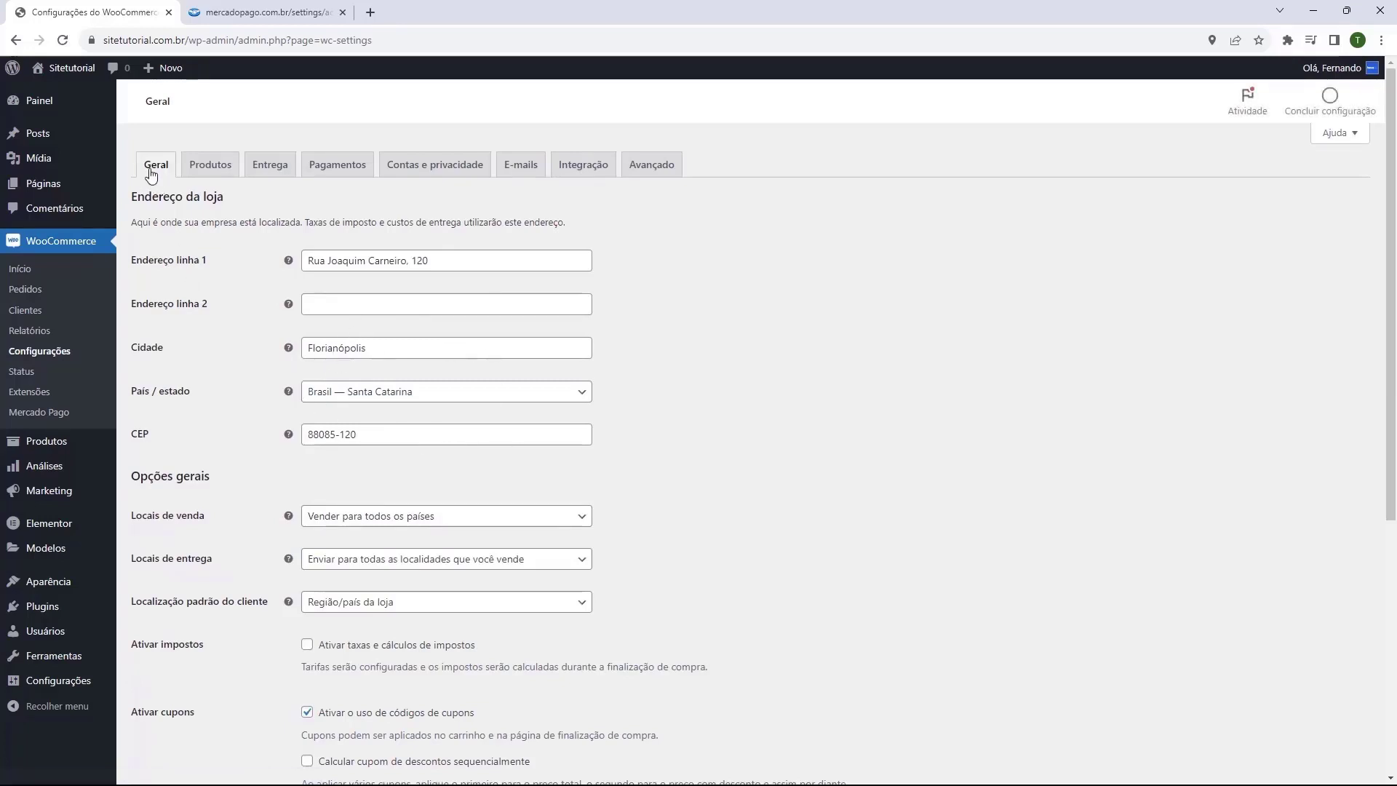
click(340, 177)
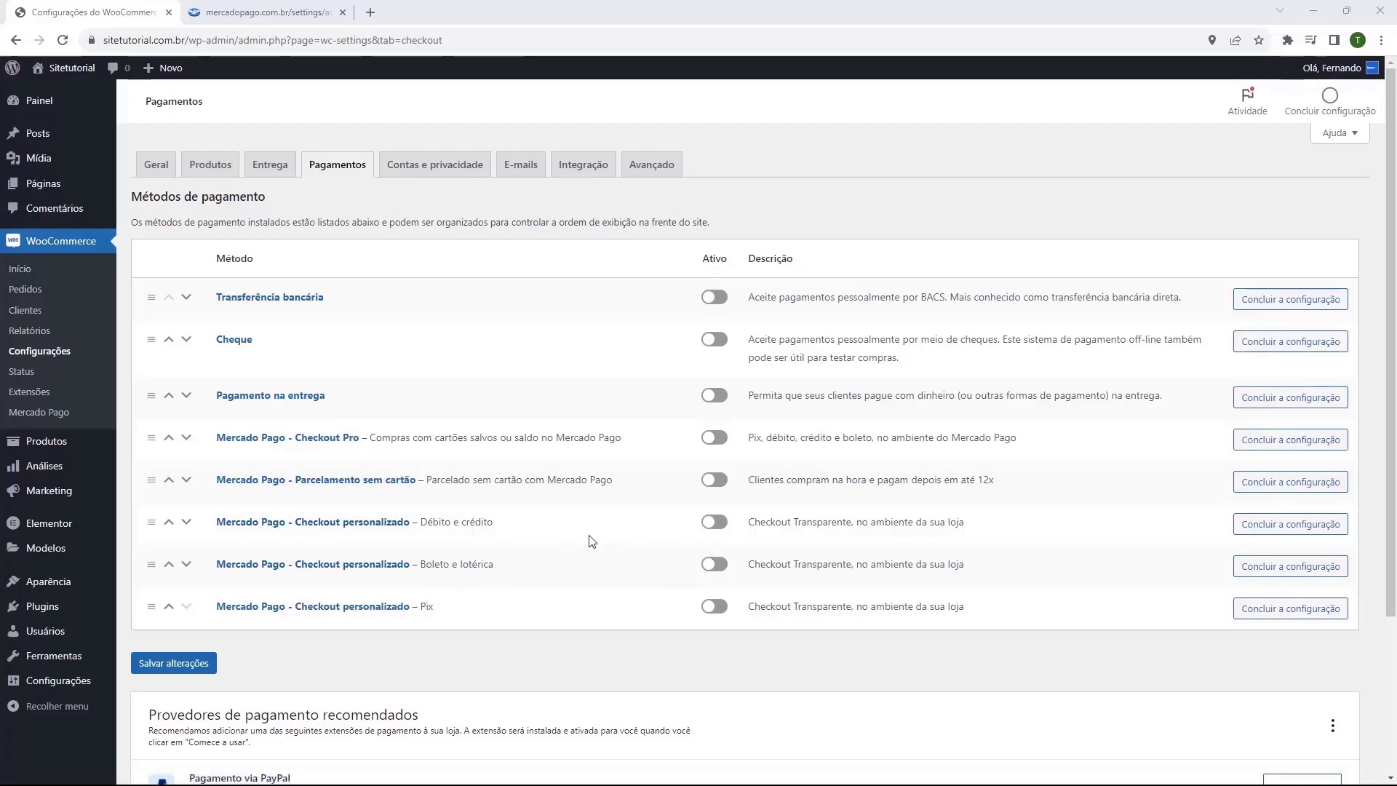
click(713, 525)
click(714, 566)
click(714, 607)
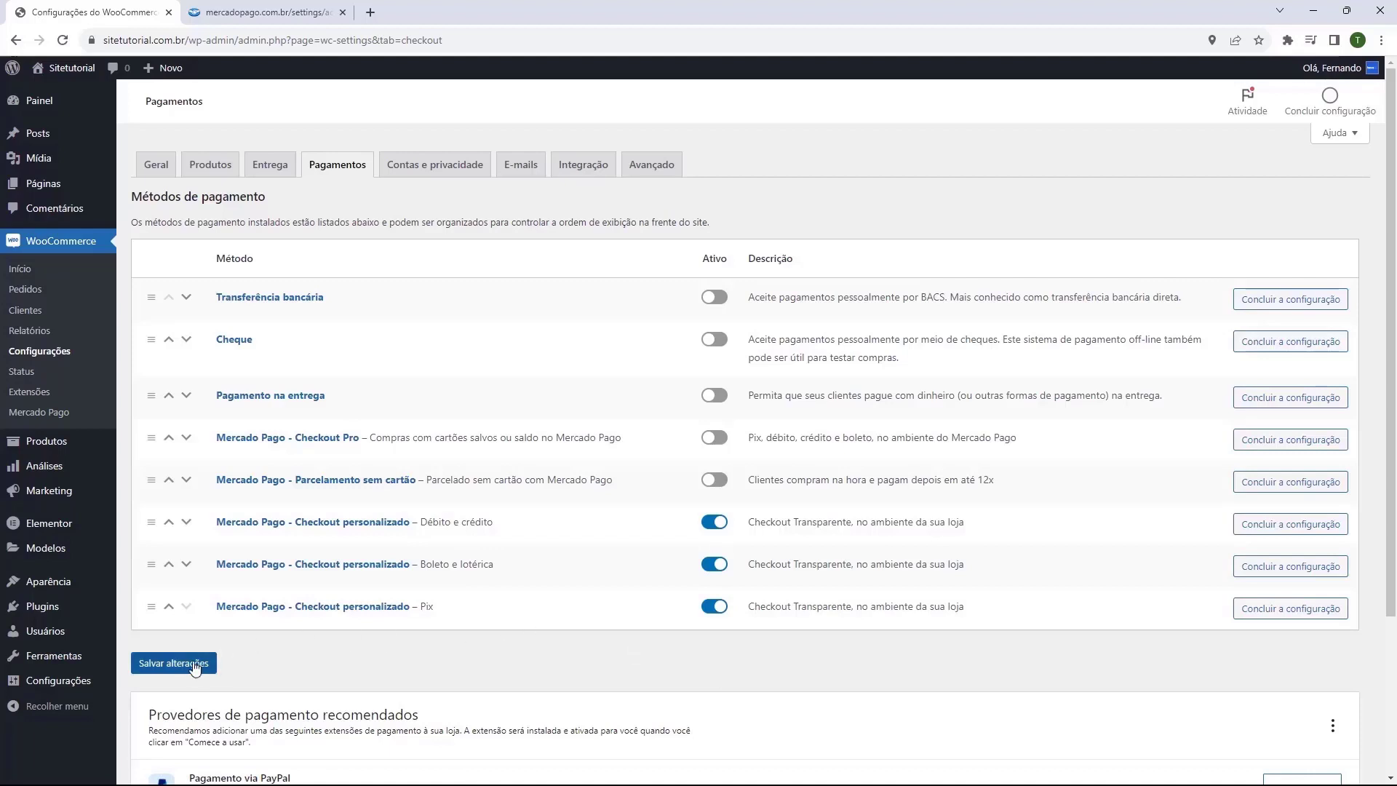
click(154, 665)
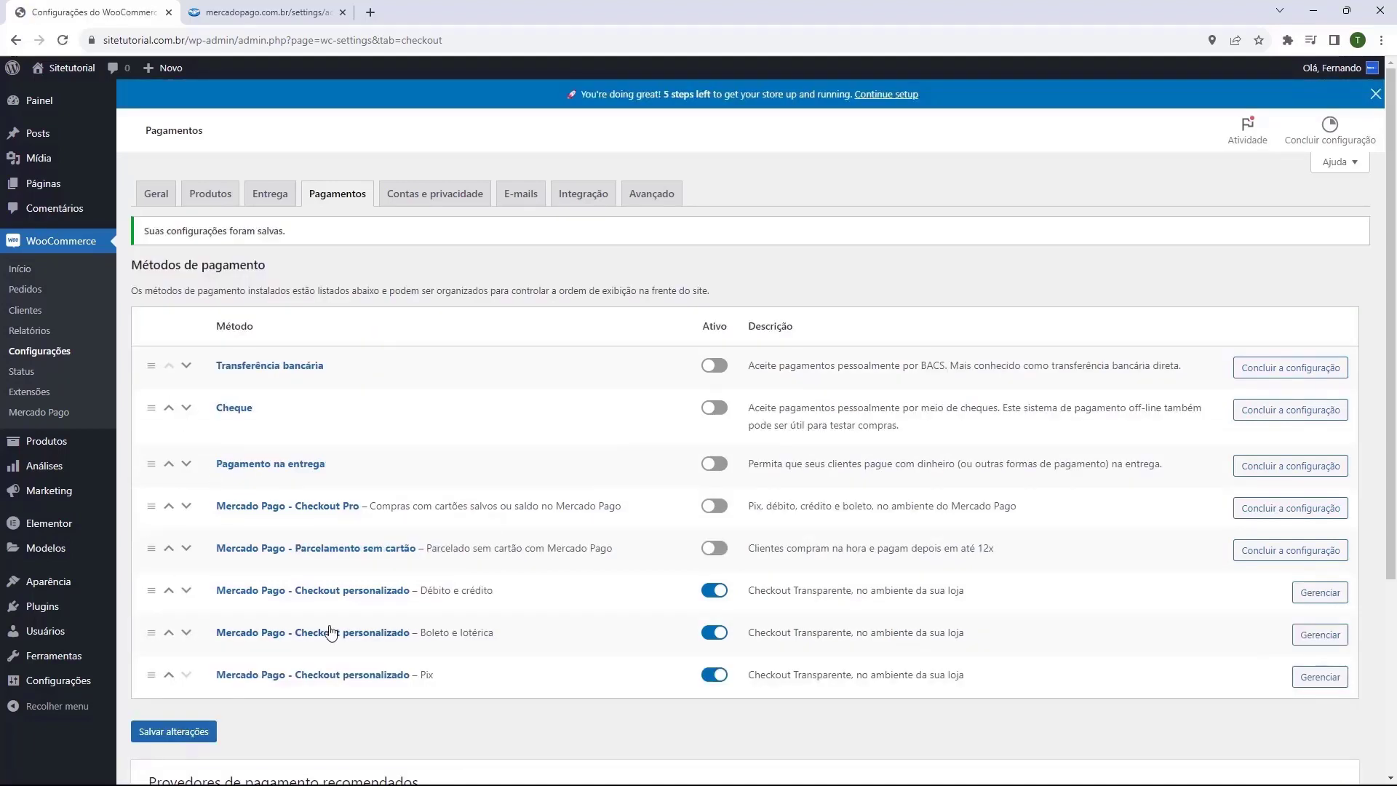
- Review the settings of the Mercado Pago "Débito e crédito" custom checkout and save them
scroll(326, 630, down, 1)
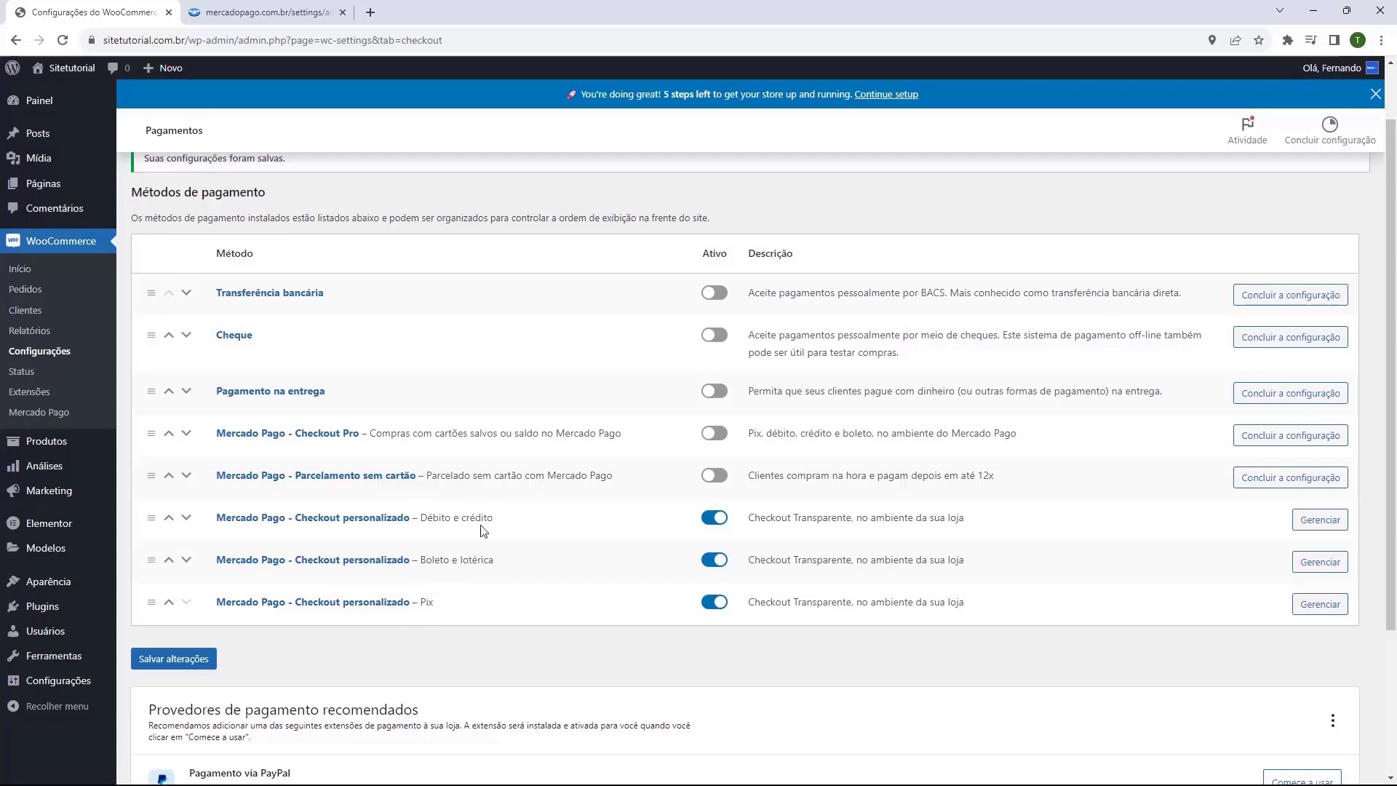
click(1302, 522)
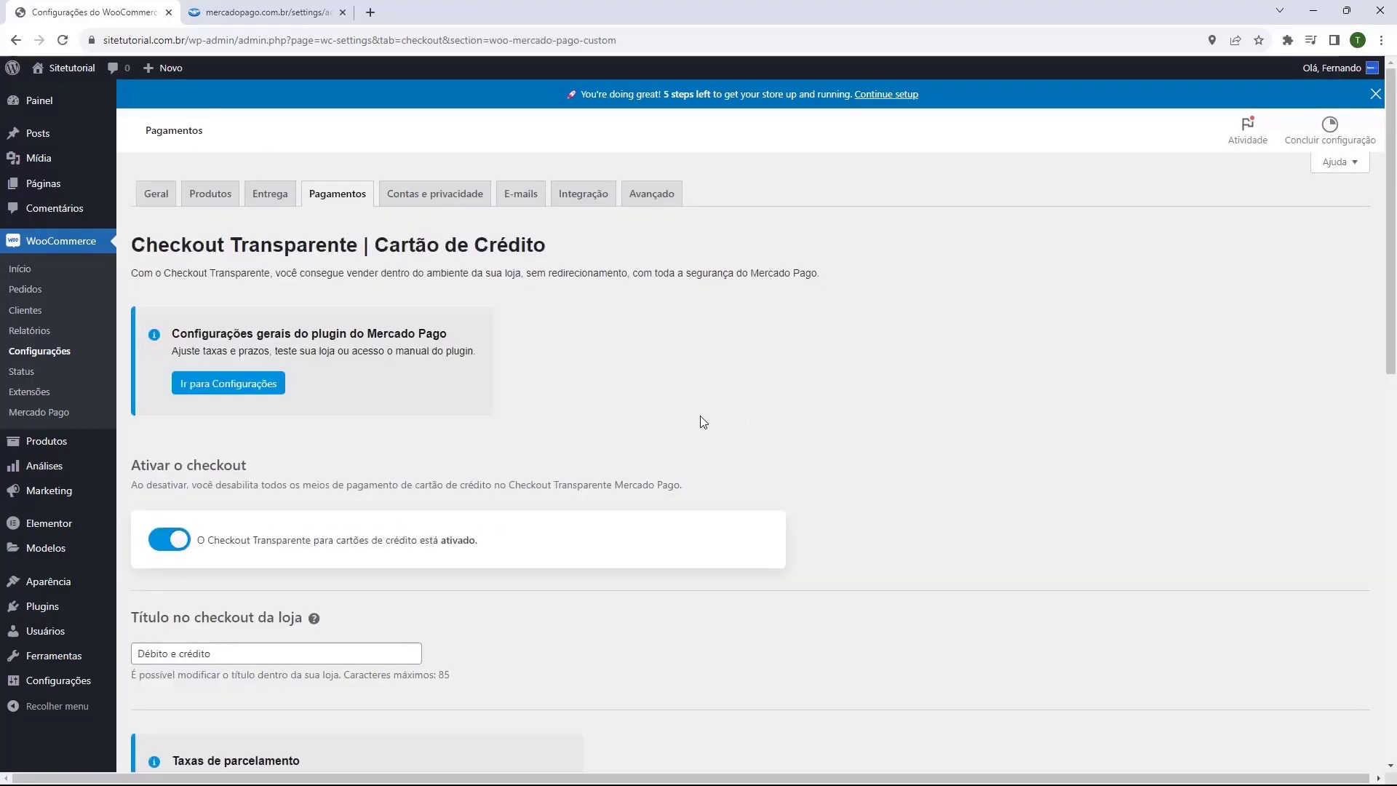
scroll(253, 345, down, 2)
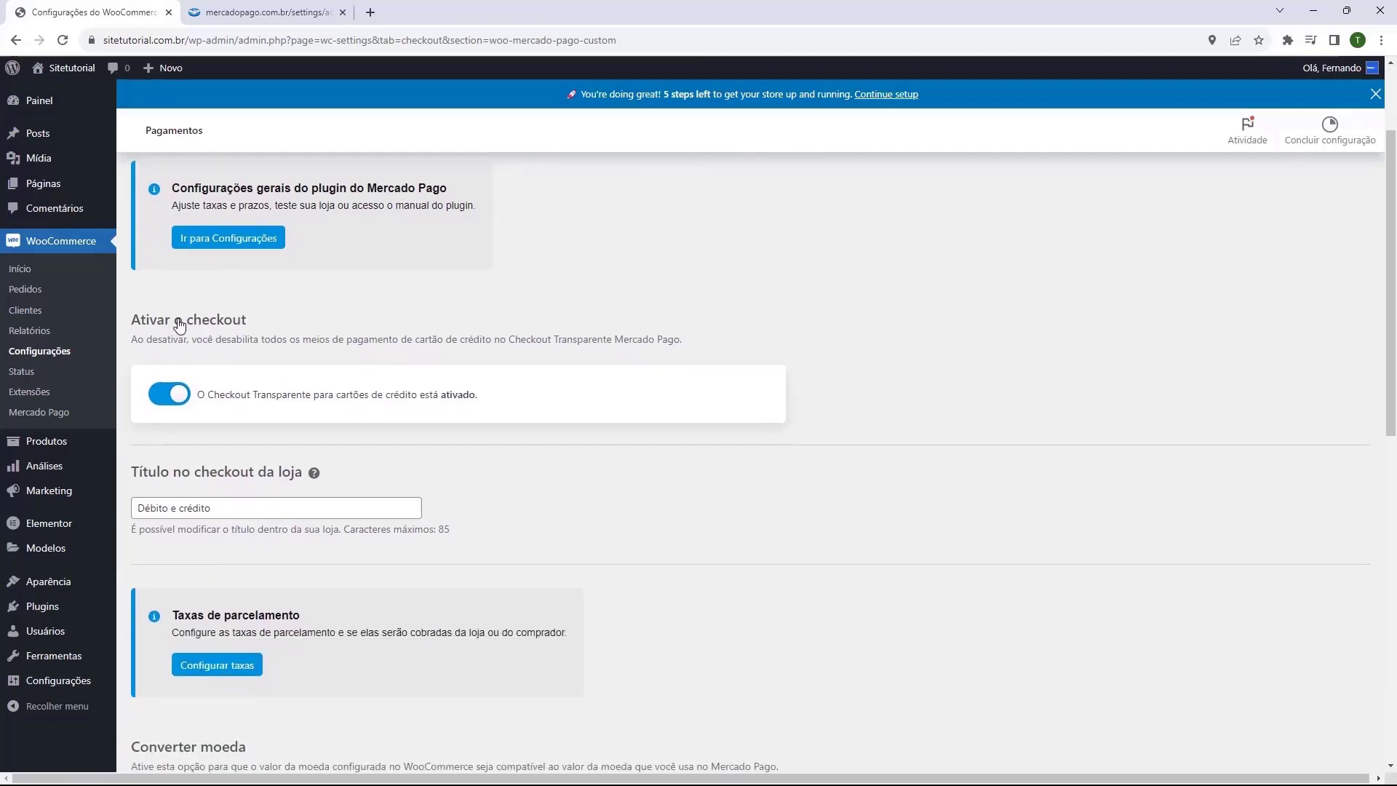
scroll(203, 331, down, 1)
scroll(203, 331, down, 1)
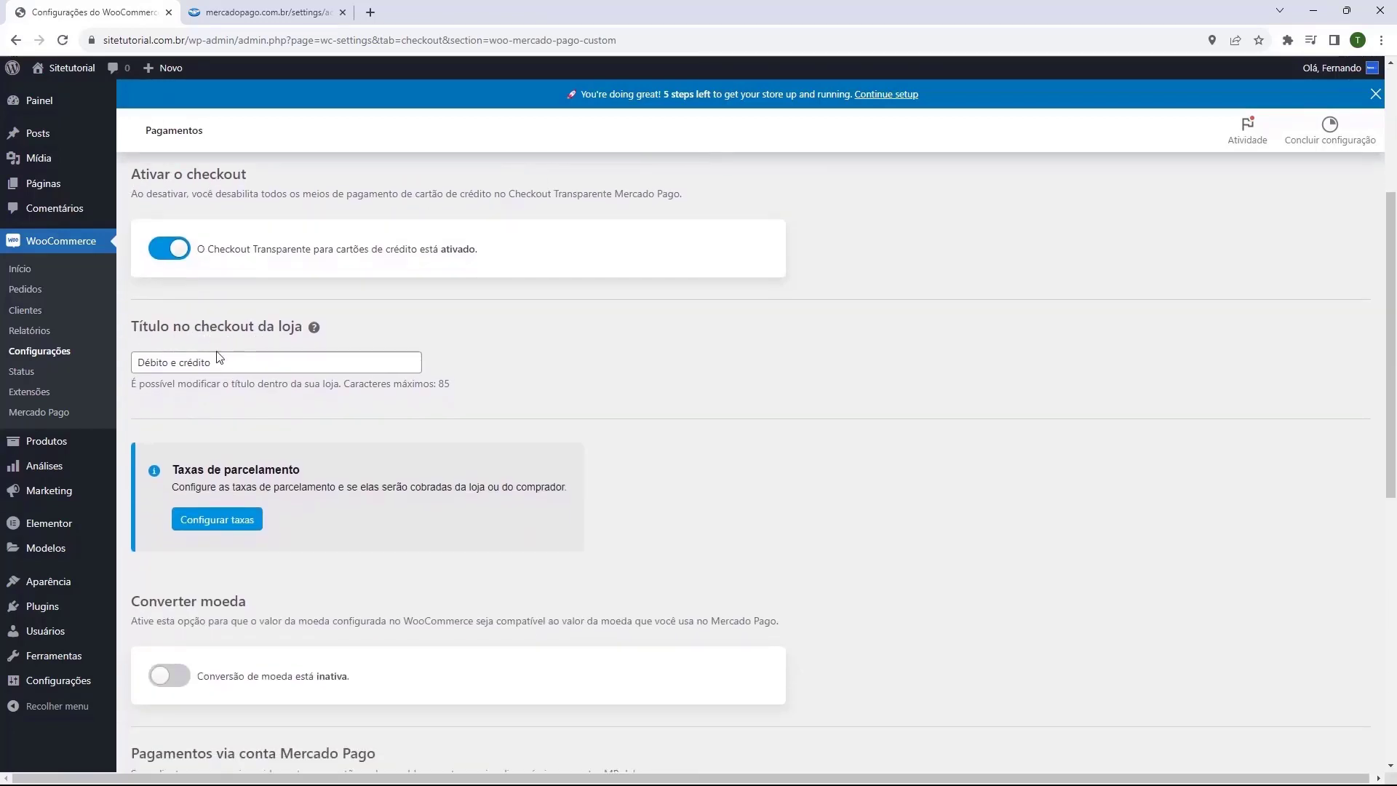
scroll(208, 362, down, 3)
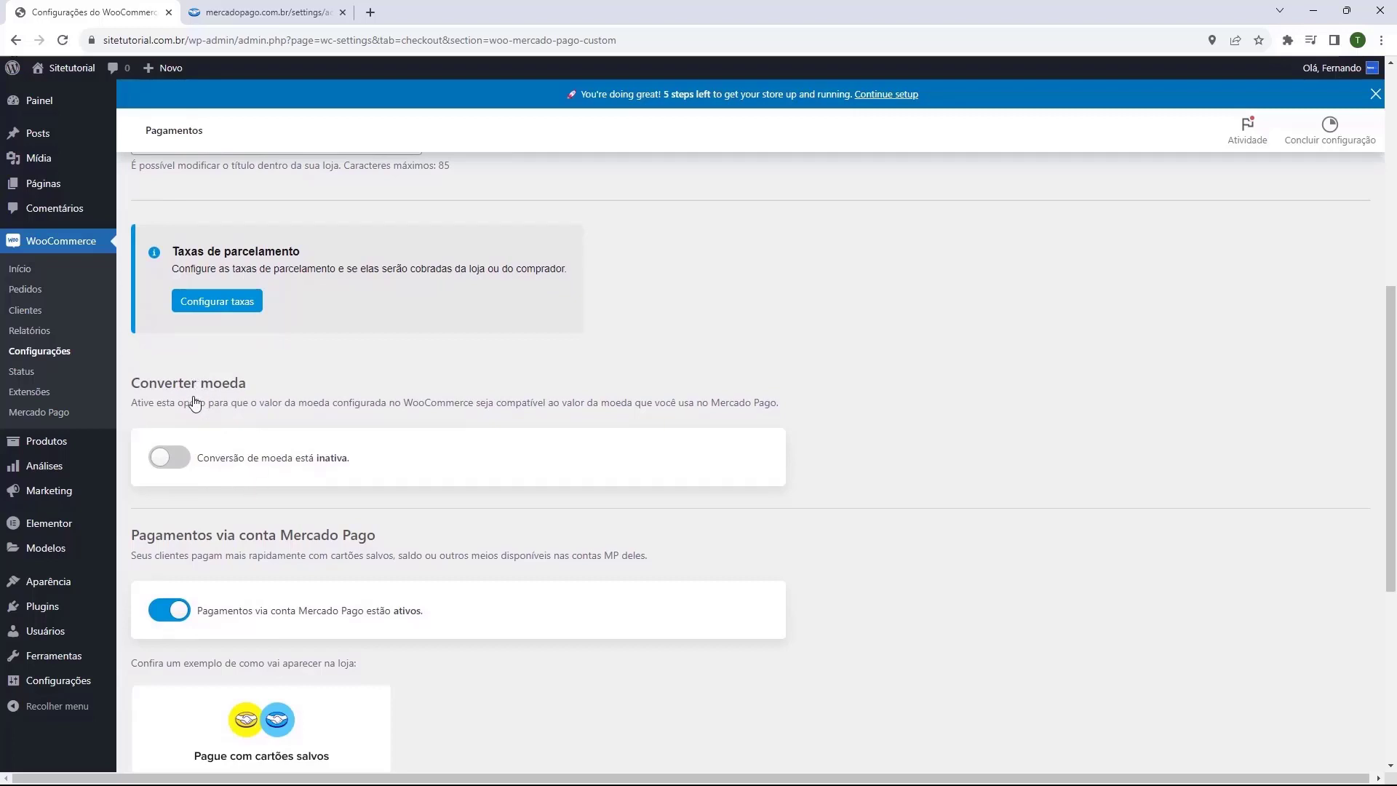
scroll(303, 417, down, 1)
scroll(303, 416, down, 2)
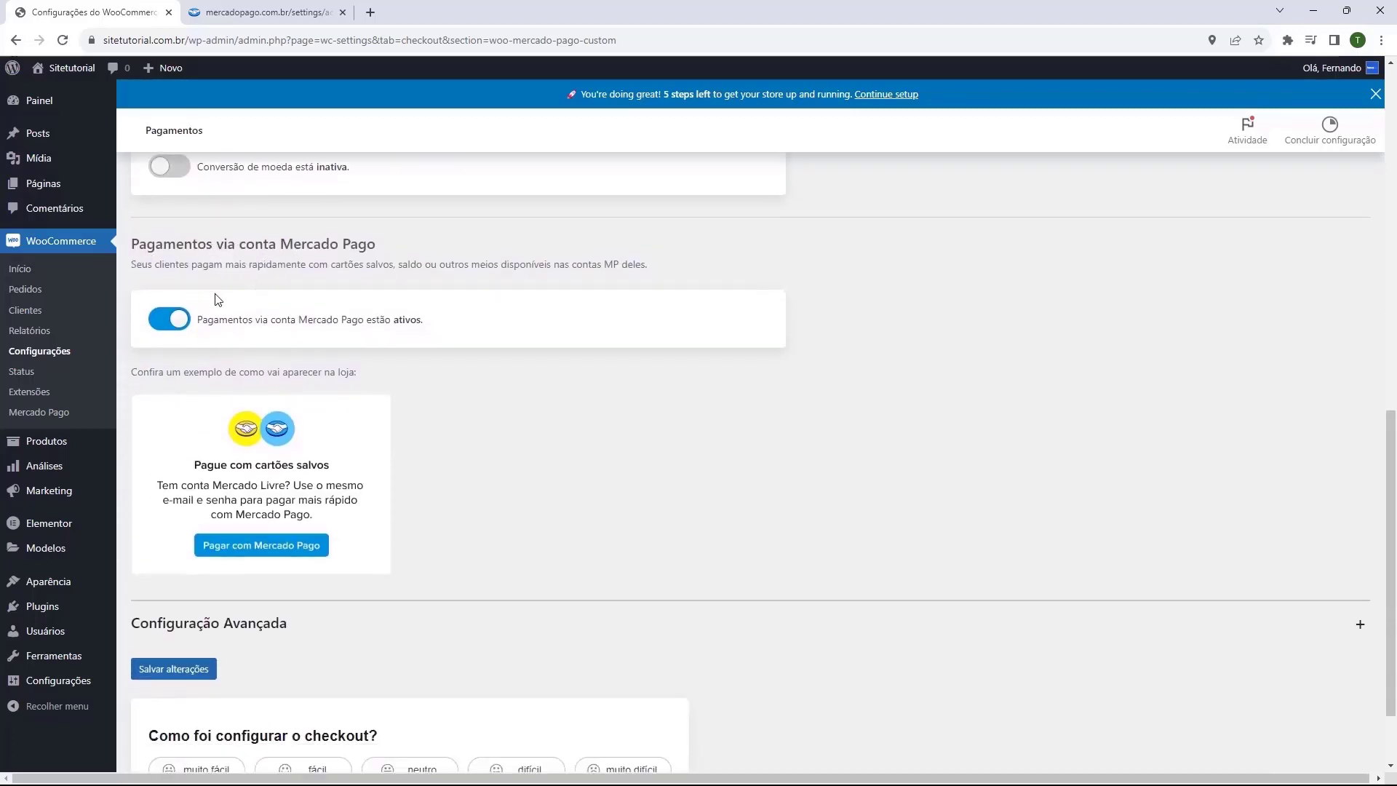
scroll(225, 297, down, 1)
scroll(240, 453, up, 1)
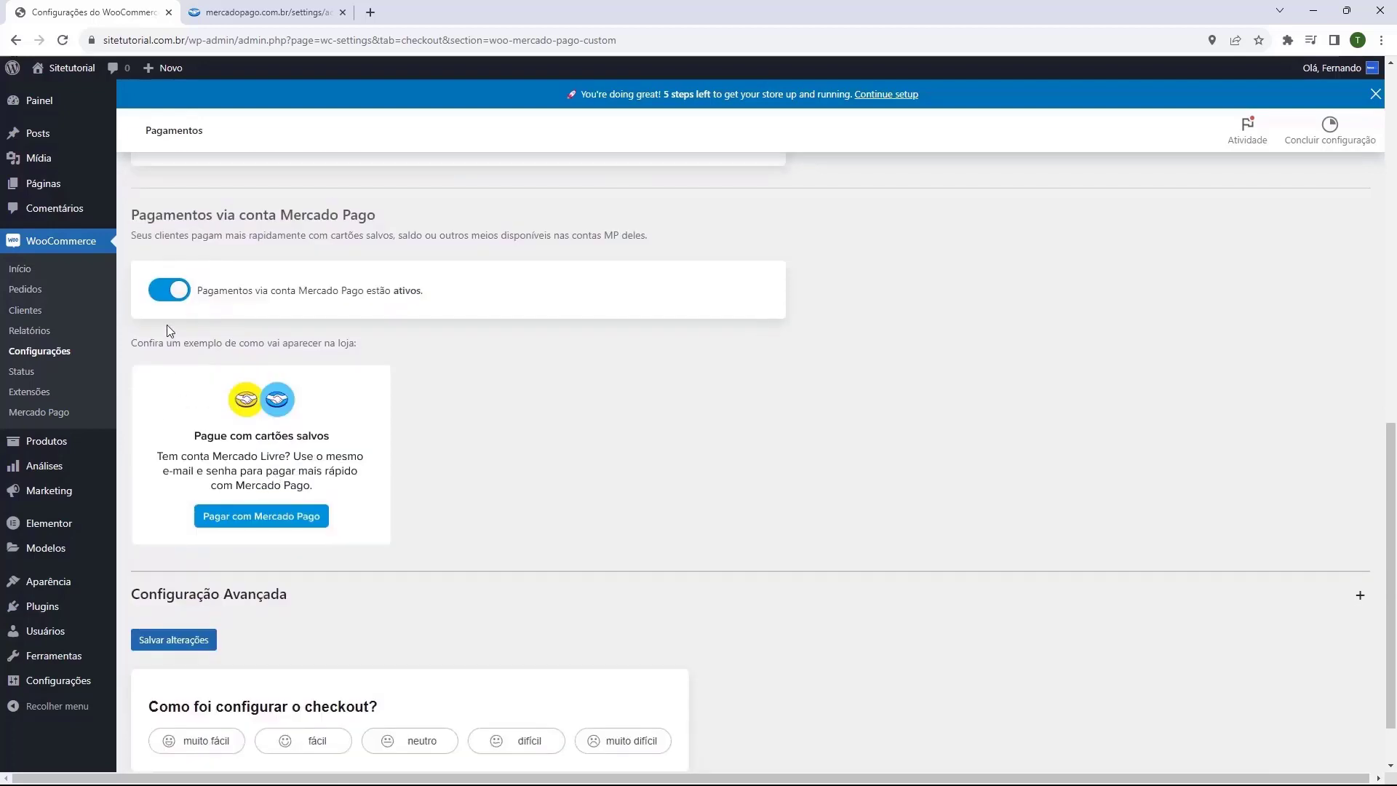
scroll(169, 342, up, 1)
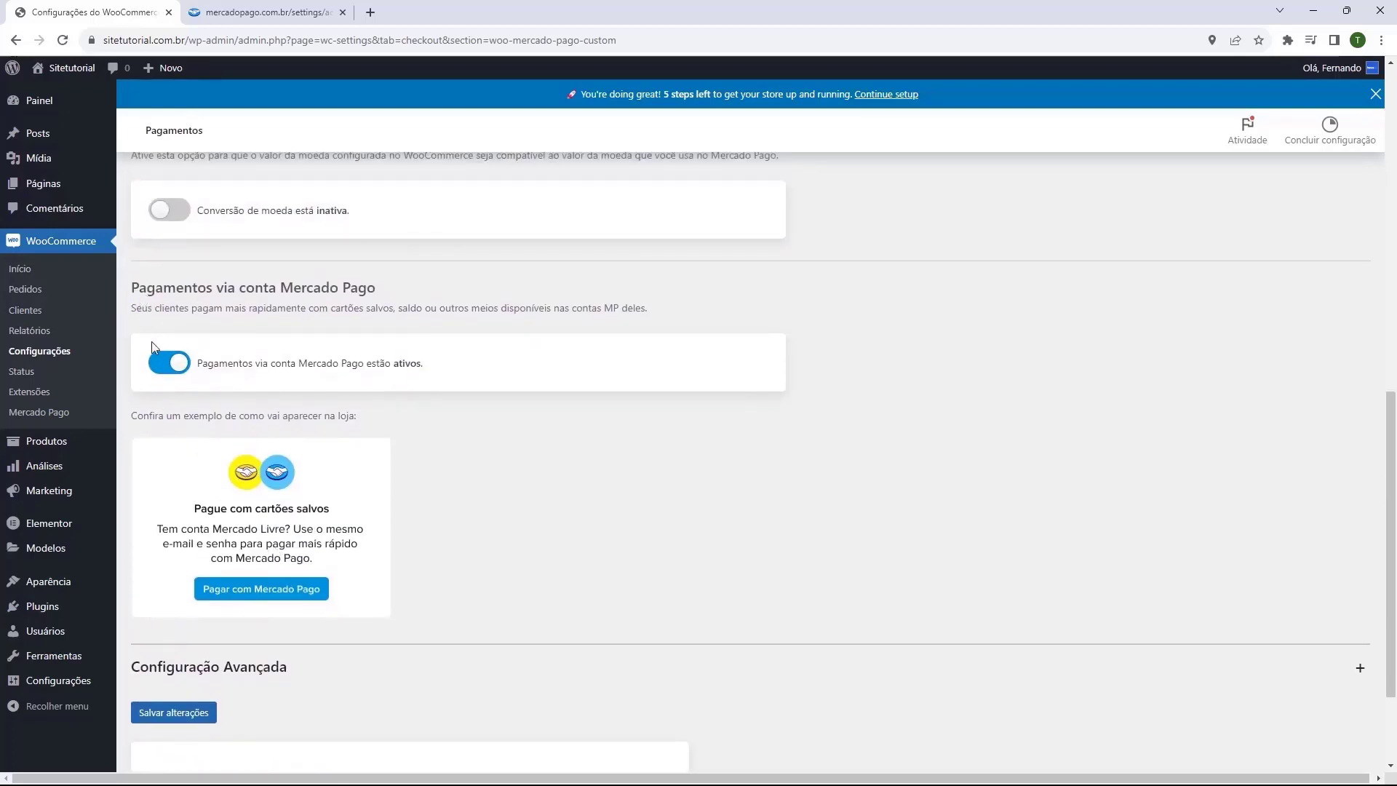
scroll(145, 325, up, 2)
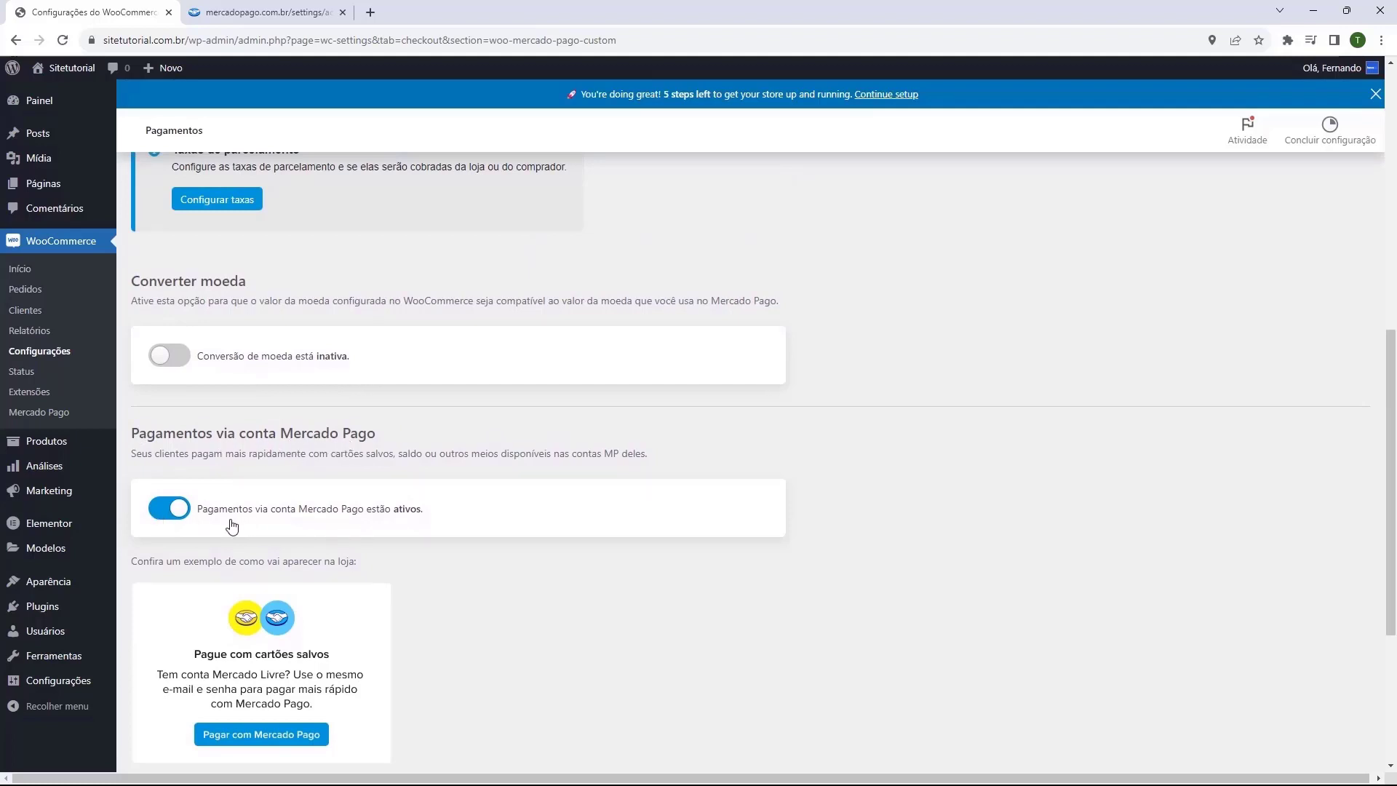
scroll(189, 473, down, 4)
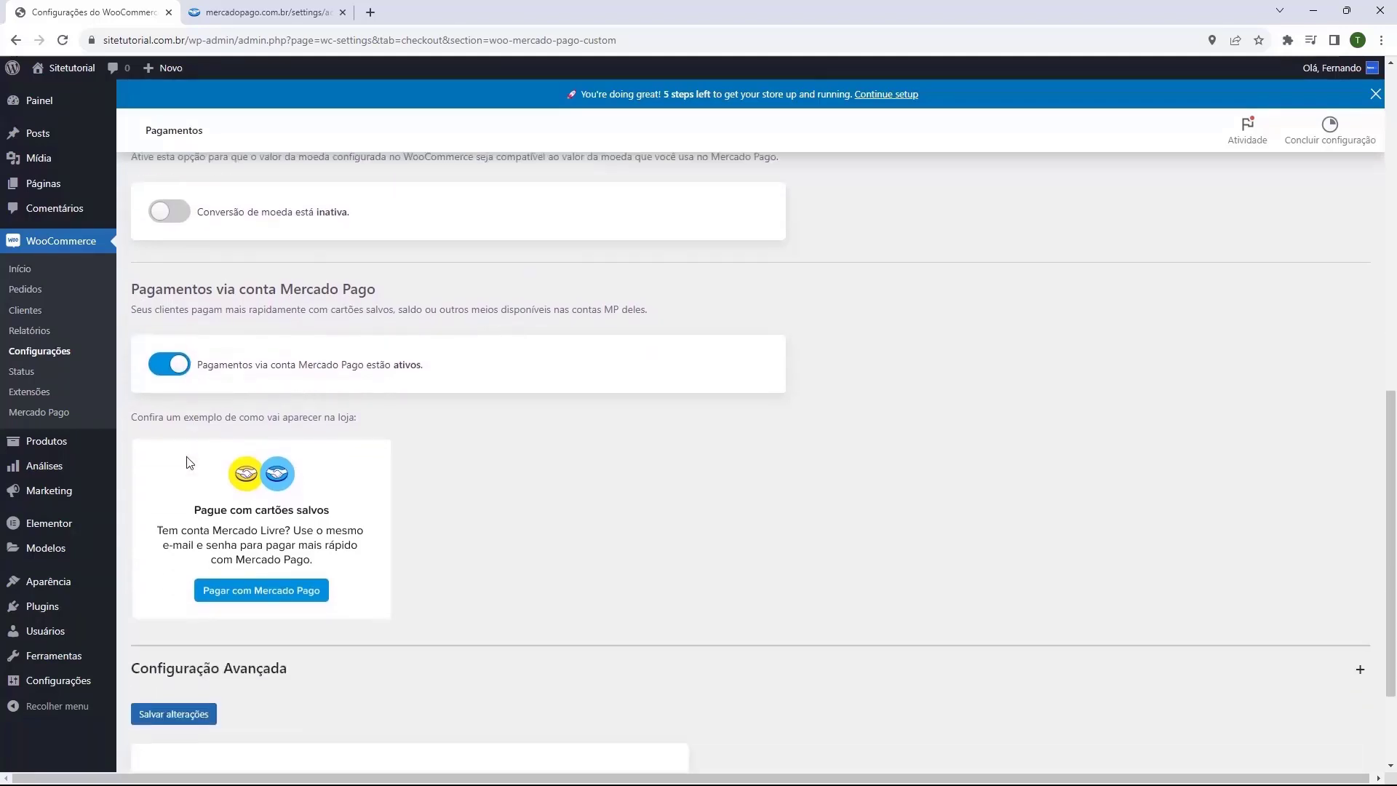
click(183, 571)
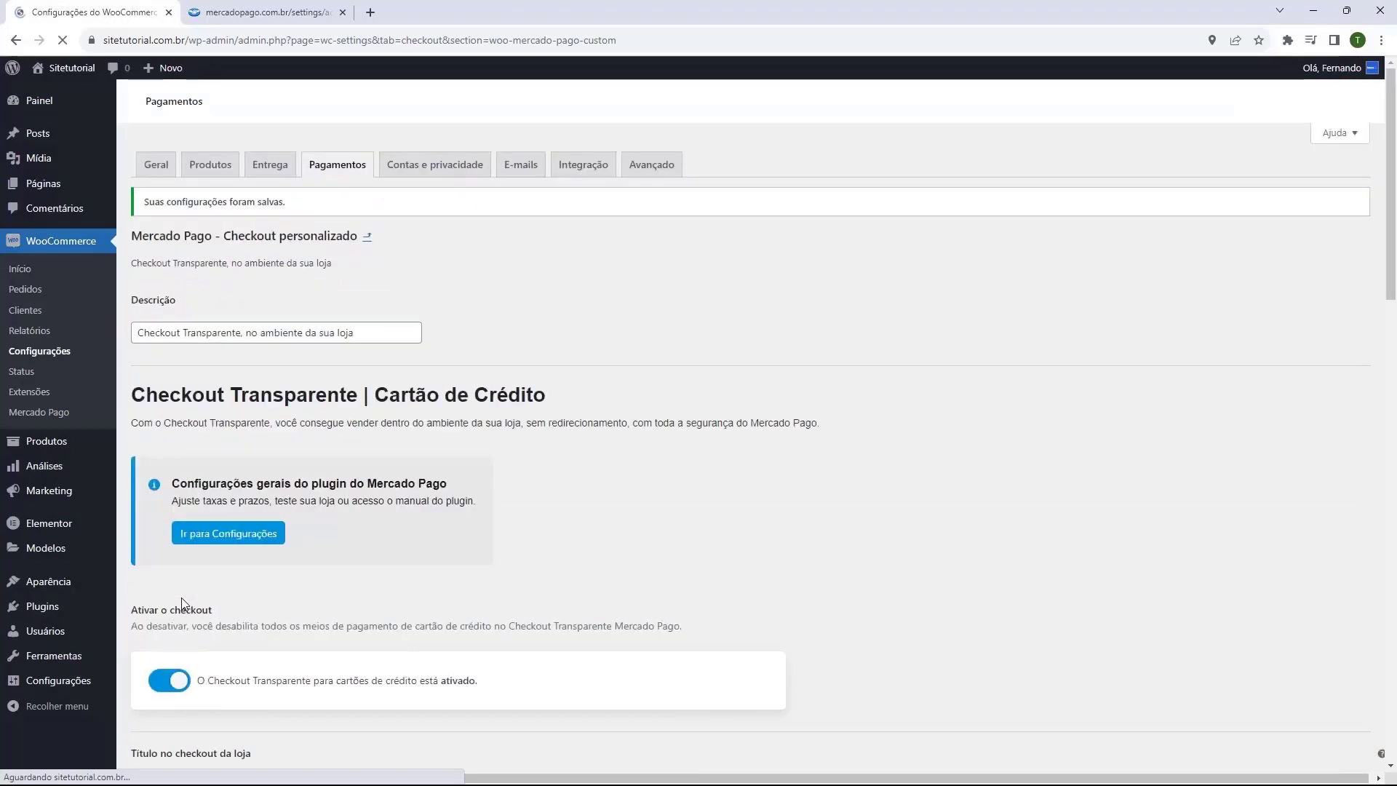
- Disable "Pagamento na lotérica sem boleto" in the Mercado Pago "Boleto e lotérica" checkout settings and save the changes
click(333, 203)
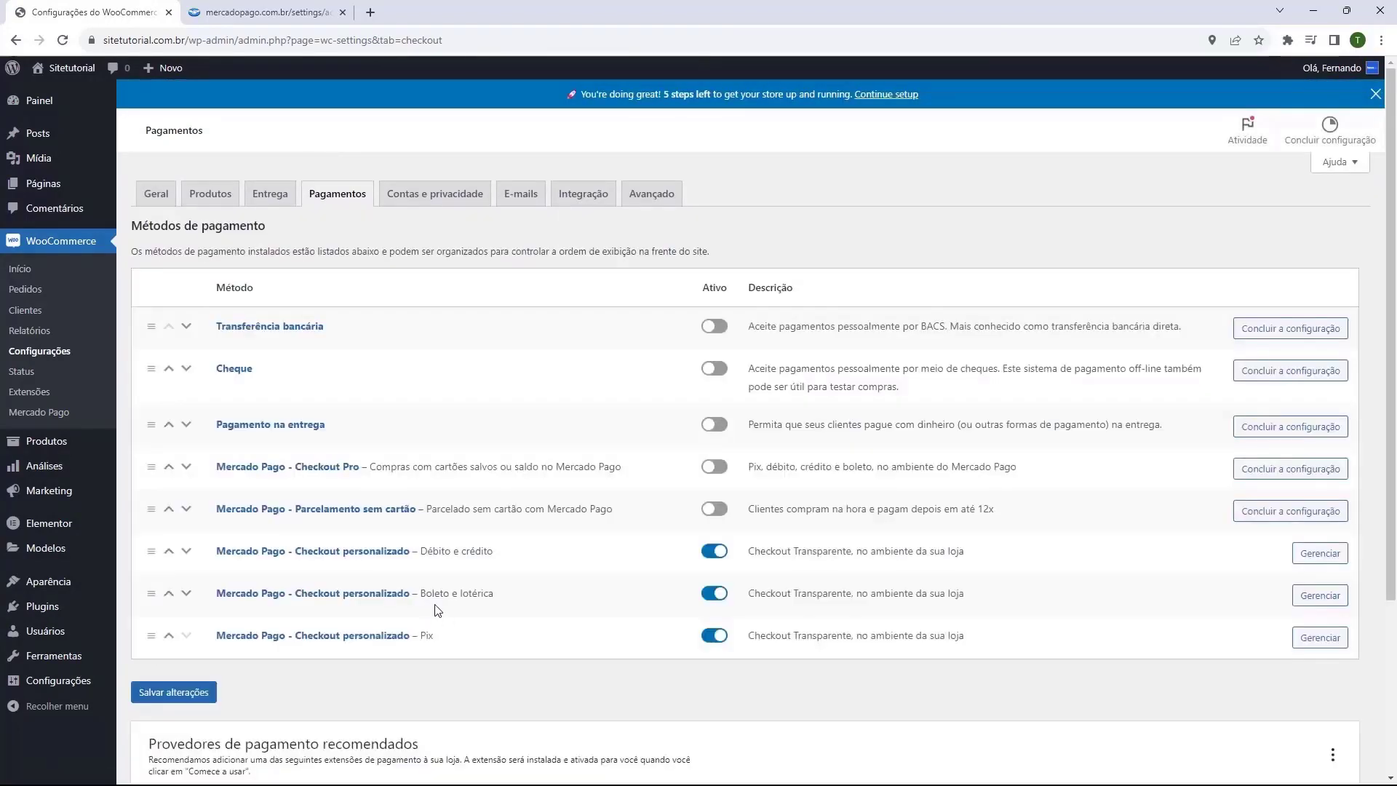
click(1319, 596)
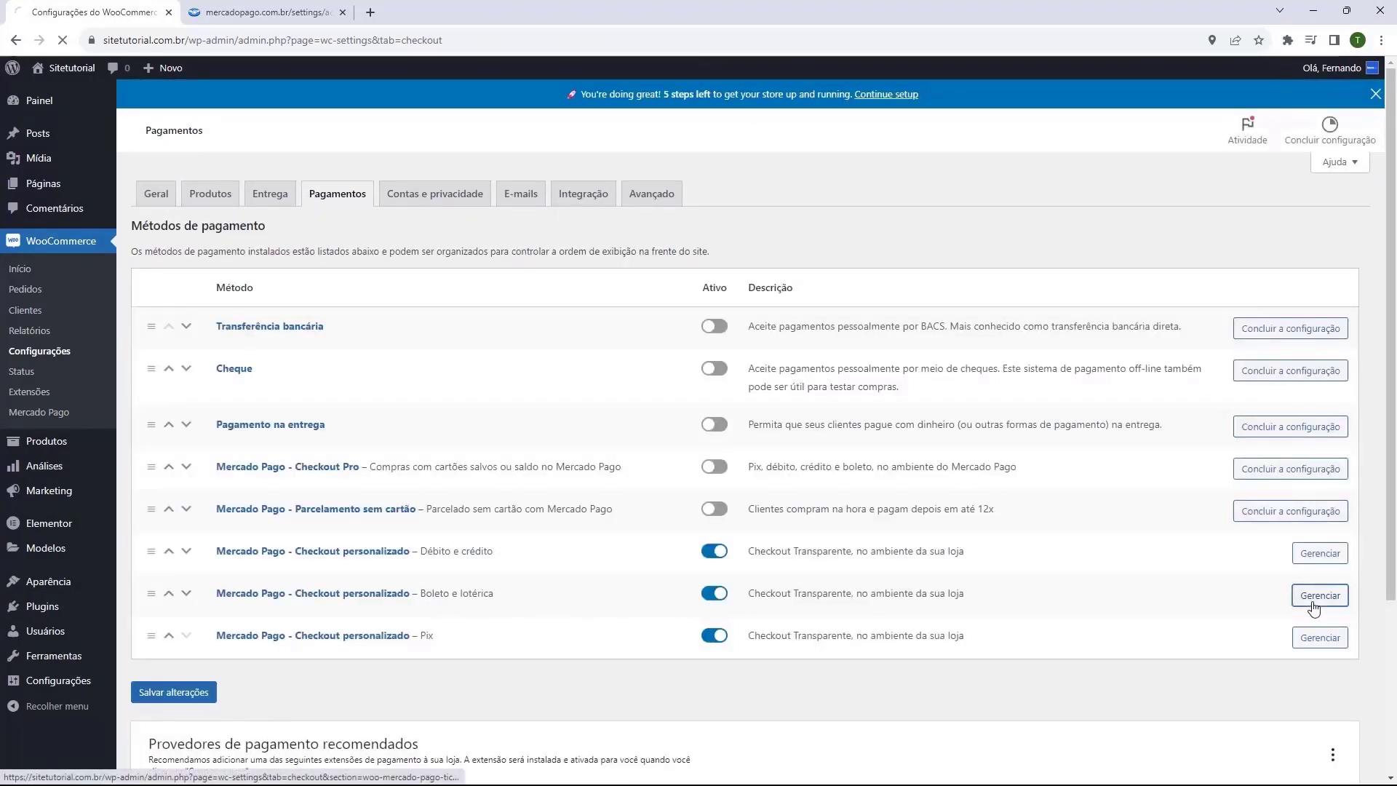
scroll(197, 342, down, 3)
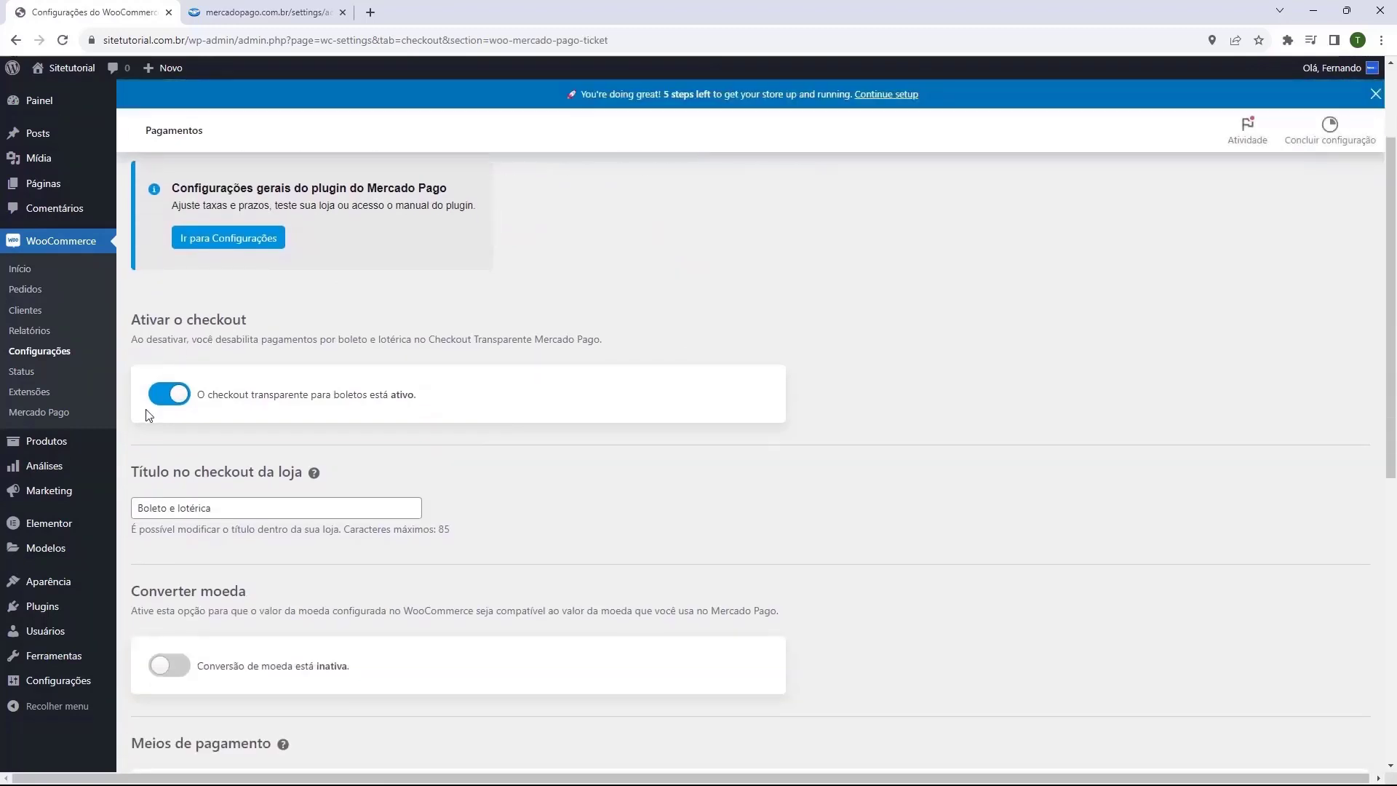
scroll(218, 393, down, 4)
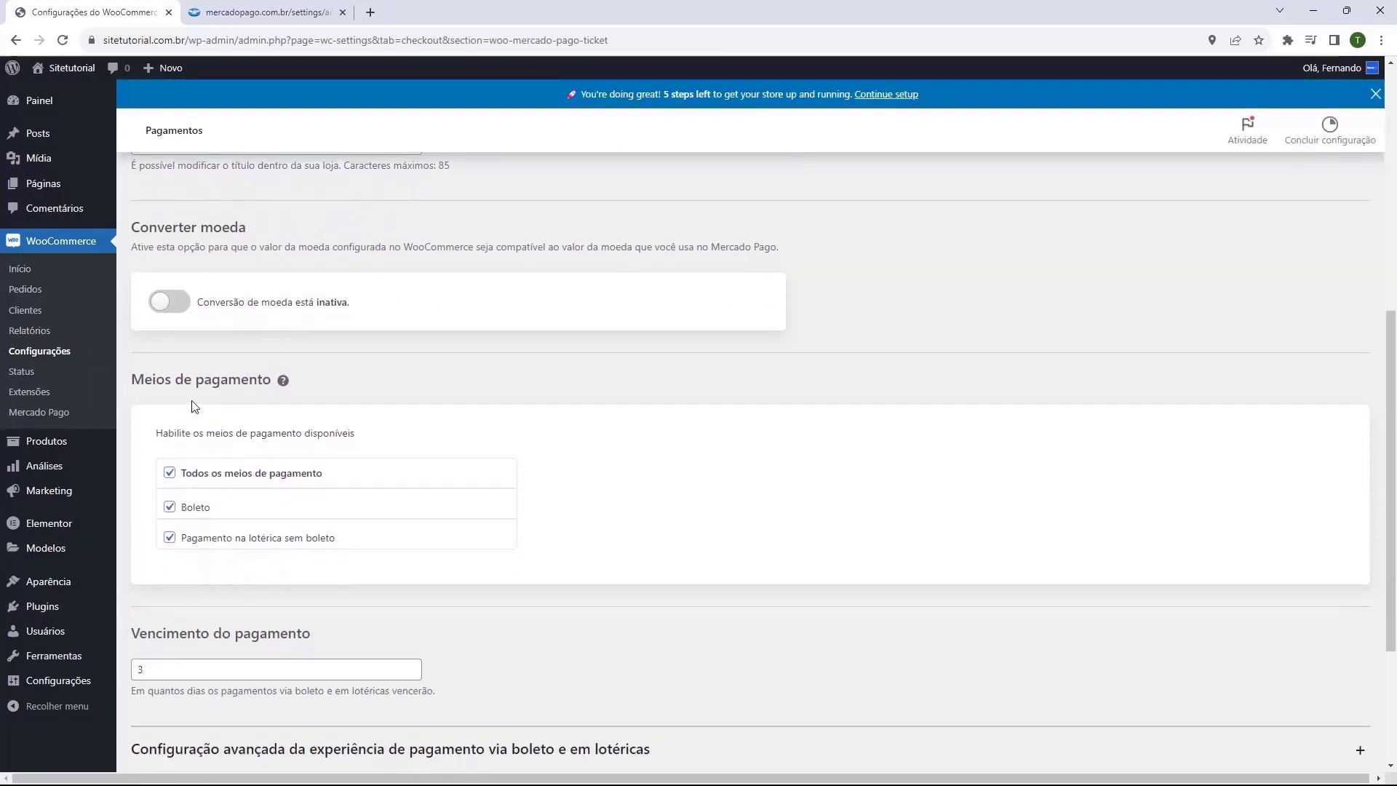
click(169, 538)
scroll(188, 514, down, 1)
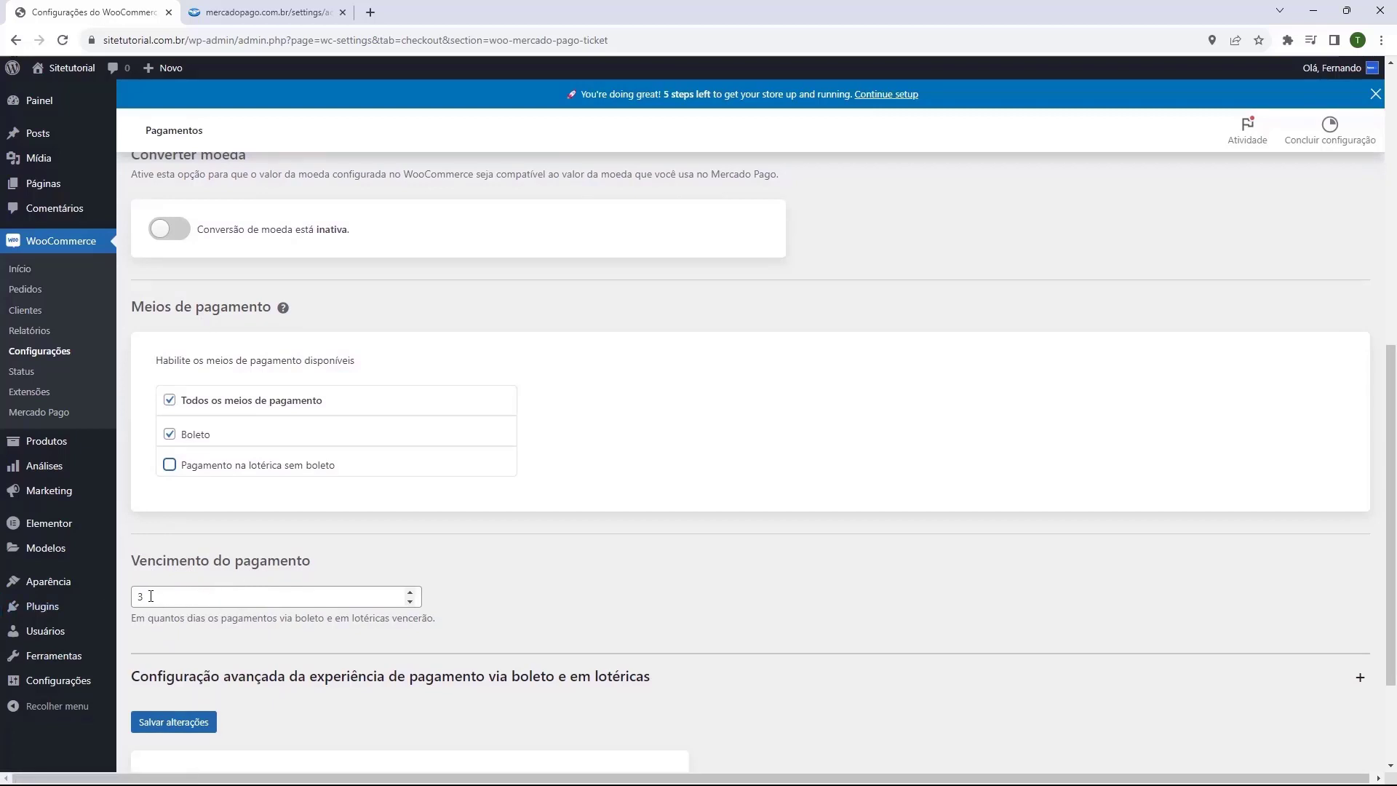
scroll(174, 613, down, 2)
scroll(157, 440, up, 2)
scroll(187, 324, down, 3)
click(171, 571)
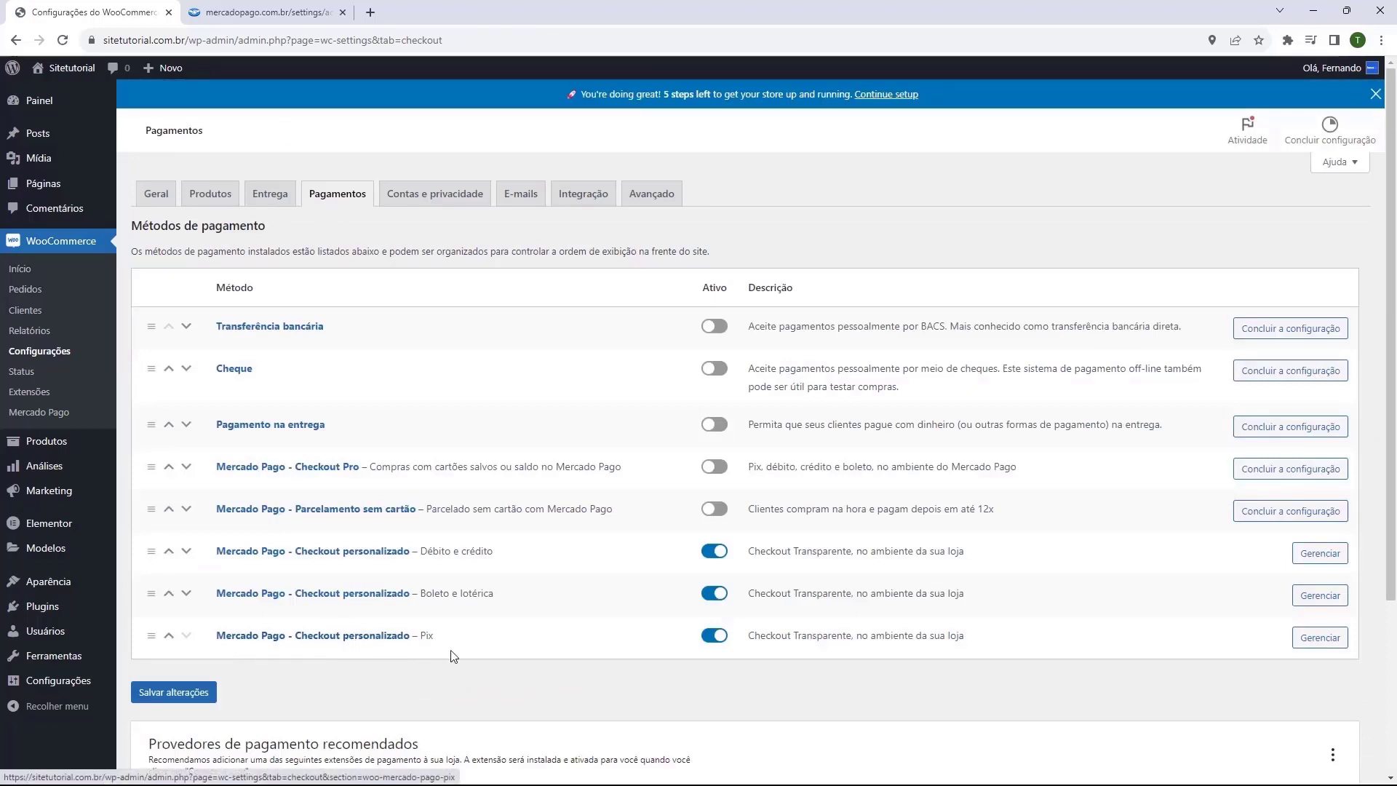
- Review the settings of the Mercado Pago Pix checkout, including the payment expiry options, and save them
click(1288, 643)
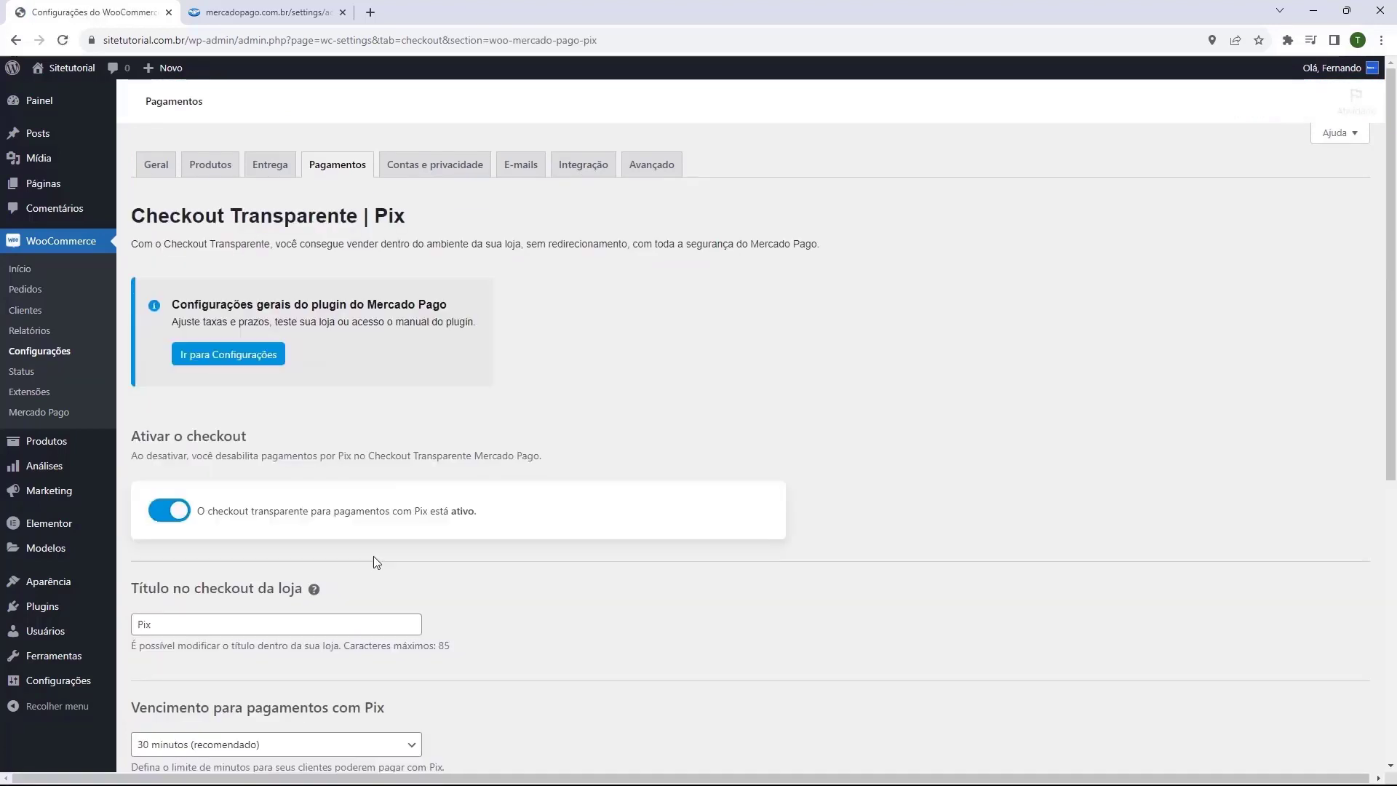
scroll(220, 437, down, 2)
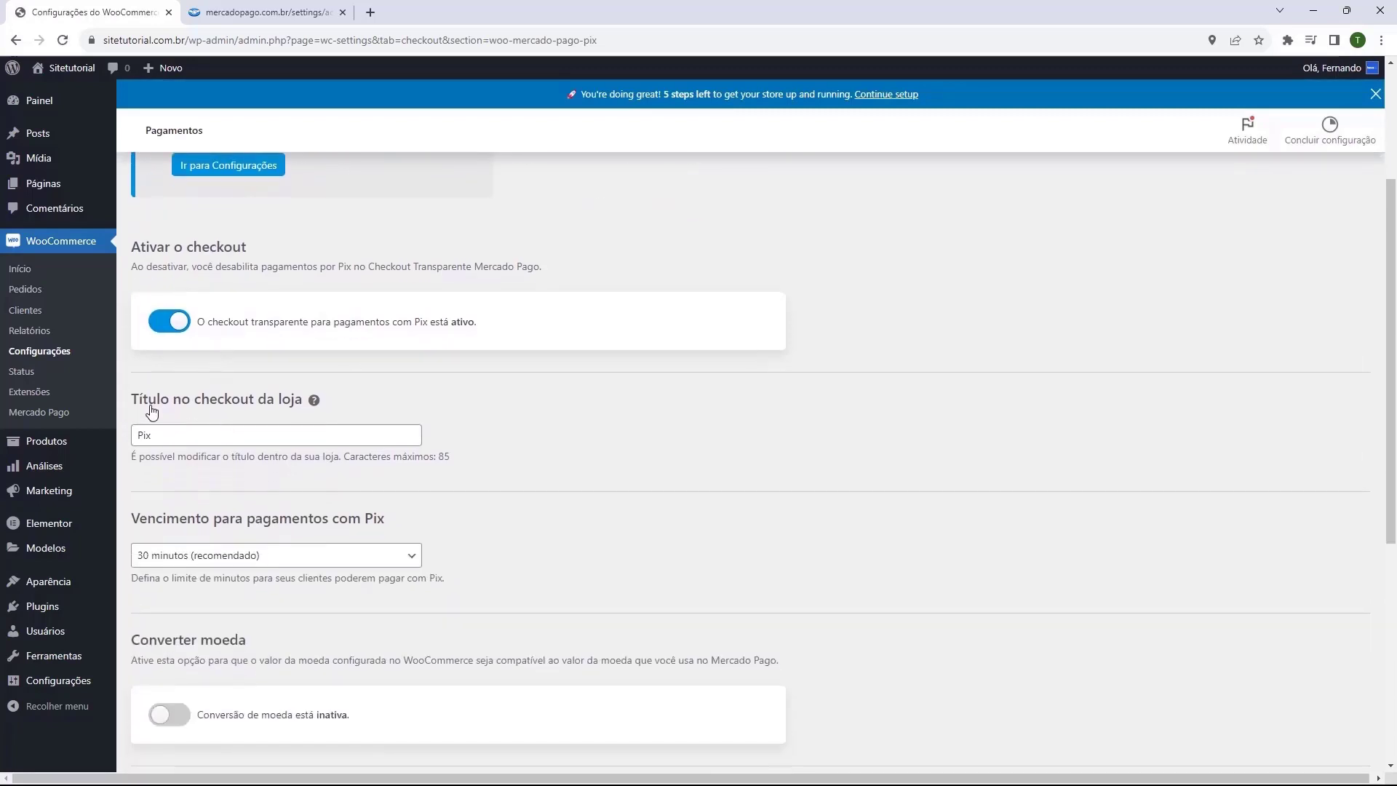
scroll(226, 404, down, 1)
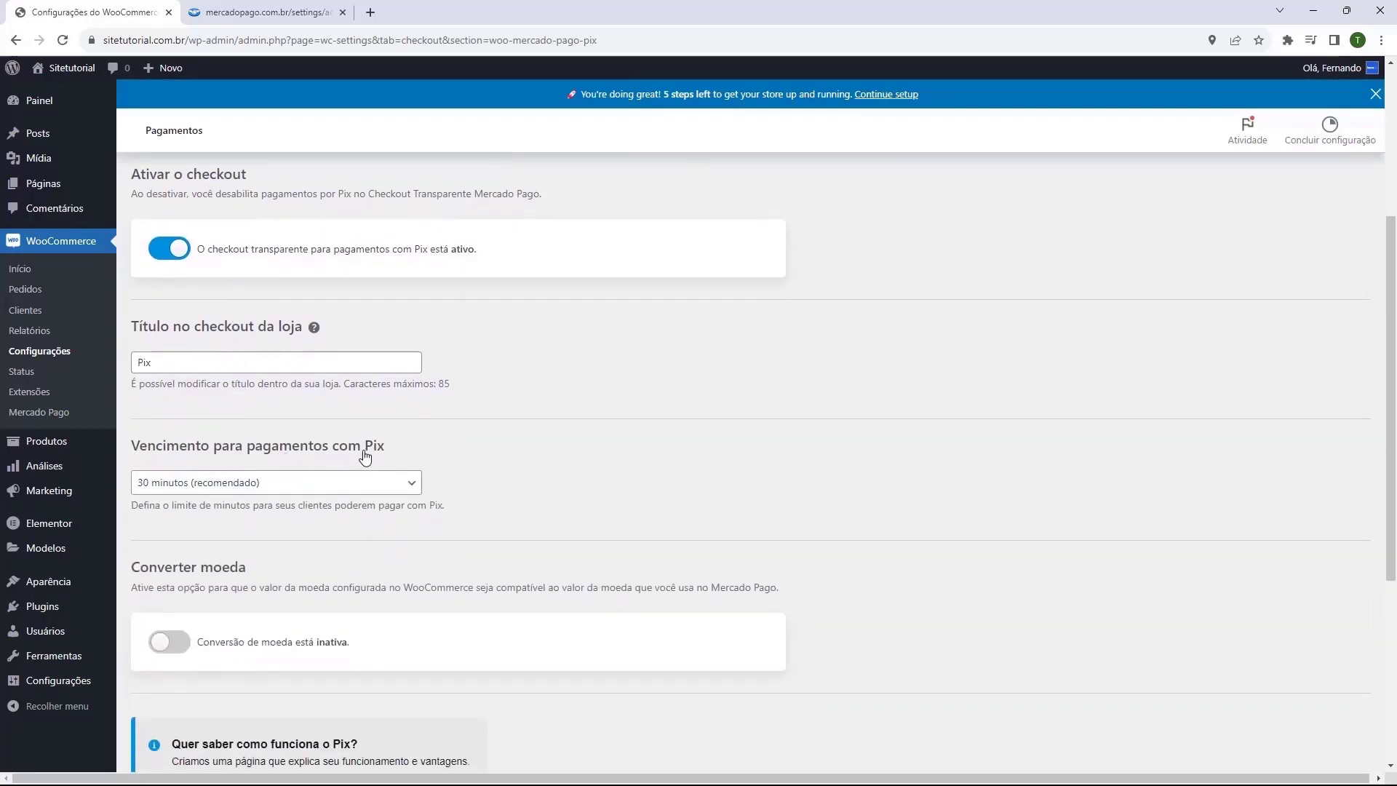
click(310, 479)
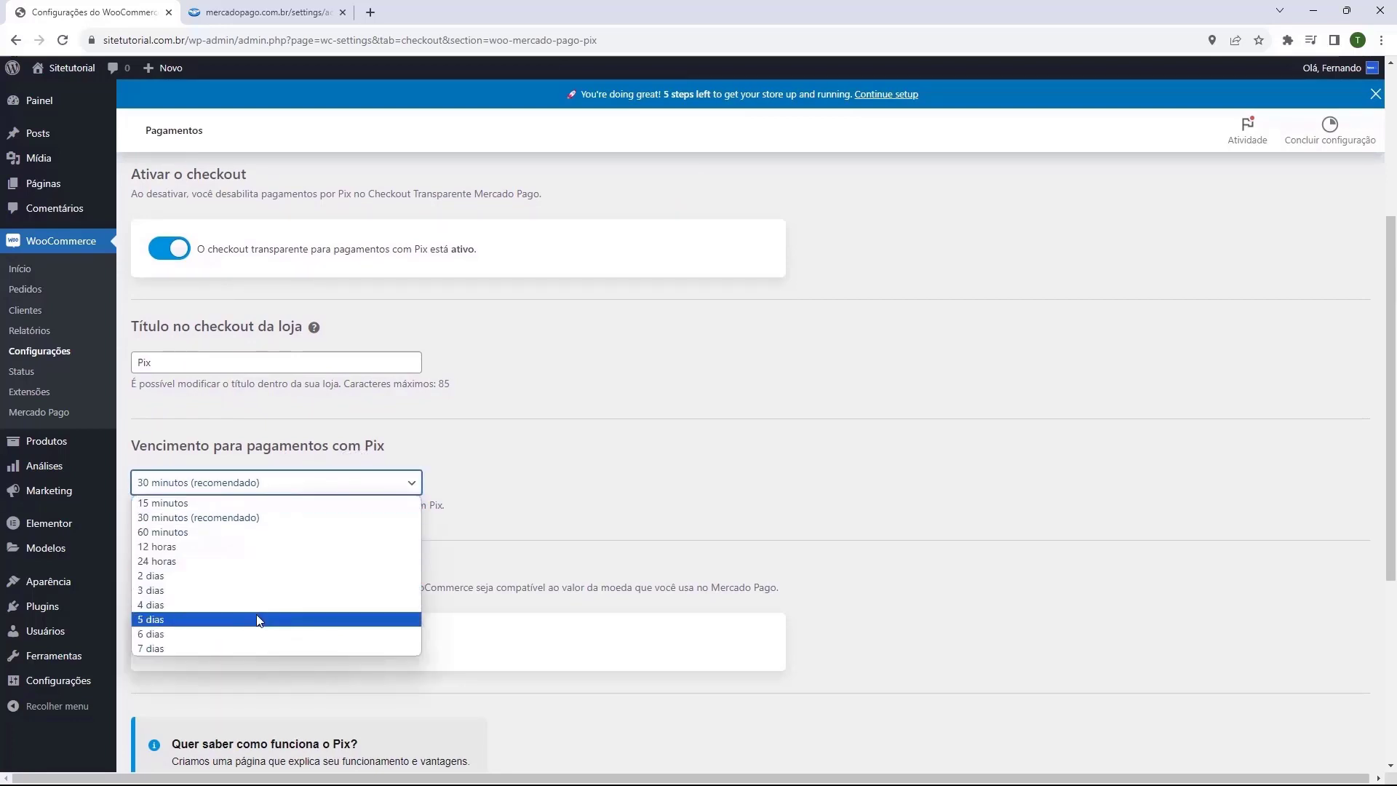
click(250, 483)
scroll(249, 486, down, 5)
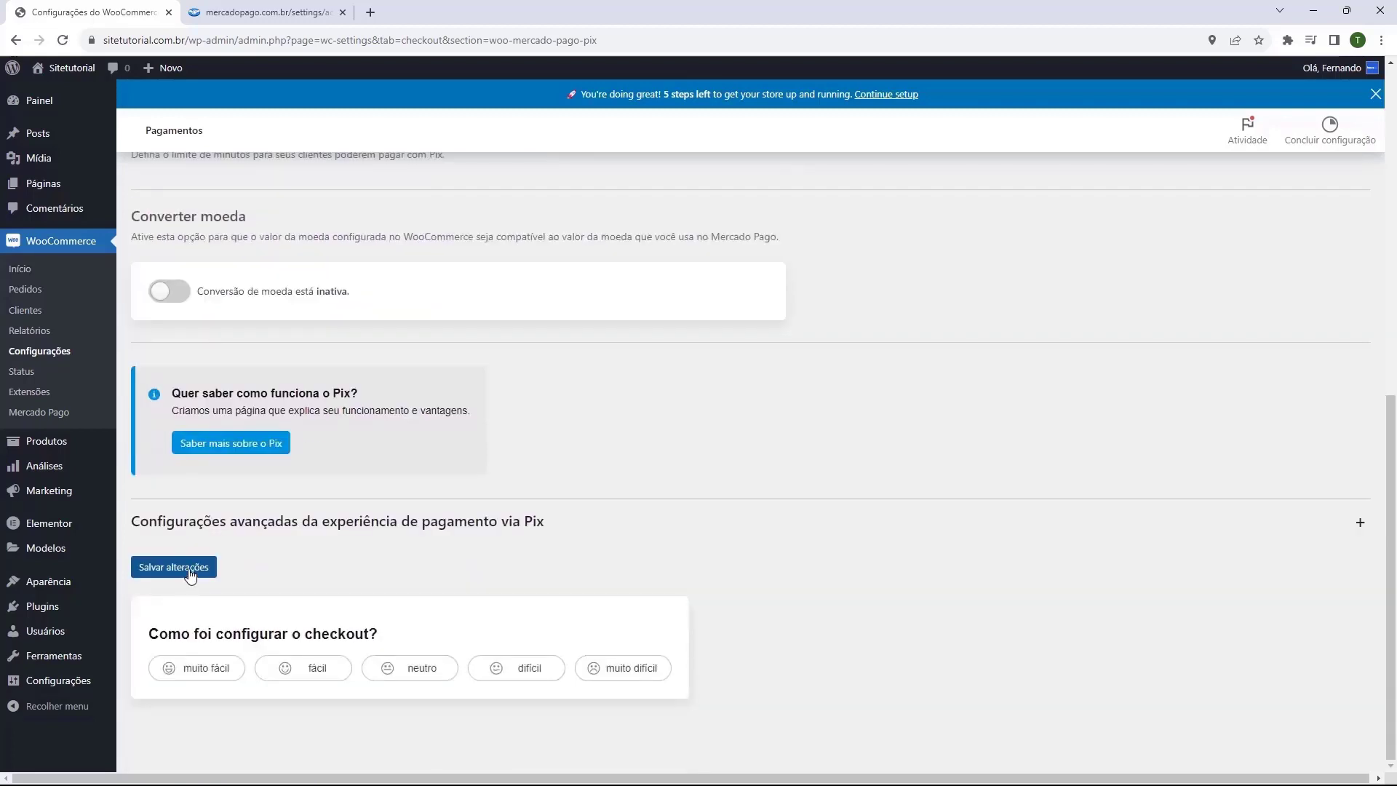
click(190, 575)
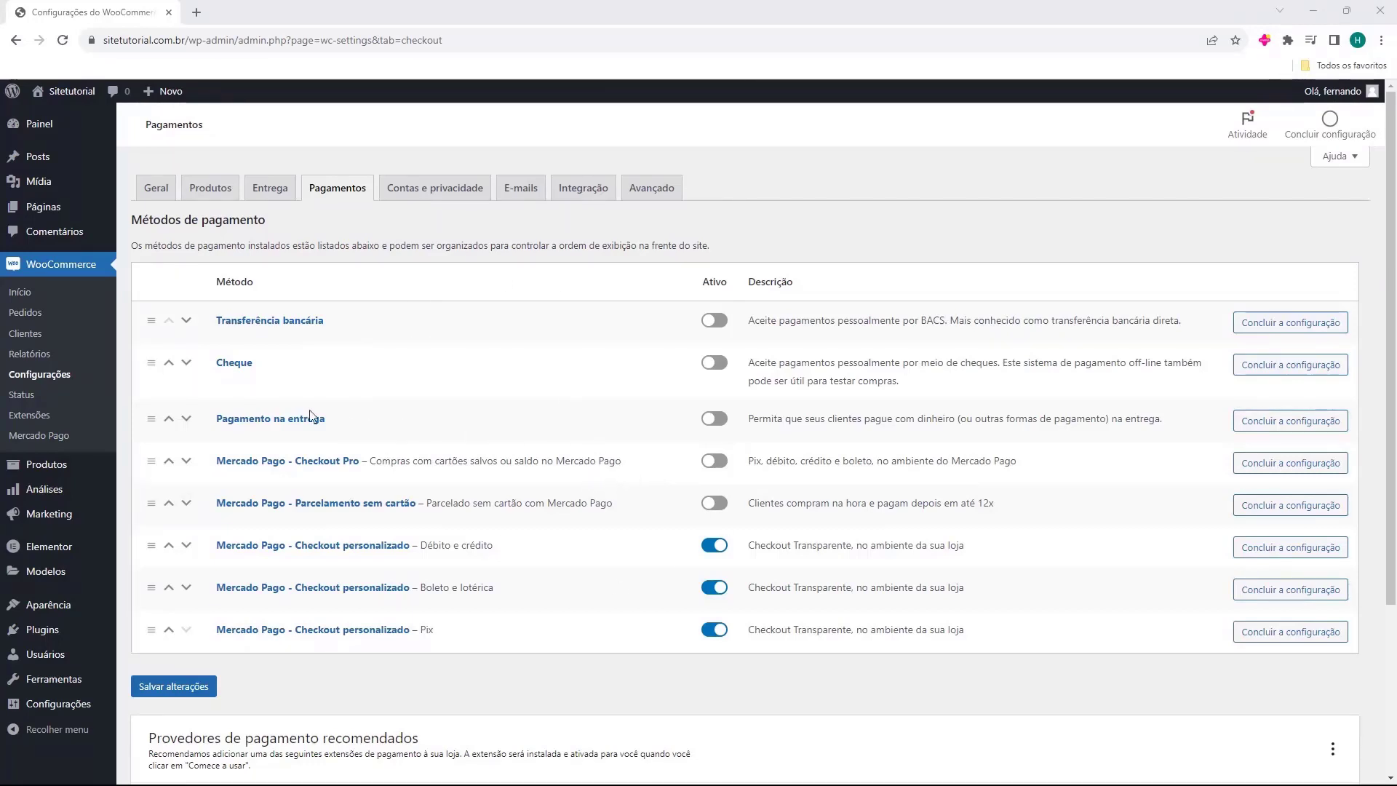
- Open the catalogue for adding a new WordPress theme
mouse_move(19, 612)
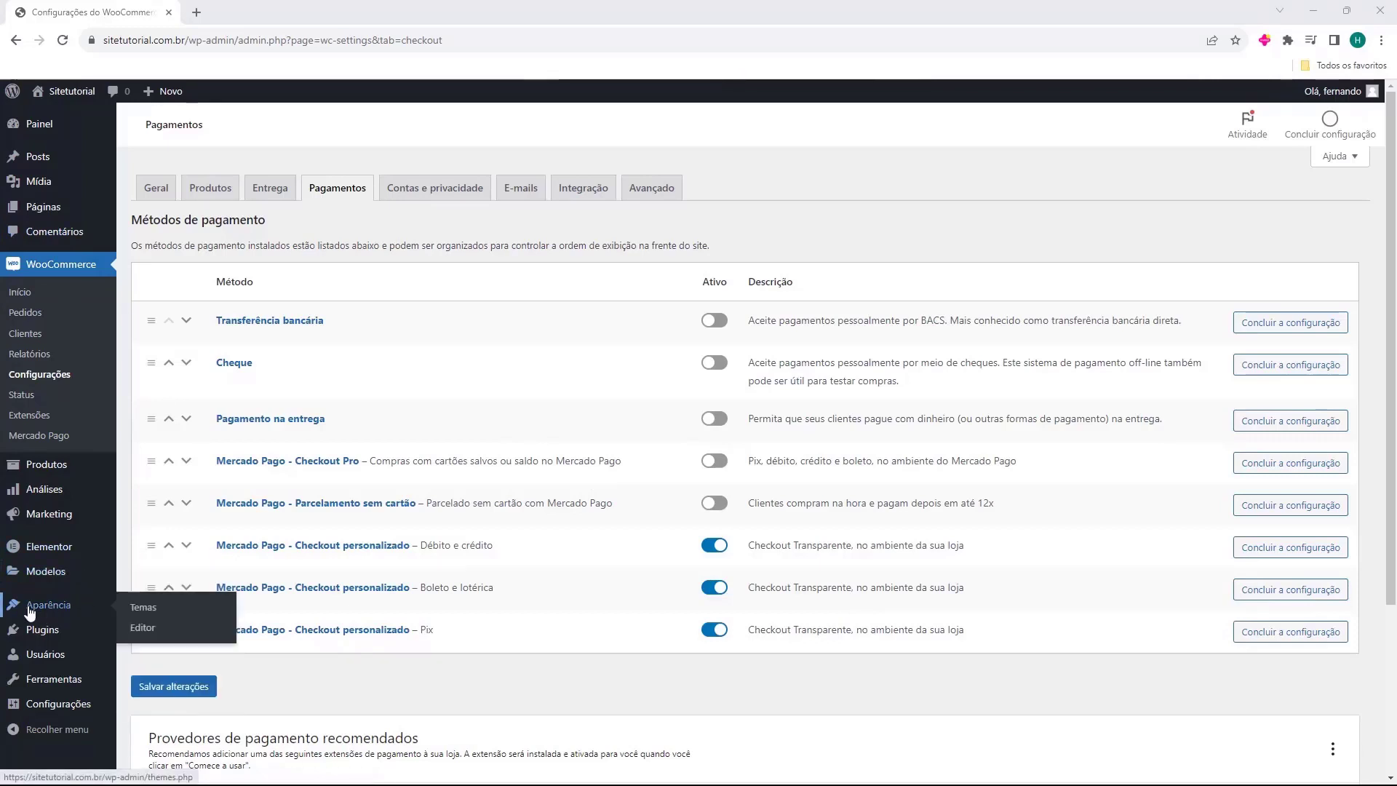
click(53, 615)
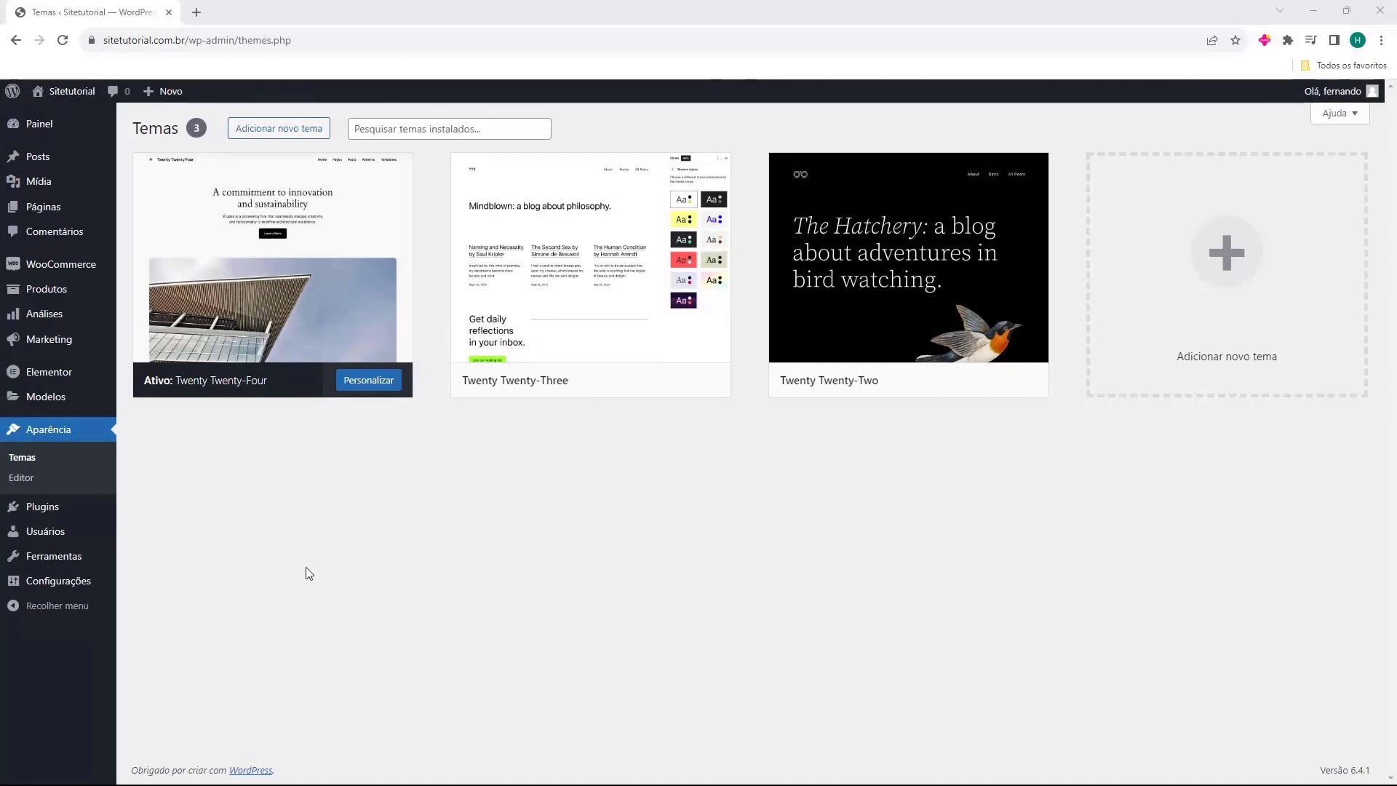
click(276, 139)
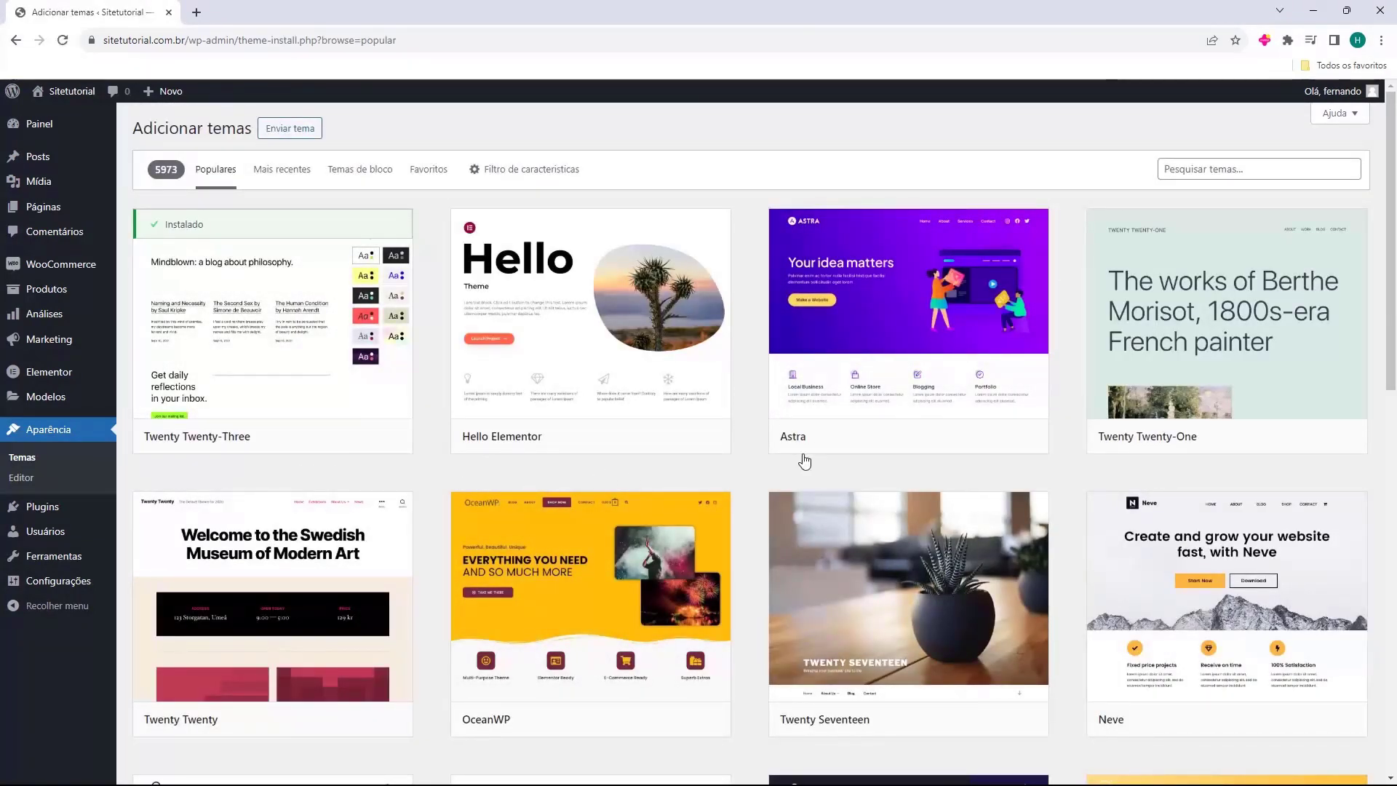
- Browse the popular themes available for installation, looking over their previews and names
scroll(745, 423, down, 12)
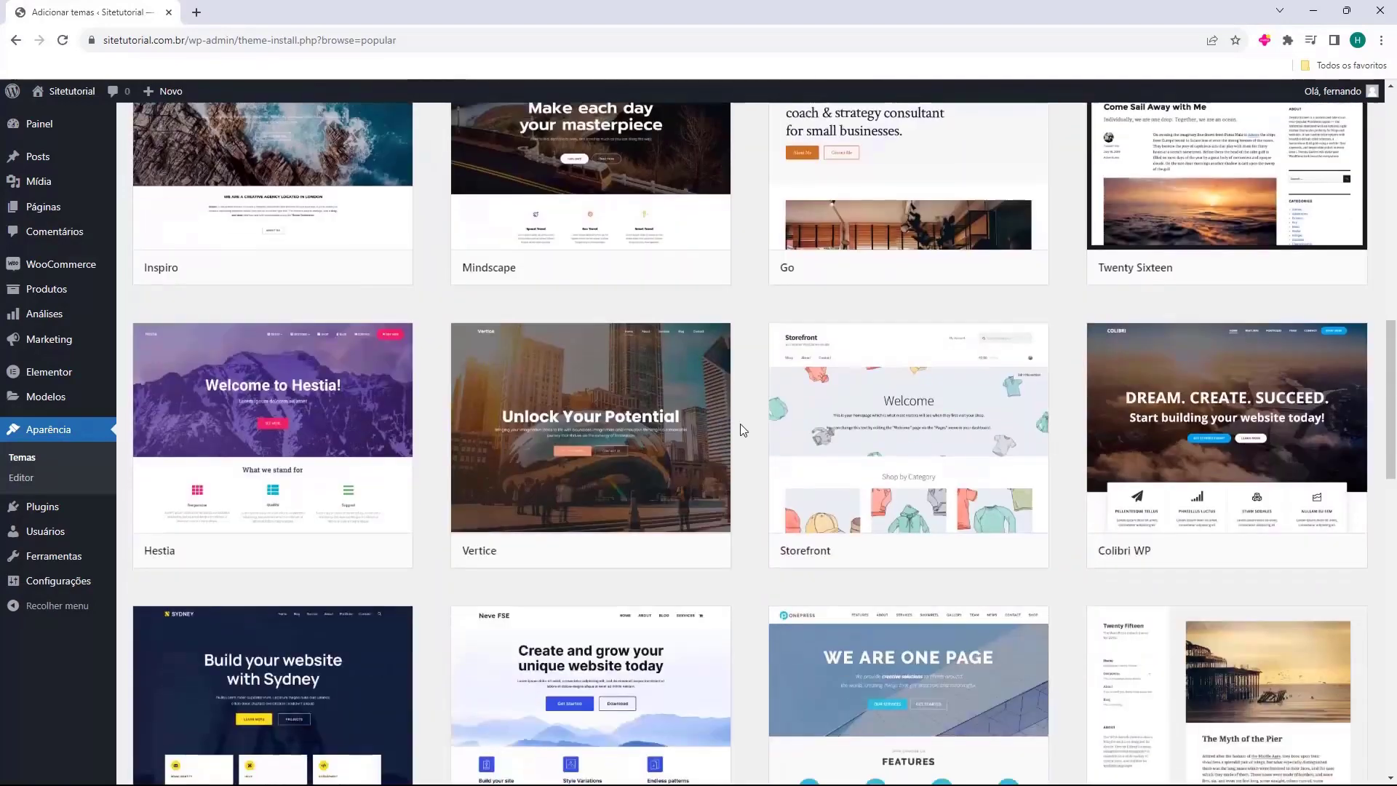
scroll(740, 422, up, 15)
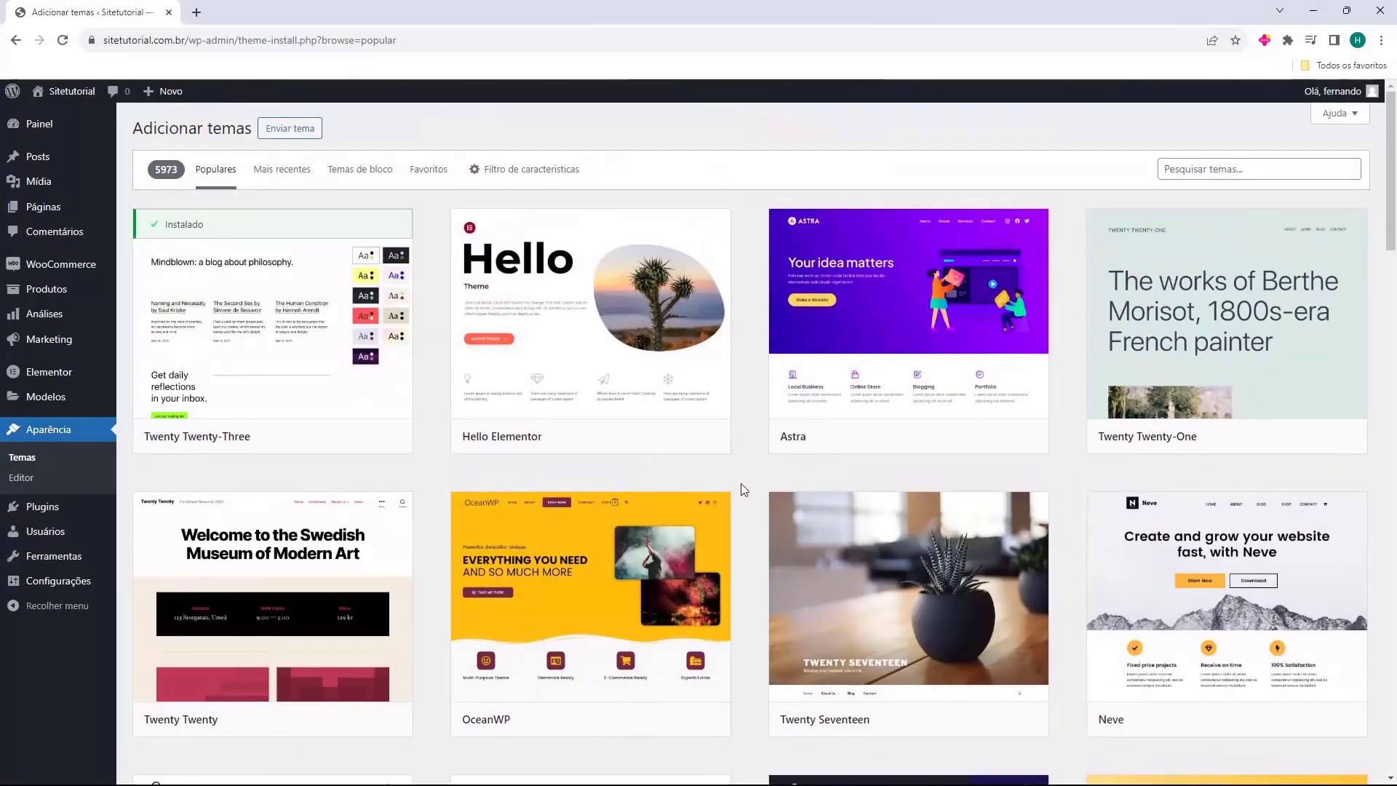
mouse_move(553, 623)
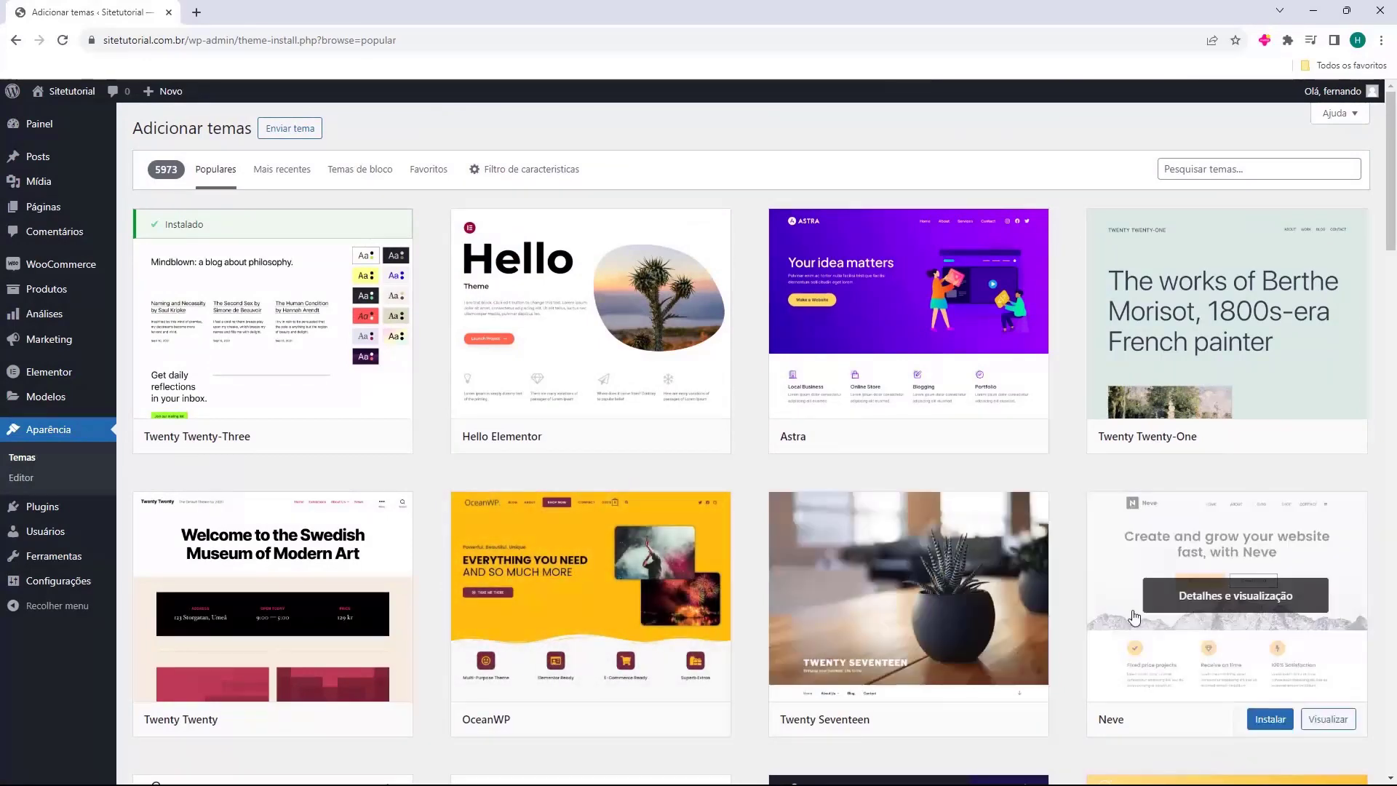
scroll(704, 337, down, 4)
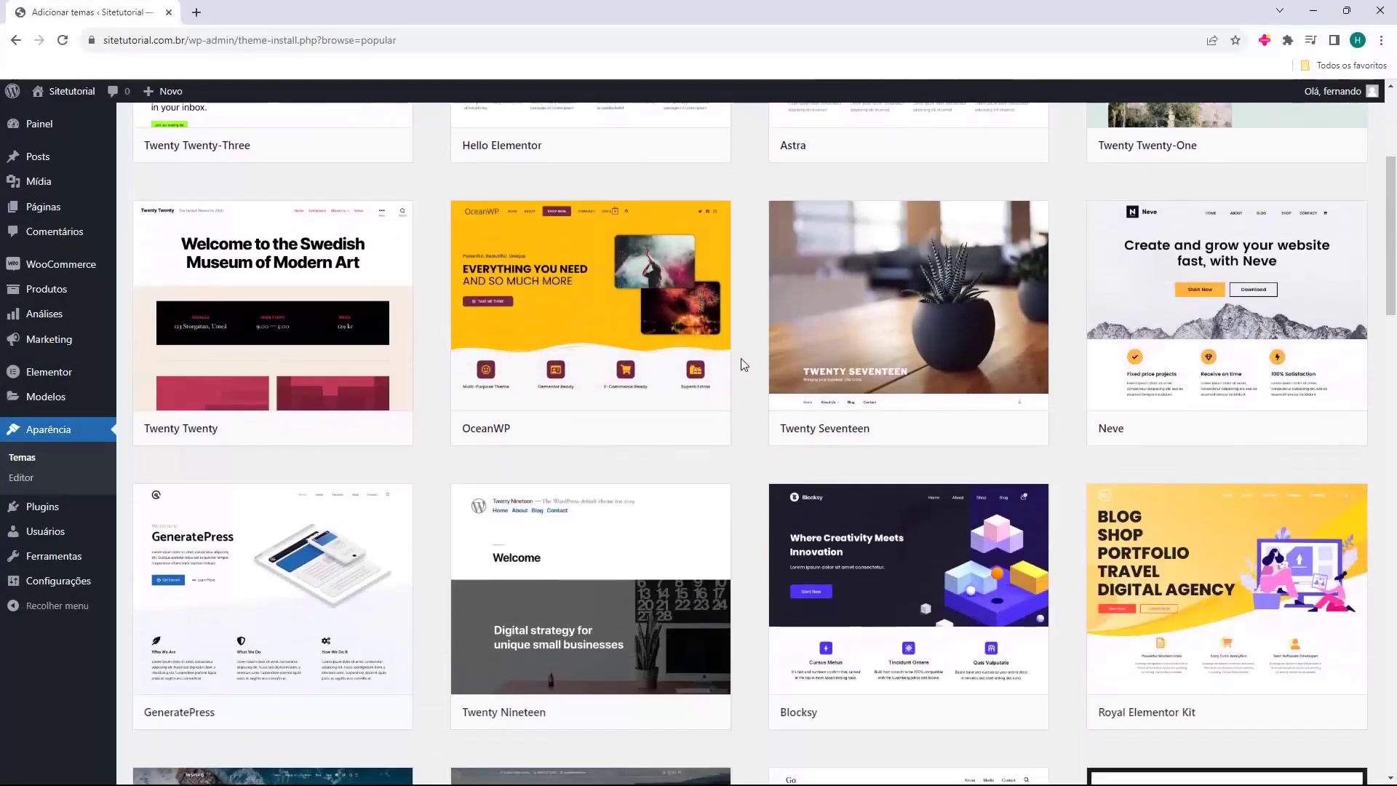
scroll(745, 364, down, 8)
mouse_move(929, 393)
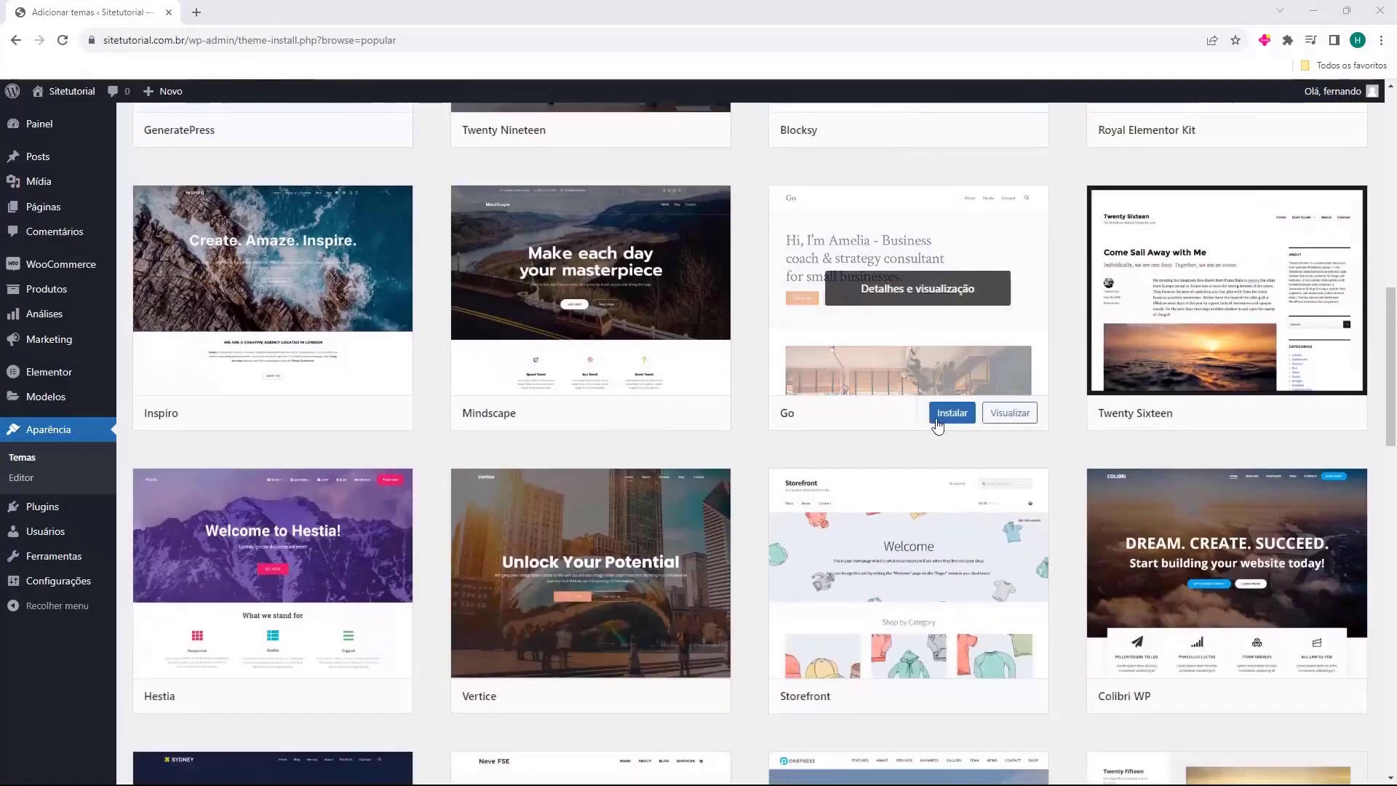
scroll(837, 364, down, 4)
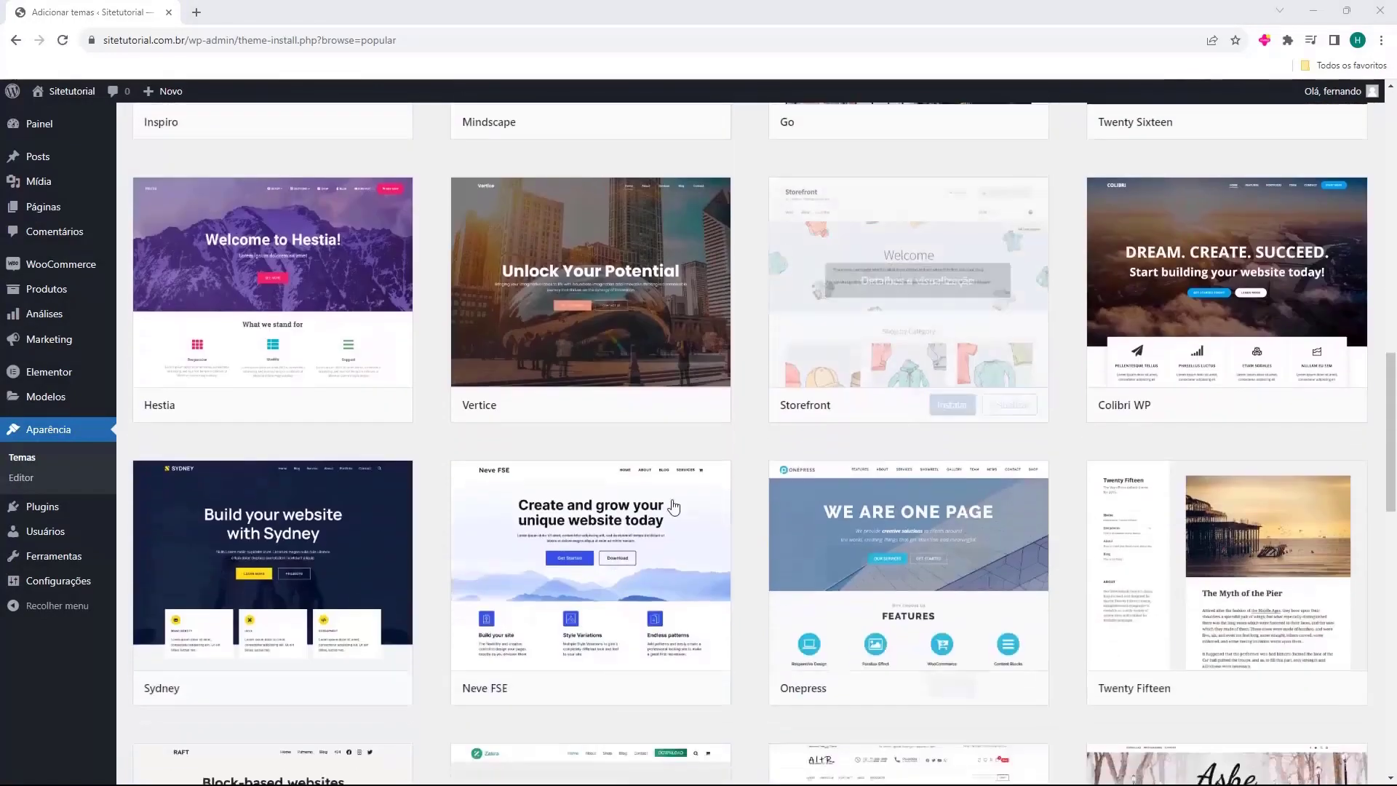
scroll(726, 502, down, 6)
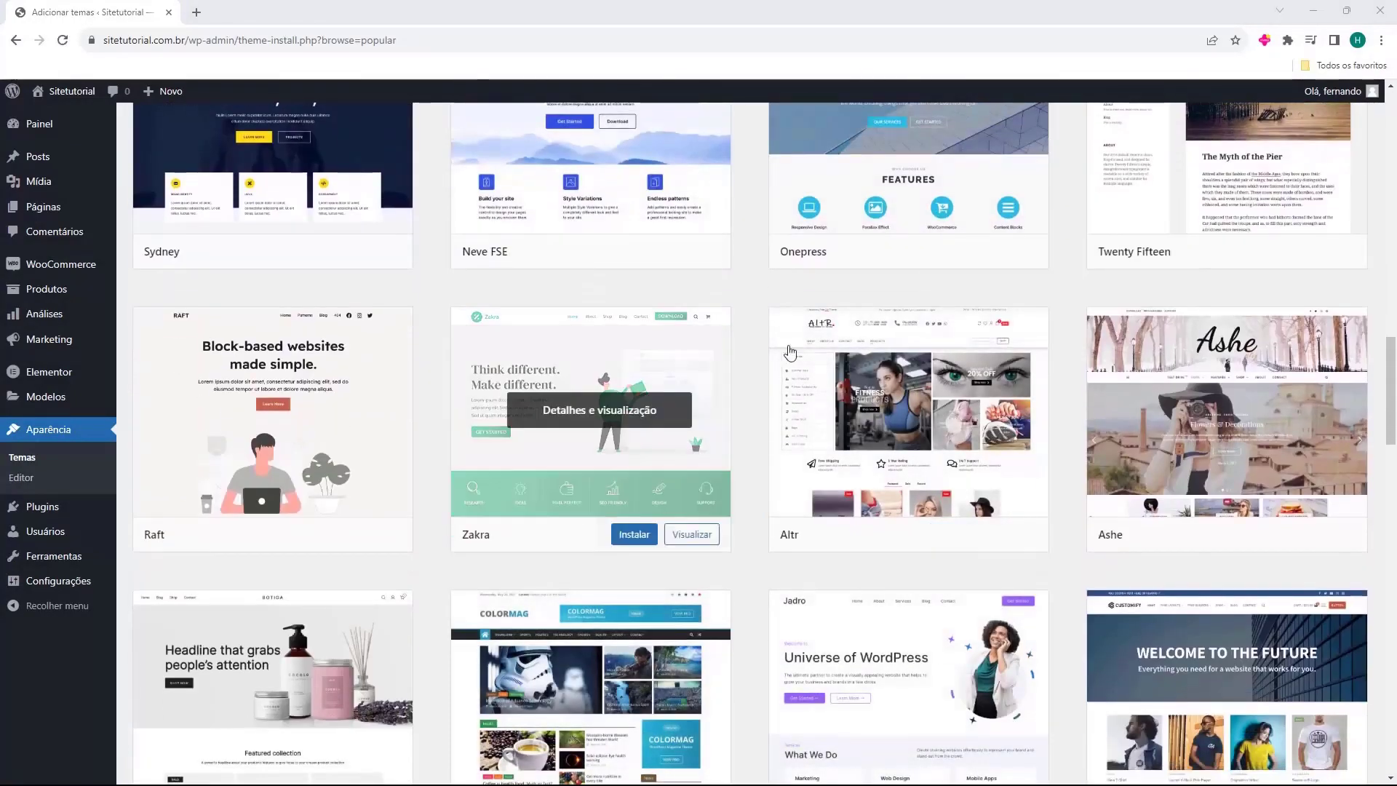
scroll(683, 347, down, 8)
scroll(699, 304, down, 4)
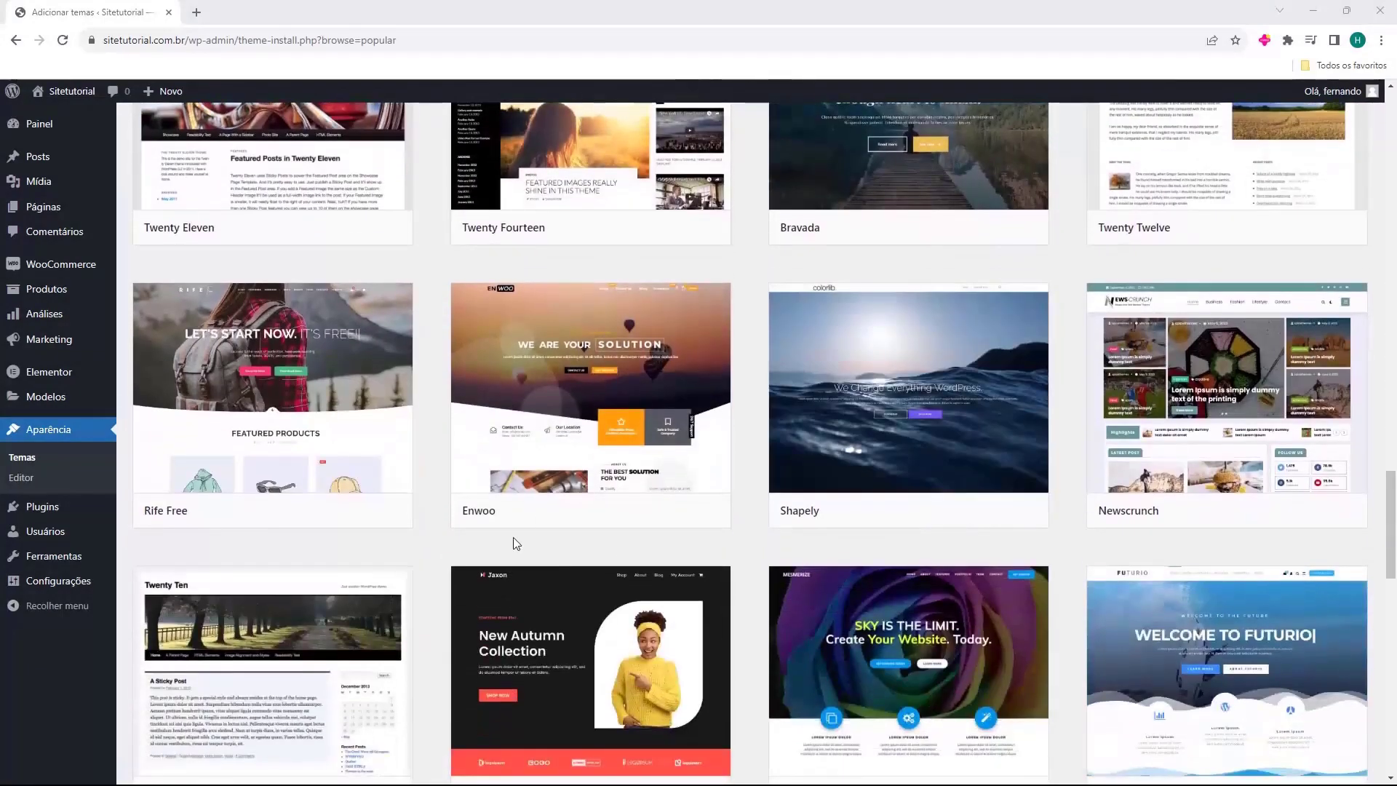
scroll(800, 495, down, 6)
scroll(751, 586, up, 6)
scroll(751, 590, up, 20)
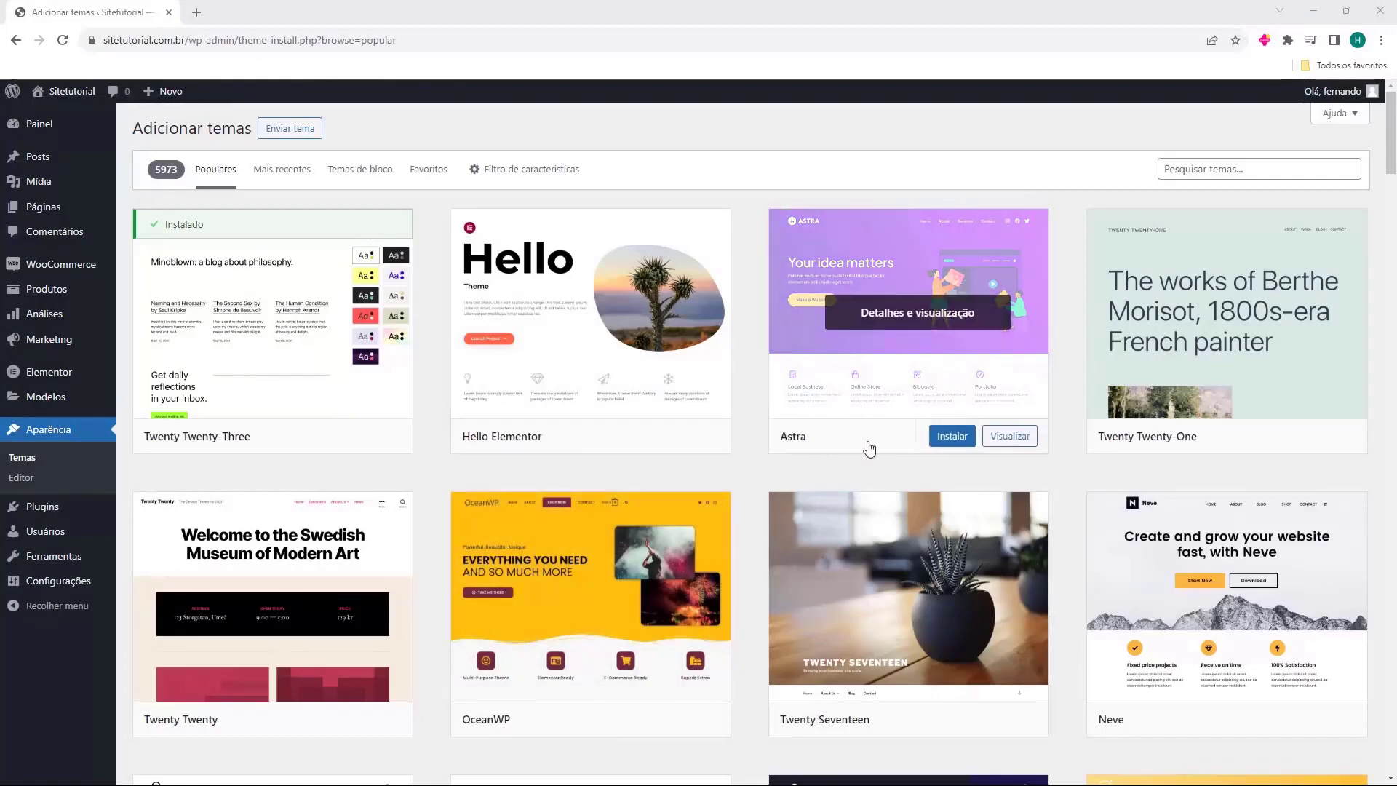
scroll(760, 491, down, 5)
scroll(741, 492, up, 5)
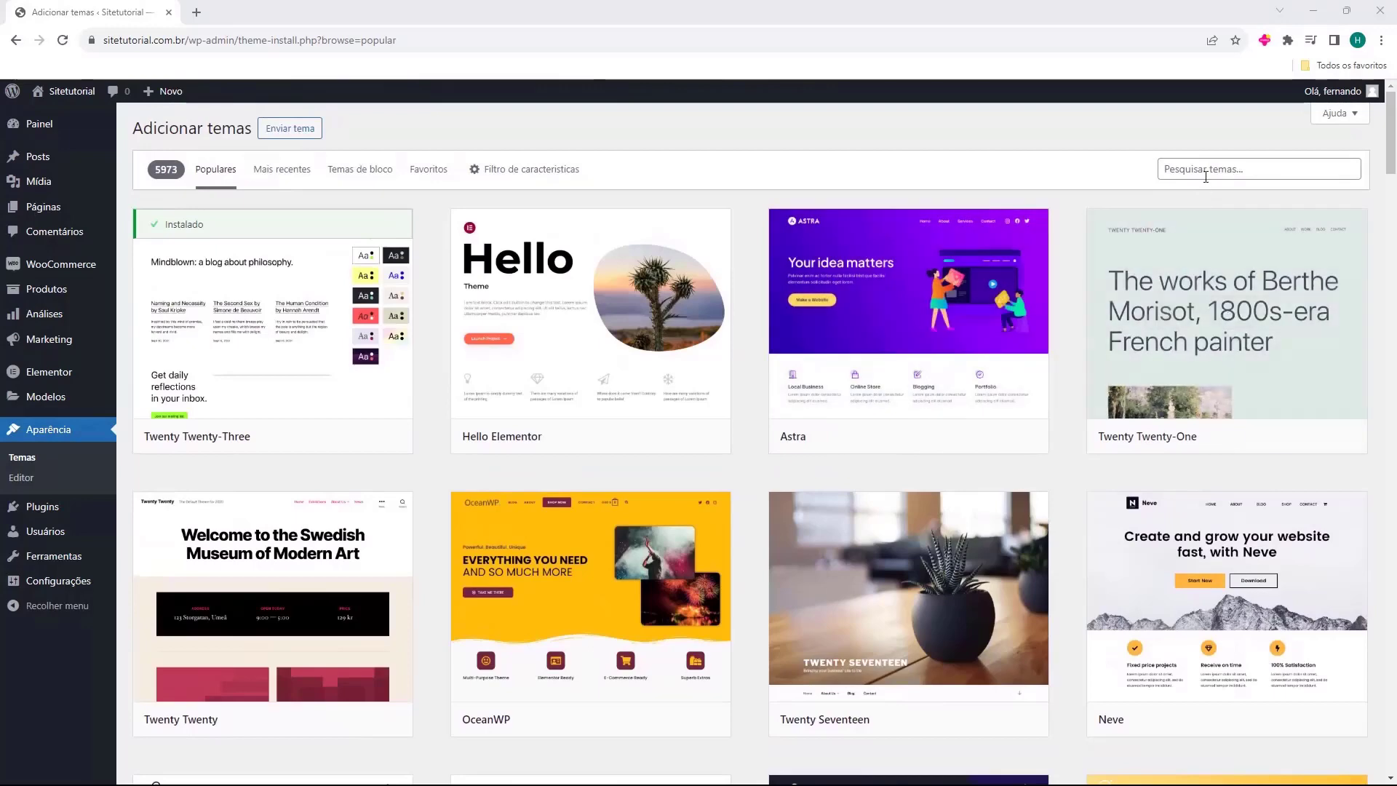
- Search the theme catalogue for "astra", then install and activate the Astra theme
click(1206, 176)
text(astra)
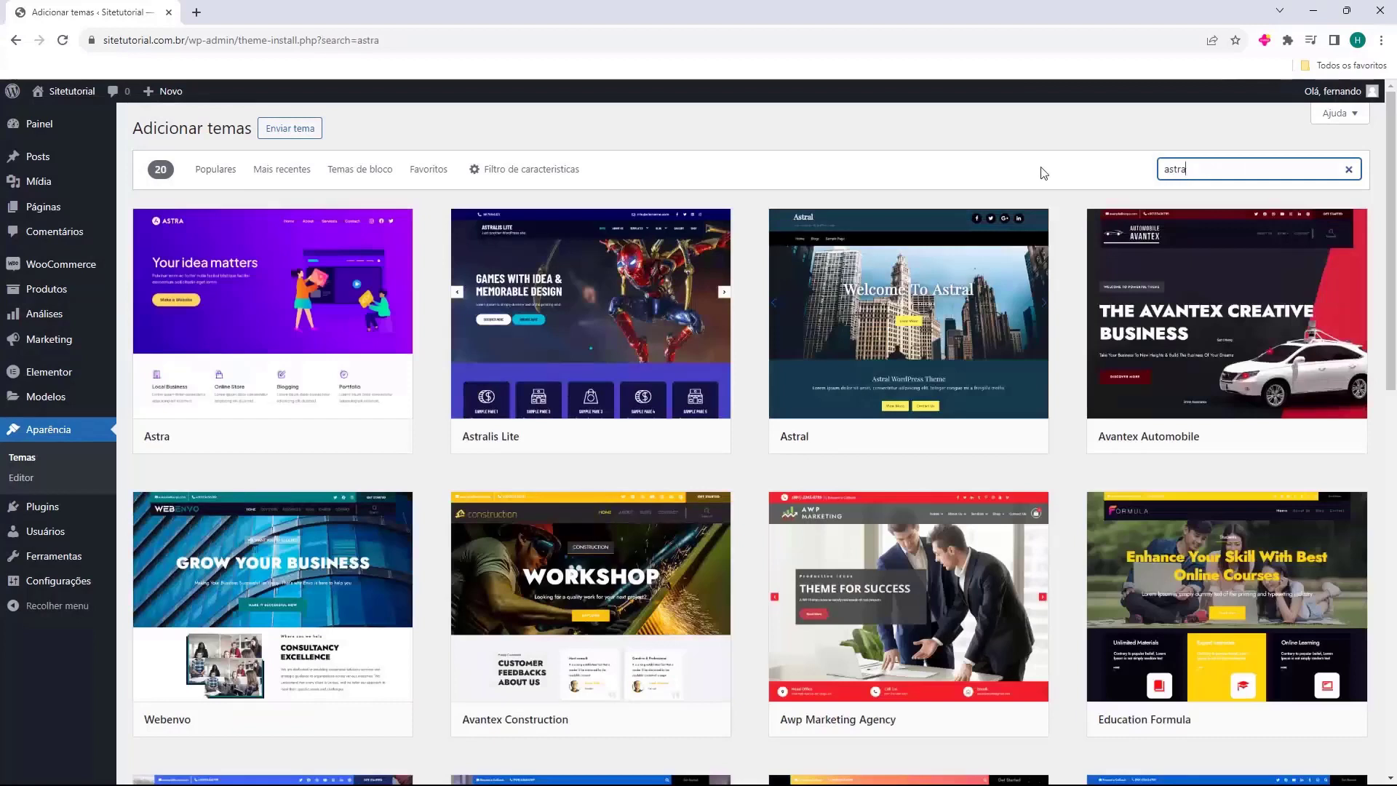
mouse_move(238, 442)
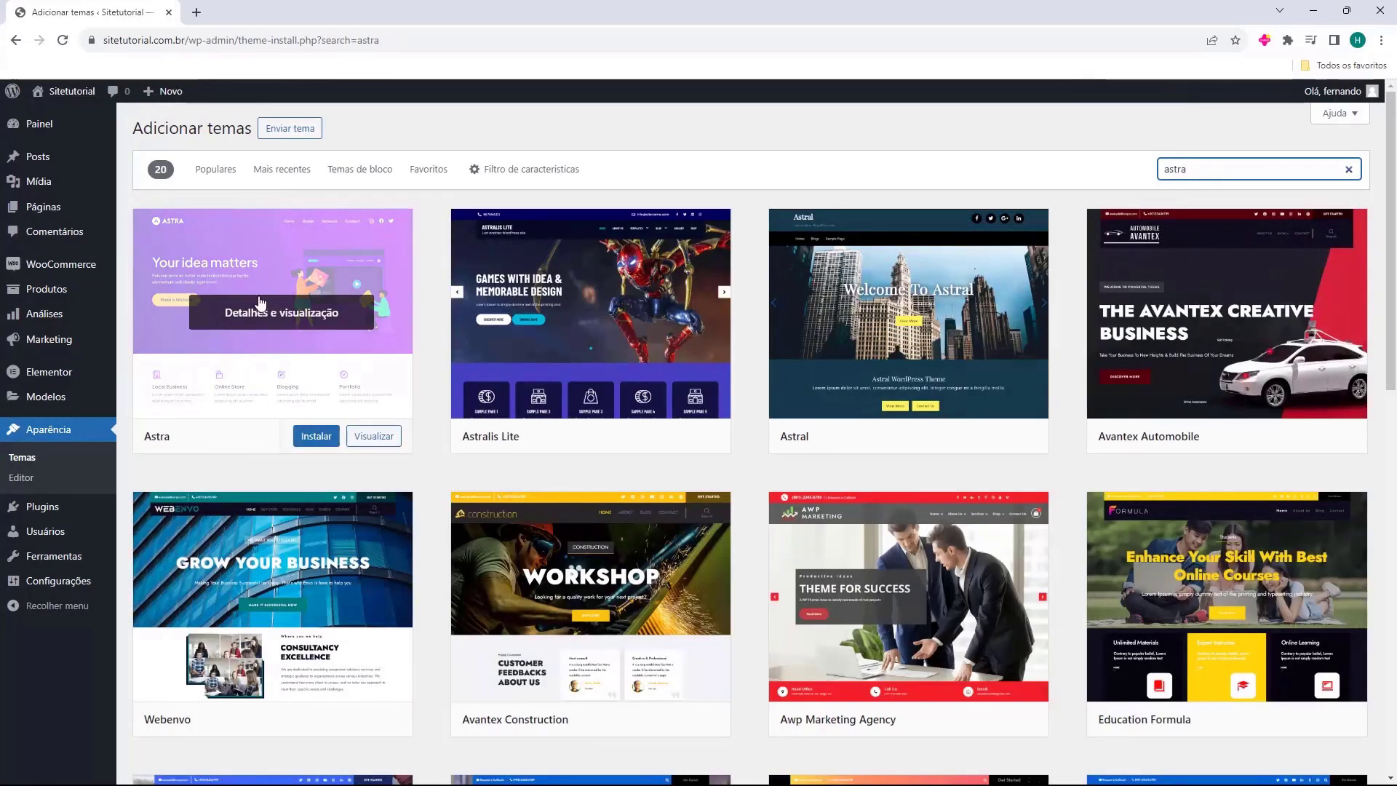
click(310, 443)
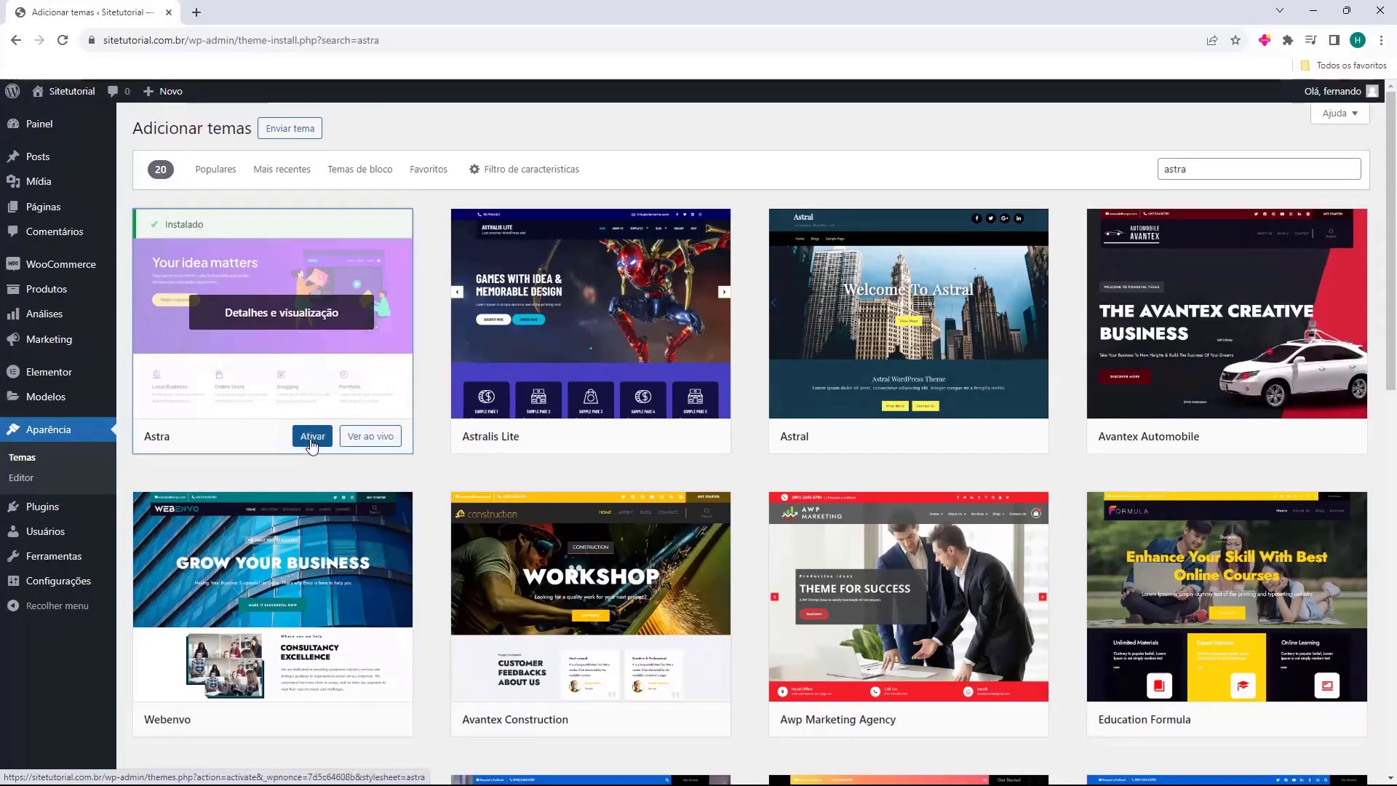
click(311, 437)
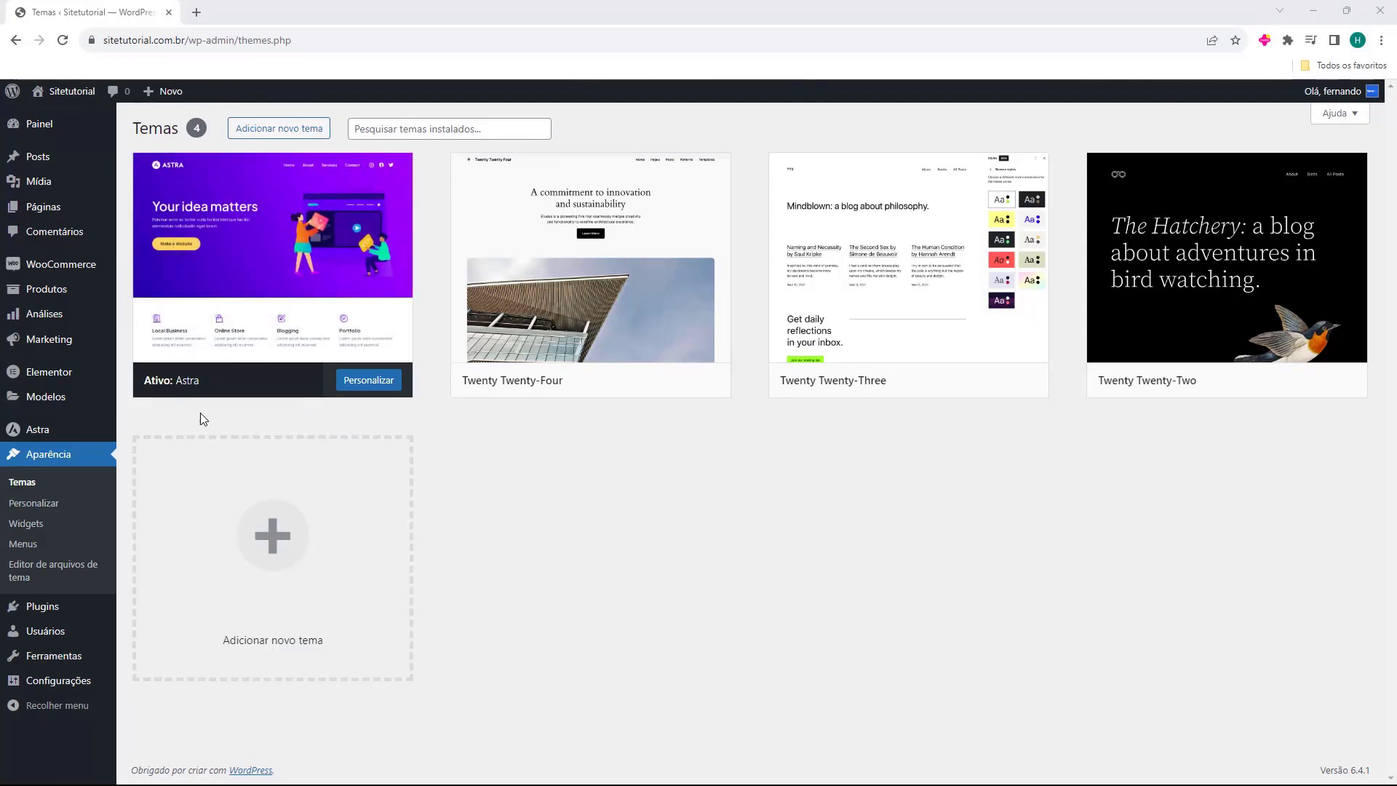
- Start creating a new product in the store and dismiss the product guided tour
mouse_move(64, 295)
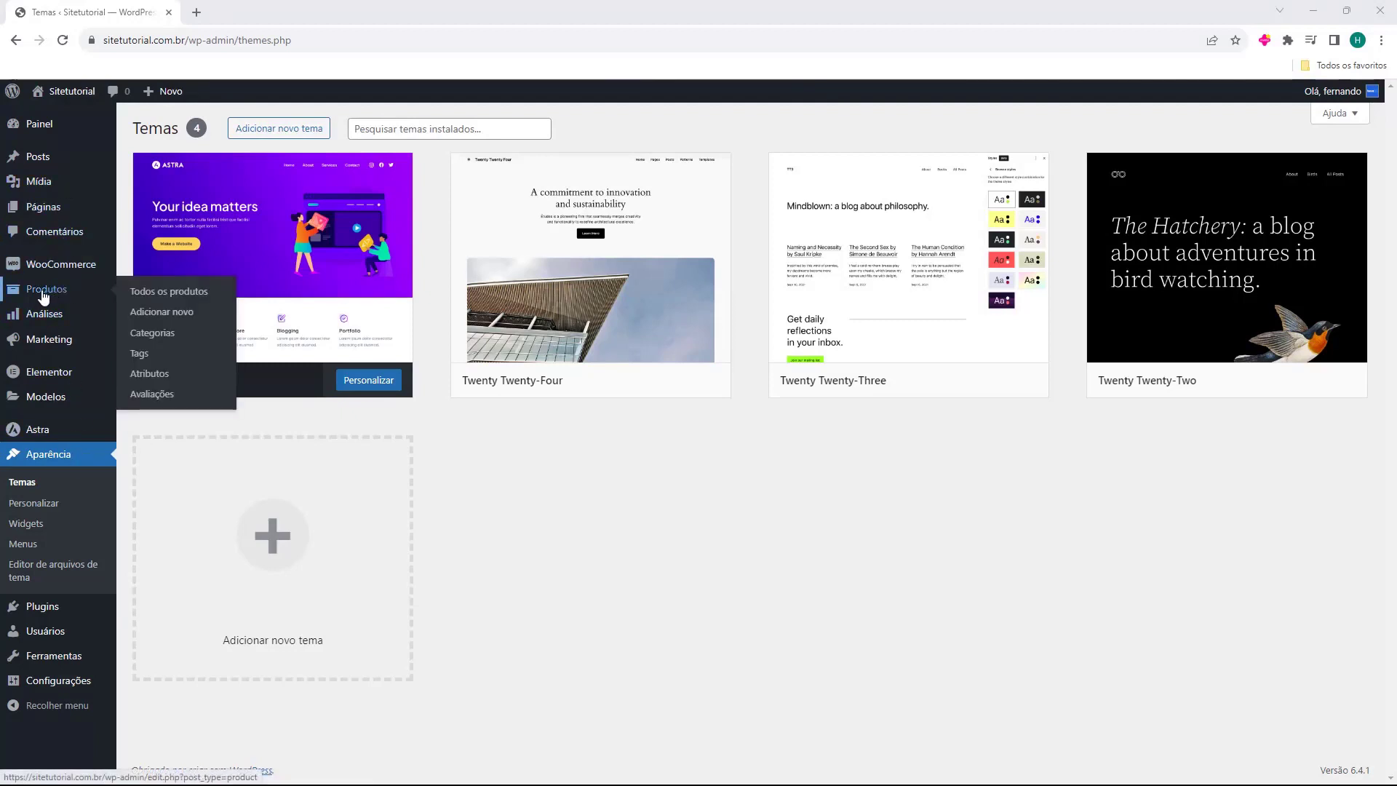
click(51, 299)
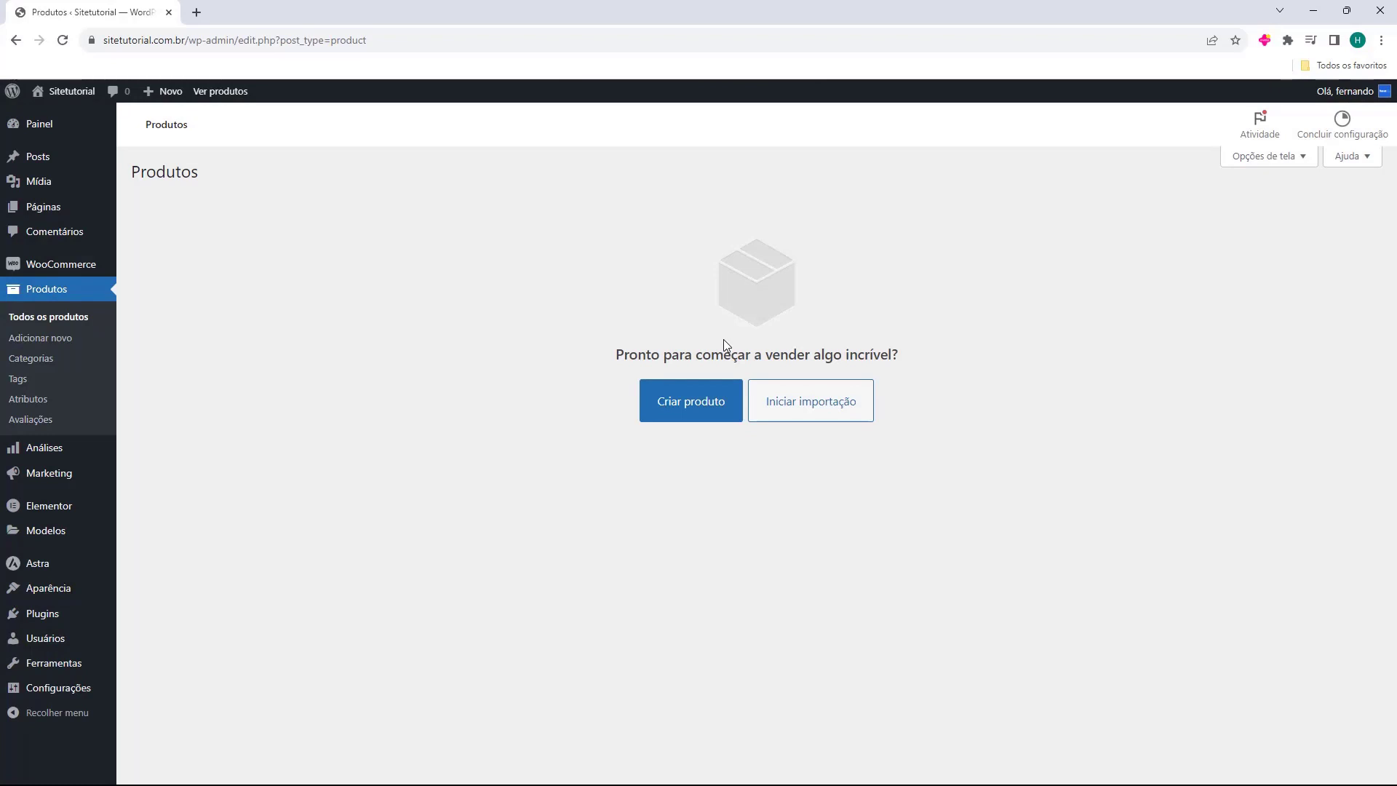
drag(619, 357, 753, 356)
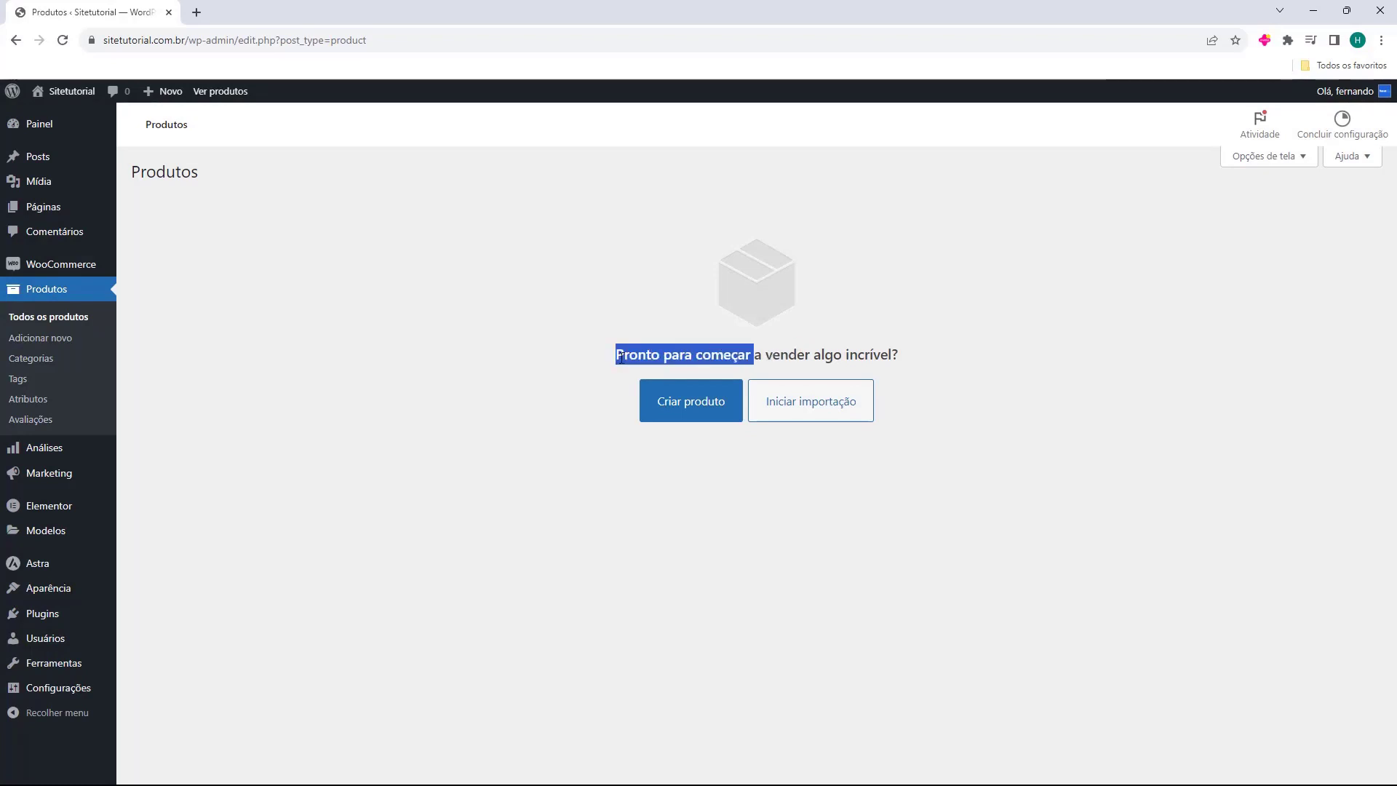
click(753, 356)
click(672, 412)
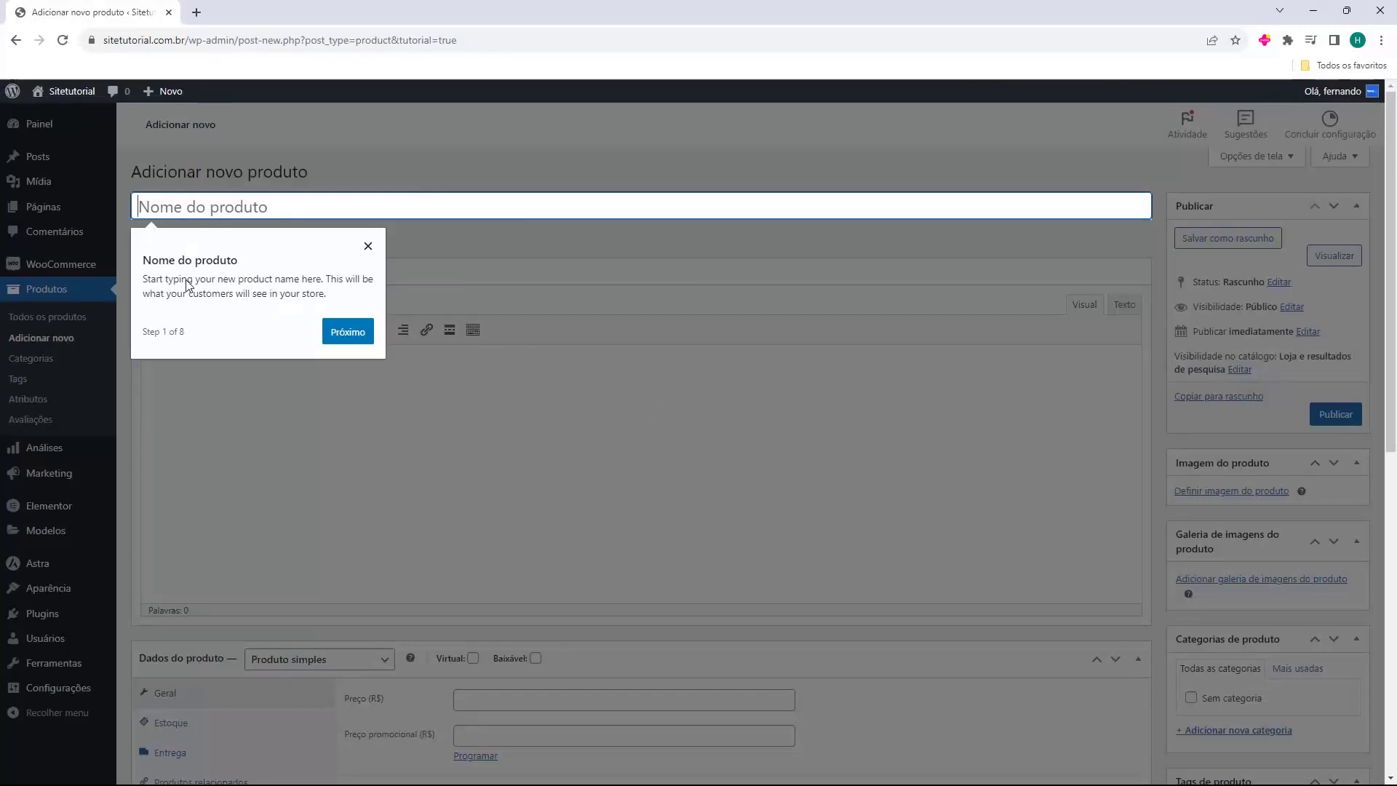
click(367, 251)
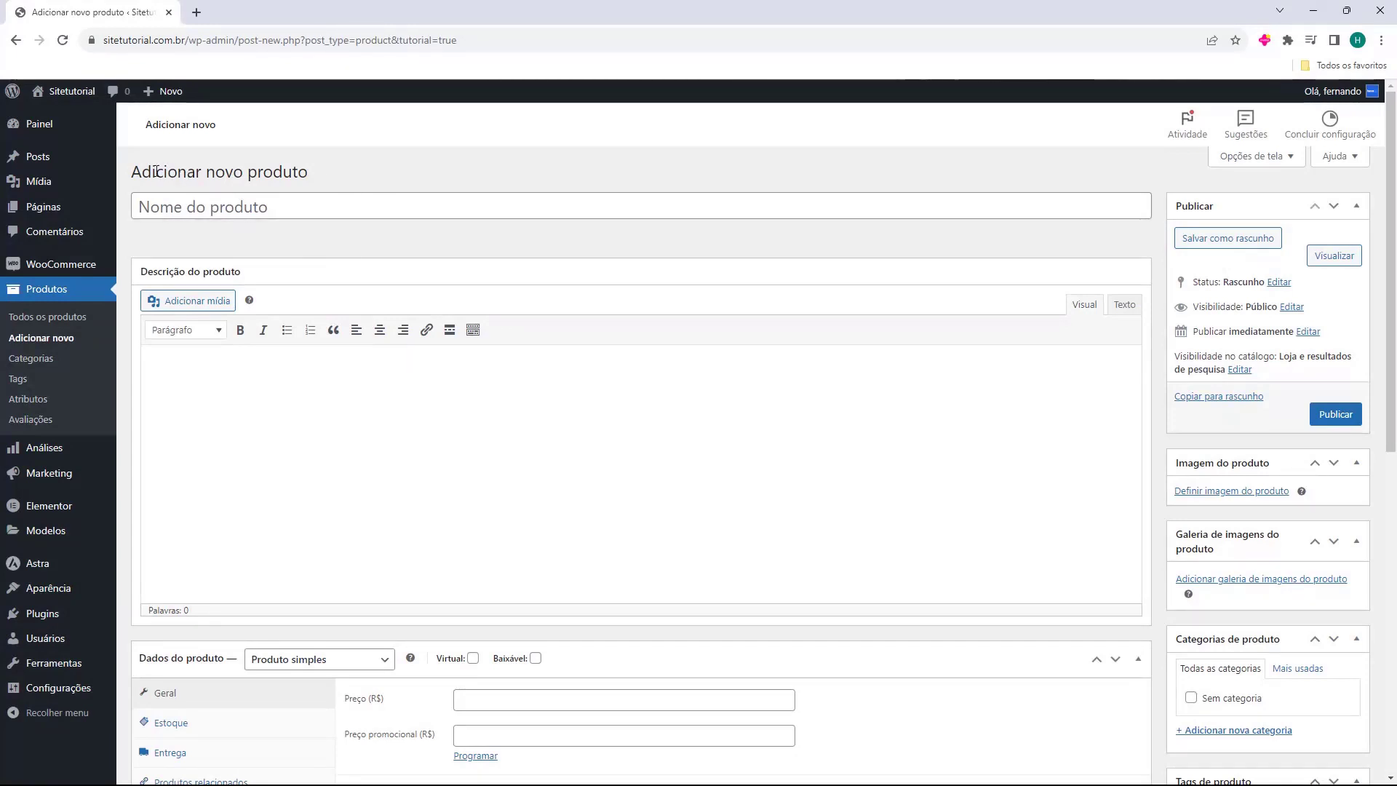
- Name the new product "Ebook - Como otimizar o seu Site"
click(153, 211)
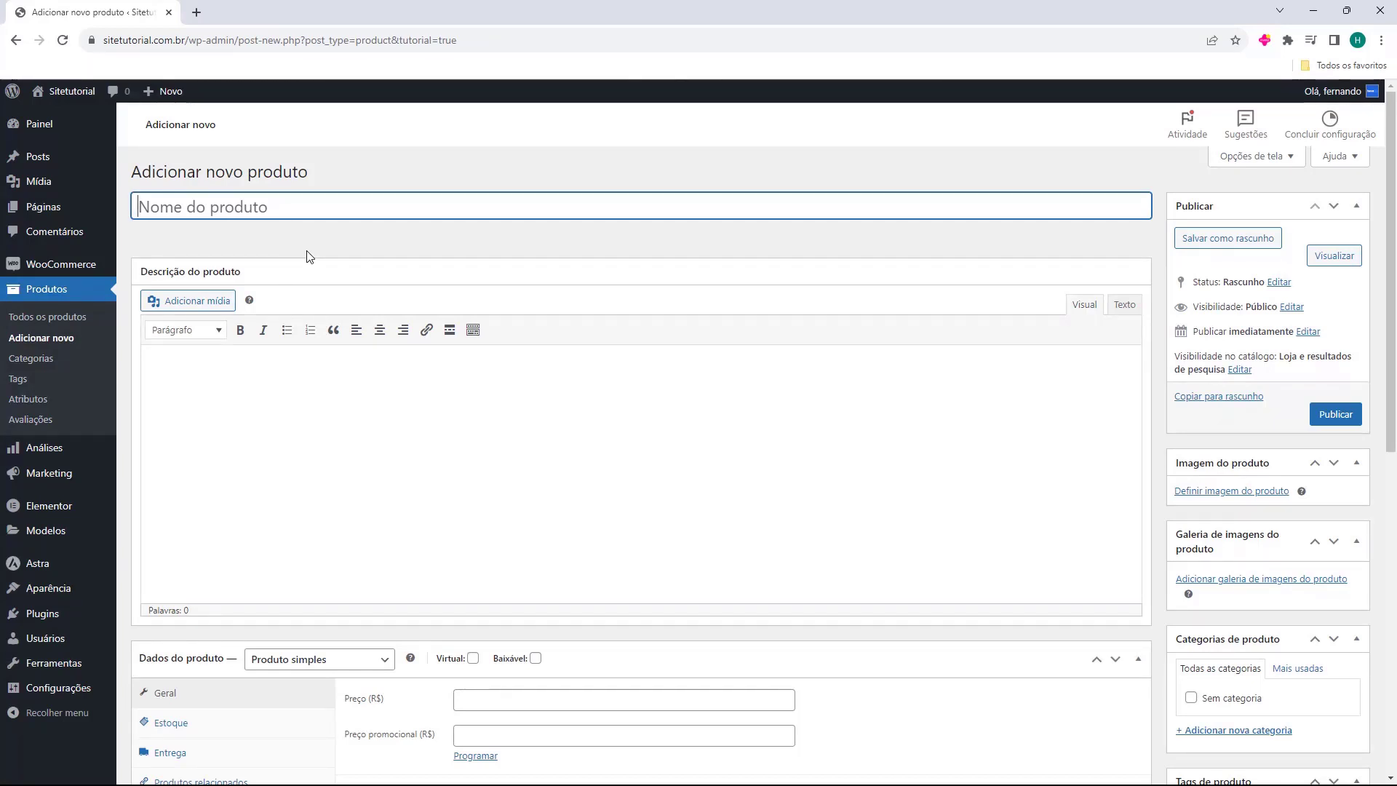
text(Ebook - Como otimizar o seu Site)
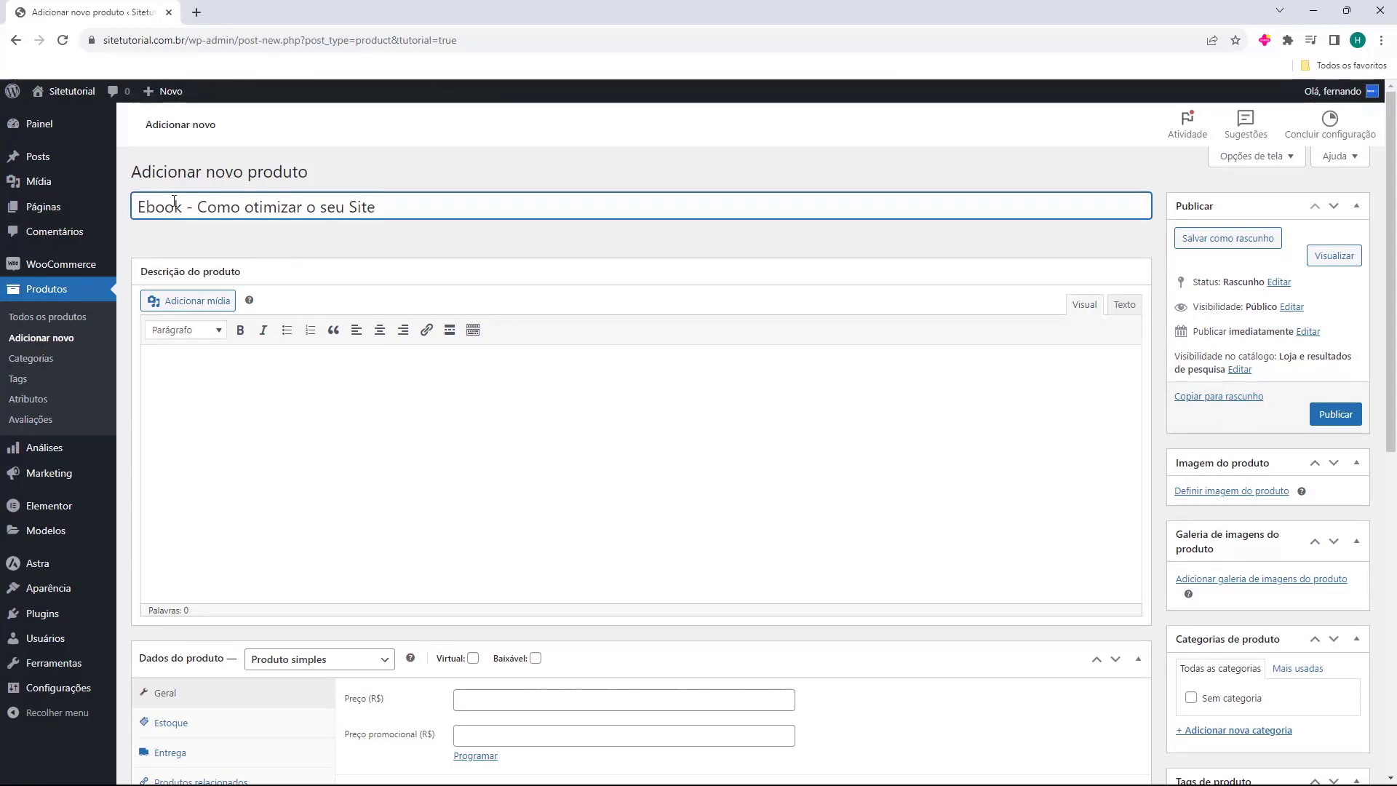
click(208, 237)
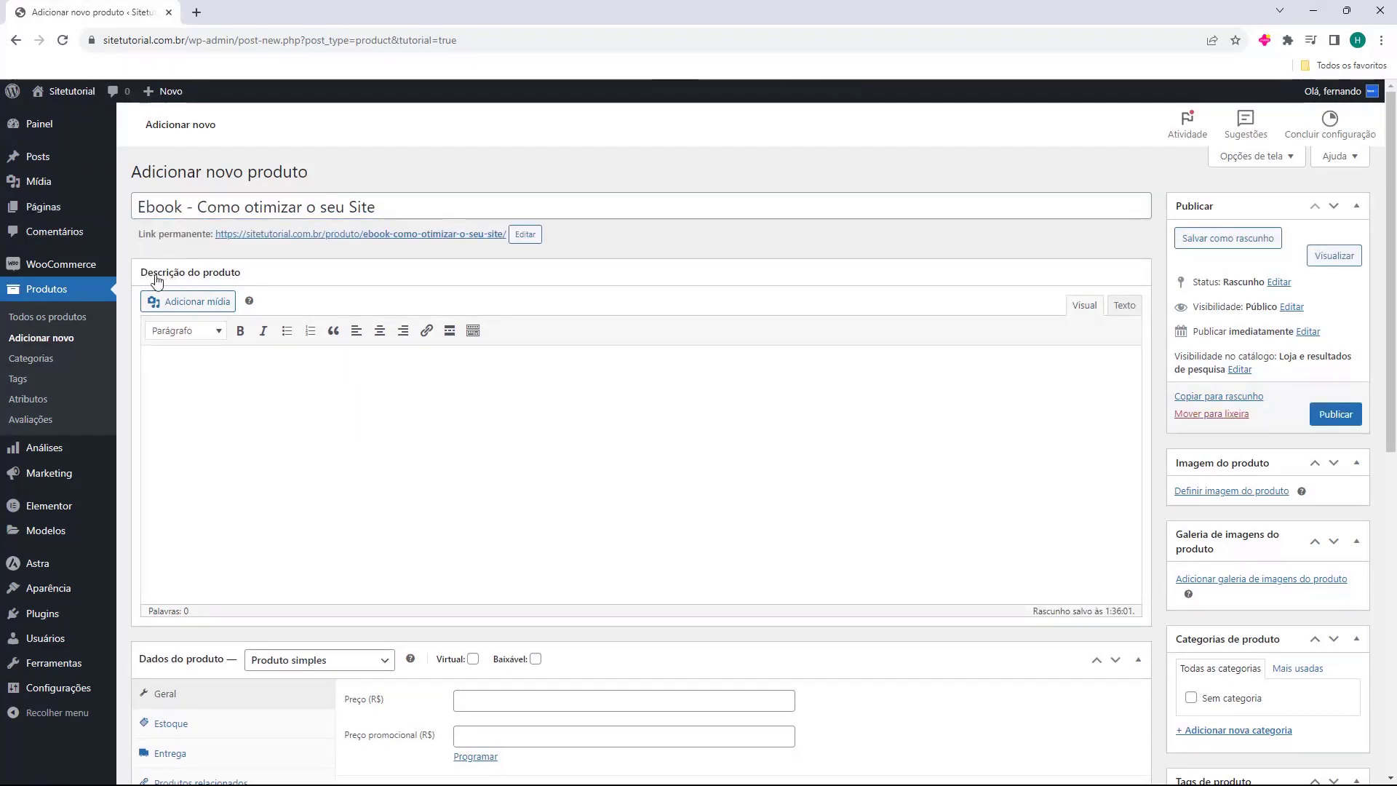
- Mark the ebook product as both "Virtual" and "Baixável" in its product data
click(156, 409)
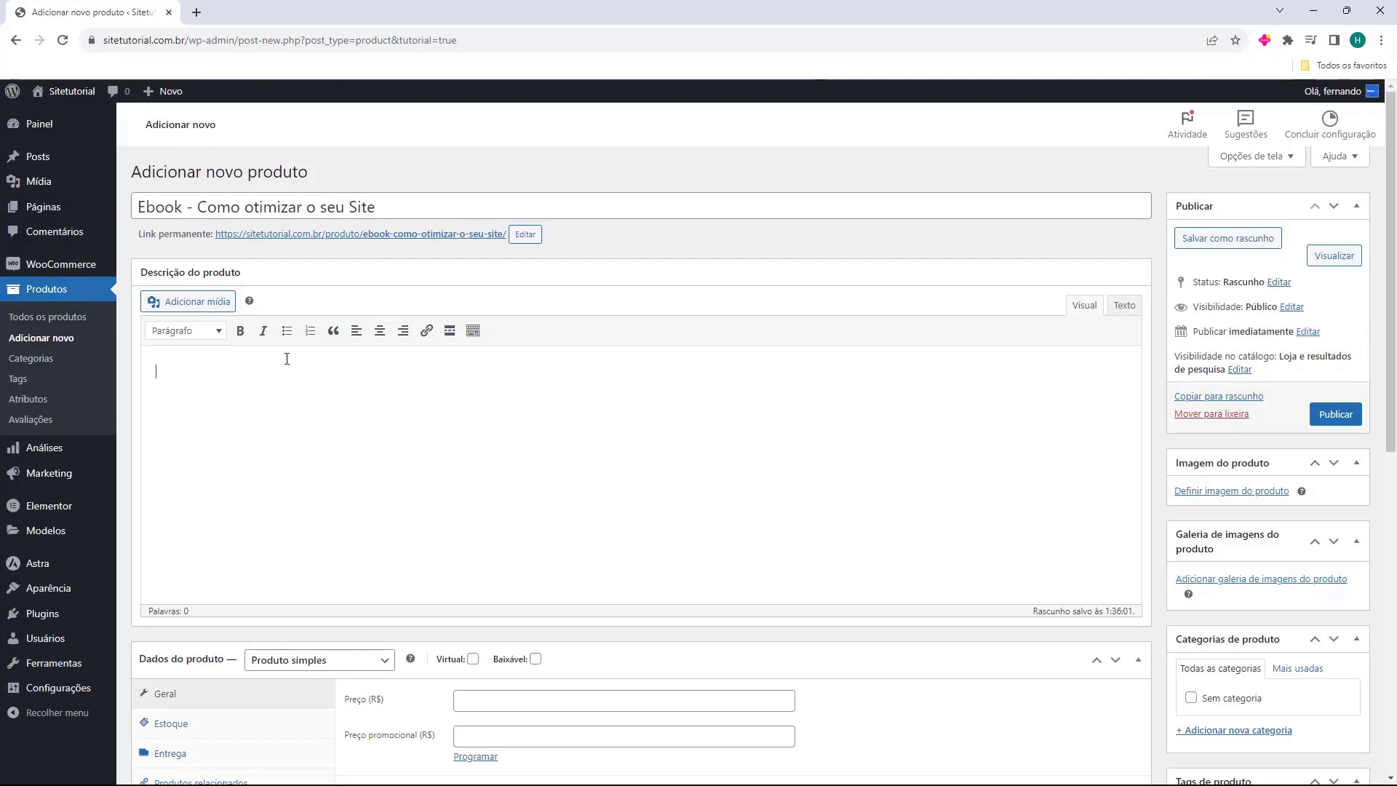
scroll(269, 356, down, 3)
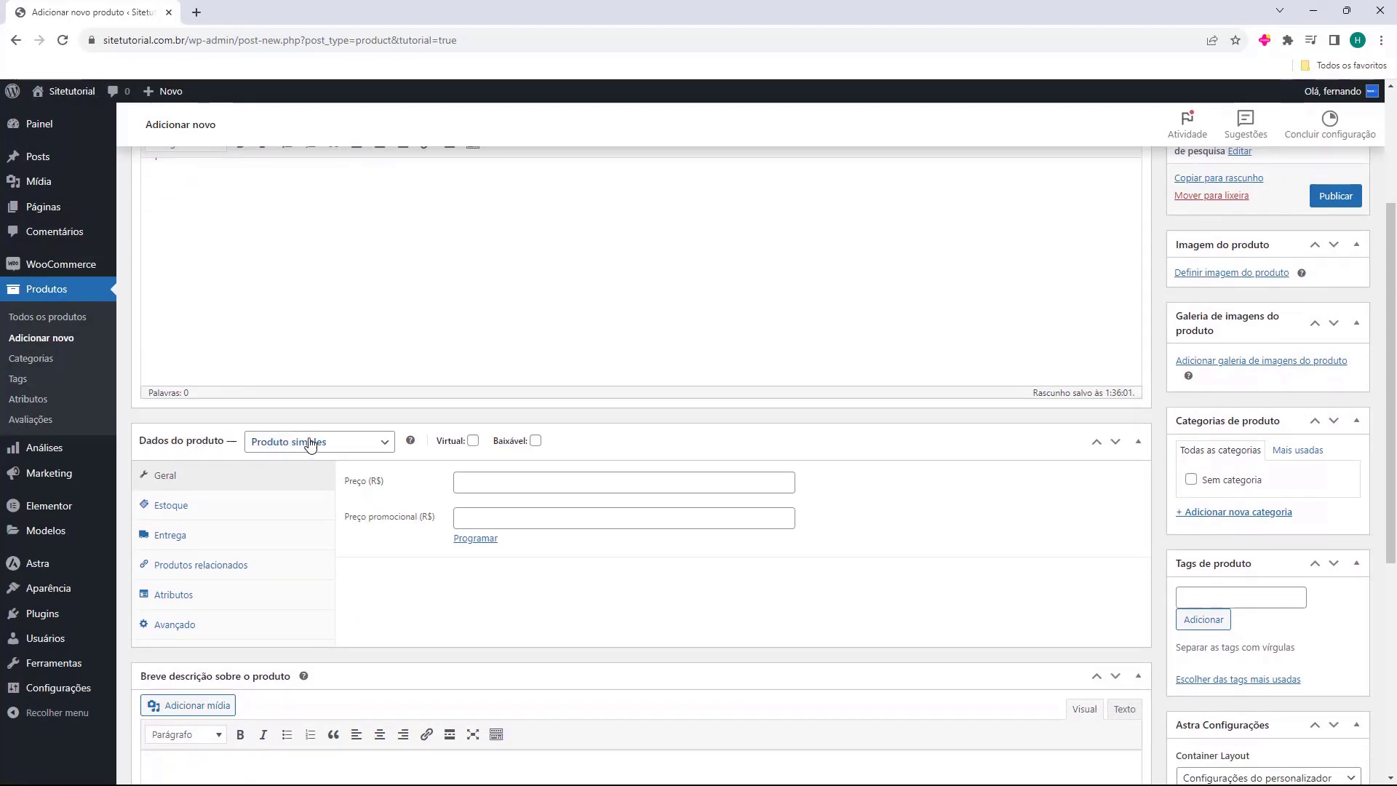
click(473, 441)
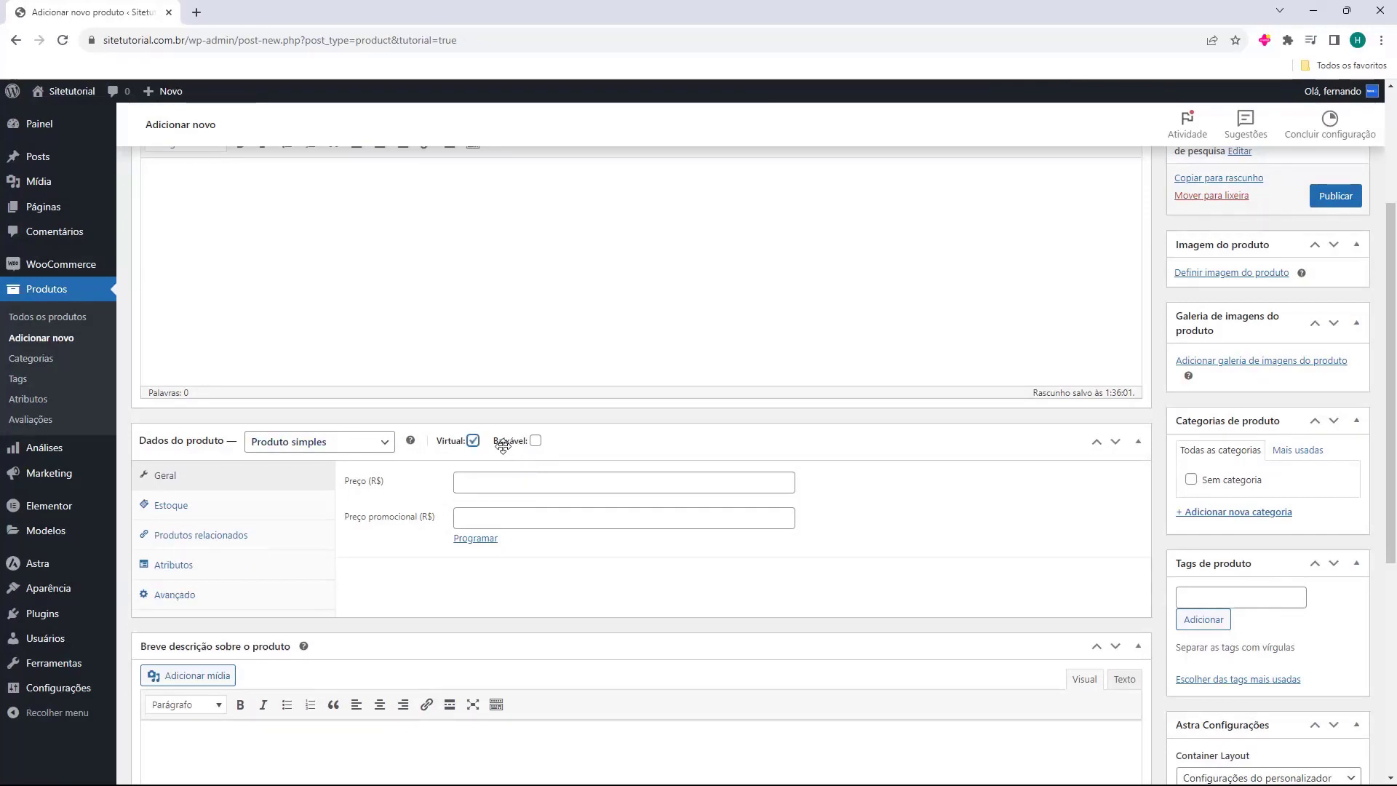
click(536, 441)
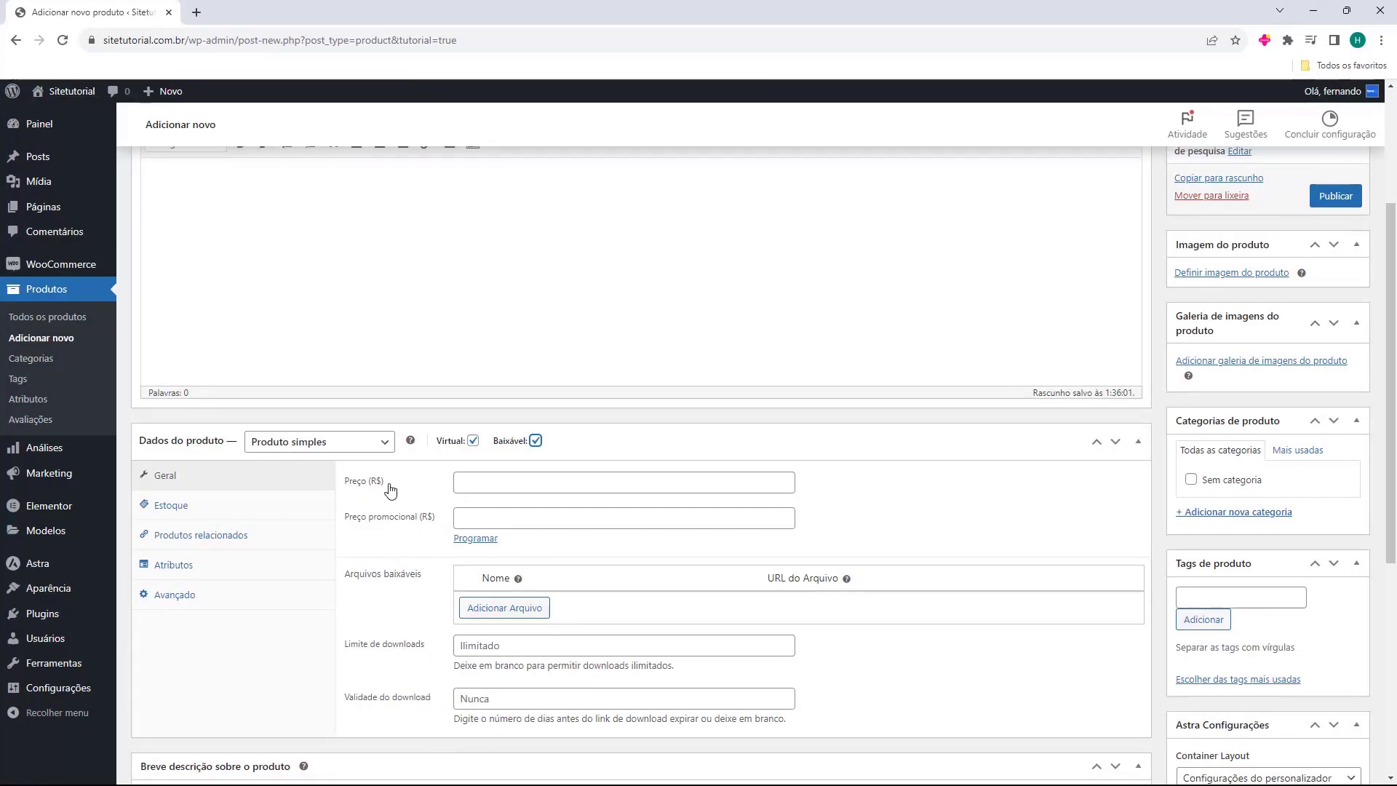
- Set the ebook's regular price to R$ 29,99
click(462, 483)
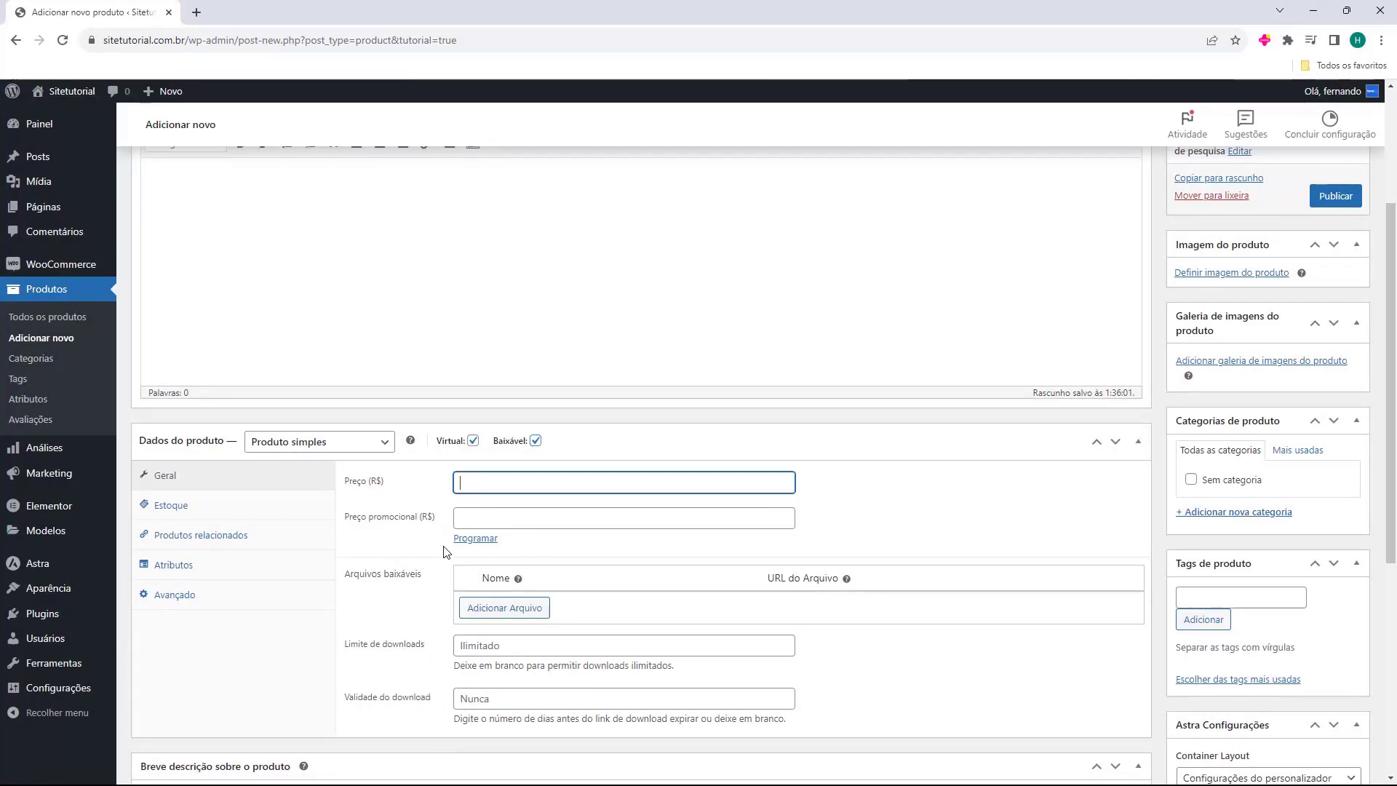
text(29,99)
click(390, 542)
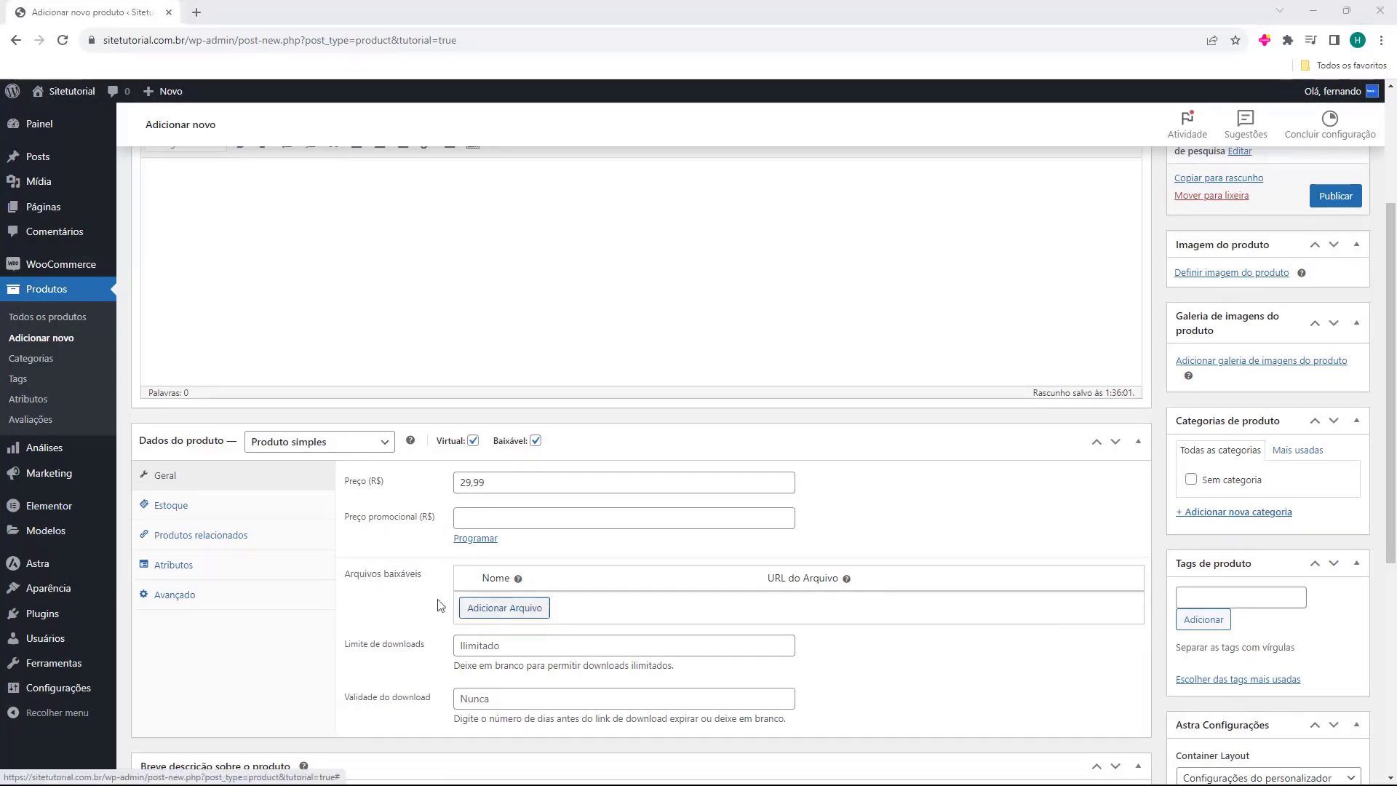
- Add a downloadable file entry and name it "Ebook - Como otimizar o seu Site", copied from the product title
click(491, 617)
click(492, 610)
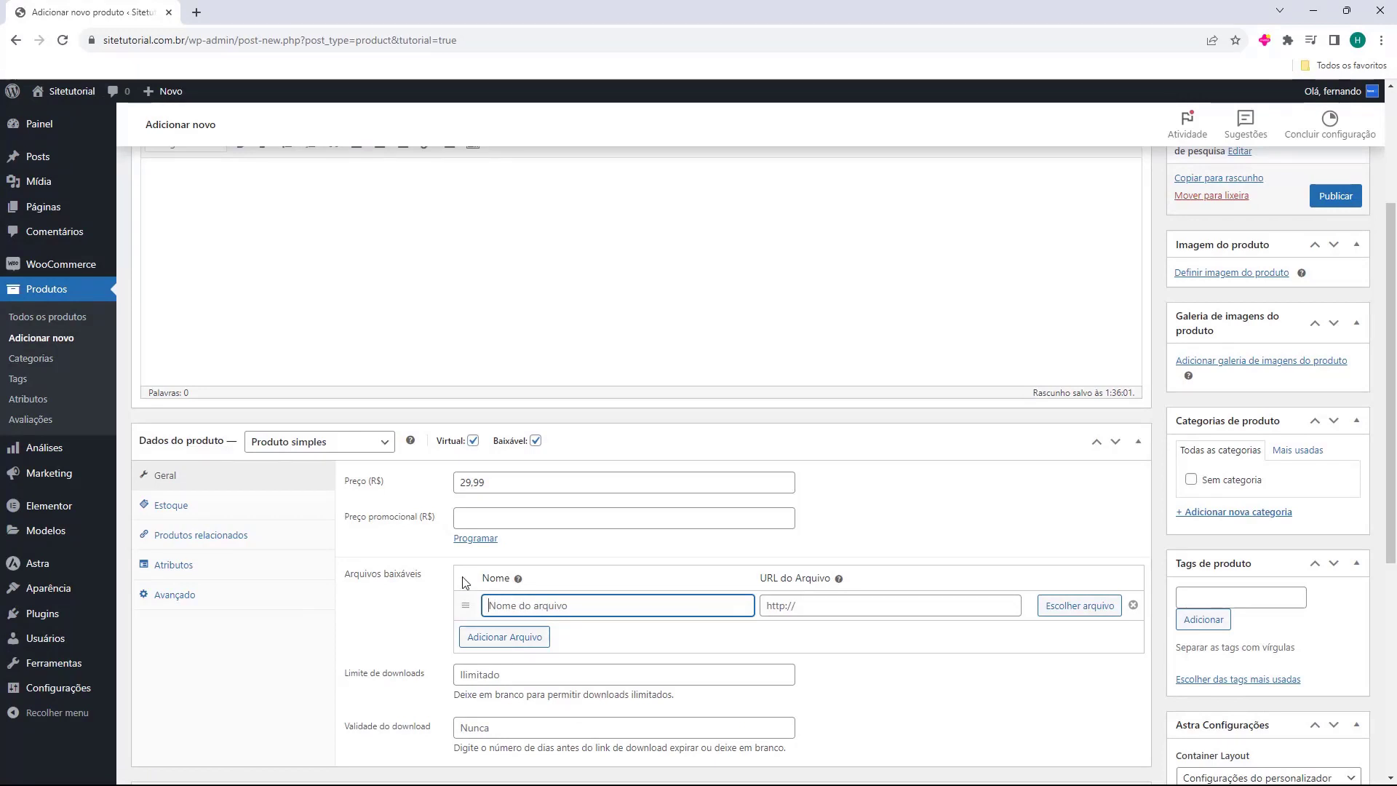
scroll(357, 348, up, 3)
triple_click(277, 207)
key(ctrl+c)
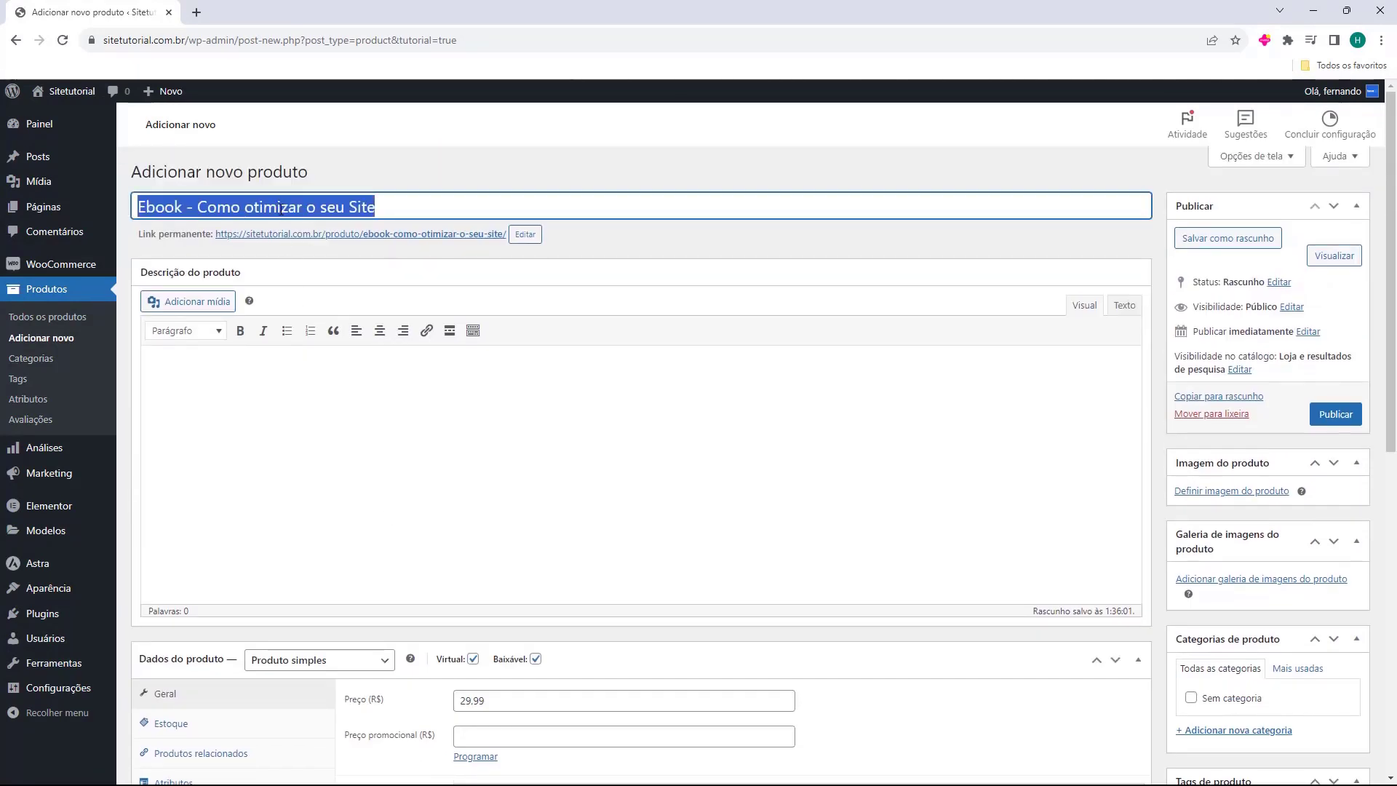
scroll(443, 468, down, 2)
click(509, 677)
key(ctrl+v)
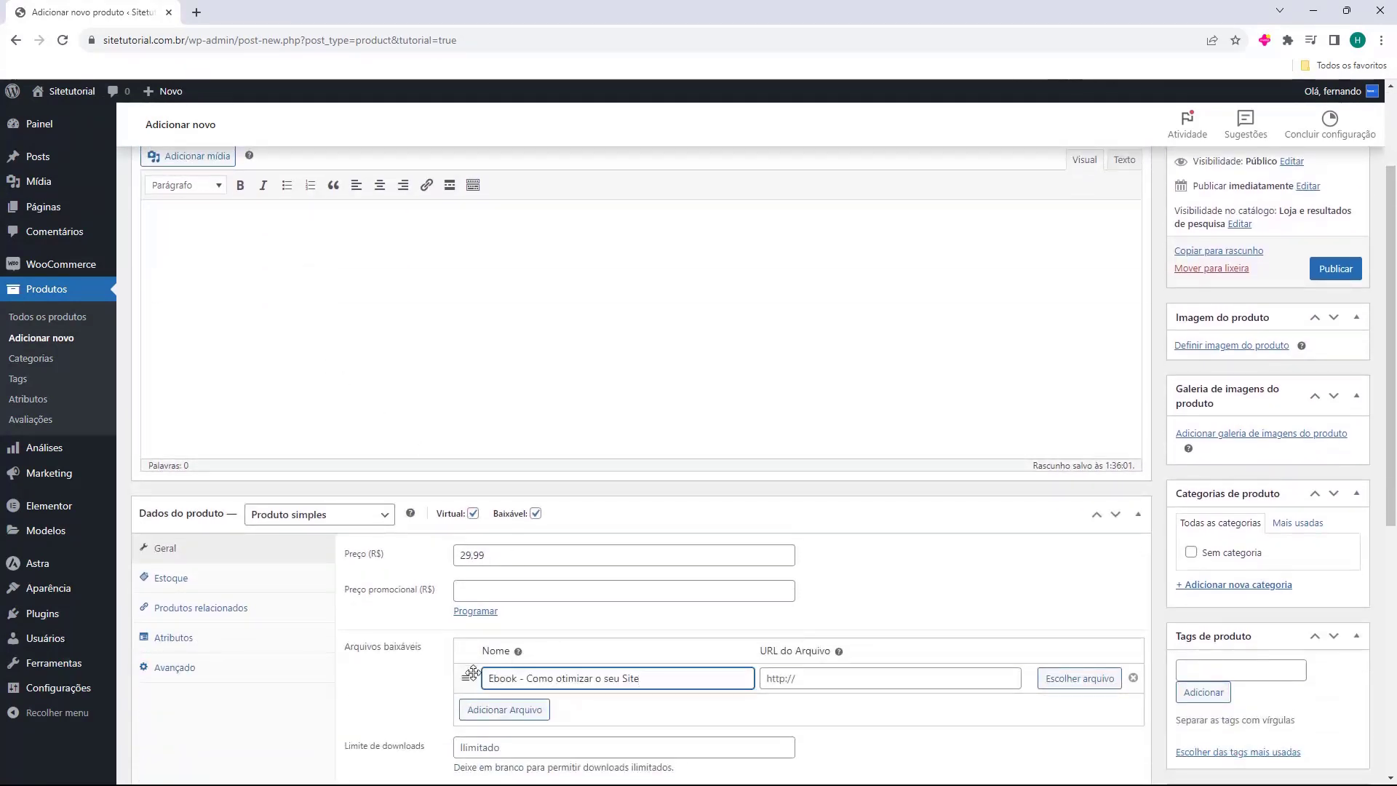
scroll(764, 625, down, 1)
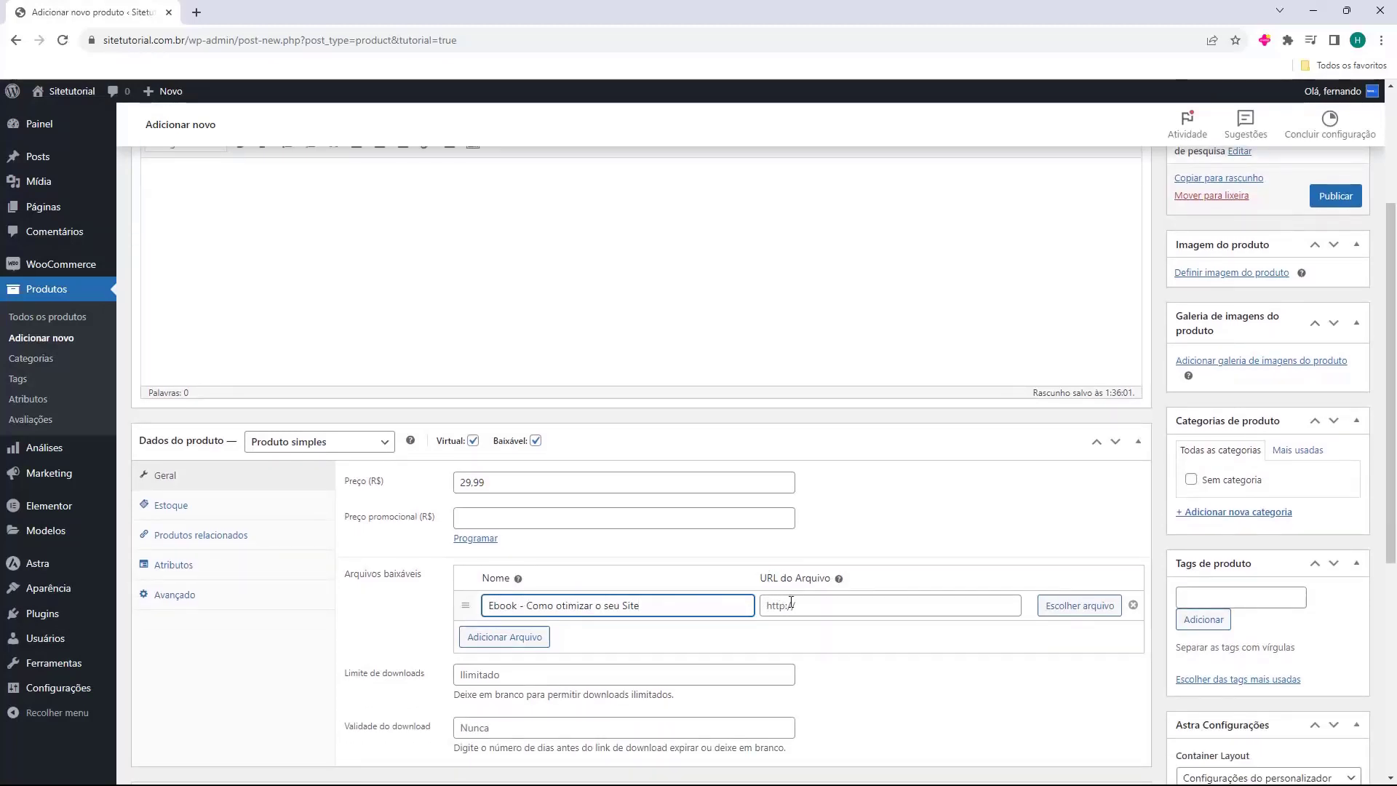
- Upload the "Ebook - Como otimizar o seu site" PDF and insert its URL into the downloadable file entry
click(1075, 616)
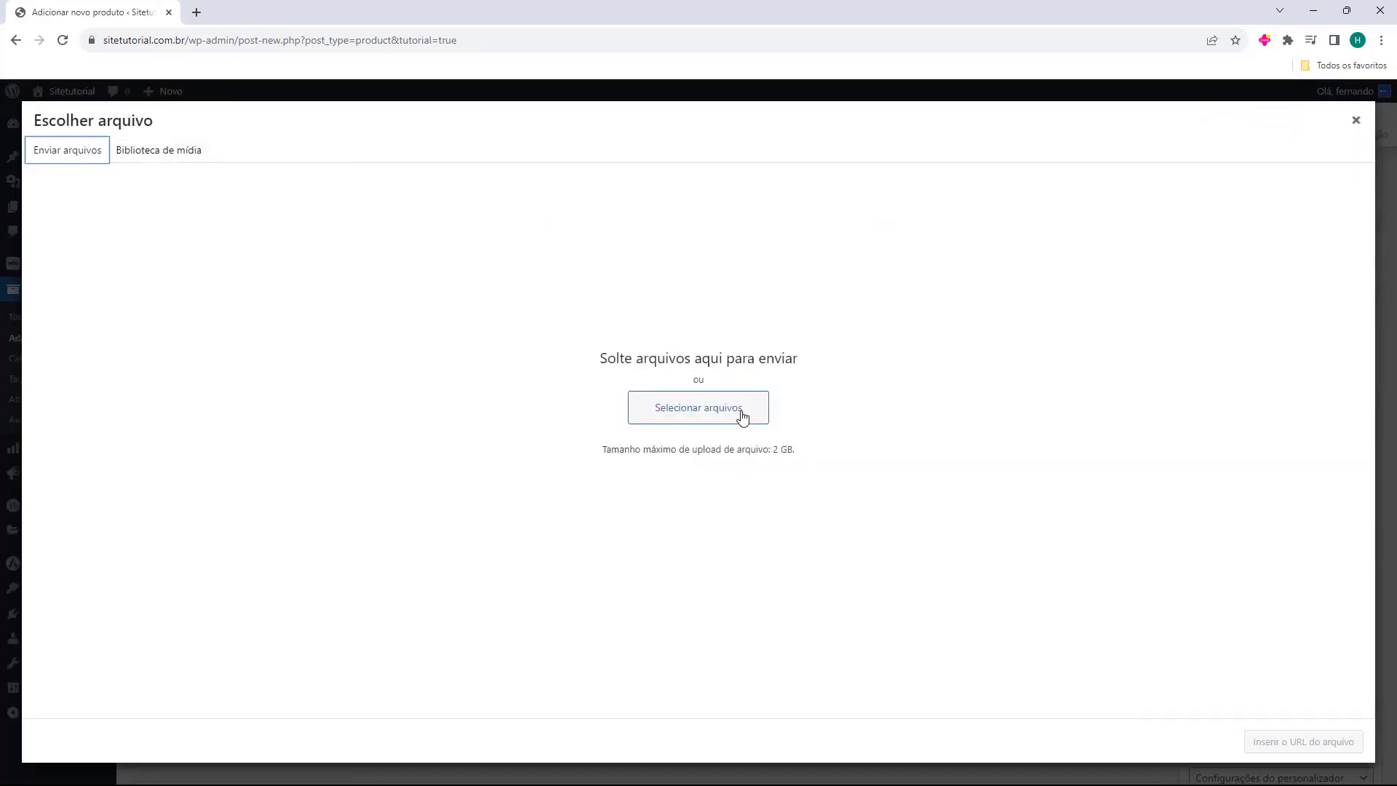
click(655, 400)
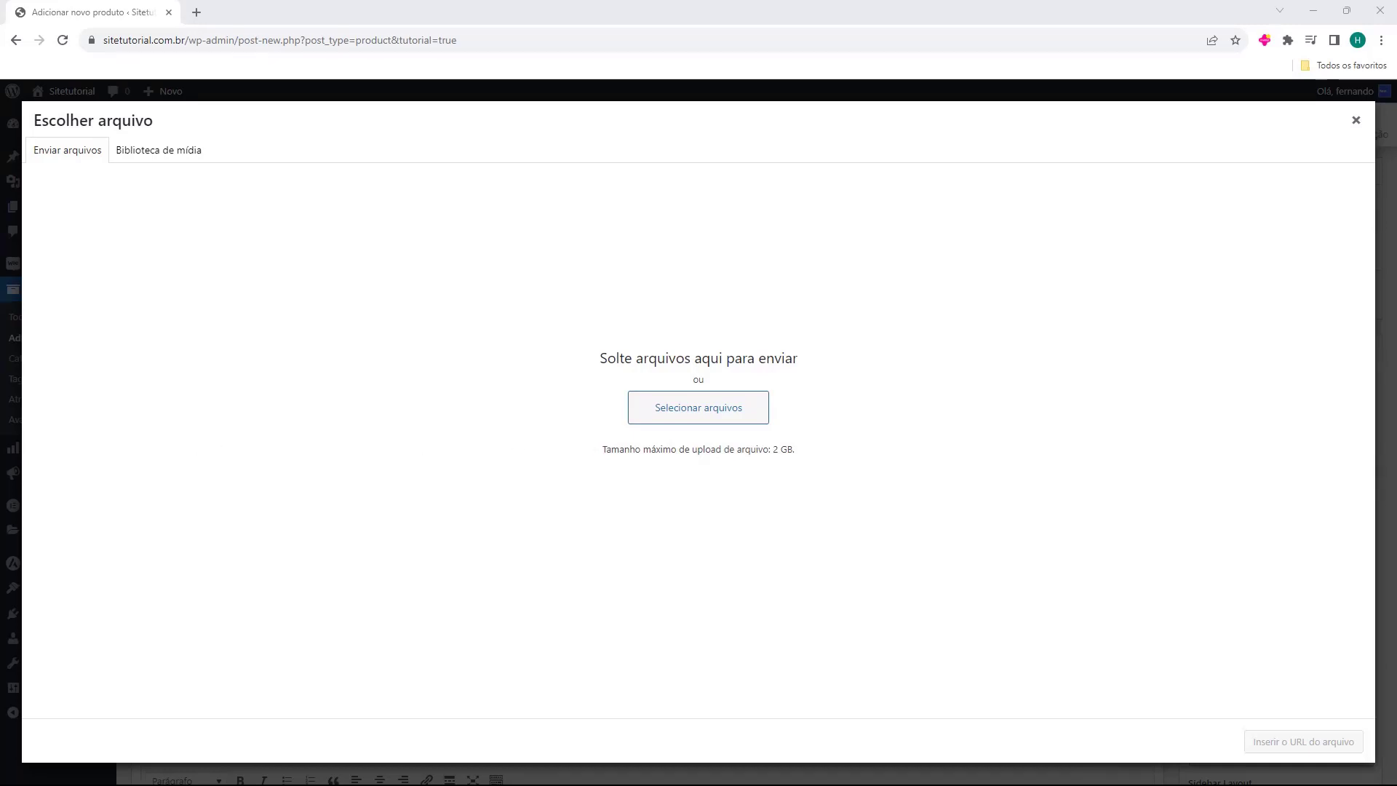
drag(1, 428, 574, 358)
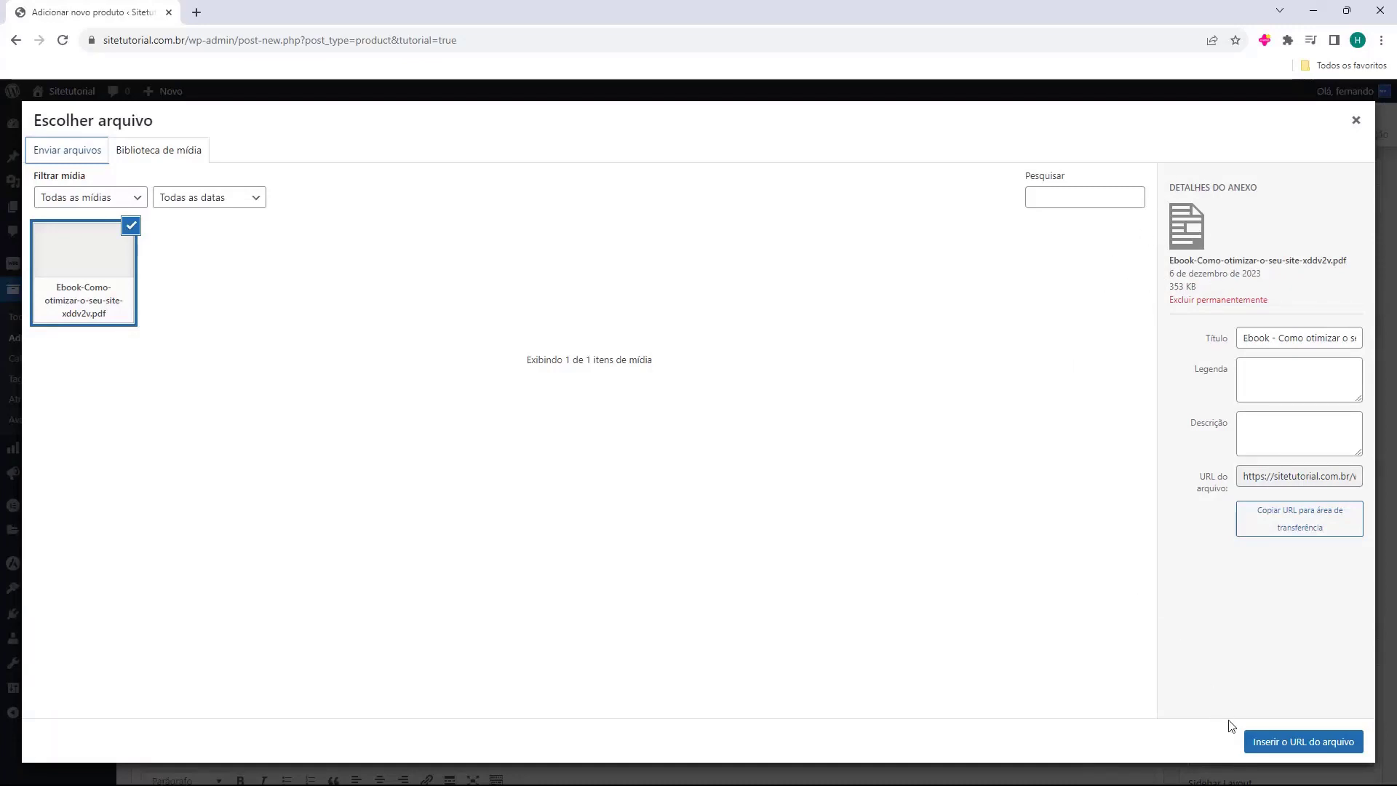
click(1263, 750)
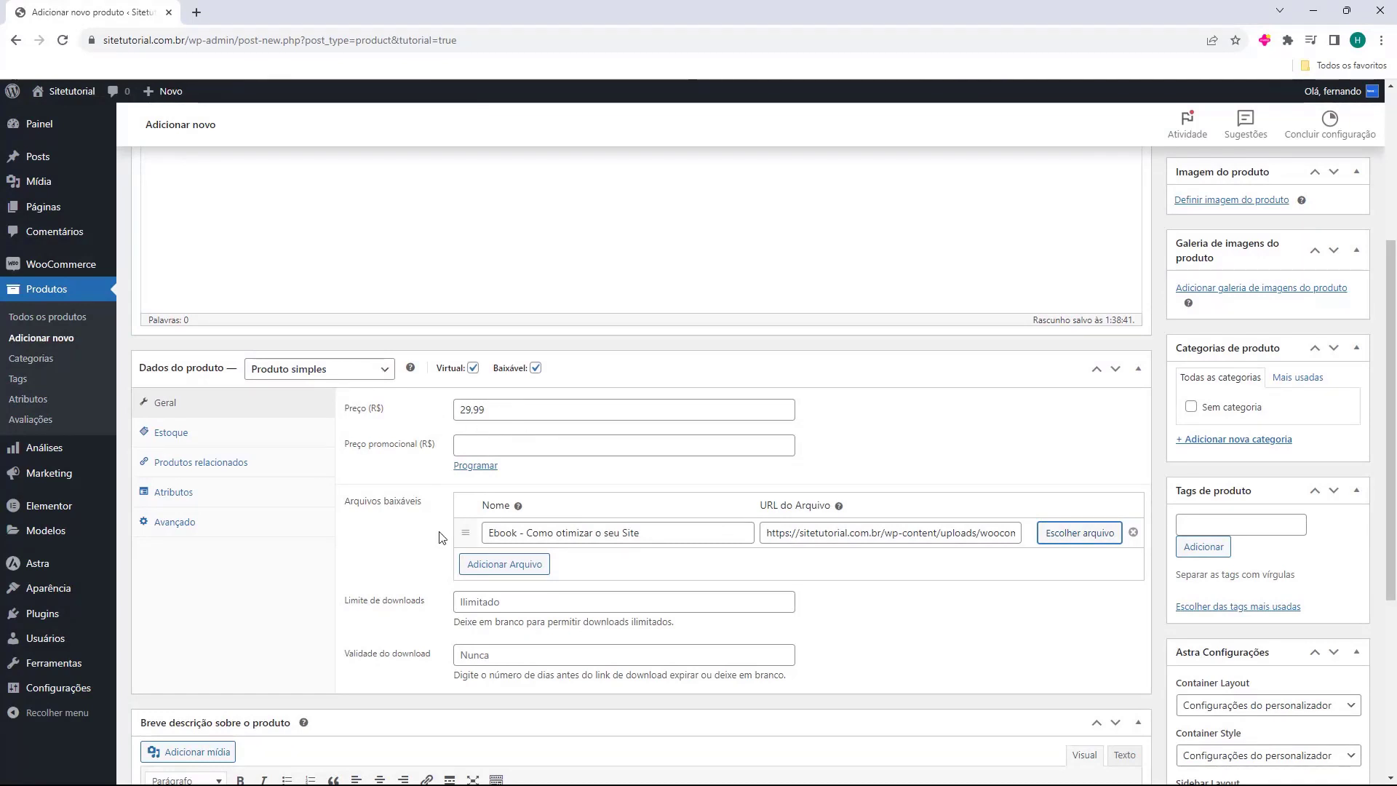
drag(486, 533, 611, 550)
drag(792, 533, 980, 553)
click(409, 553)
- Try download limits of 1 and 5 for the ebook, and clear the limit again
click(461, 603)
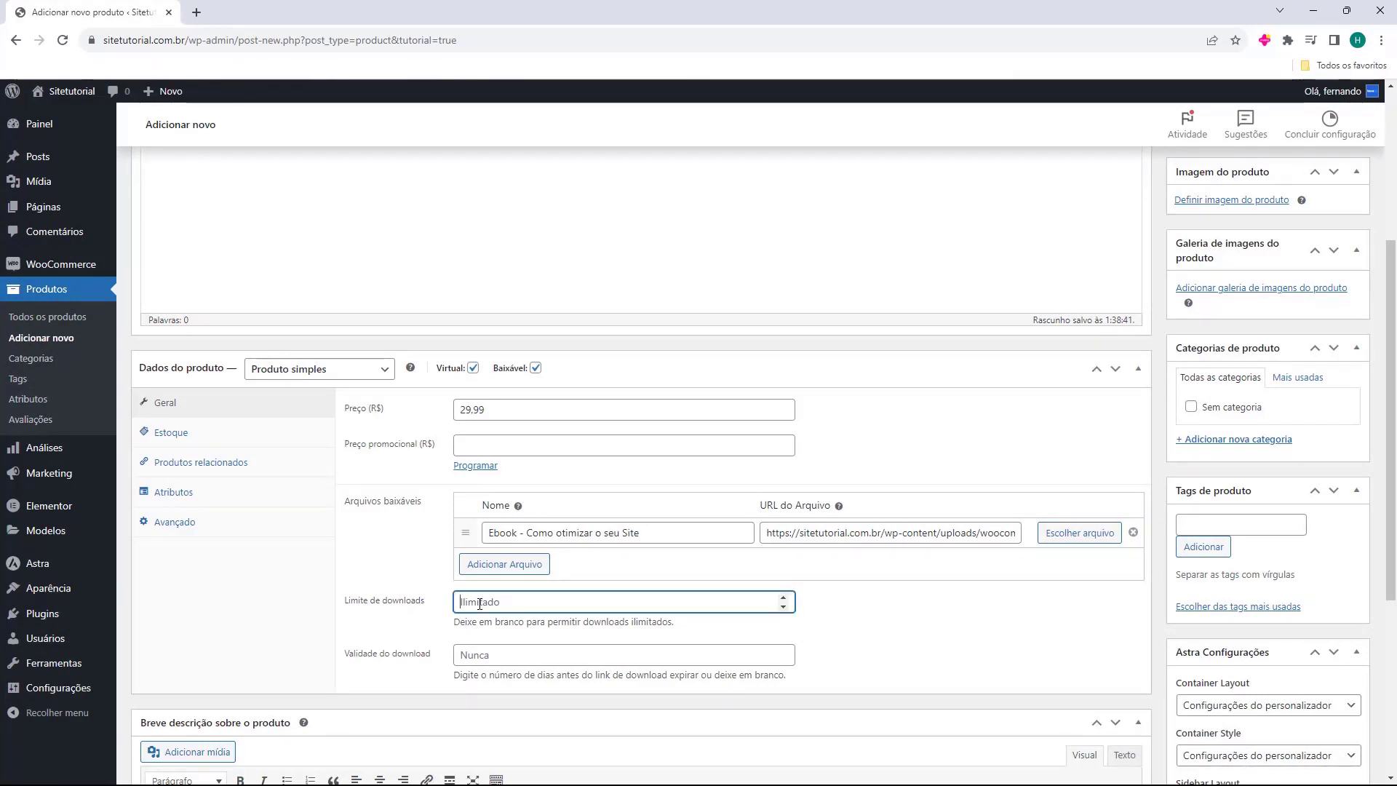
click(404, 573)
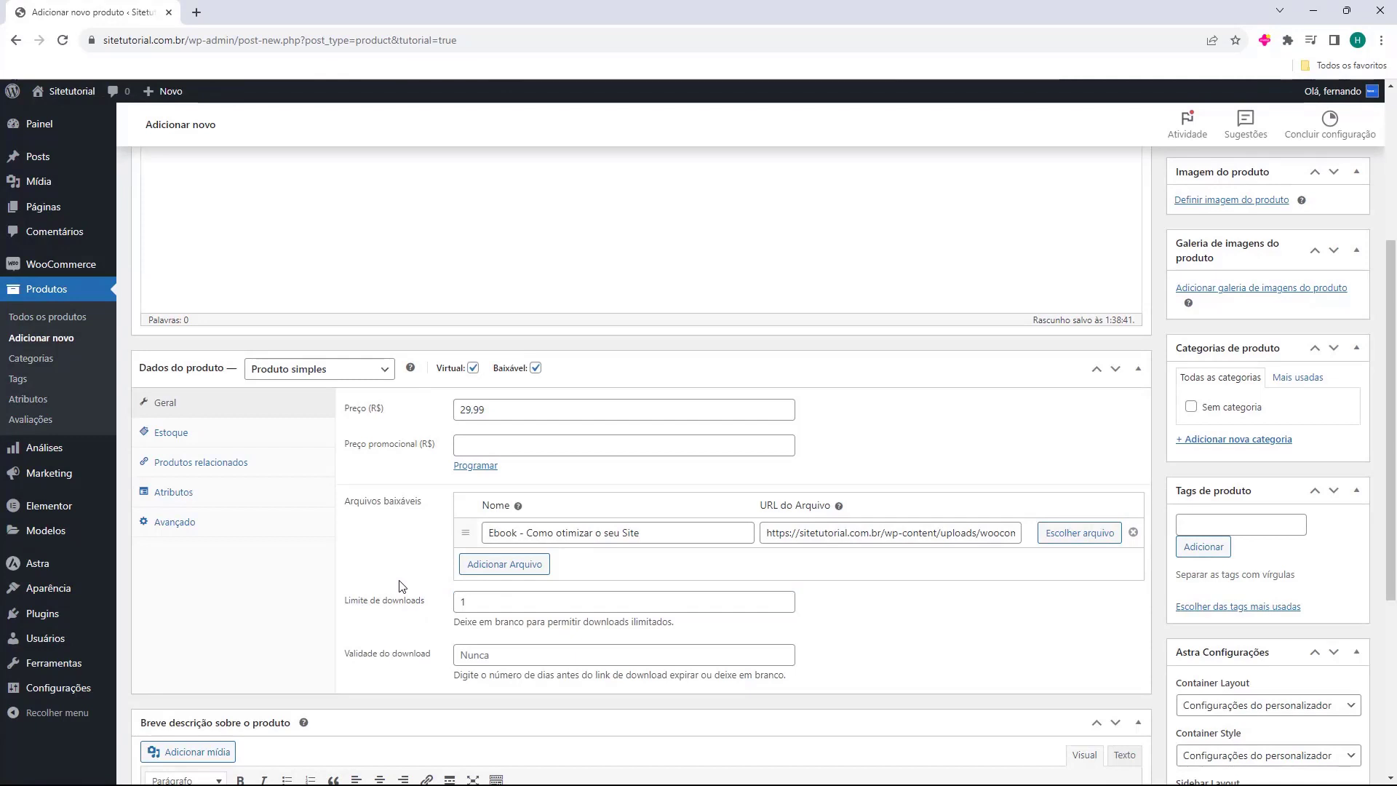
double_click(455, 605)
text(5)
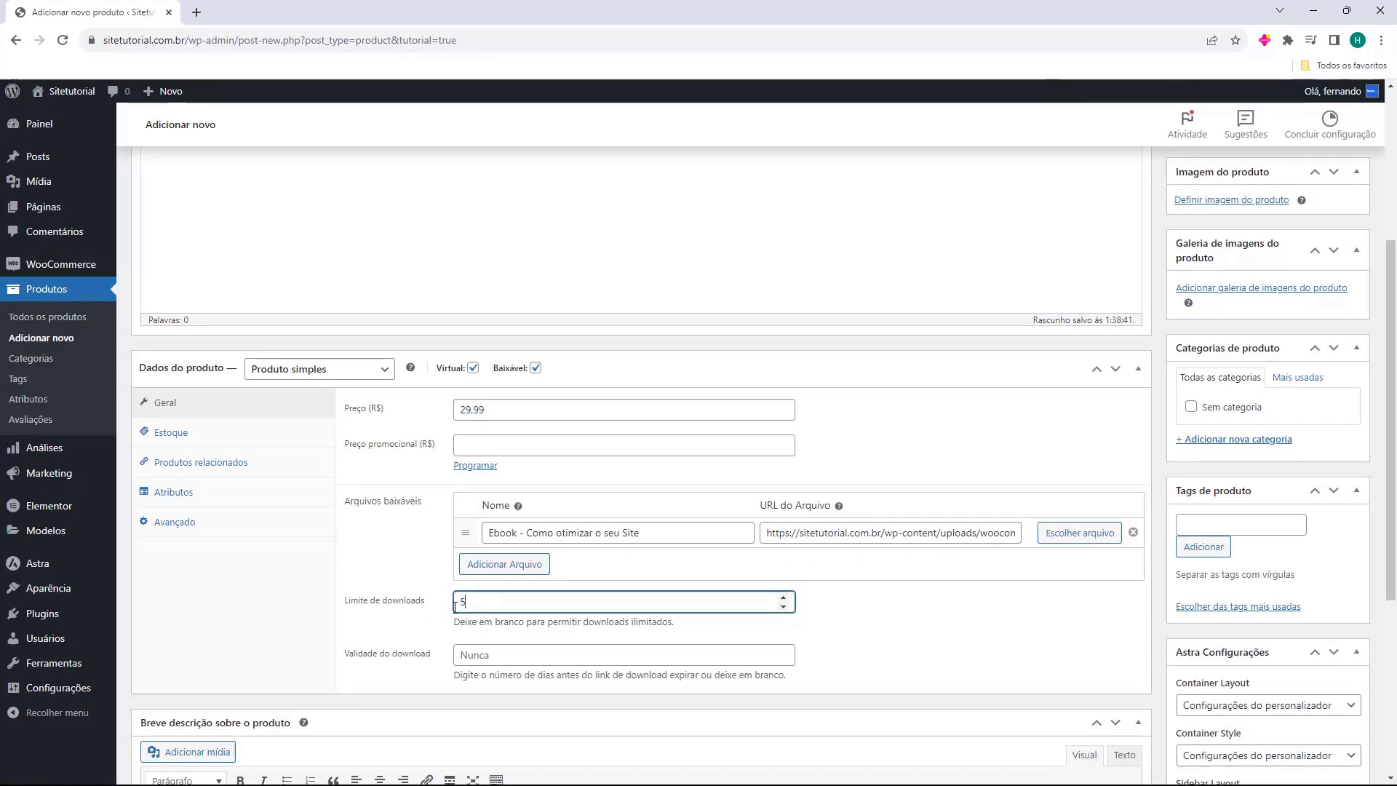
click(406, 592)
double_click(472, 602)
key(BackSpace)
click(370, 551)
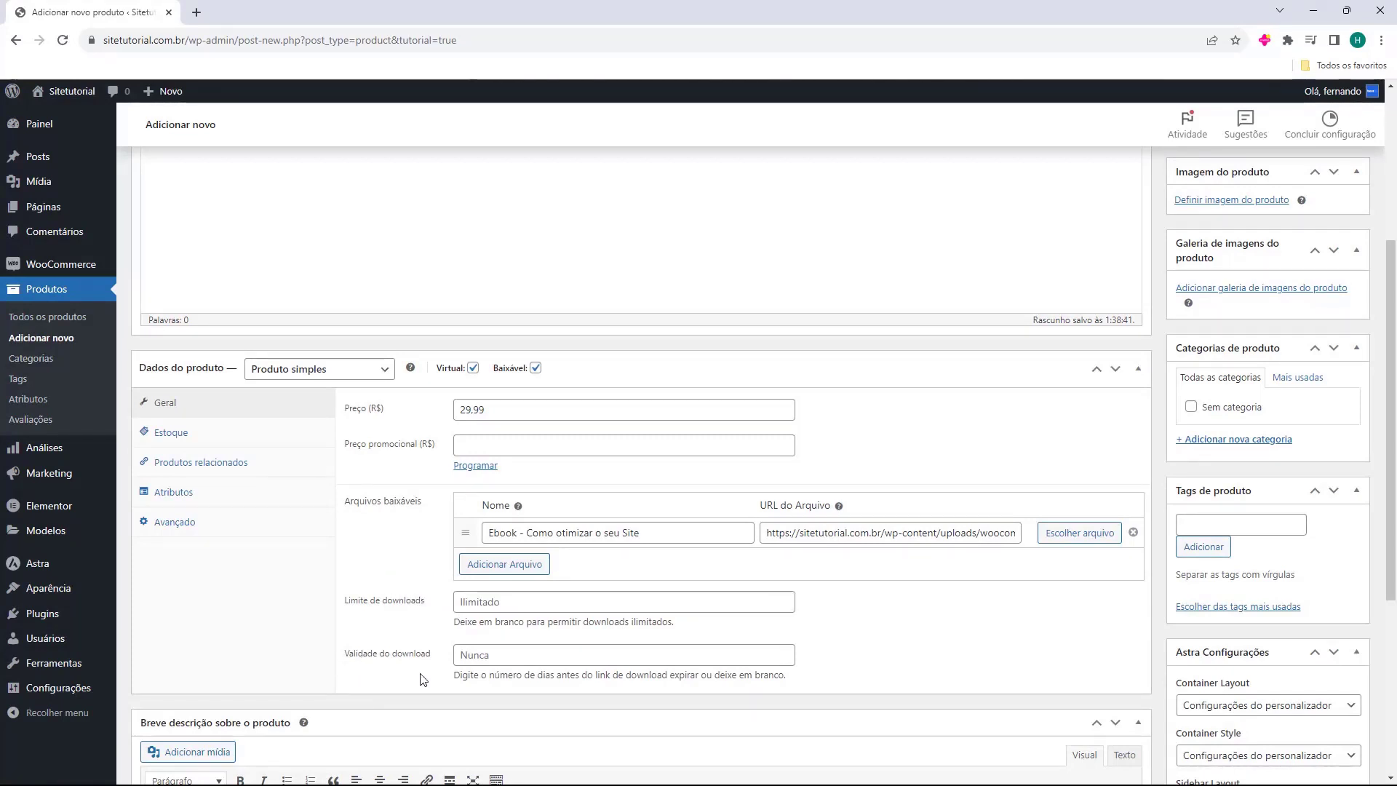
- Try a download validity of 30 days for the ebook, and clear the value again
click(680, 654)
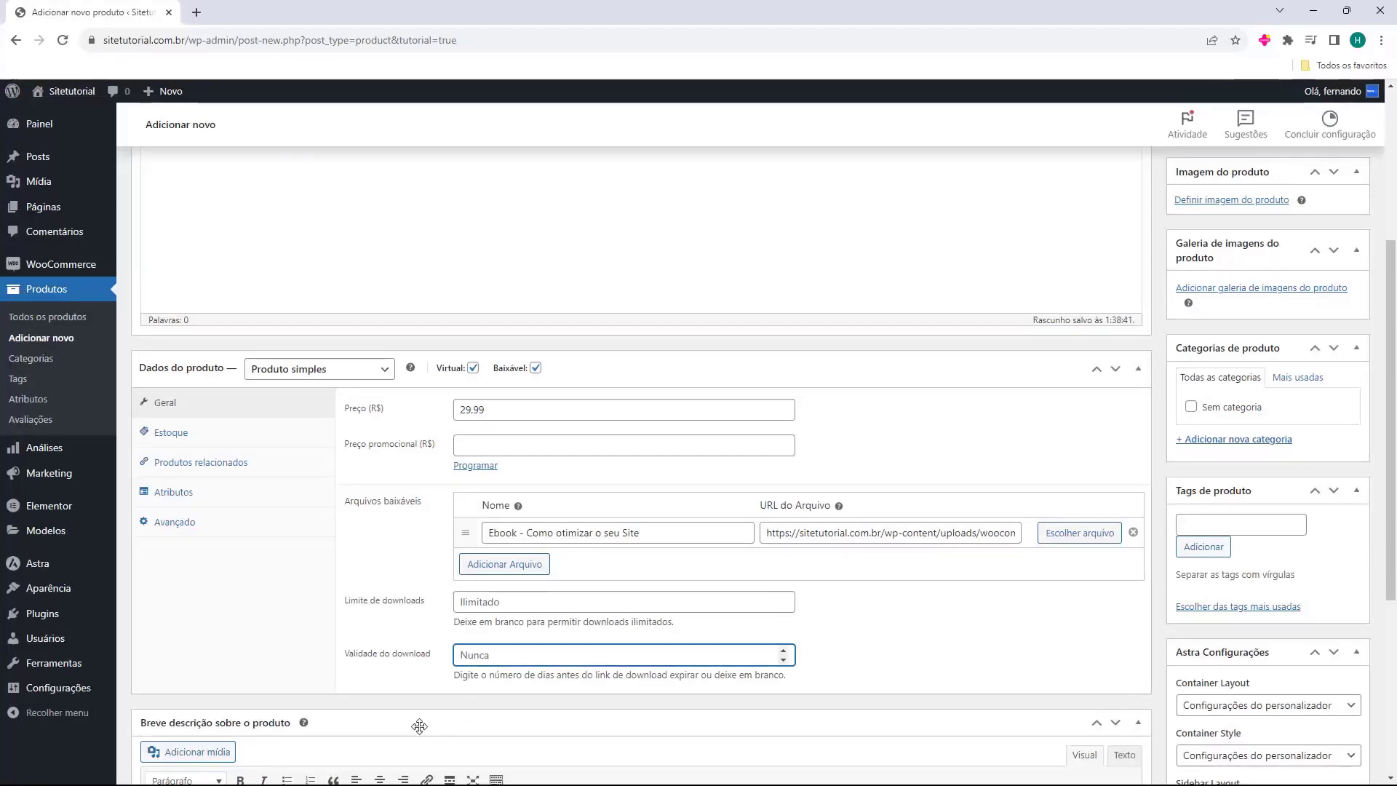
text(30)
click(367, 673)
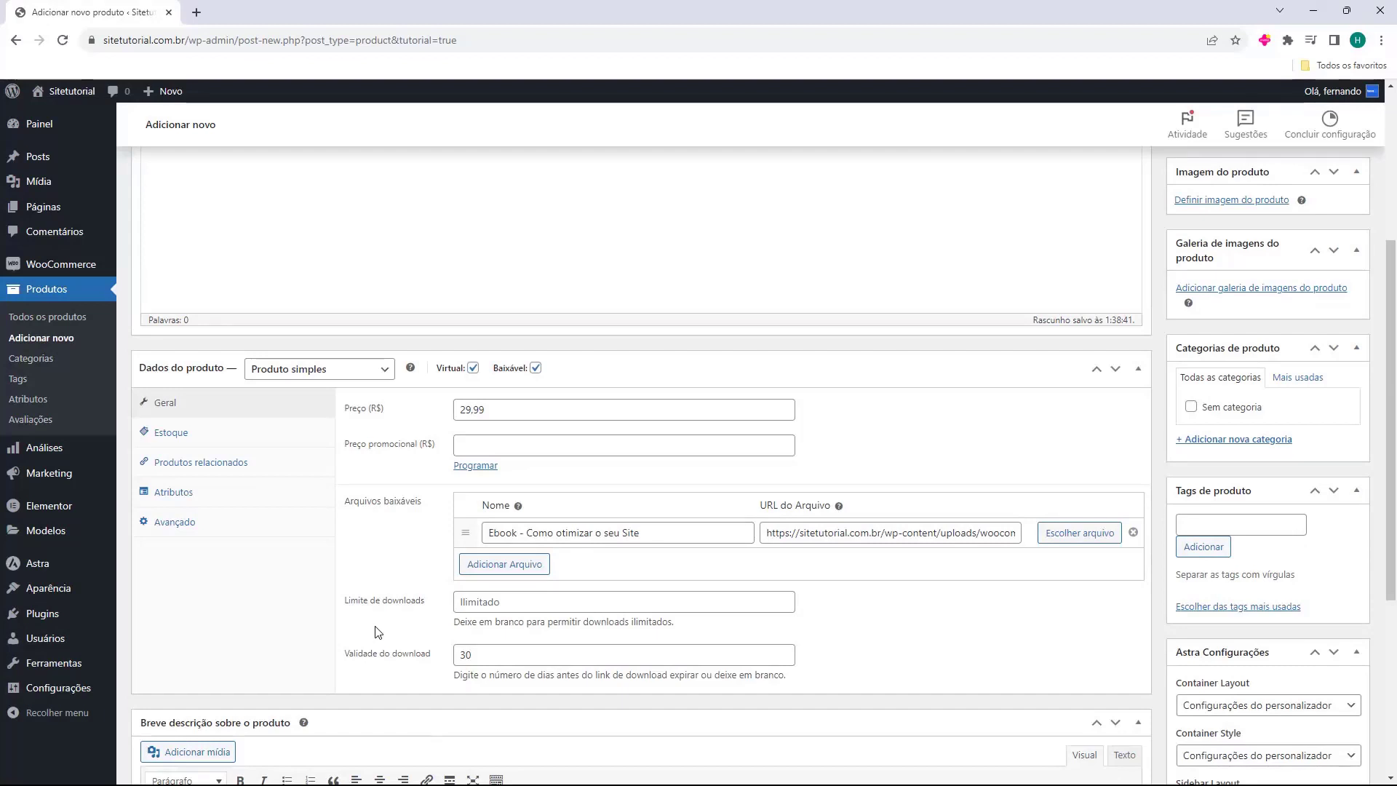
click(461, 658)
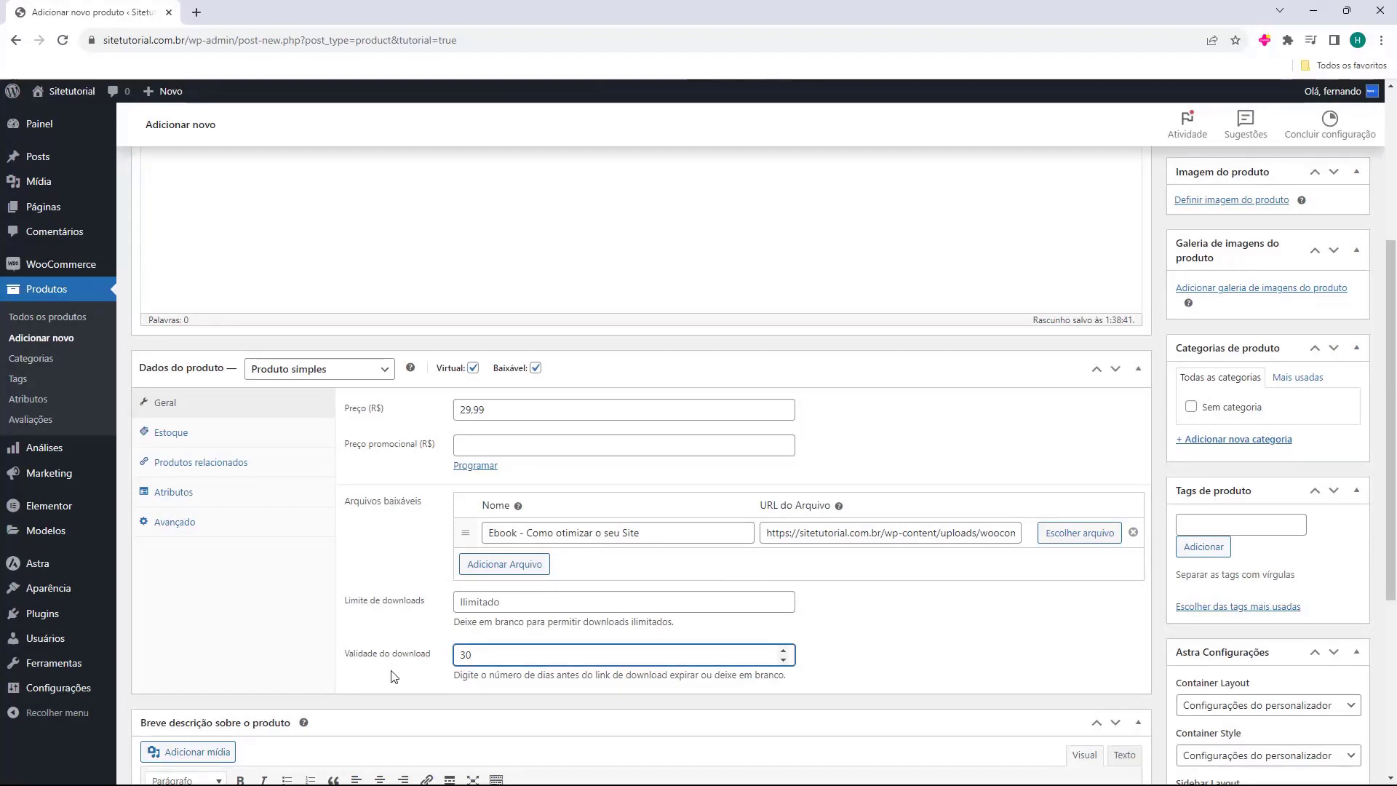
key(ctrl+a)
key(BackSpace)
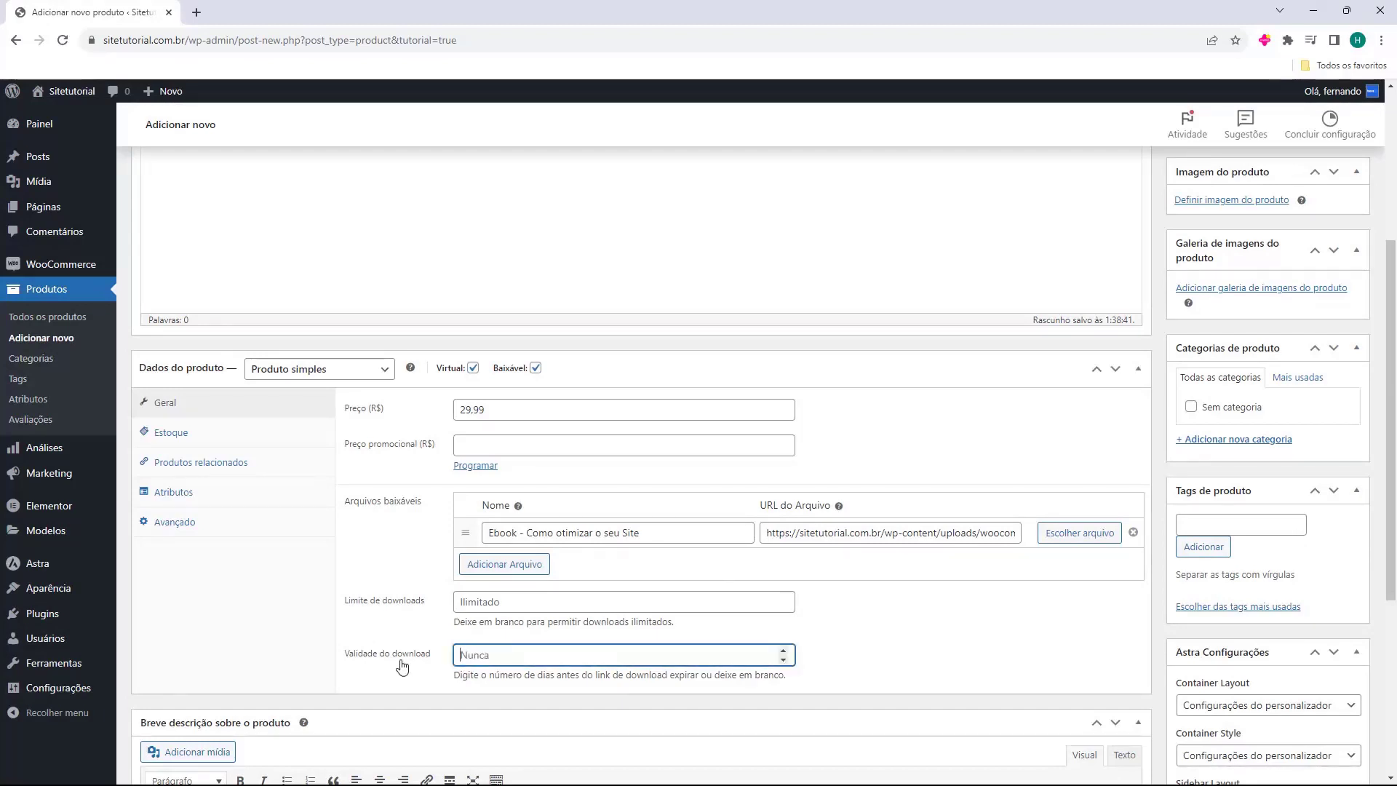
click(419, 678)
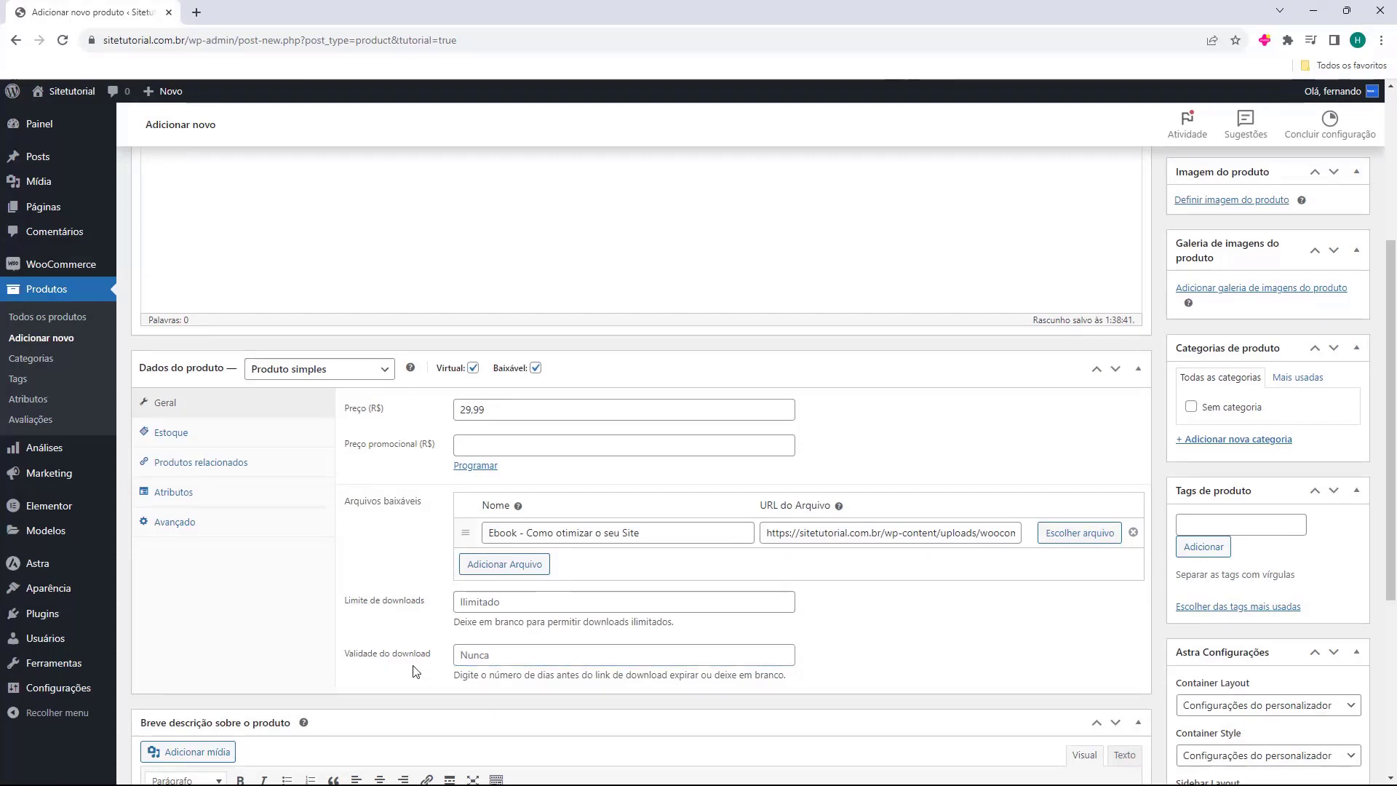
- Upload the book cover picture "1.png" and set it as the product image
scroll(418, 673, up, 4)
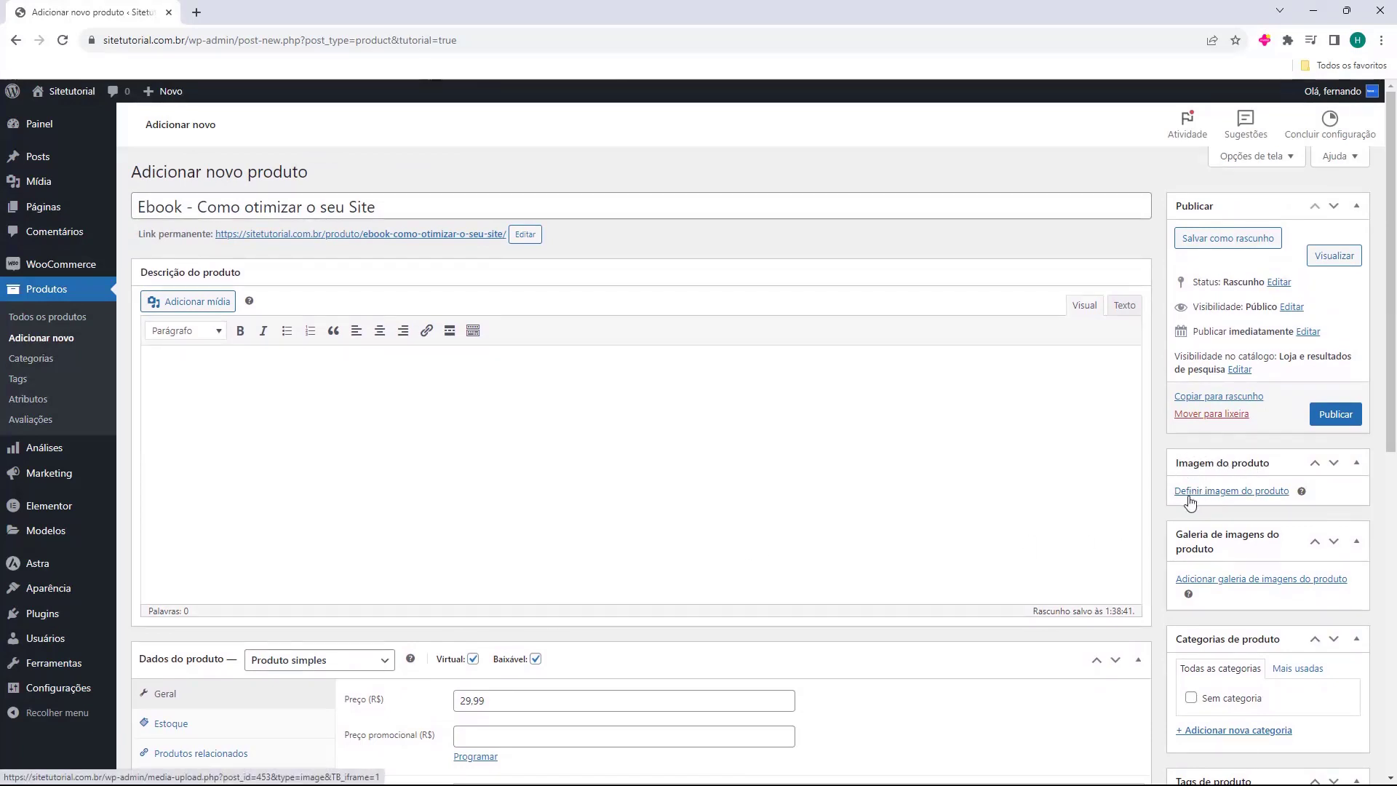
click(1215, 492)
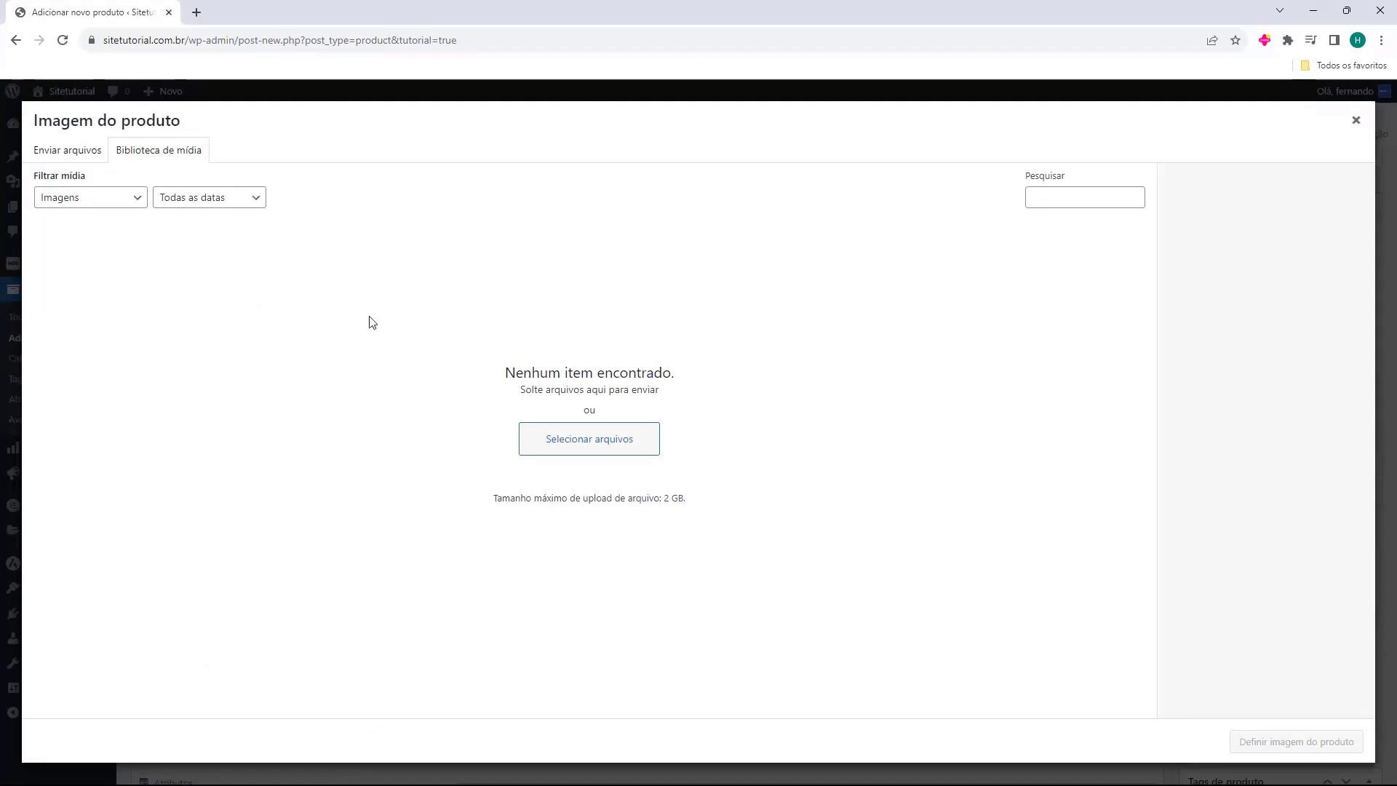
drag(0, 369, 449, 383)
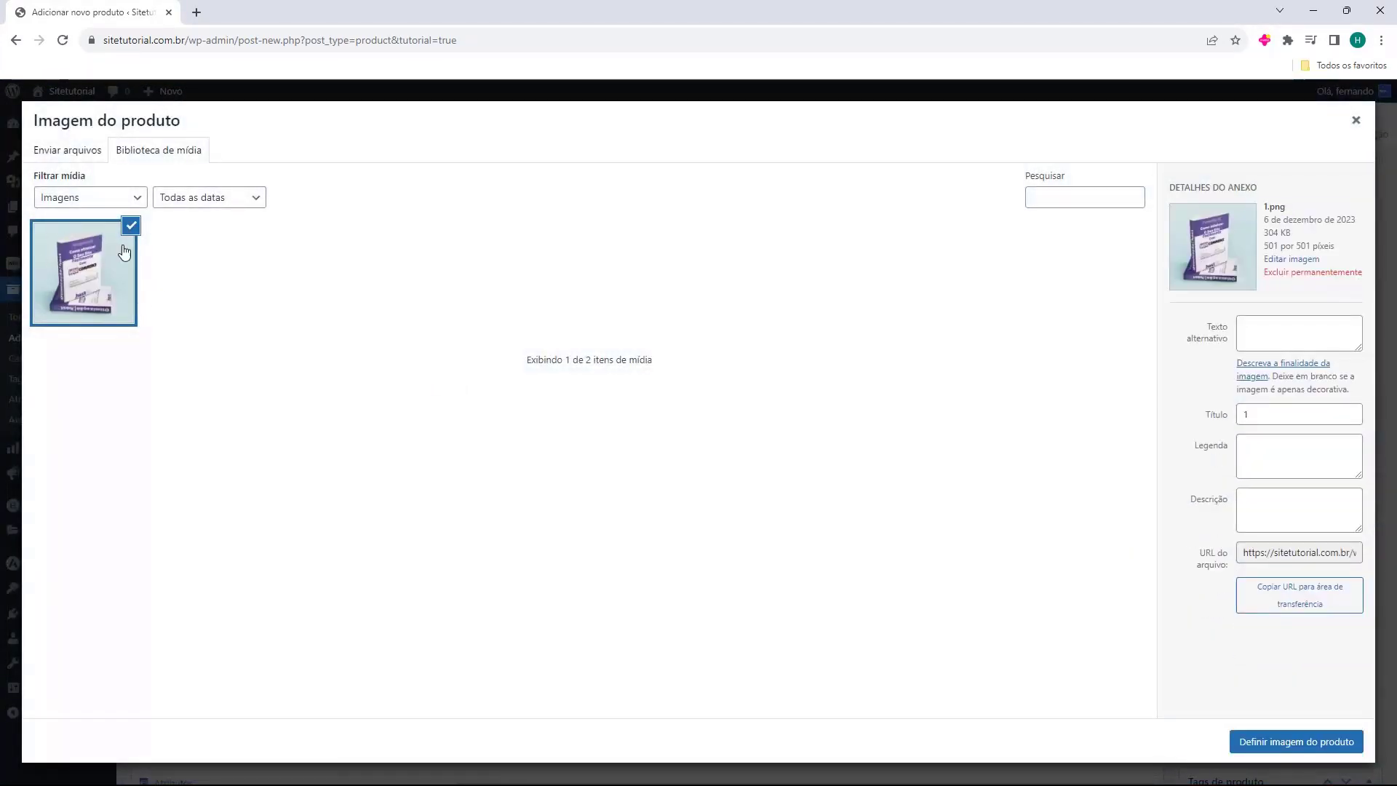
click(1269, 742)
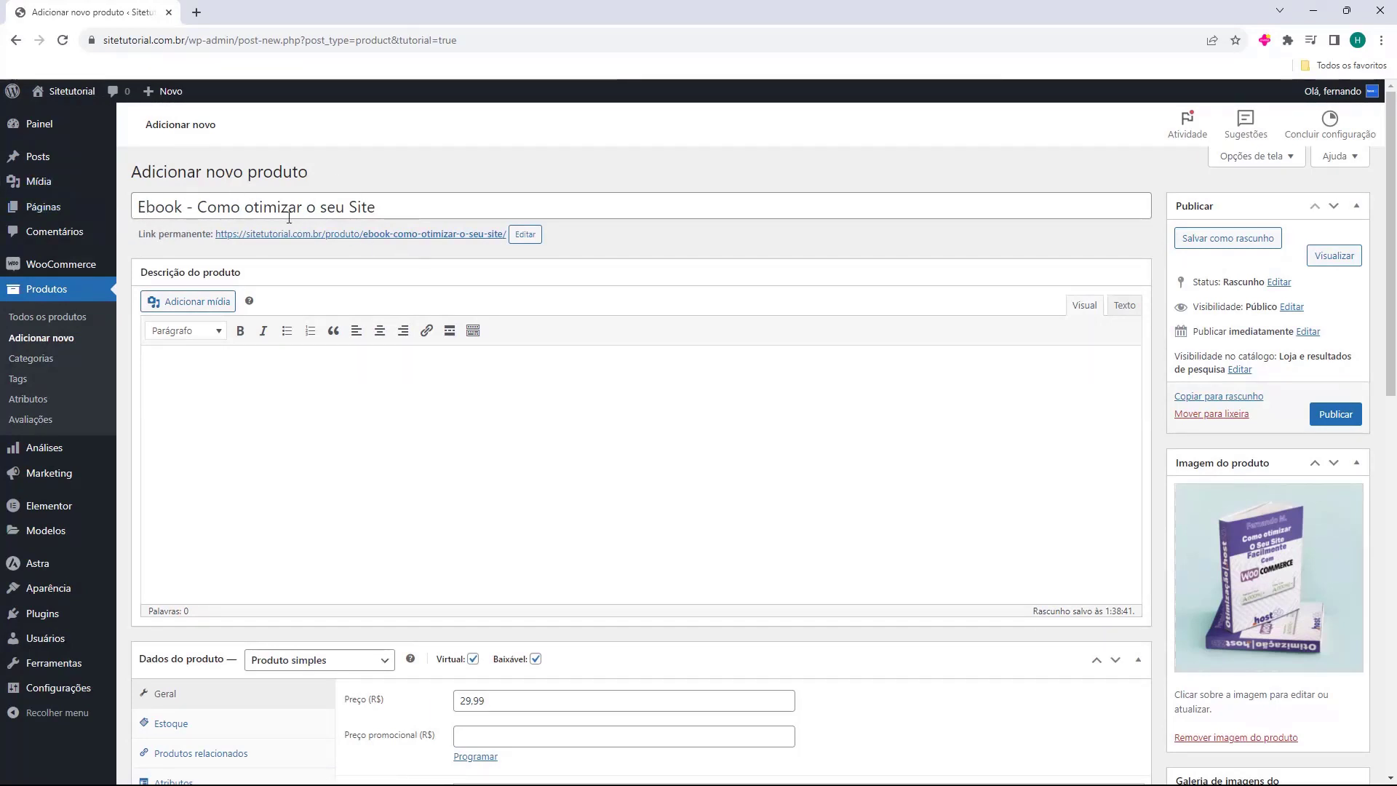
- Review the ebook's product data and publish the product
scroll(374, 187, down, 4)
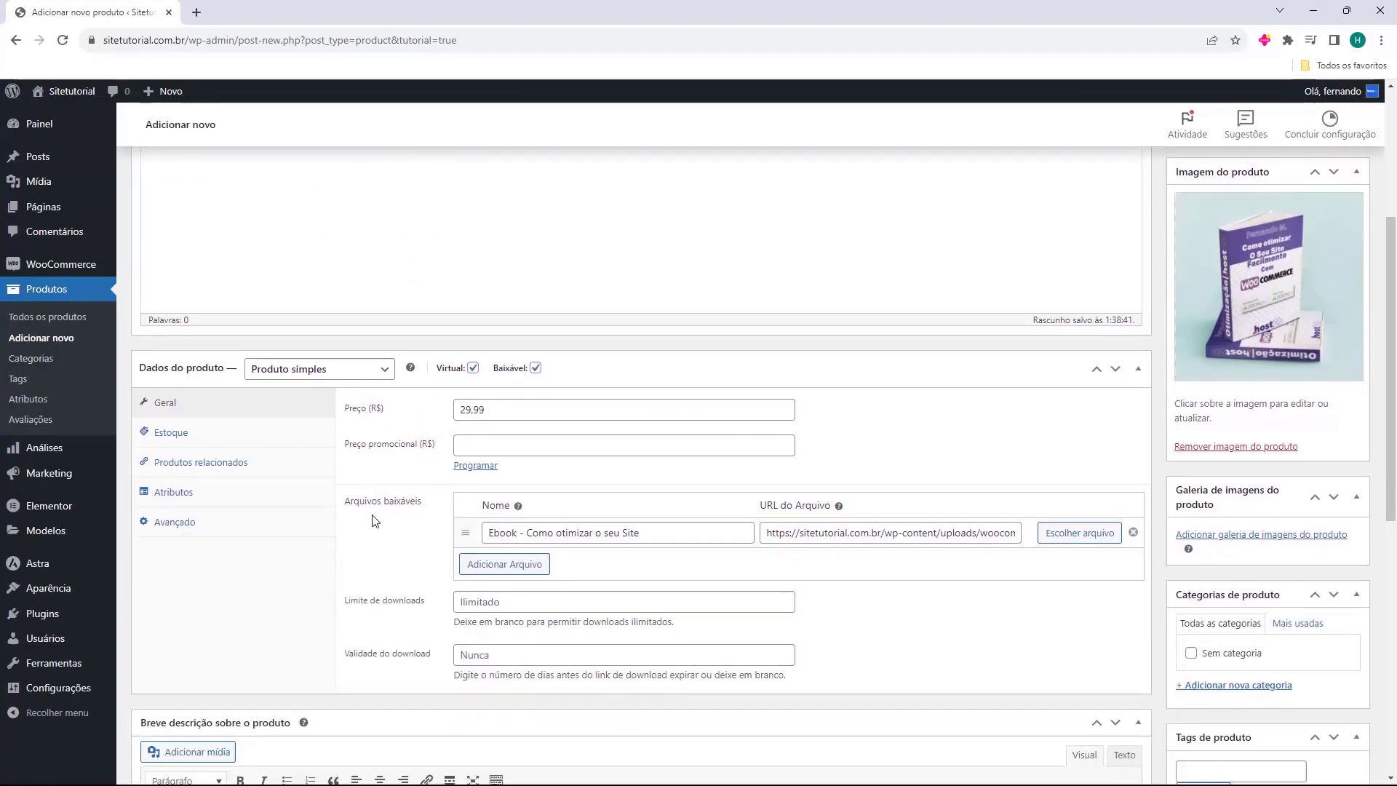
scroll(388, 518, down, 4)
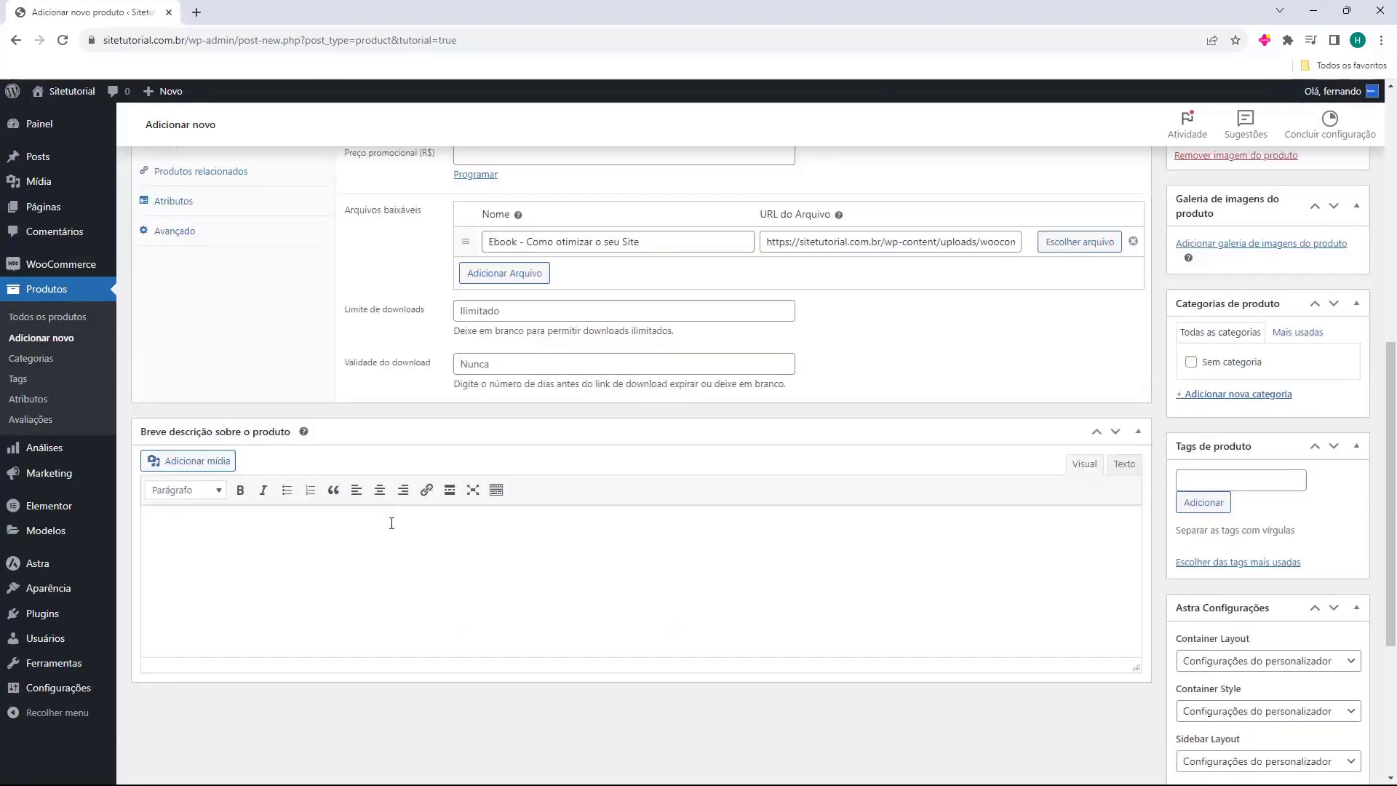
scroll(800, 499, up, 8)
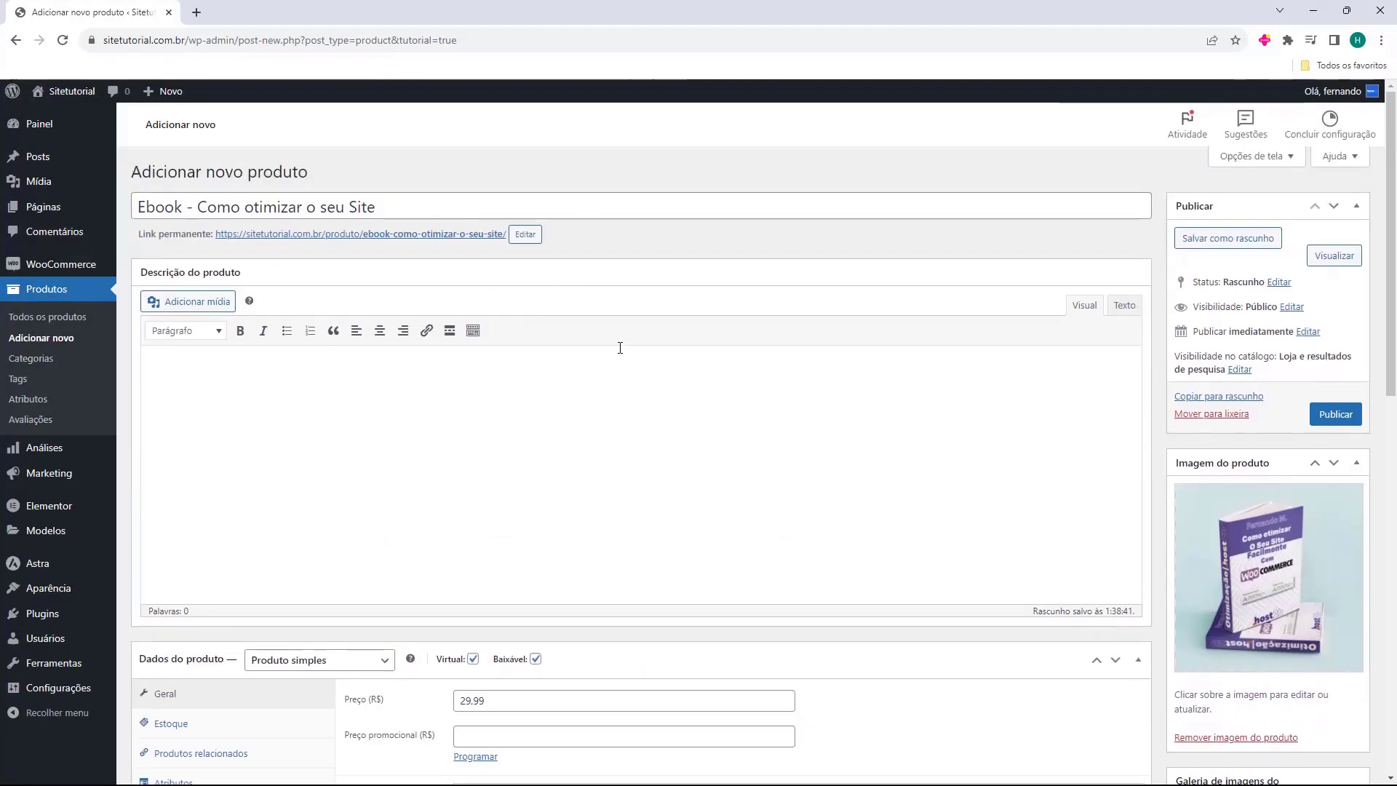
click(1334, 414)
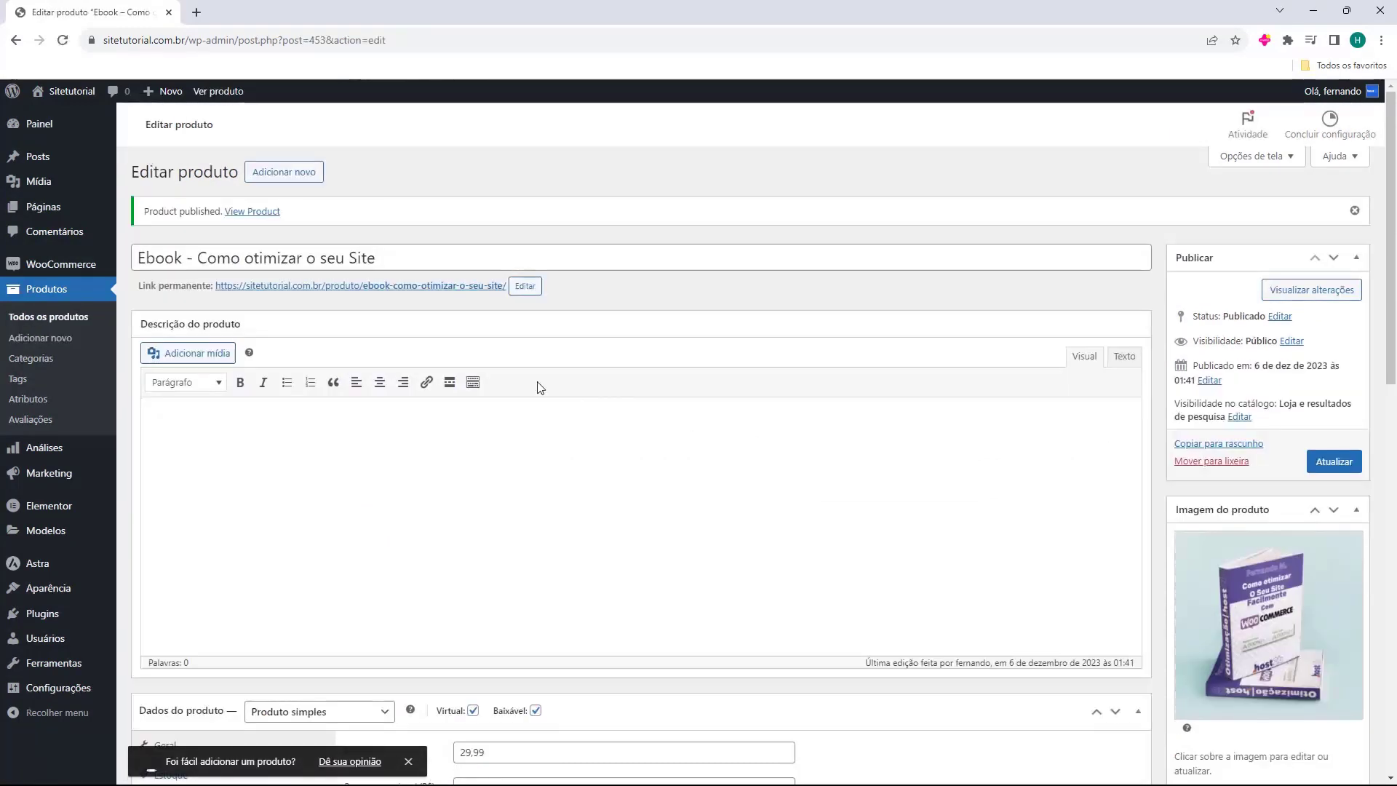
- Open the published ebook's permalink in a new tab and examine its image, price and reviews on the store page
drag(143, 283, 183, 285)
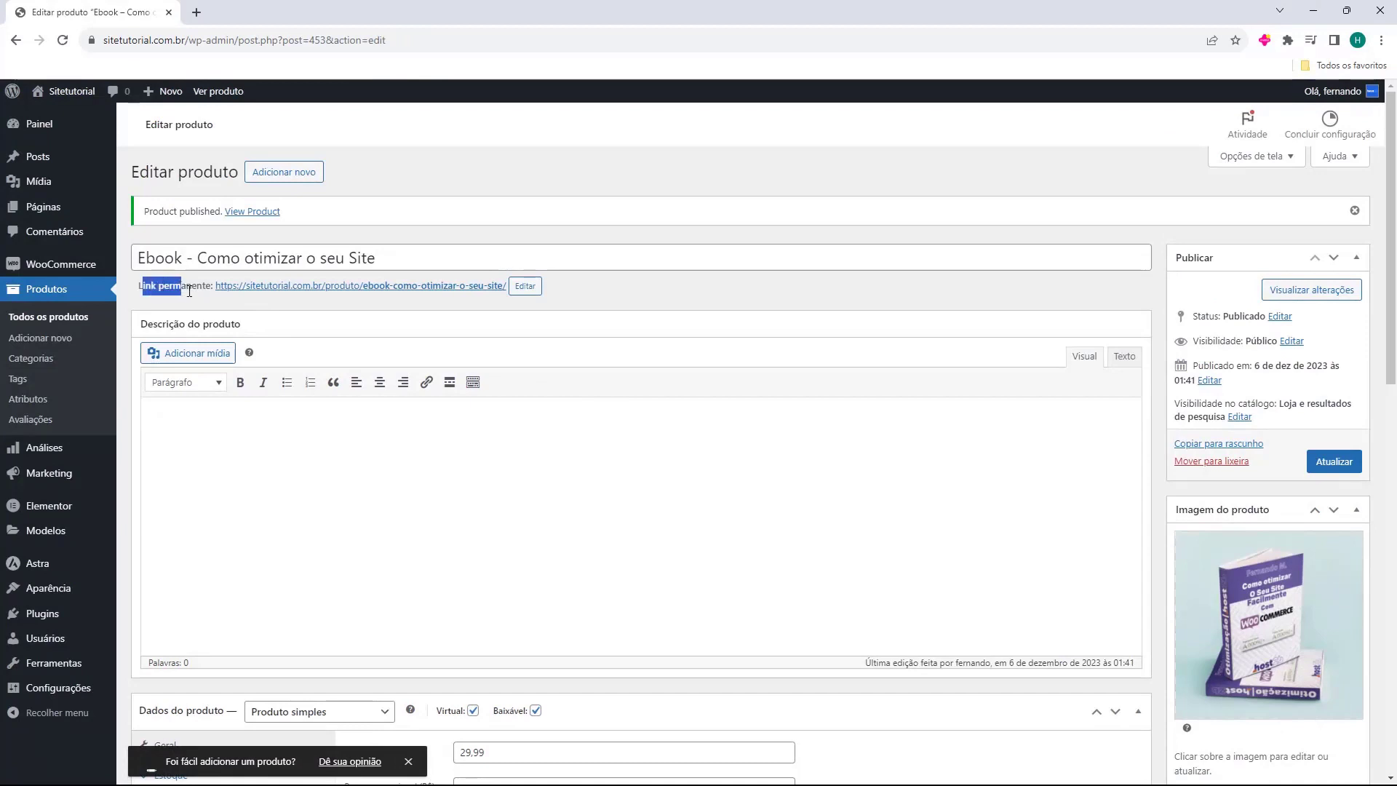
ctrl+click(268, 286)
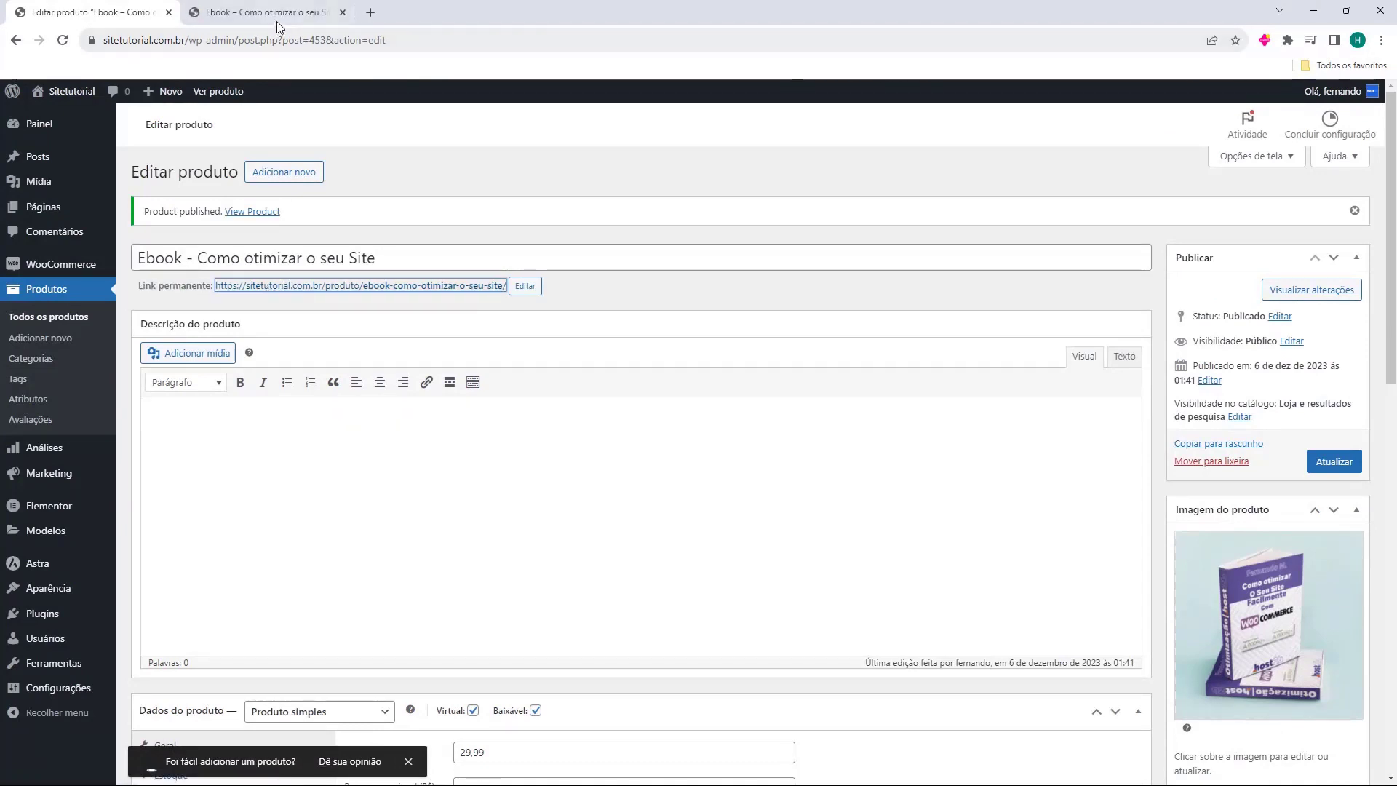
click(276, 20)
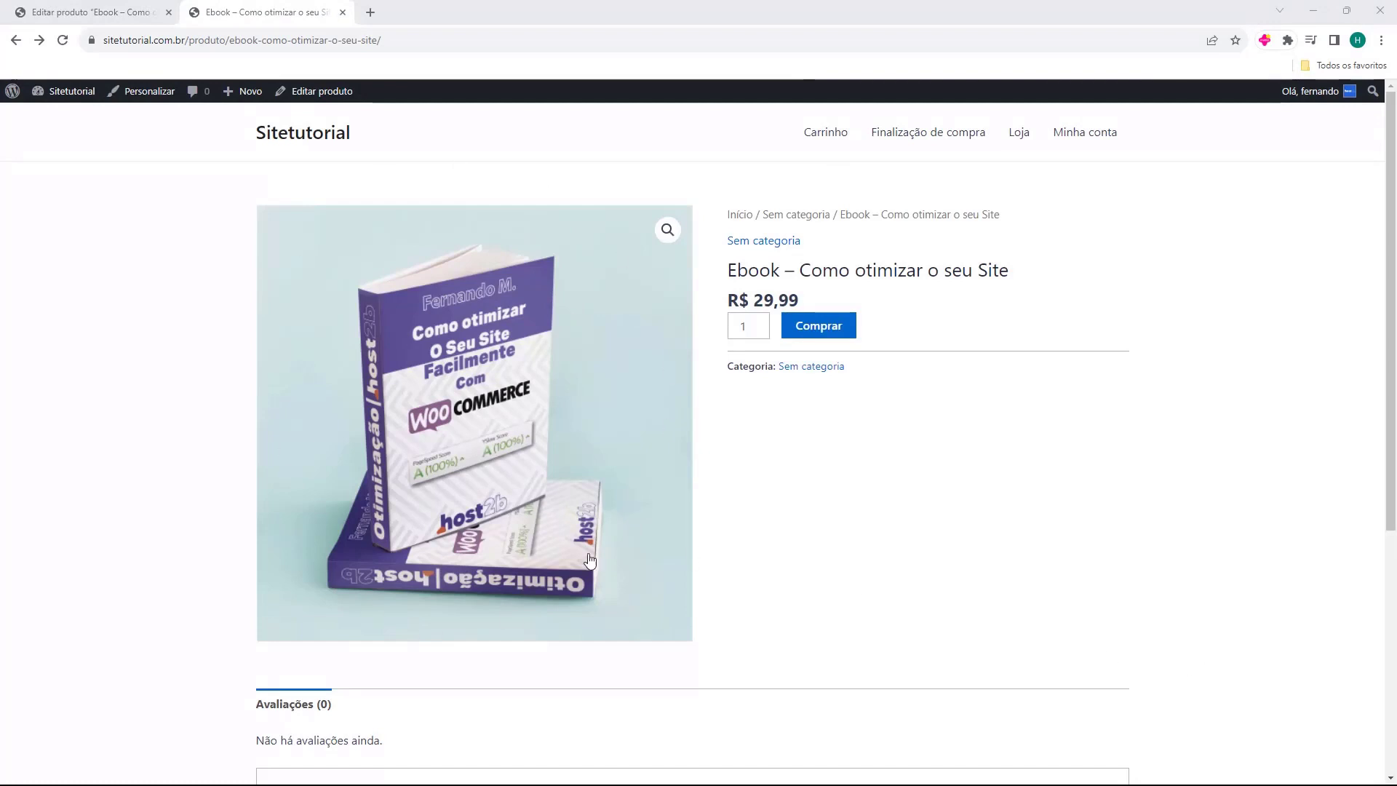
drag(726, 283, 306, 709)
click(730, 295)
drag(759, 296, 823, 302)
click(827, 306)
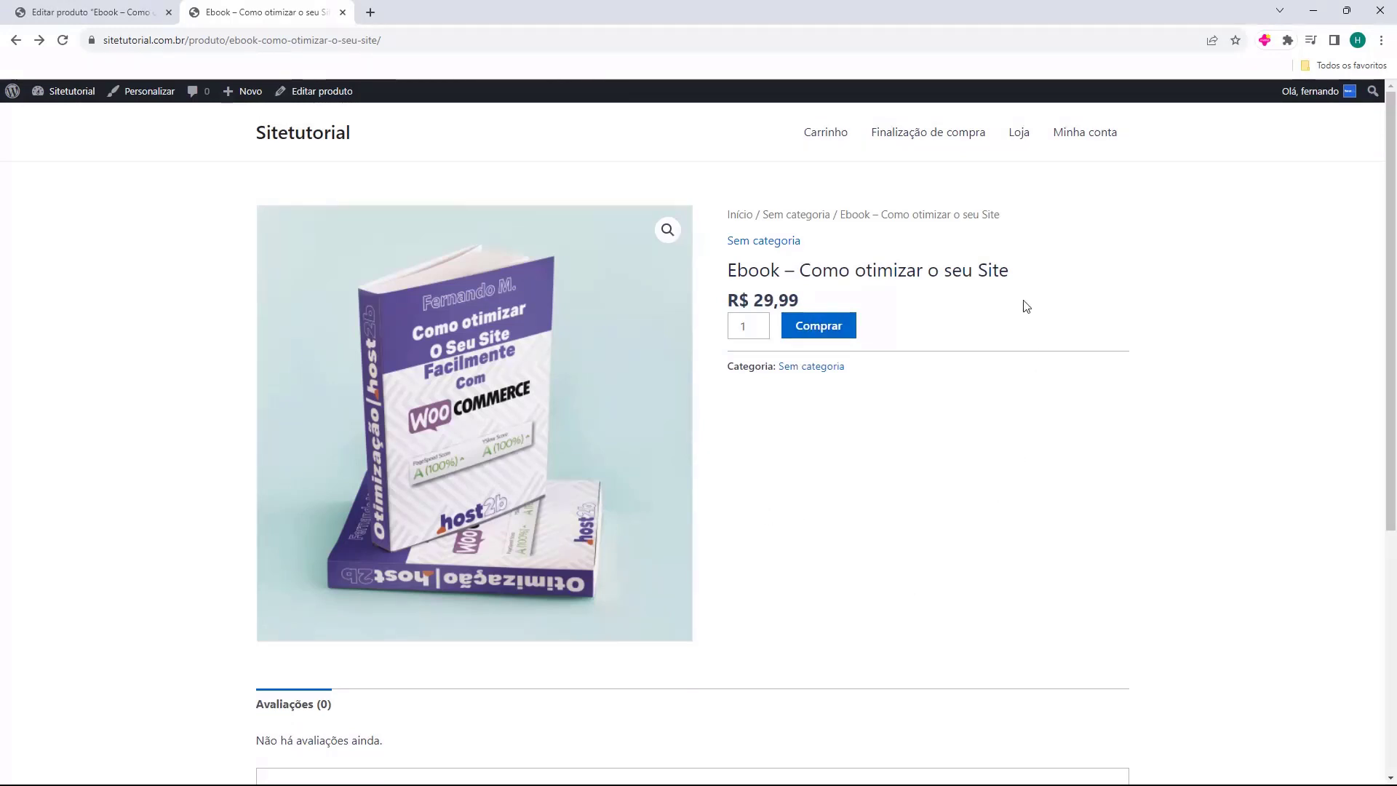
scroll(639, 480, down, 5)
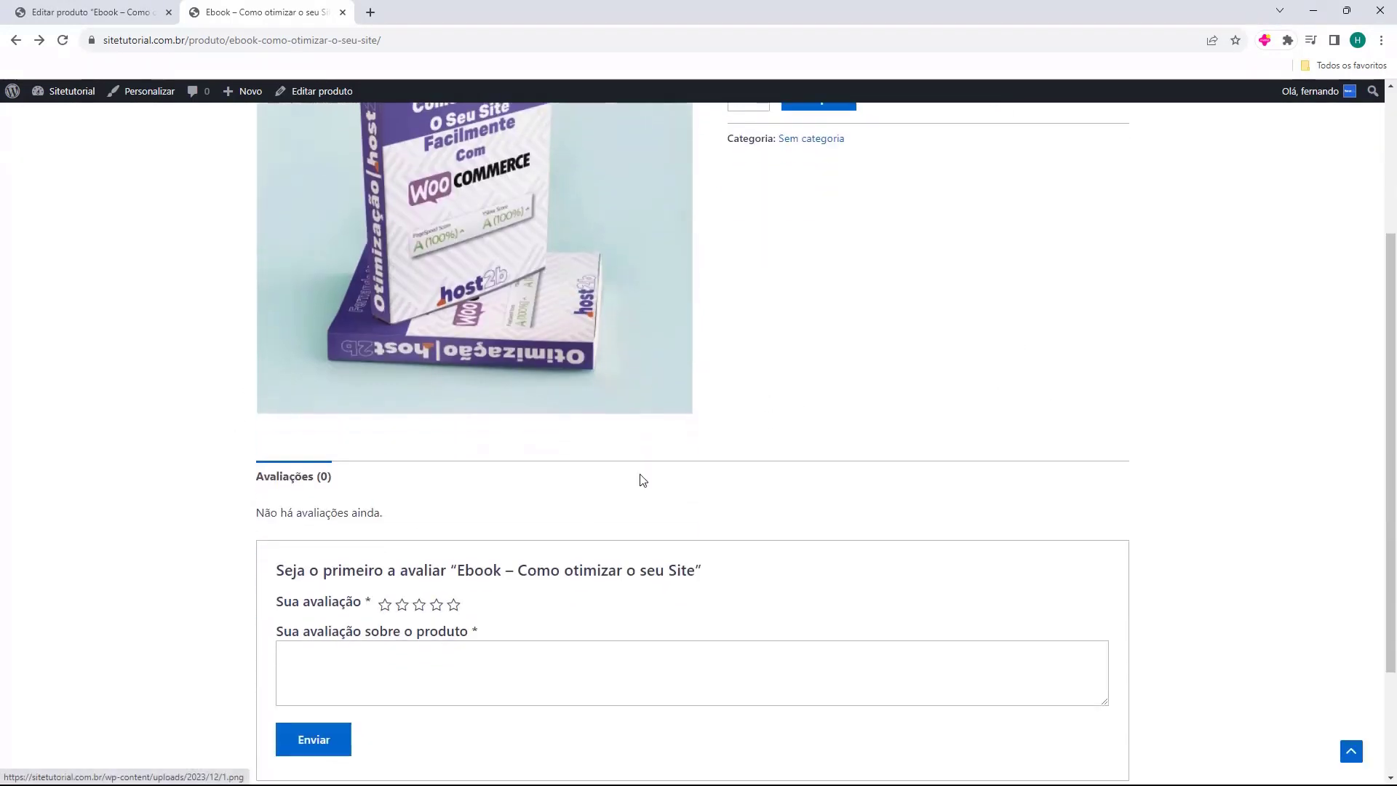
scroll(761, 523, up, 5)
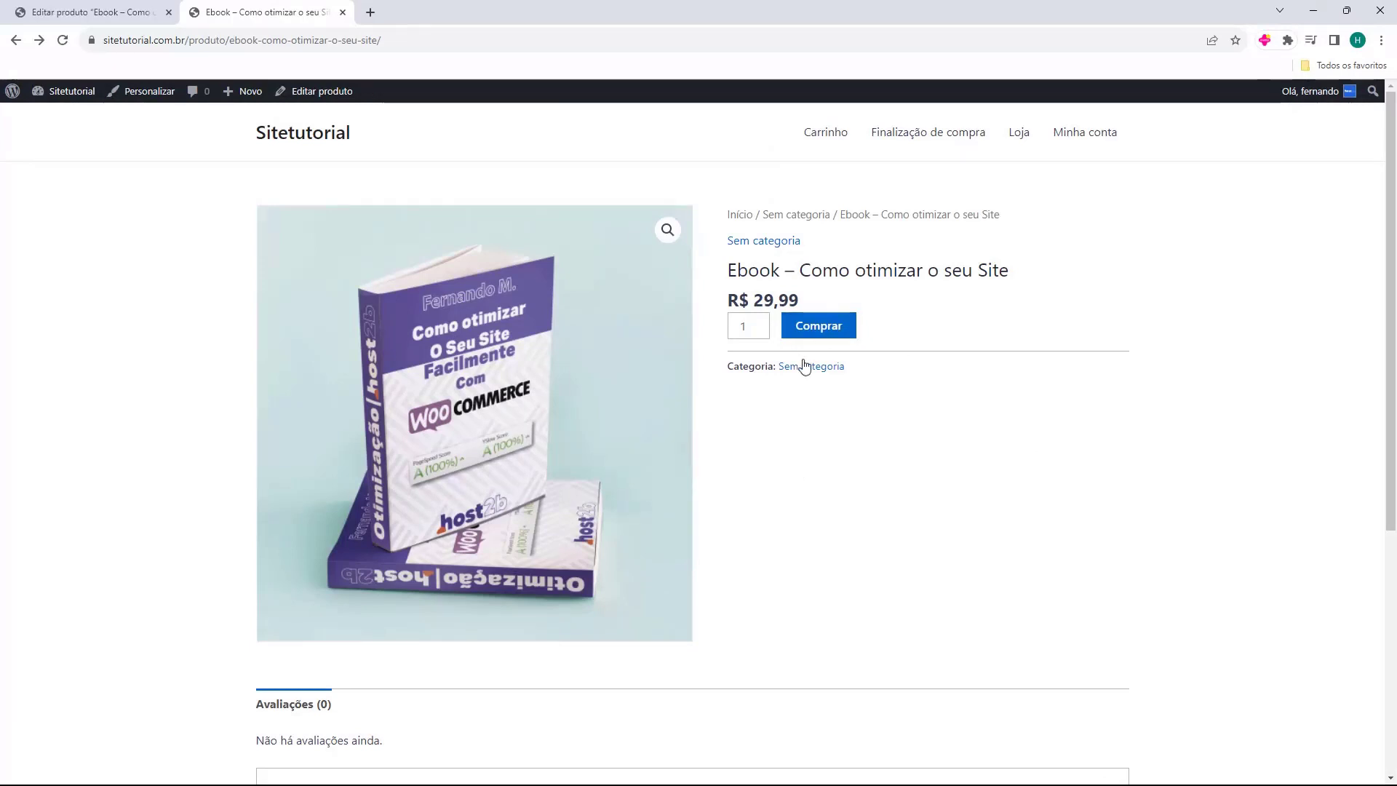
- Add one copy of the ebook to the cart and proceed from the cart to checkout
click(819, 333)
drag(328, 228, 486, 228)
click(1062, 251)
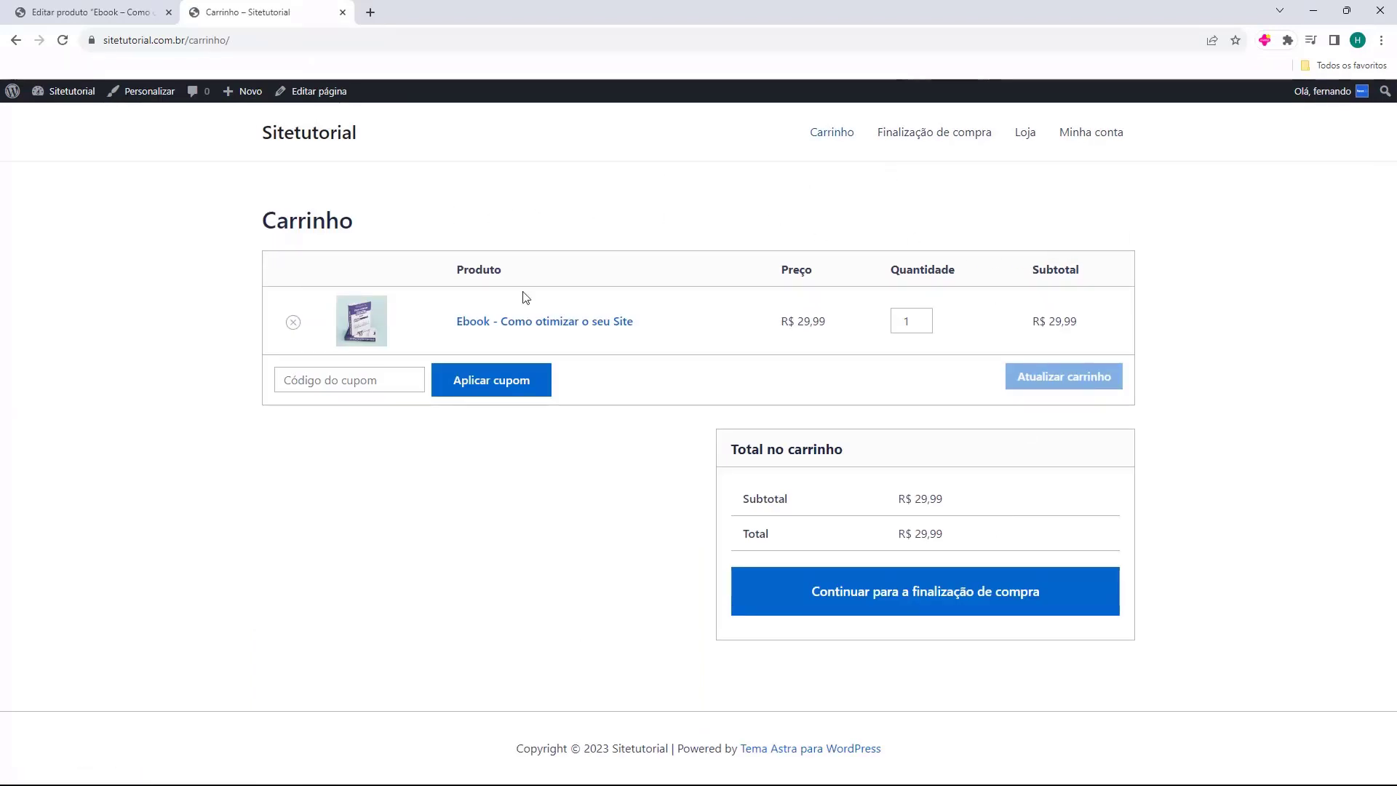
click(956, 604)
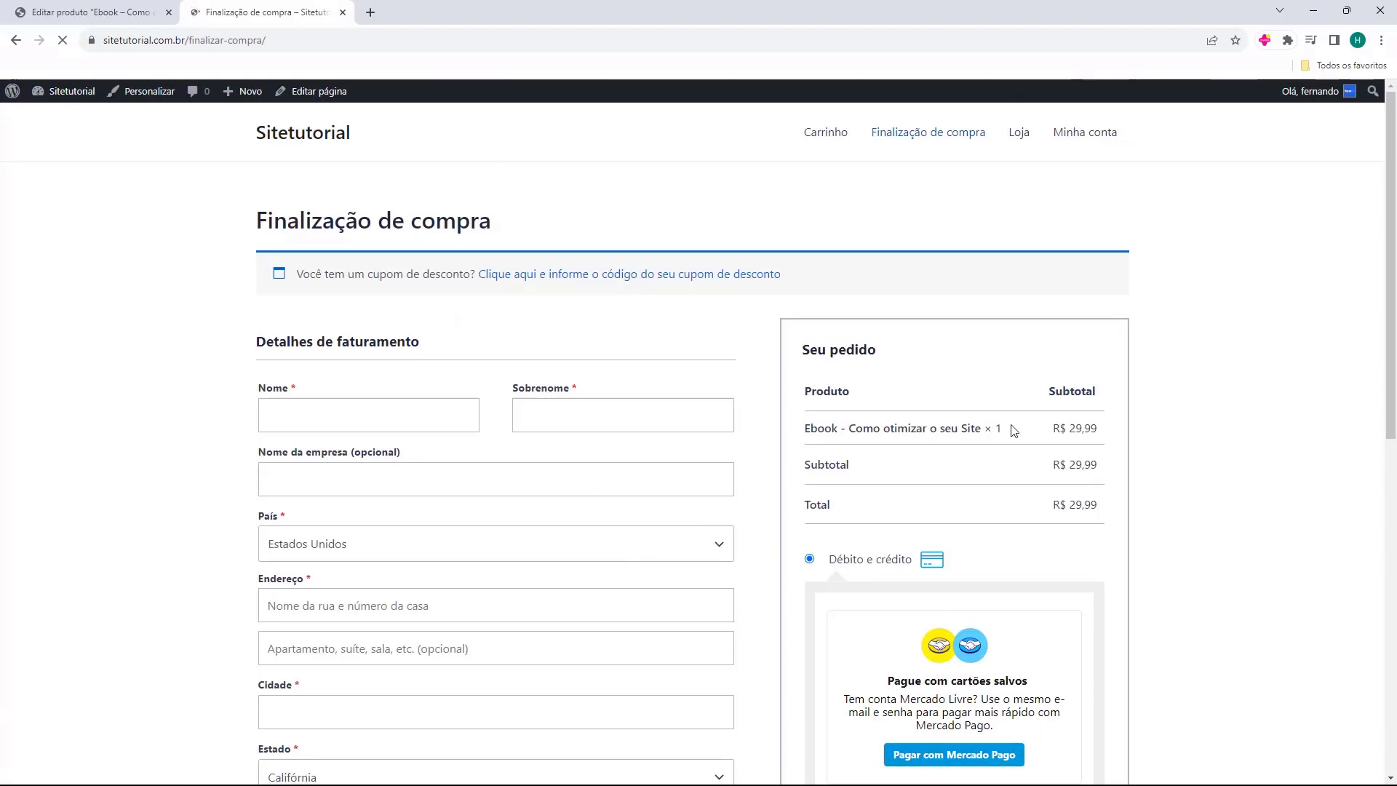
- Review the checkout page's billing fields and payment methods, and close the checkout tab
scroll(608, 405, down, 9)
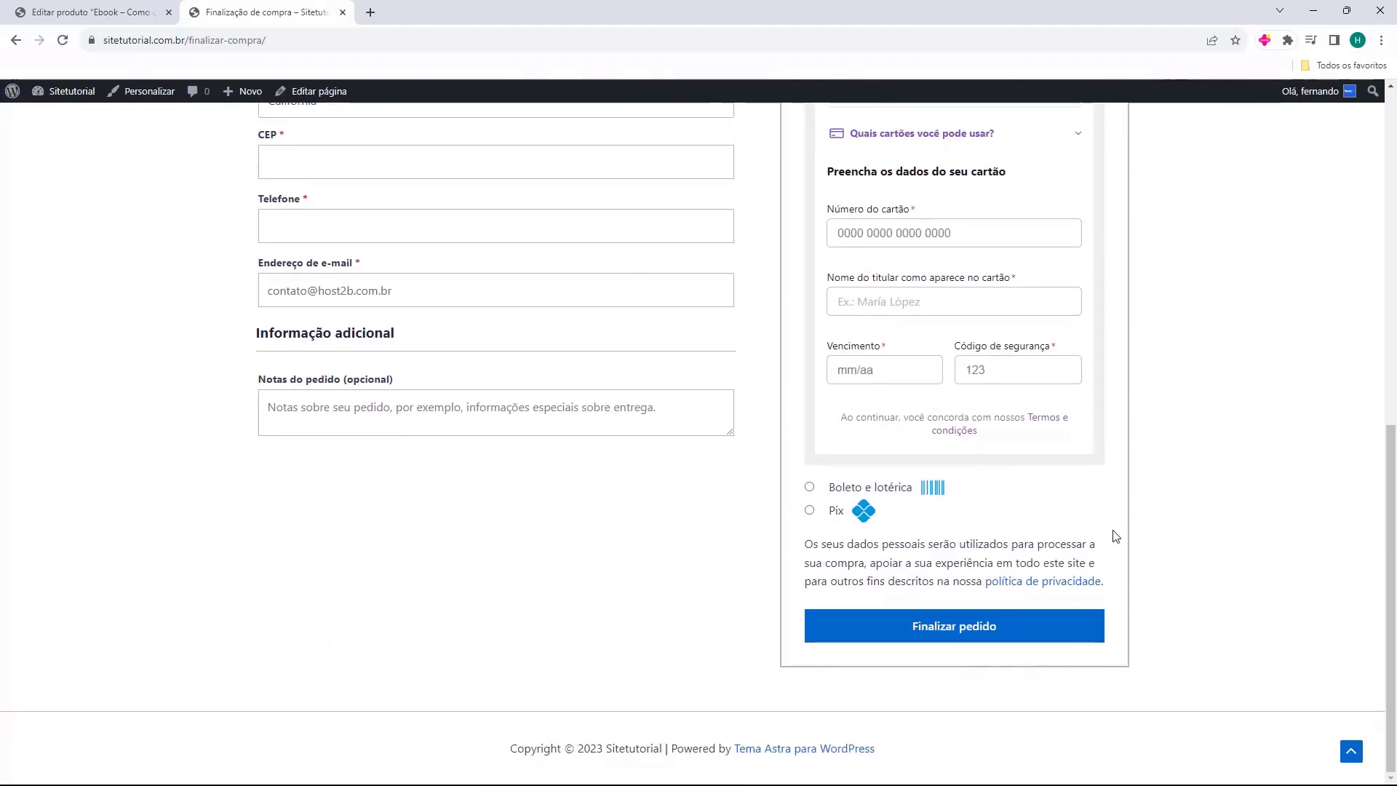
scroll(1115, 543, up, 10)
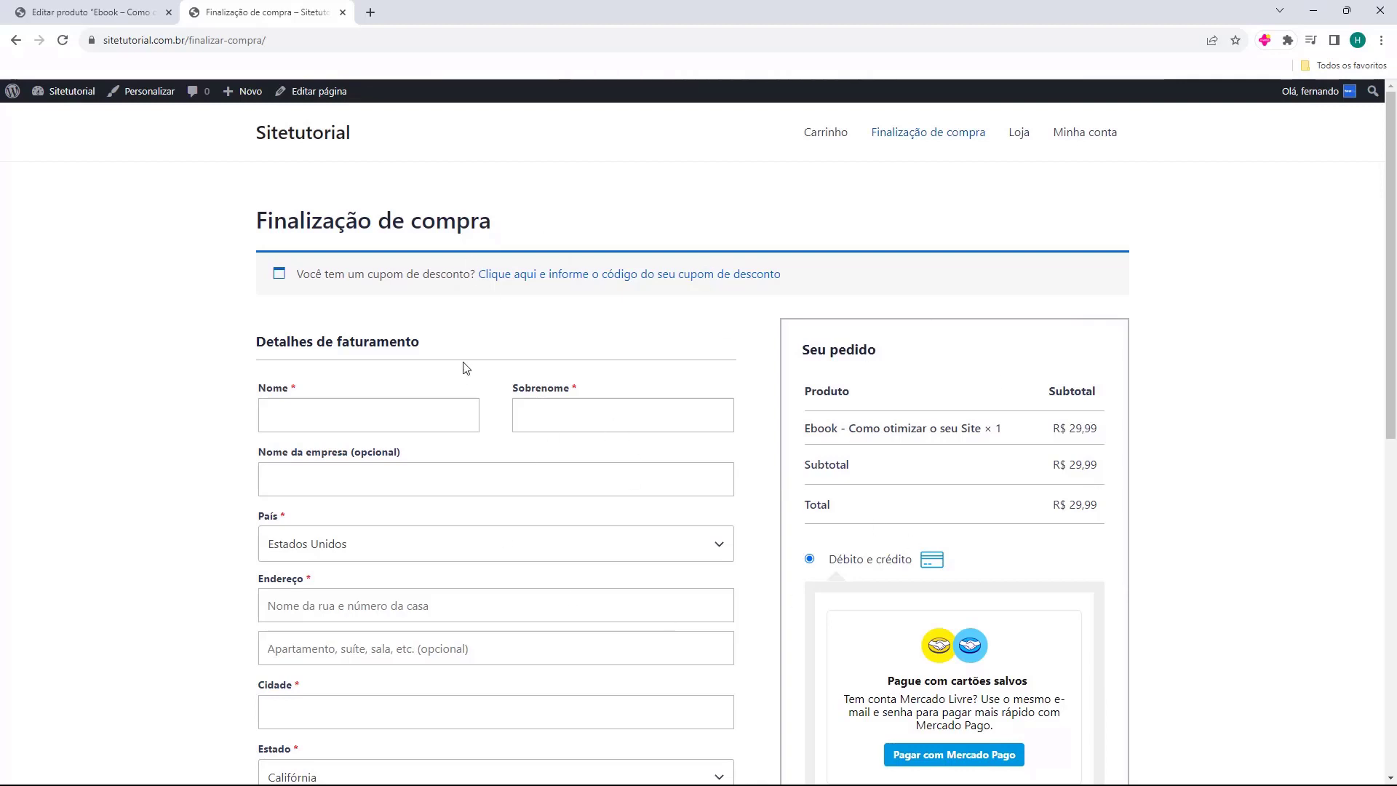
key(ctrl+w)
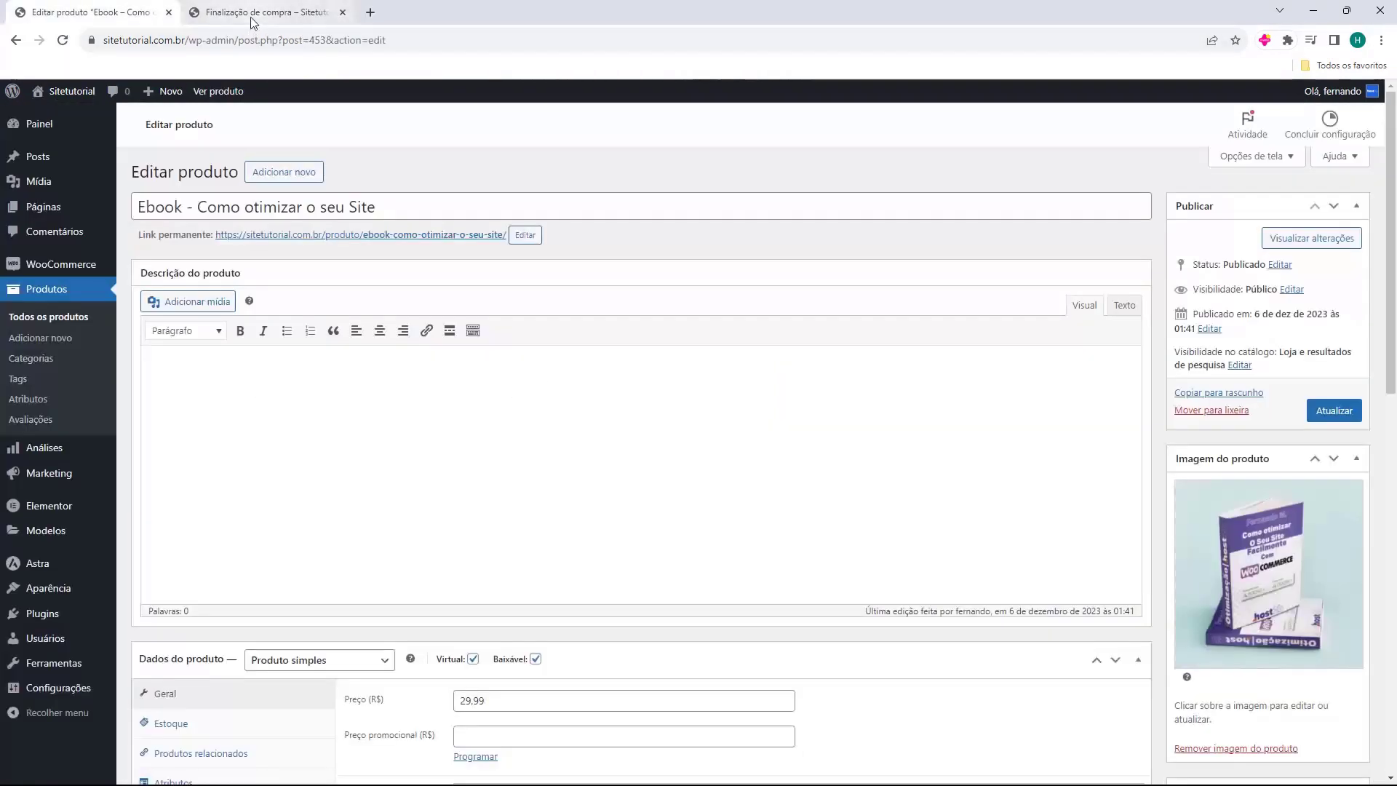
- Go to the page for adding new plugins and search the plugin directory for "direct"
click(56, 125)
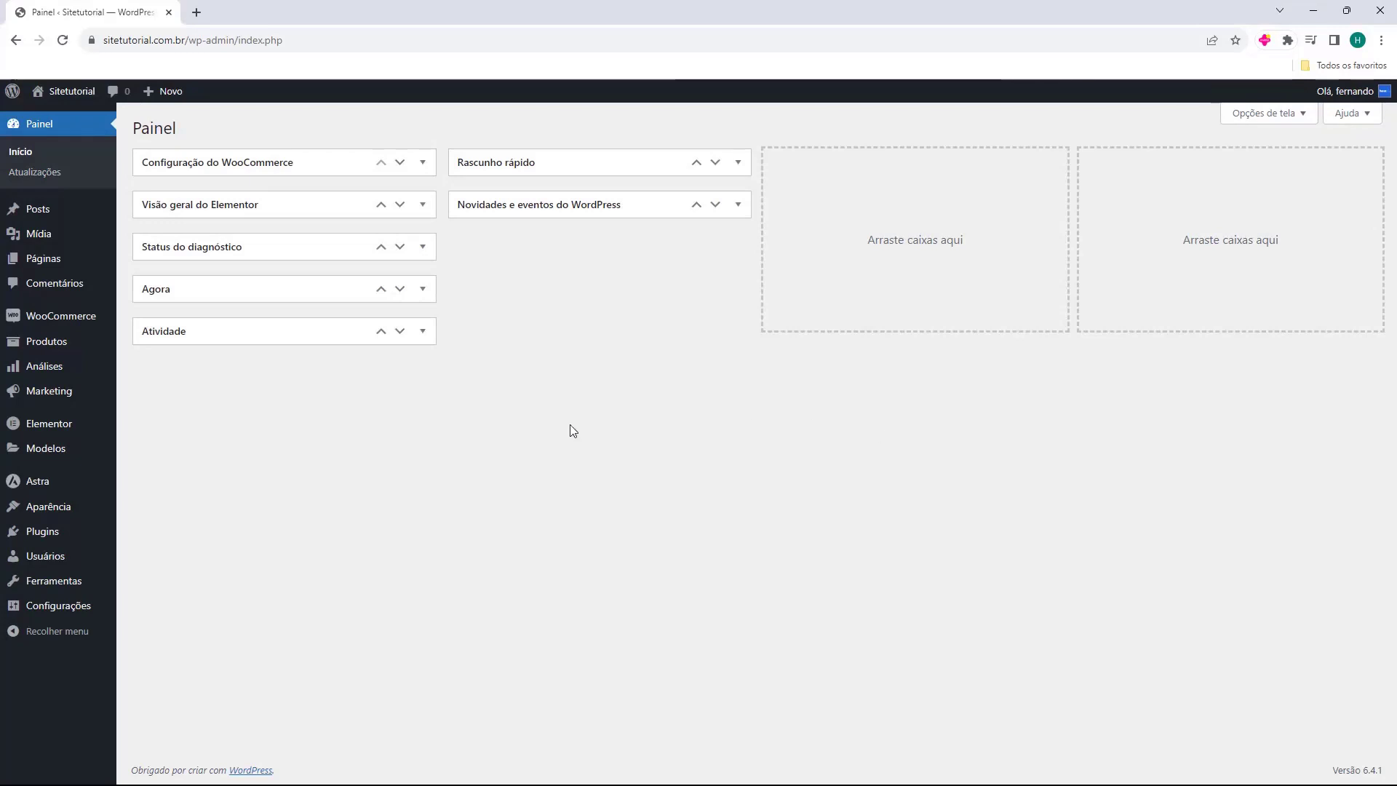
click(41, 541)
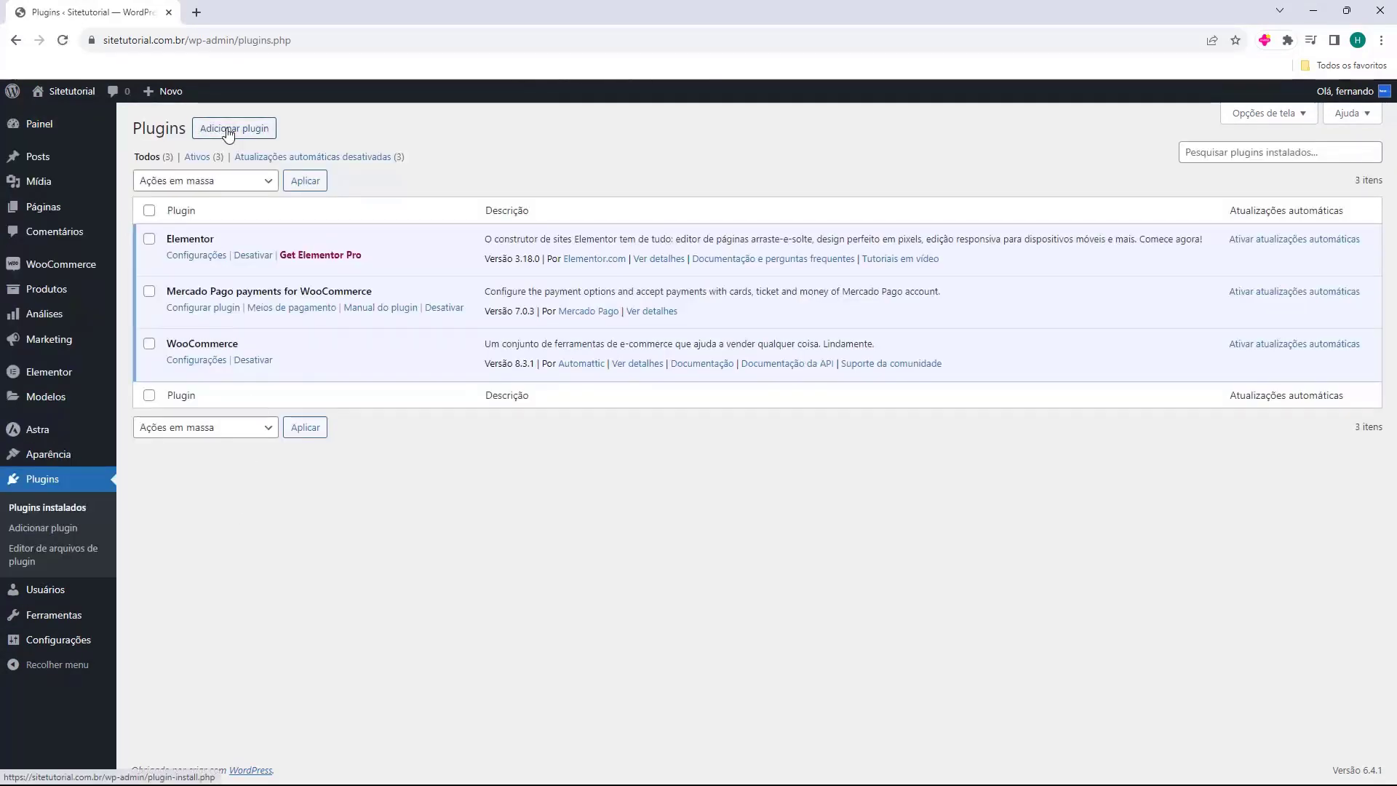
click(246, 131)
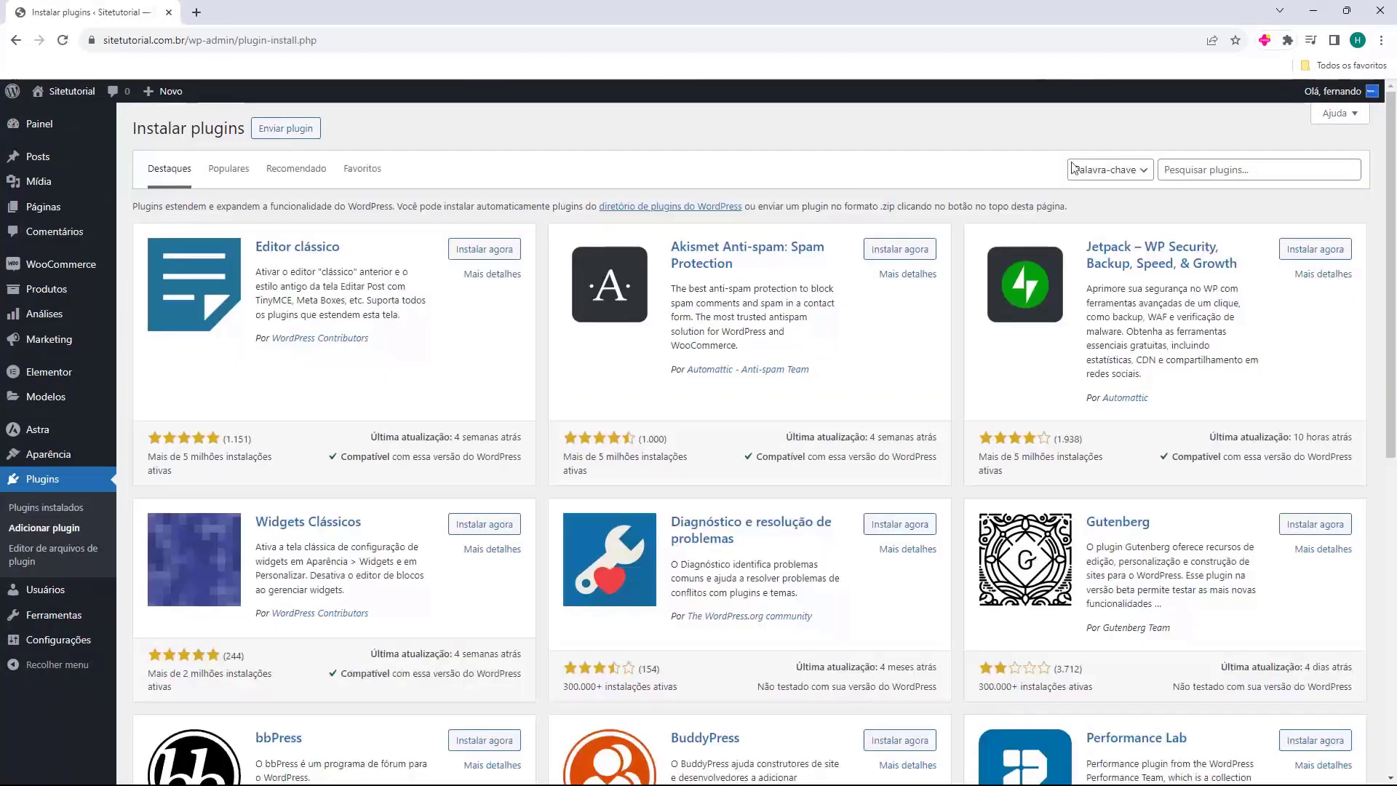
click(1165, 174)
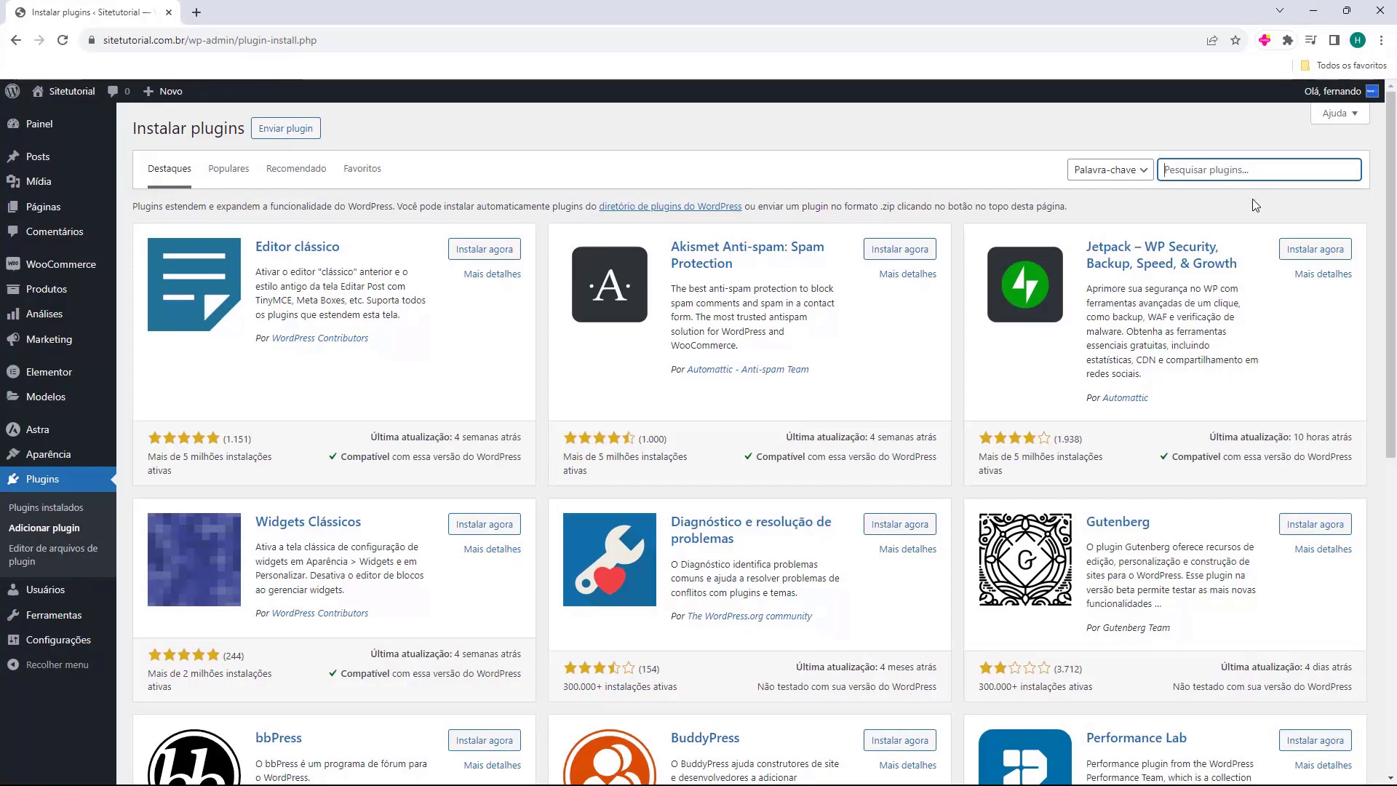
text(direct)
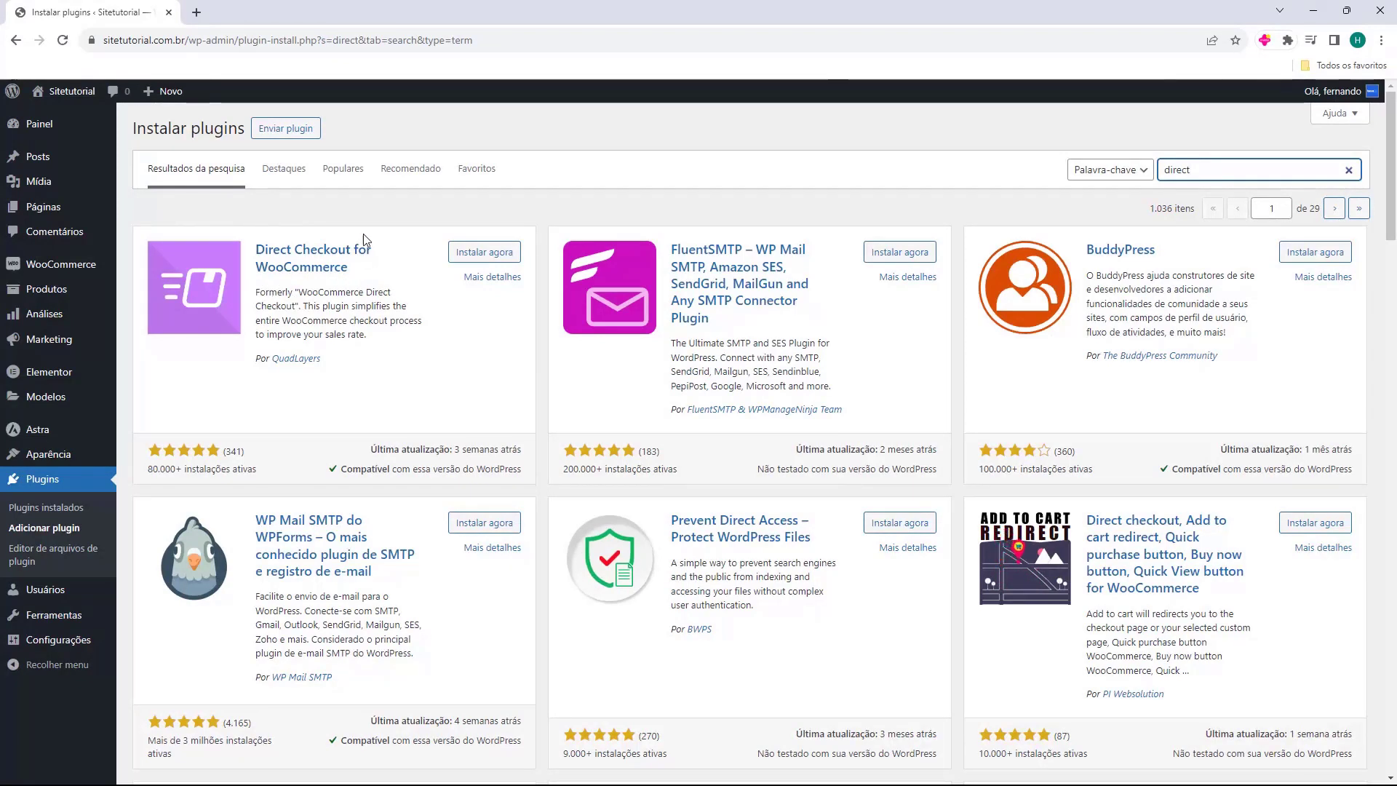
- Install and activate the Direct Checkout for WooCommerce plugin by QuadLayers
click(470, 258)
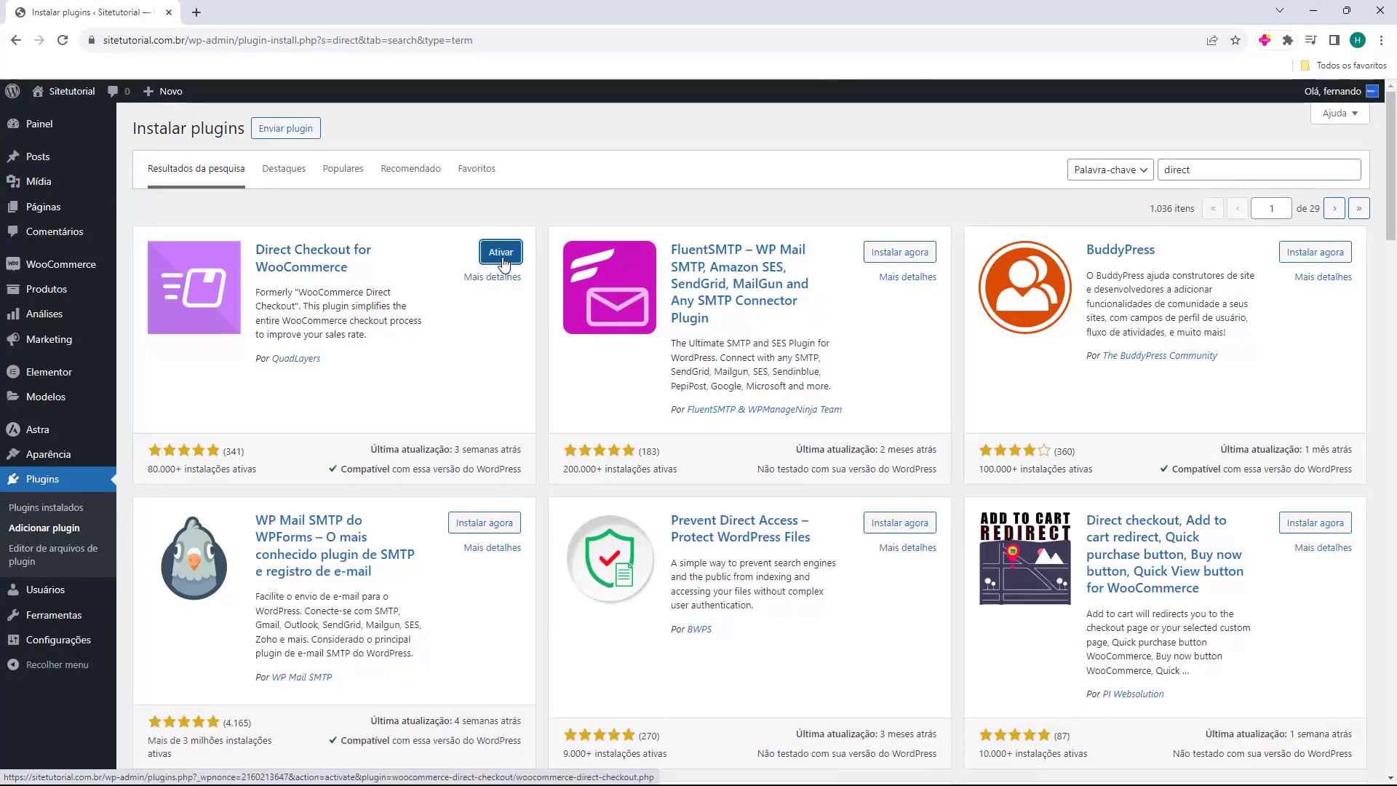
click(502, 254)
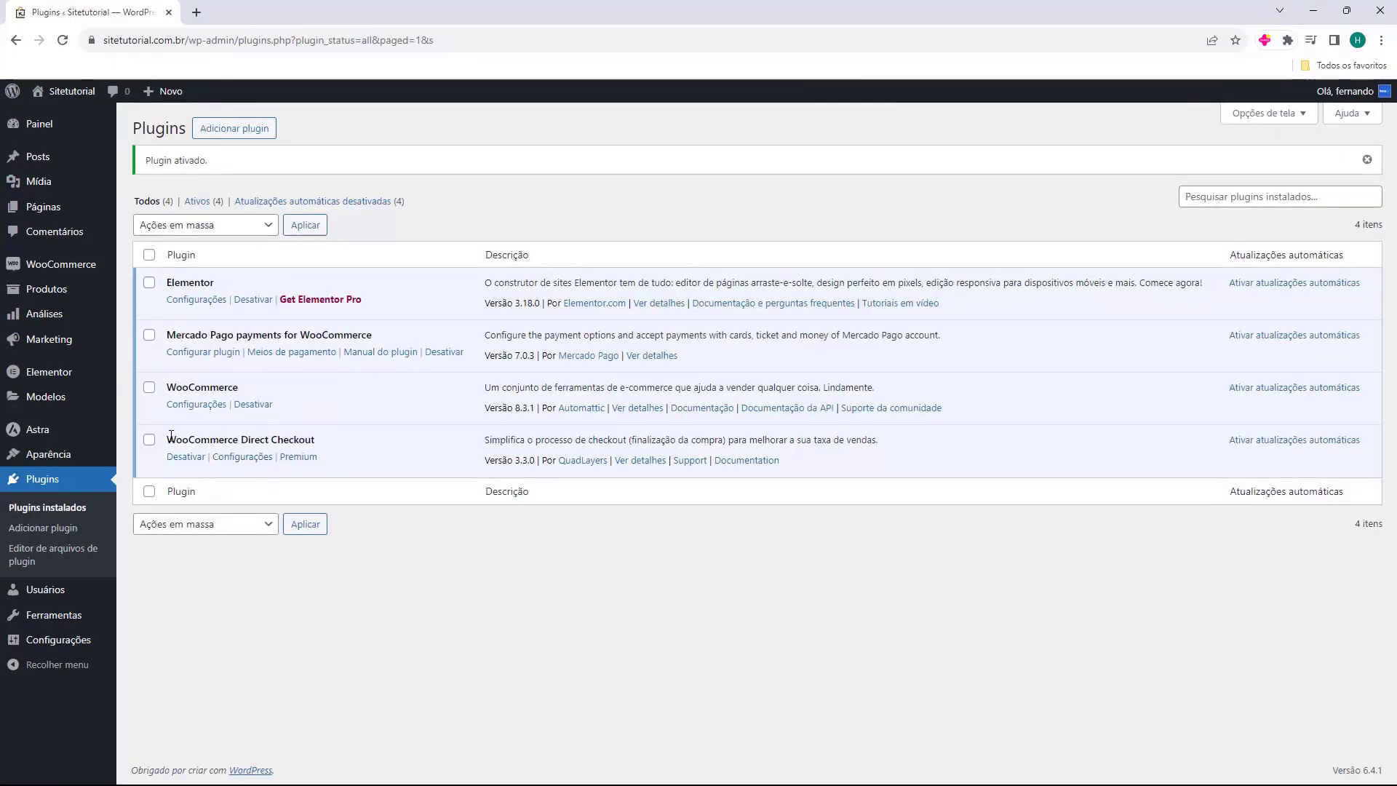
drag(168, 439, 288, 439)
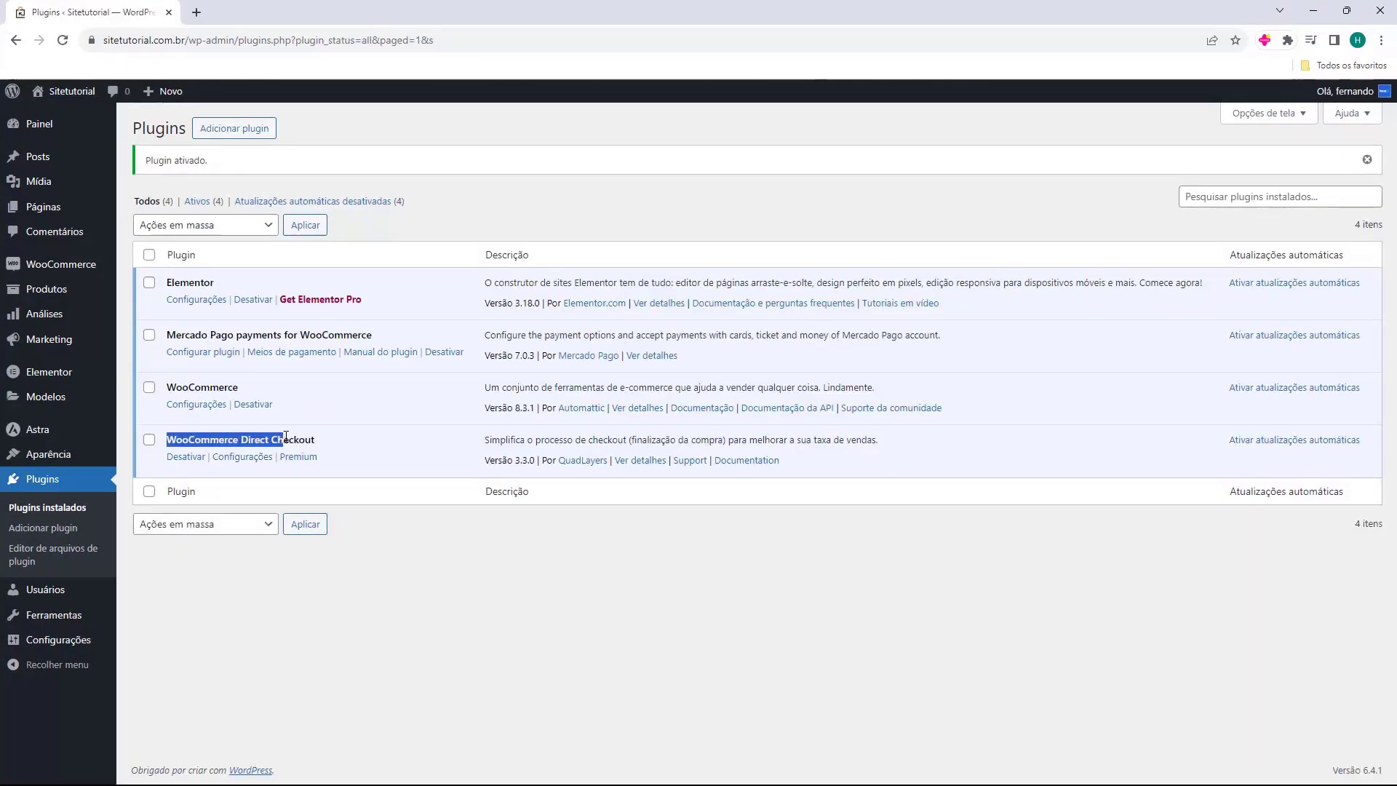
click(289, 436)
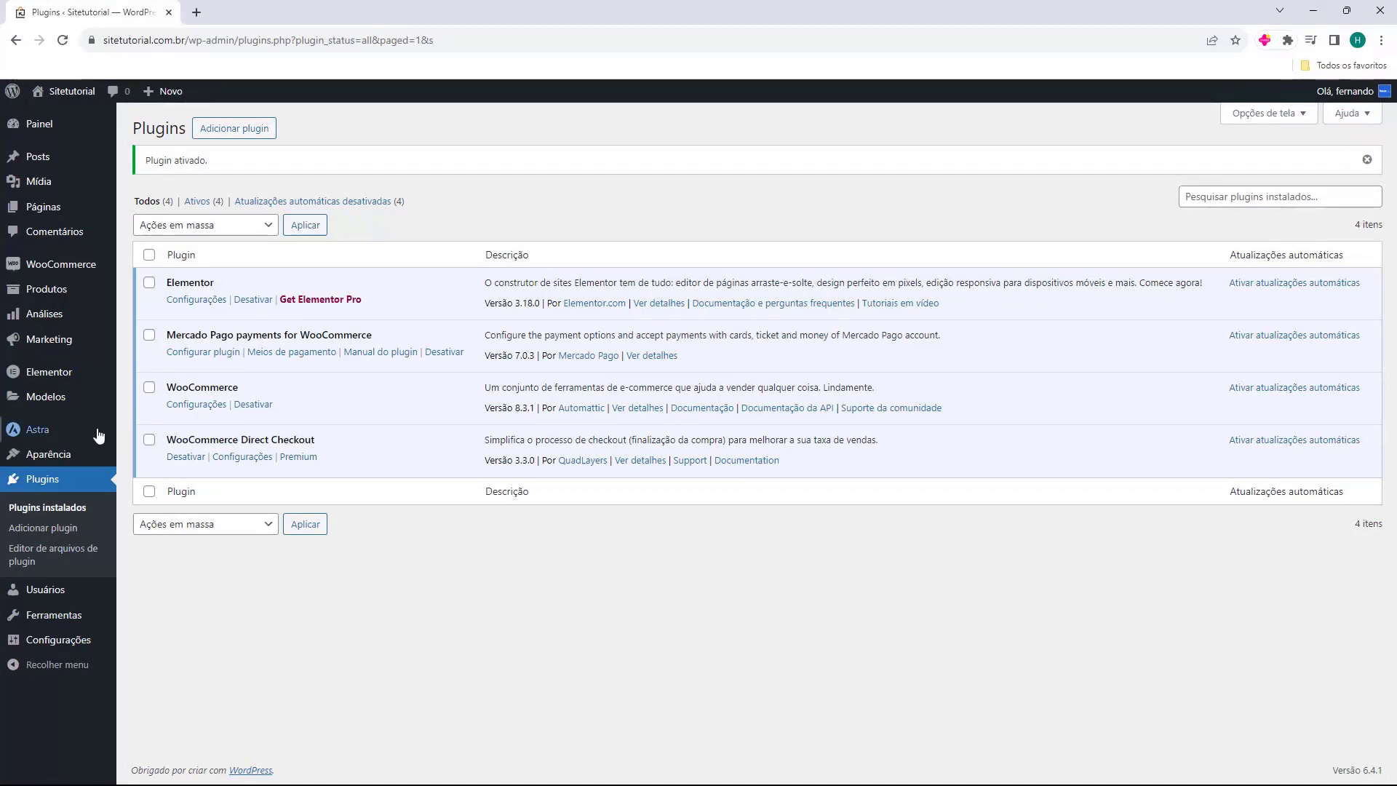
- In WooCommerce's Finalização direta settings, set "Adicionar ao carrinho redireciona" to Sim with Checkout as the destination, and save the changes
mouse_move(48, 270)
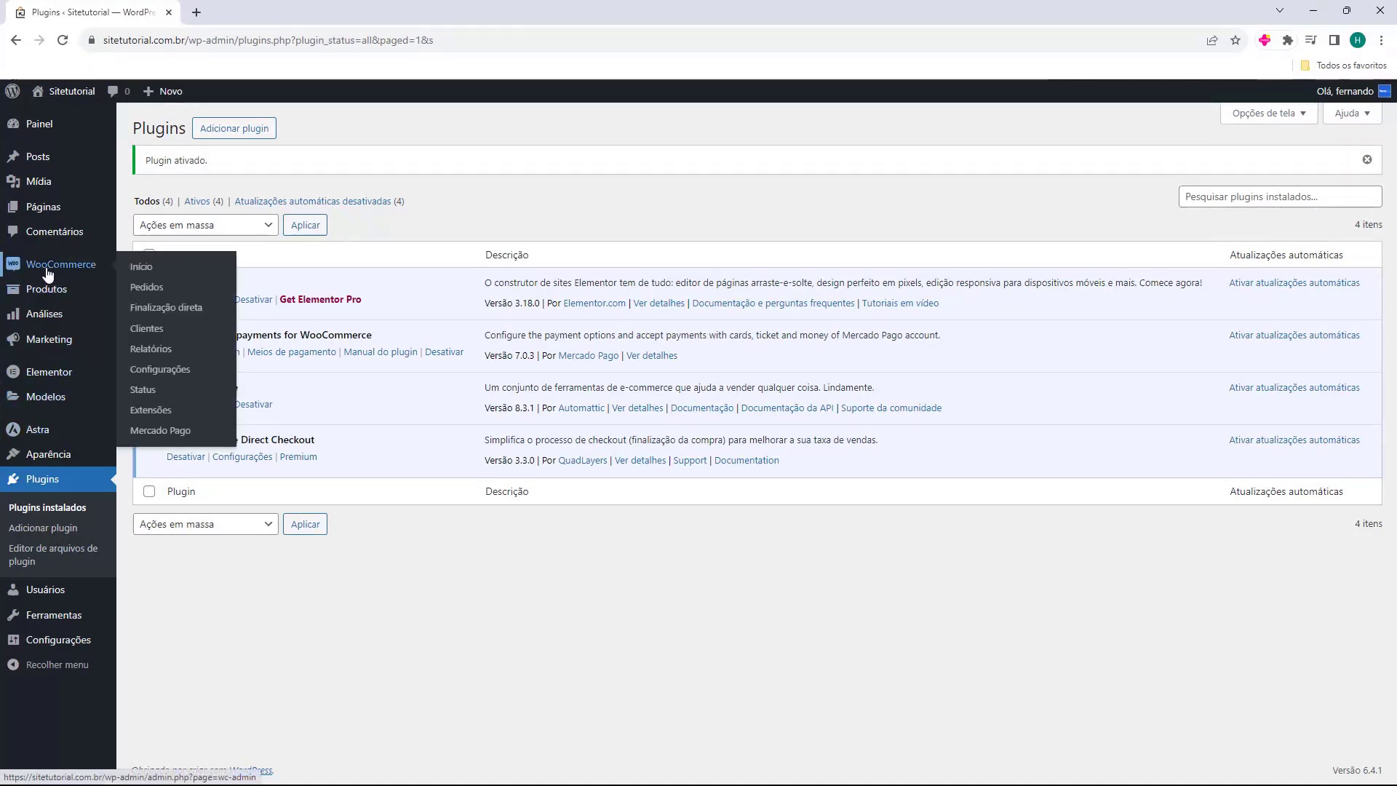
click(160, 317)
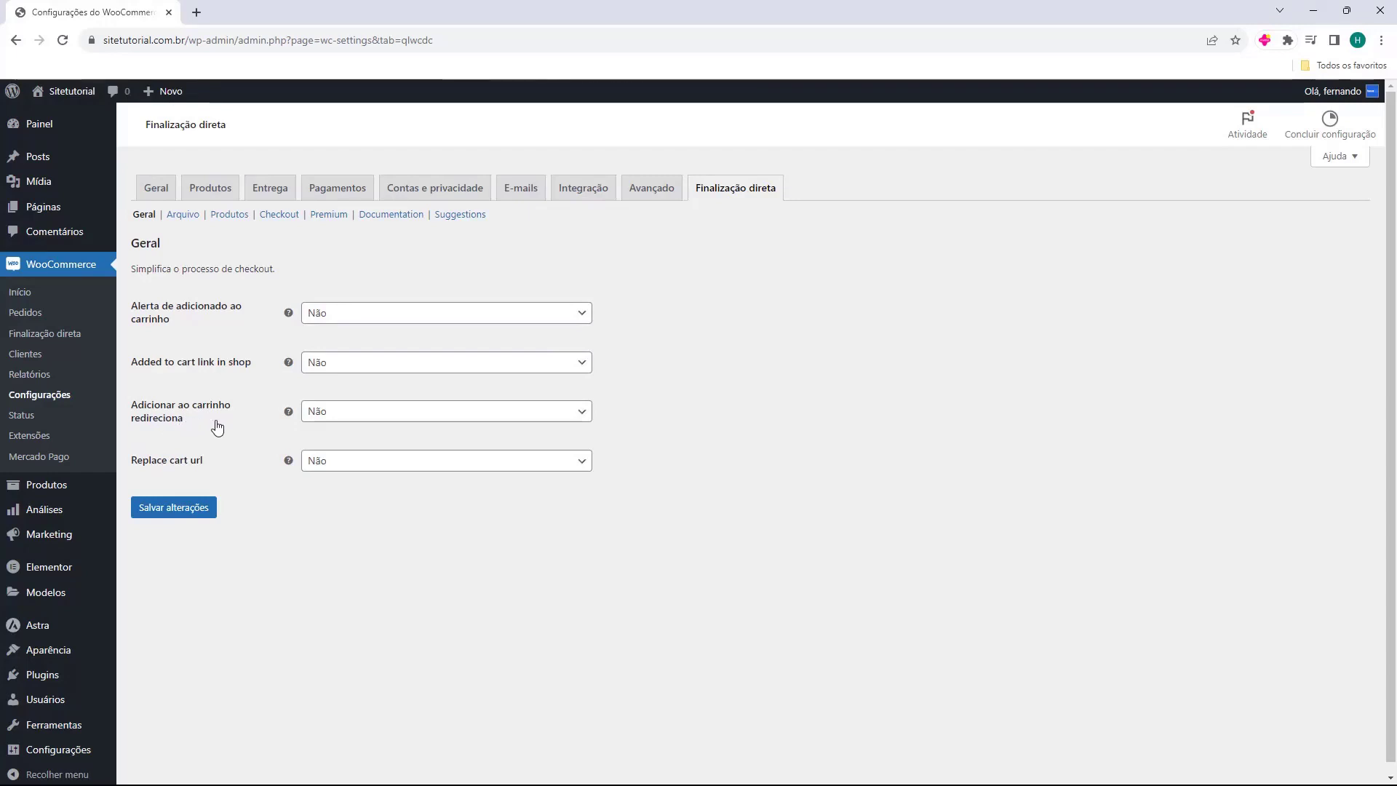
click(325, 411)
click(321, 459)
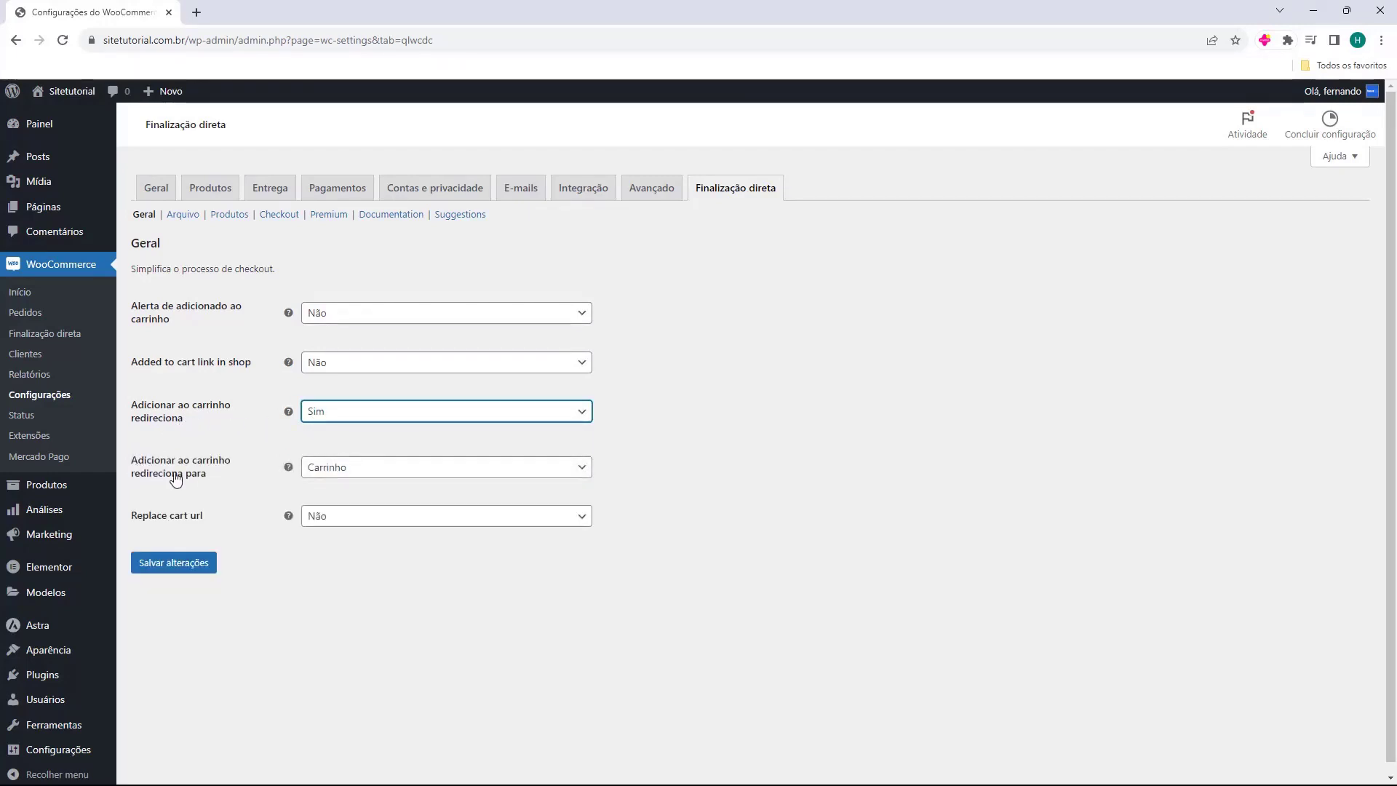
click(330, 477)
click(336, 517)
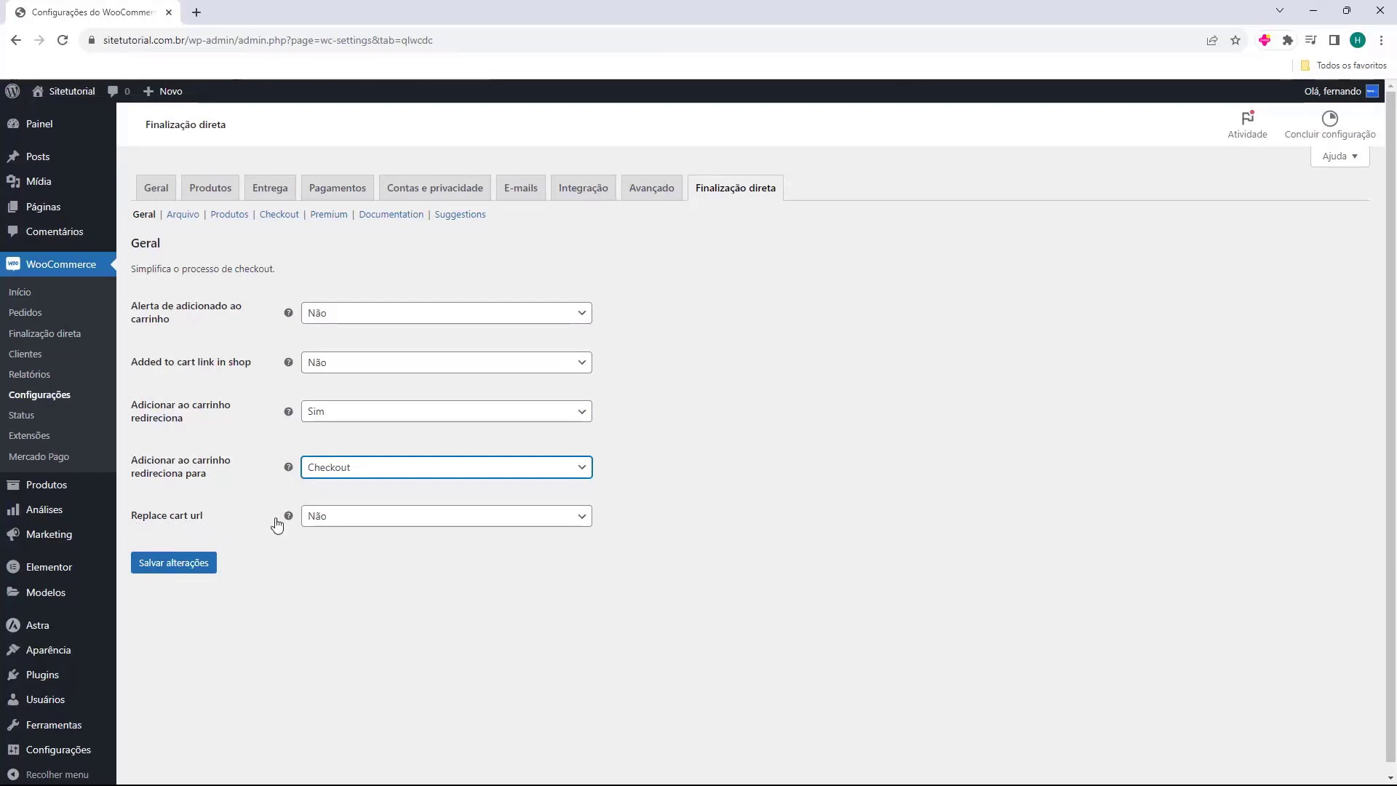
click(316, 538)
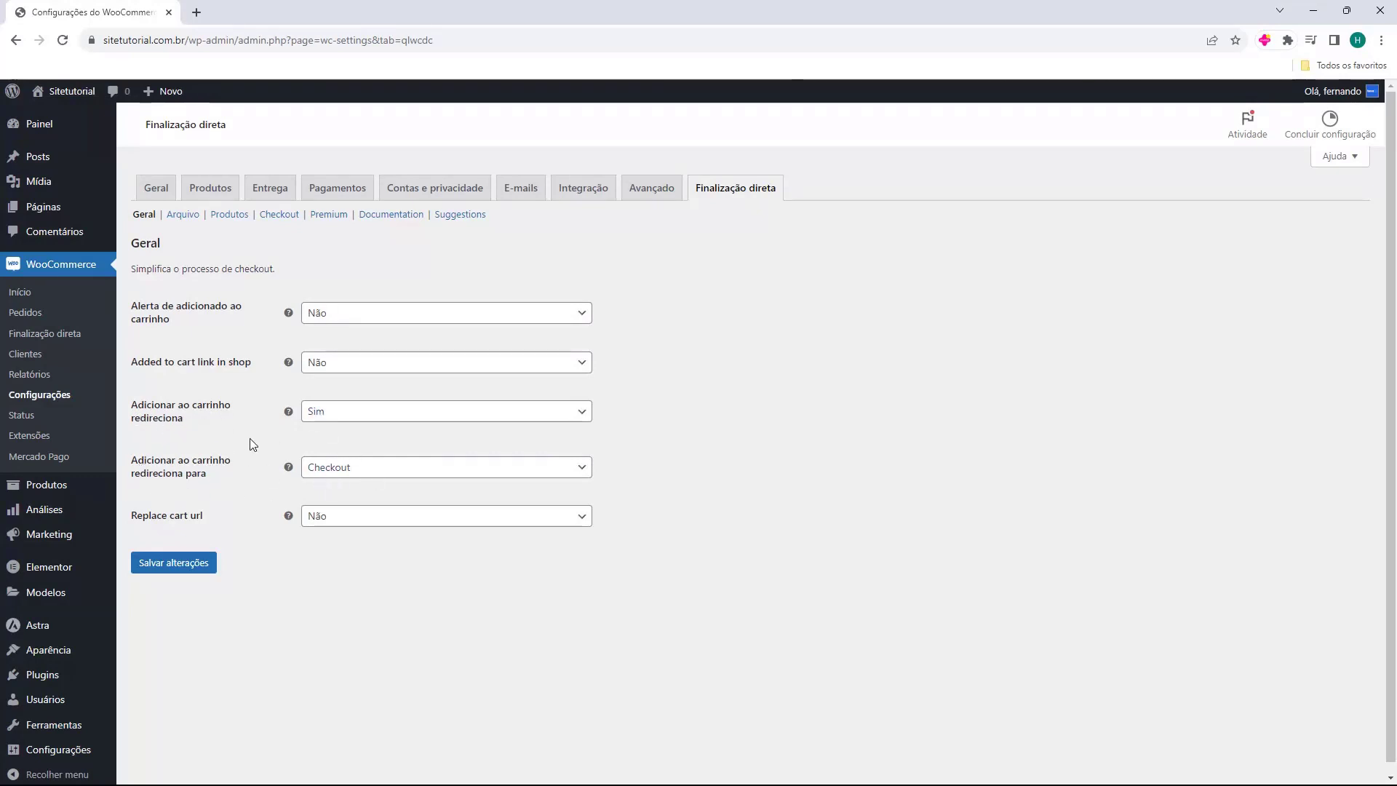
click(168, 572)
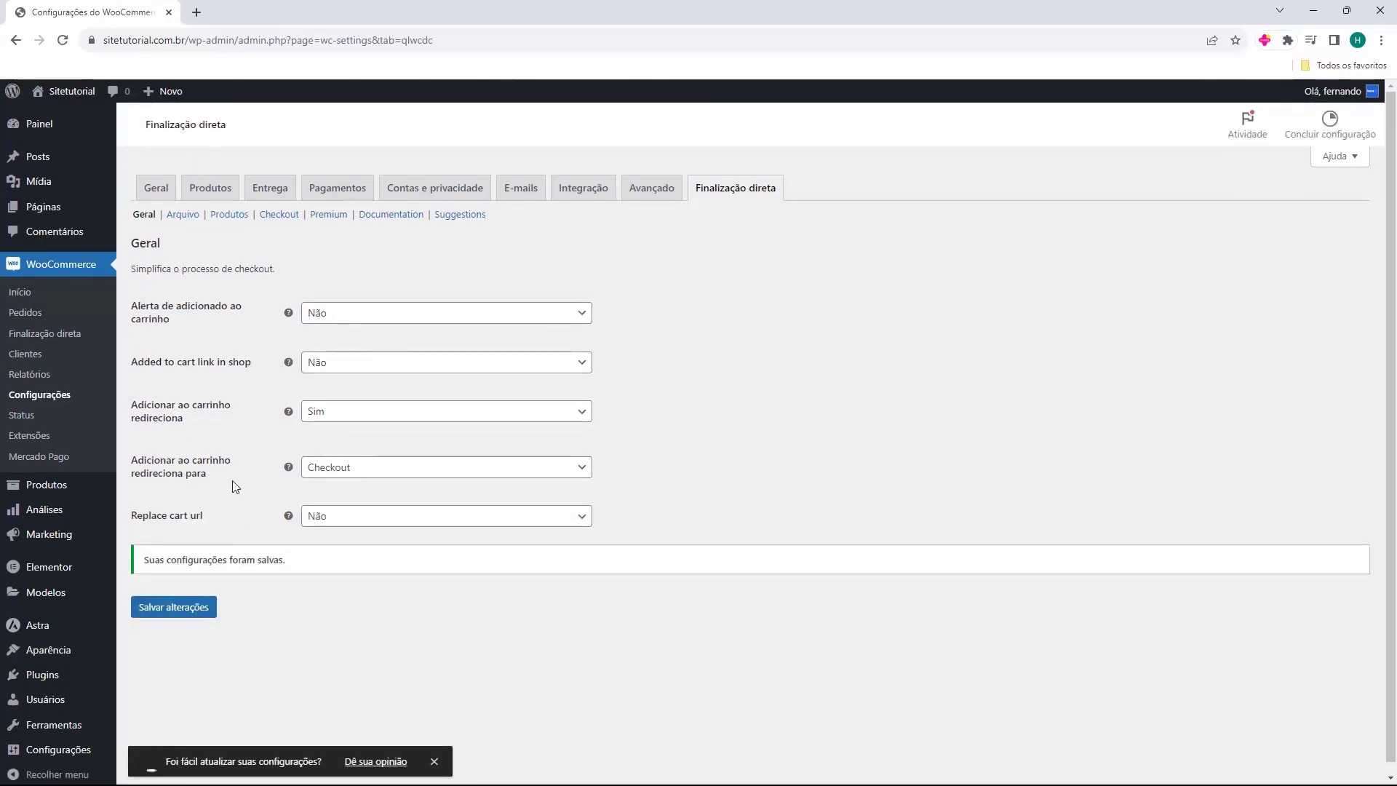
- Open the ebook's store page from the product list in a new tab and buy one copy
click(54, 486)
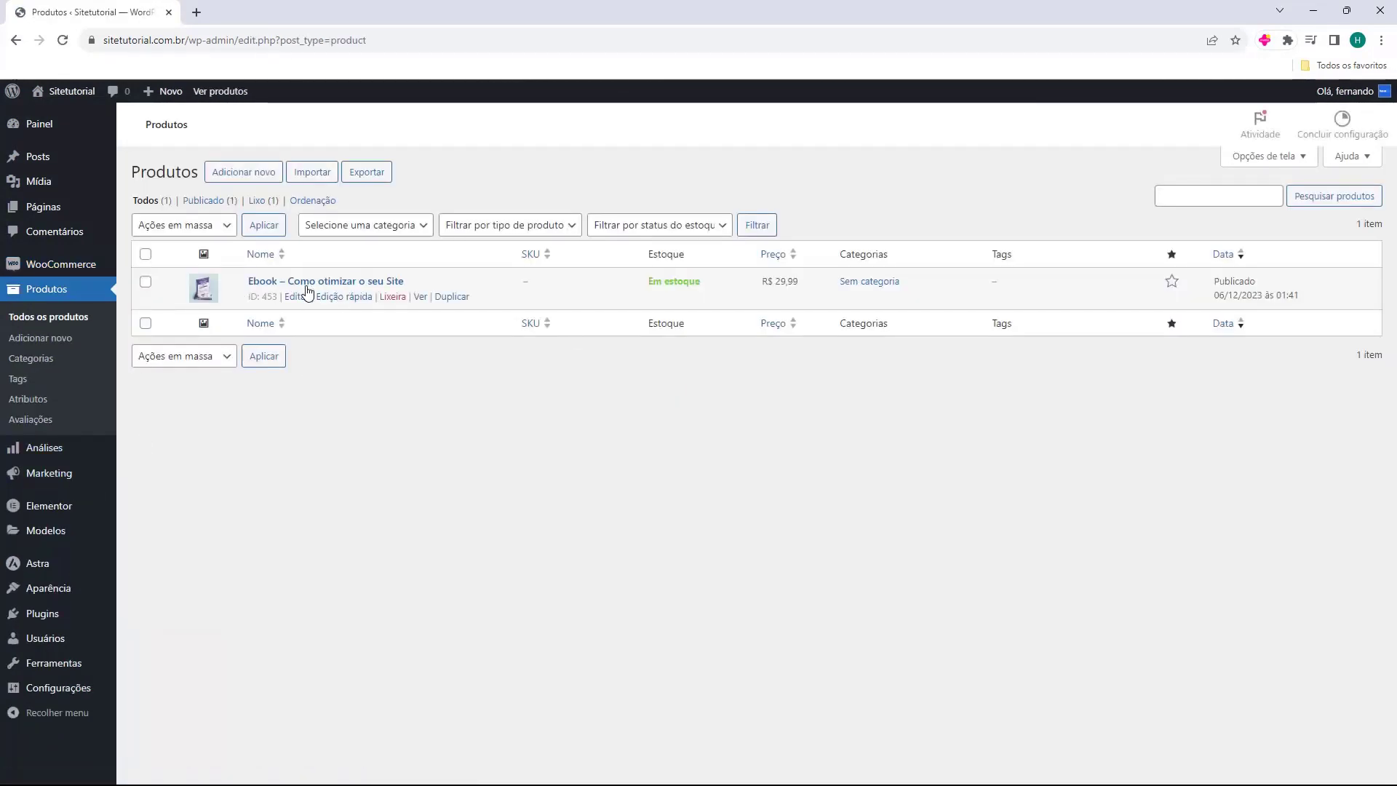
middle_click(420, 297)
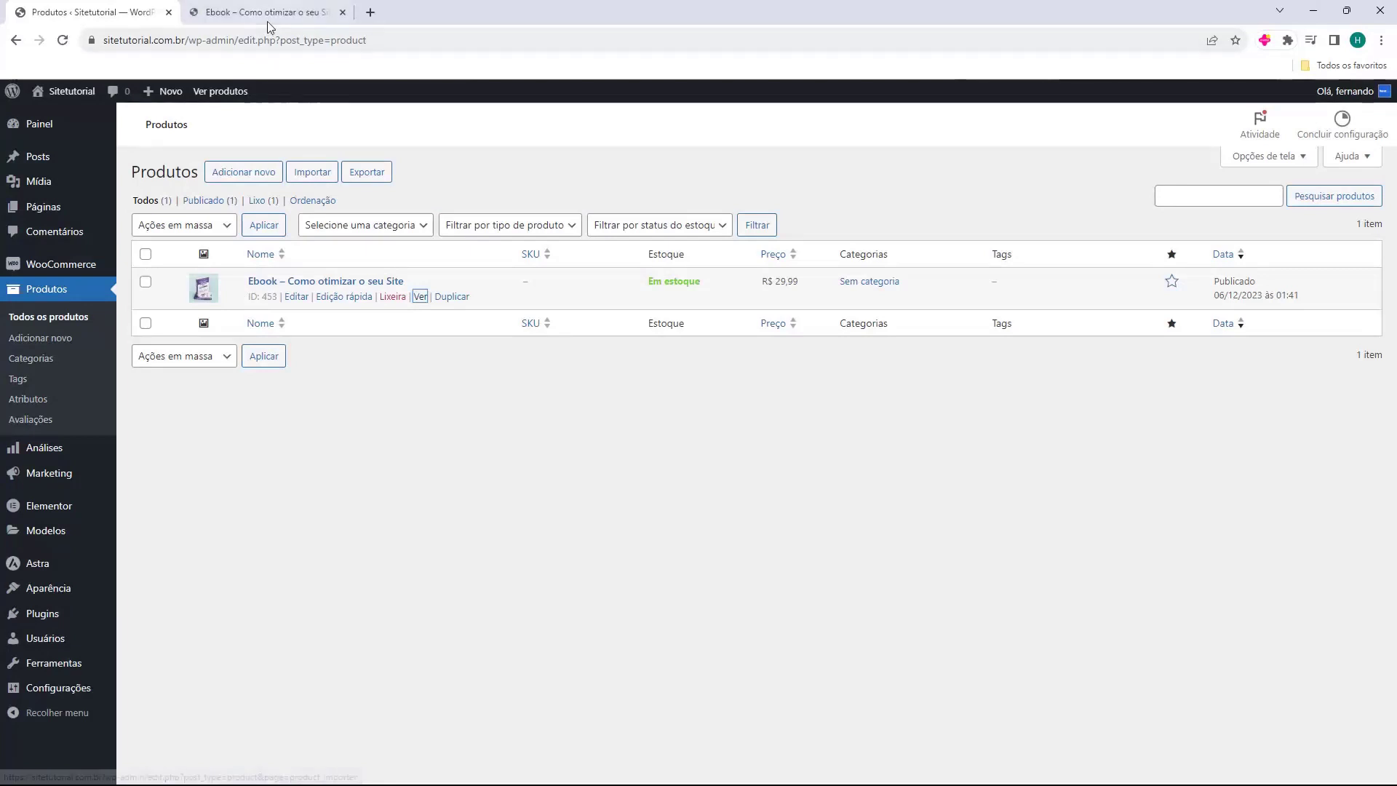
click(268, 12)
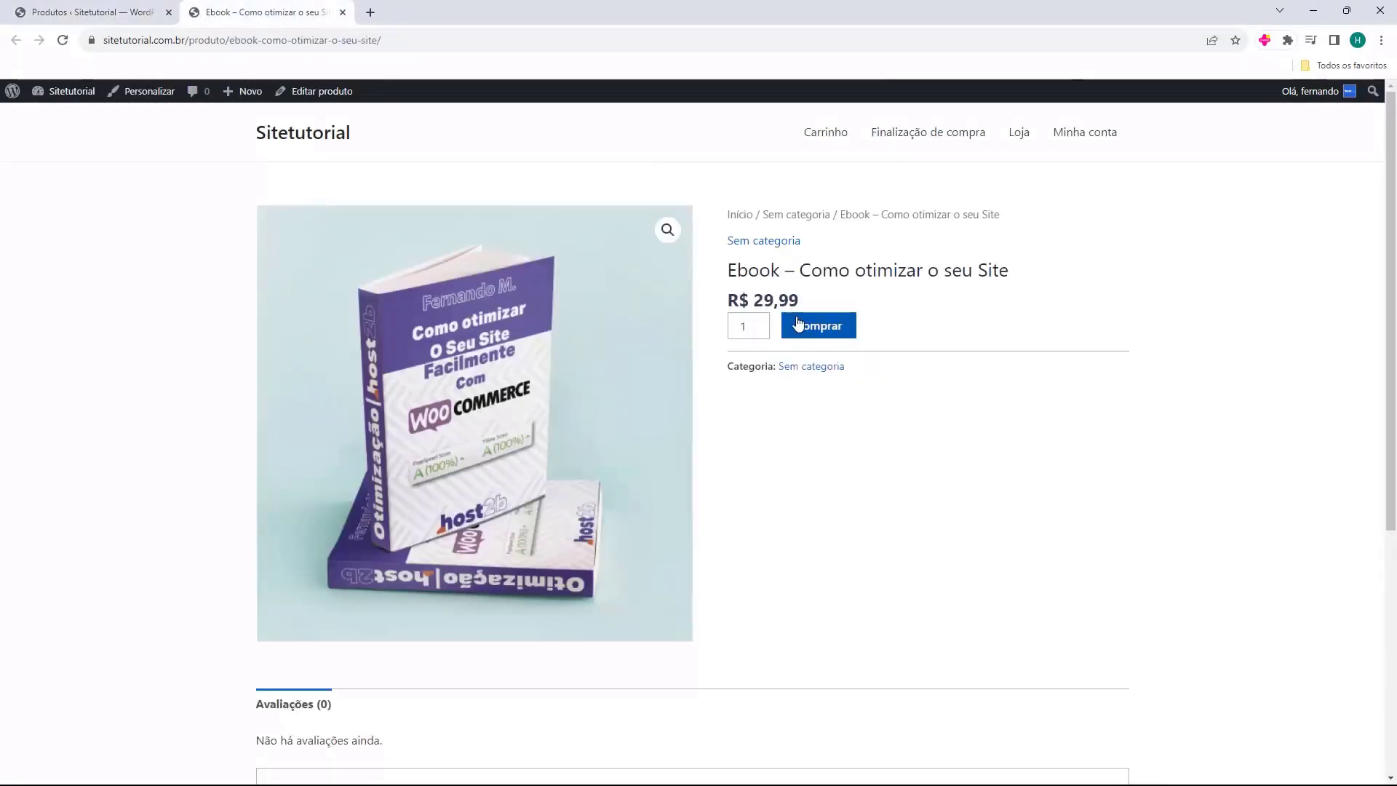
click(823, 334)
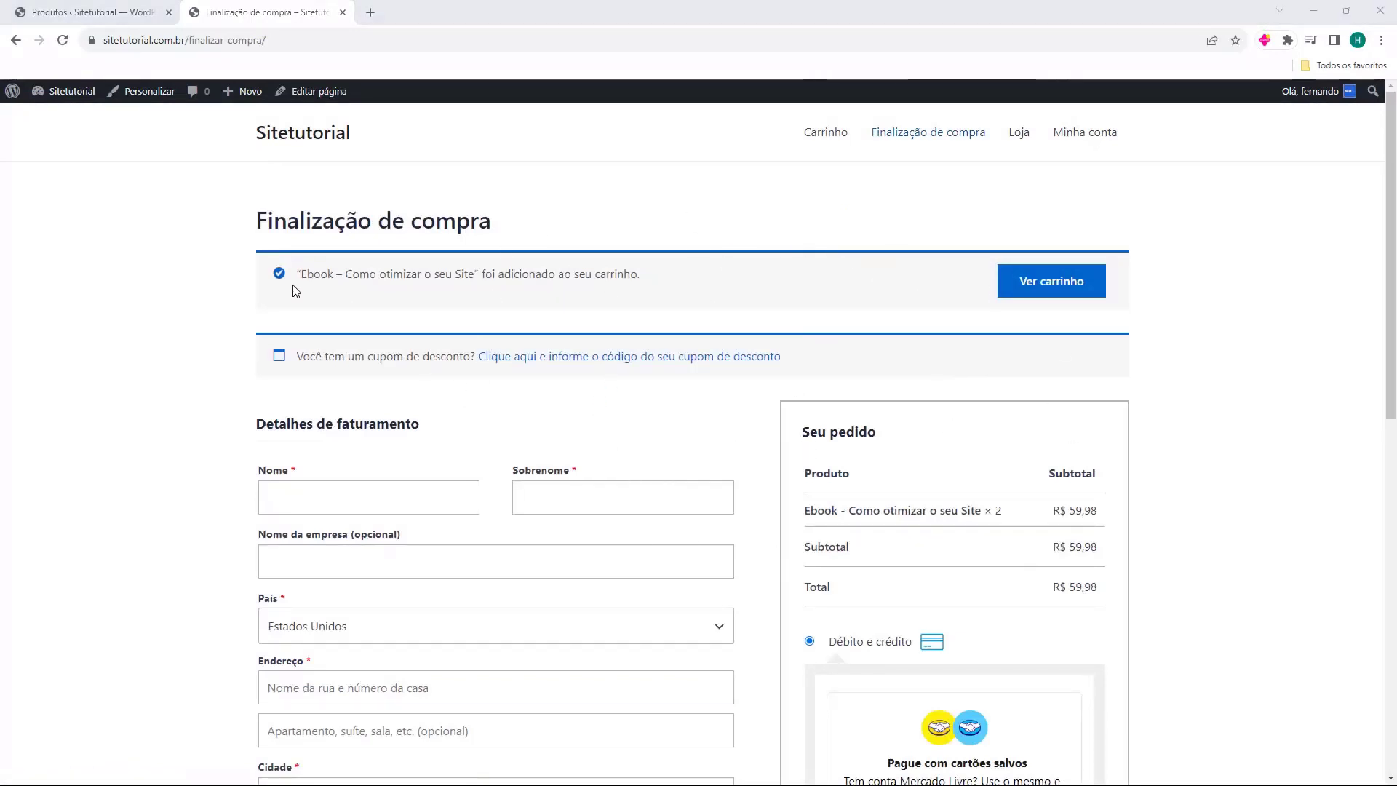
- Examine the added-to-cart notice and the ebook line in the order summary on the checkout page
drag(492, 275, 585, 274)
click(624, 275)
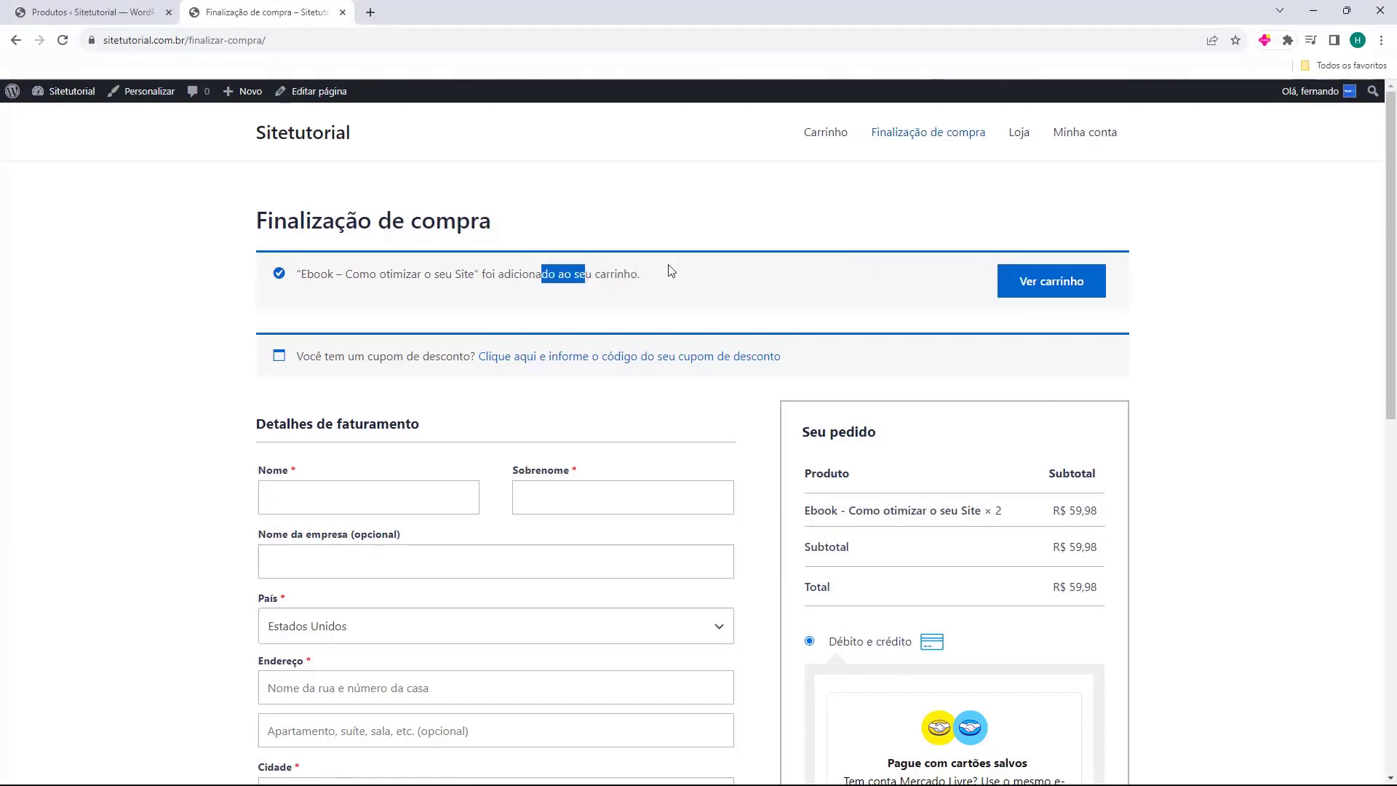
click(719, 297)
drag(689, 284, 497, 286)
click(497, 286)
drag(803, 518, 1001, 511)
click(1000, 514)
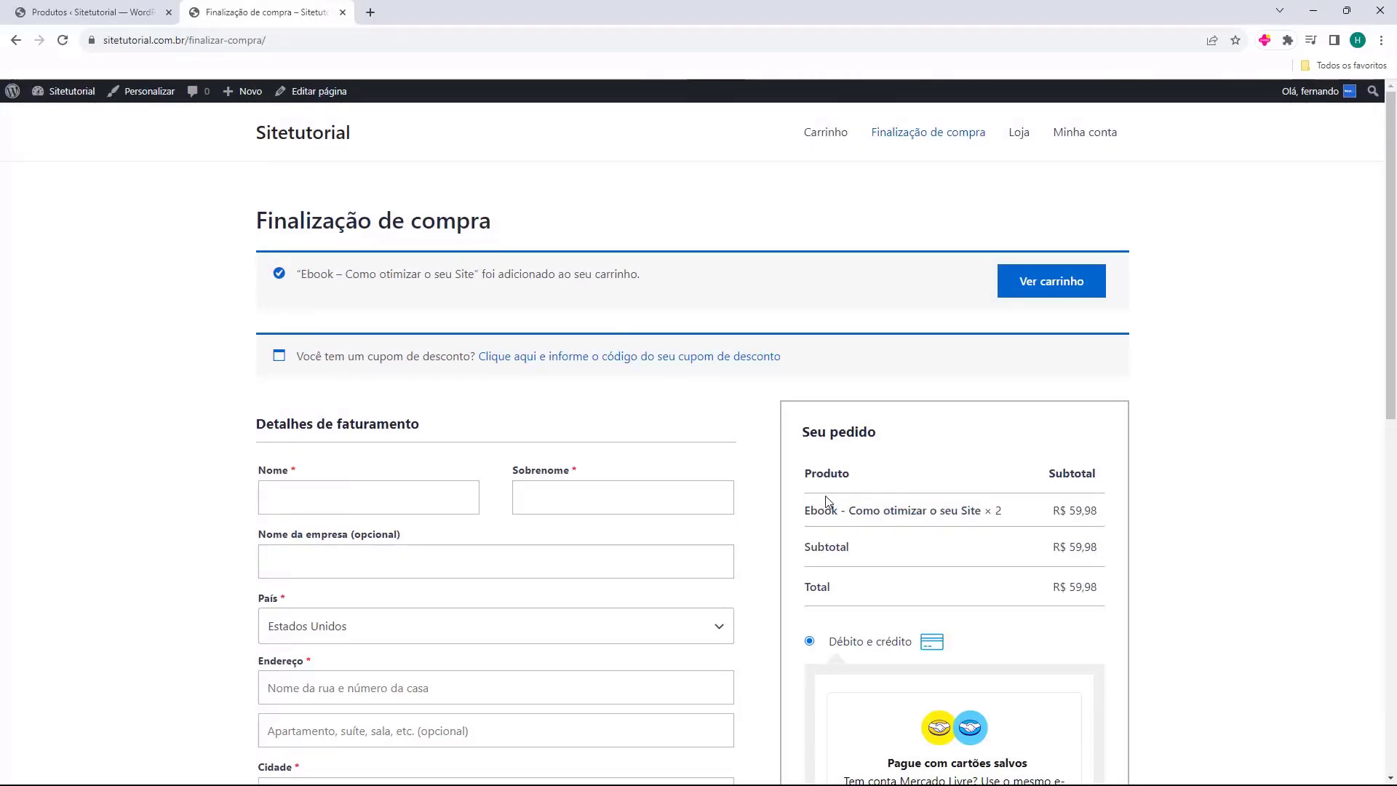
drag(854, 509, 994, 511)
click(997, 518)
click(1037, 514)
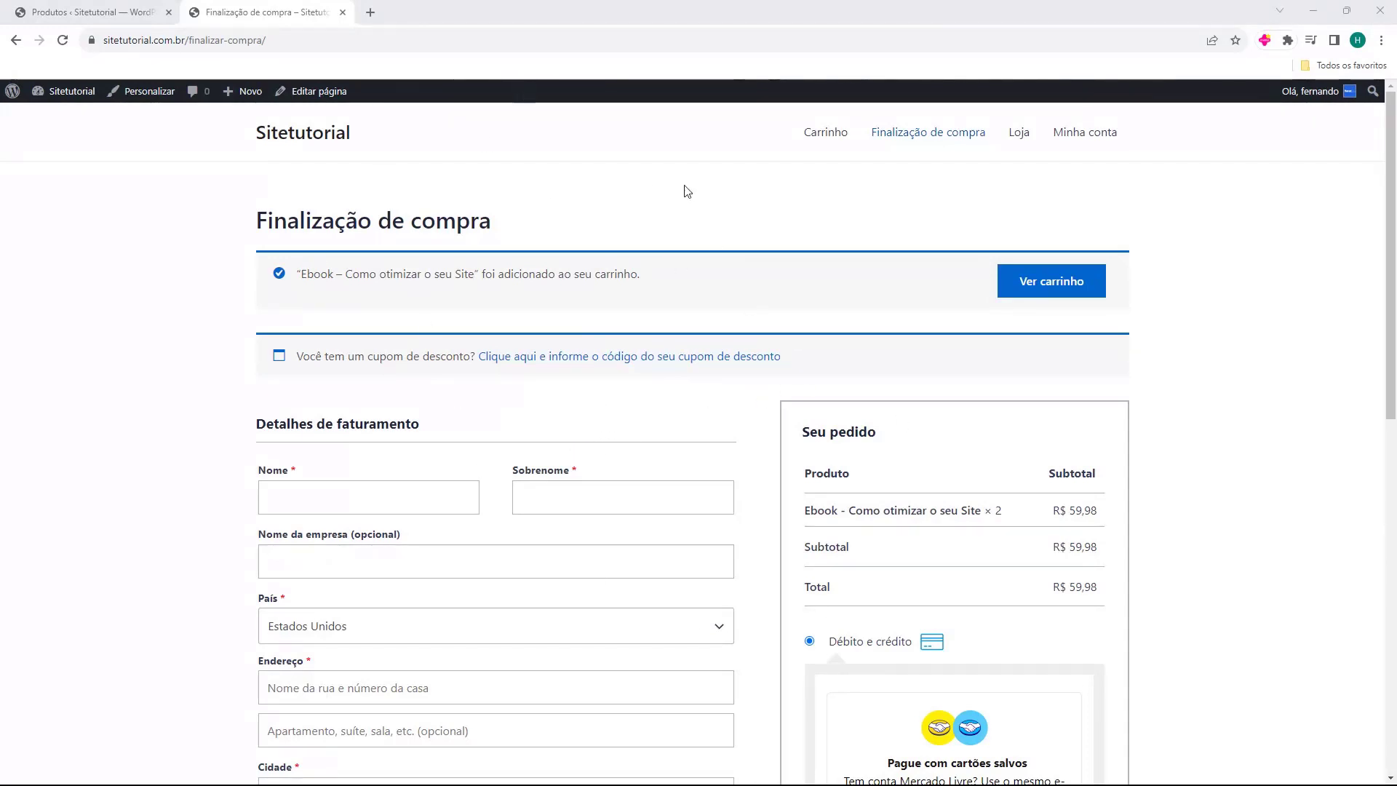
- Return to the product list and locate the product ID of "Ebook – Como otimizar o seu Site"
click(64, 16)
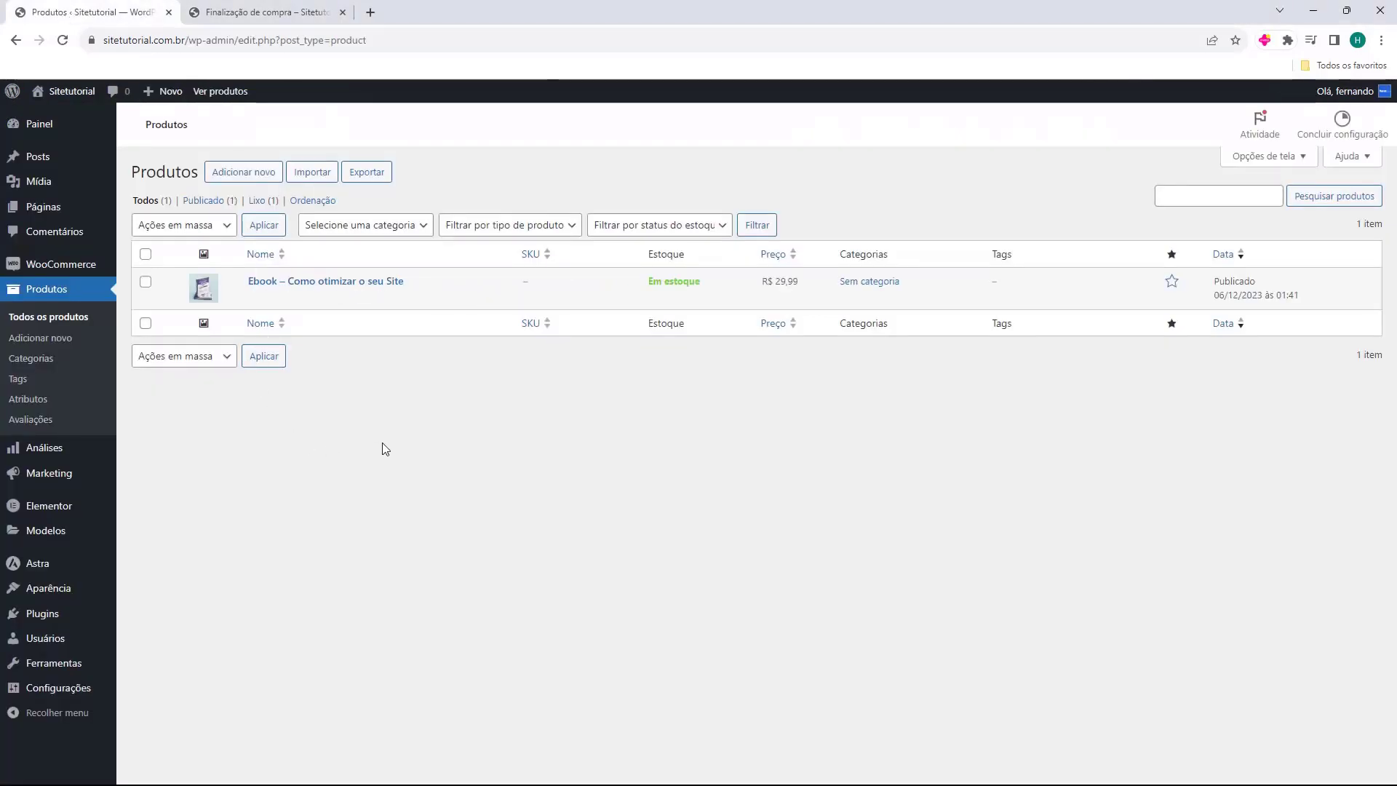
mouse_move(295, 302)
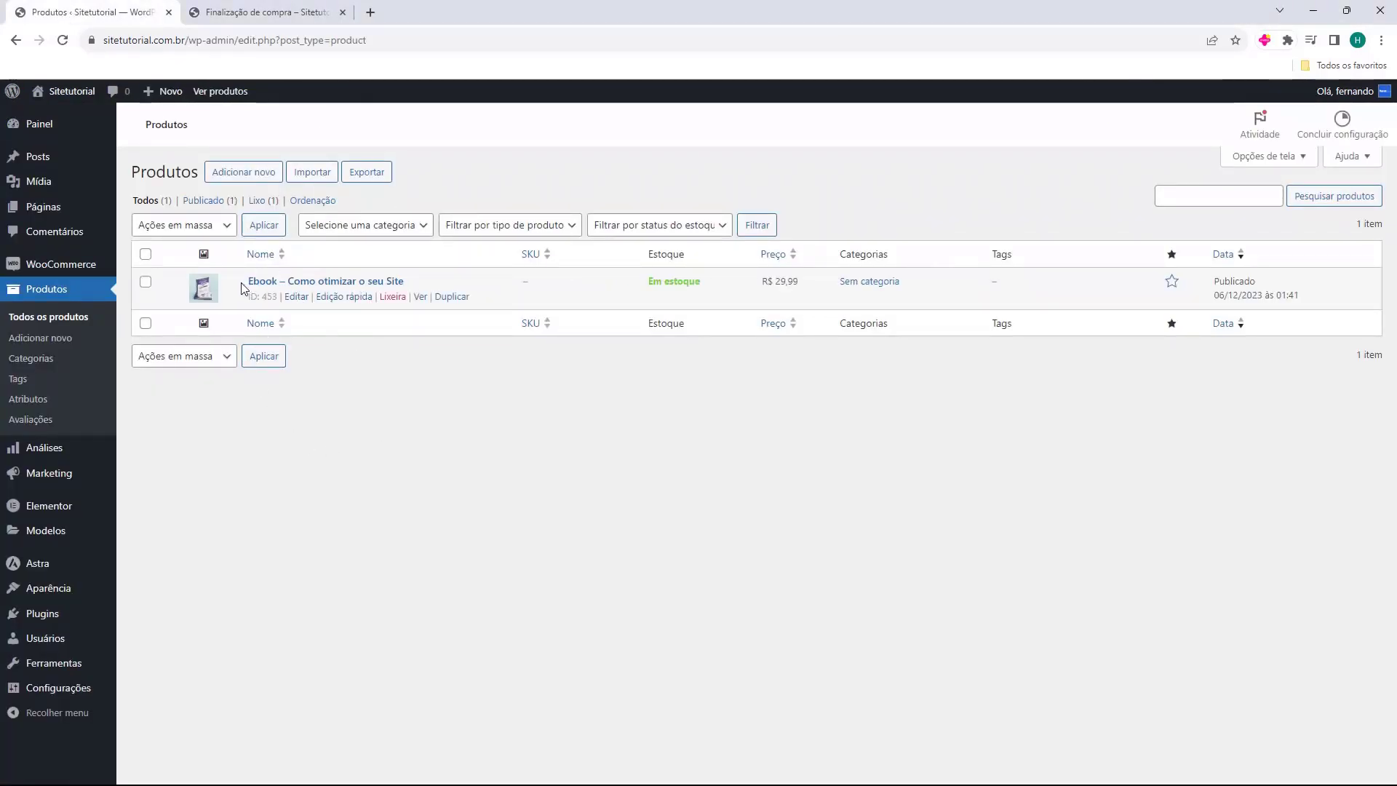
drag(248, 282, 412, 283)
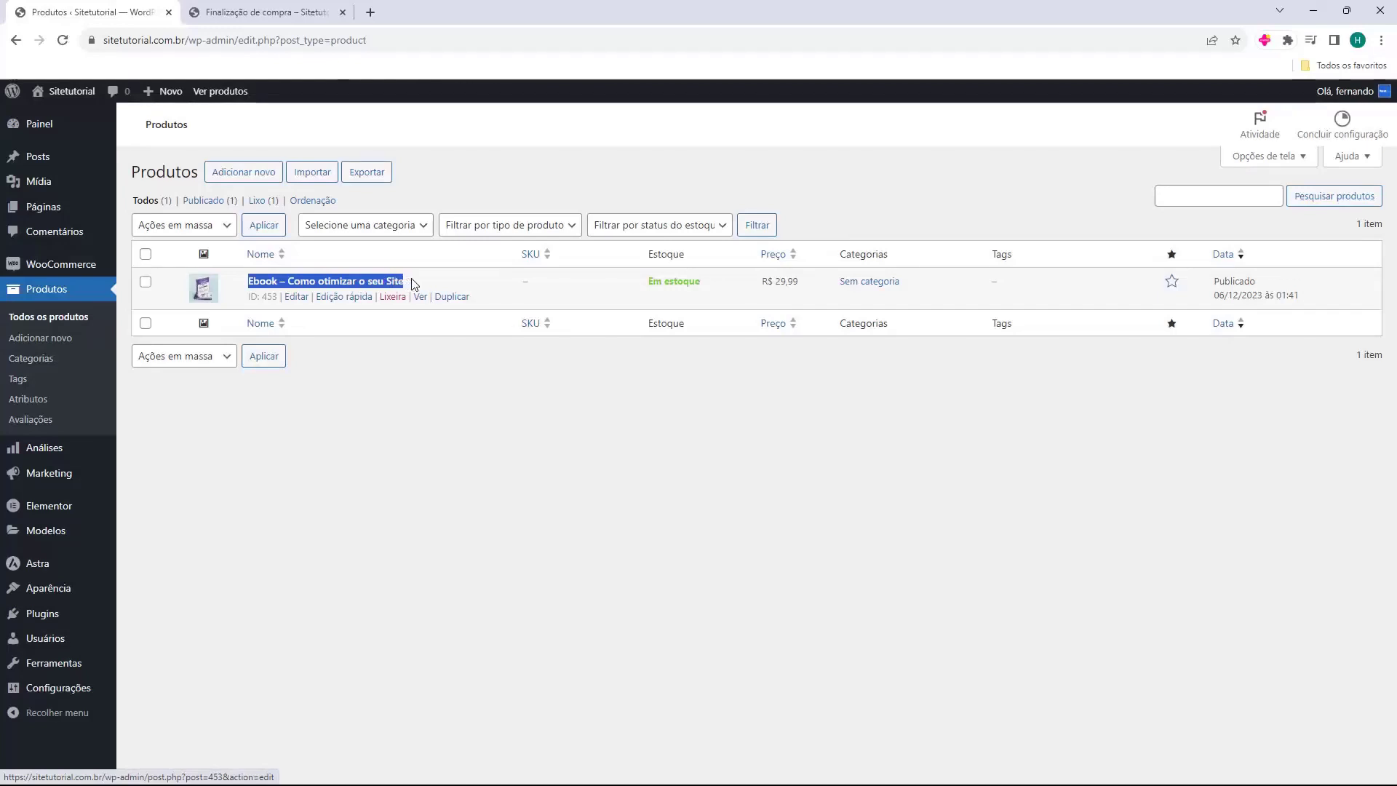
click(424, 282)
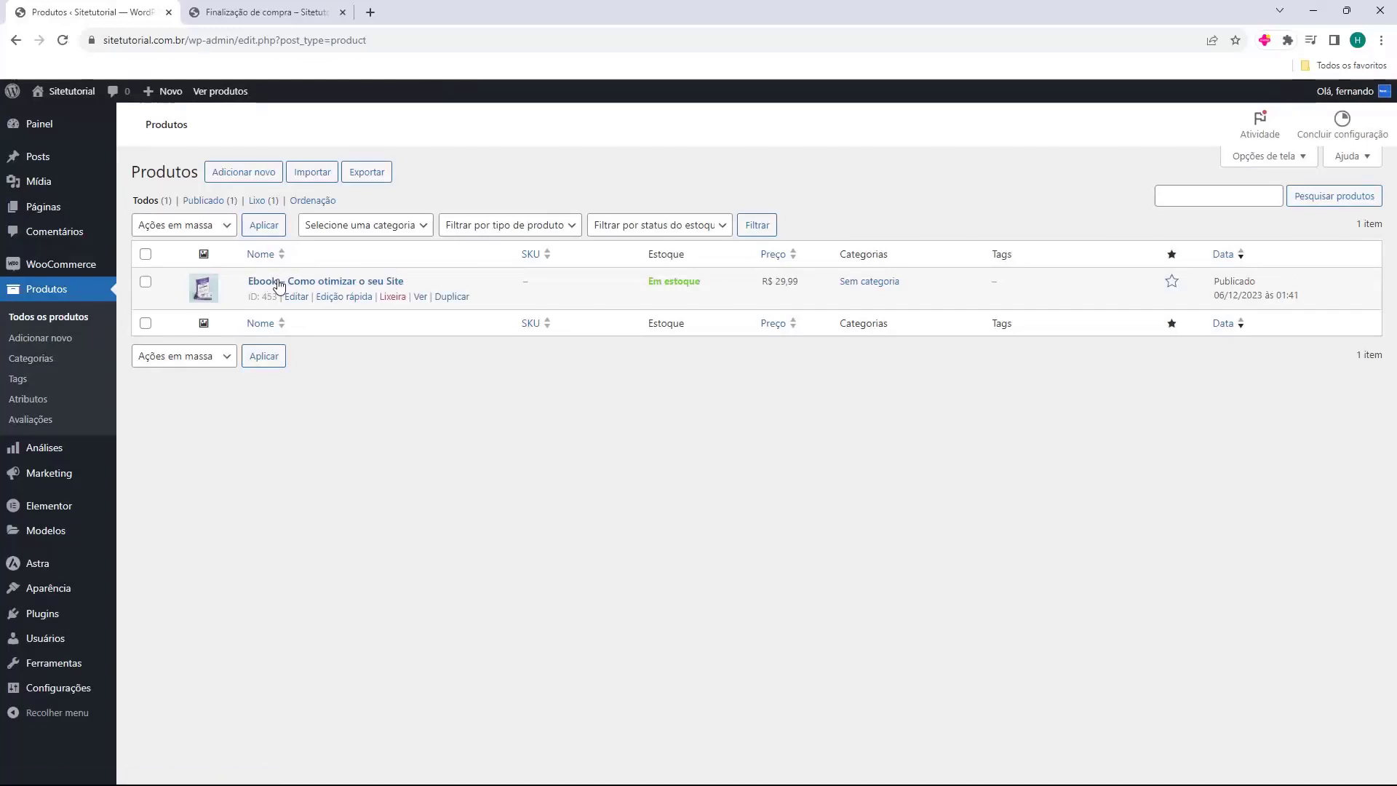
drag(249, 298, 255, 298)
click(258, 298)
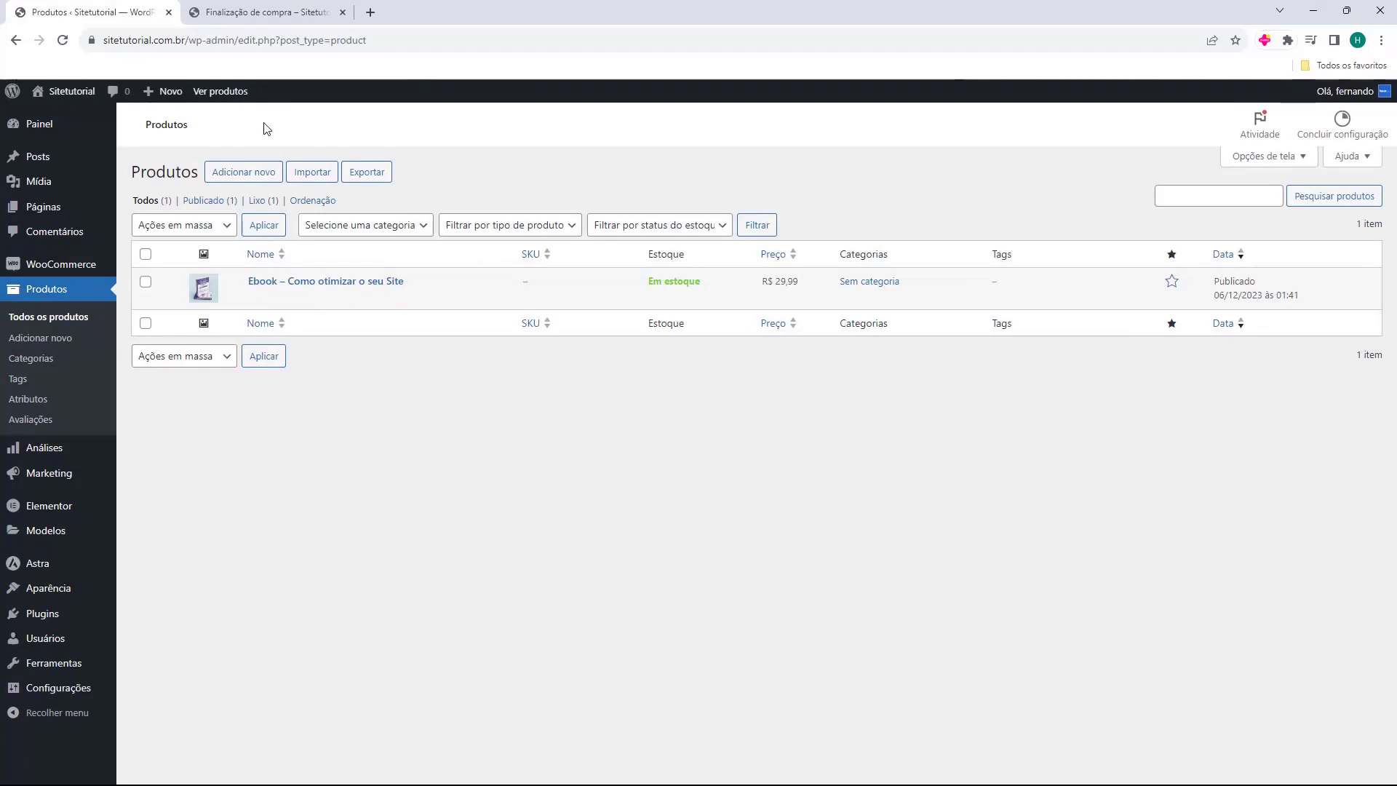
- Switch back to the checkout page's tab and open the site's home page there
click(244, 24)
click(248, 43)
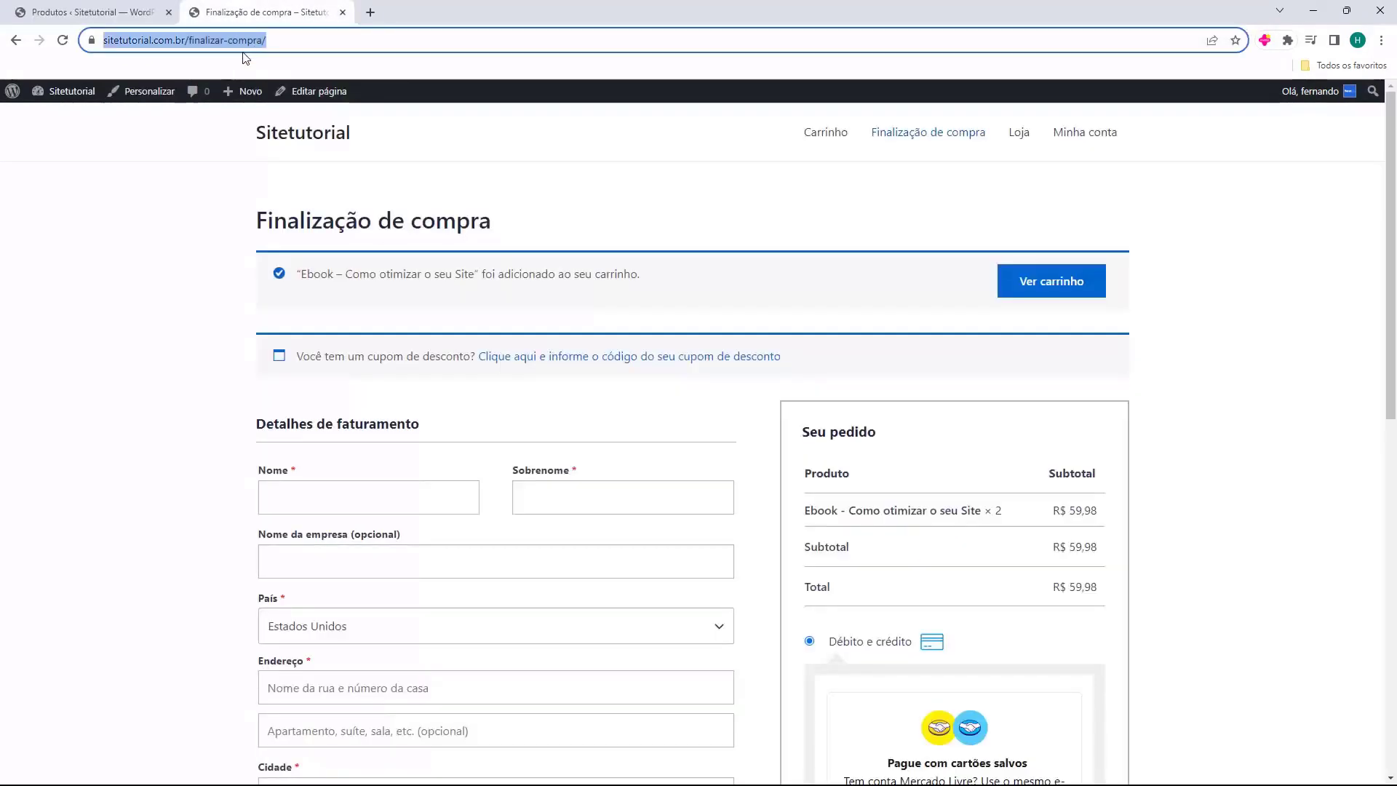
click(174, 42)
click(72, 90)
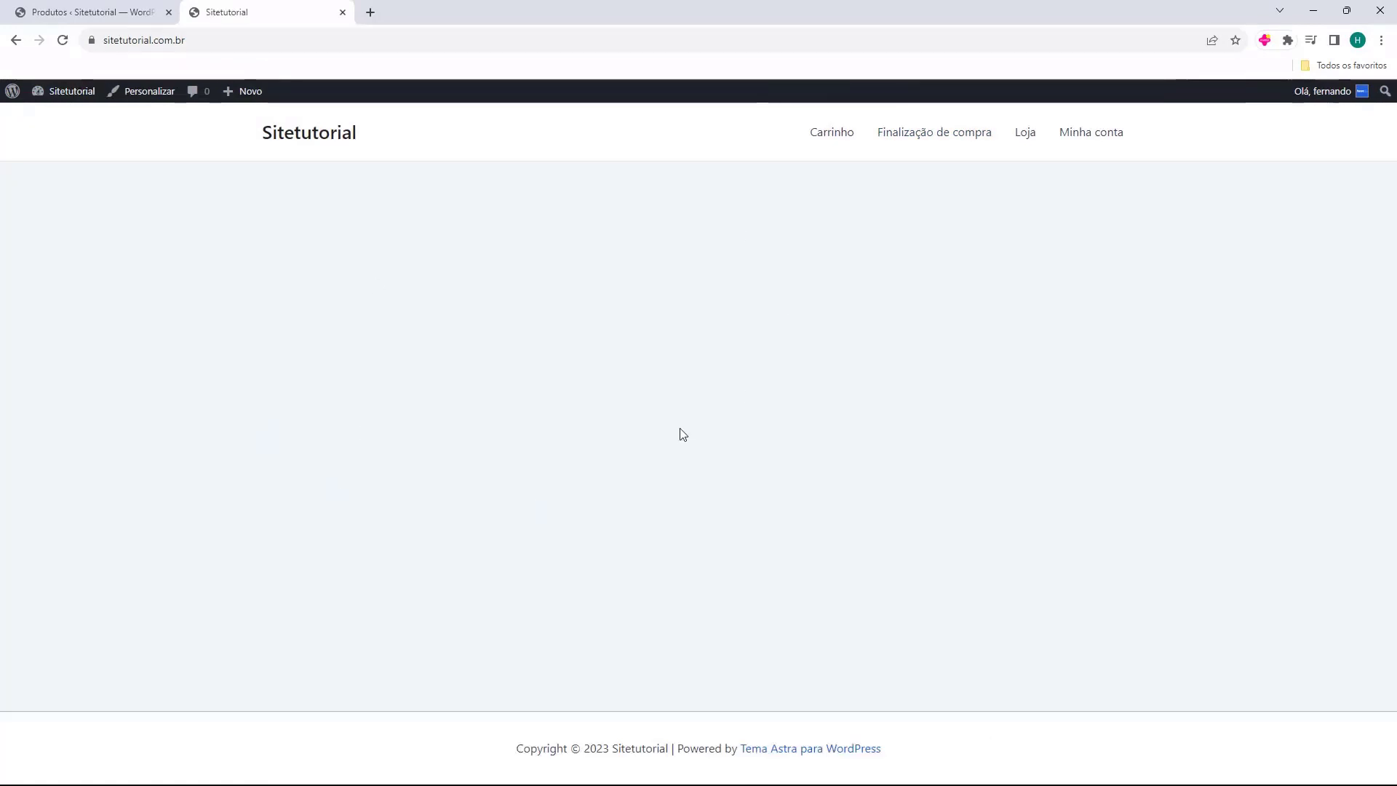
click(131, 40)
double_click(150, 40)
click(155, 40)
drag(137, 41, 237, 42)
click(124, 40)
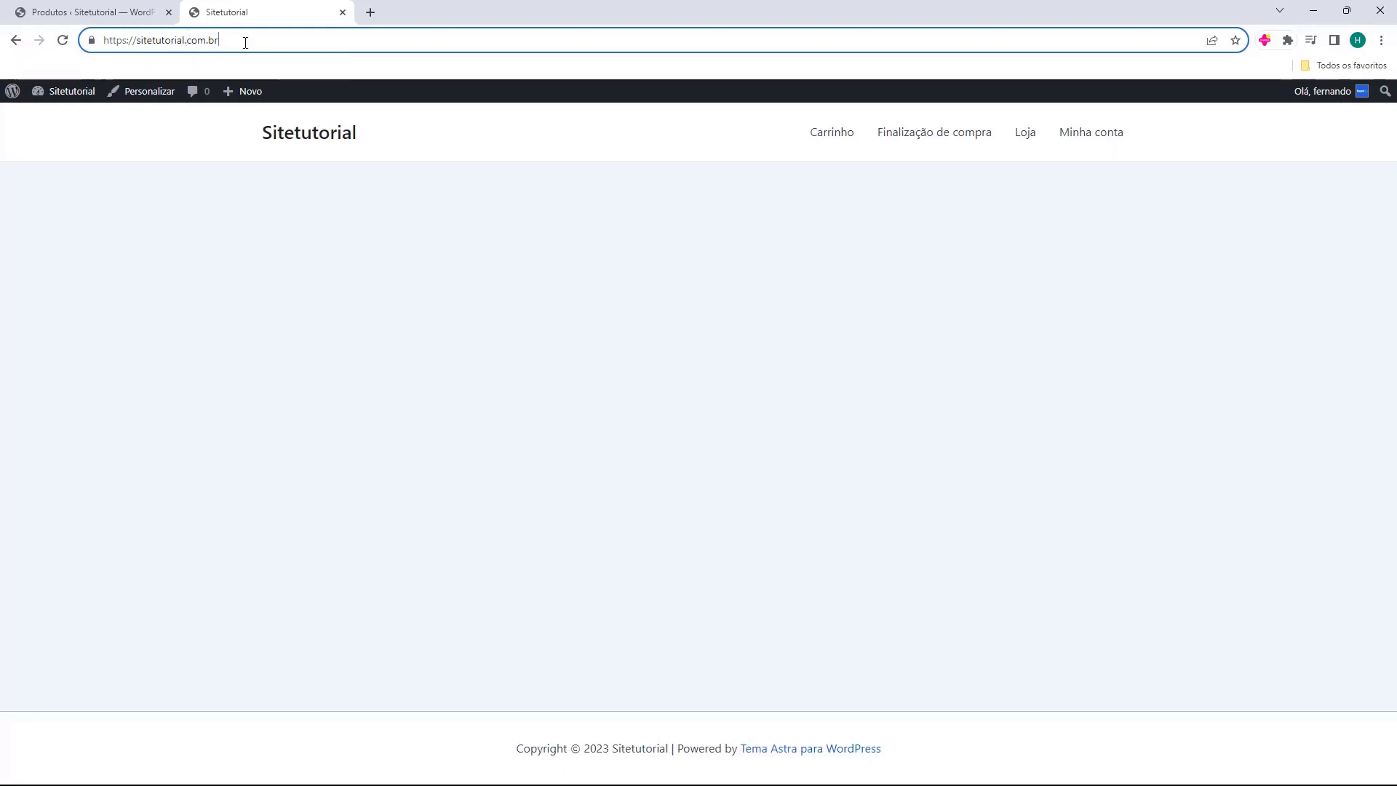
text(/)
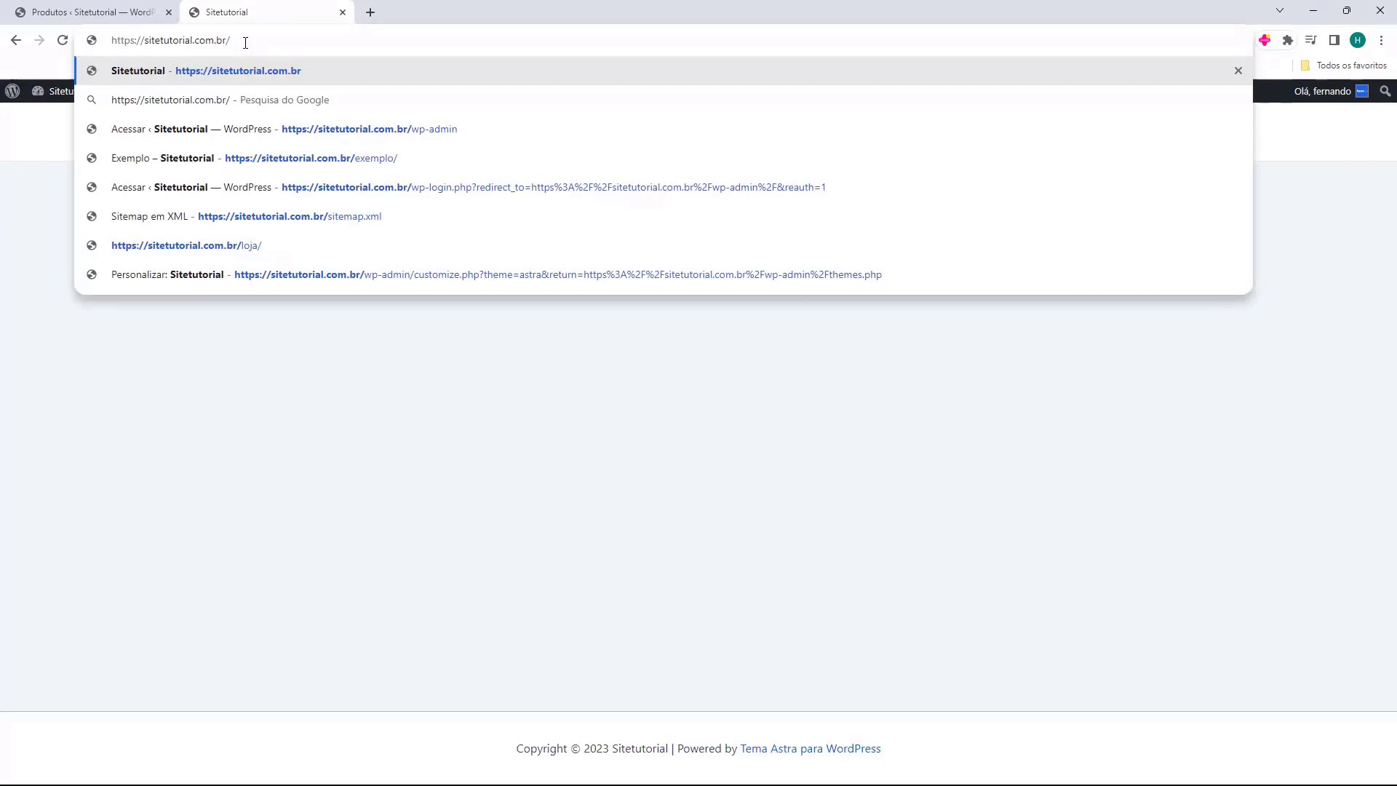
text(?)
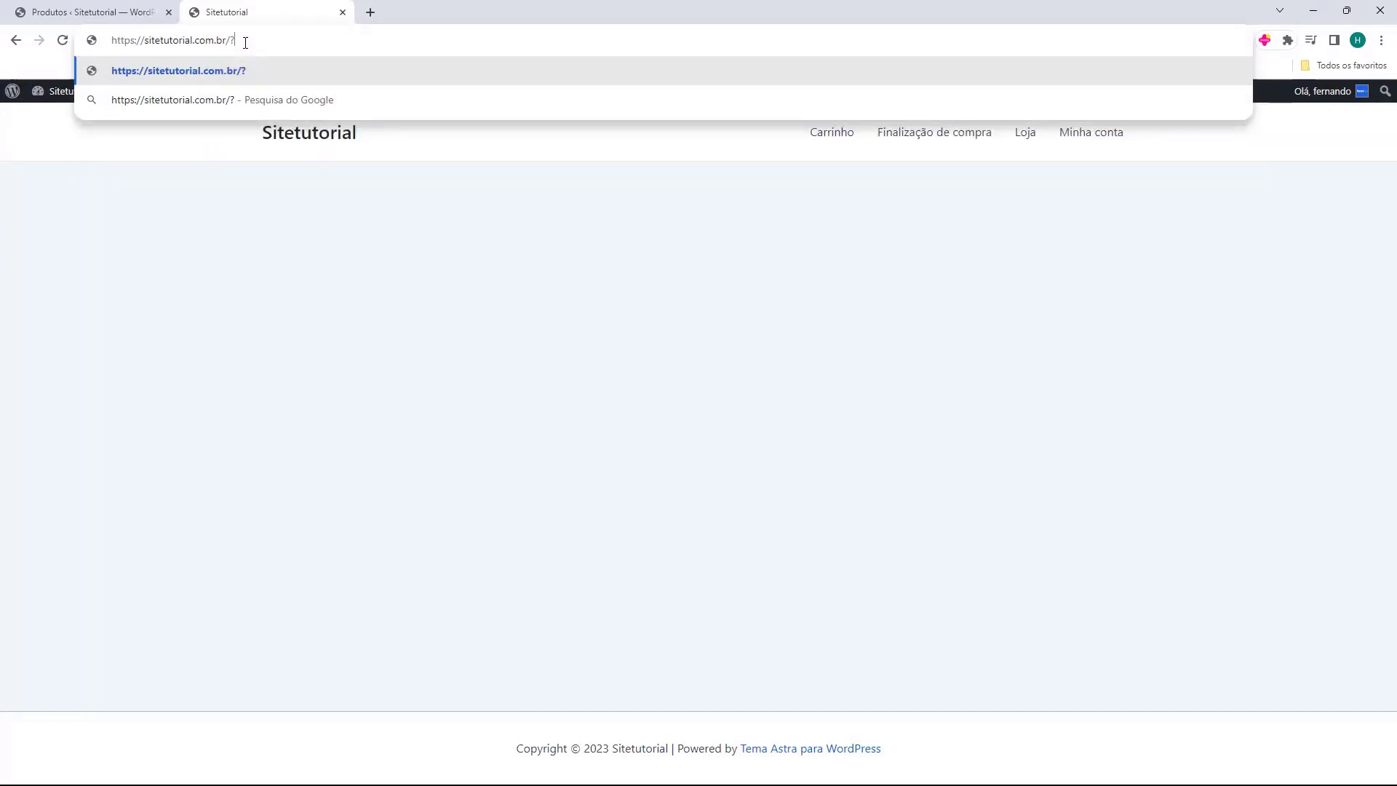
text(add-to-cart)
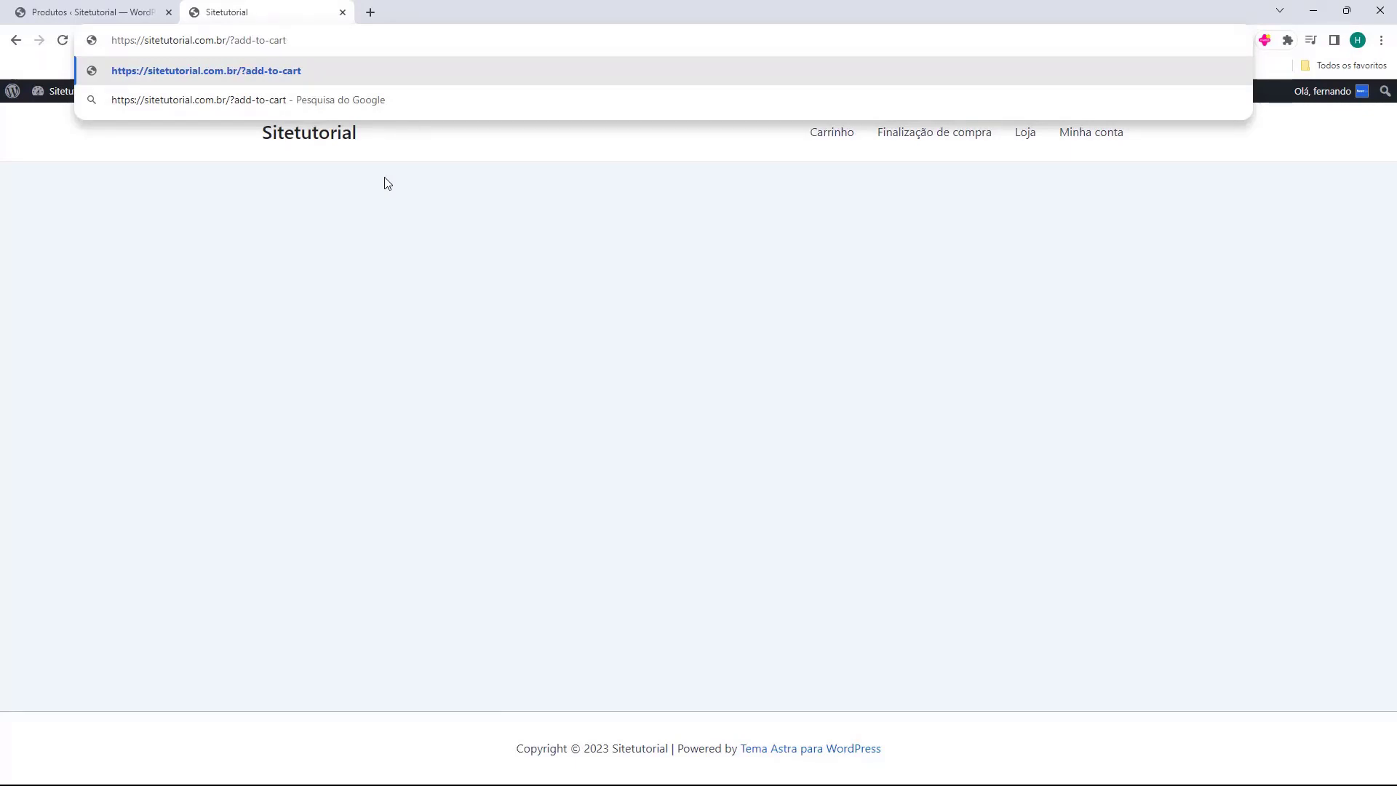
text(=)
- Look up the ebook's ID in the product list, complete the link with 453 and copy the whole address
click(124, 12)
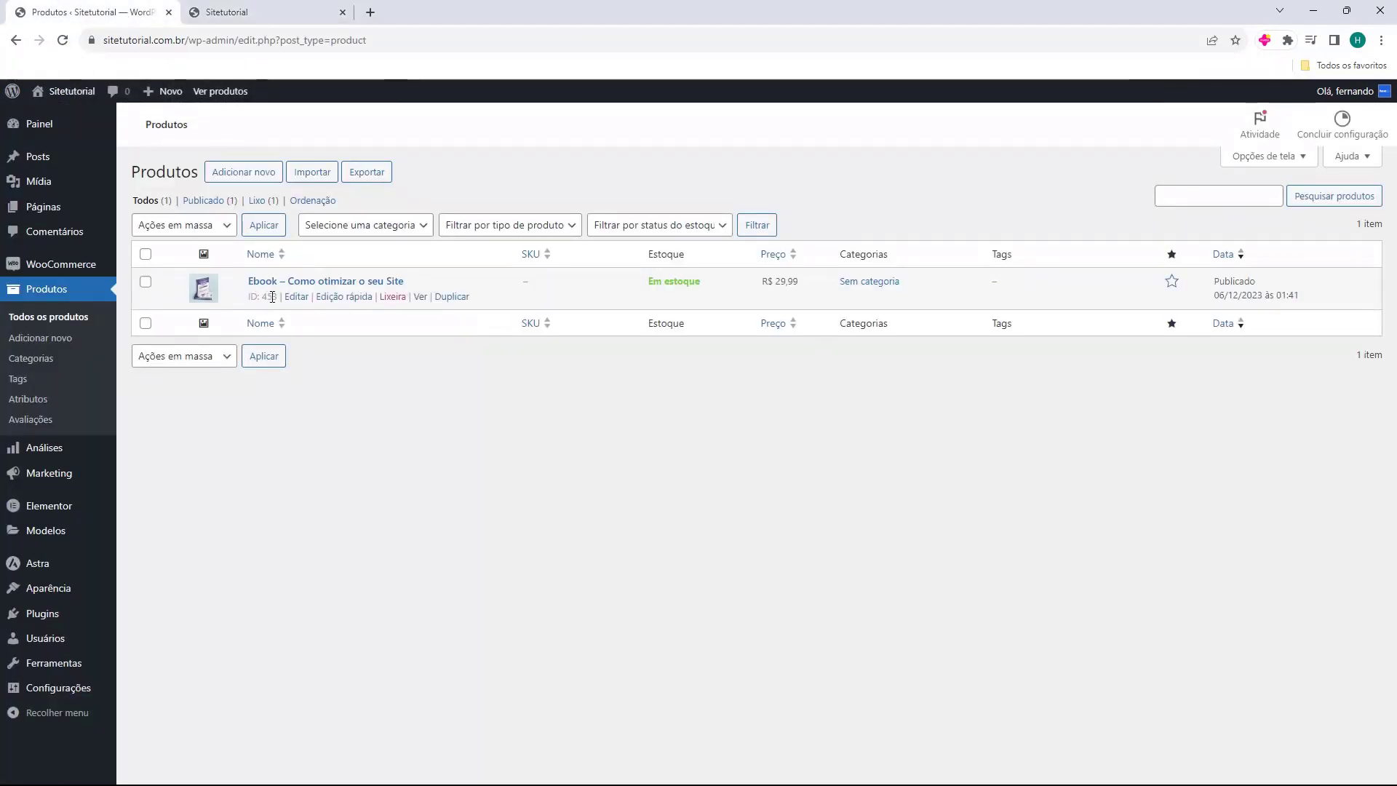
click(268, 12)
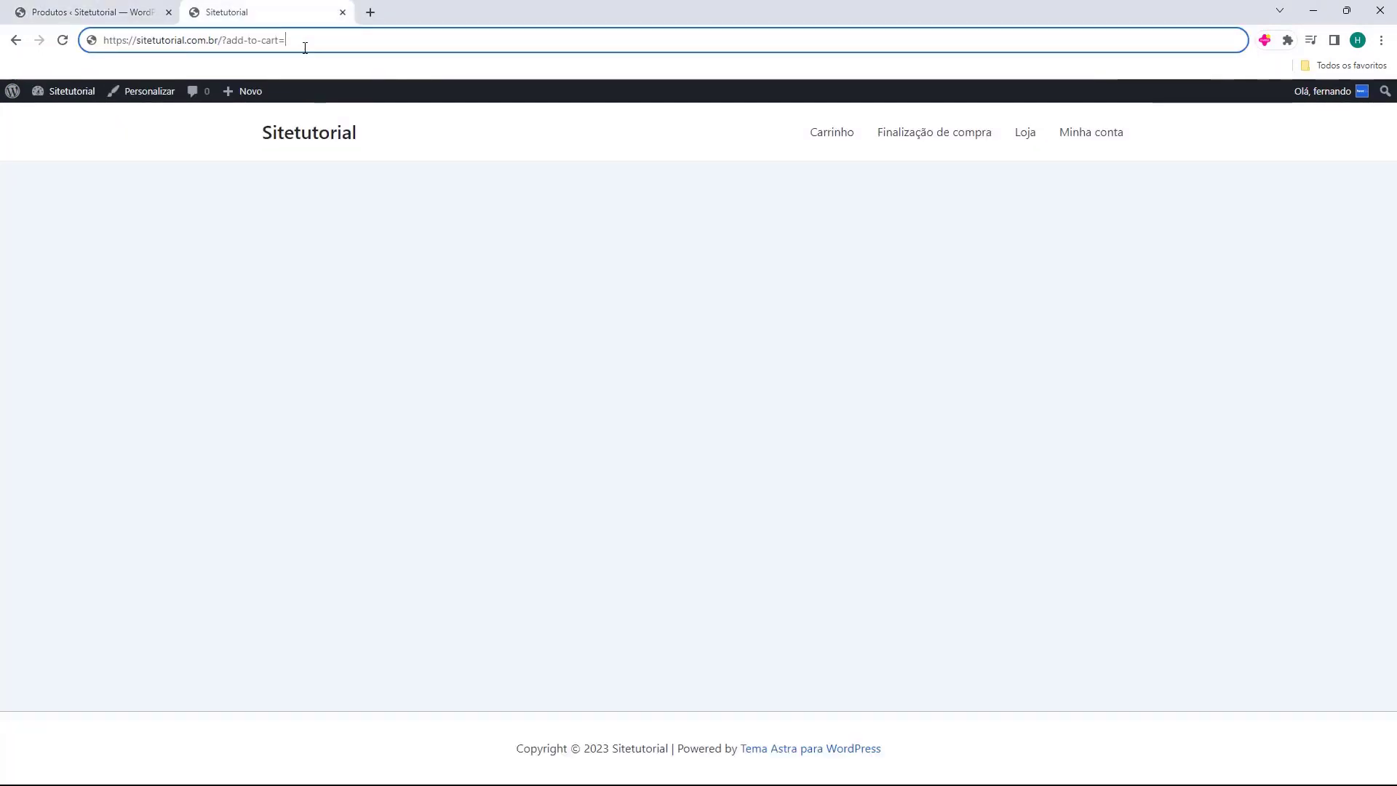
text(453)
drag(322, 43, 226, 41)
click(143, 49)
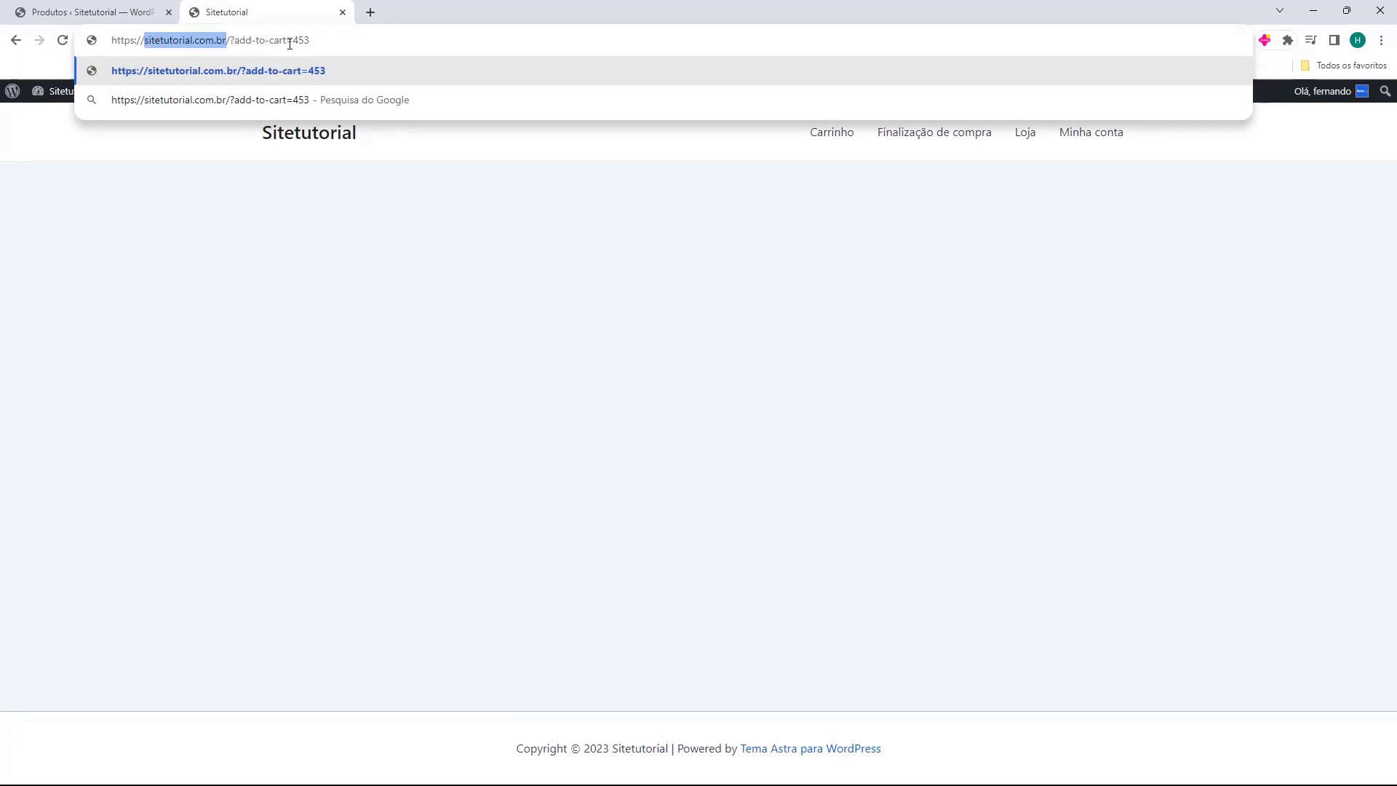
triple_click(319, 43)
key(ctrl+c)
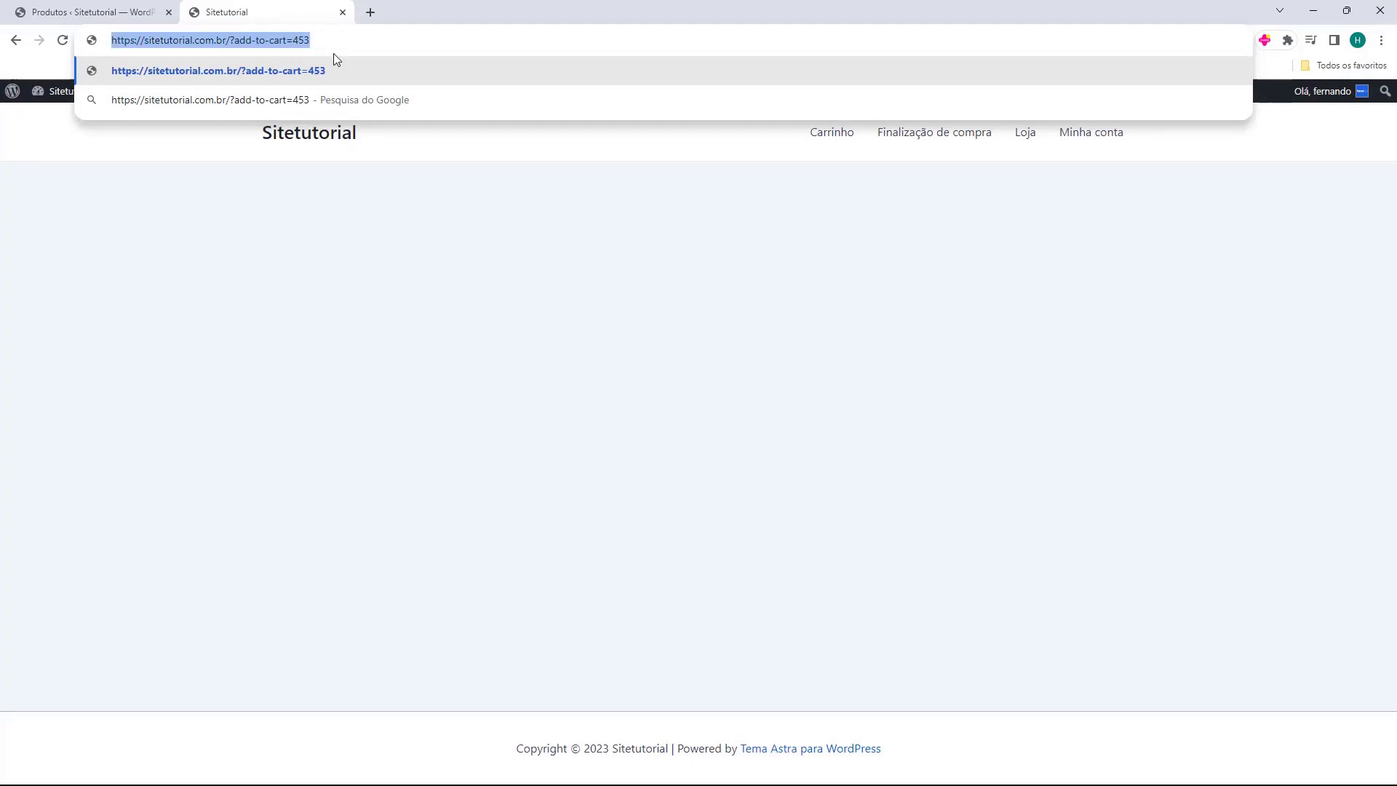
key(Return)
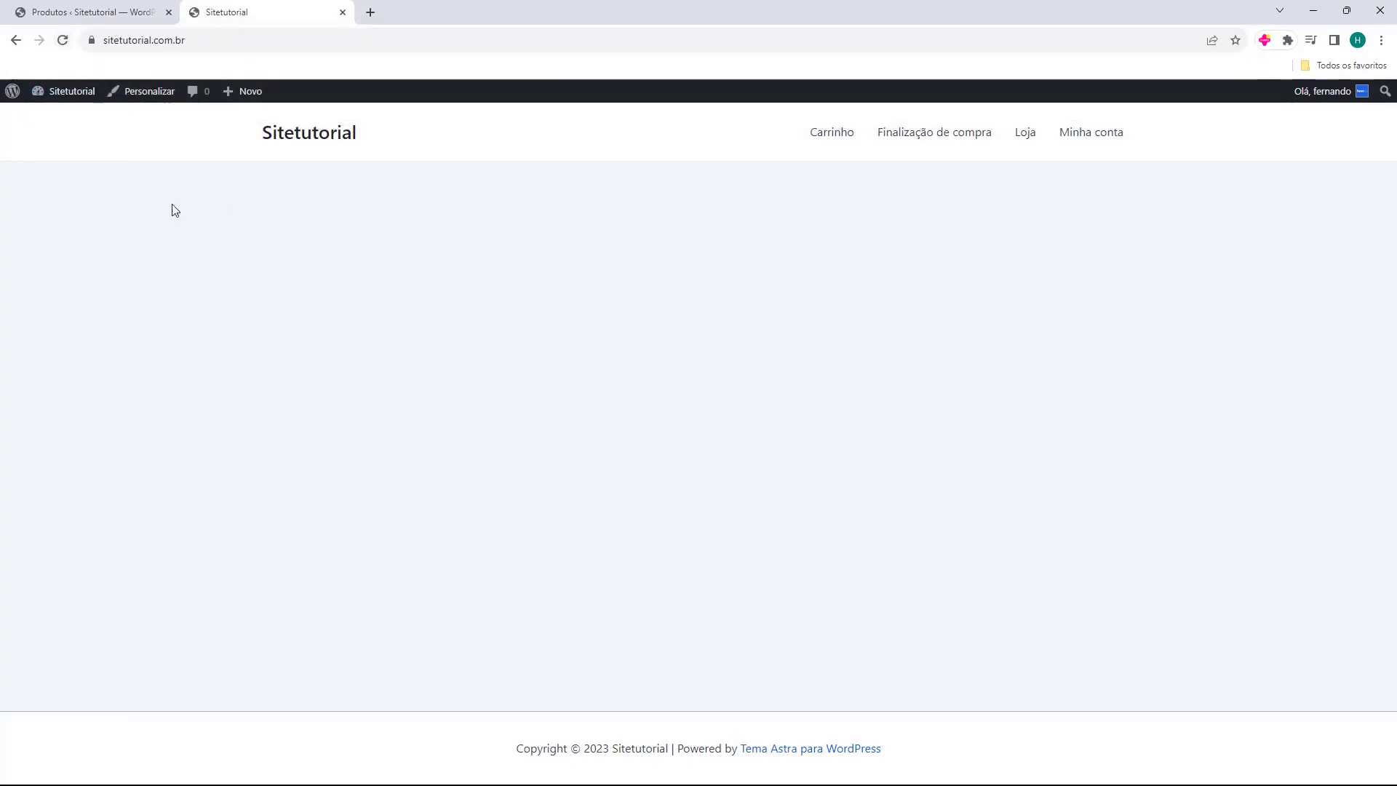
click(215, 44)
key(ctrl+v)
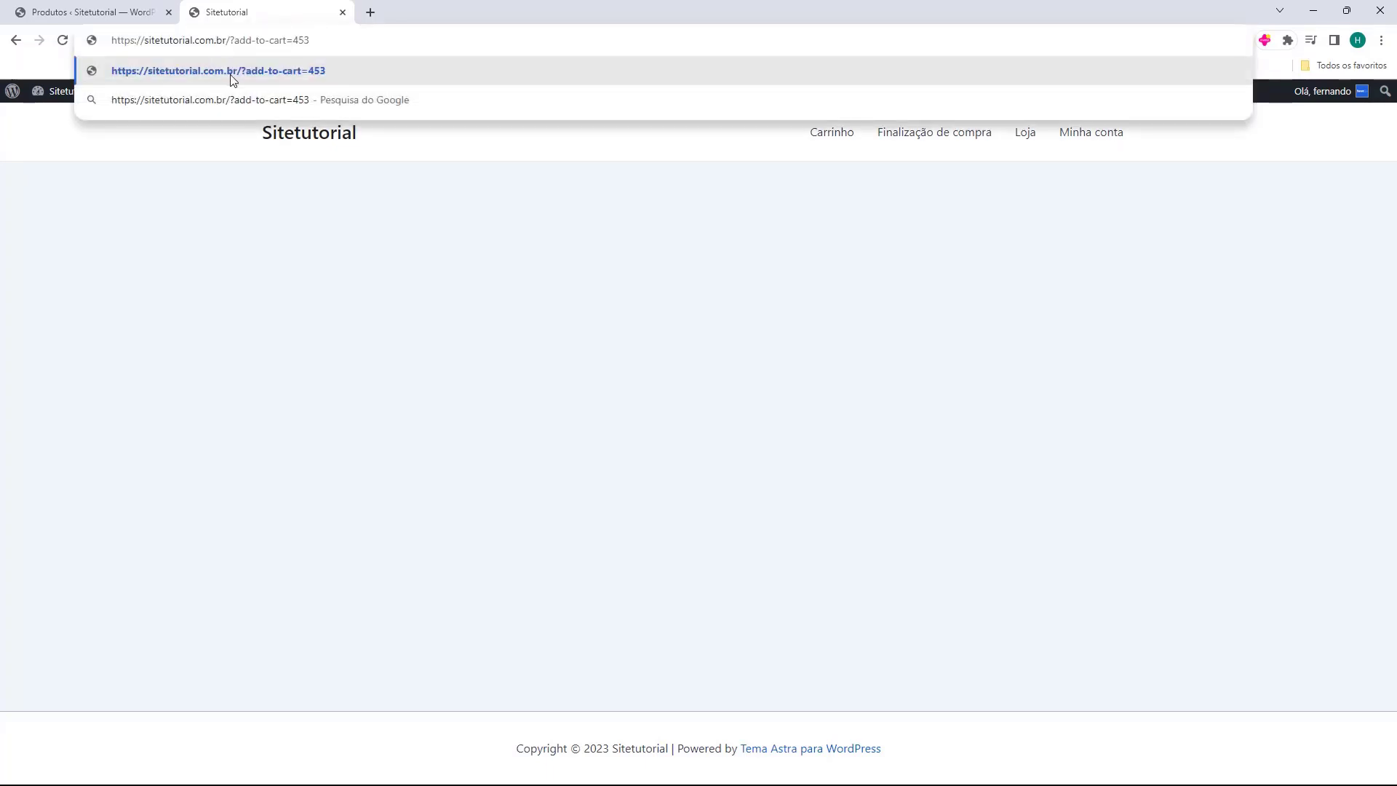
click(233, 76)
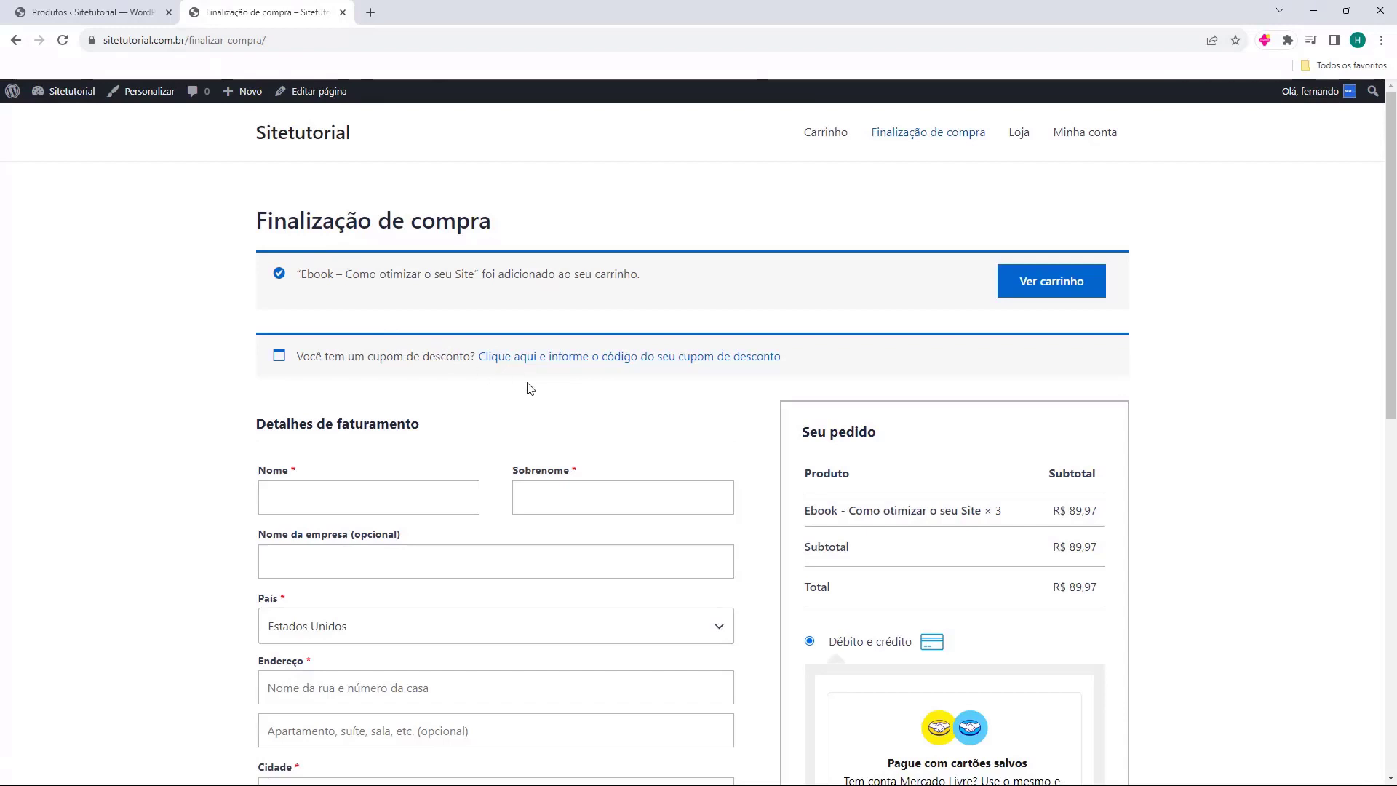
drag(791, 491, 892, 511)
click(969, 515)
double_click(998, 511)
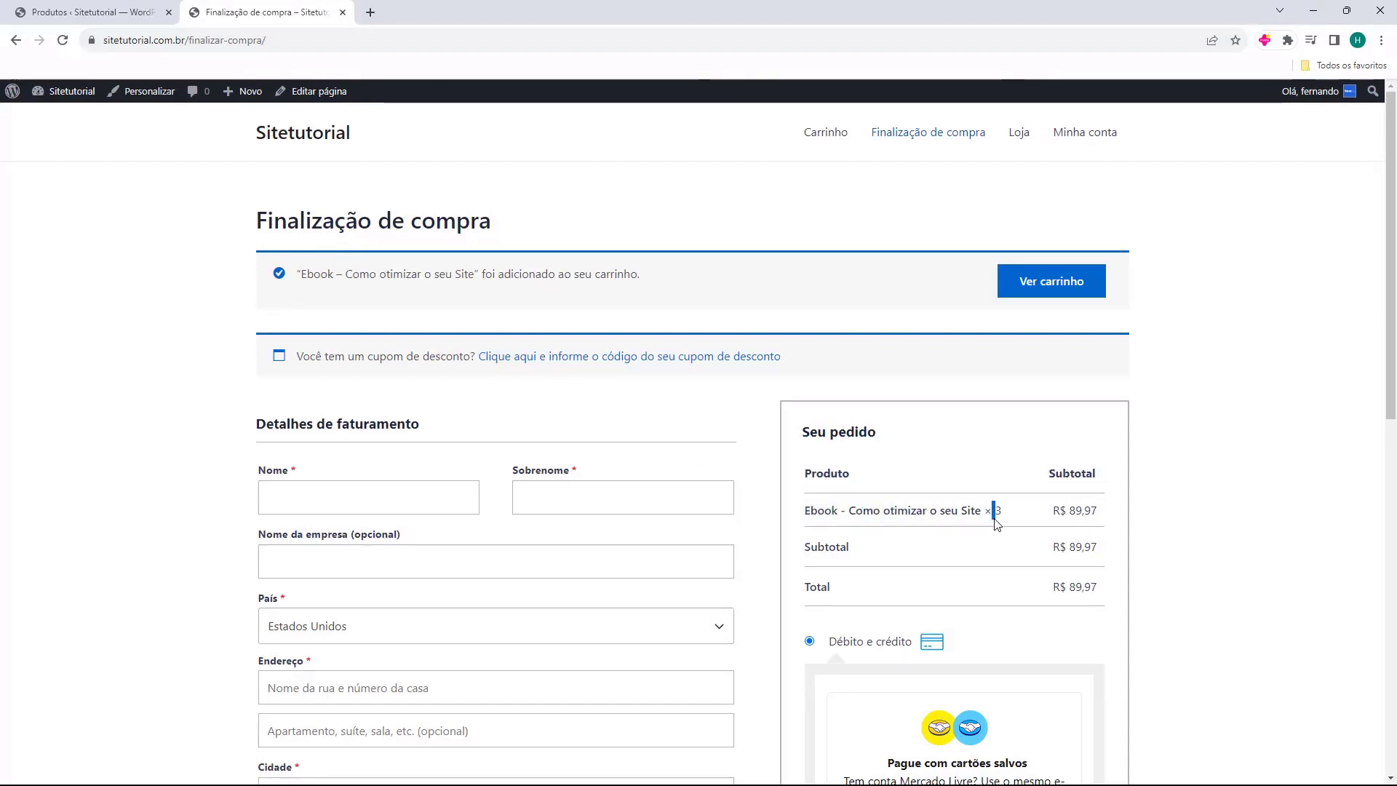
click(1008, 518)
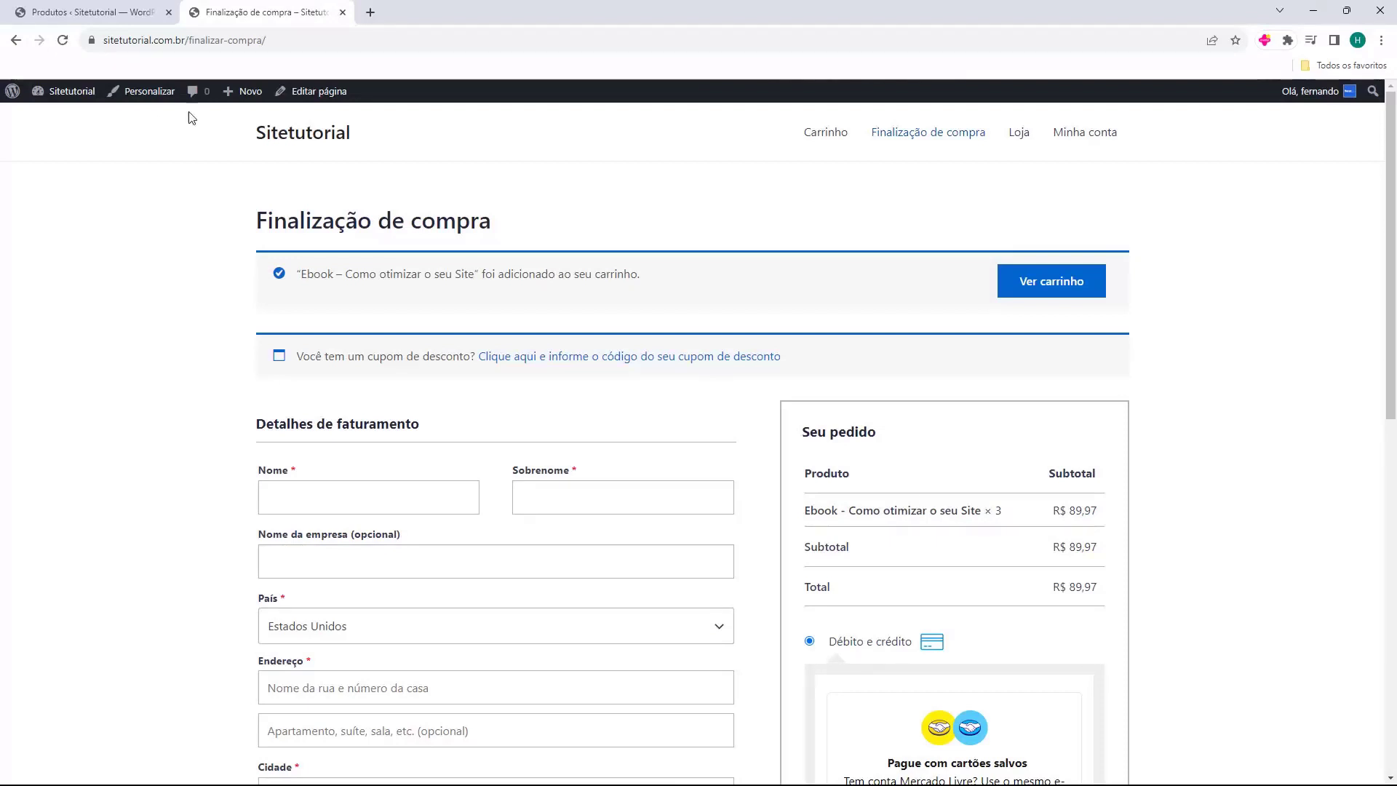
- Paste the direct purchase link over the checkout page's address and review it without loading it
click(305, 41)
key(ctrl+v)
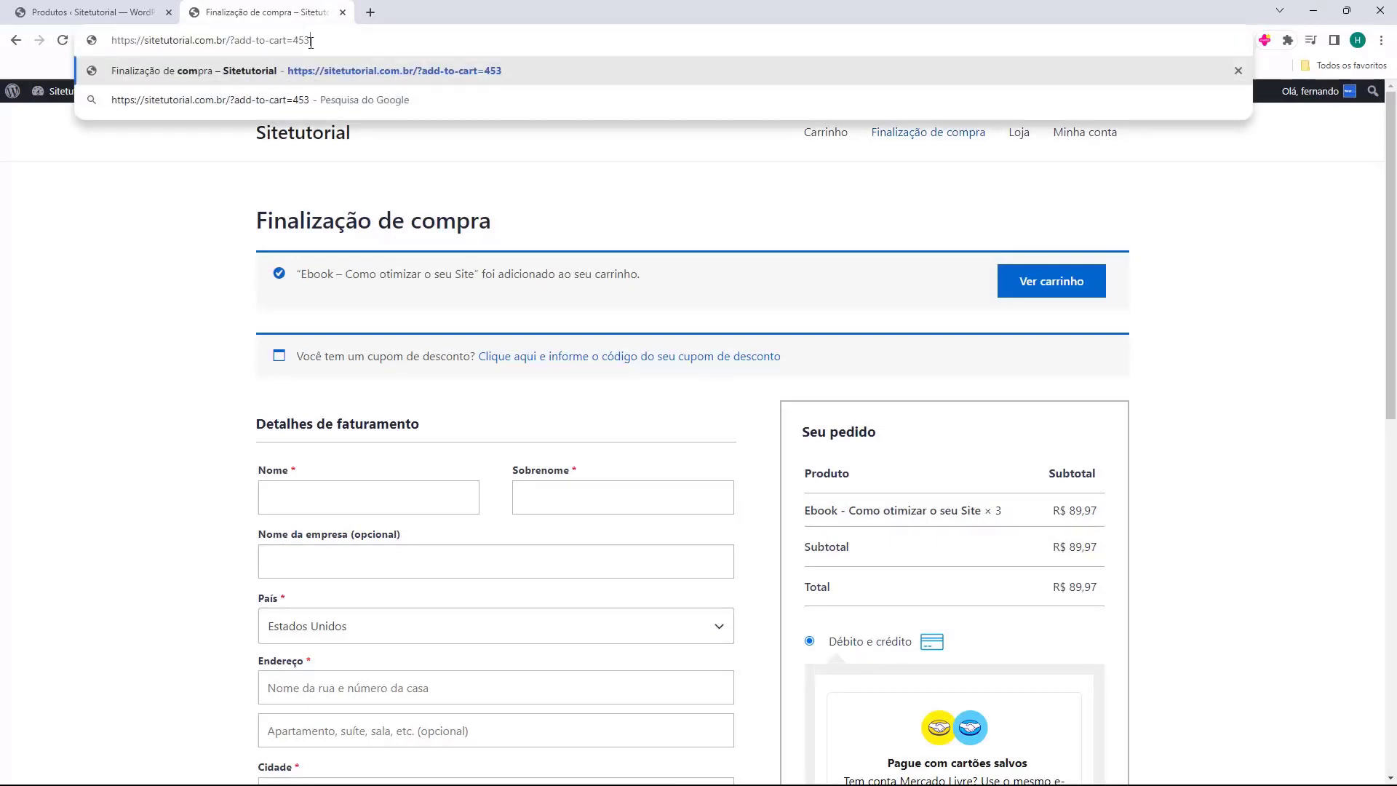
drag(351, 41, 109, 36)
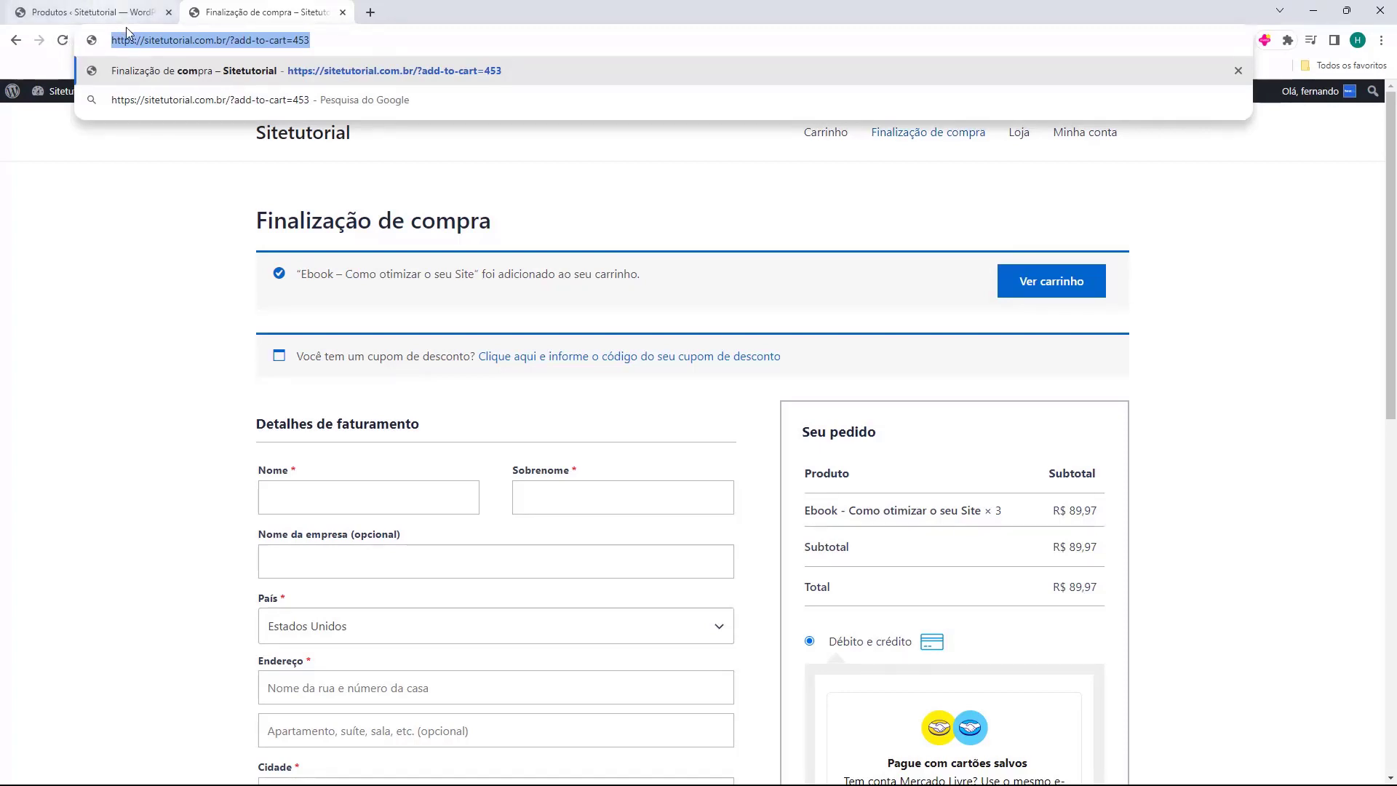
click(765, 517)
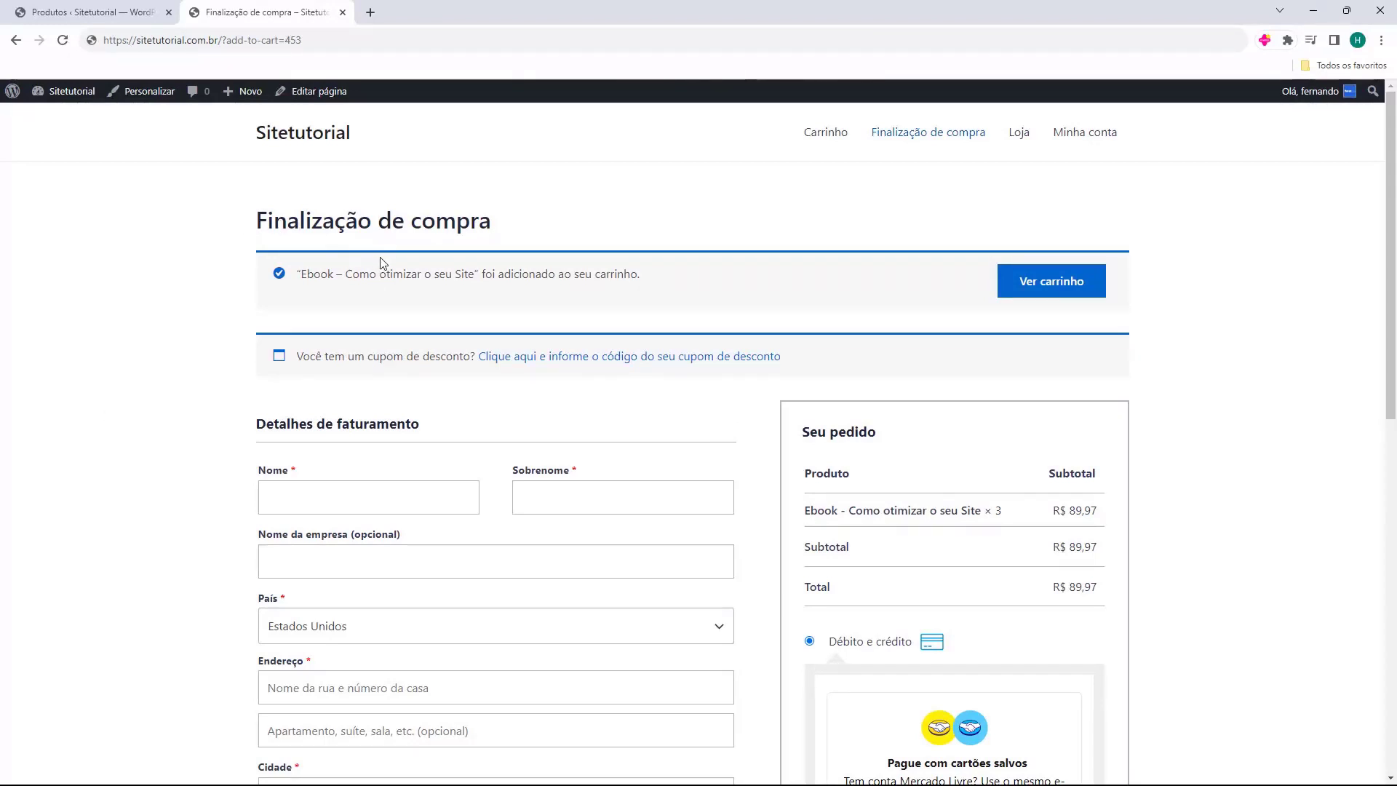
- Examine the checkout page's added-to-cart notice, site title, header menu and footer copyright line
drag(293, 278, 474, 278)
click(475, 278)
drag(379, 142, 255, 140)
drag(452, 150, 1098, 150)
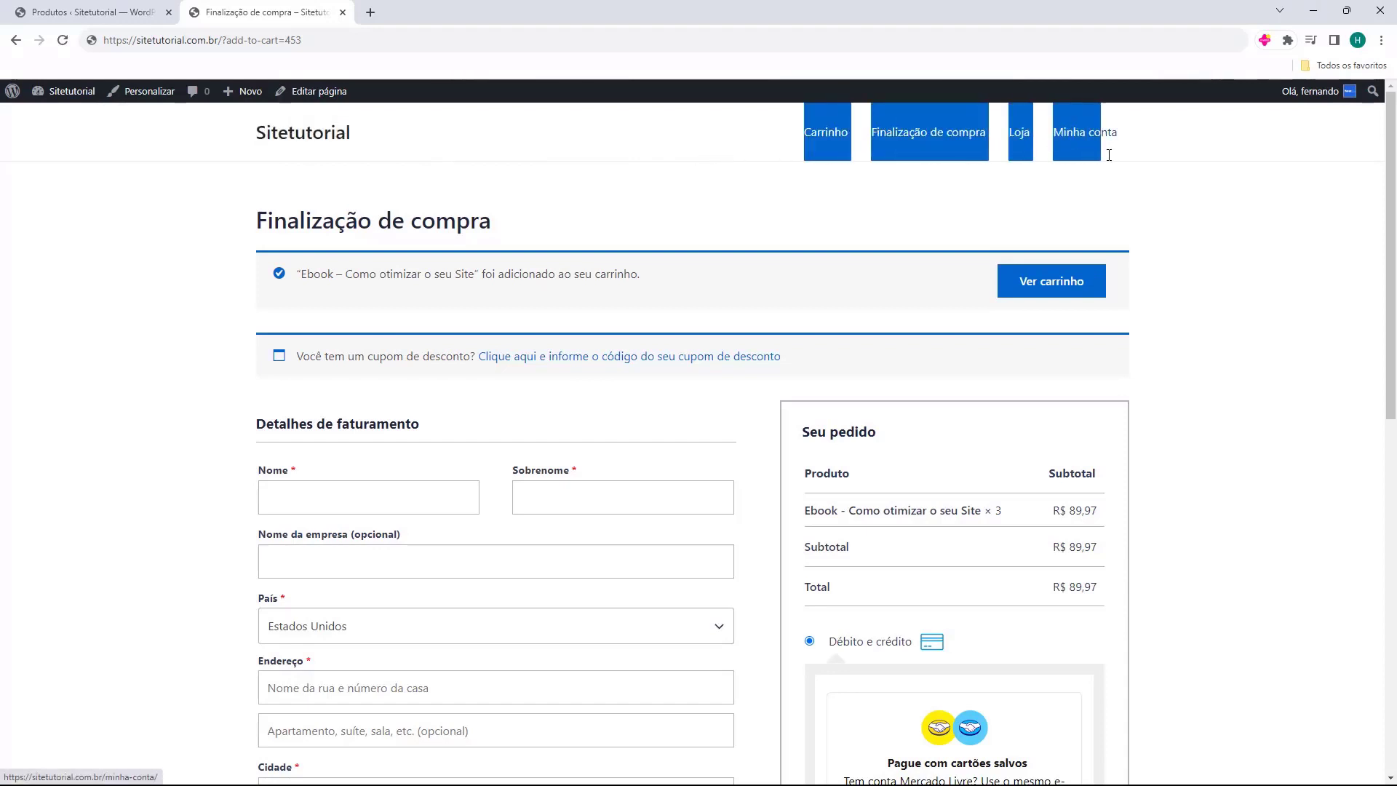
click(948, 230)
scroll(655, 184, down, 10)
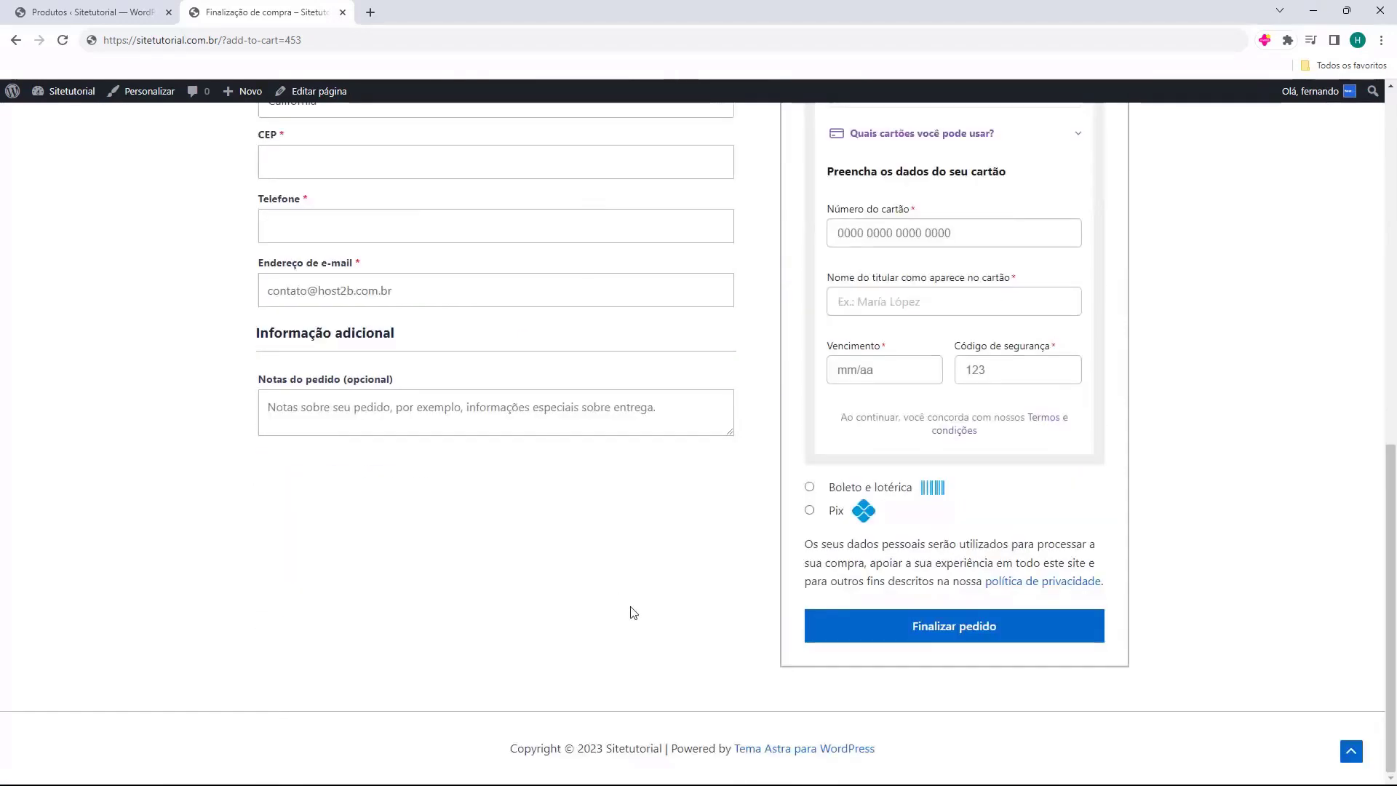
drag(499, 751, 913, 751)
click(676, 749)
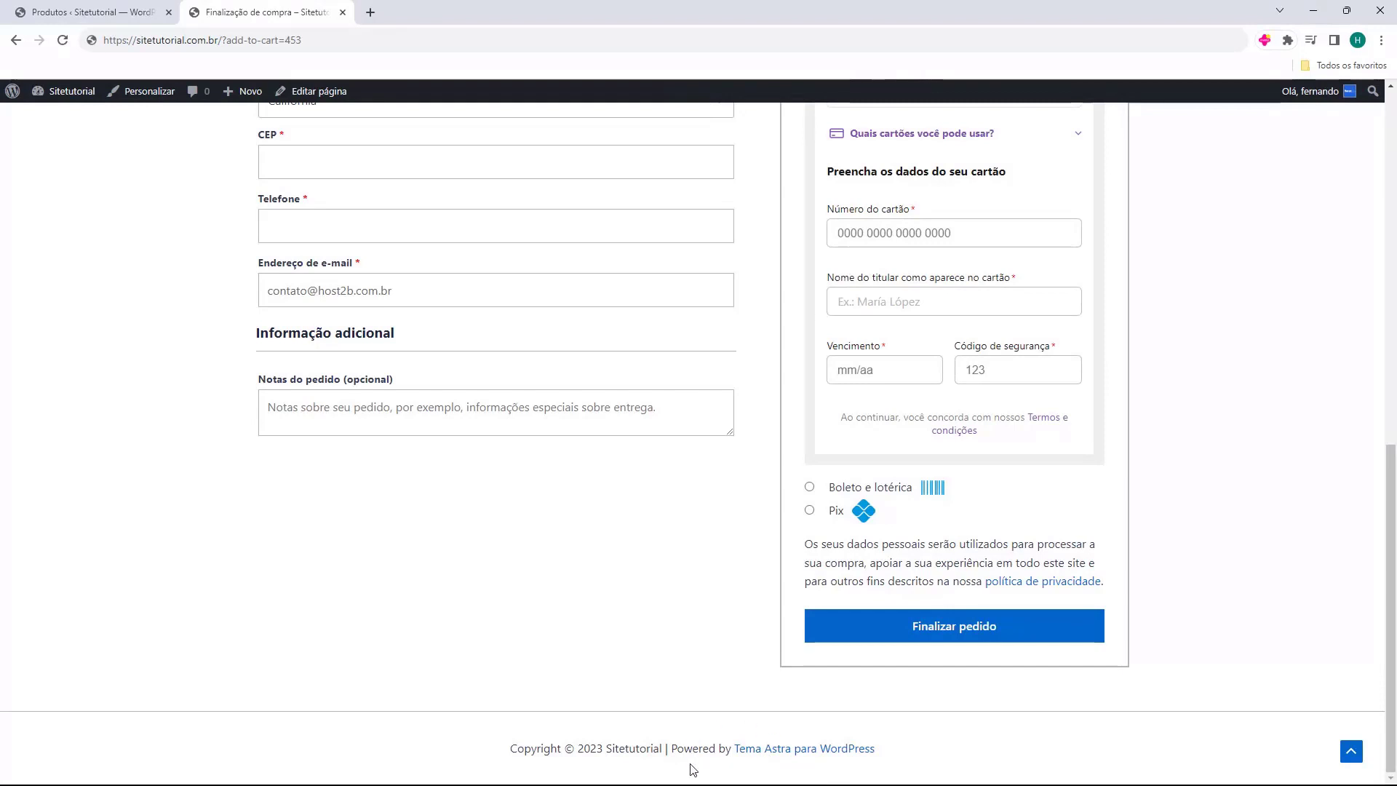
double_click(518, 749)
click(660, 700)
scroll(677, 687, up, 7)
scroll(686, 678, up, 3)
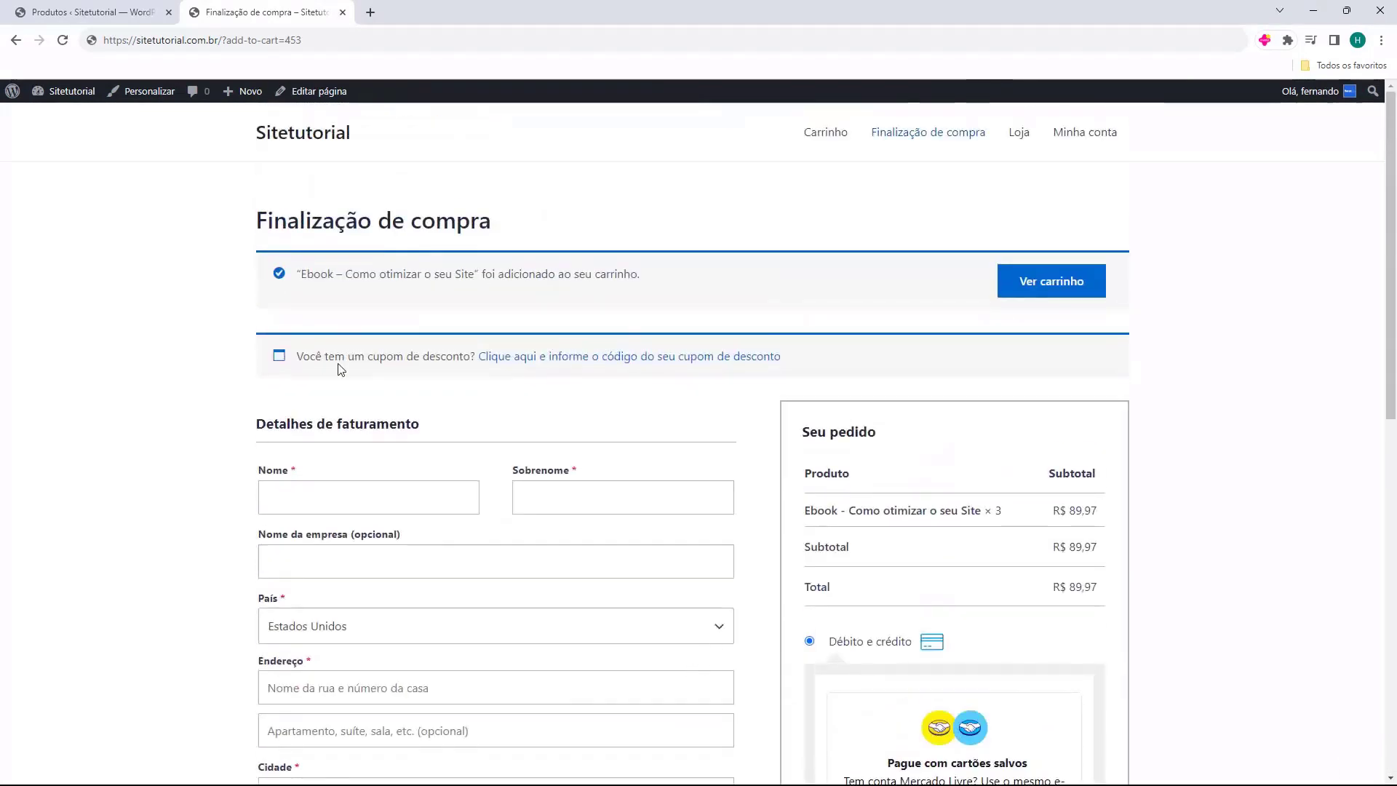
- Return to the WordPress admin, close the checkout page's tab and open the Astra theme for customization
click(95, 12)
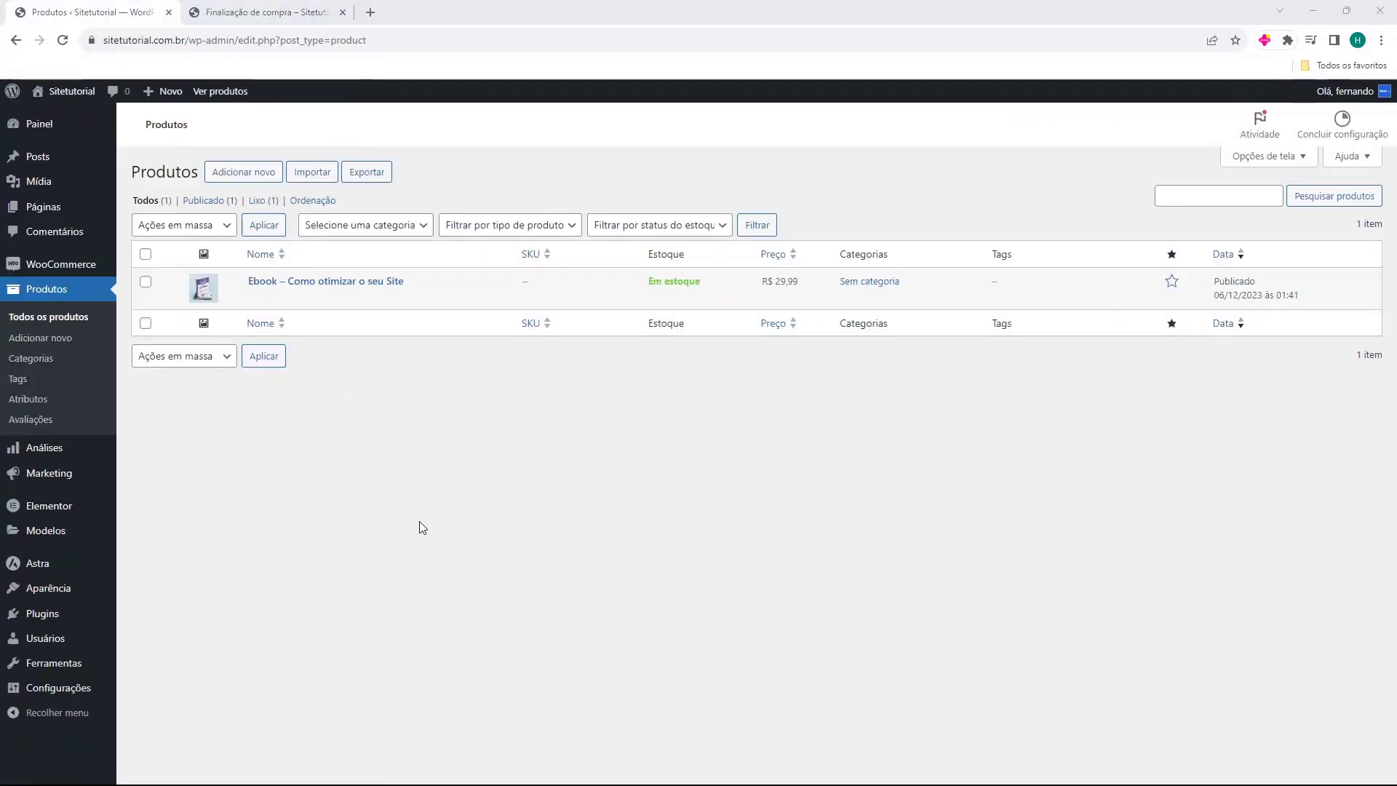
click(45, 593)
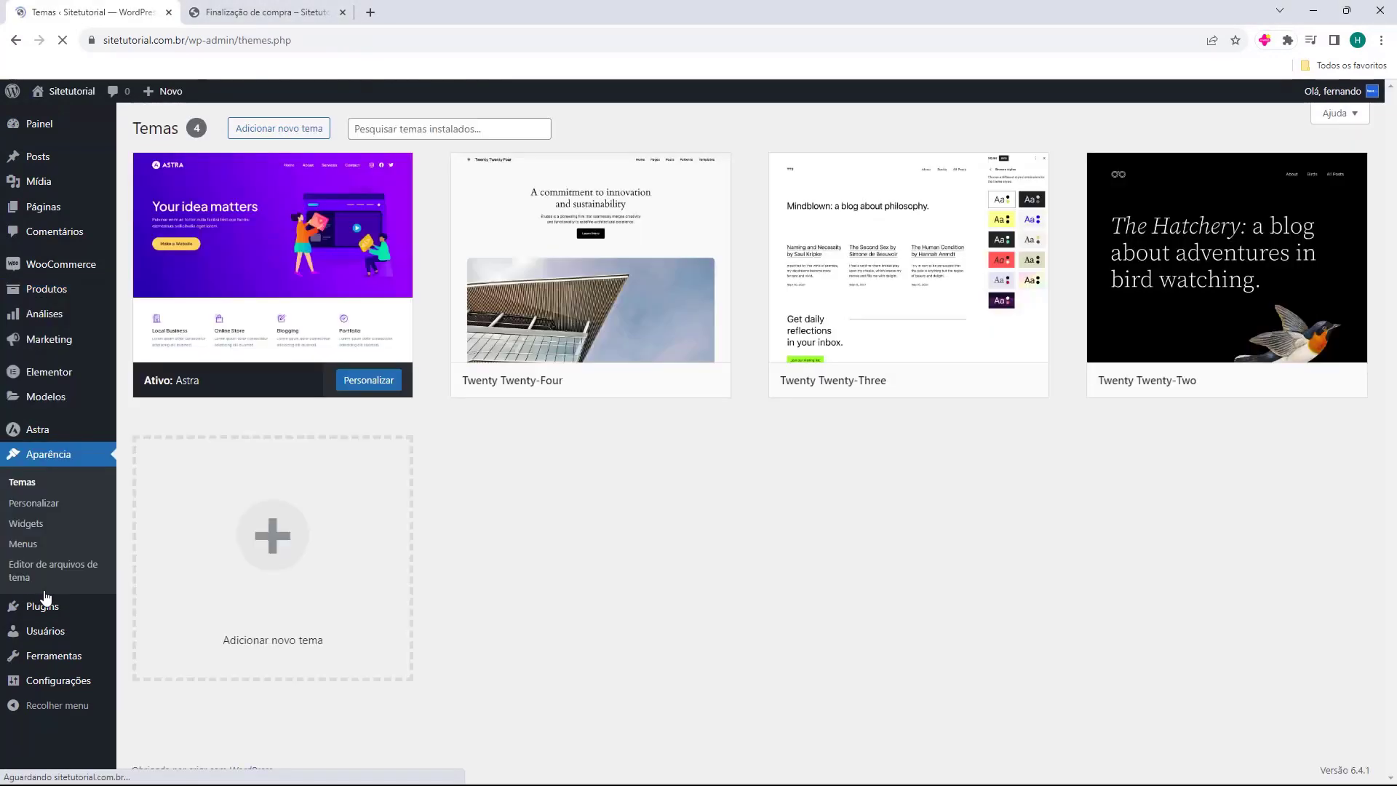
middle_click(262, 13)
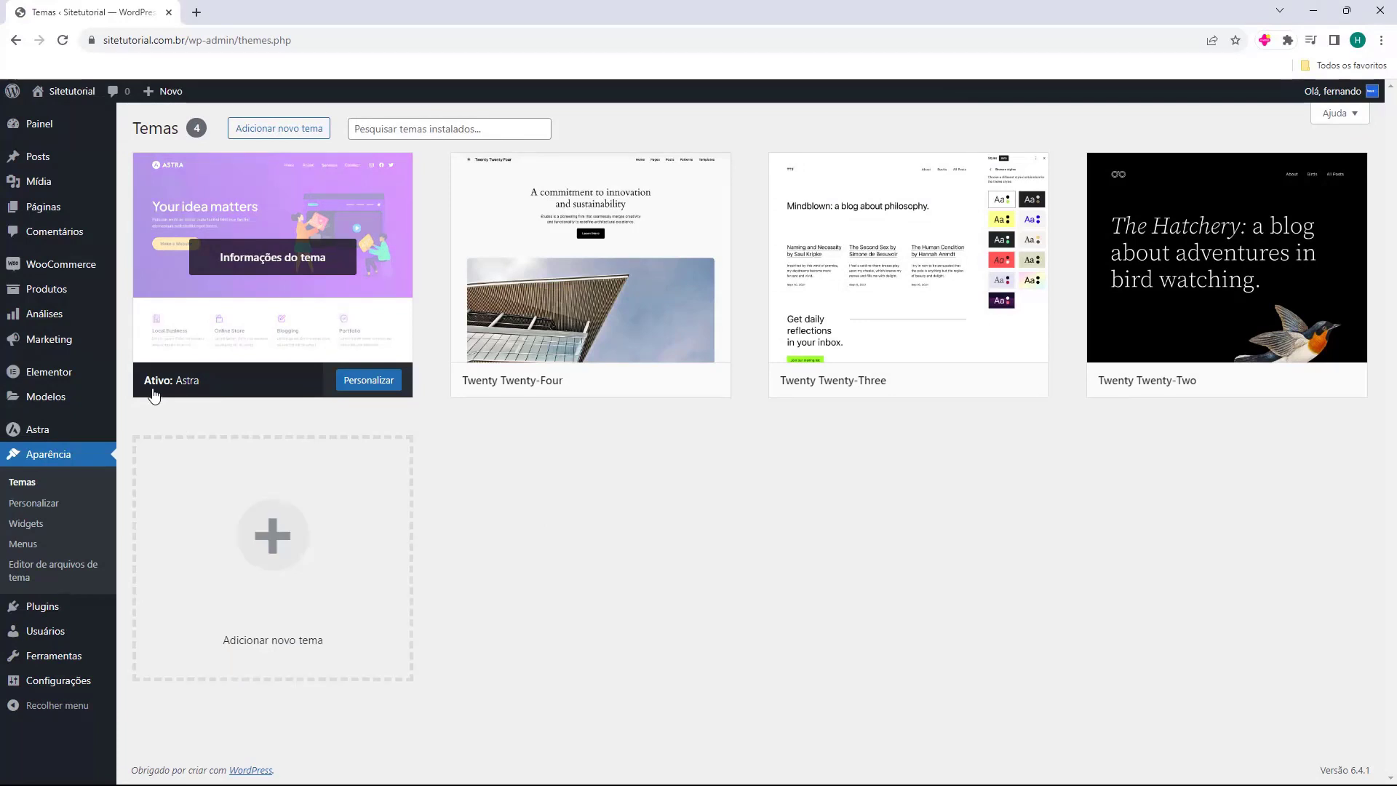
click(368, 381)
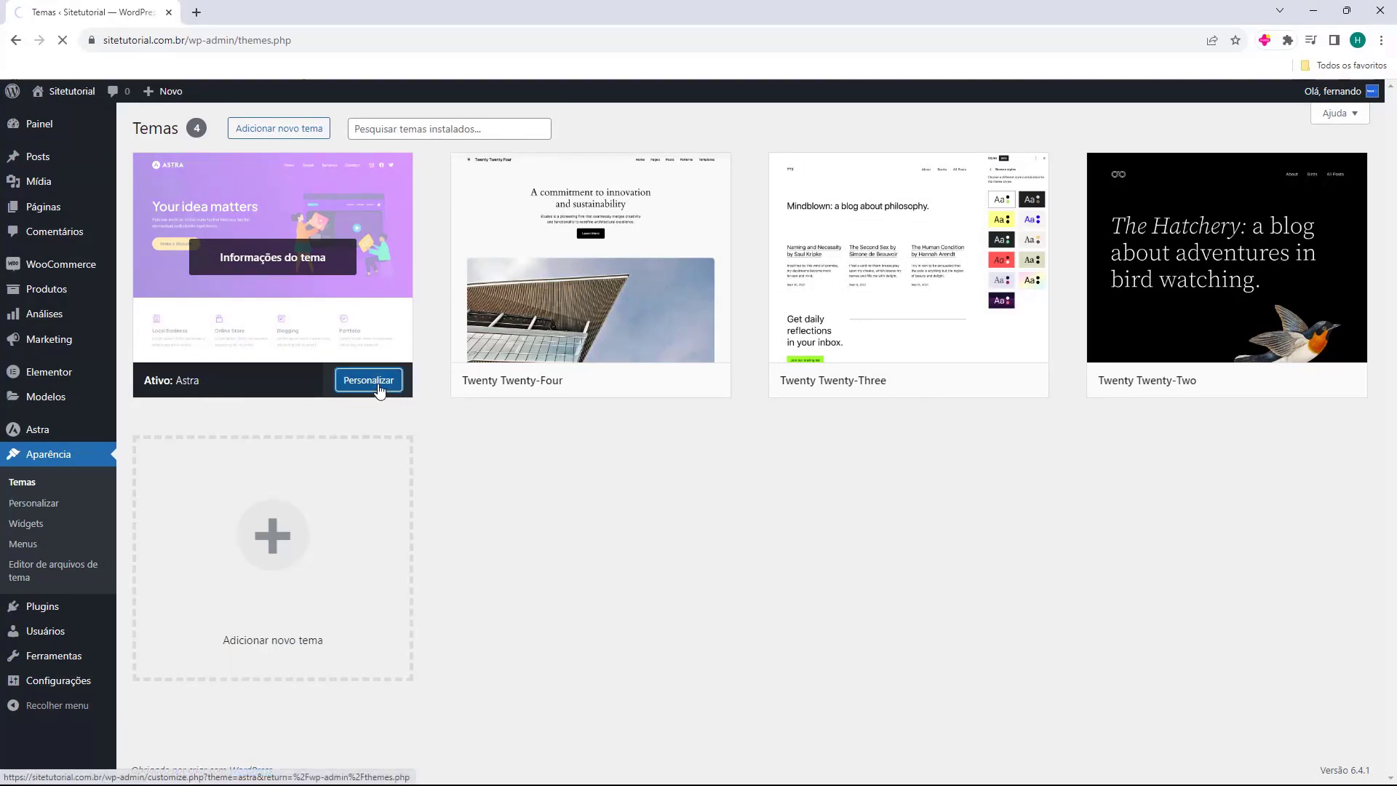
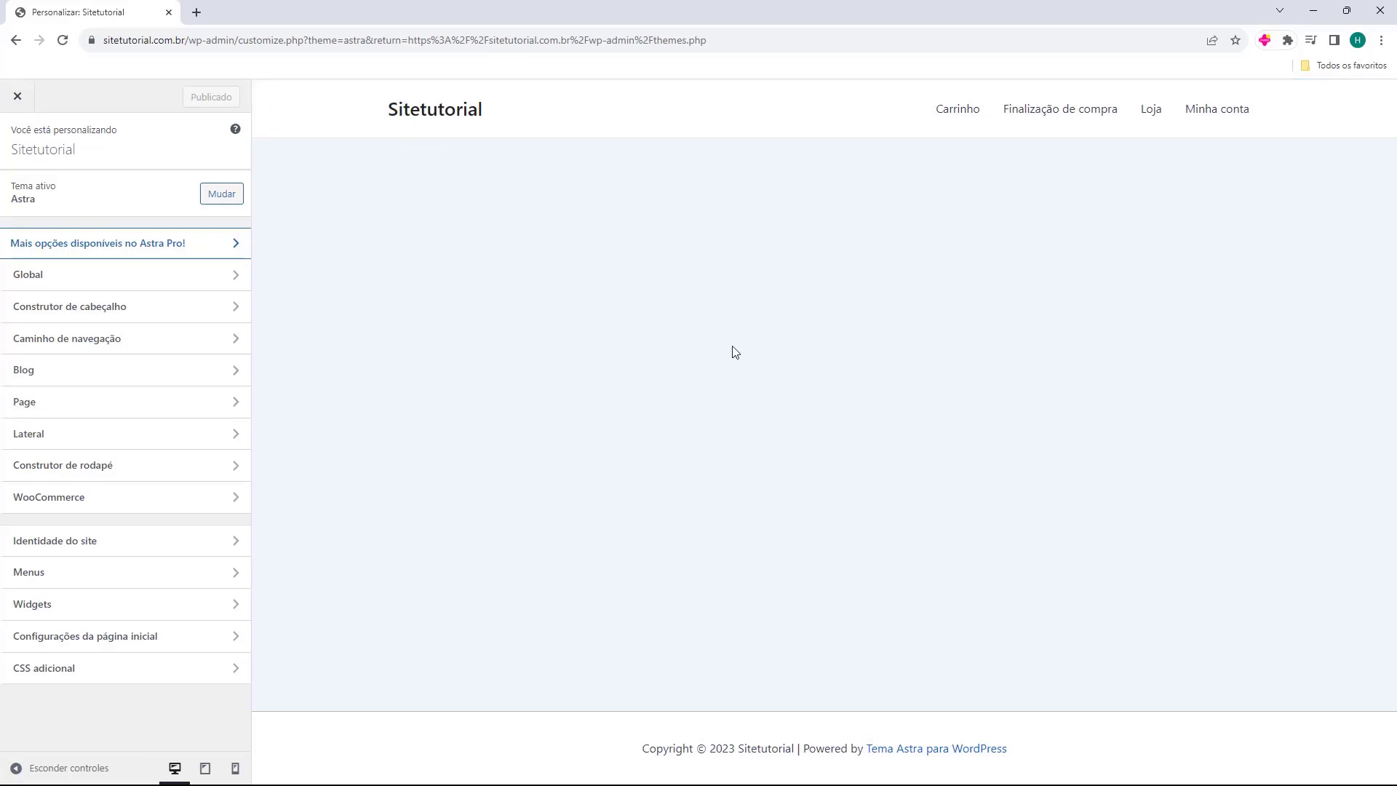
- Remove the site title and logo and the main menu from the header, and return to the customization overview
click(100, 313)
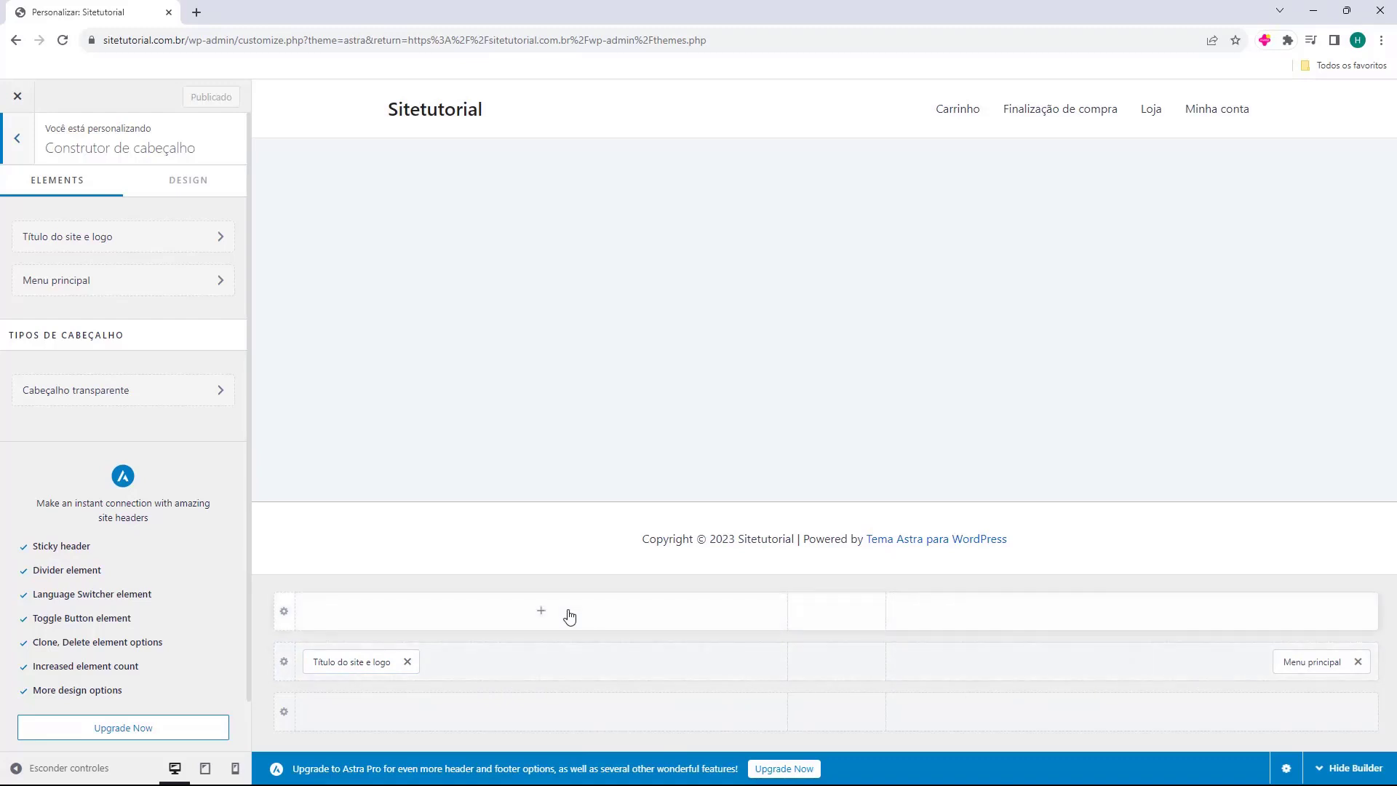
click(407, 662)
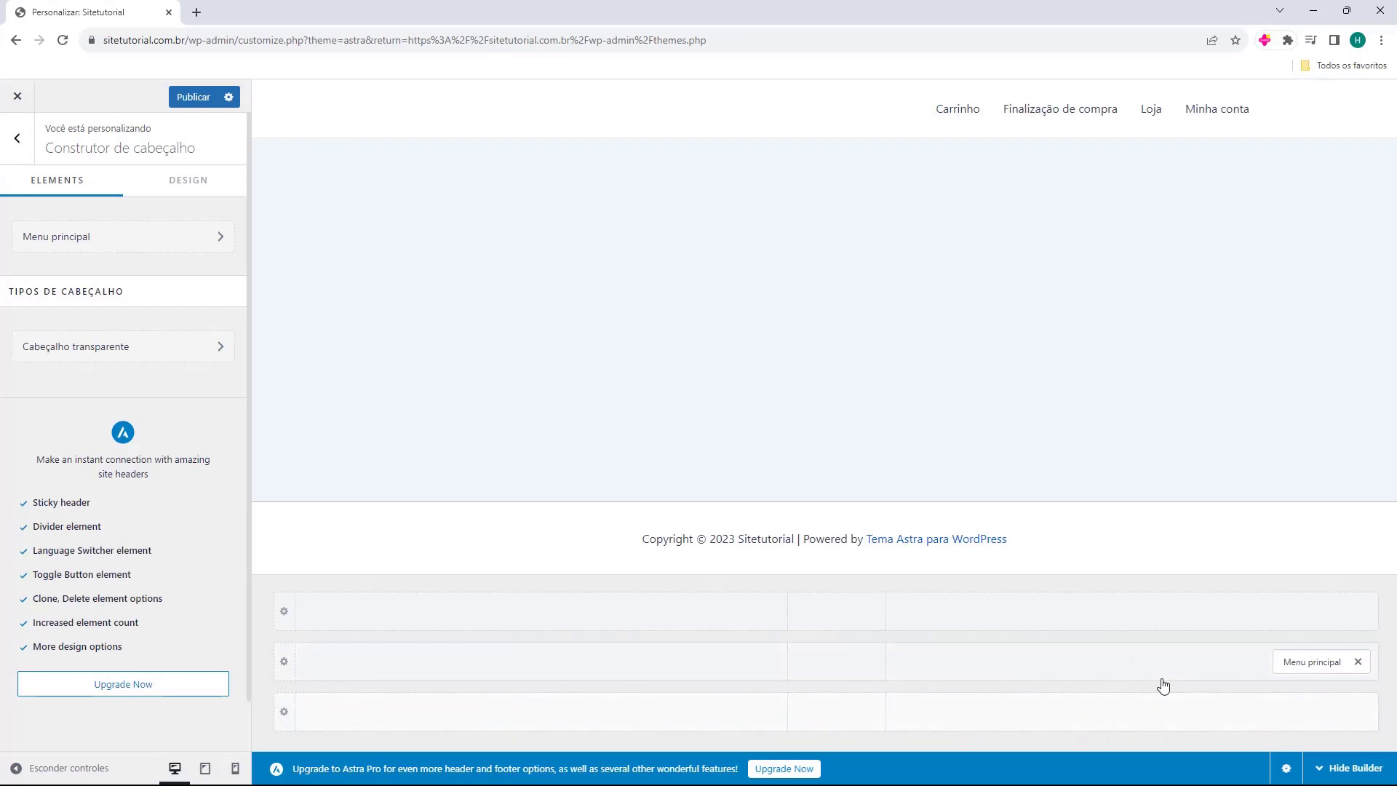
click(1358, 664)
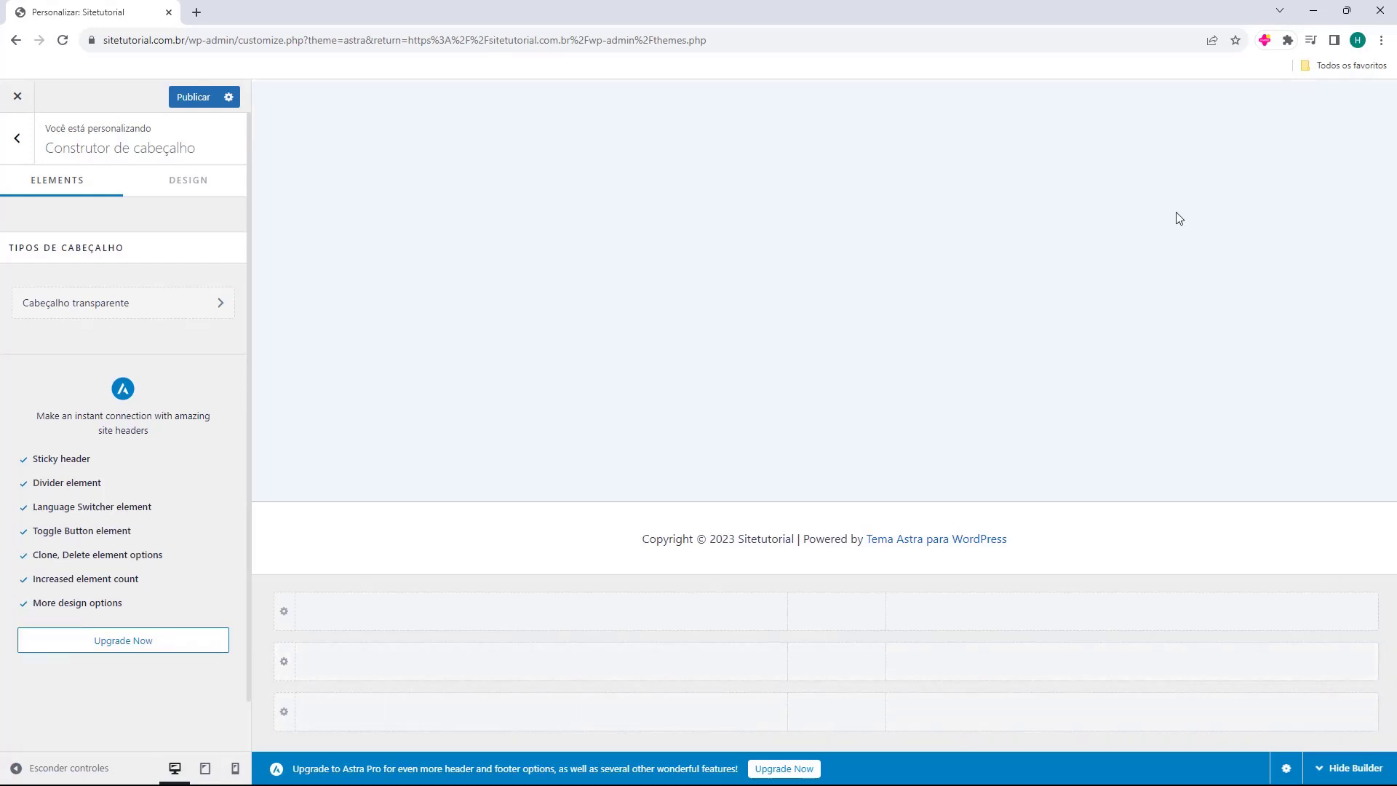
click(15, 140)
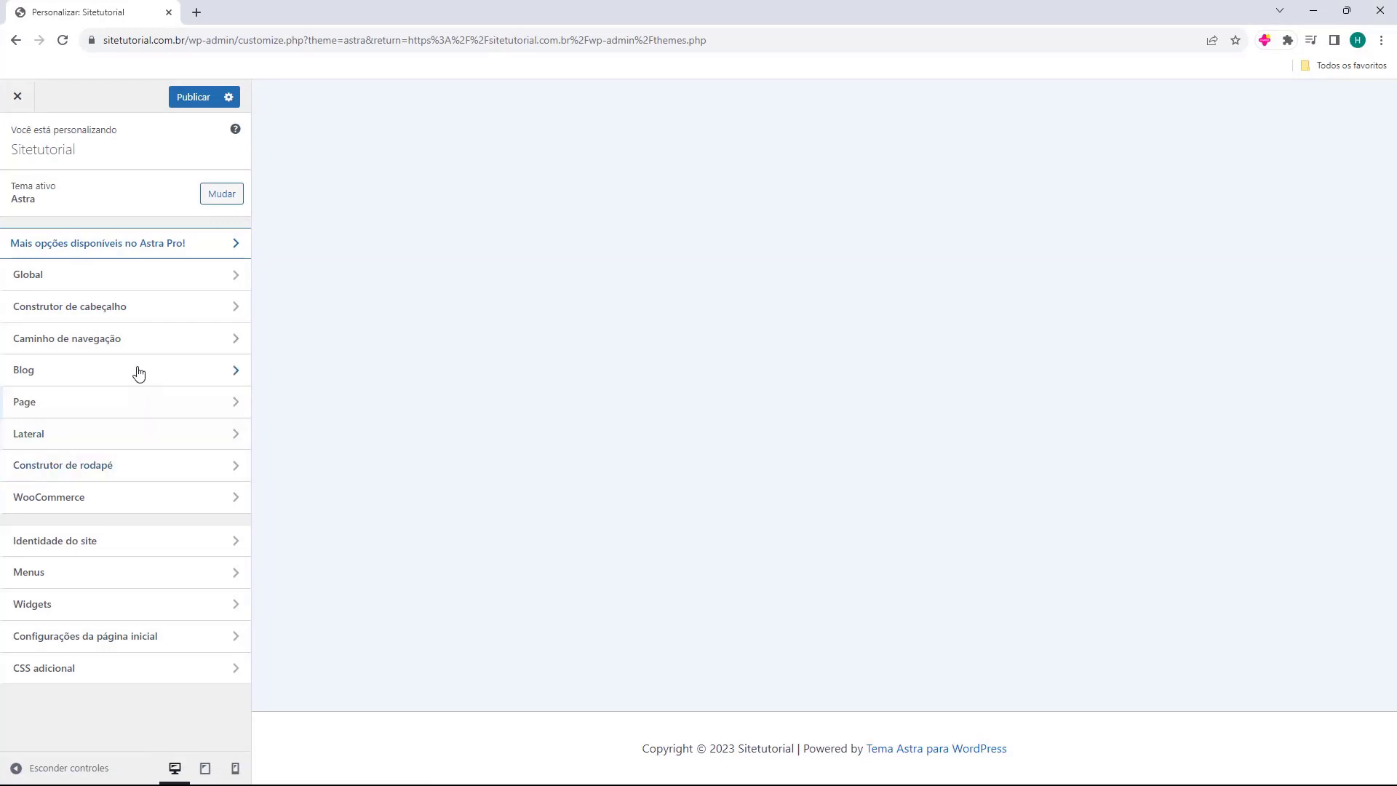
- In the additional CSS, dismiss the help text and write an empty rule for .woocommerce-message
click(48, 676)
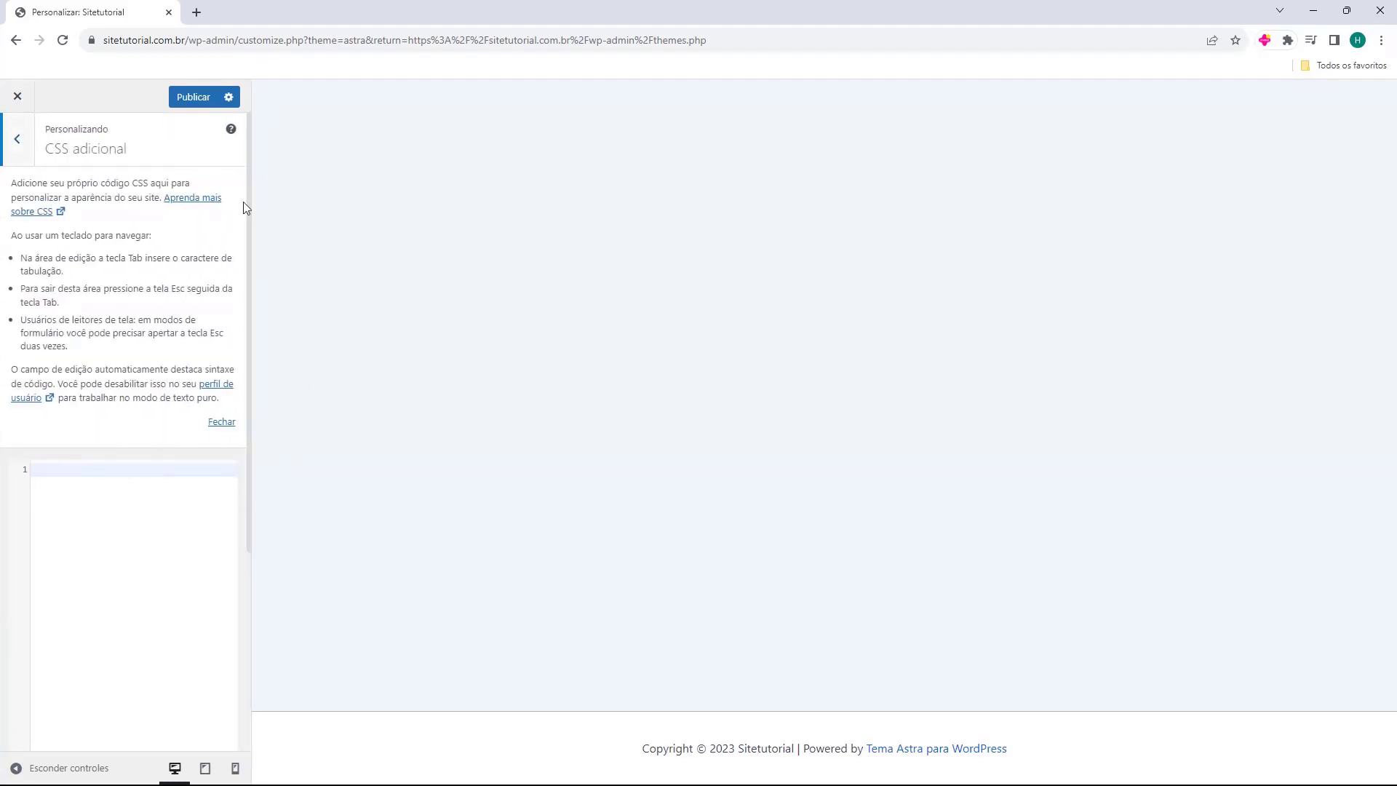
click(220, 420)
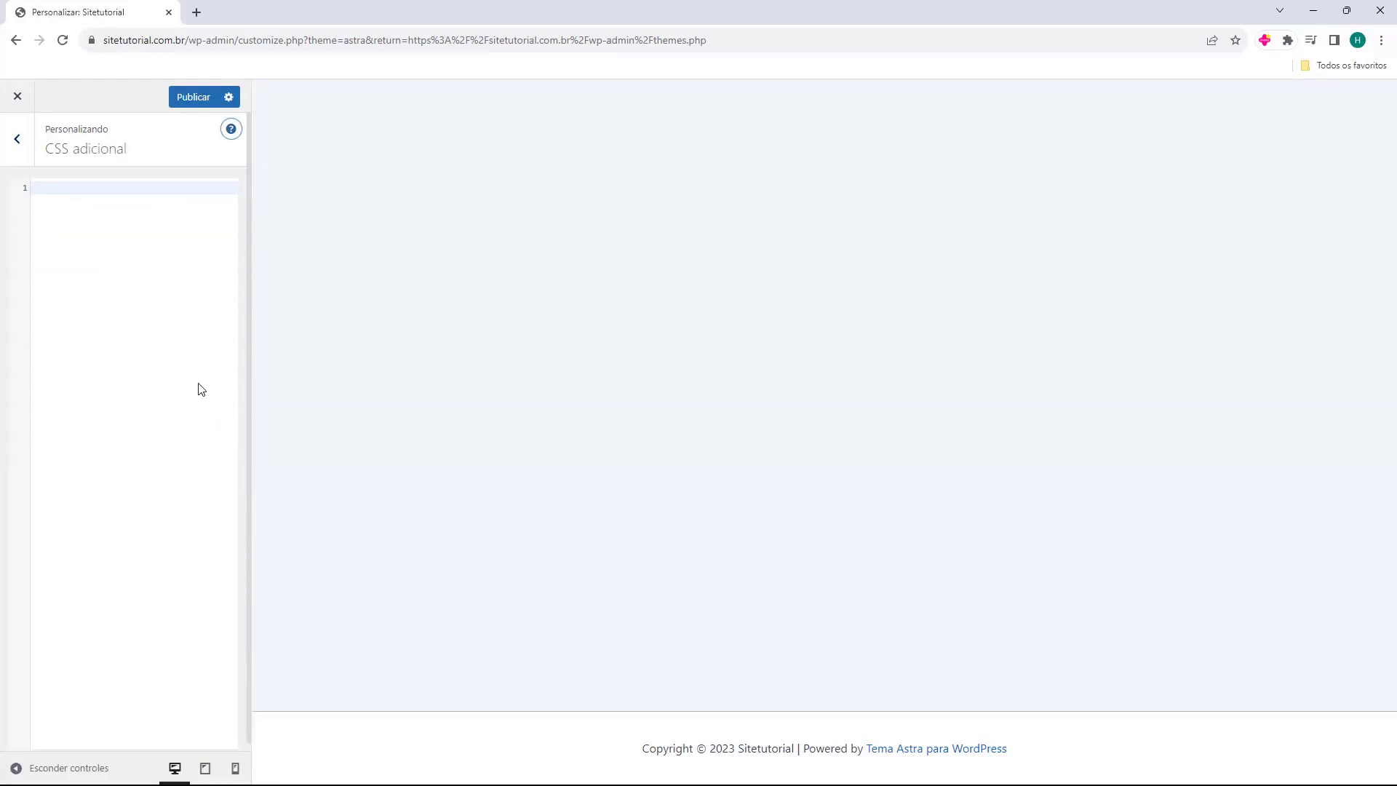
click(52, 186)
text(.)
text(woocommerce)
text(-)
text(message)
text({)
click(161, 191)
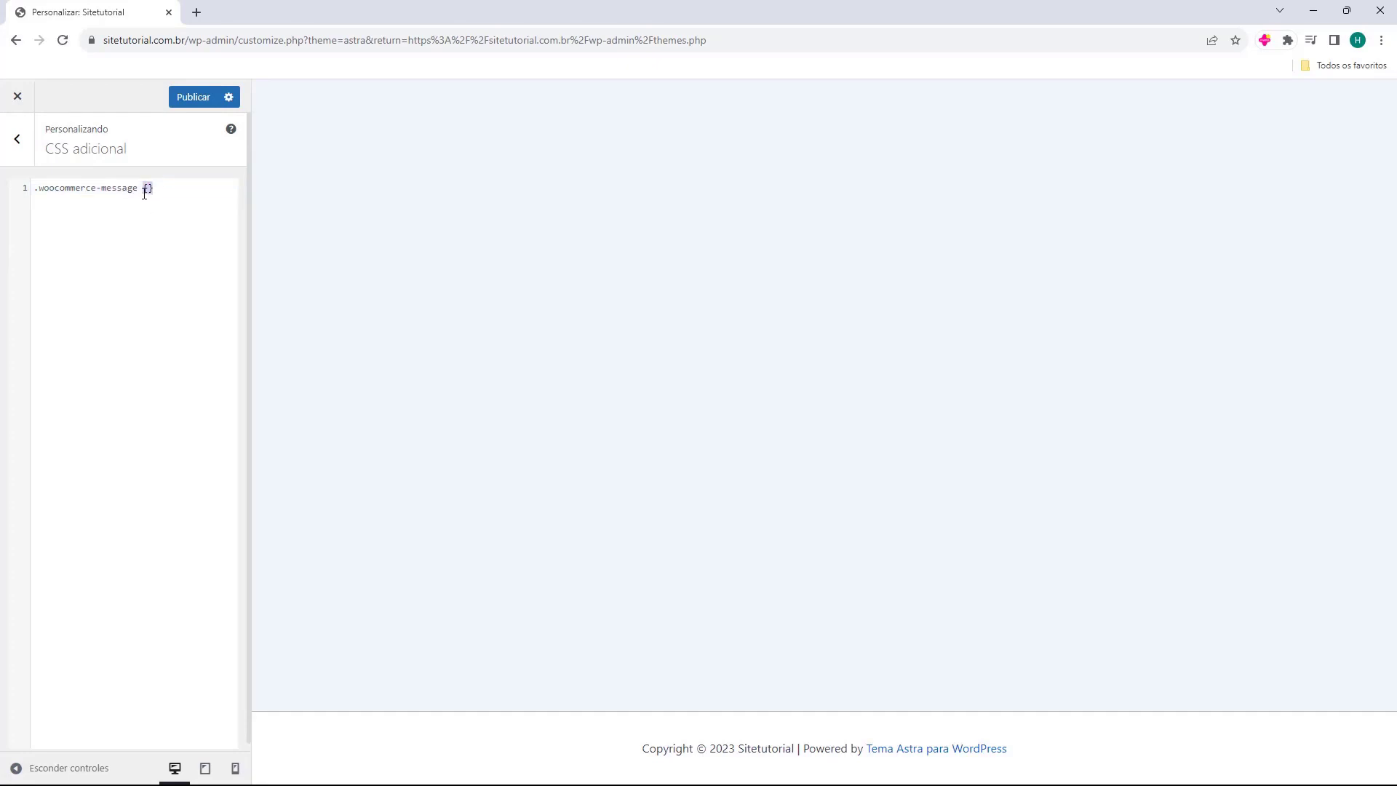
- Add display: none; inside the .woocommerce-message rule and return to the customization overview
click(147, 188)
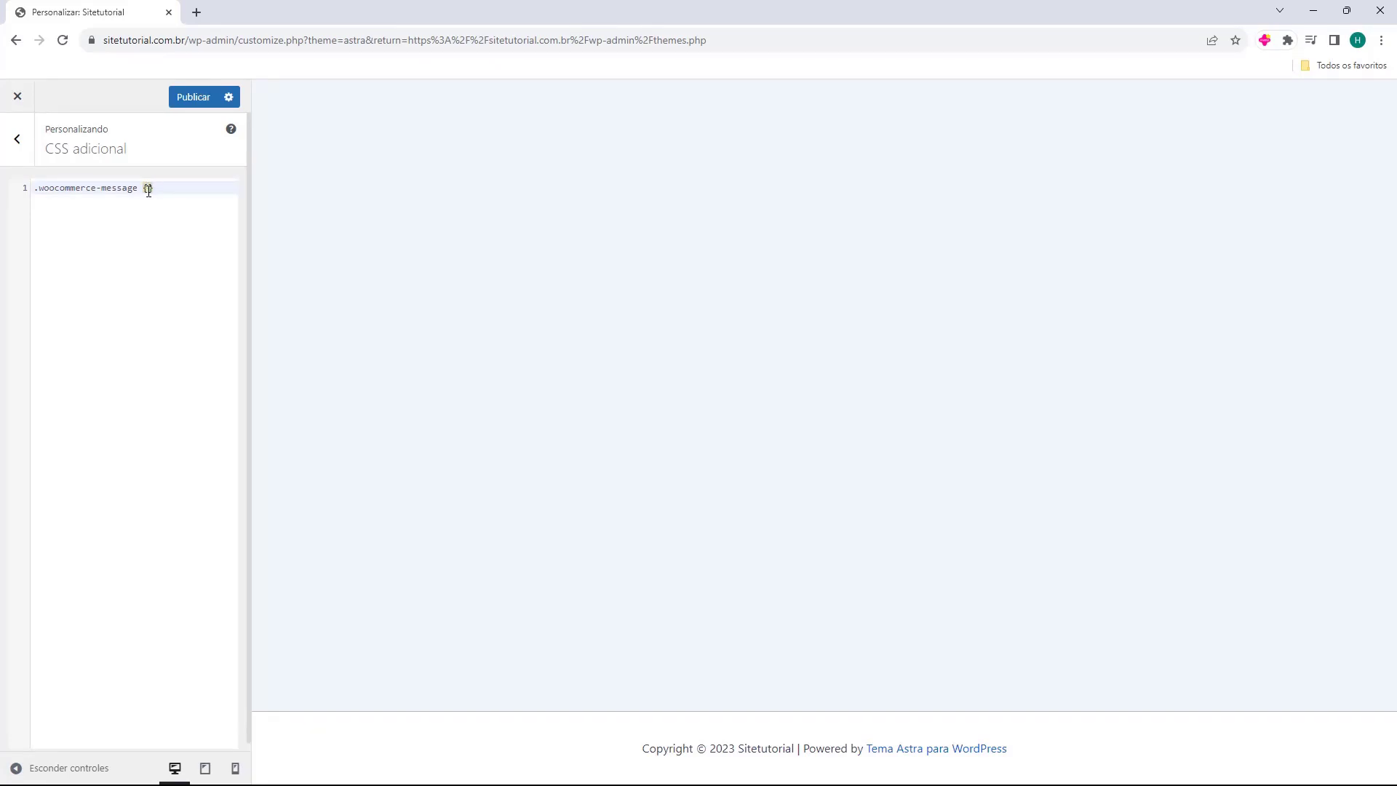
key(Return)
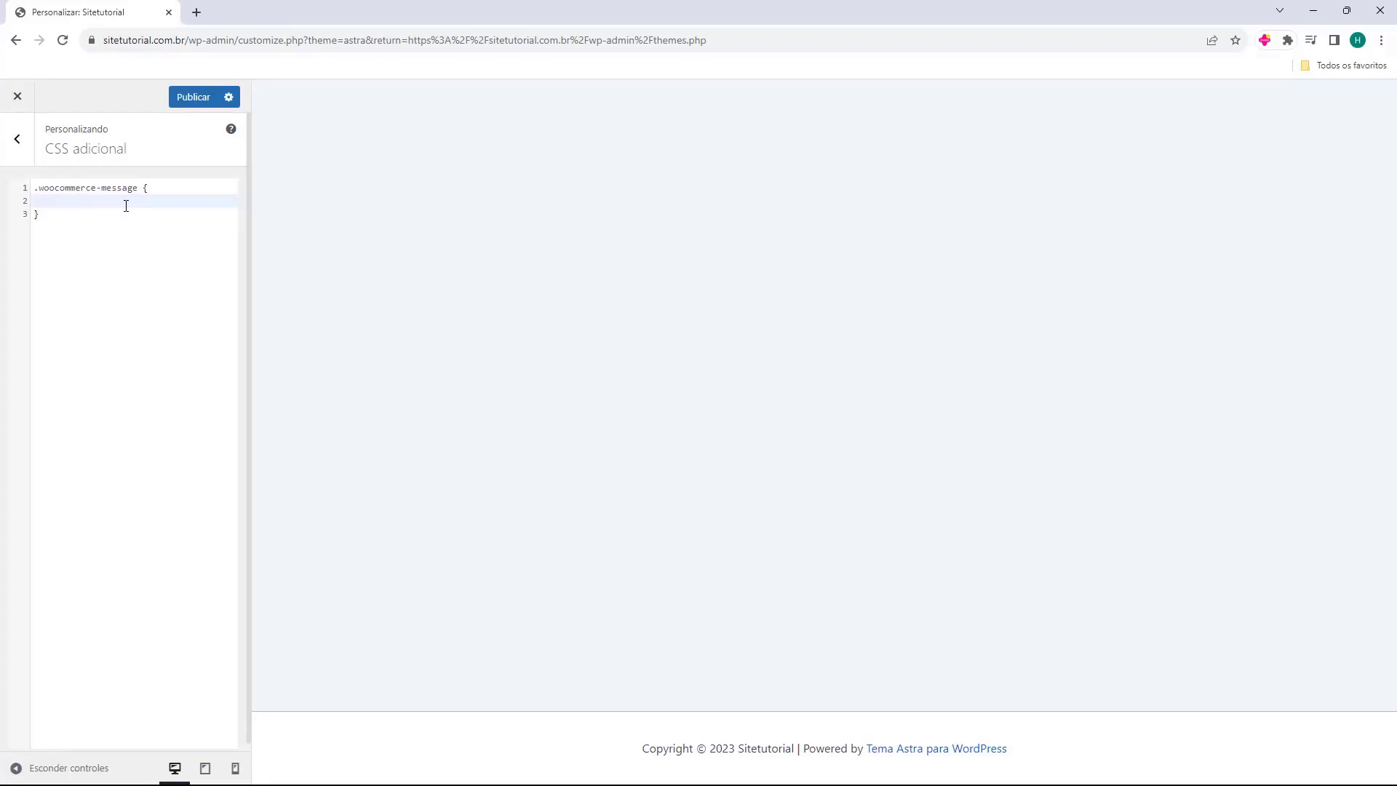
text(display:)
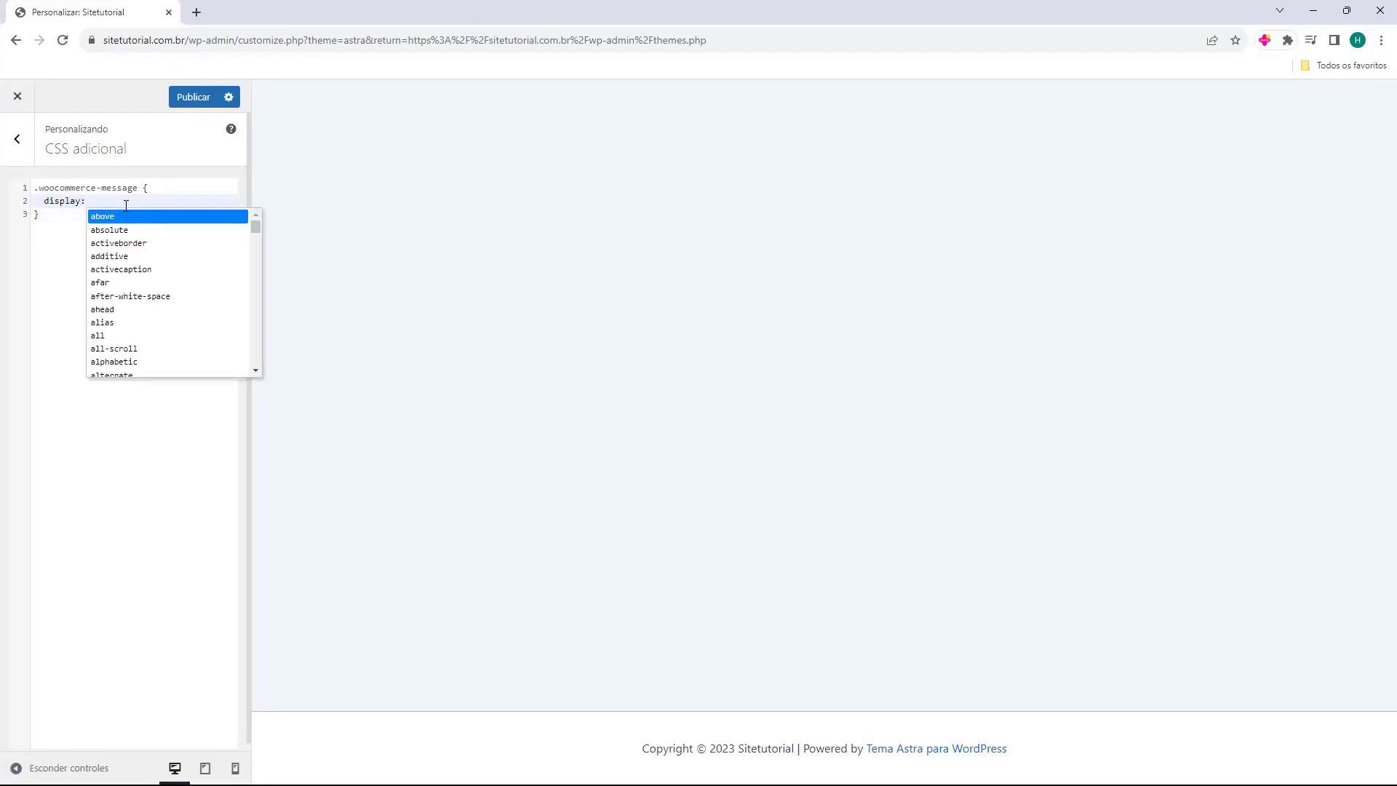
text( none)
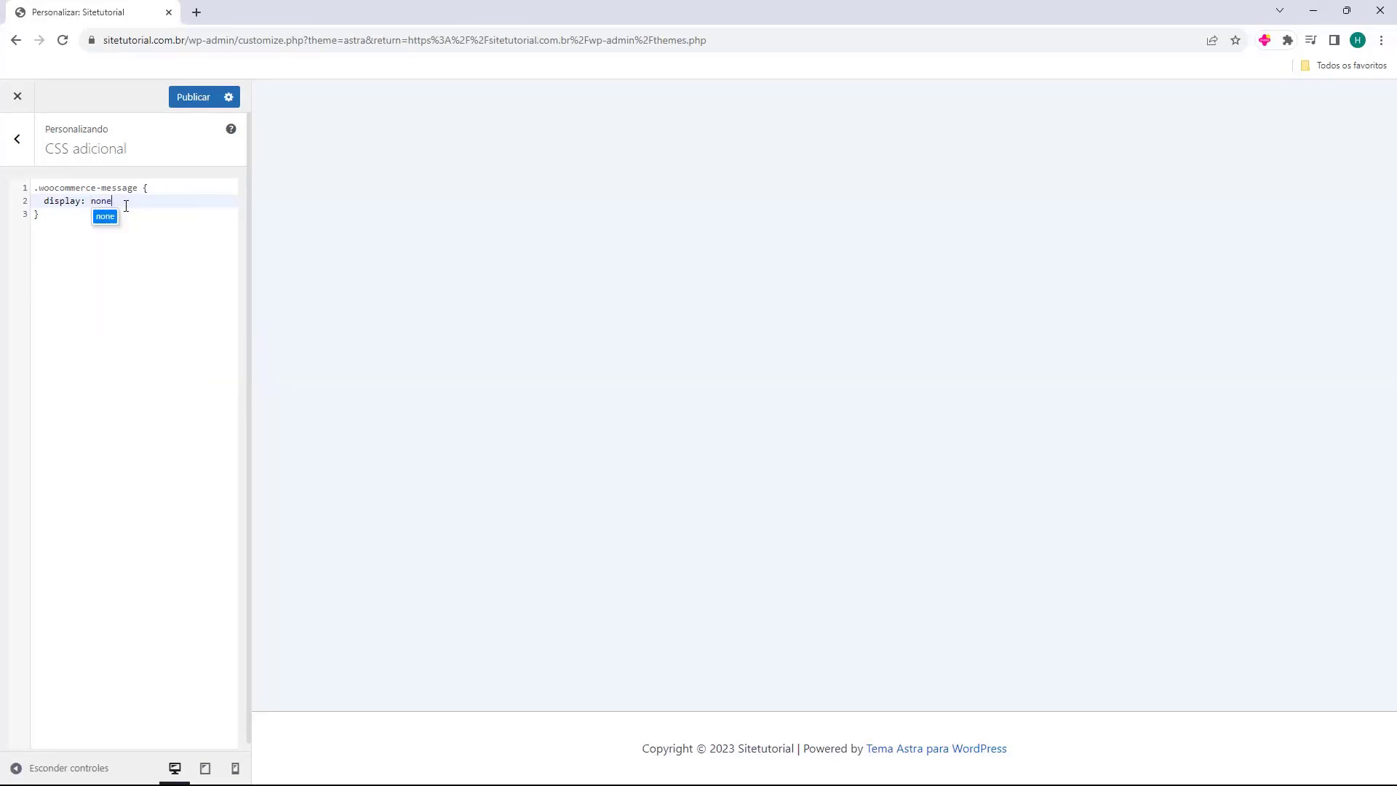
text(;)
click(99, 232)
mouse_move(38, 190)
mouse_down()
mouse_move(142, 191)
mouse_move(44, 198)
mouse_up()
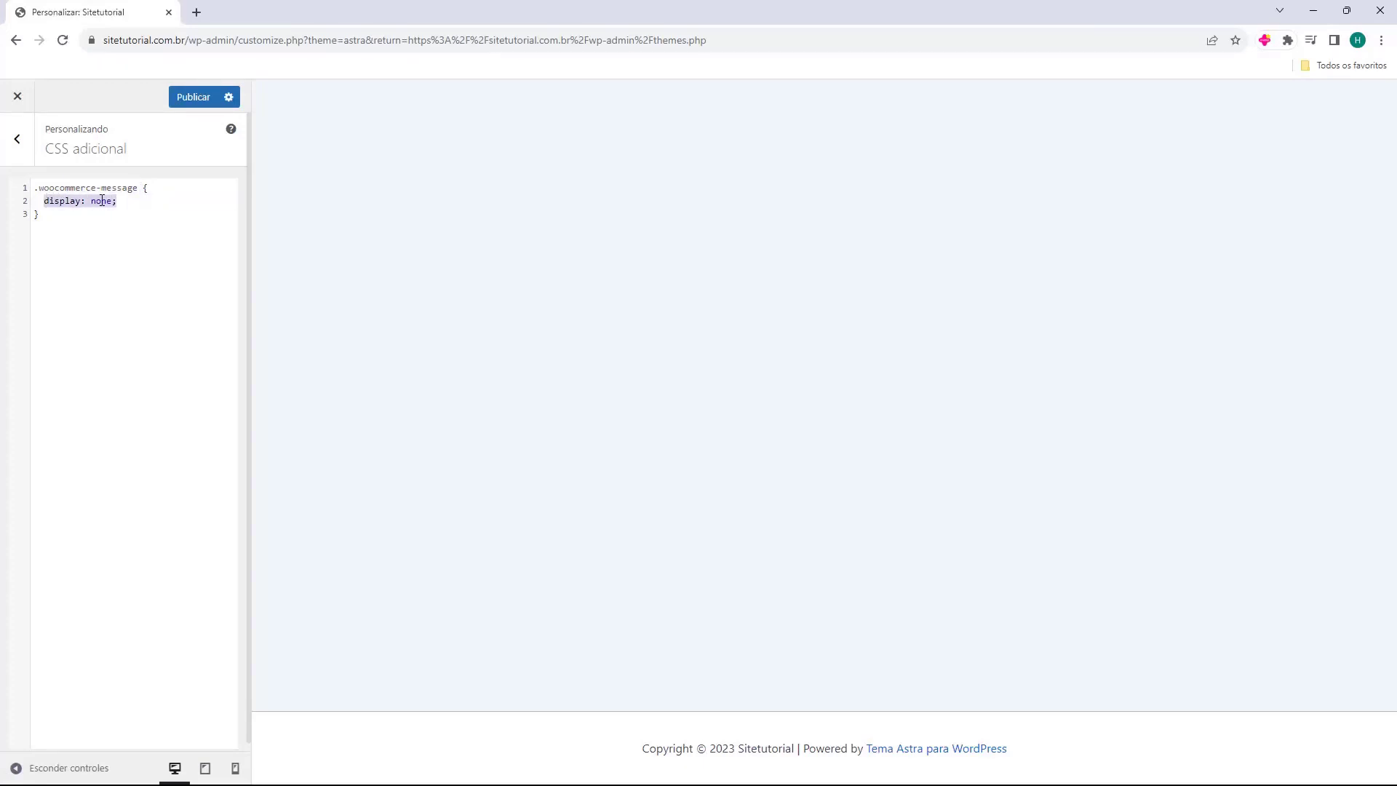
click(115, 227)
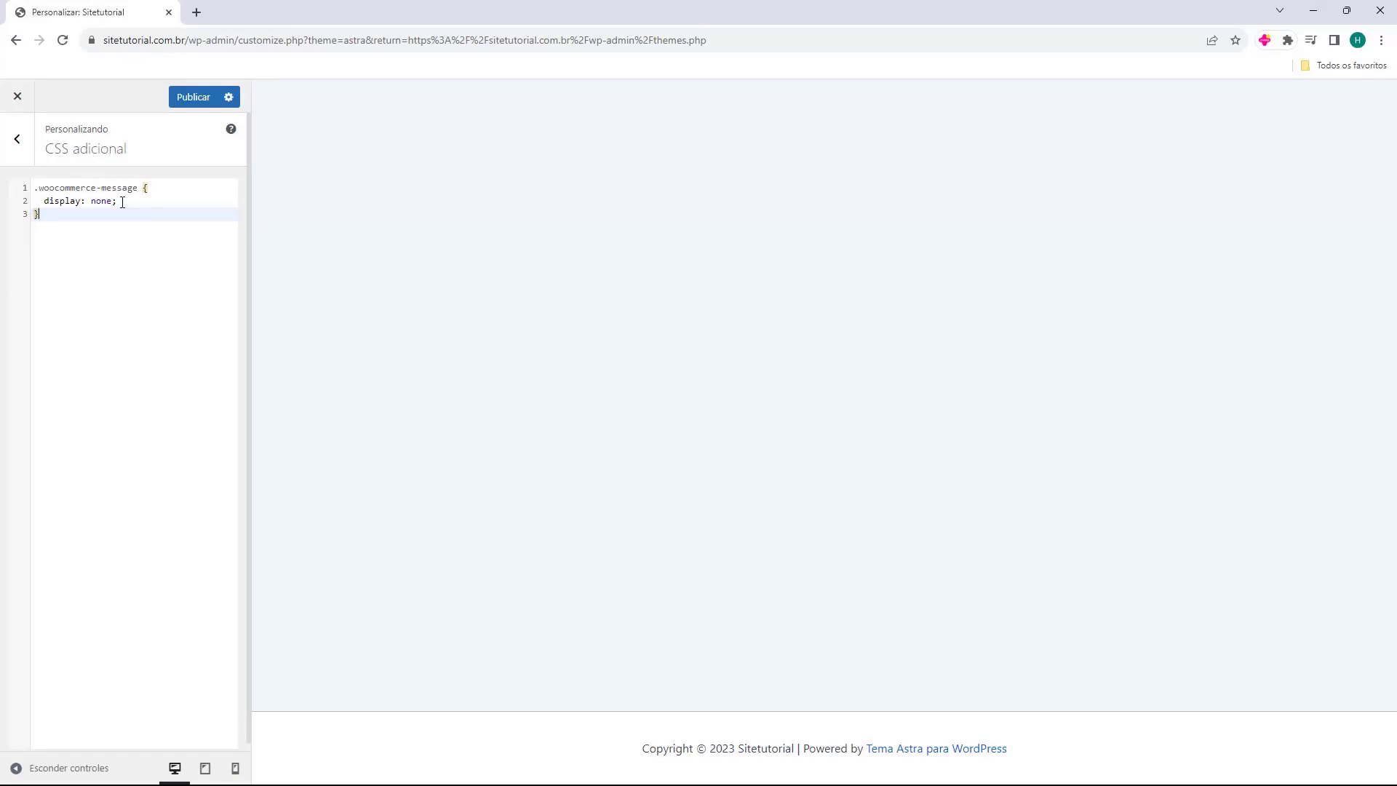
click(16, 141)
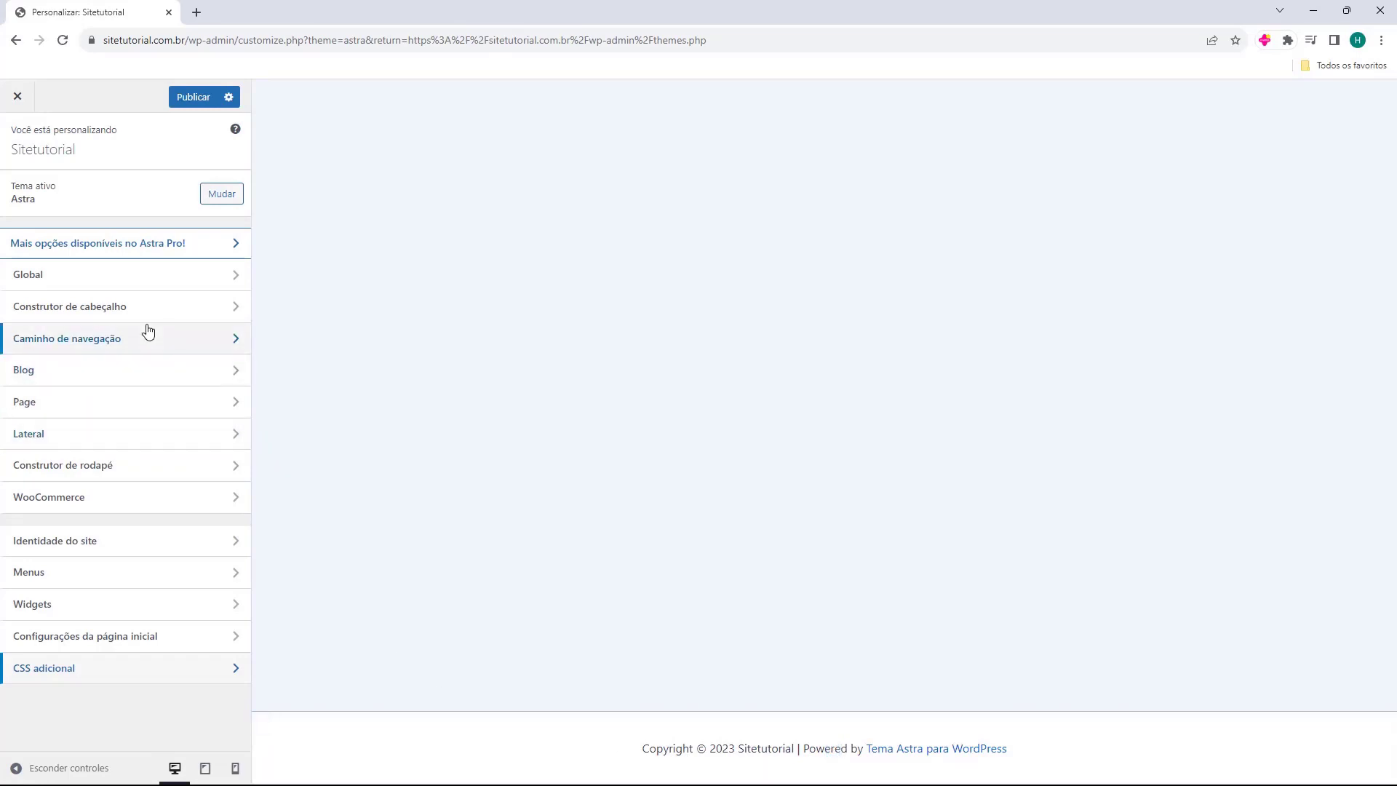
- Open the footer's Copyright element and delete the "| Powered by [theme_author]" part of its text
click(82, 477)
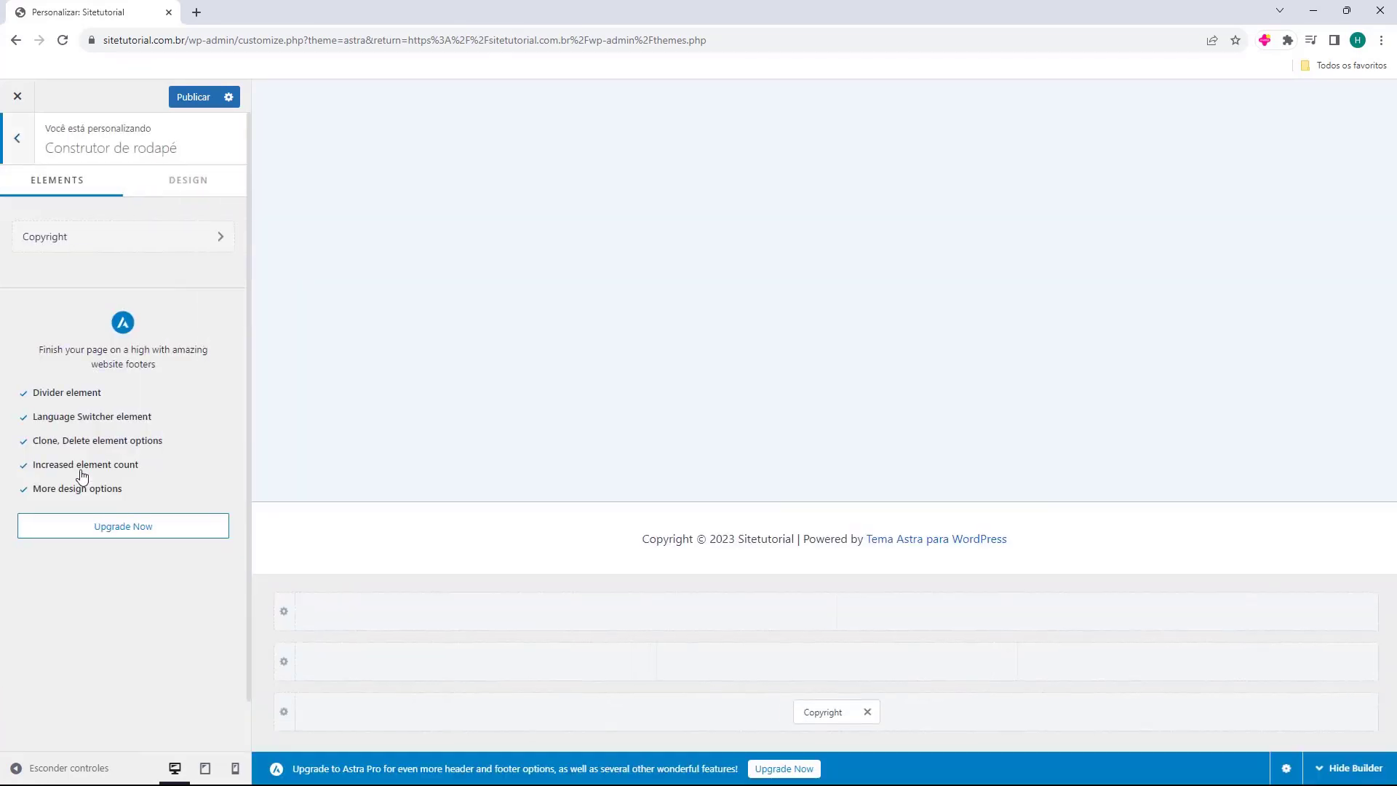
click(820, 715)
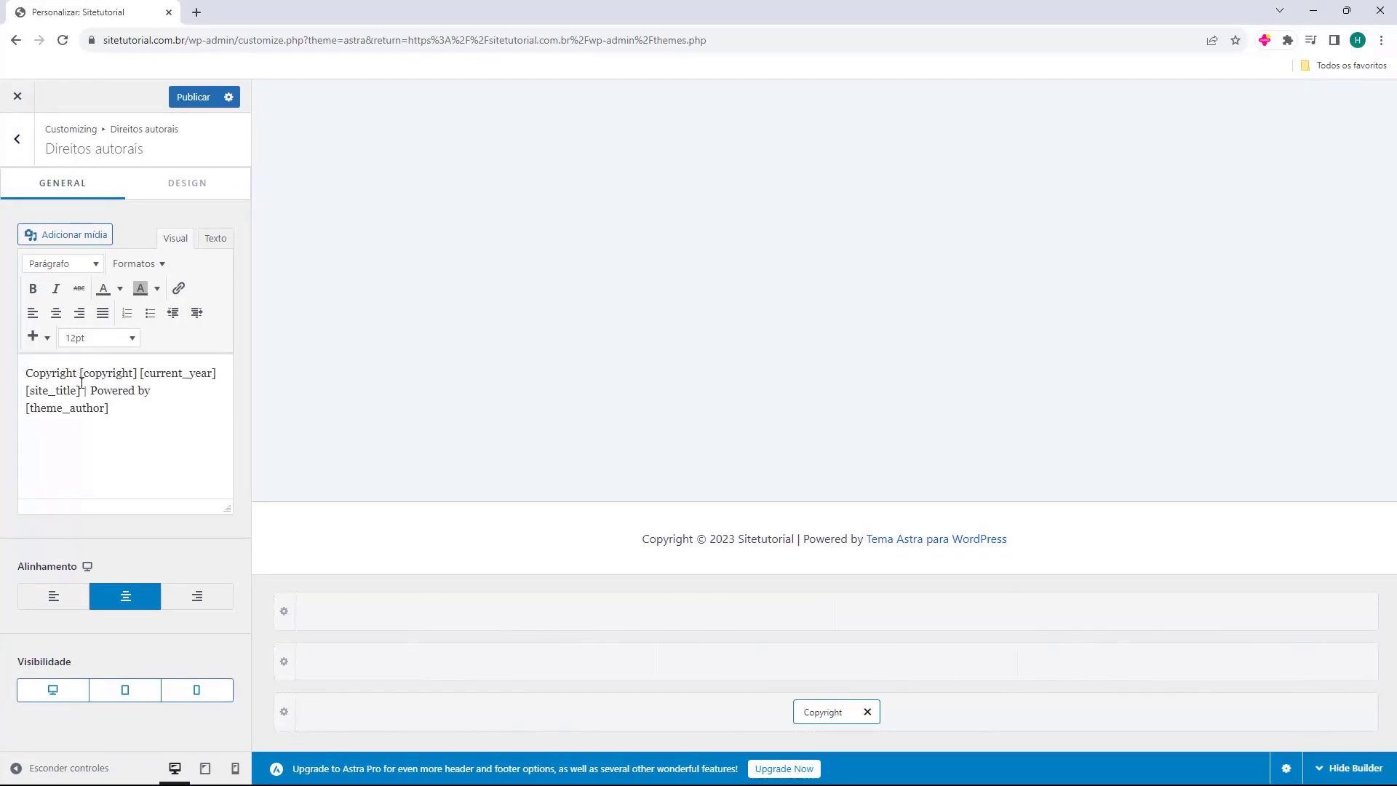
drag(81, 374, 105, 374)
drag(141, 374, 167, 373)
click(166, 374)
drag(29, 391, 79, 392)
drag(109, 409, 86, 394)
key(BackSpace)
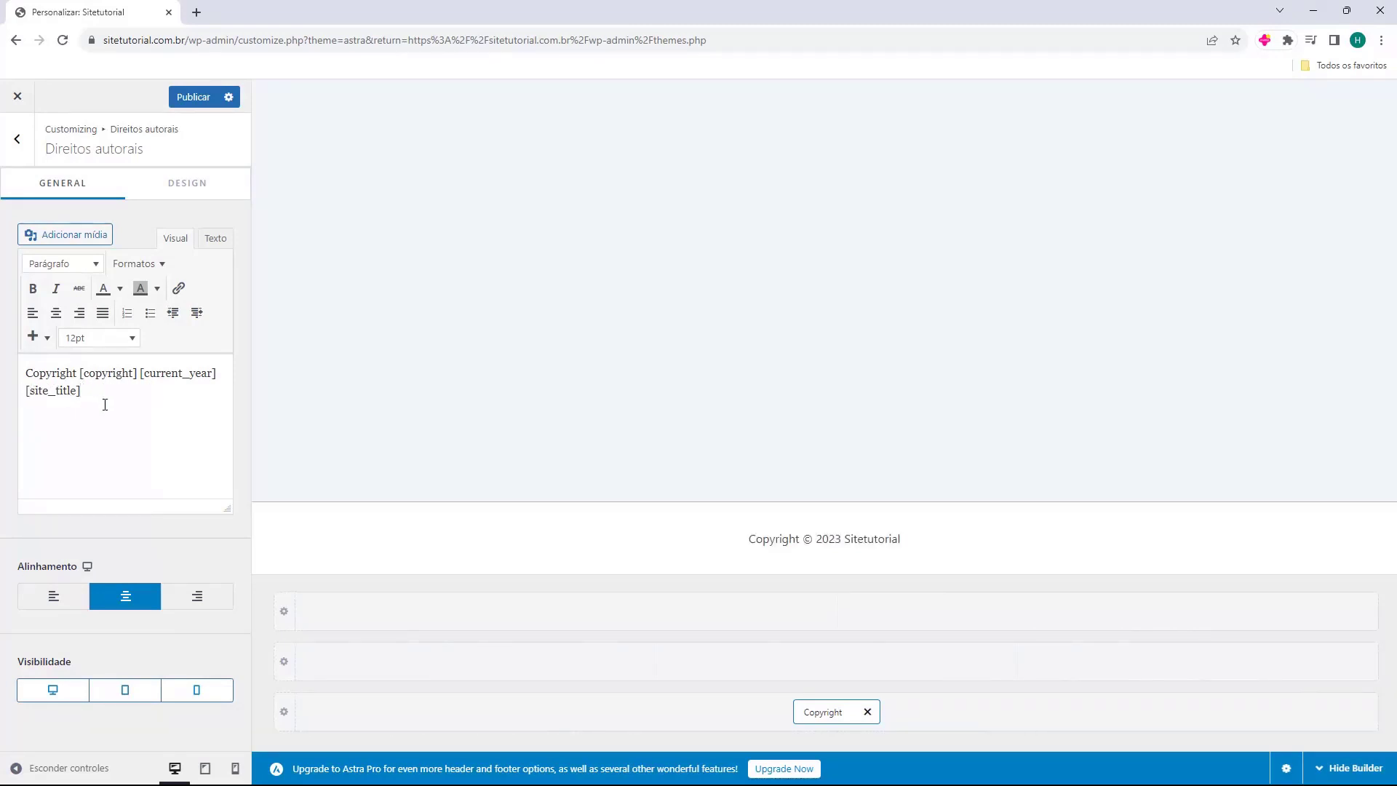
- Remove the [site_title] and [current_year] shortcodes from the footer copyright text
drag(115, 396, 27, 393)
key(BackSpace)
key(BackSpace)
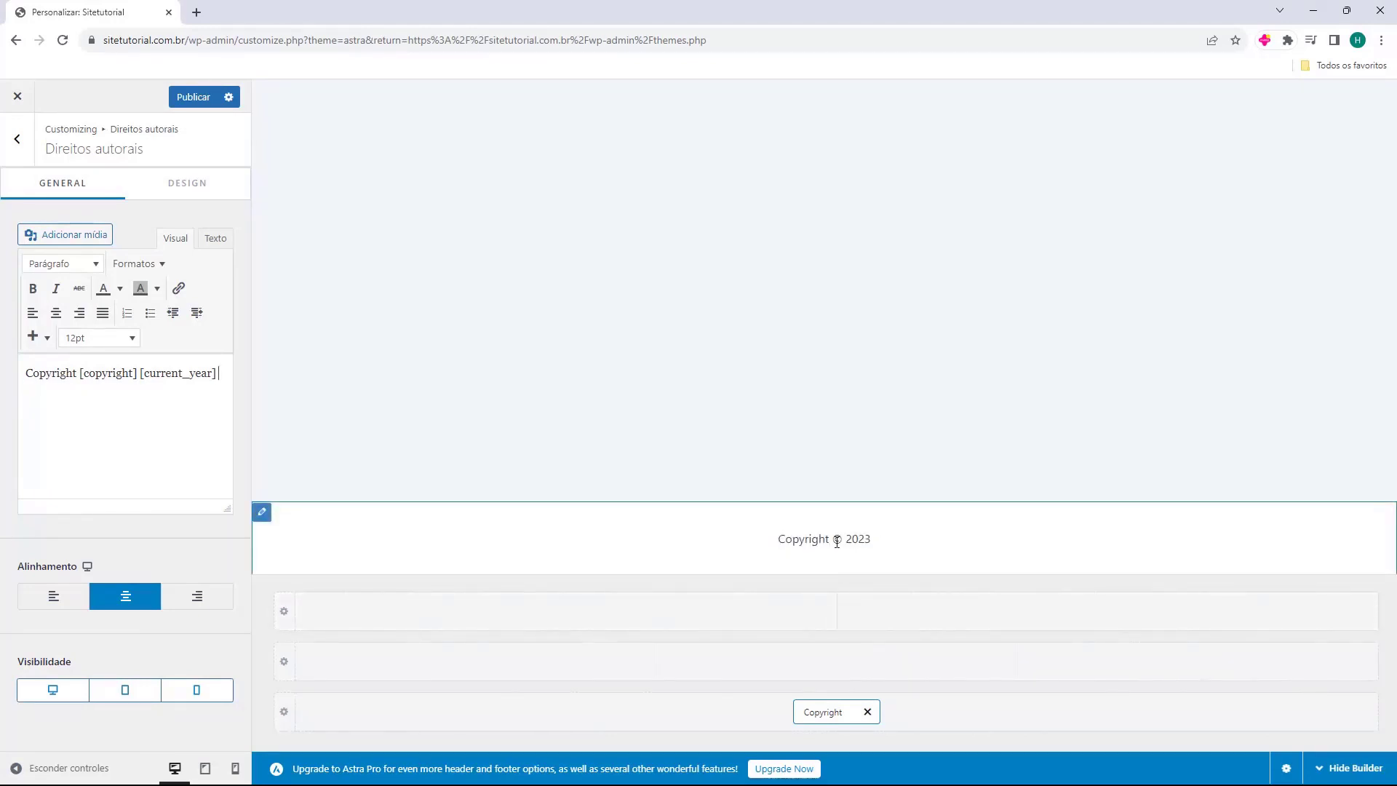
drag(220, 384, 139, 387)
key(BackSpace)
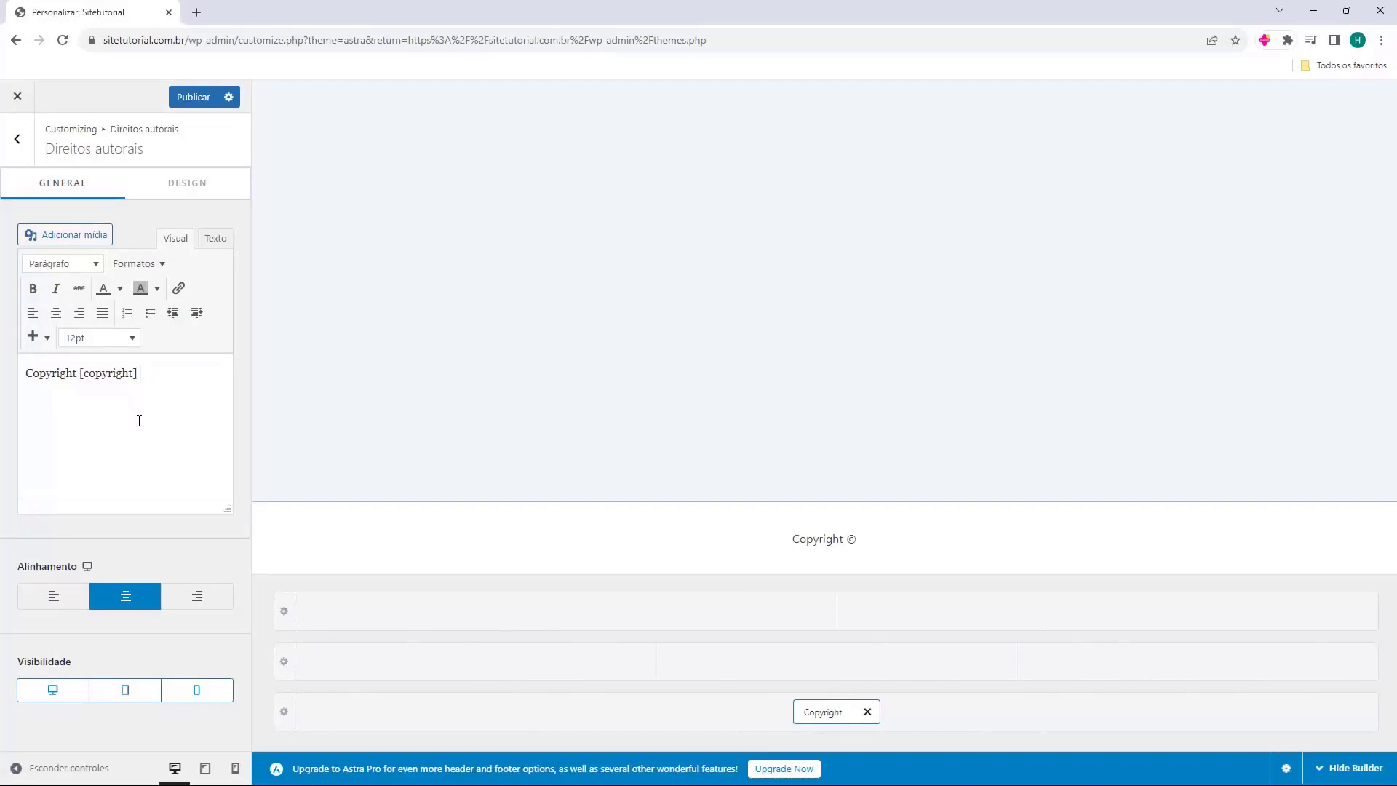
- Append "- Todos os direitos reservados - Sitetutorial - CNPJ:" to the footer copyright text, followed by the company's registration number
text(-)
text(Todos os direitos reservados)
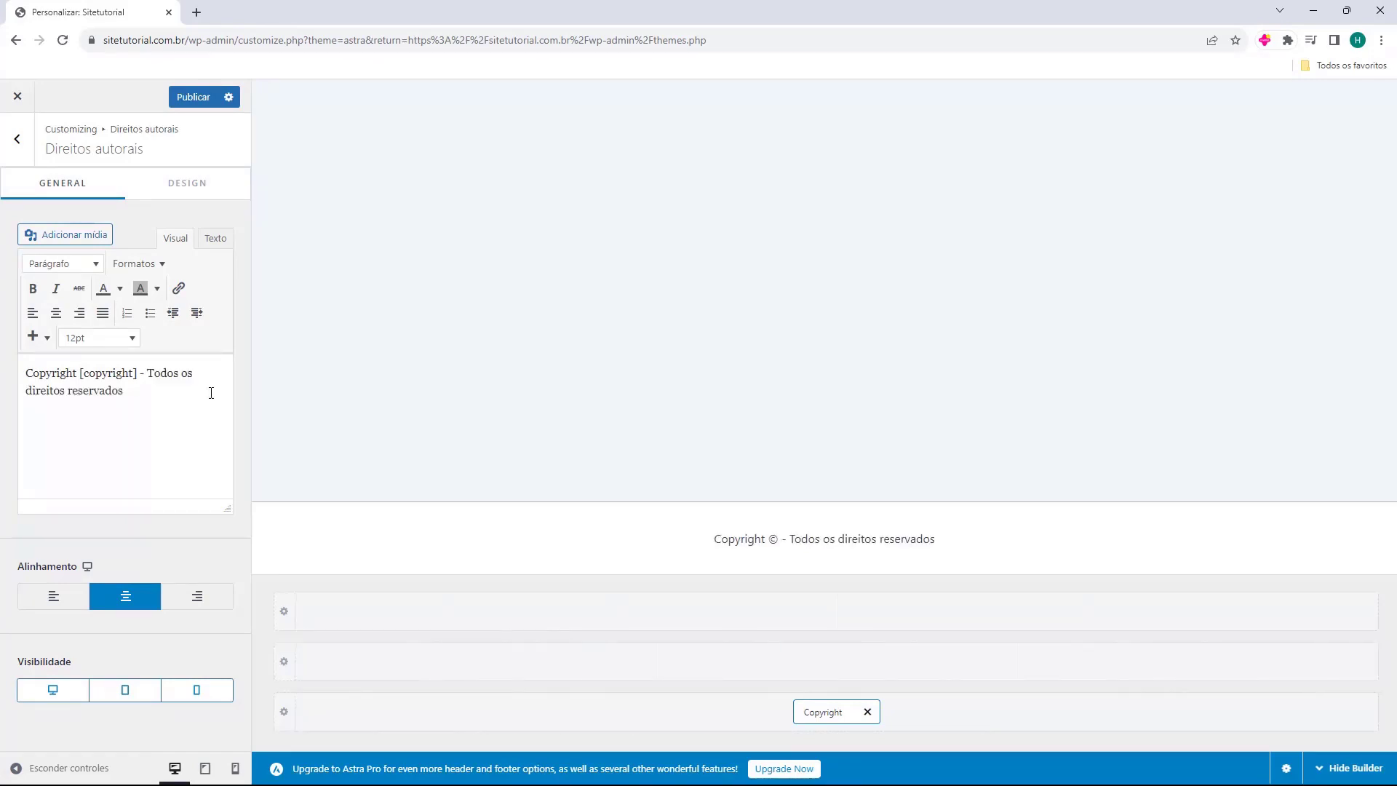
text(-)
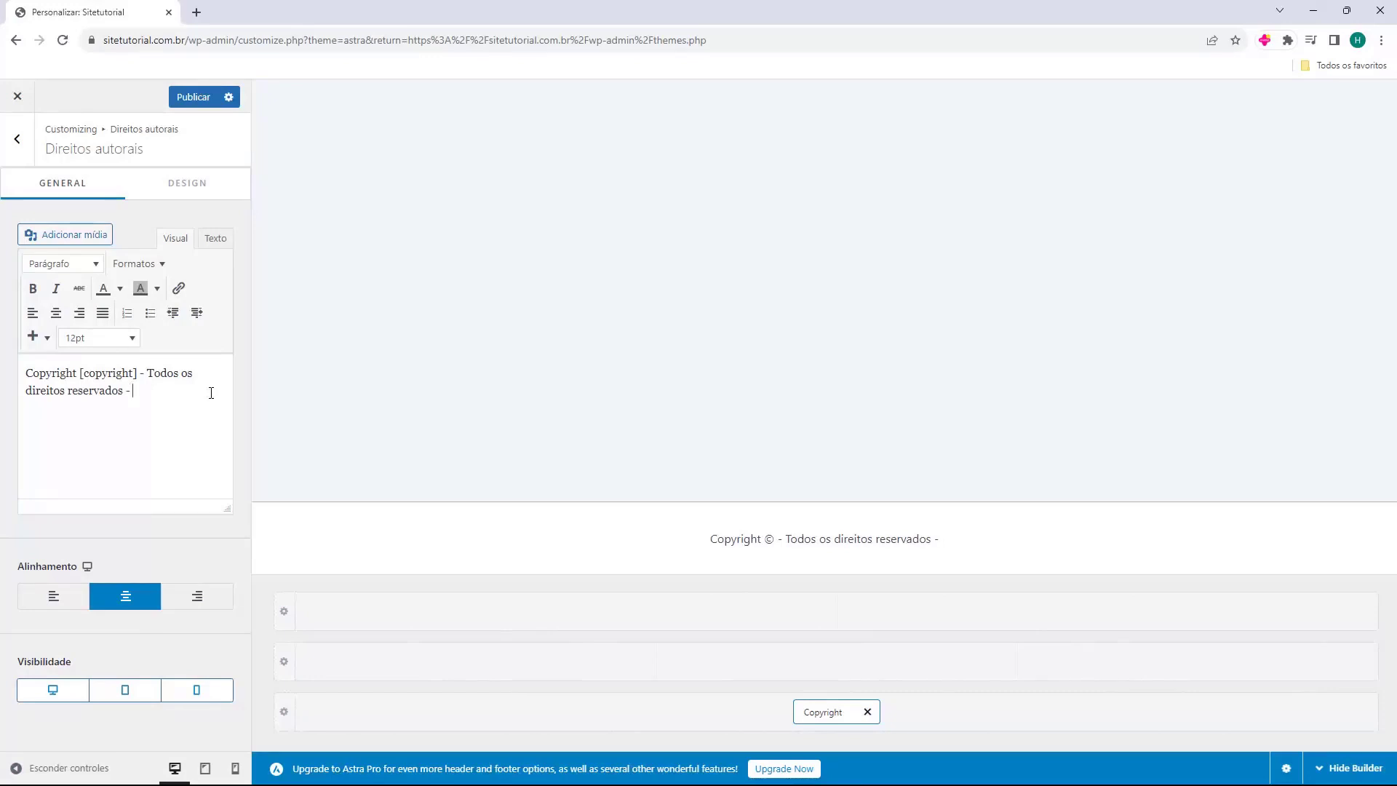
text( Sitetutorial)
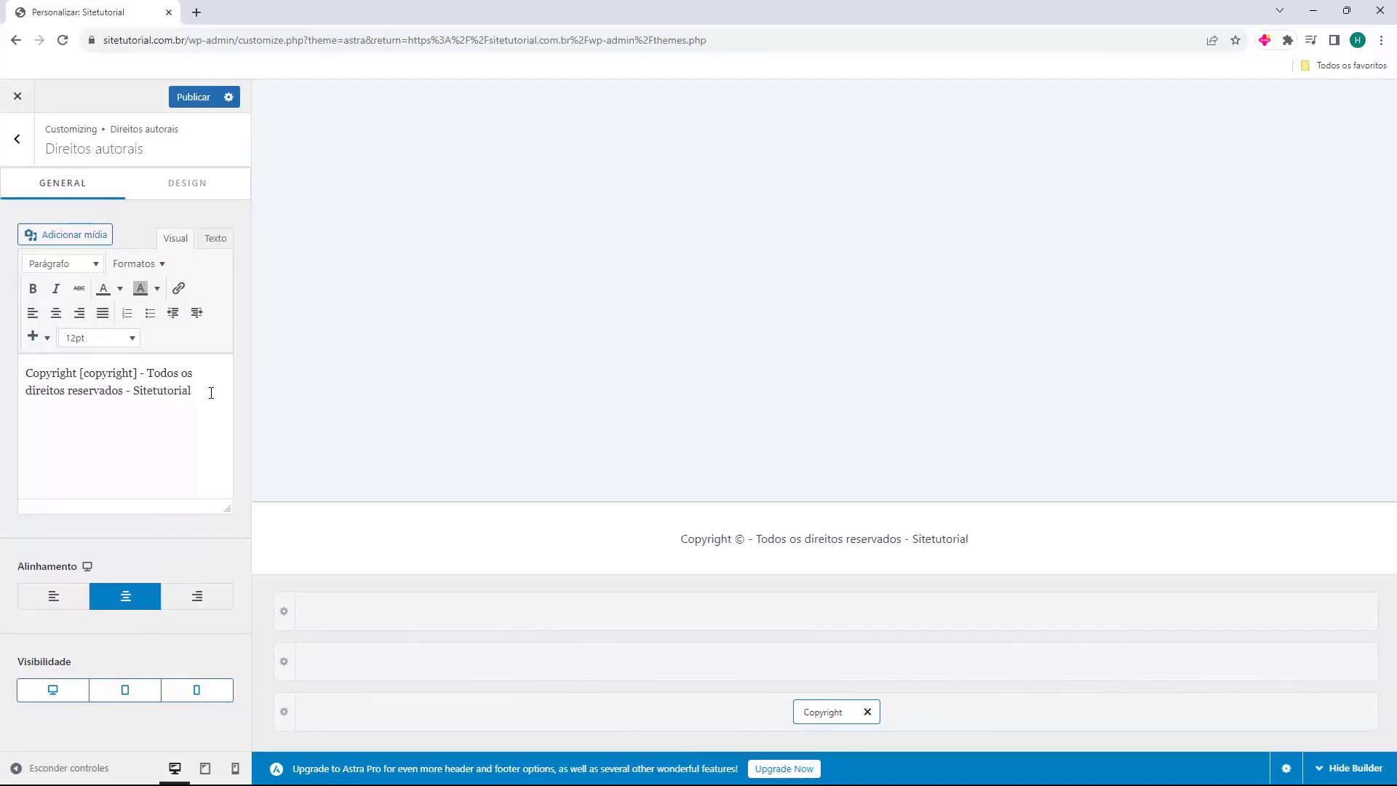
text( - CNPJ)
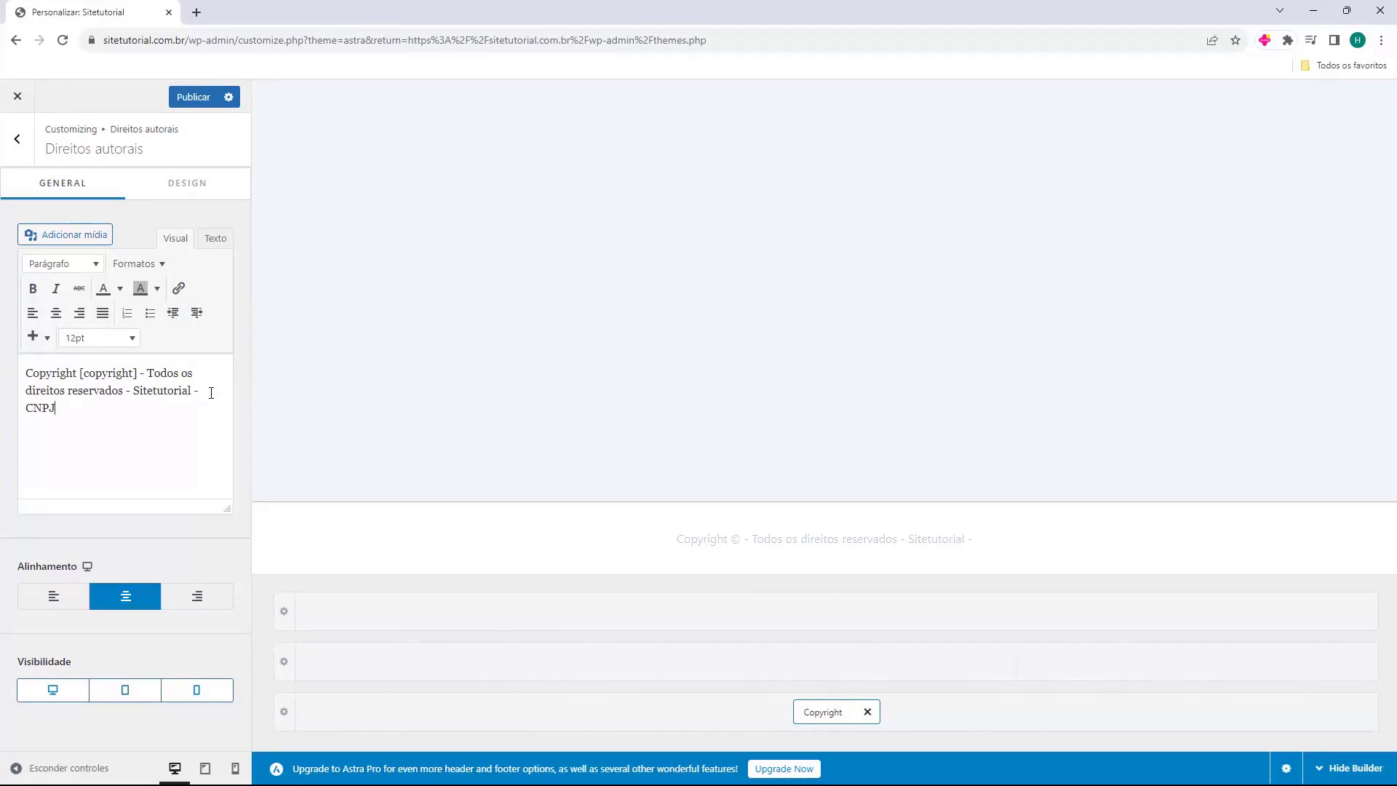
text(:)
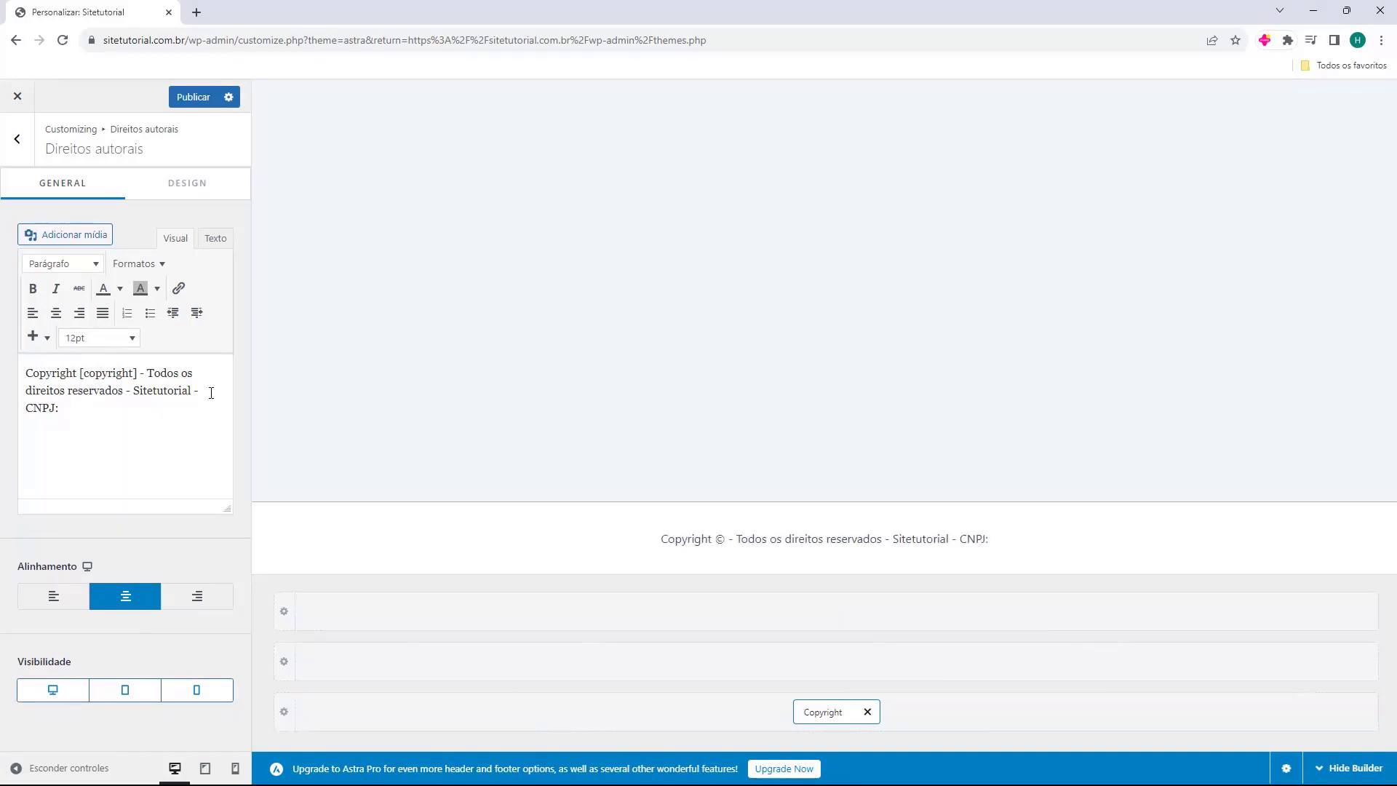
text(12.123.456/0001-98)
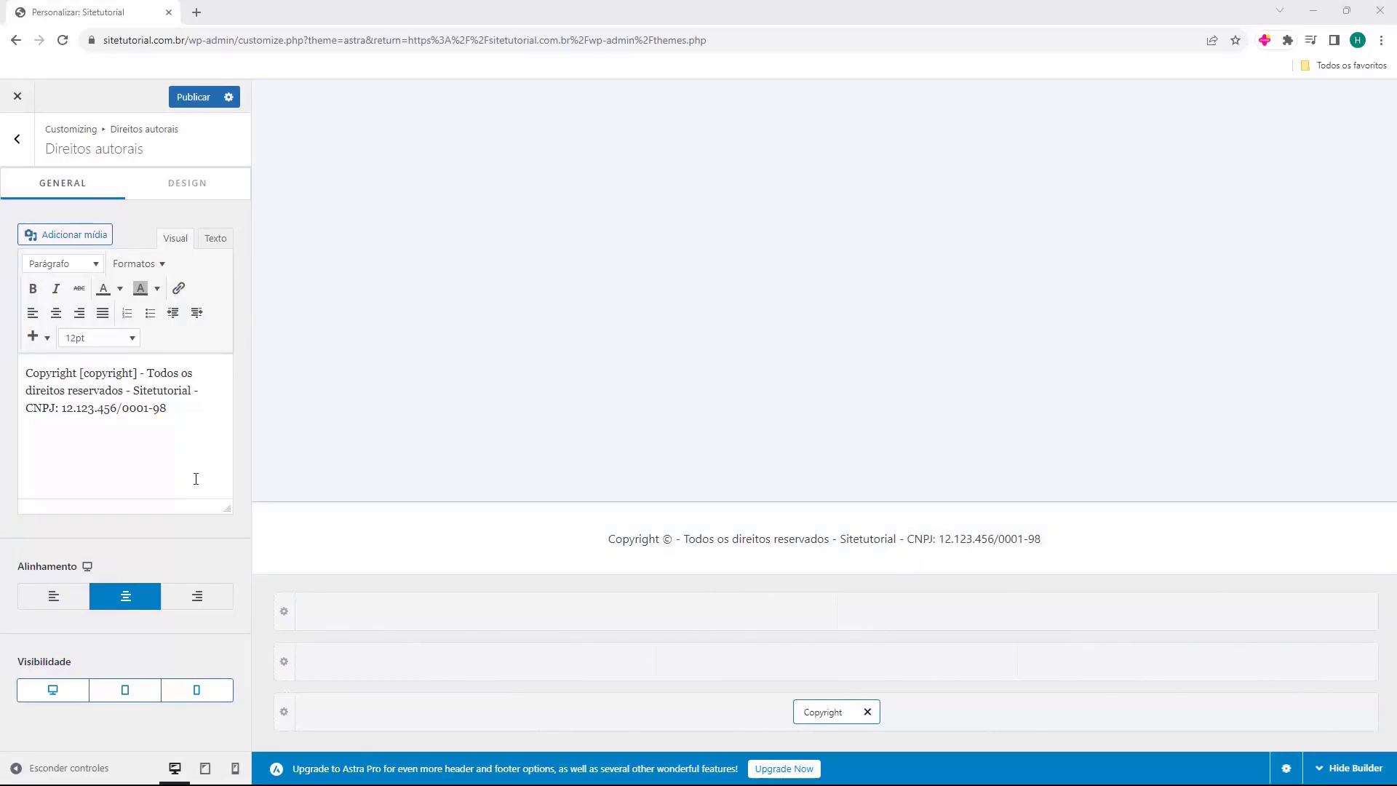
- Publish the theme changes, leaving the customizer, and check the footer copyright line on the site's home page
click(193, 104)
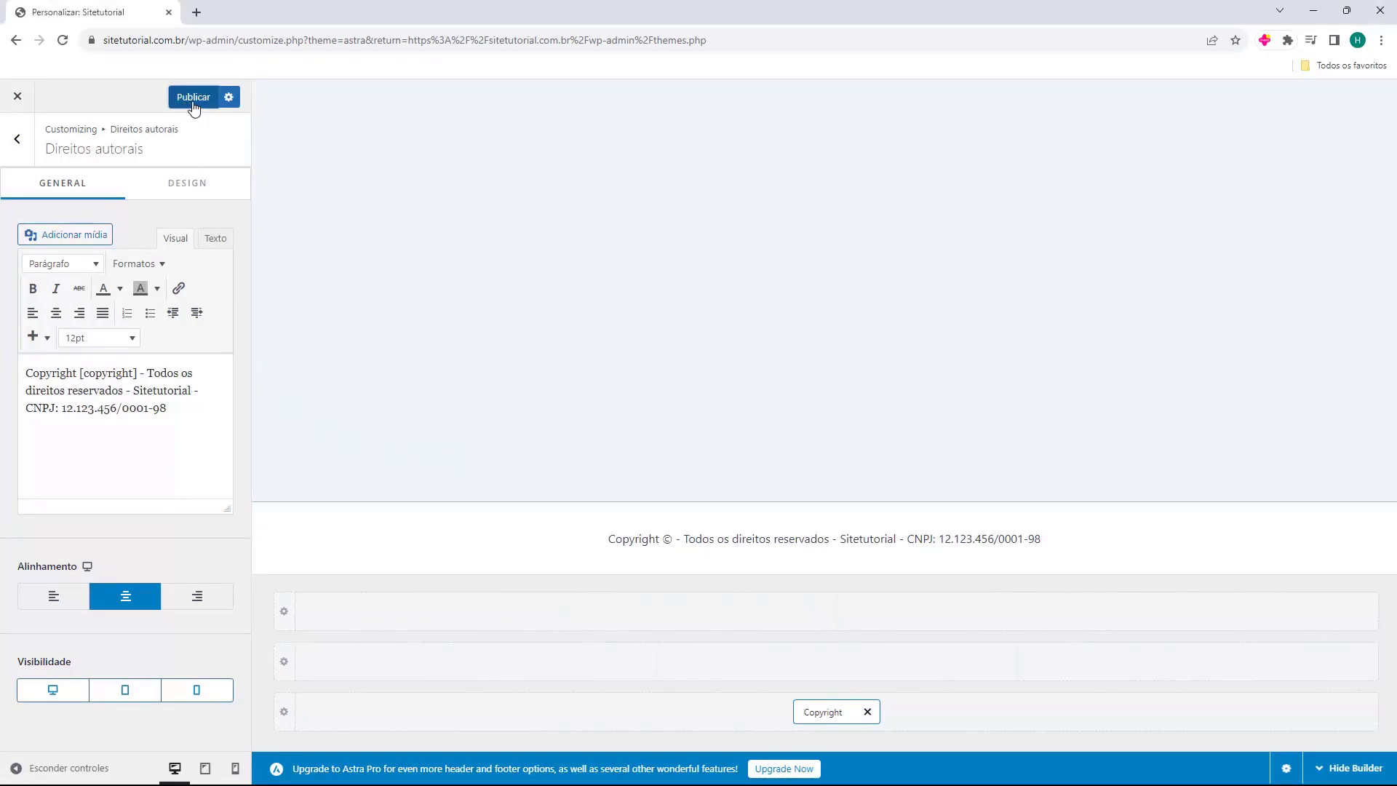
click(17, 97)
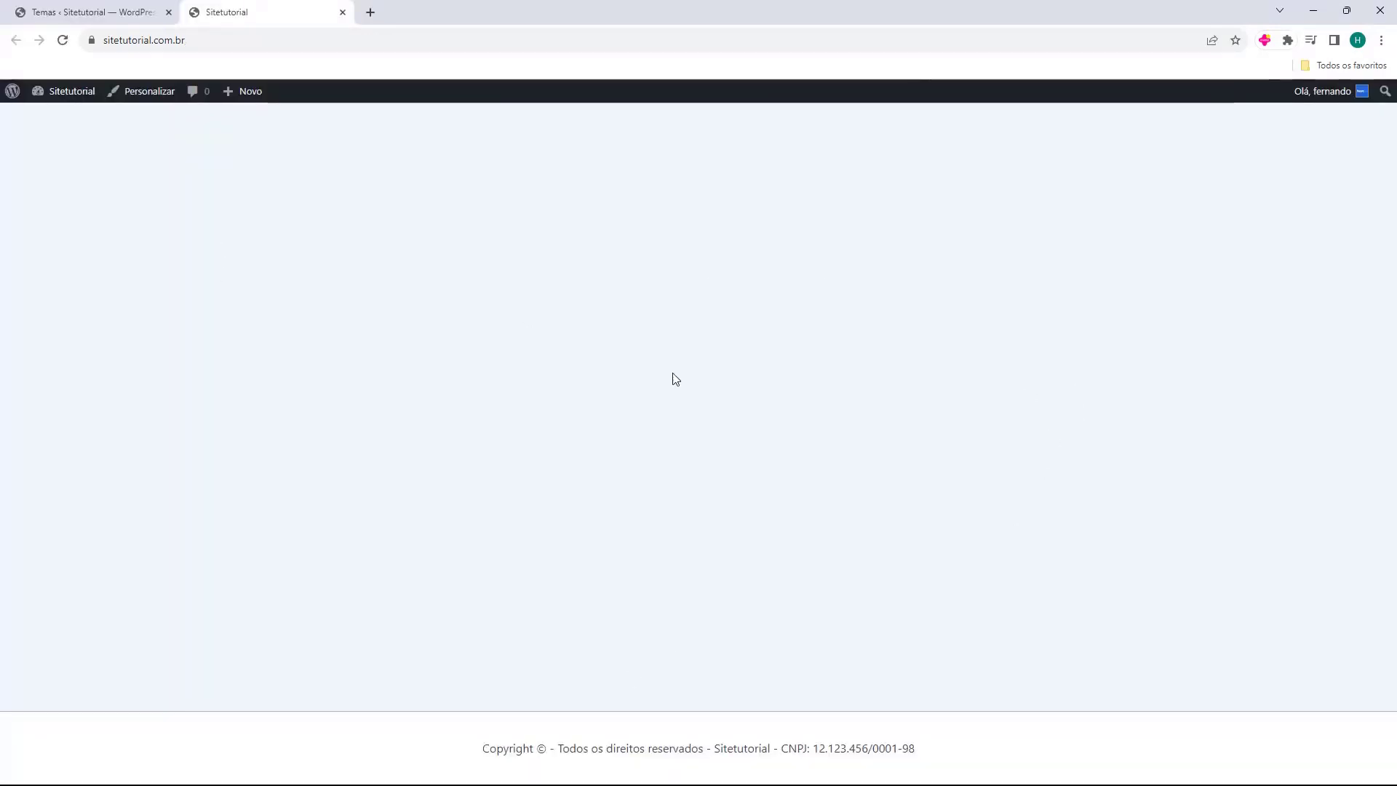
key(ctrl+l)
key(Return)
drag(456, 748, 929, 751)
click(521, 738)
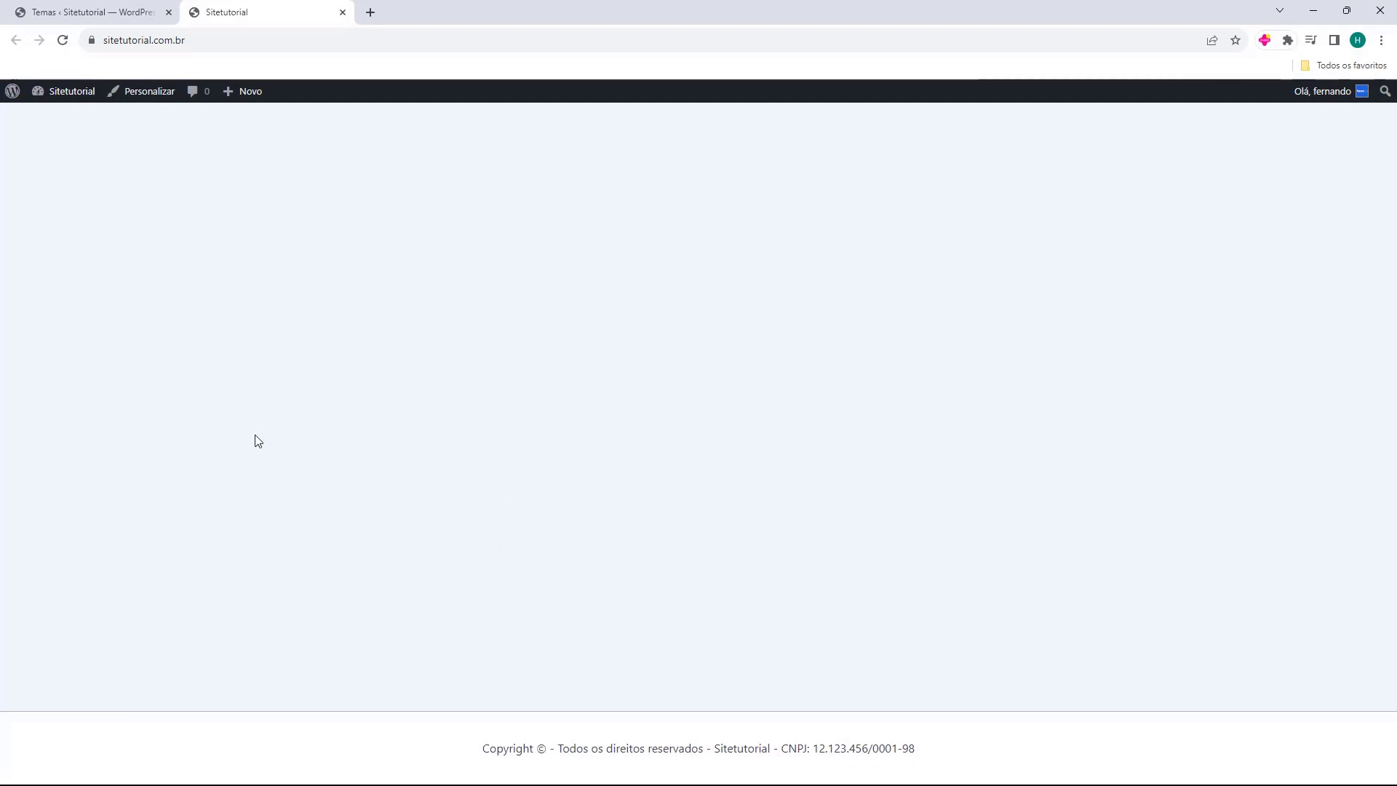
click(195, 40)
triple_click(196, 41)
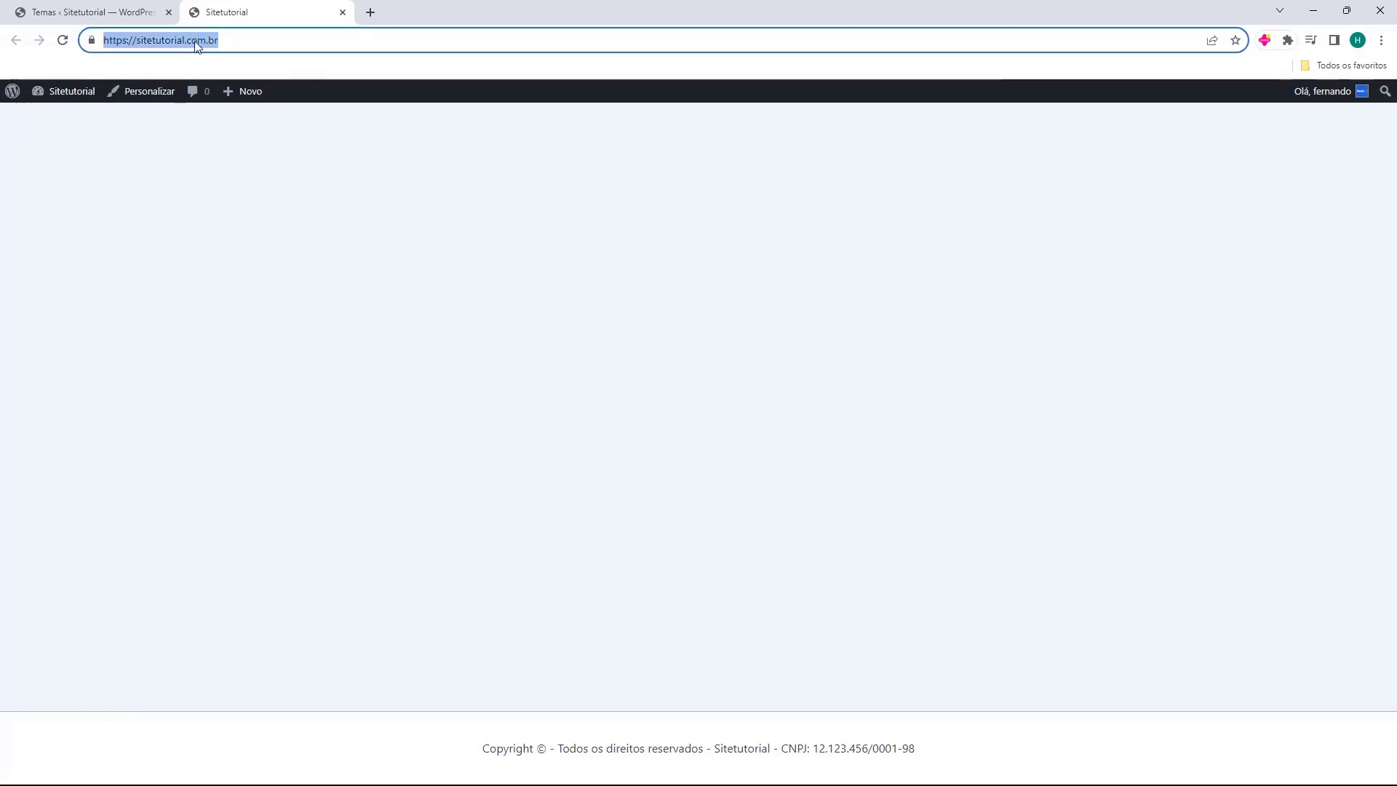
text(https://sitetutorial.com.br/?add-to-cart=453)
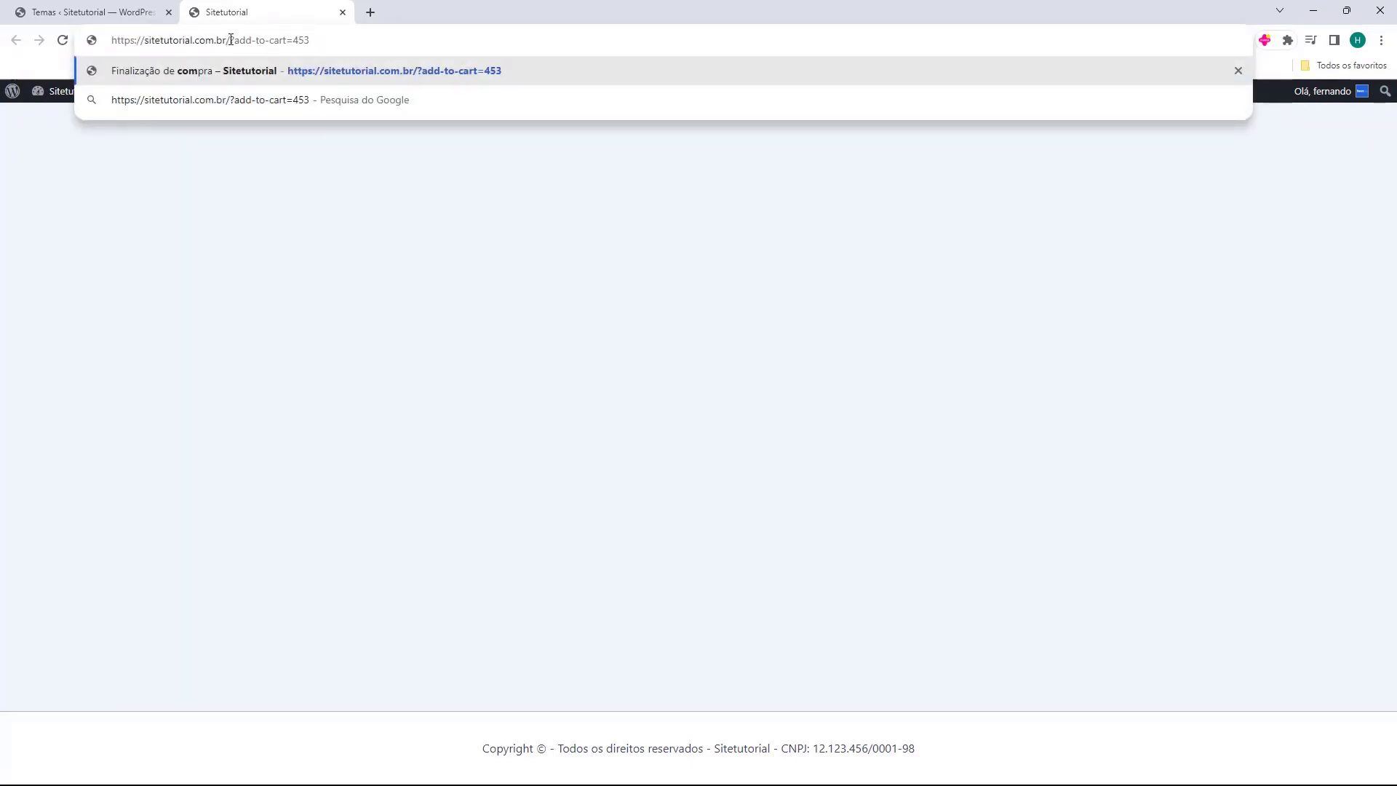
key(Return)
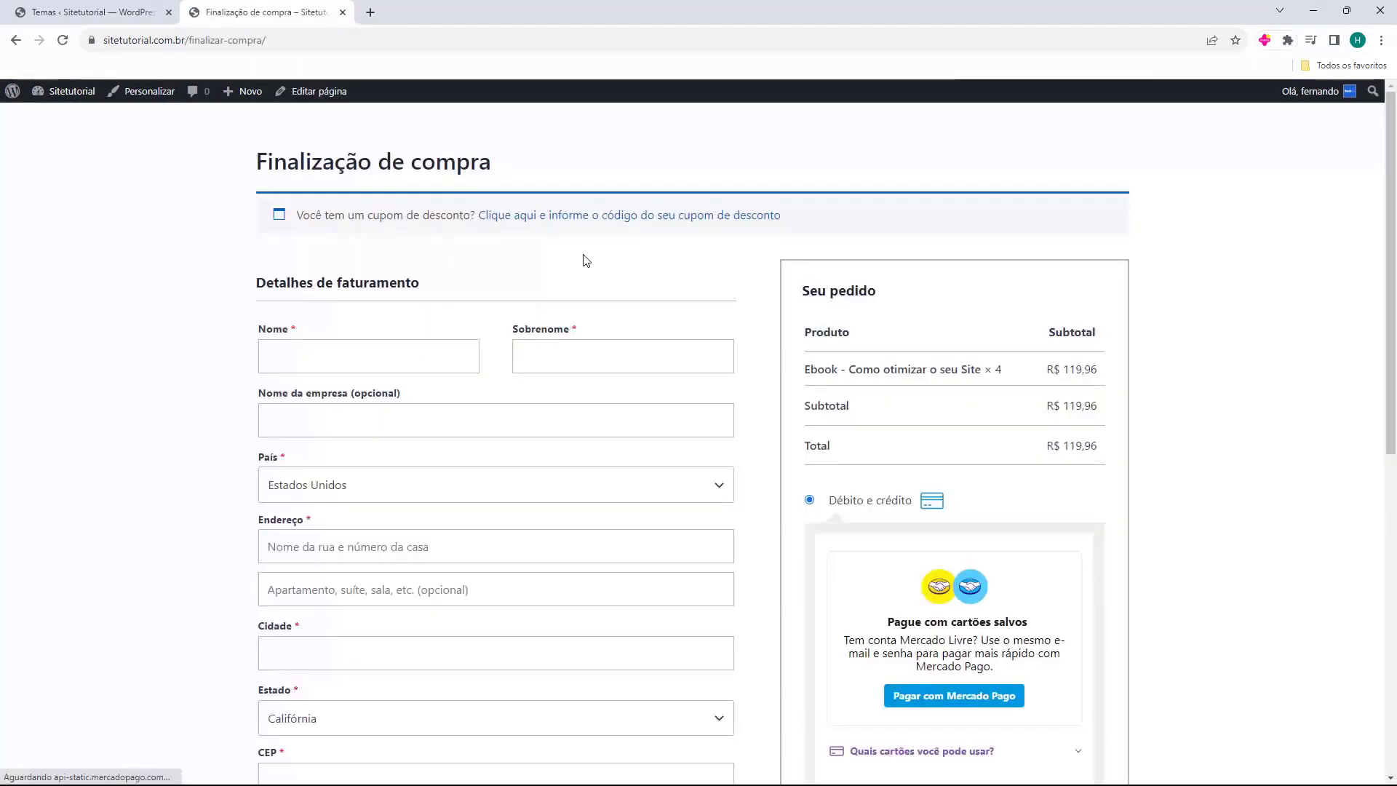
drag(983, 368, 1002, 373)
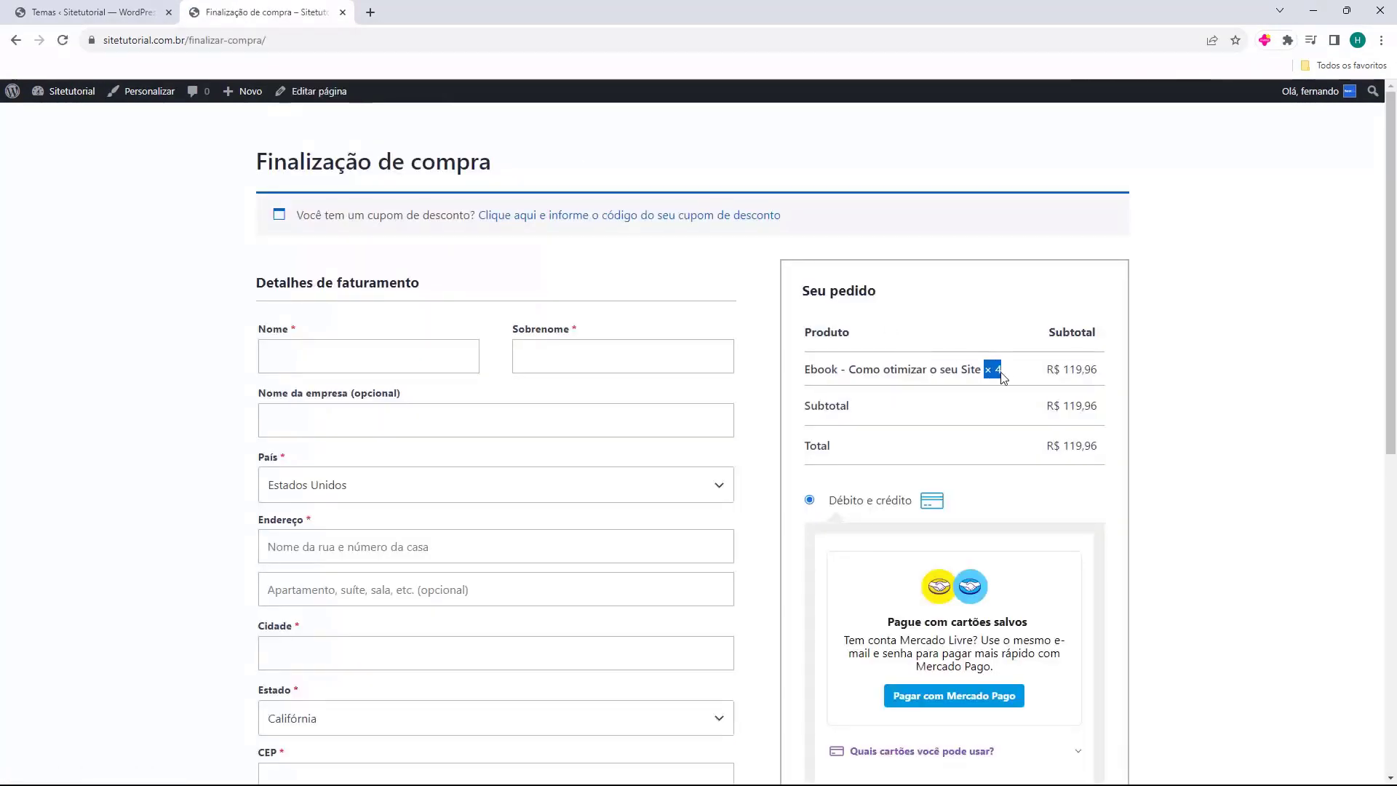
click(1003, 377)
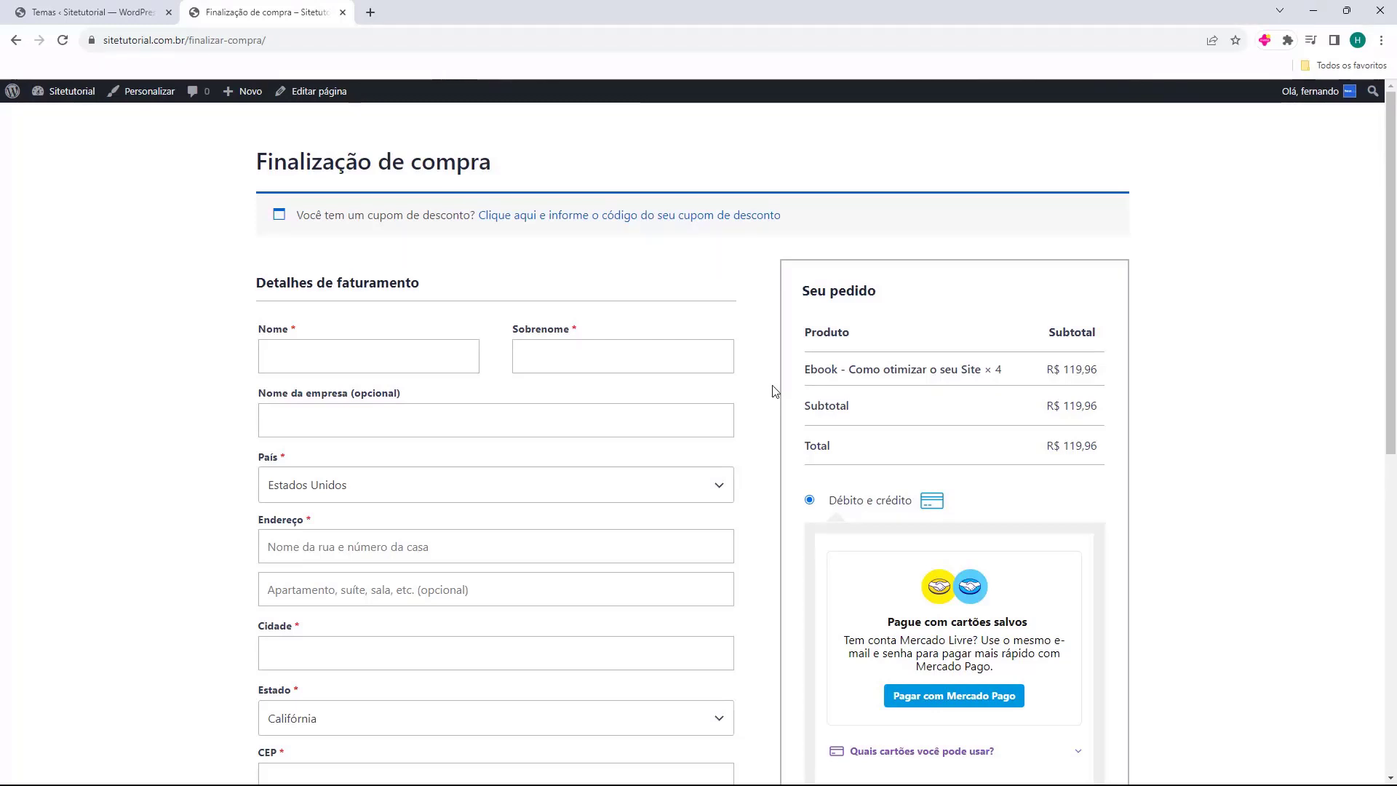
scroll(774, 391, down, 5)
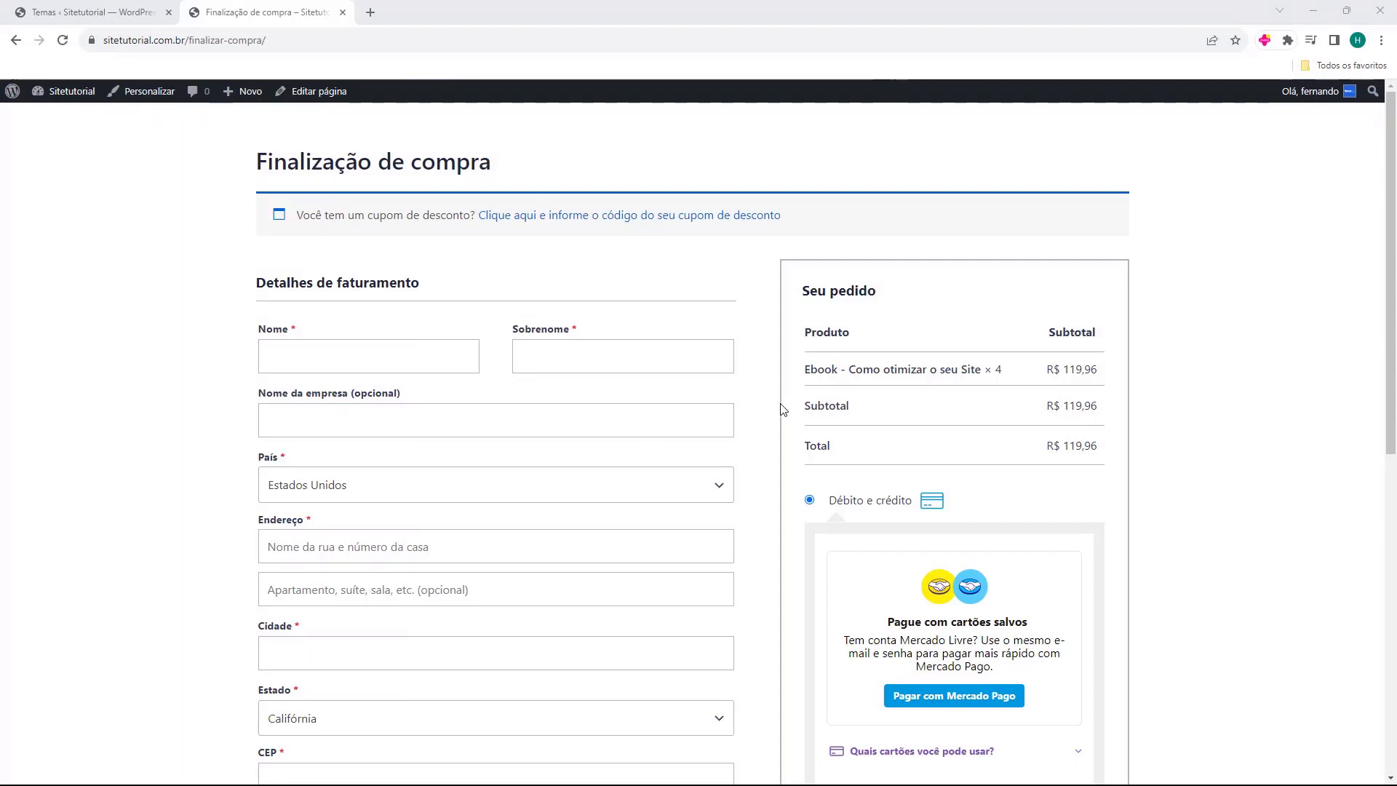
- Leave the checkout page for the site's home page, return to the WordPress admin and close the site's tab
click(76, 91)
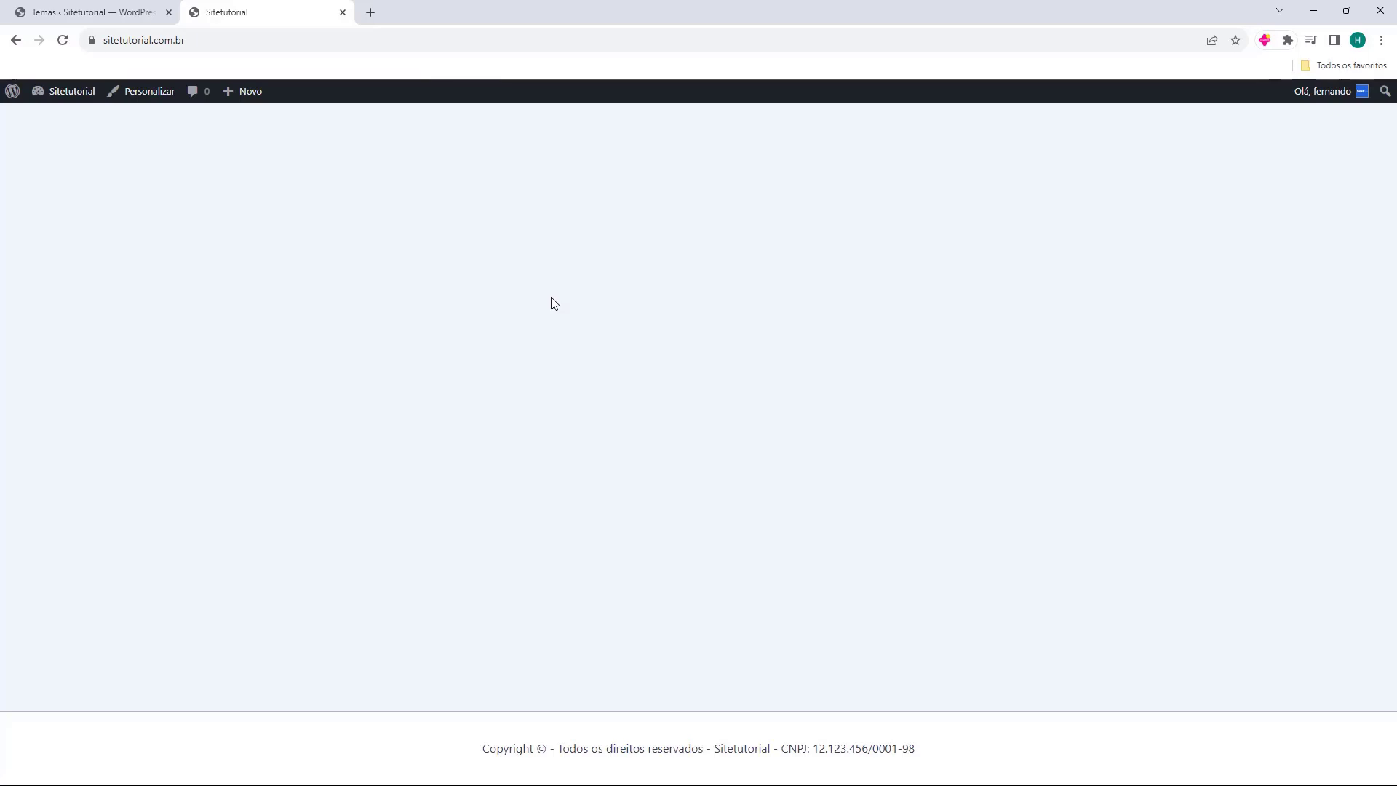
click(119, 23)
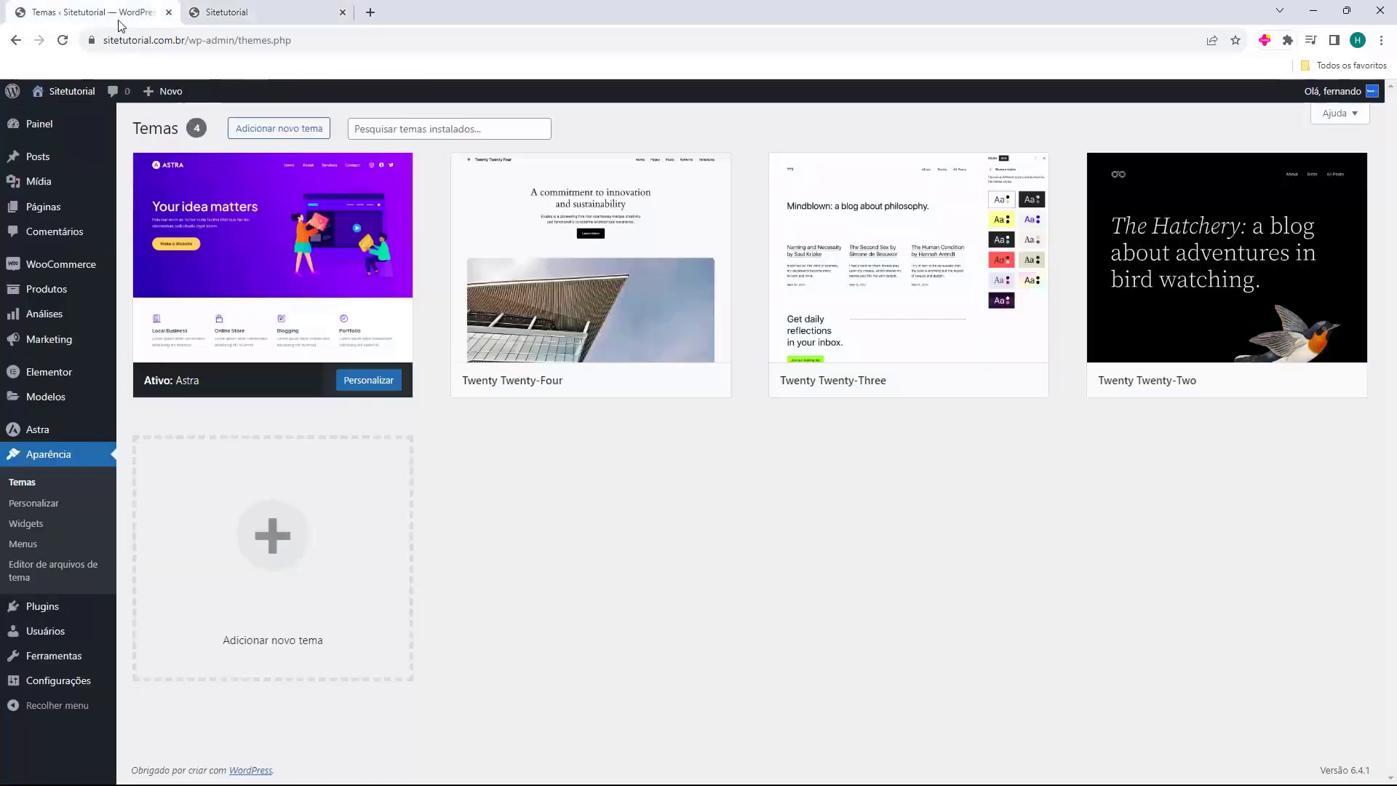
middle_click(243, 15)
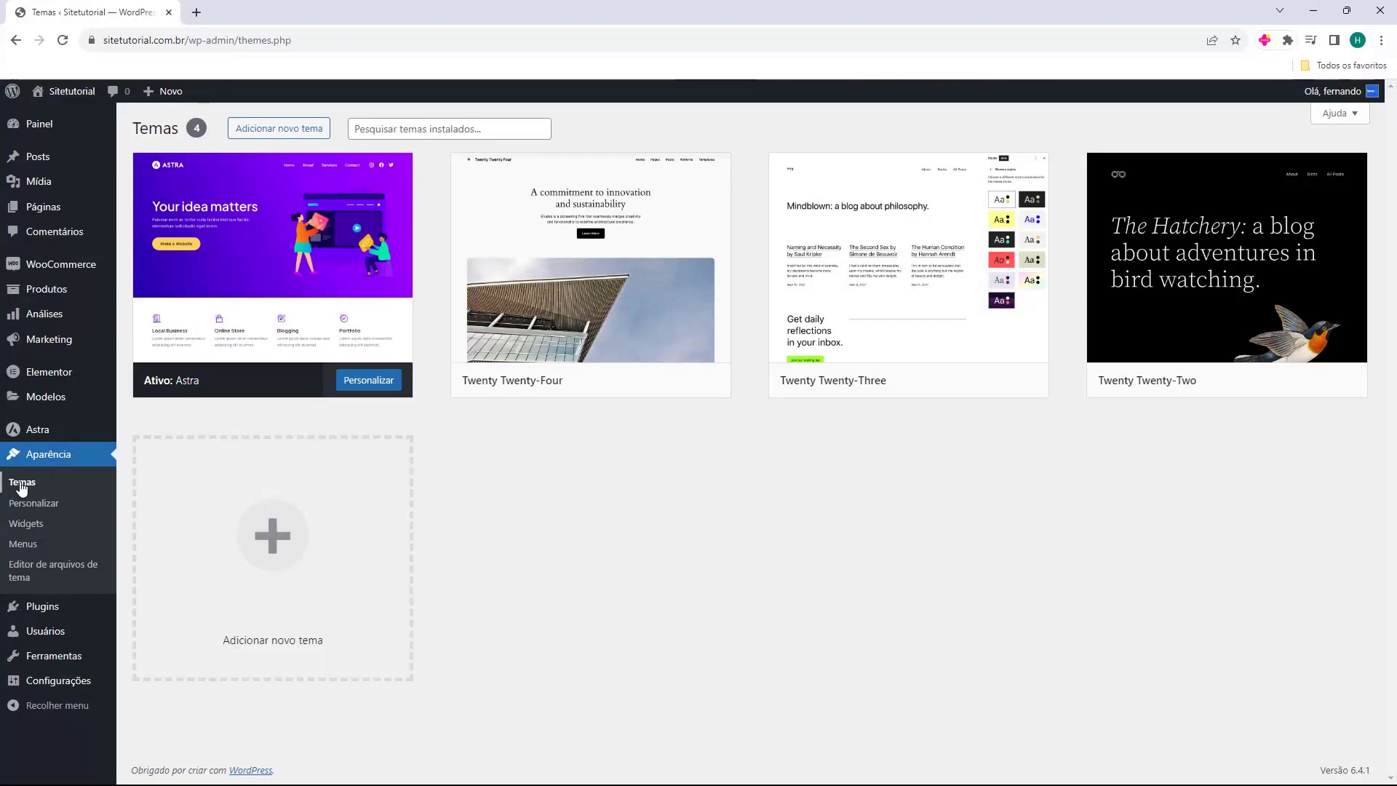
- Open the import form in Elementor's saved templates and switch to the host2b "Template Landing Page WordPress" article
mouse_move(25, 397)
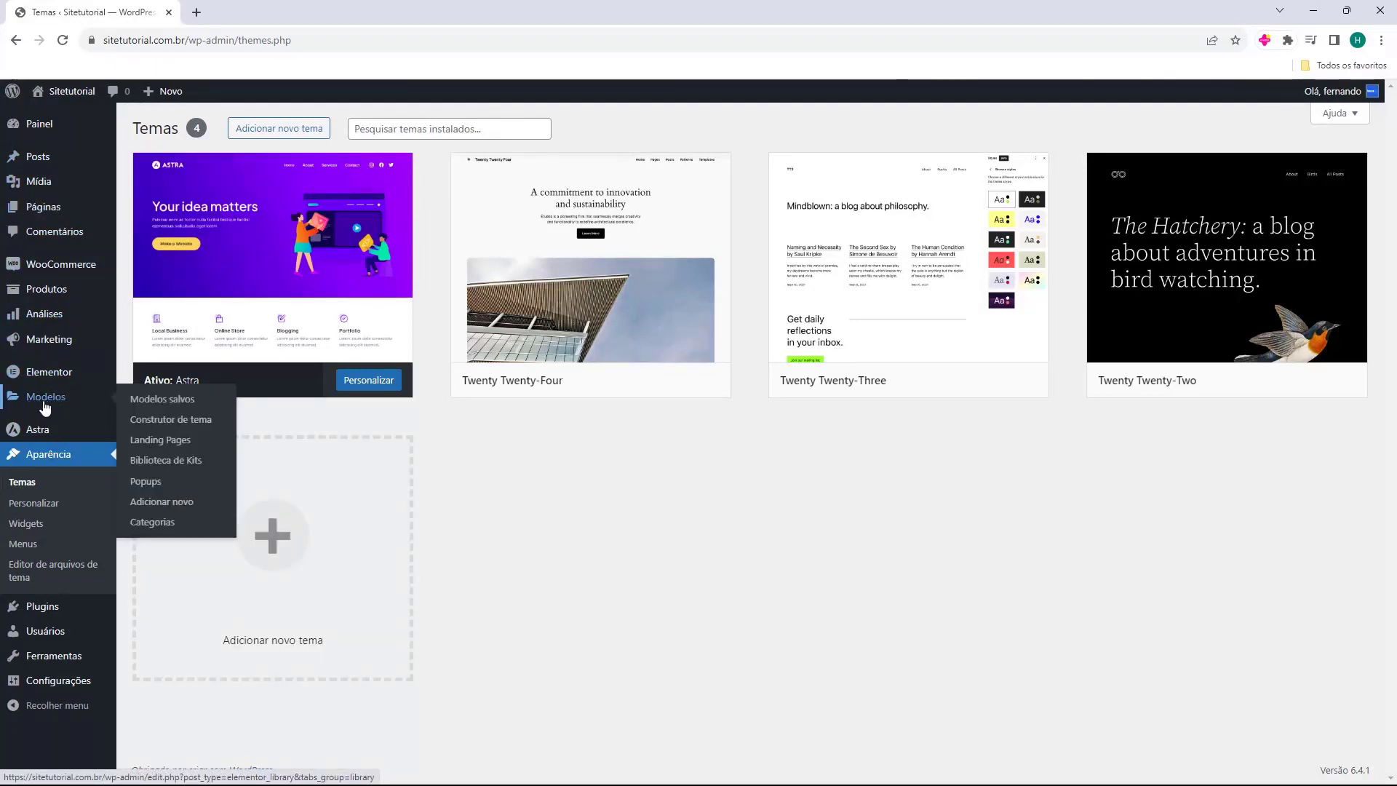
click(44, 403)
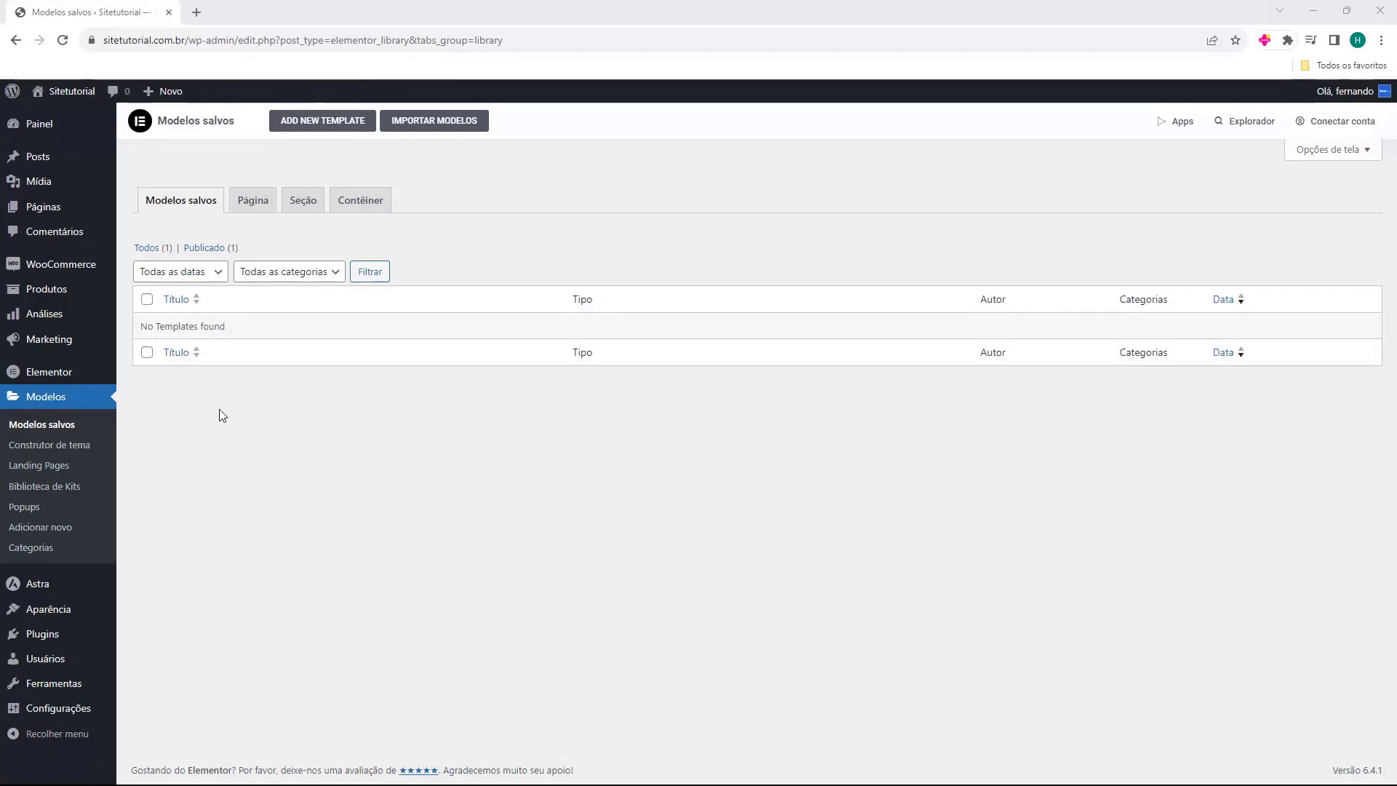
click(434, 129)
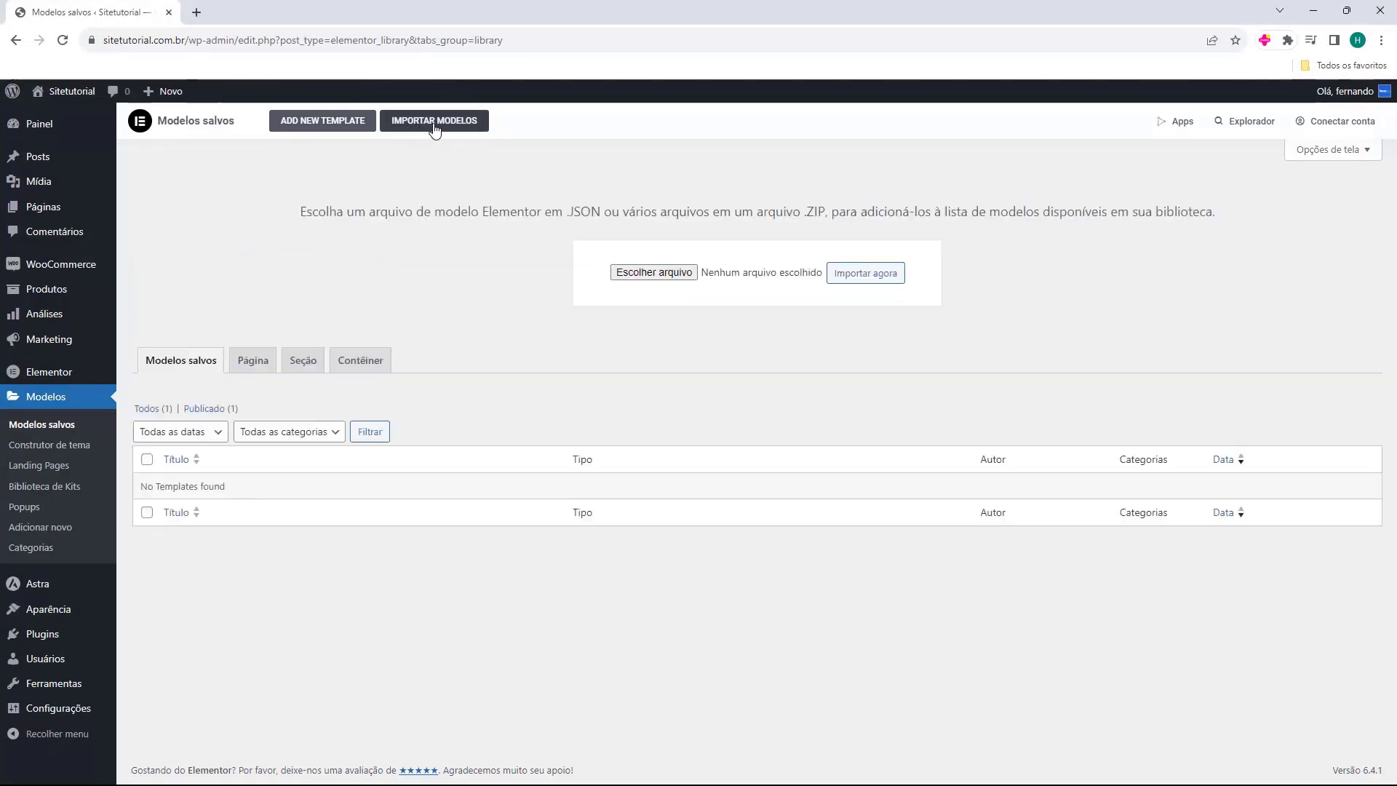
drag(298, 212, 676, 214)
click(720, 212)
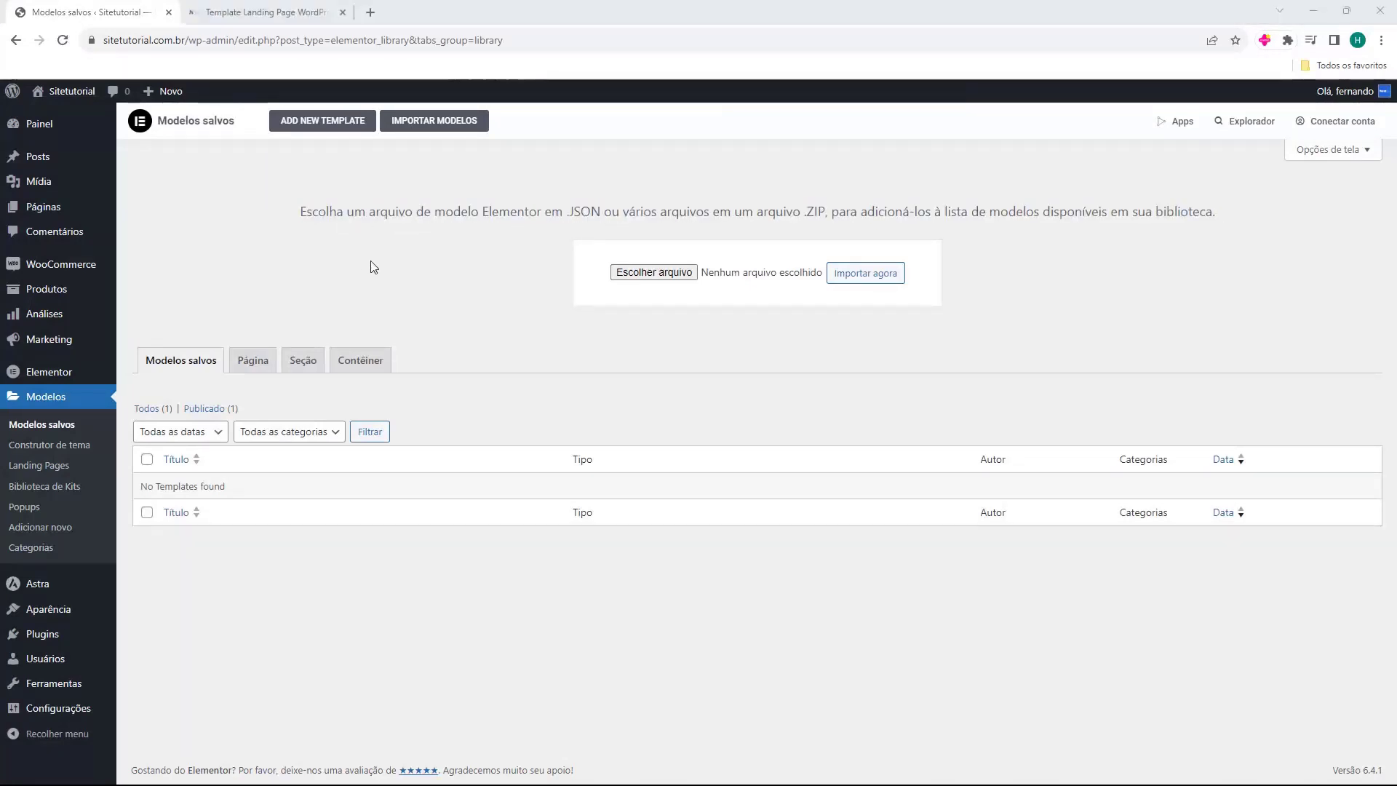
click(280, 11)
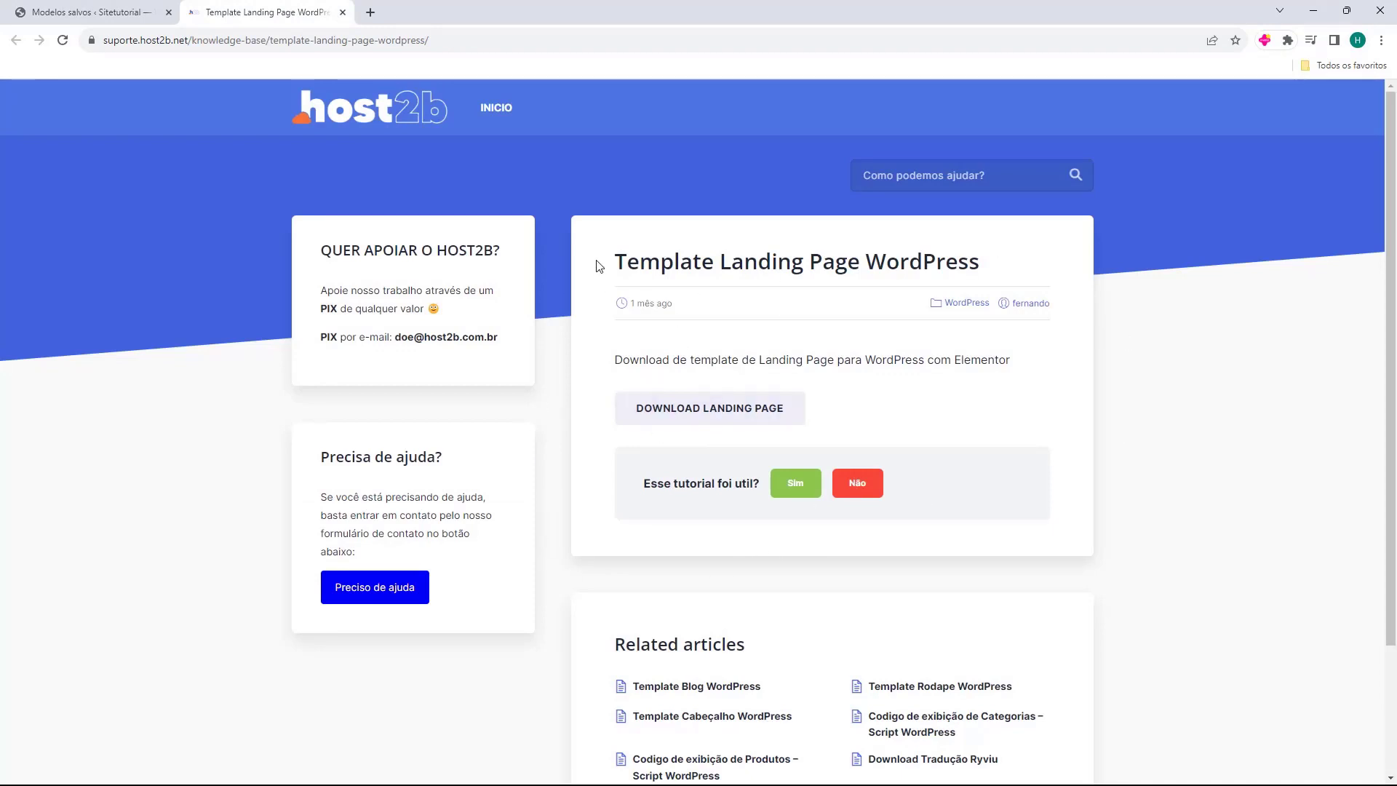
- Download the landing page template archive from the "Template Landing Page WordPress" article
drag(598, 265, 887, 272)
click(892, 268)
drag(617, 263, 673, 263)
click(650, 260)
click(714, 418)
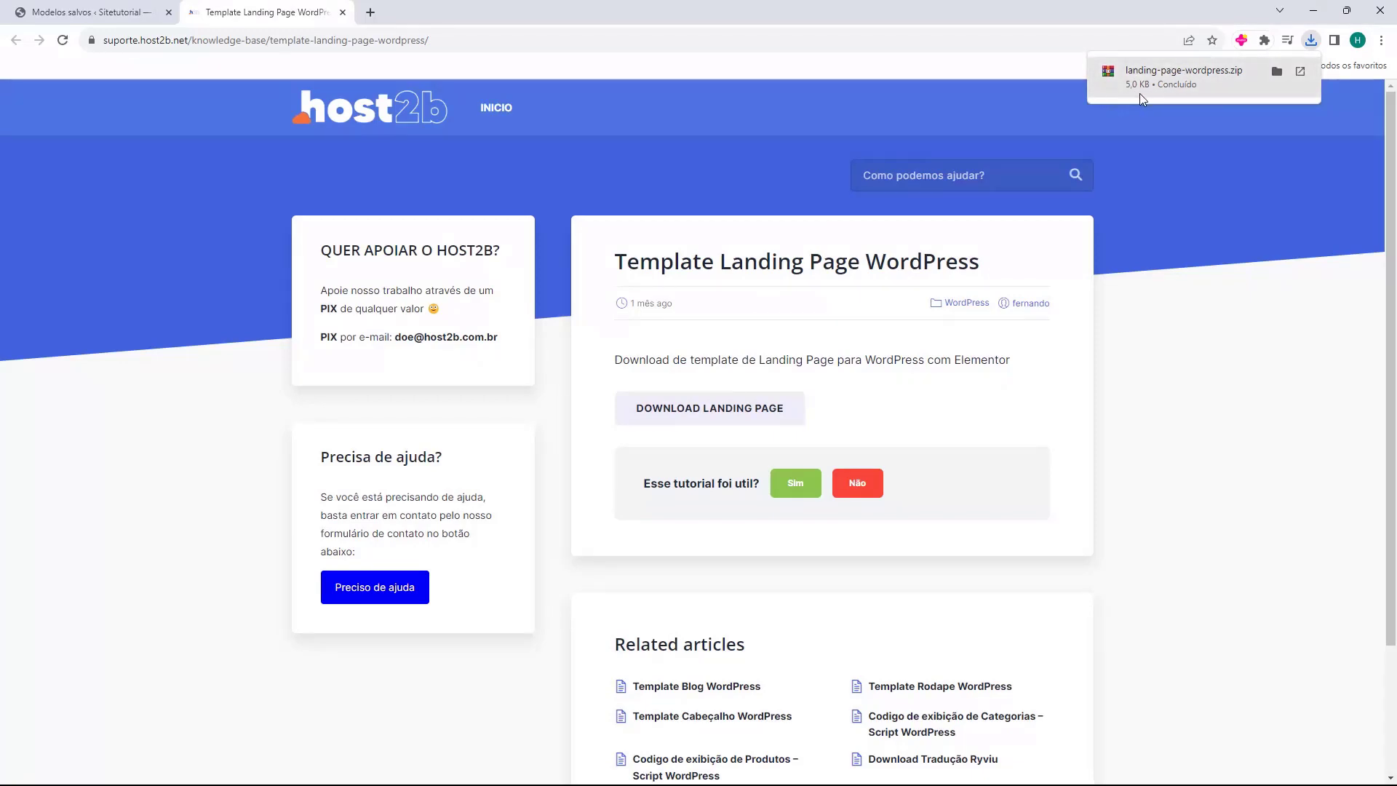
- Import landing-page-wordpress.zip into Elementor's saved templates, accepting the JSON file warning and enabling unfiltered file uploads
click(102, 12)
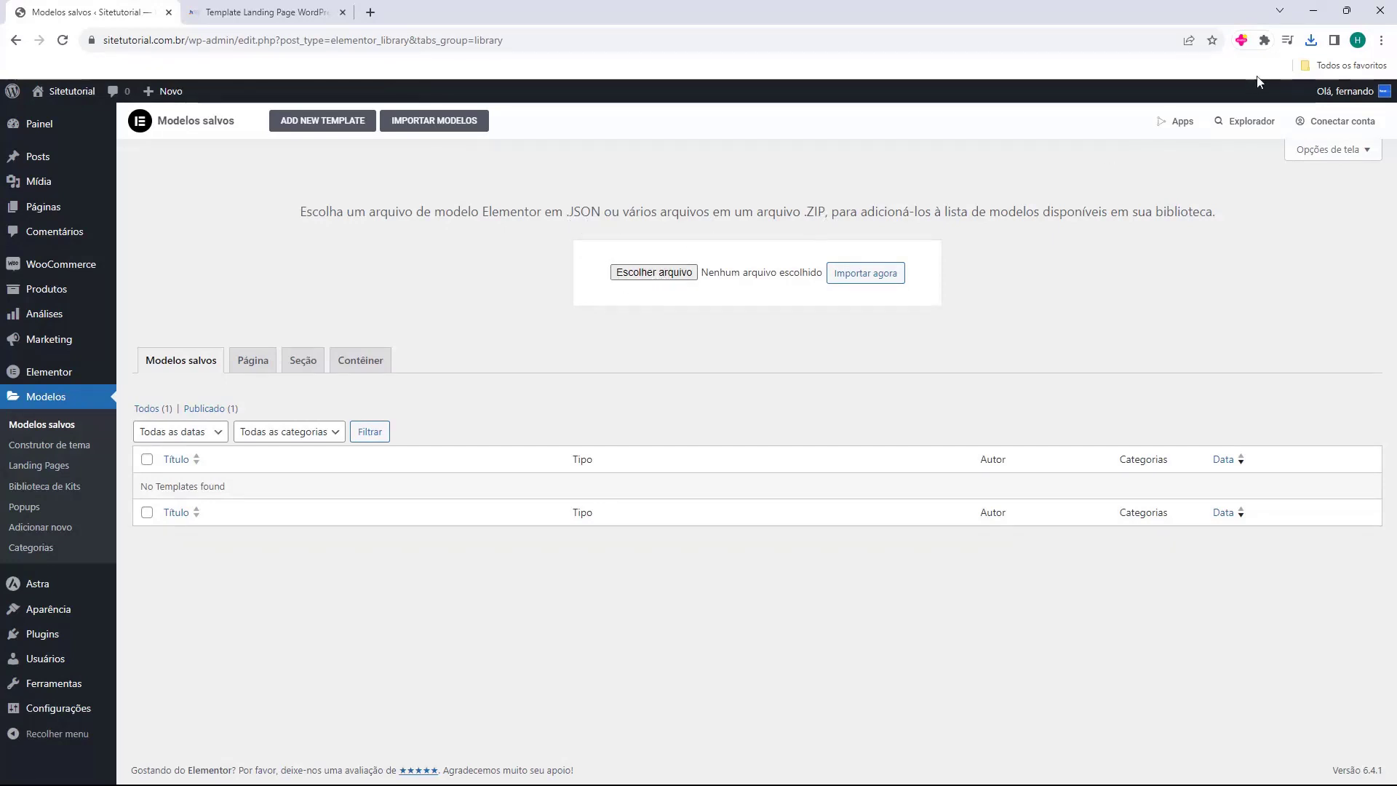
click(1310, 40)
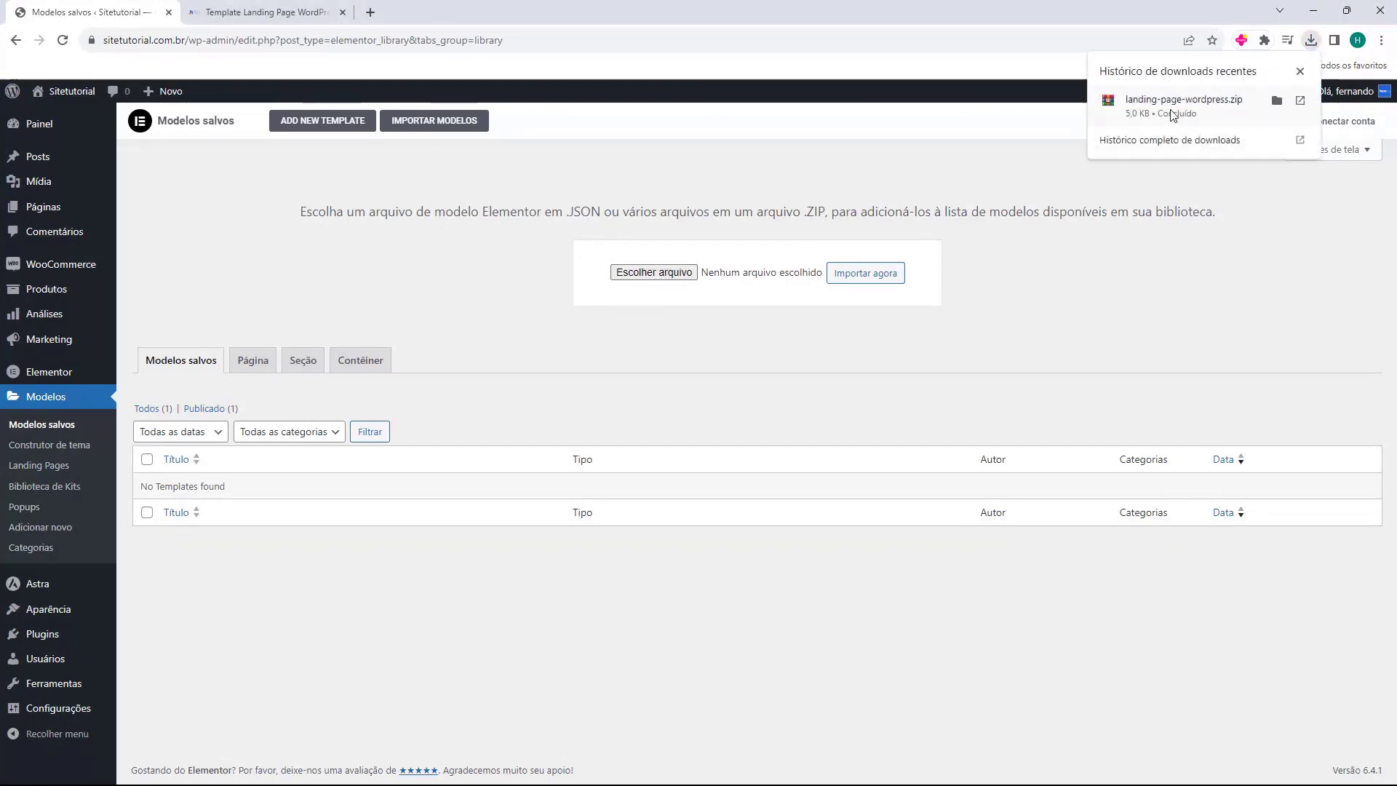
drag(1169, 109, 653, 275)
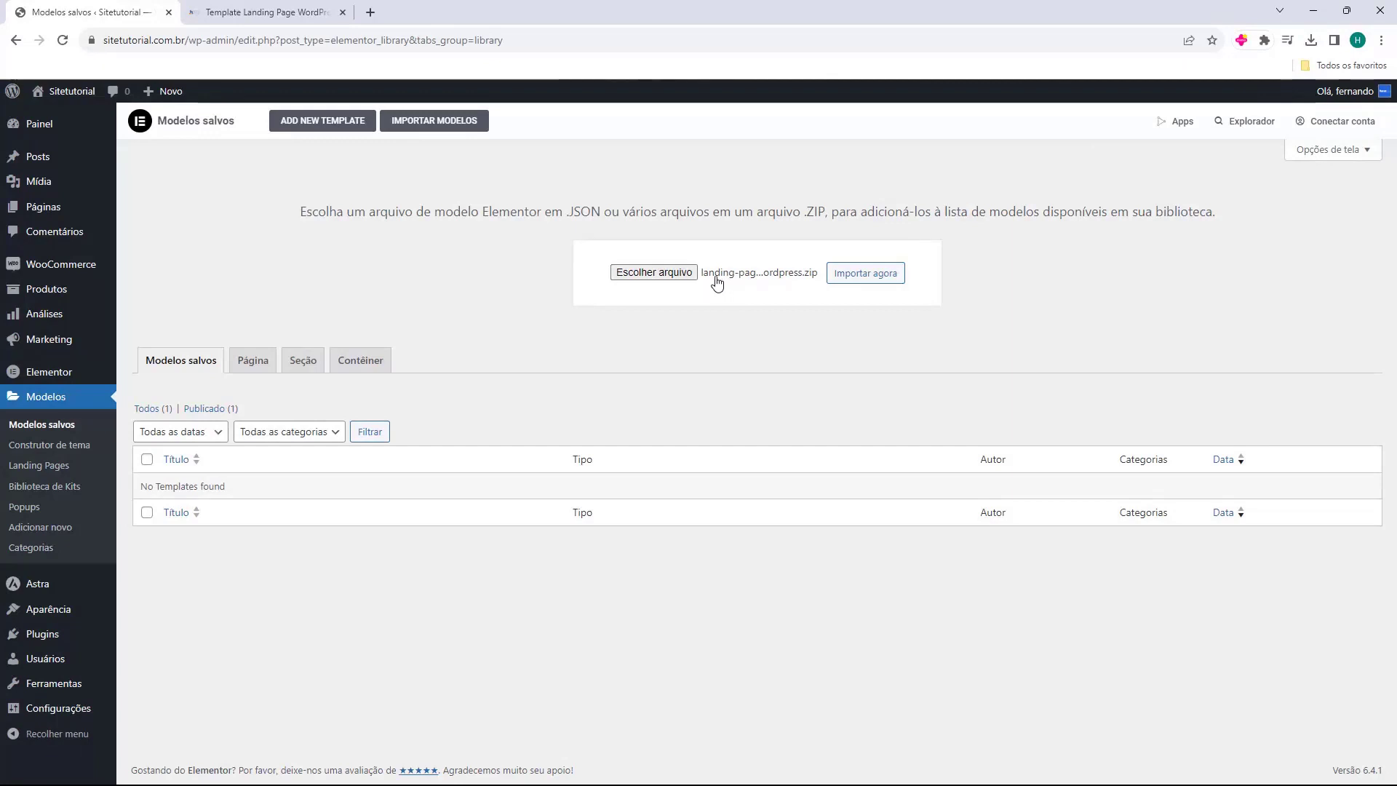
click(859, 277)
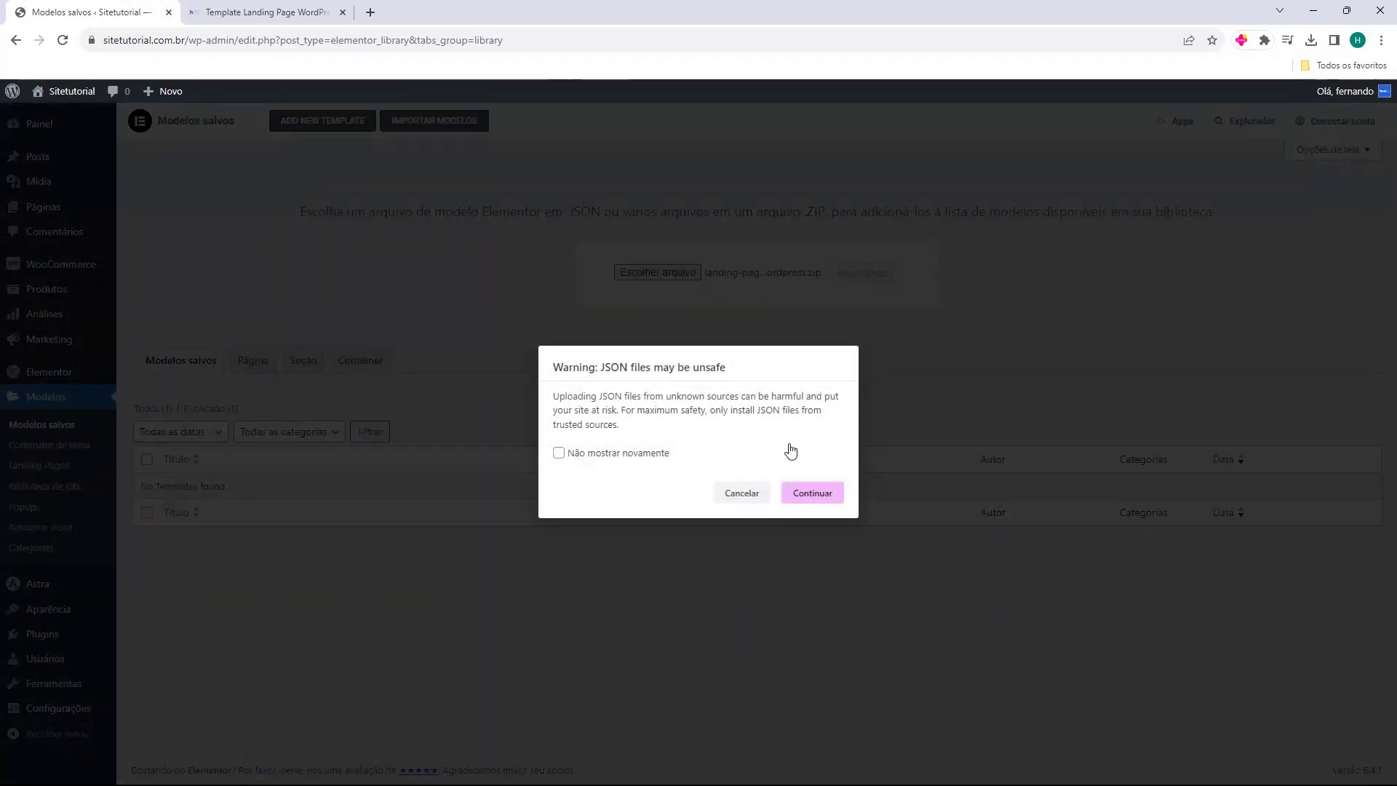
click(812, 499)
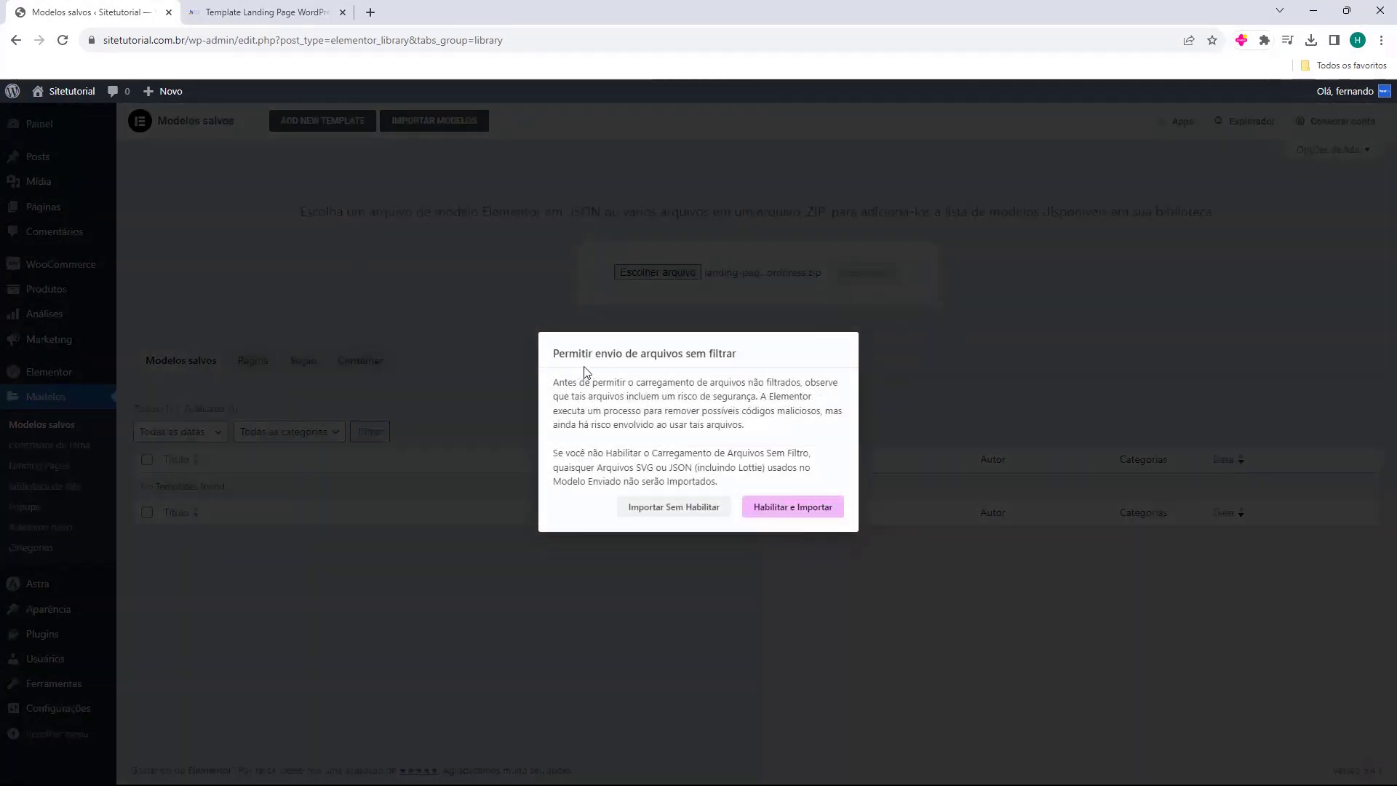
click(785, 518)
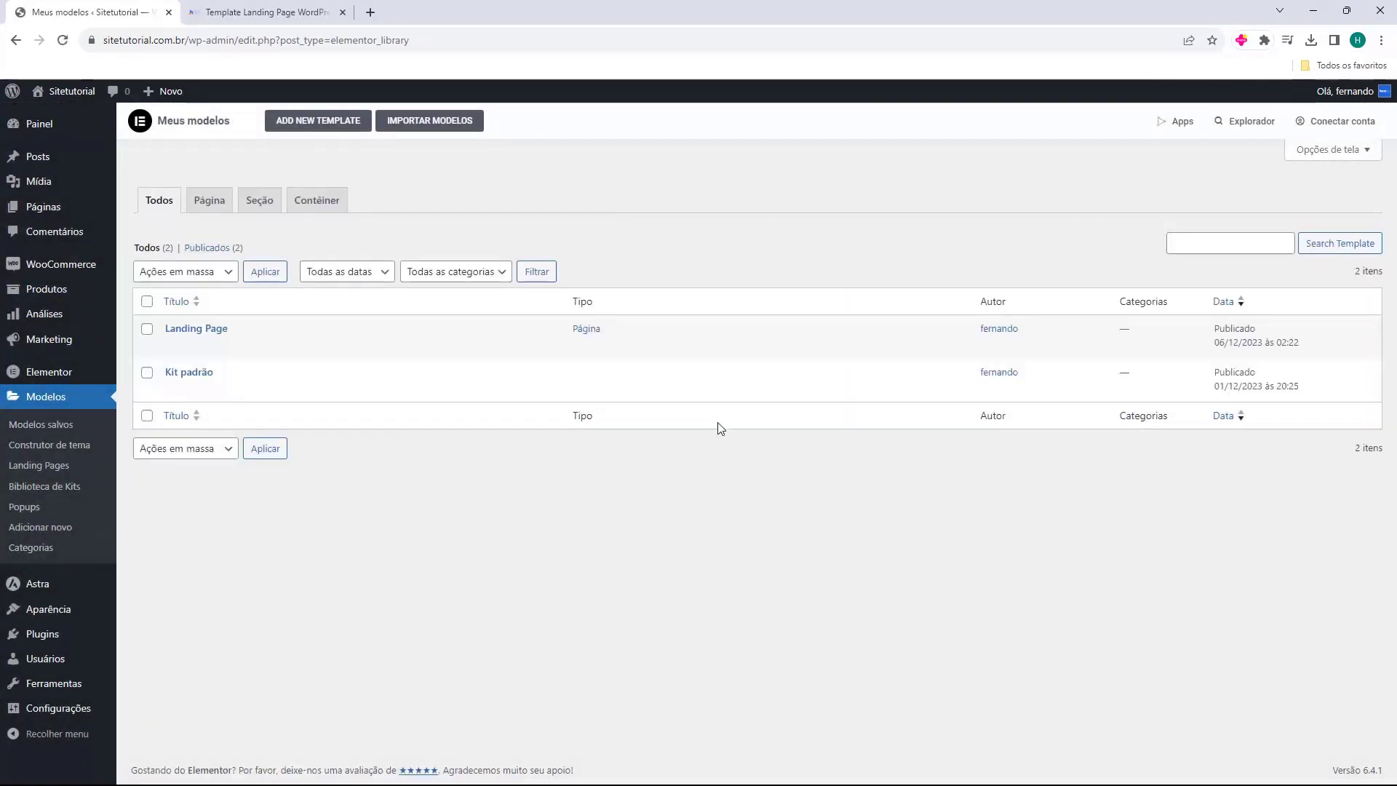
mouse_move(477, 398)
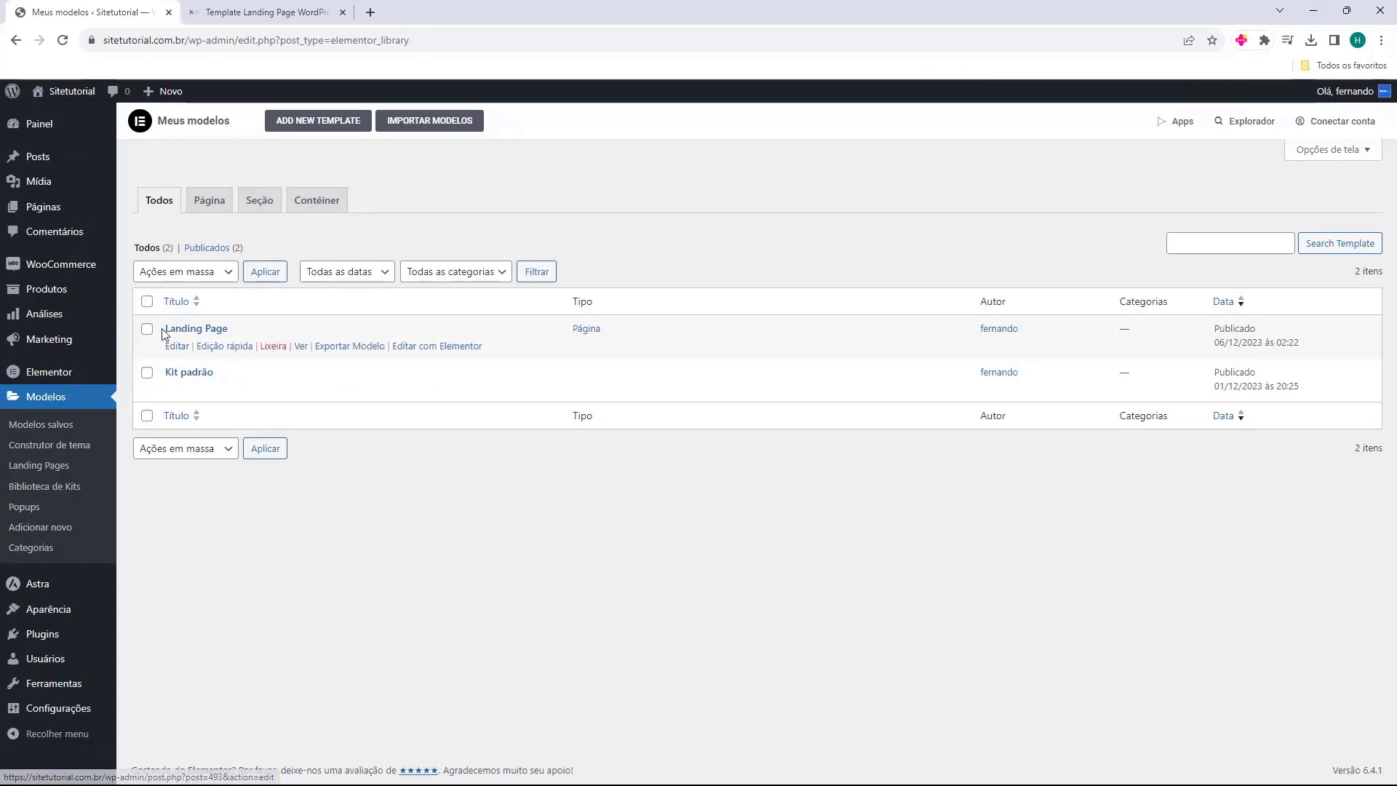
drag(164, 328, 229, 328)
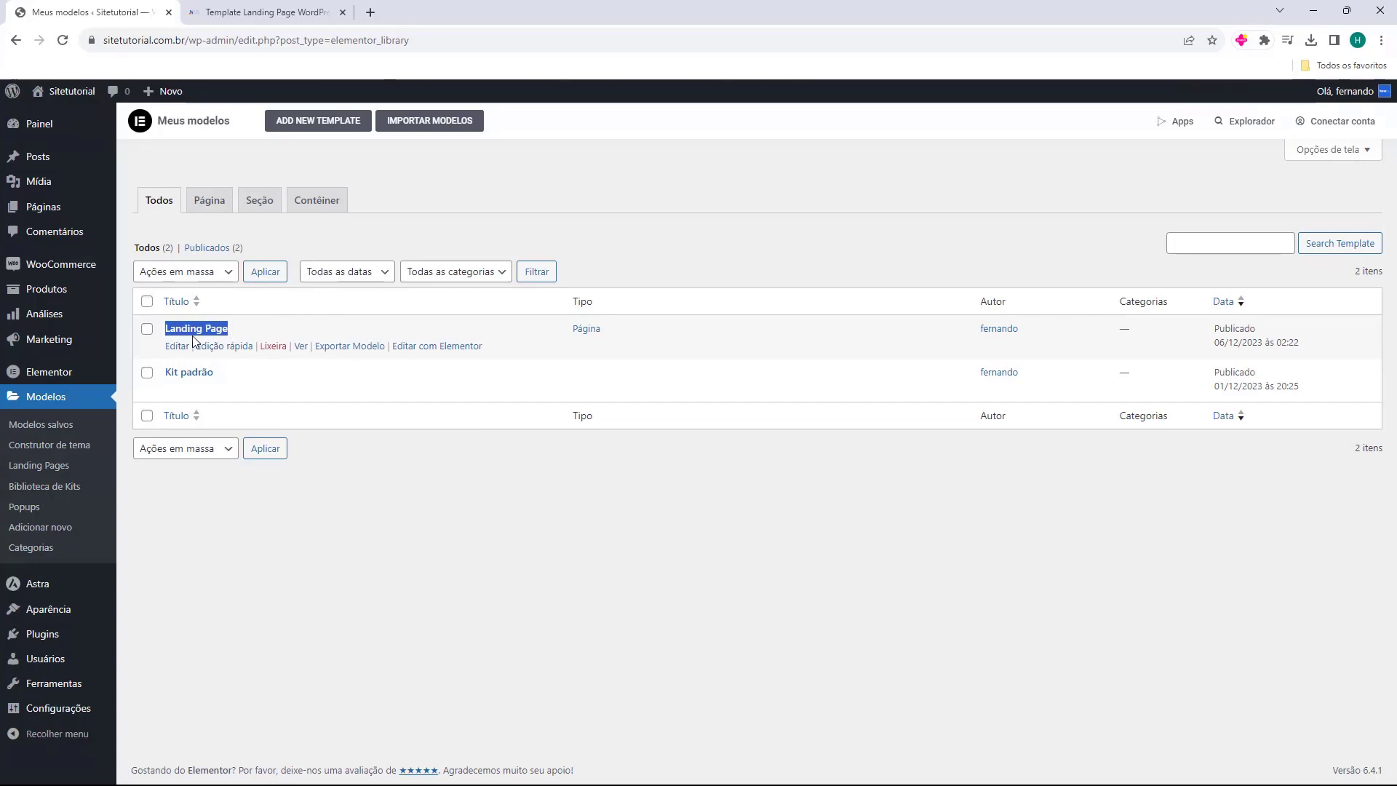
click(279, 323)
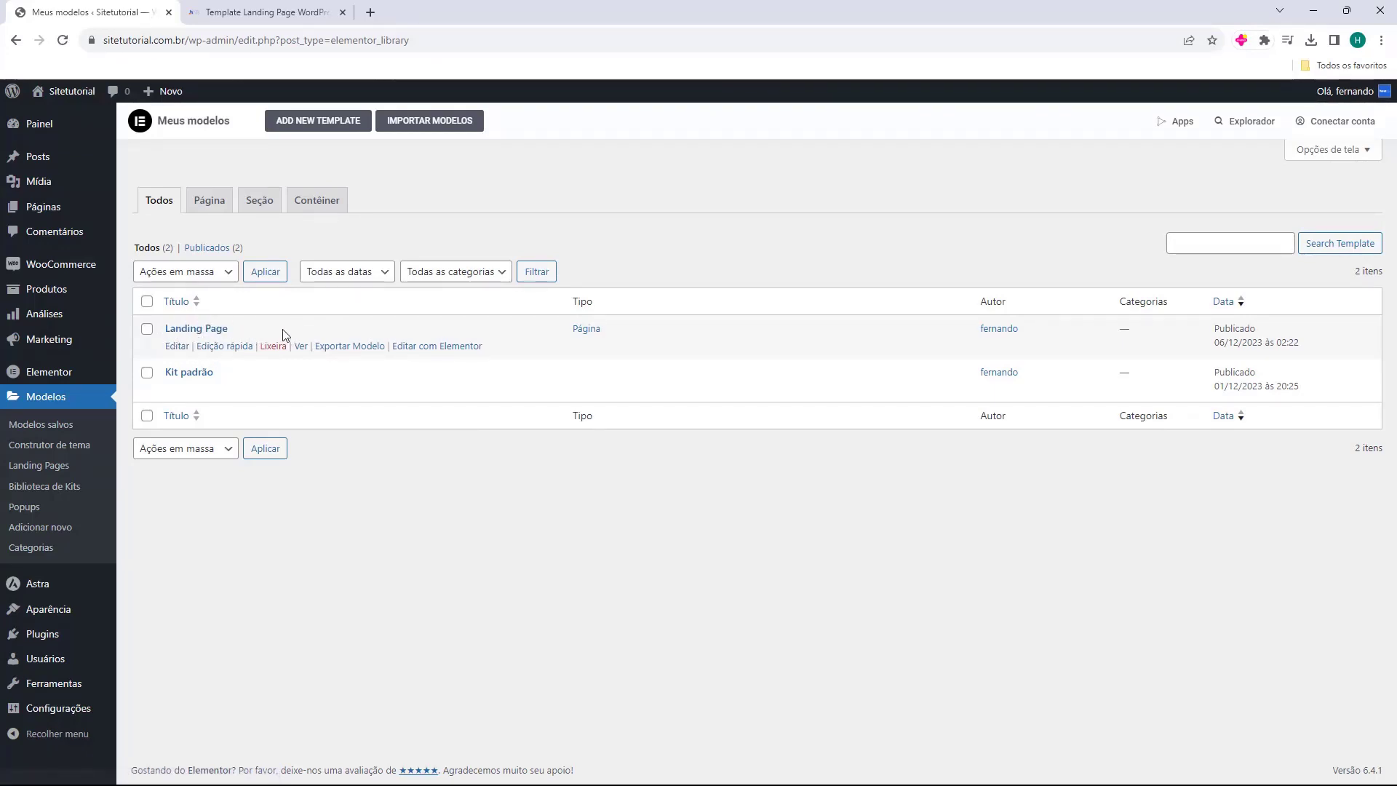
- Open the WordPress list of pages and close the host2b template article
mouse_move(35, 210)
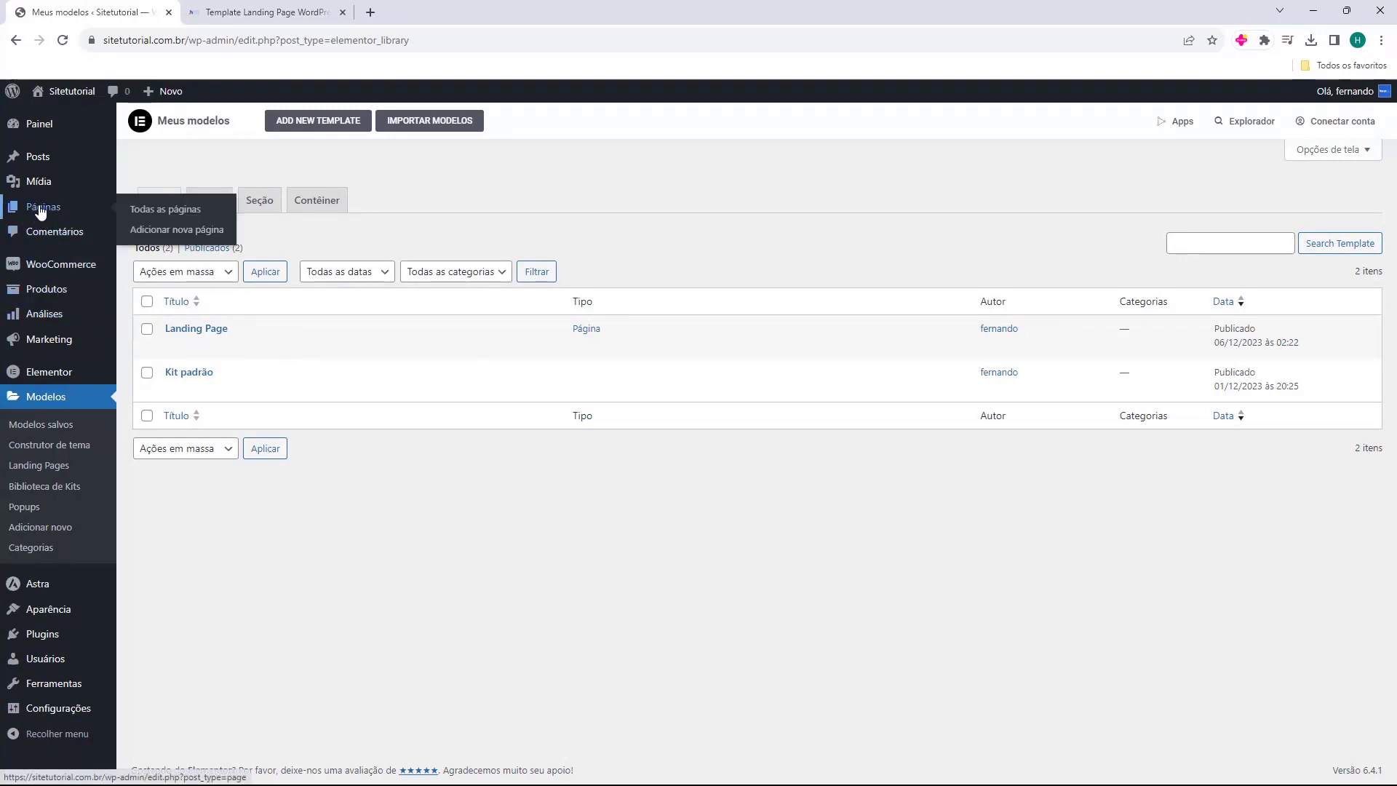
click(41, 210)
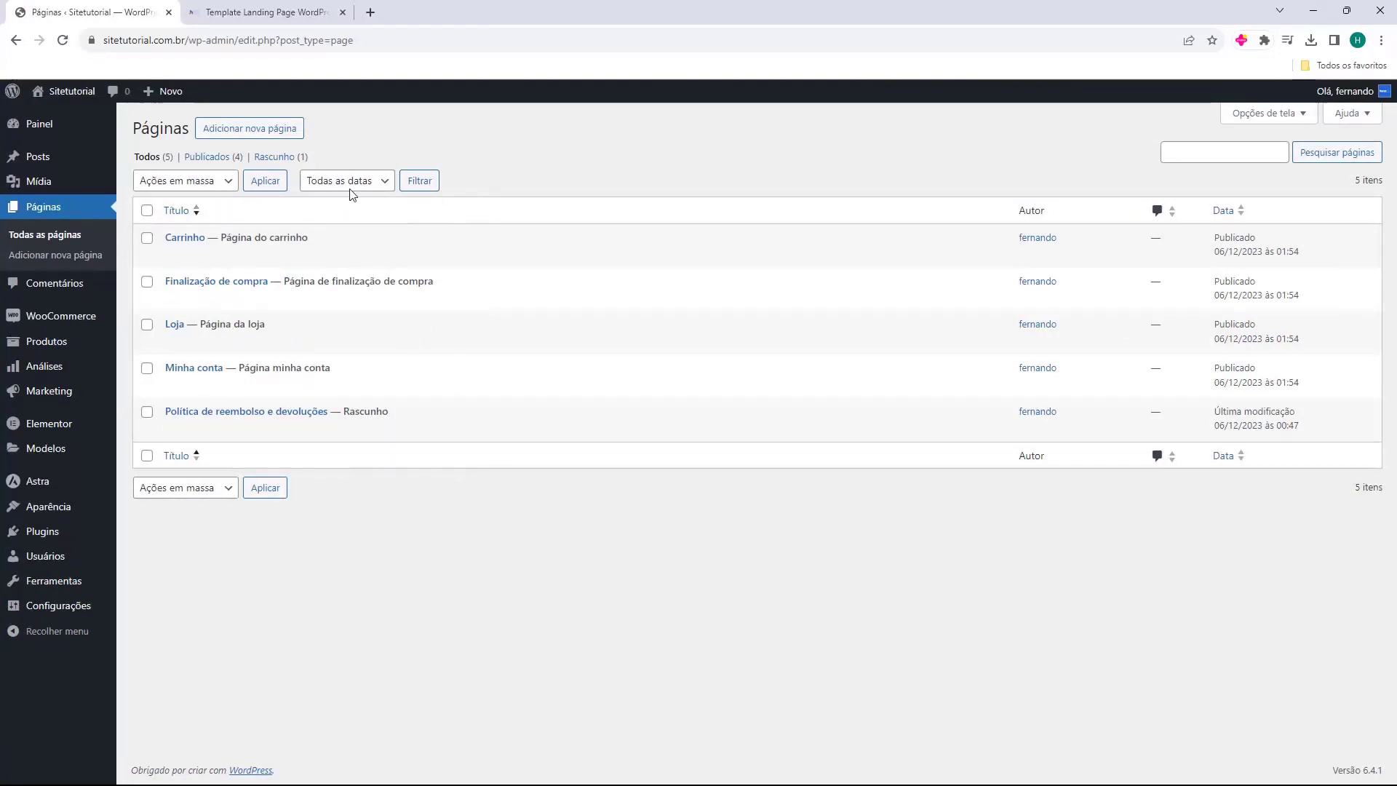
middle_click(266, 13)
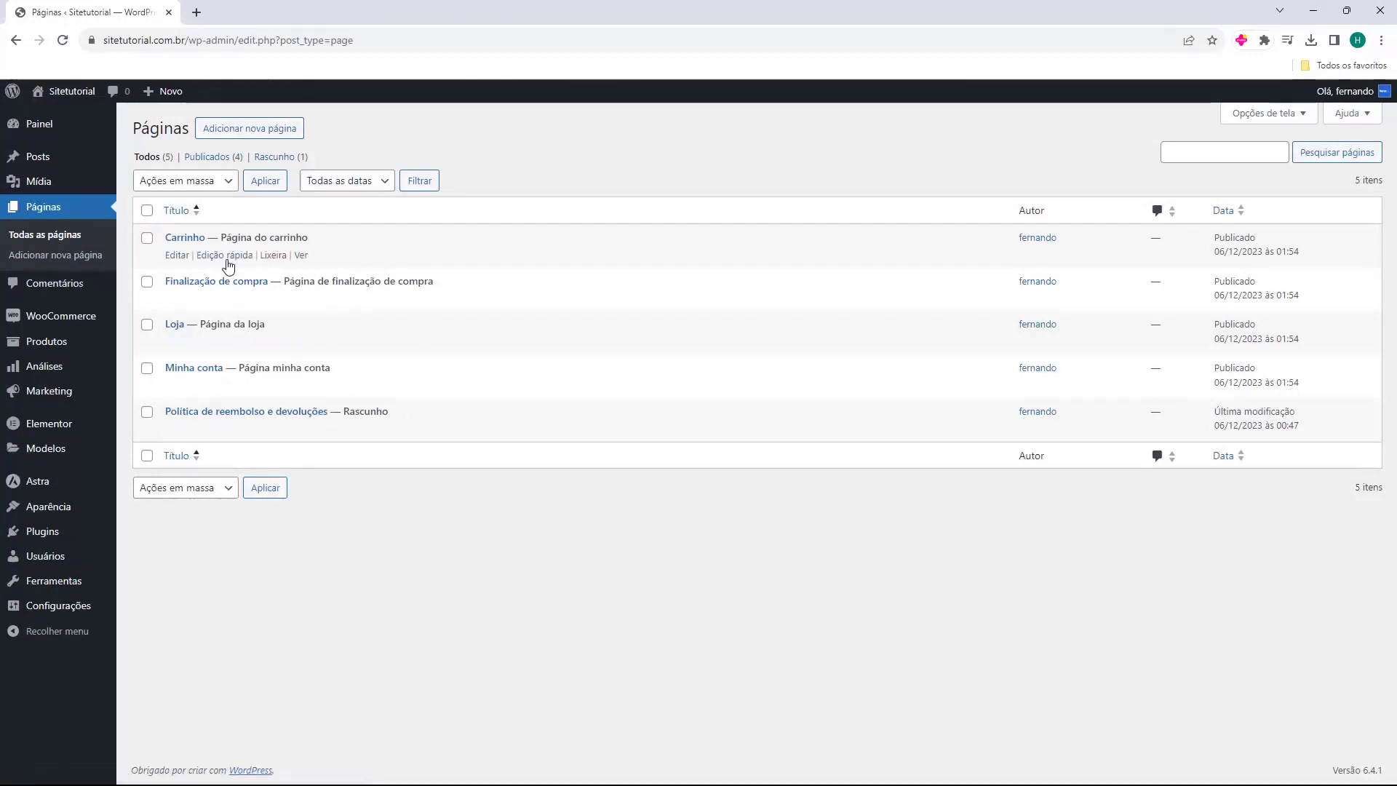
- Add a new page titled "Inicio"
click(247, 135)
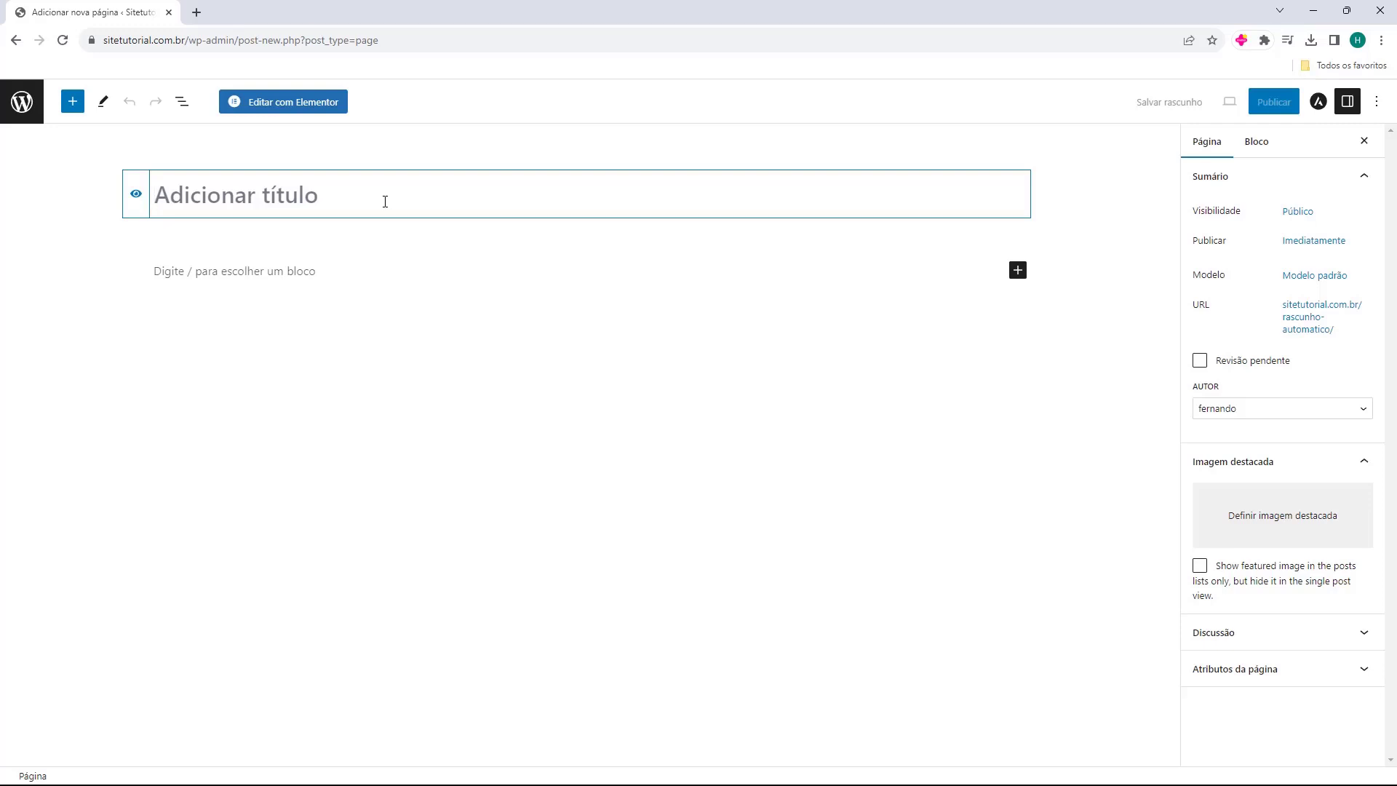
text(Inicio)
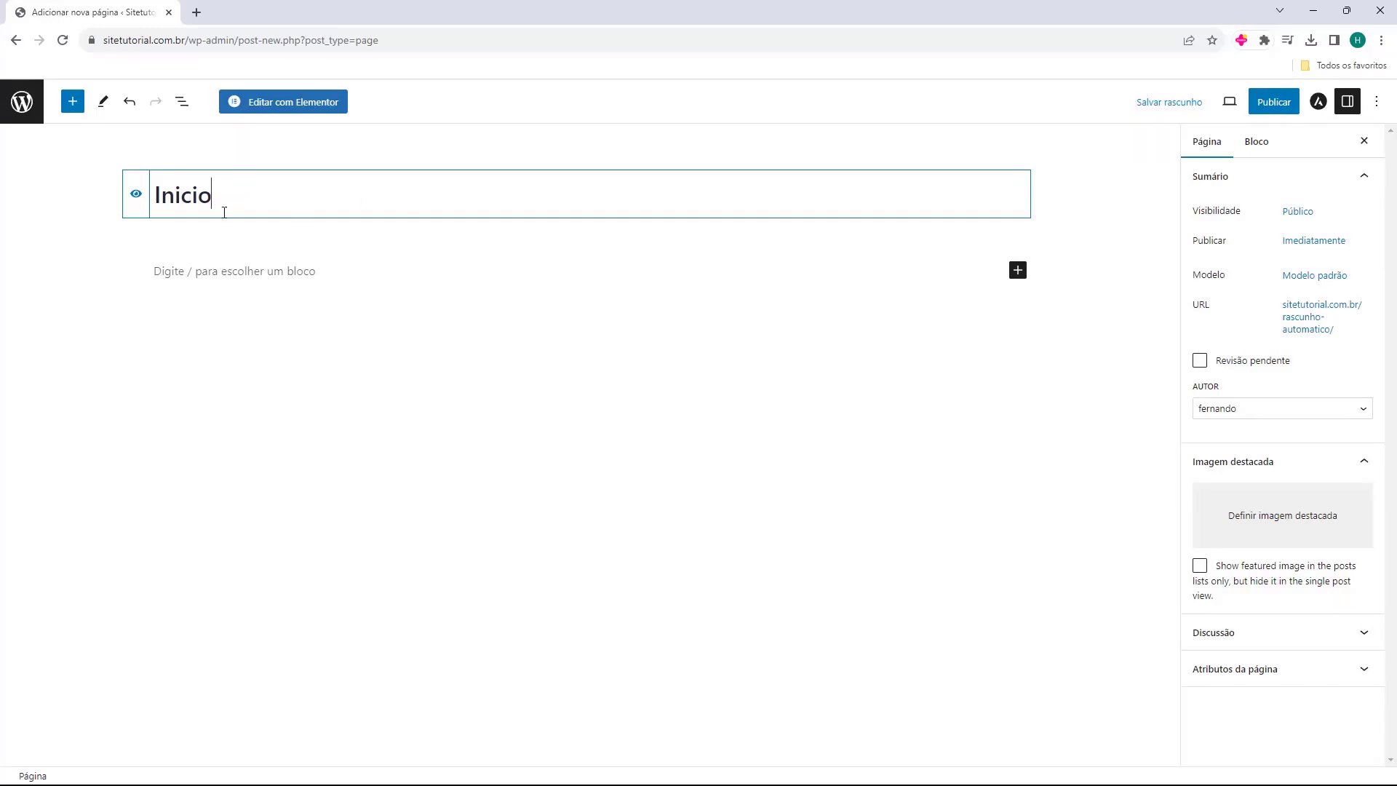
key(ctrl+a)
key(BackSpace)
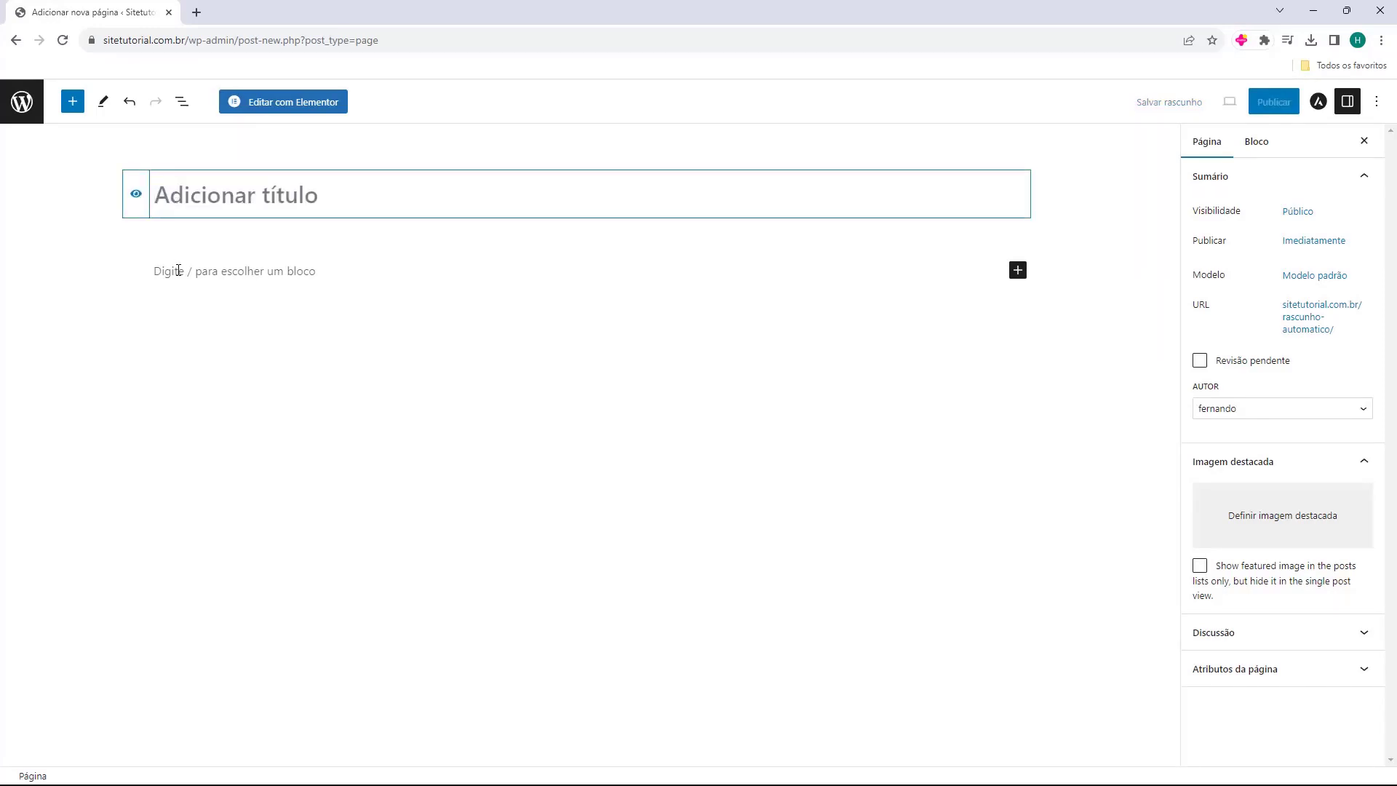
key(ctrl+z)
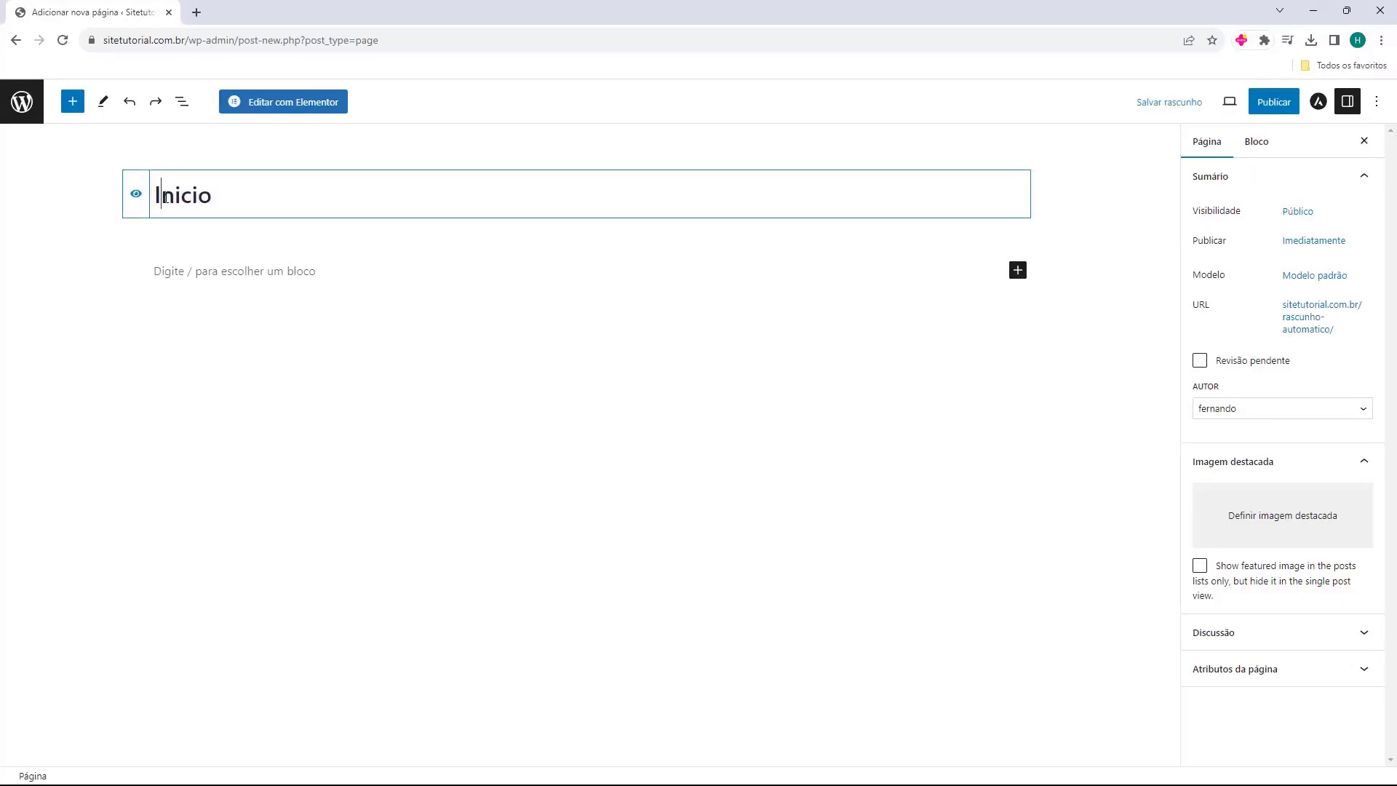
- Edit the Inicio page with Elementor and insert the saved "Landing Page" template from the library
click(290, 109)
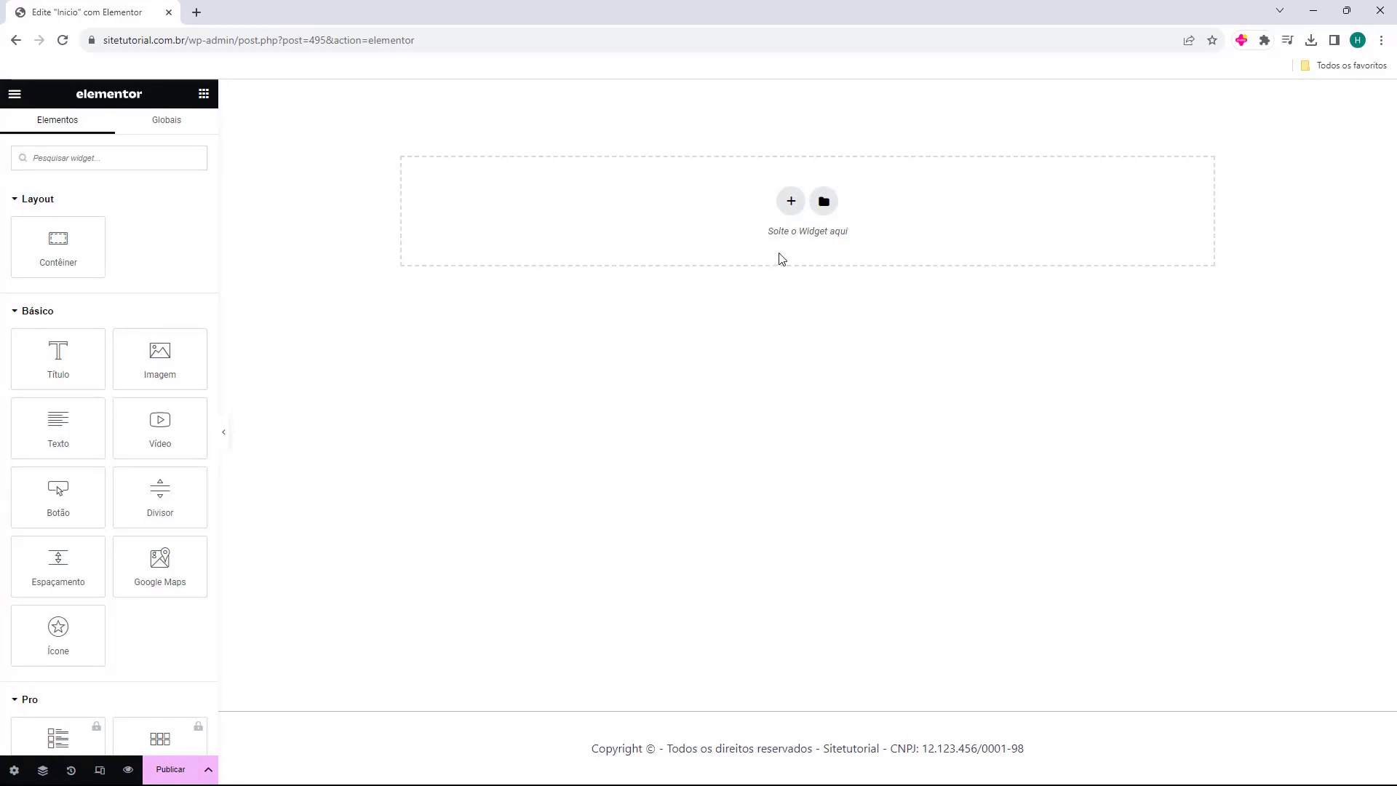
click(823, 204)
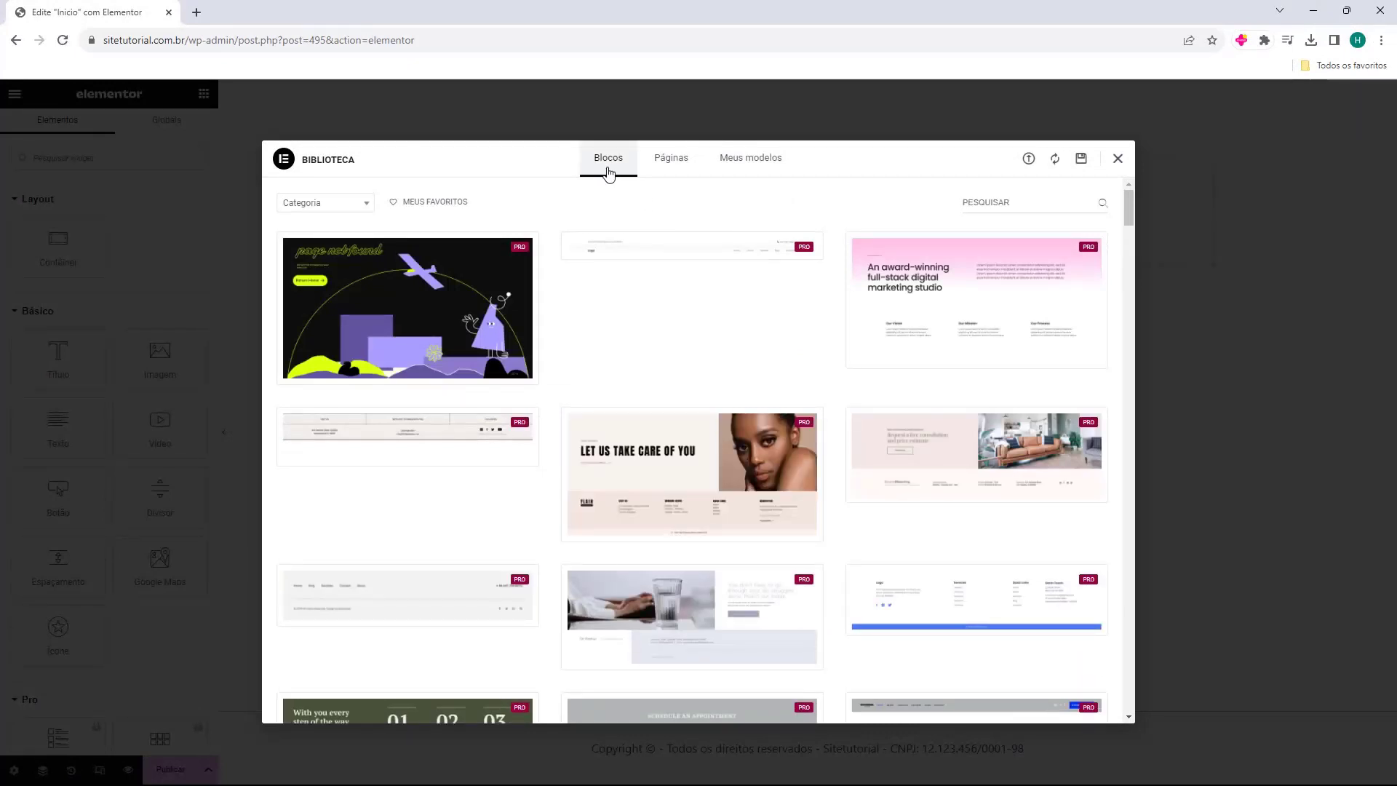
scroll(549, 280, down, 7)
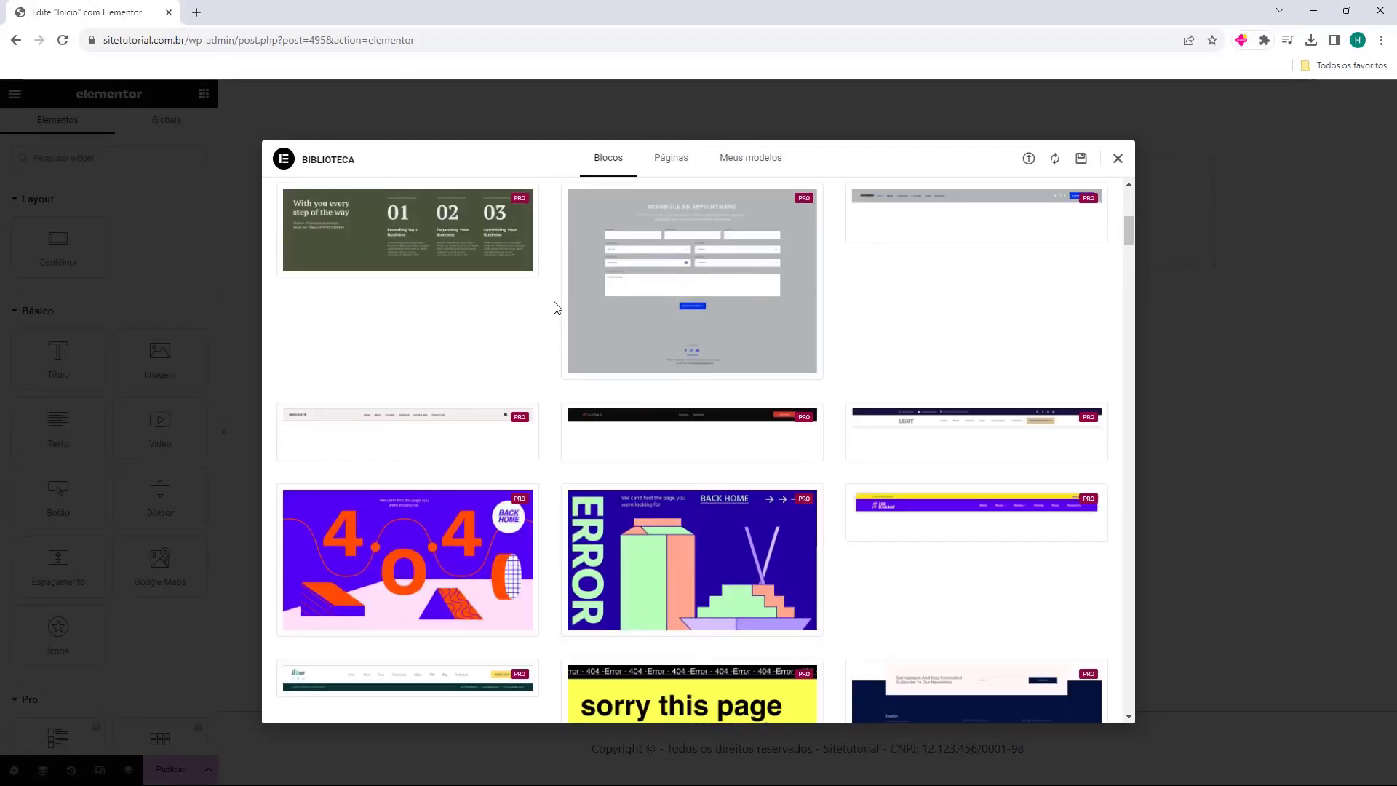
scroll(554, 307, up, 7)
click(664, 159)
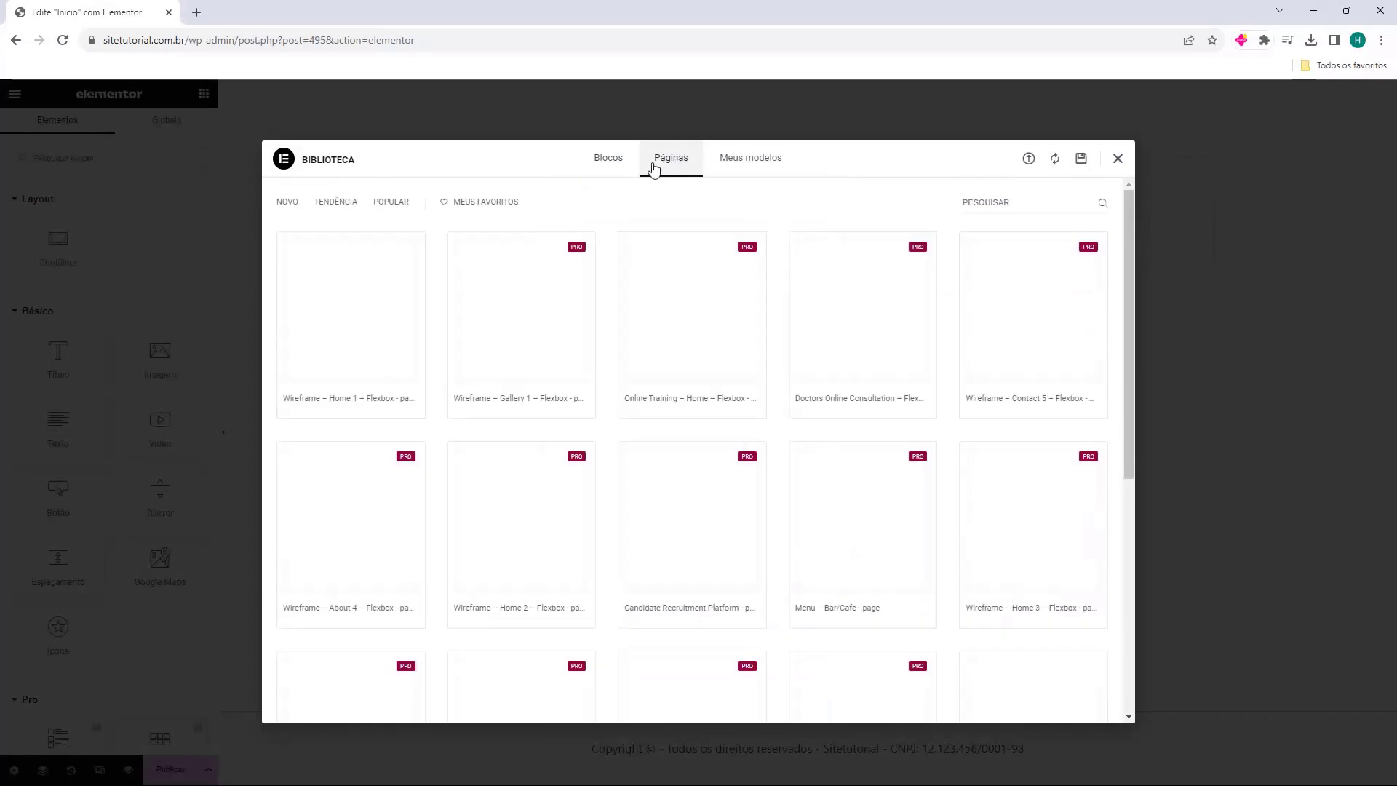
click(740, 170)
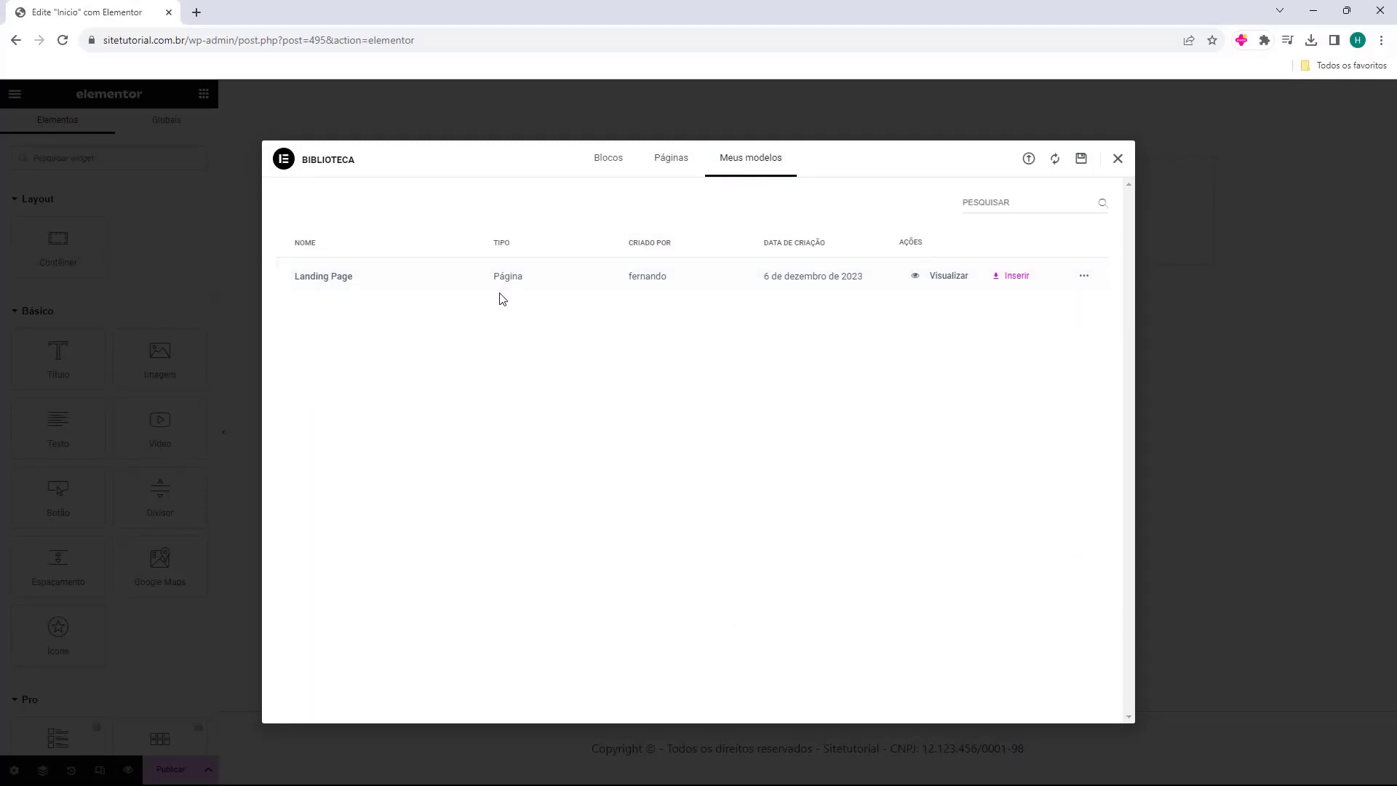
click(1015, 280)
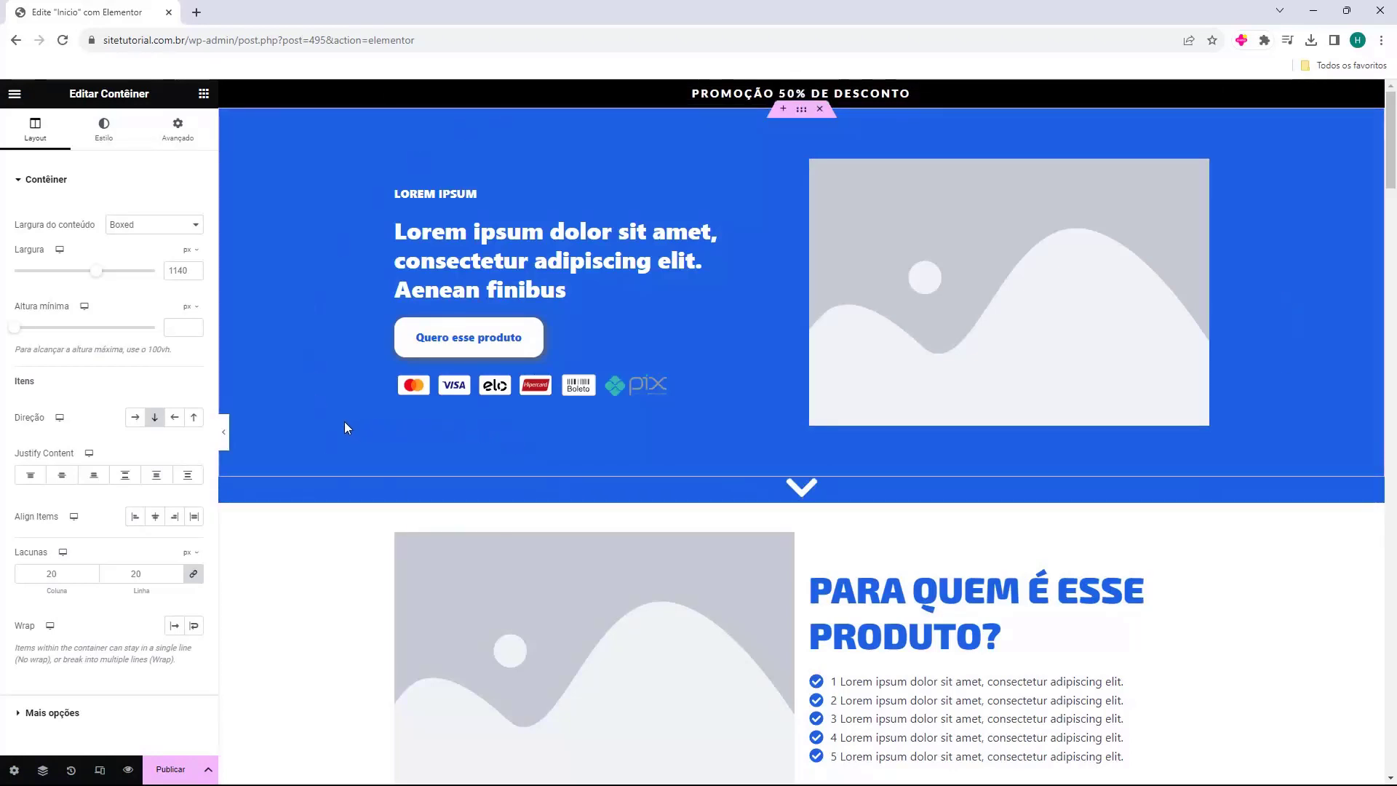
- Examine the inserted landing page's sections from the hero area down to the footer and back
scroll(352, 220, down, 4)
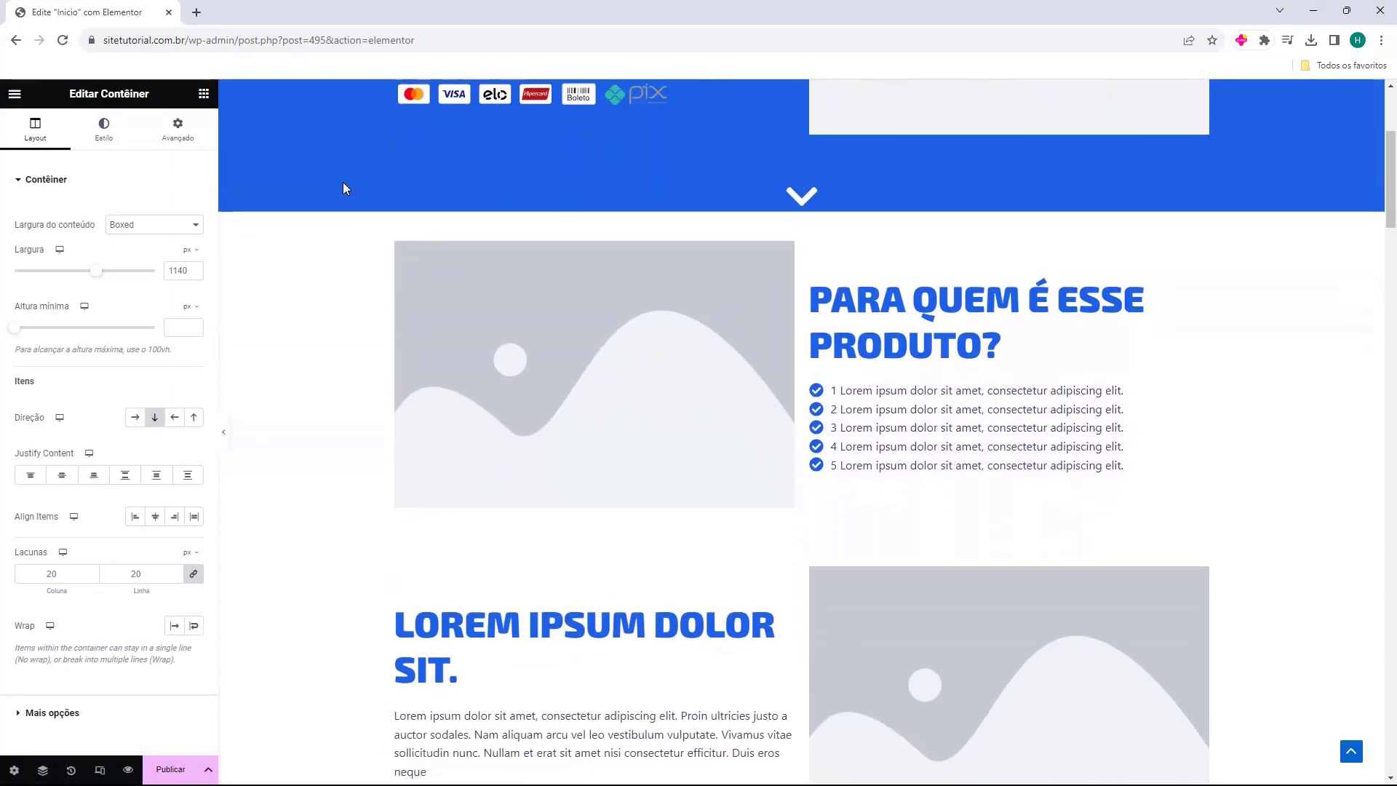
scroll(345, 190, down, 9)
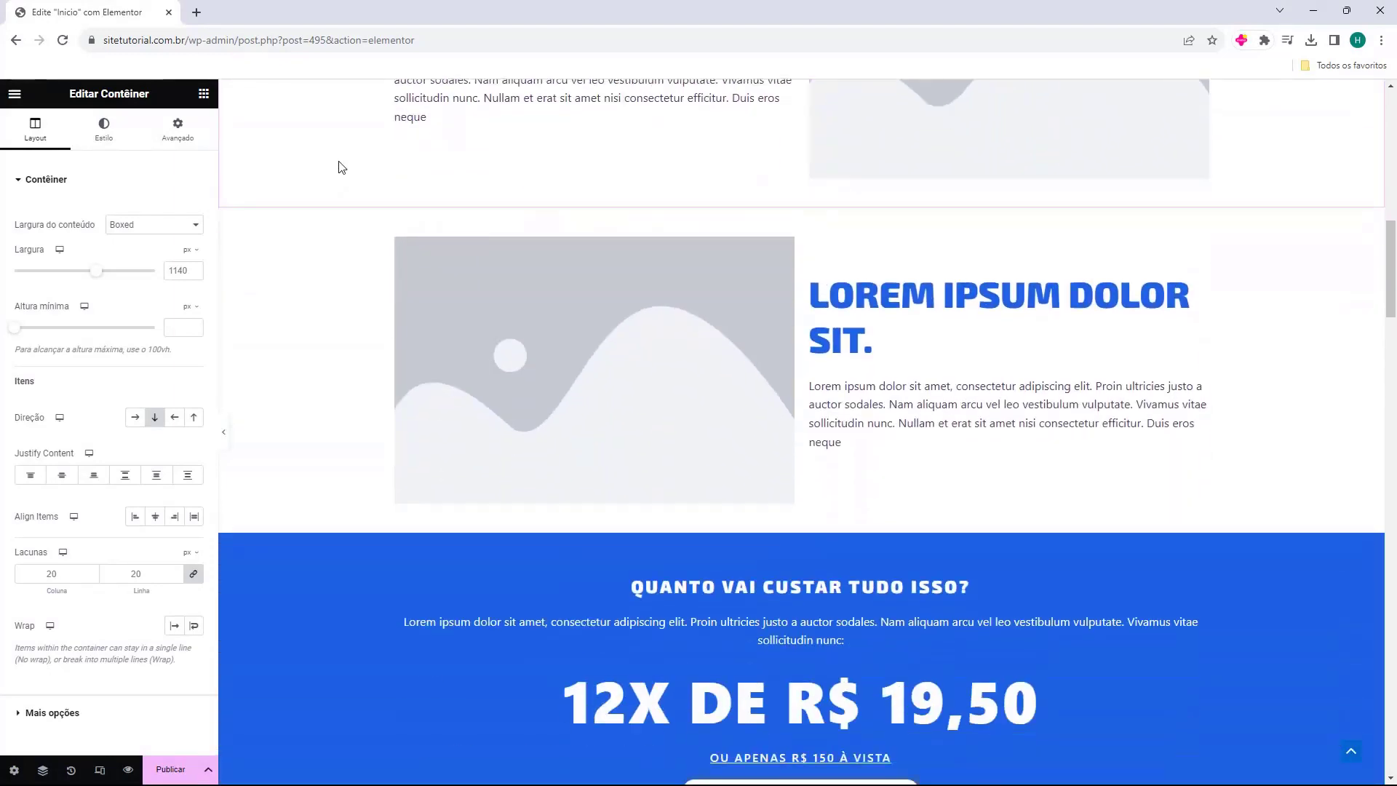
scroll(341, 167, down, 6)
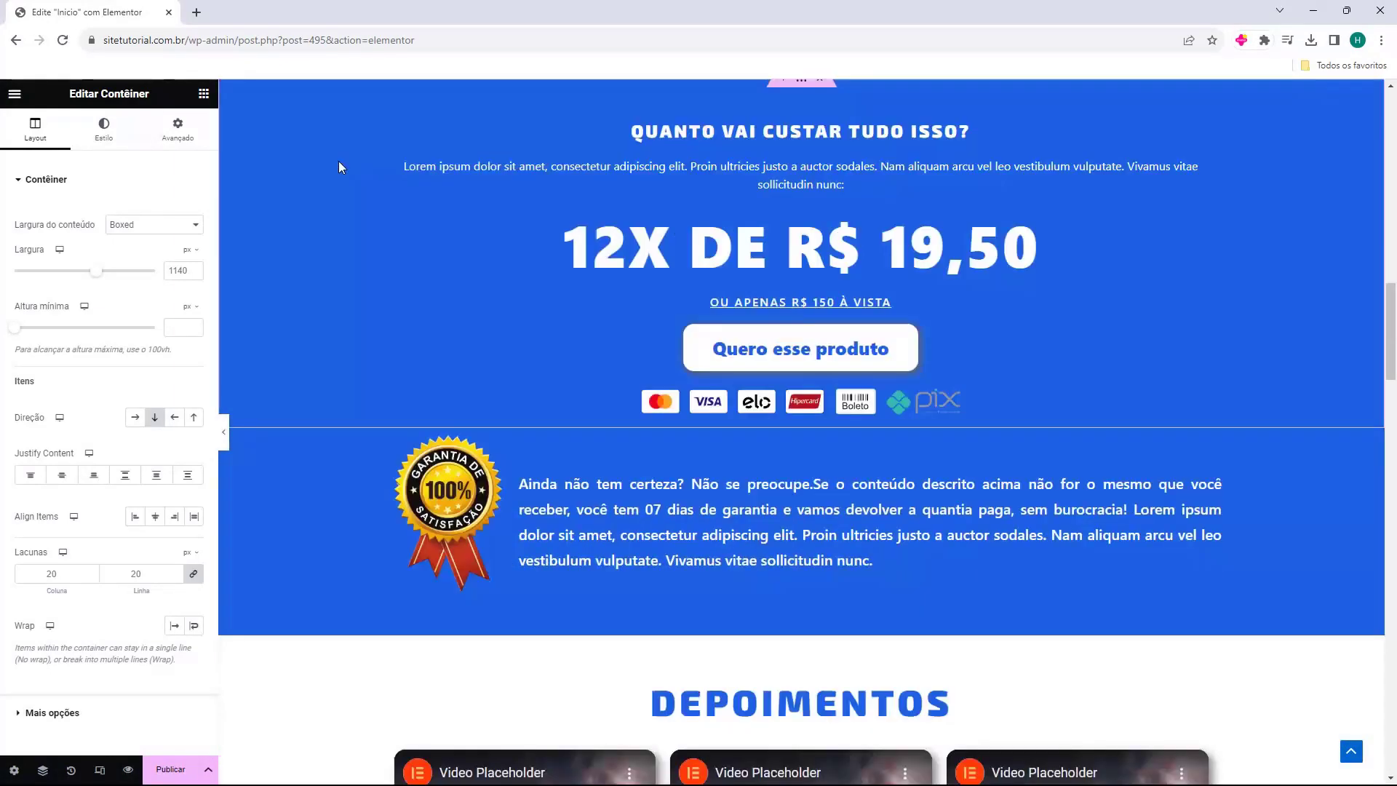
scroll(338, 168, down, 16)
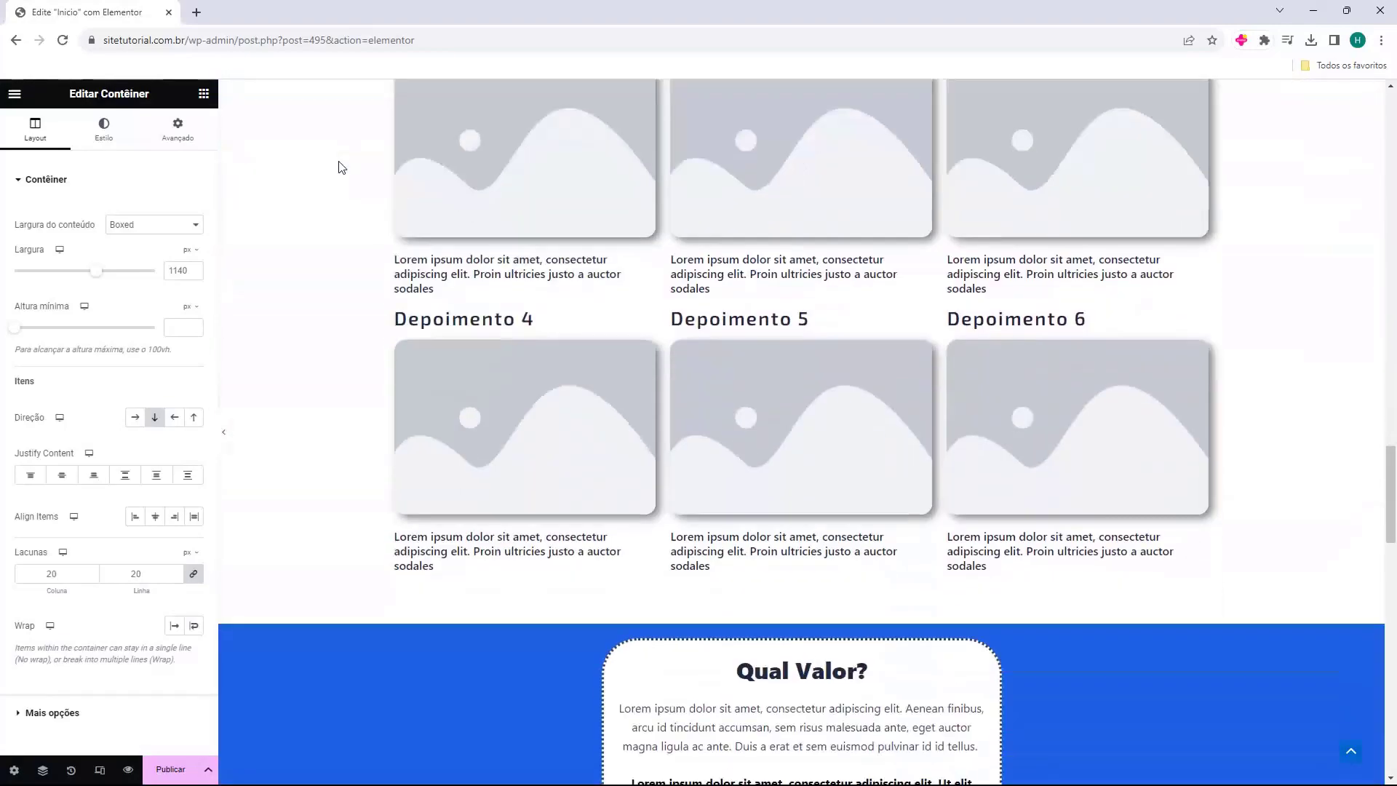
scroll(341, 168, down, 12)
scroll(339, 167, down, 14)
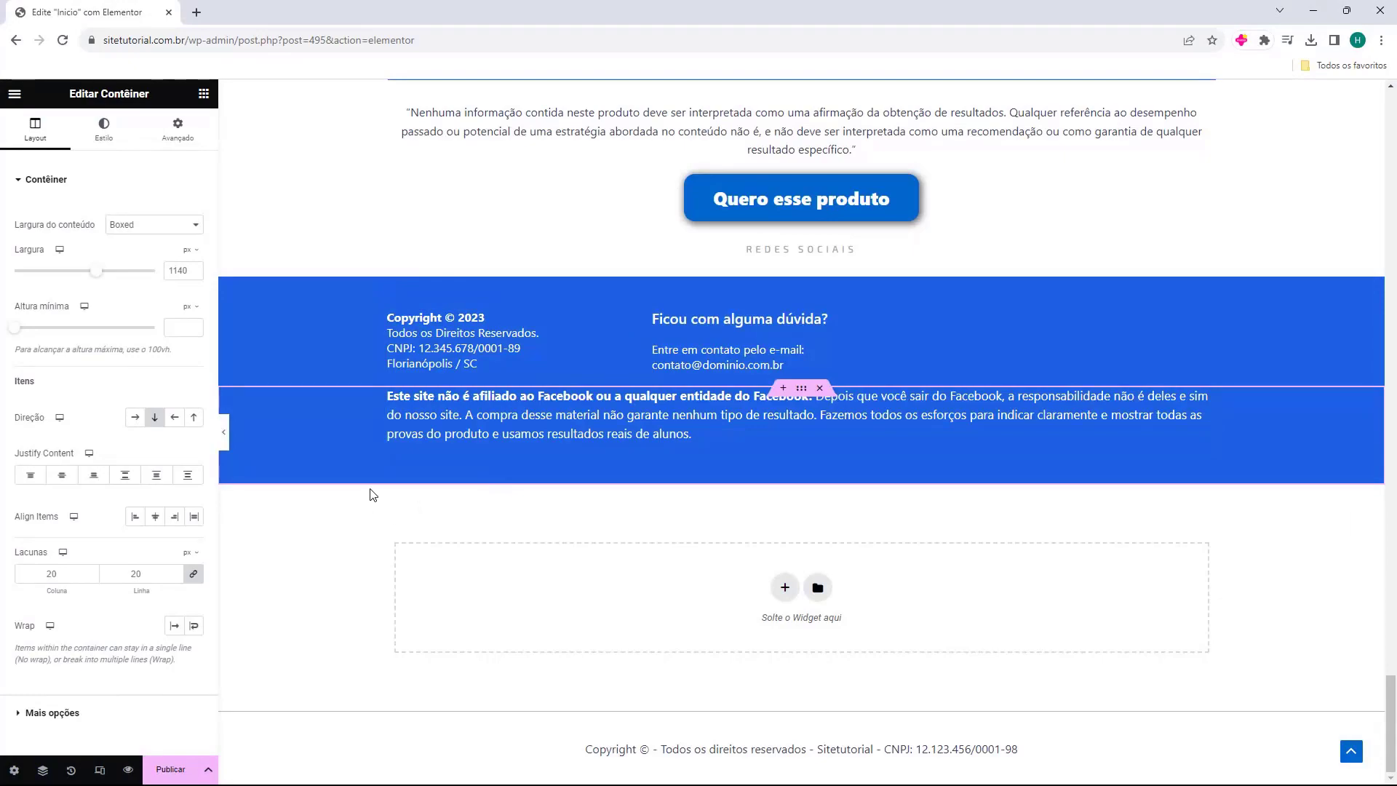
scroll(371, 488, up, 20)
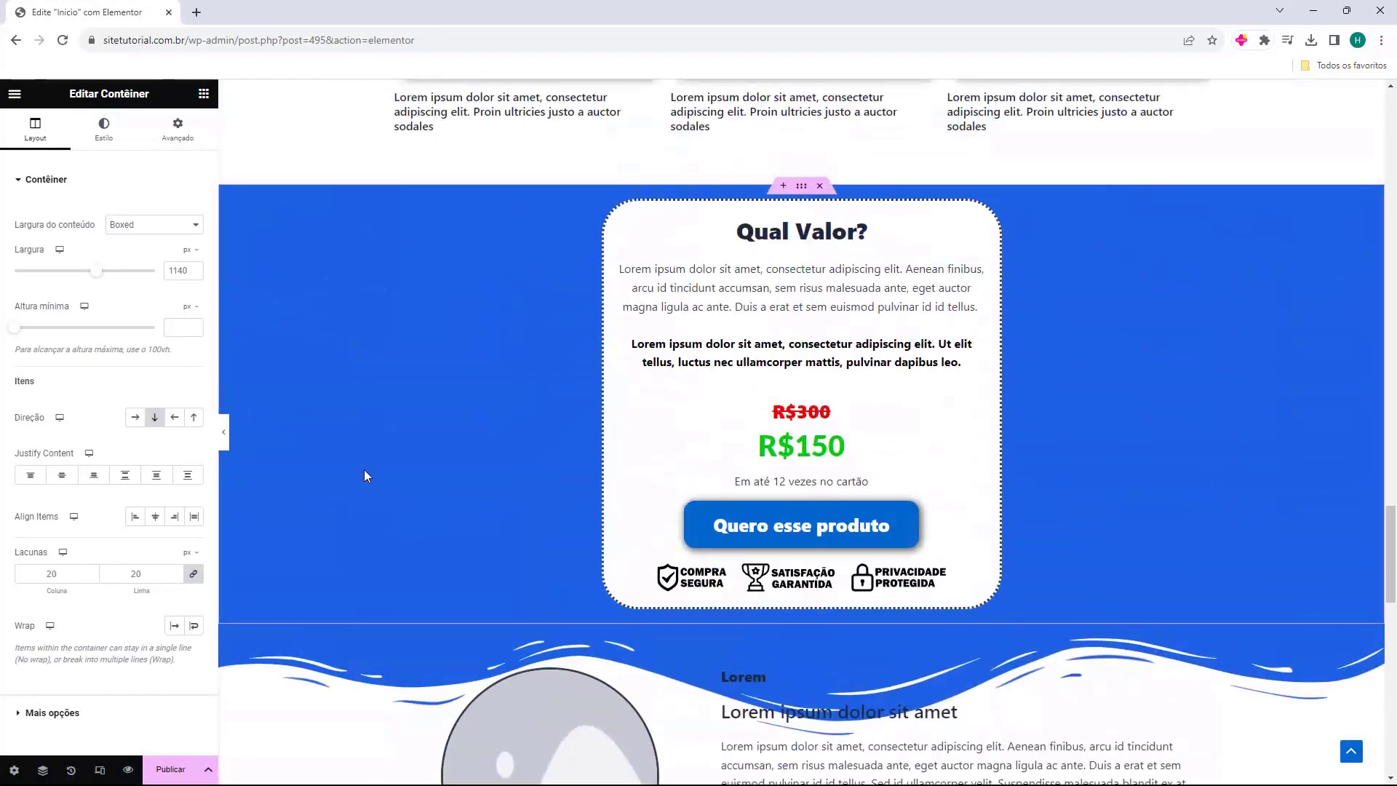
scroll(363, 469, up, 20)
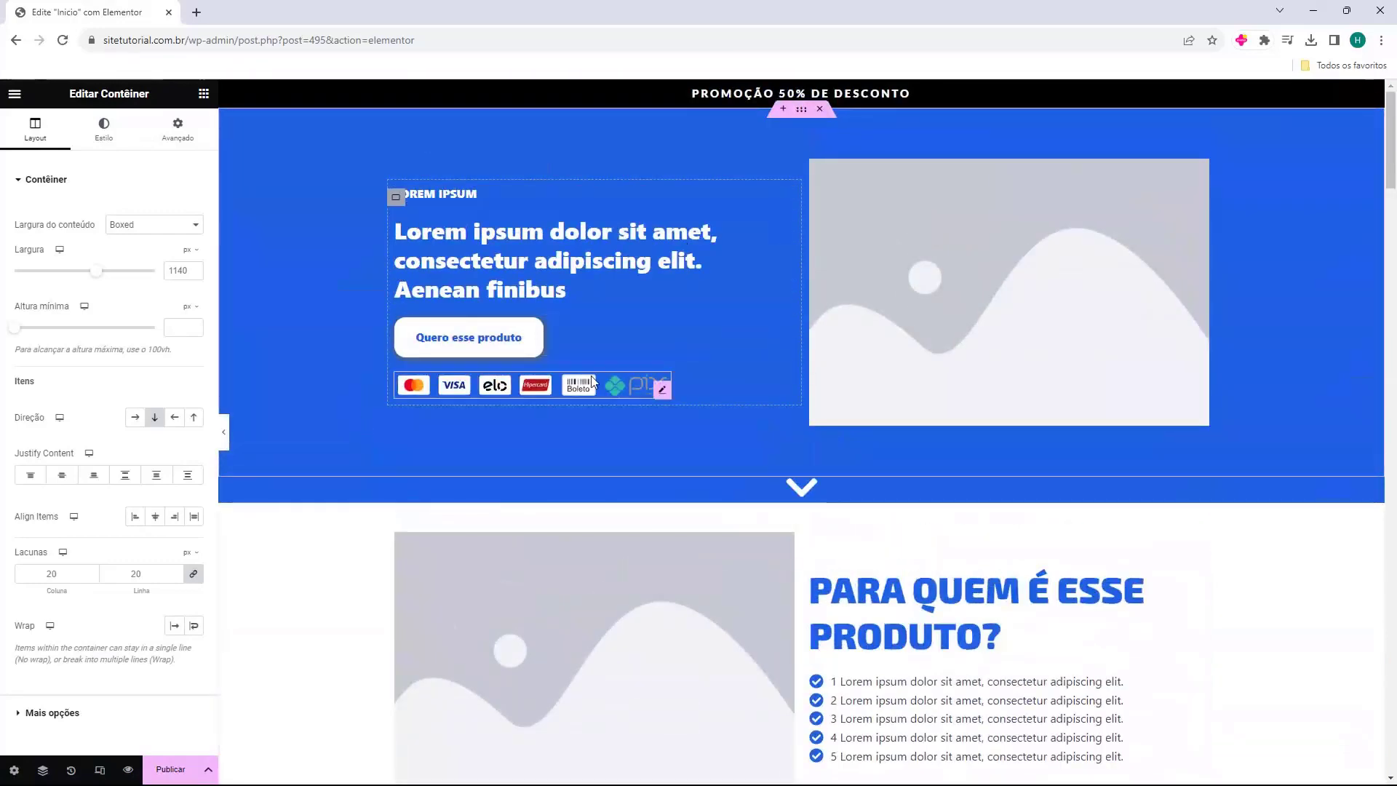
- Replace the small "Lorem ipsum" heading in the hero section with "Ebook"
click(427, 196)
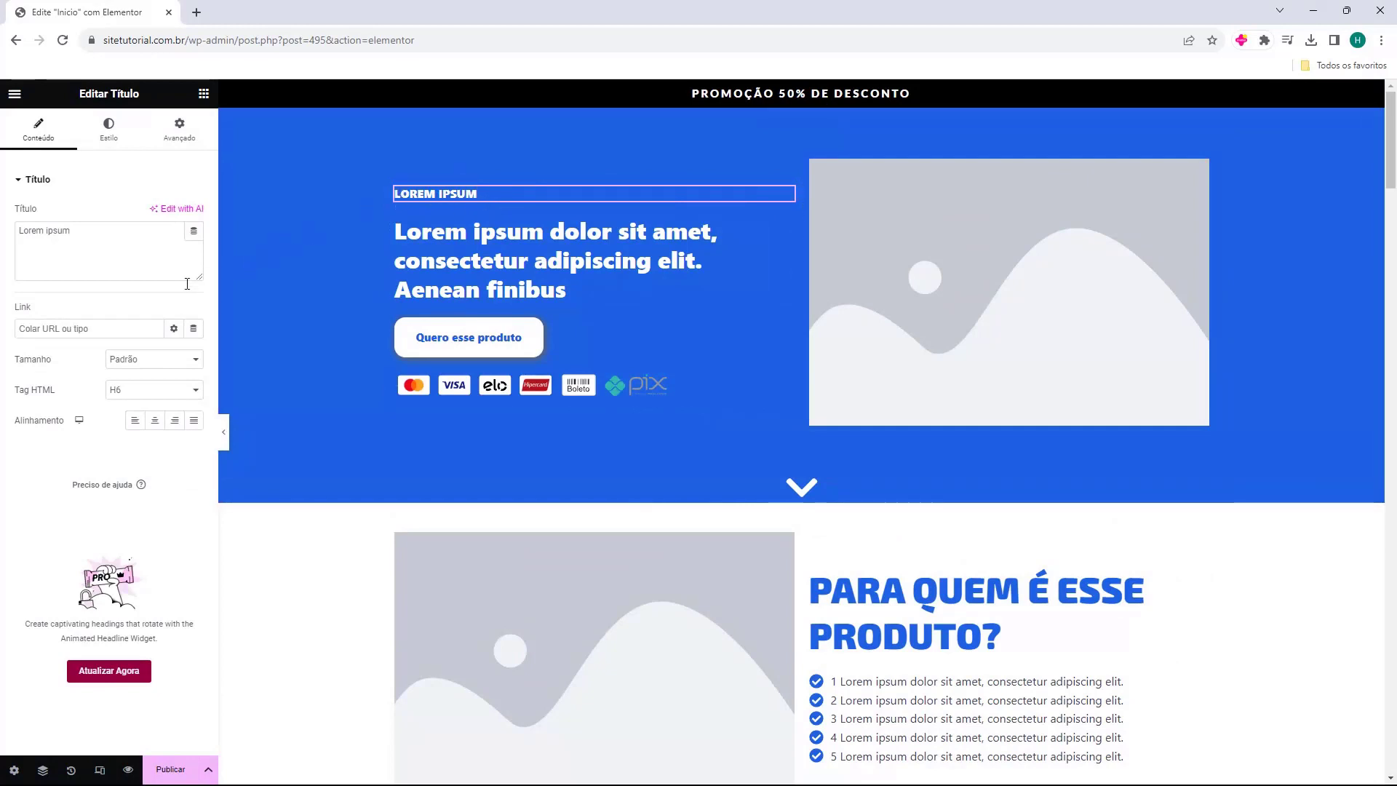
triple_click(93, 238)
click(102, 228)
drag(103, 231, 10, 240)
click(112, 245)
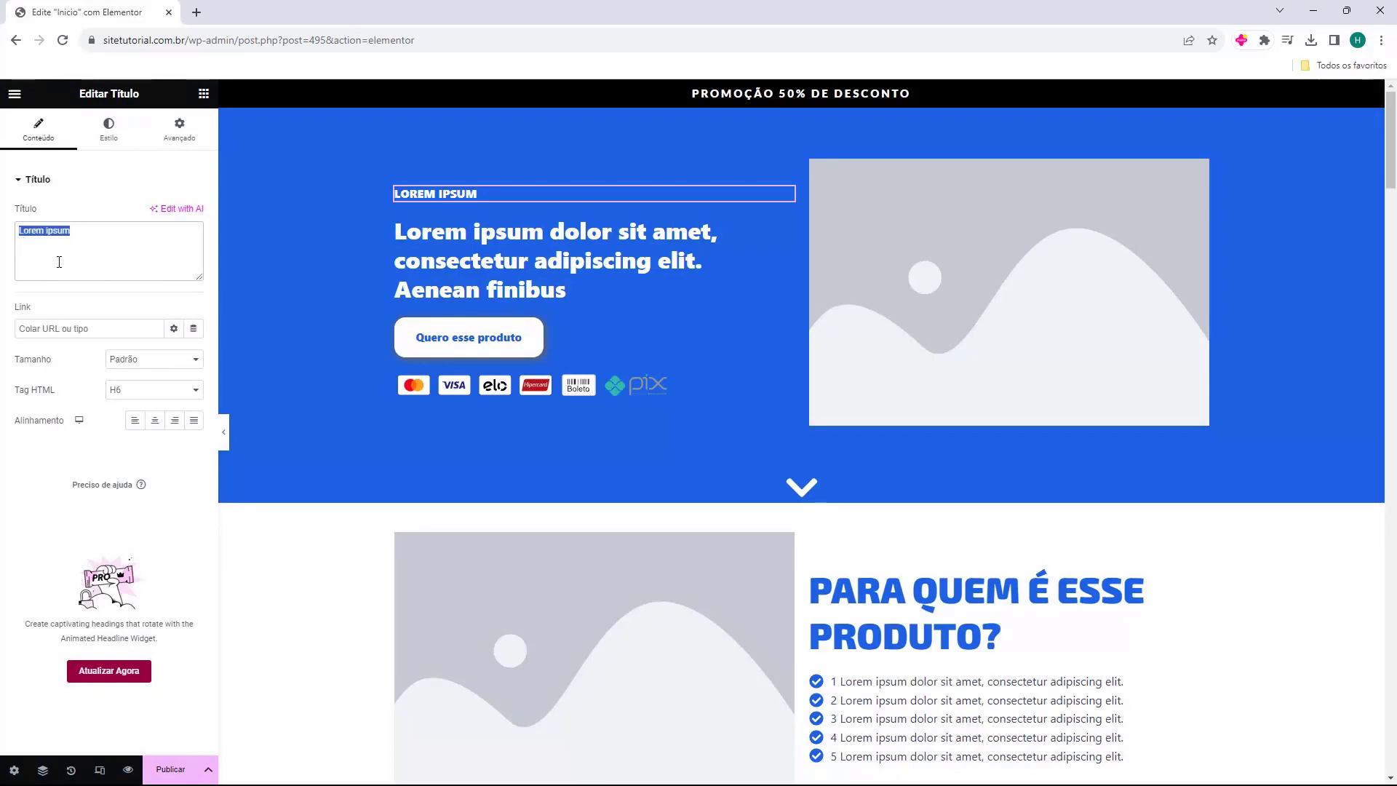
text(Ebook)
- Change the hero section's main heading text to "Como otimizar o seu Site"
click(440, 260)
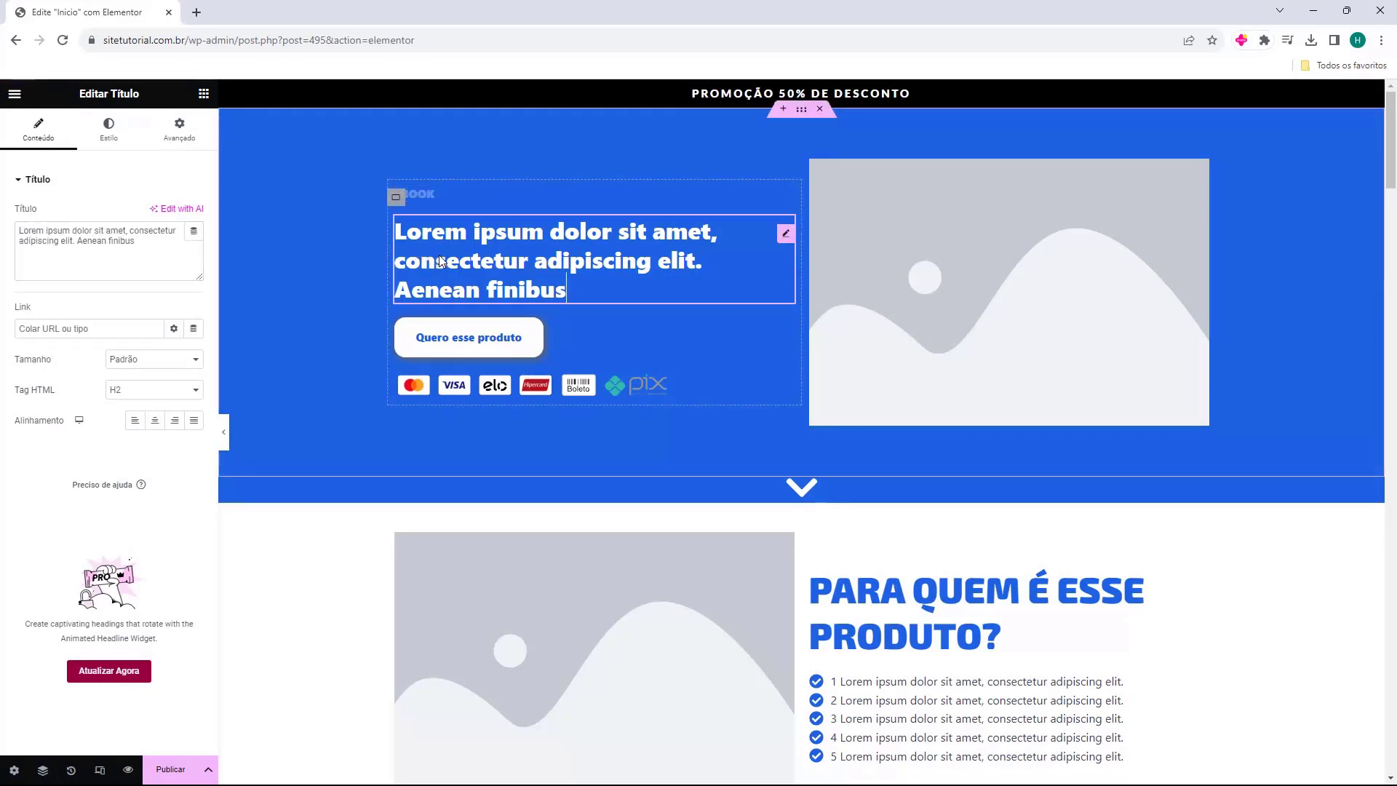
triple_click(108, 227)
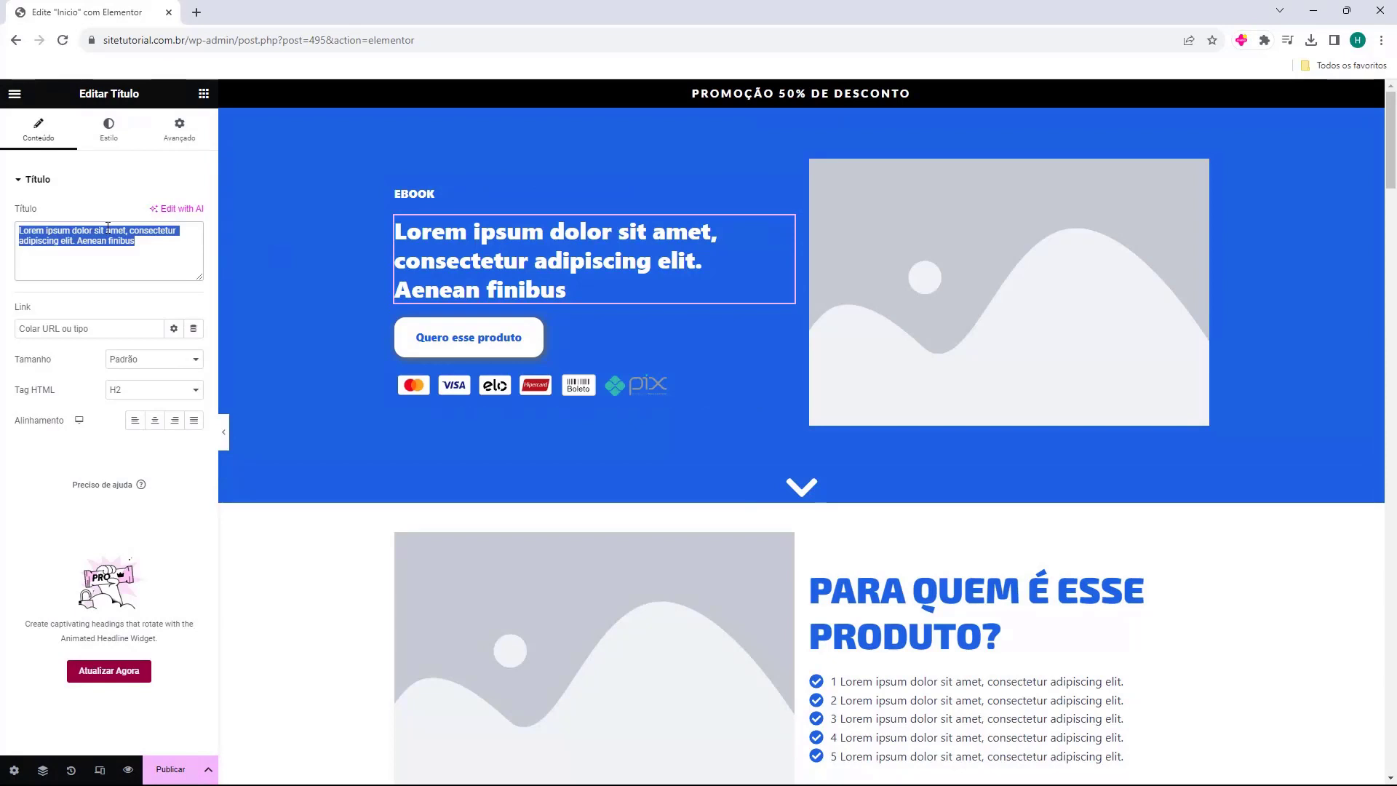
text(Como otimizar o seu Site)
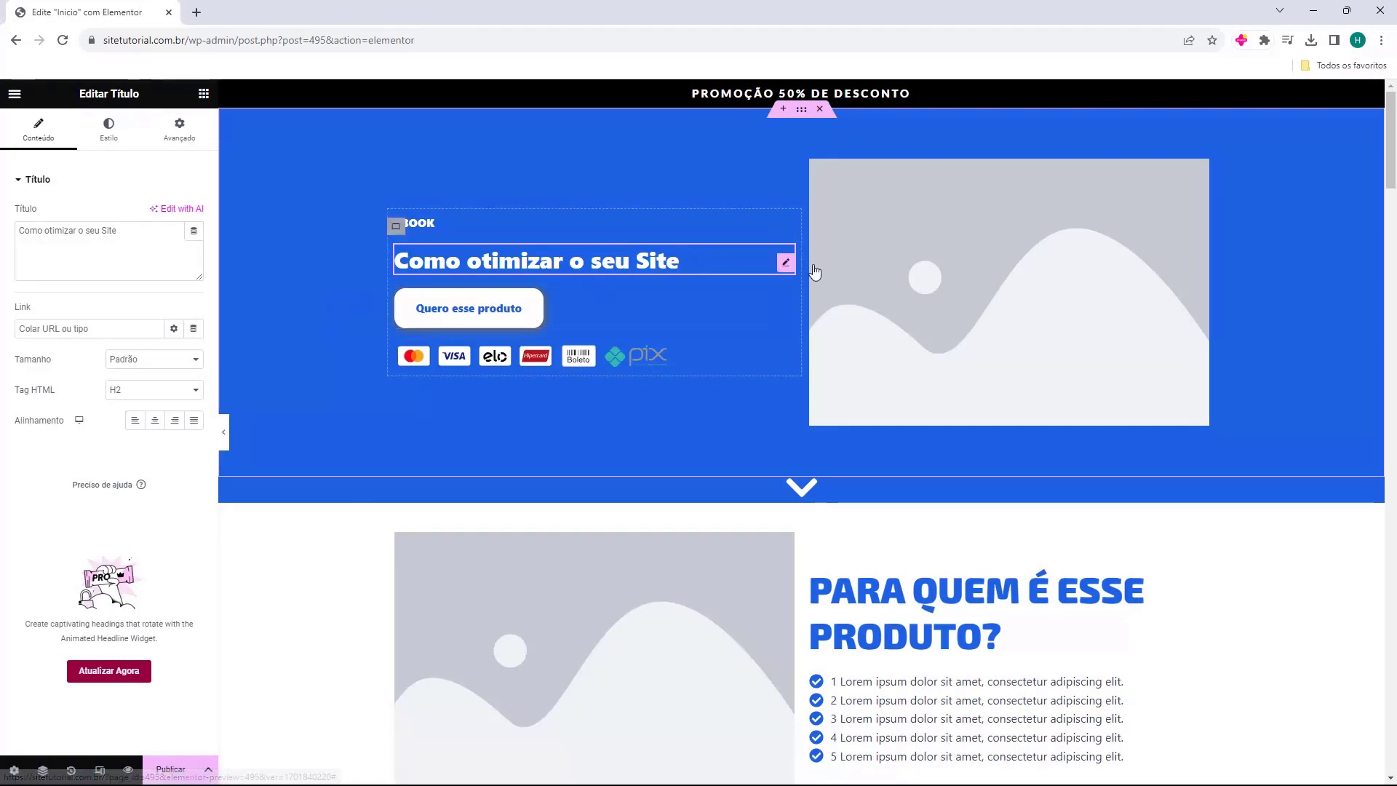
- Replace the hero section's placeholder image with the ebook cover image 1.png from the media library
click(964, 255)
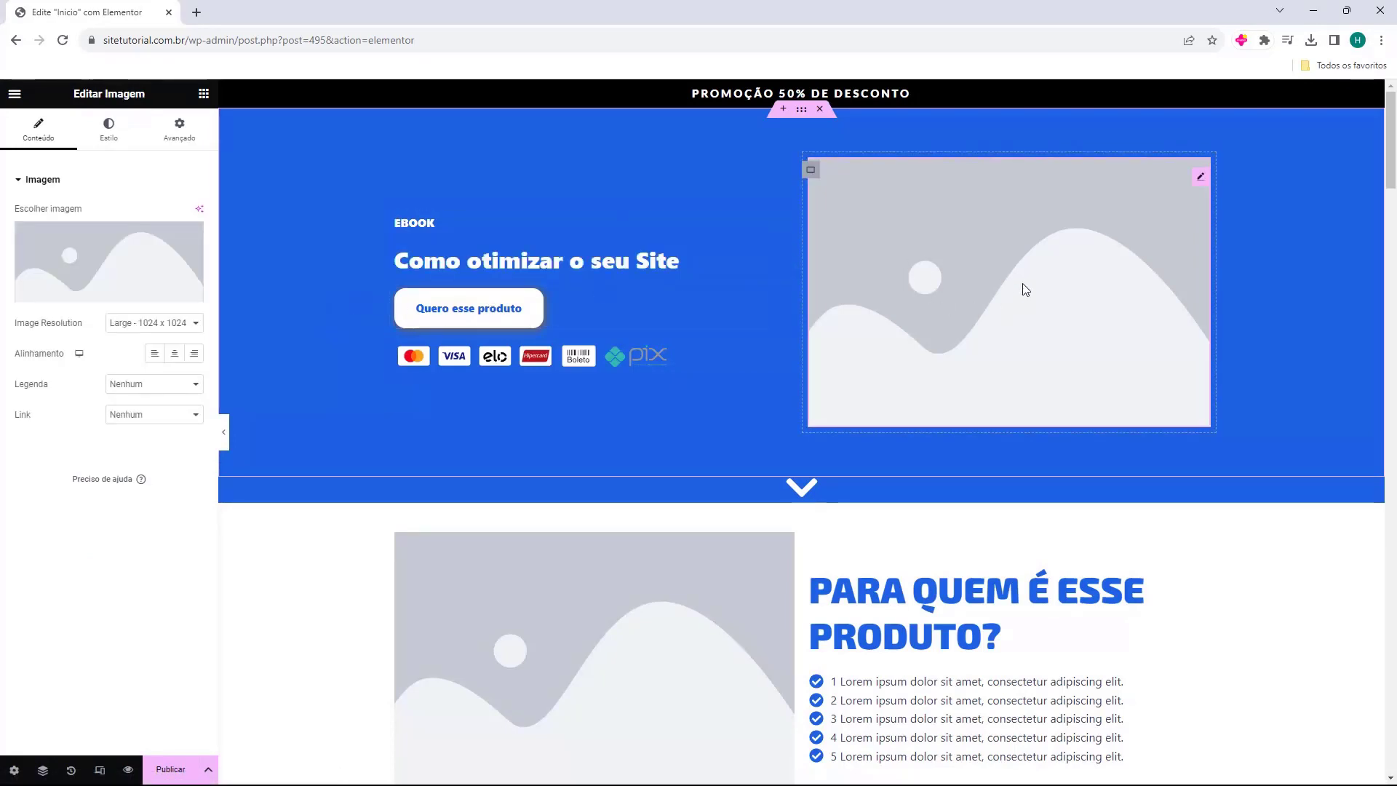
mouse_move(114, 255)
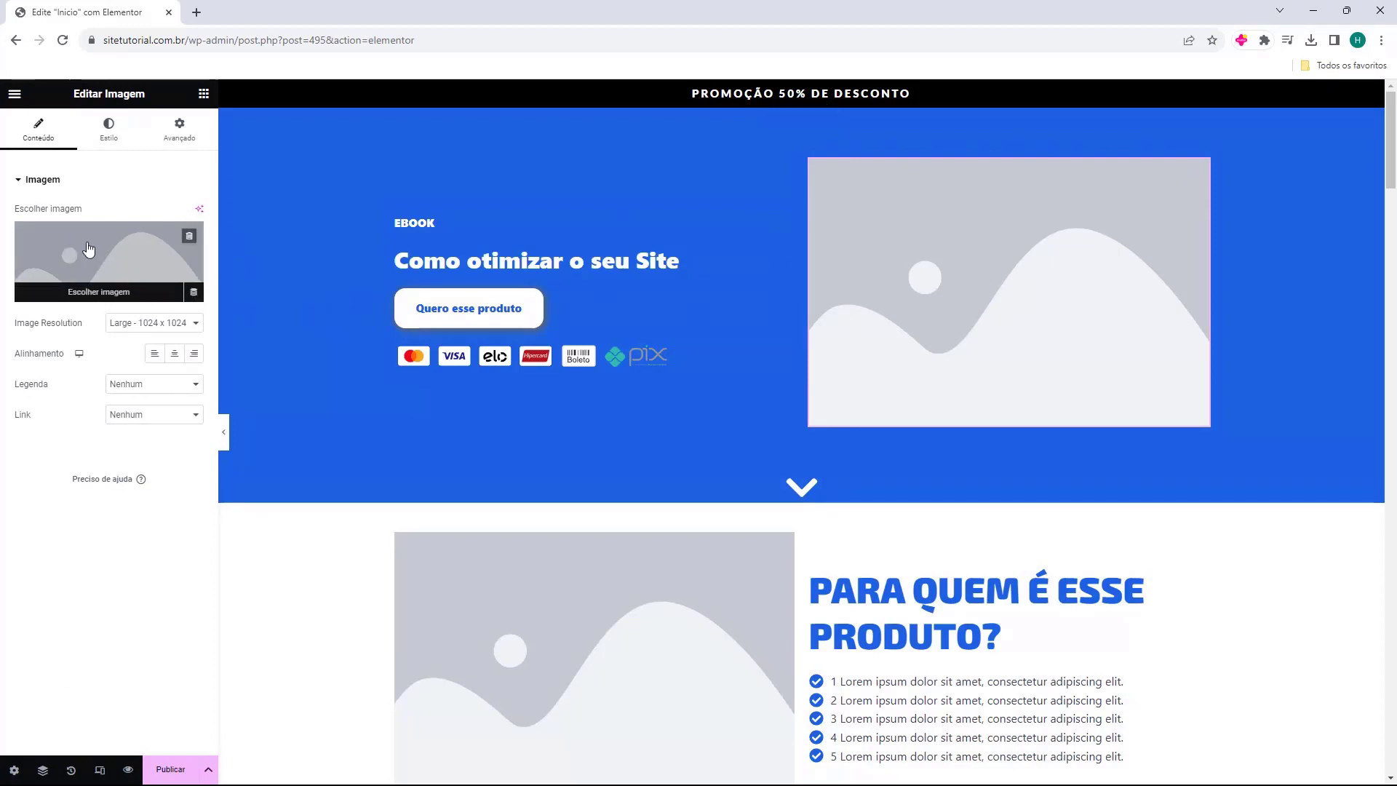
click(88, 249)
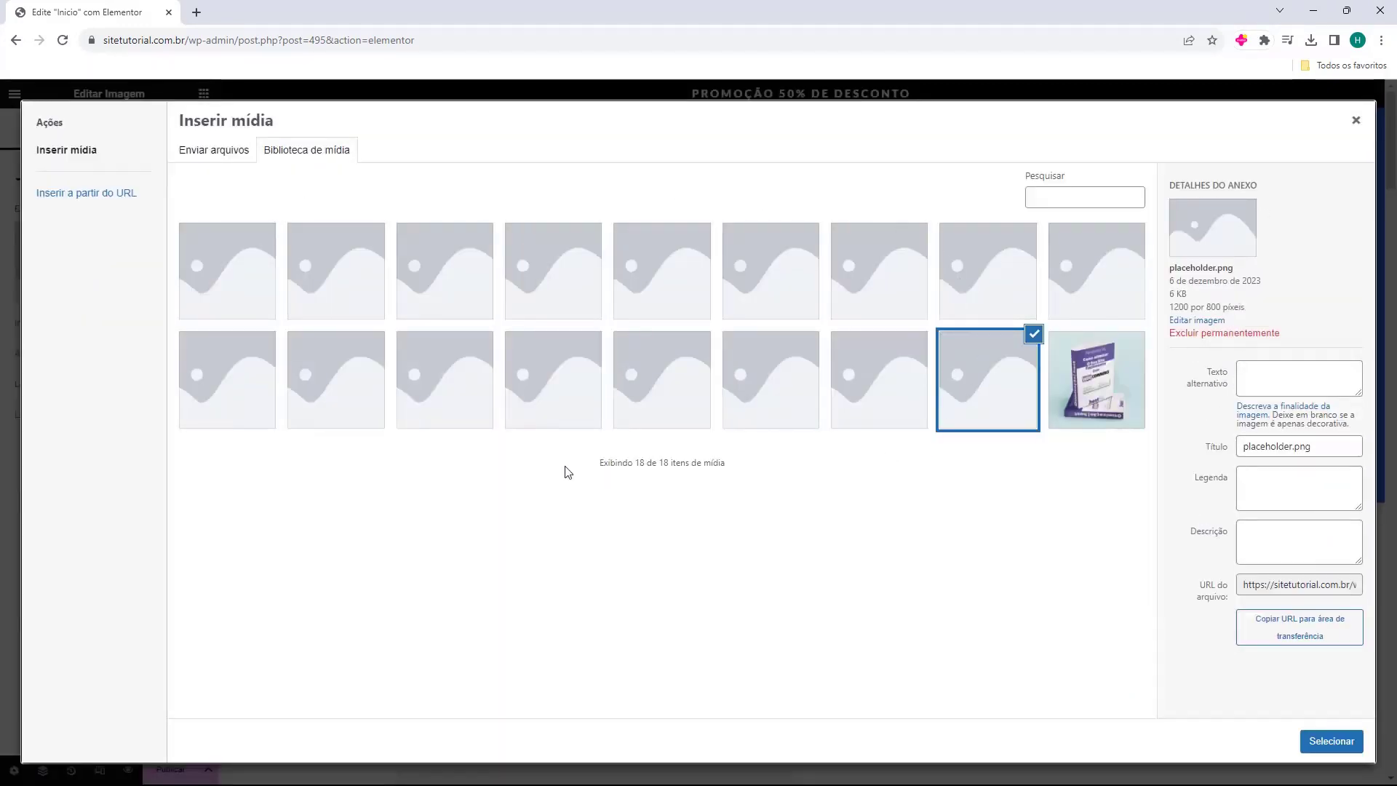
click(1089, 412)
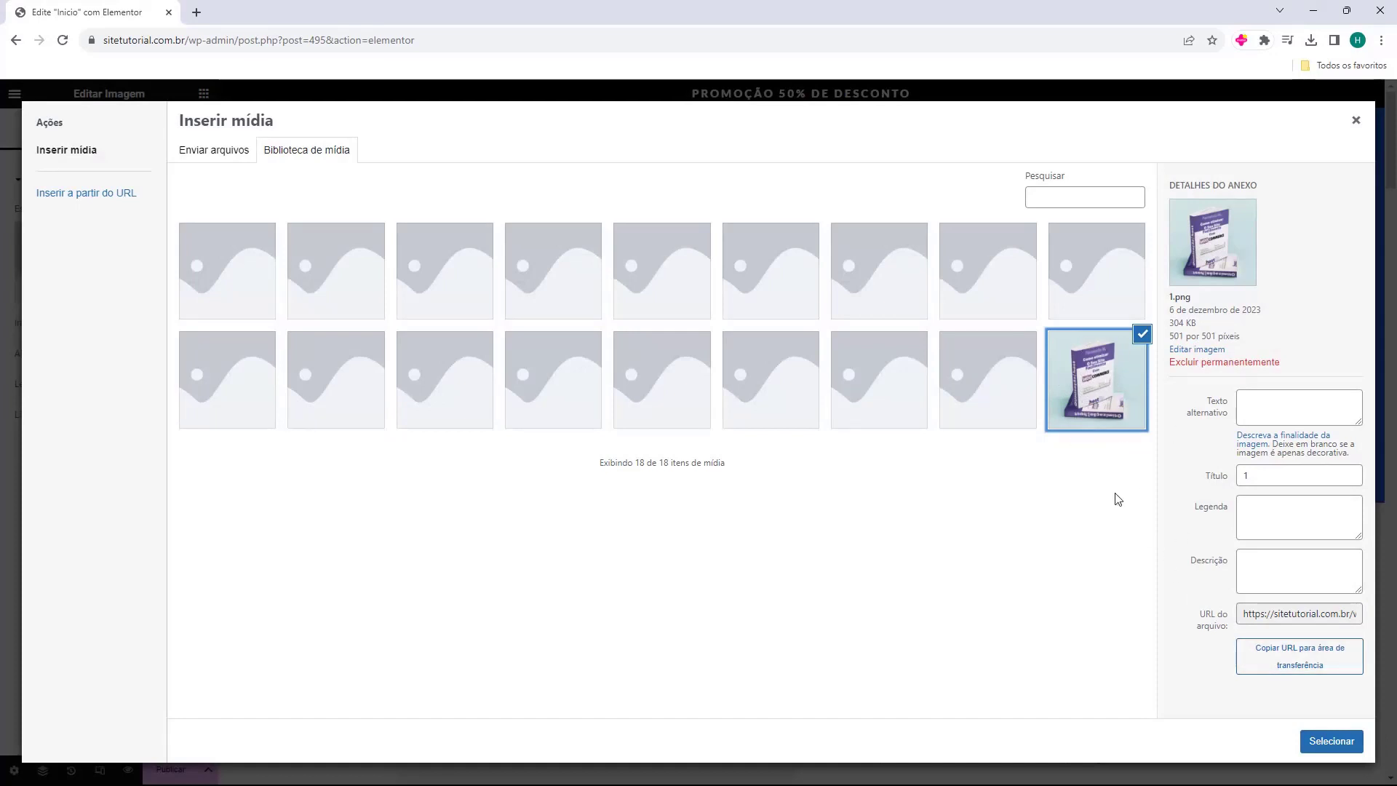
click(1310, 740)
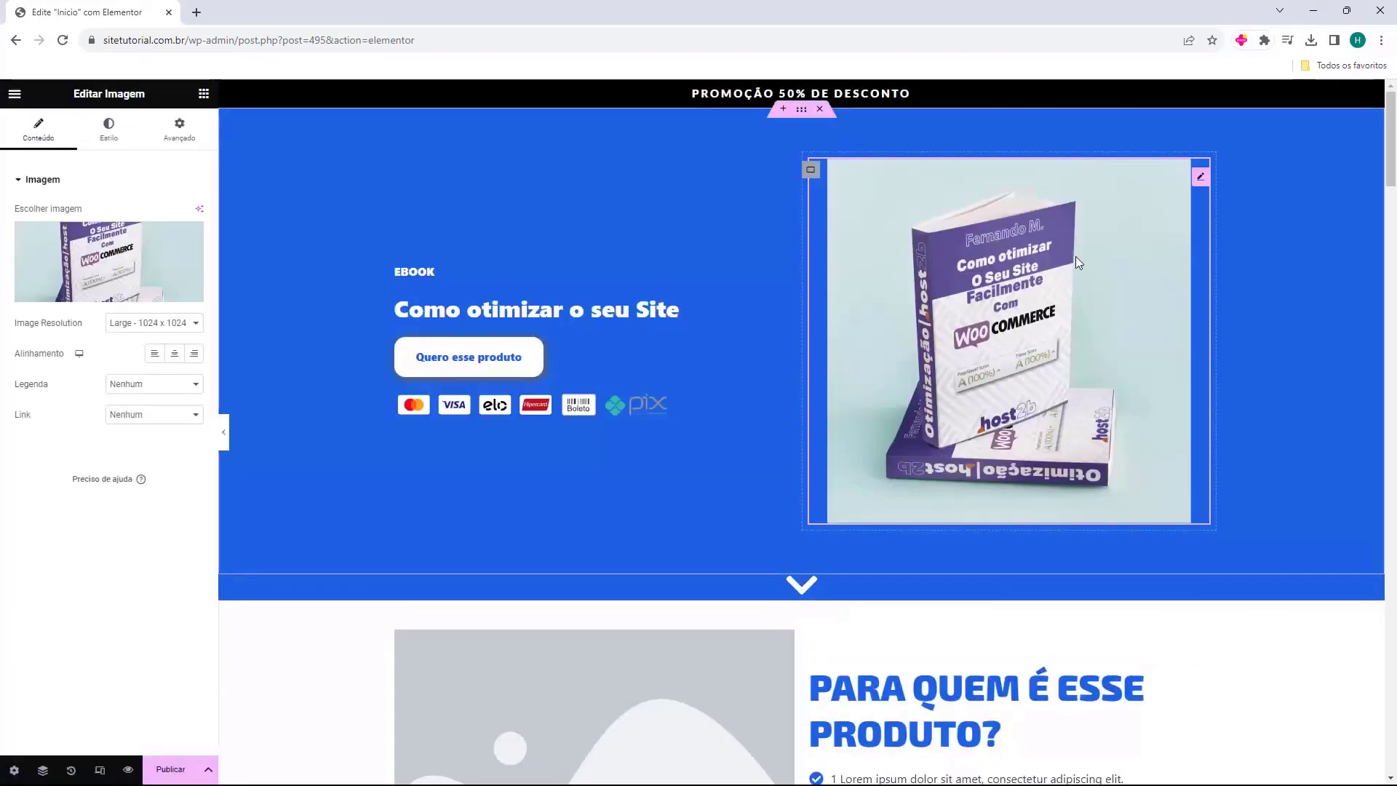
- Try the Thumbnail, Medium and Medium Large resolutions on the hero image, then restore Large - 1024 x 1024
click(149, 324)
click(140, 340)
click(143, 326)
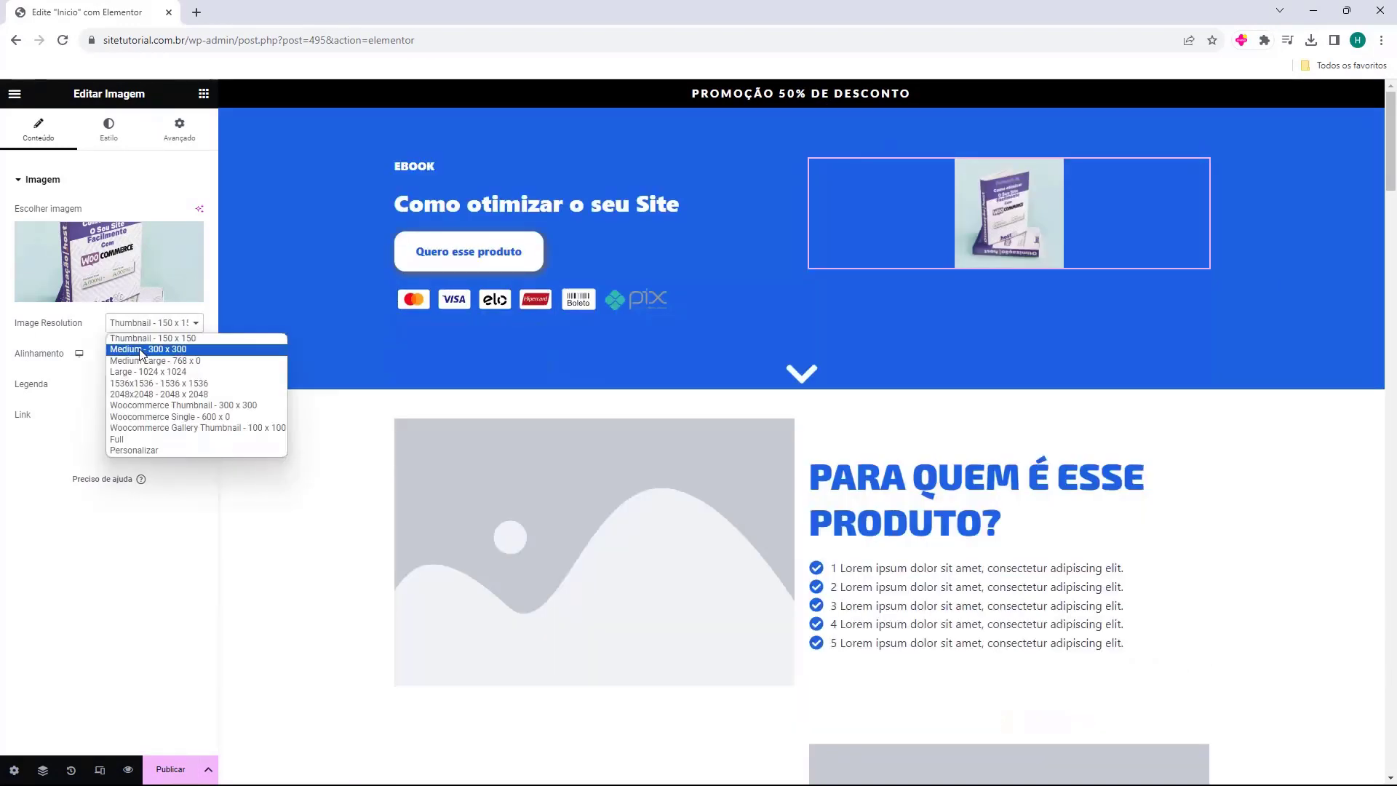
click(142, 349)
click(147, 325)
click(141, 362)
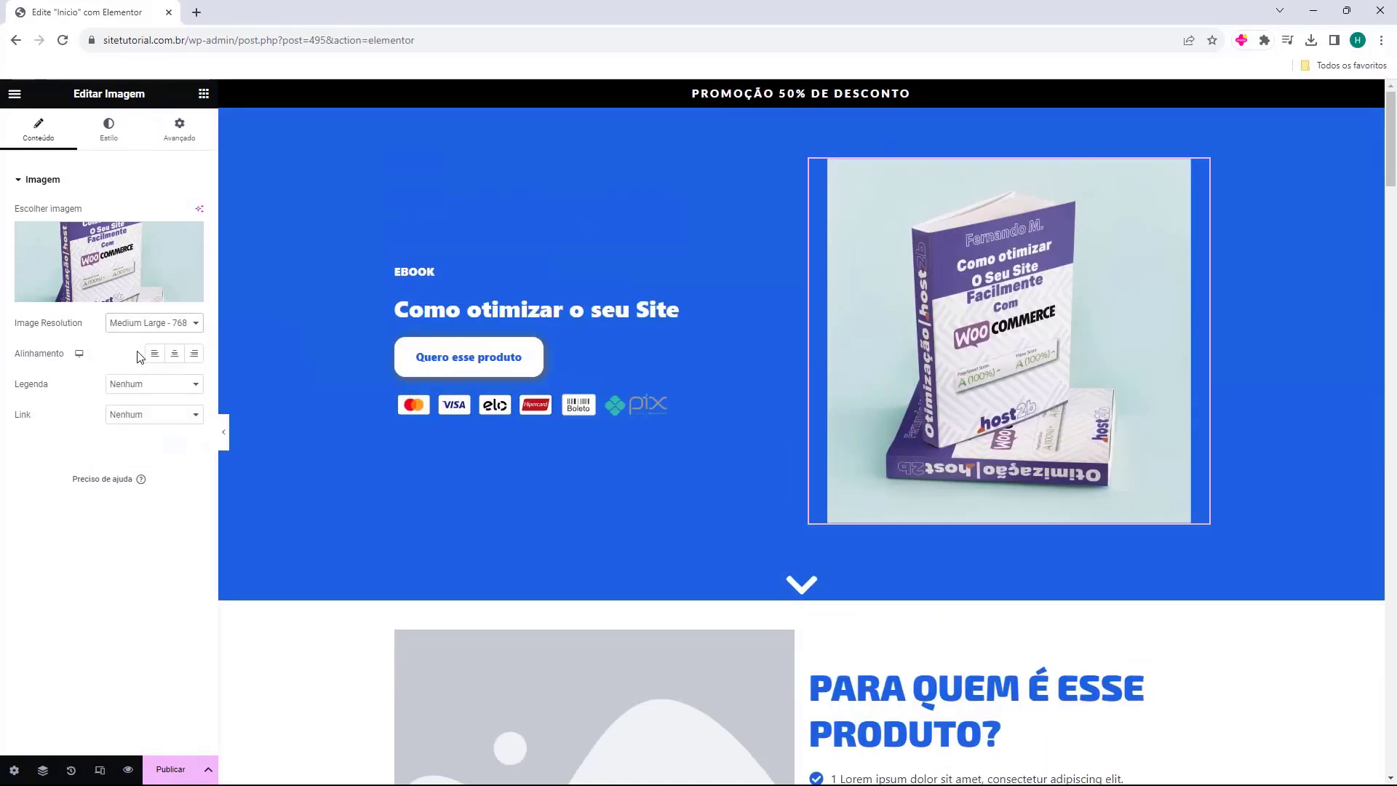
click(149, 323)
click(145, 374)
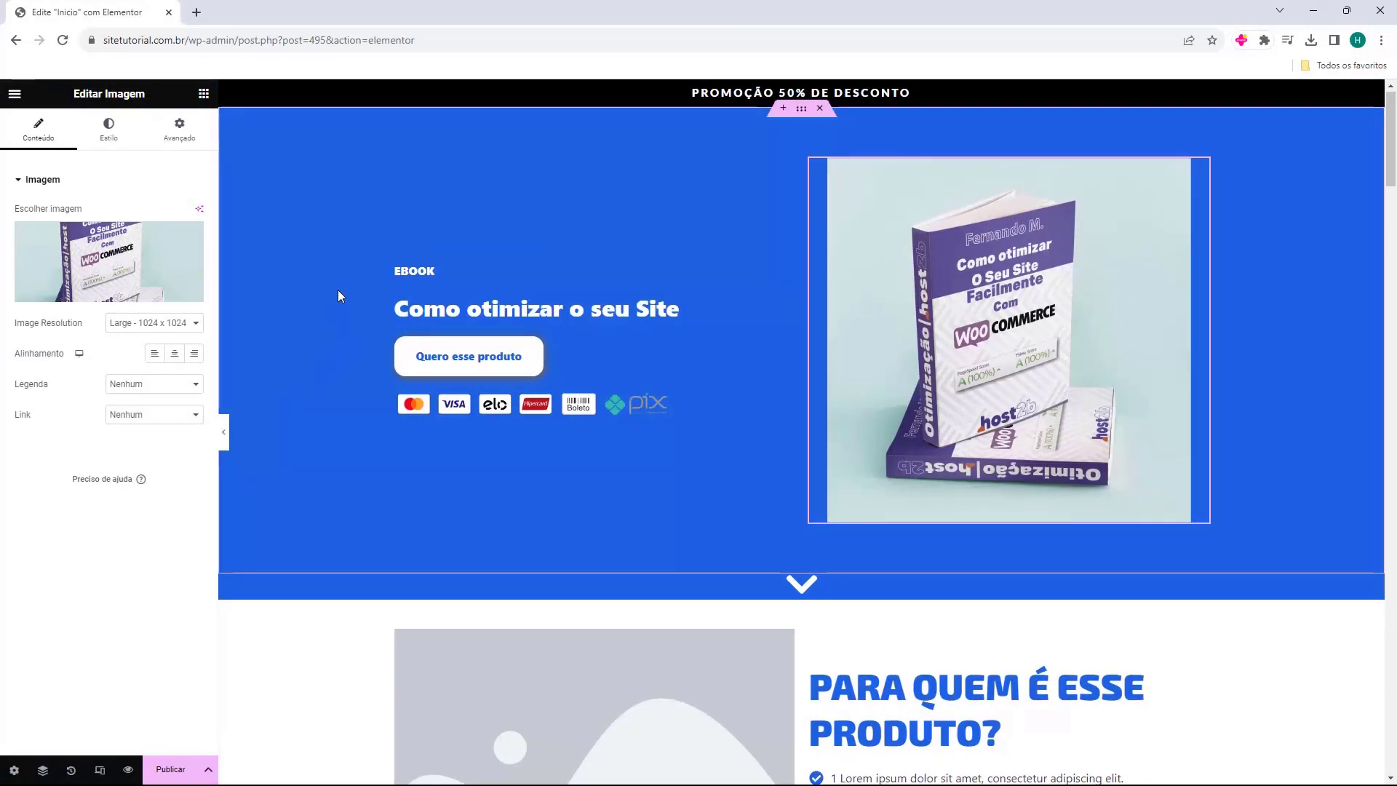
- Examine the landing page's content, pricing, testimonial, FAQ and footer sections, then return to the hero section
scroll(338, 304, down, 4)
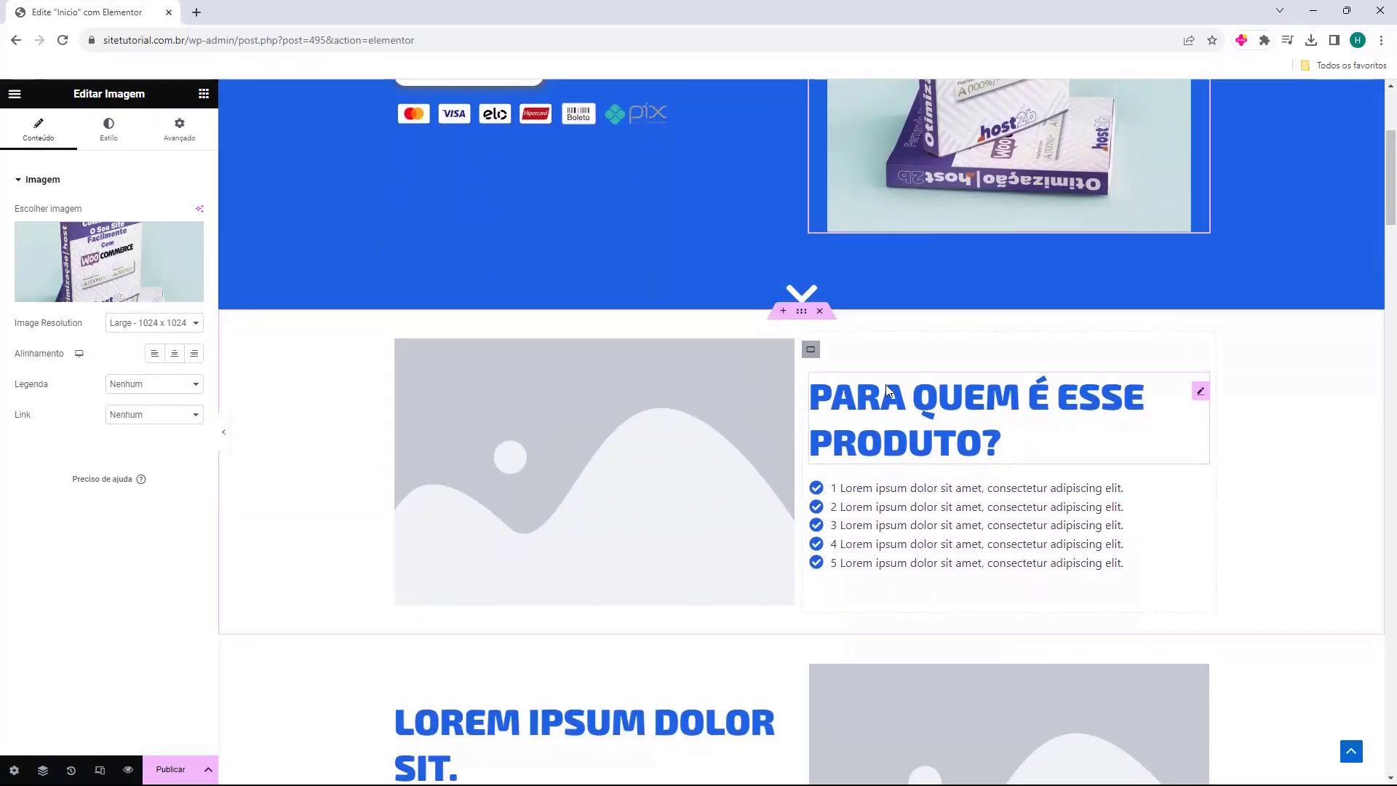
scroll(1016, 411, down, 8)
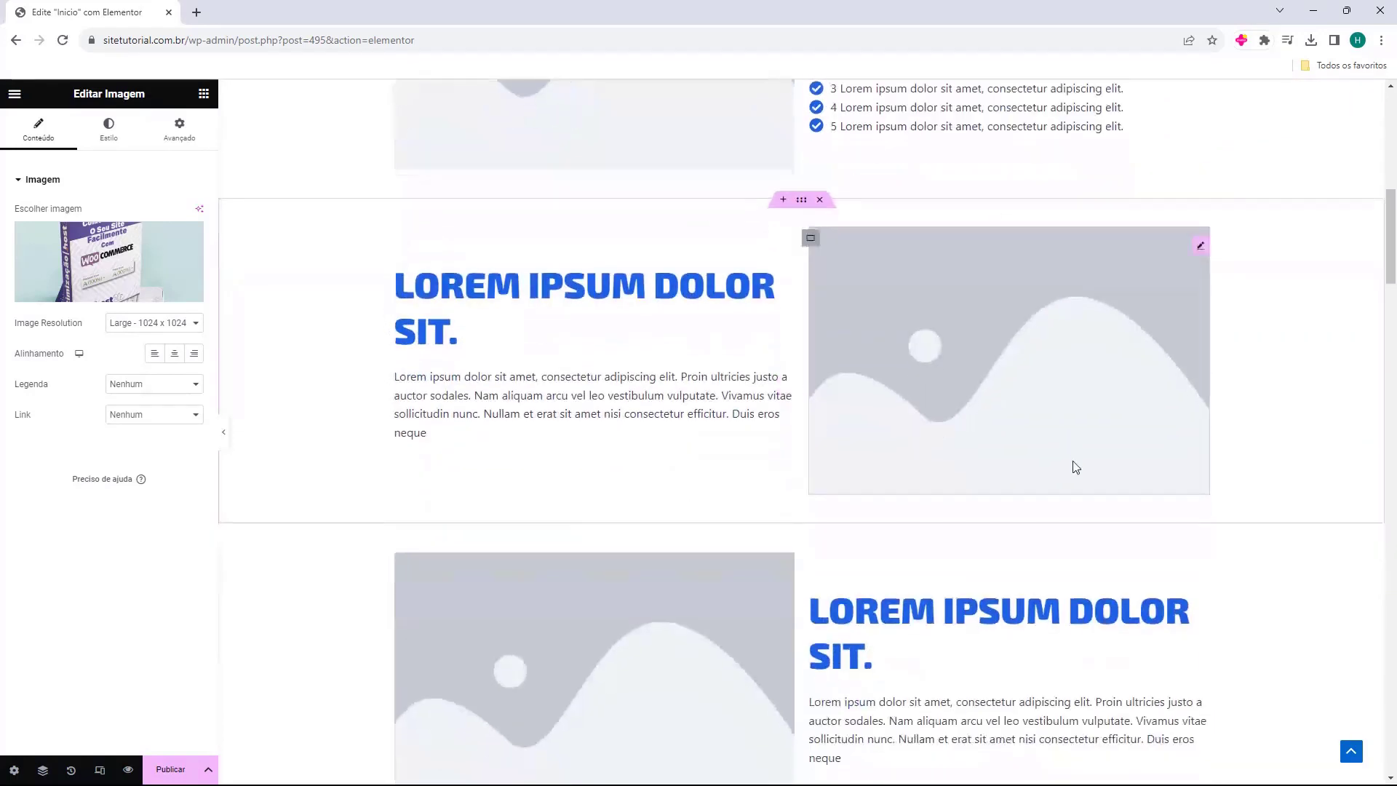
scroll(939, 423, down, 6)
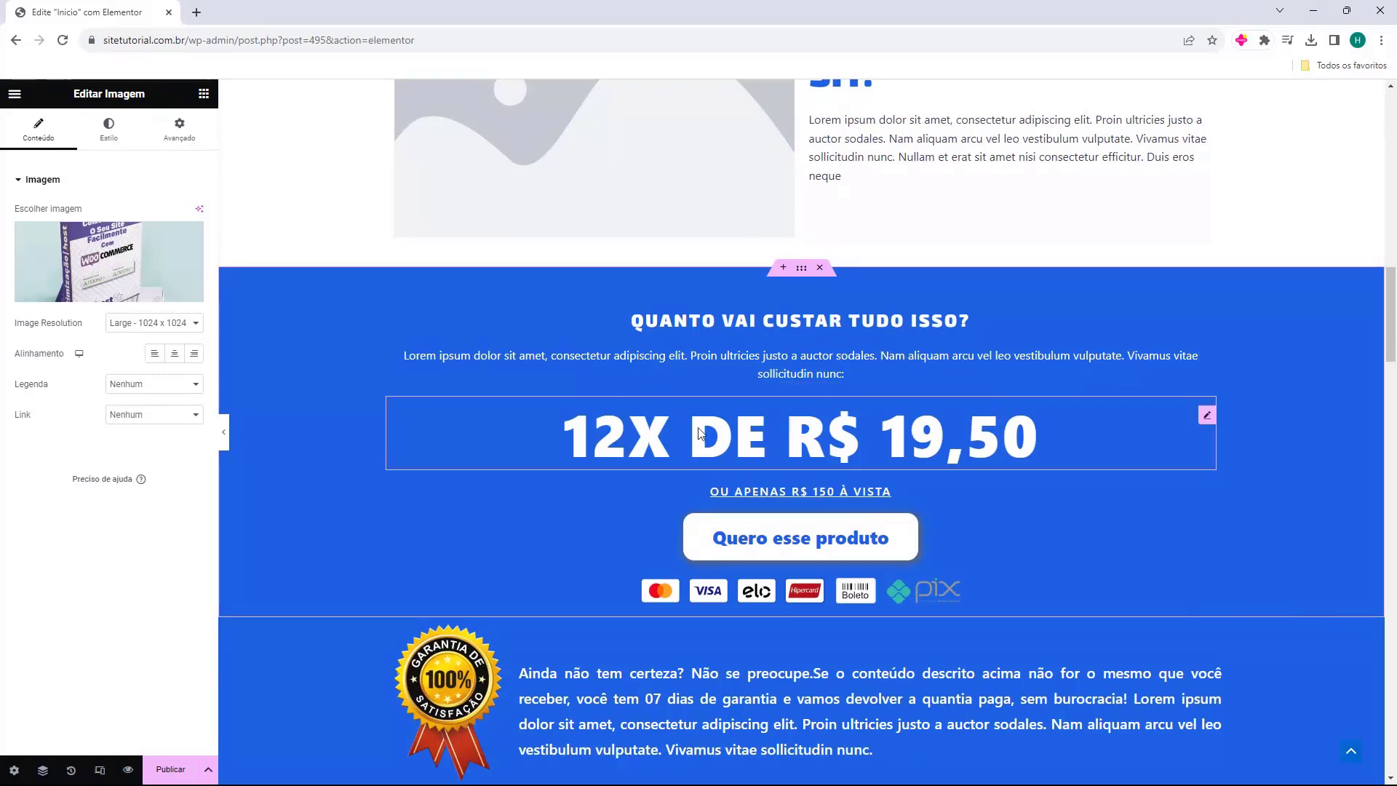
scroll(691, 416, down, 2)
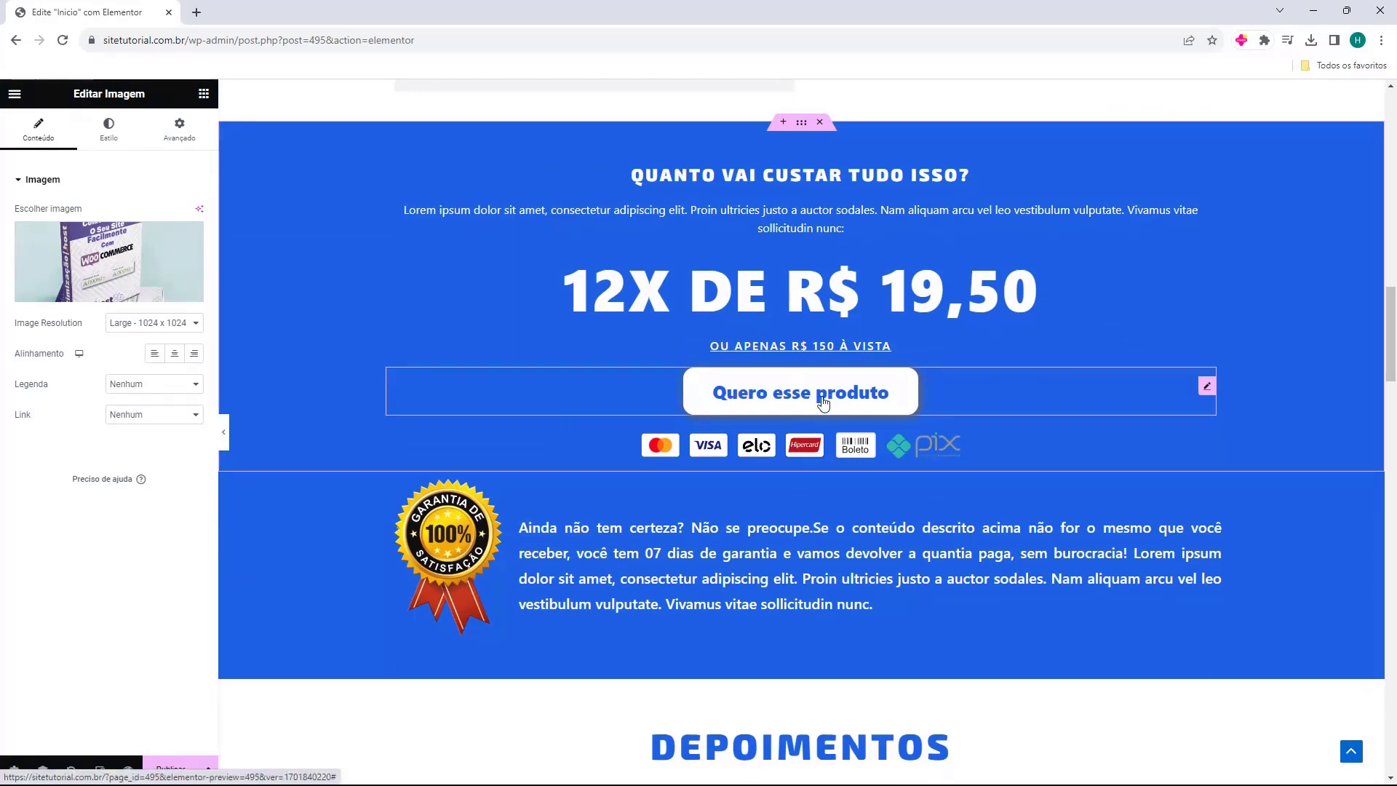
scroll(728, 394, down, 3)
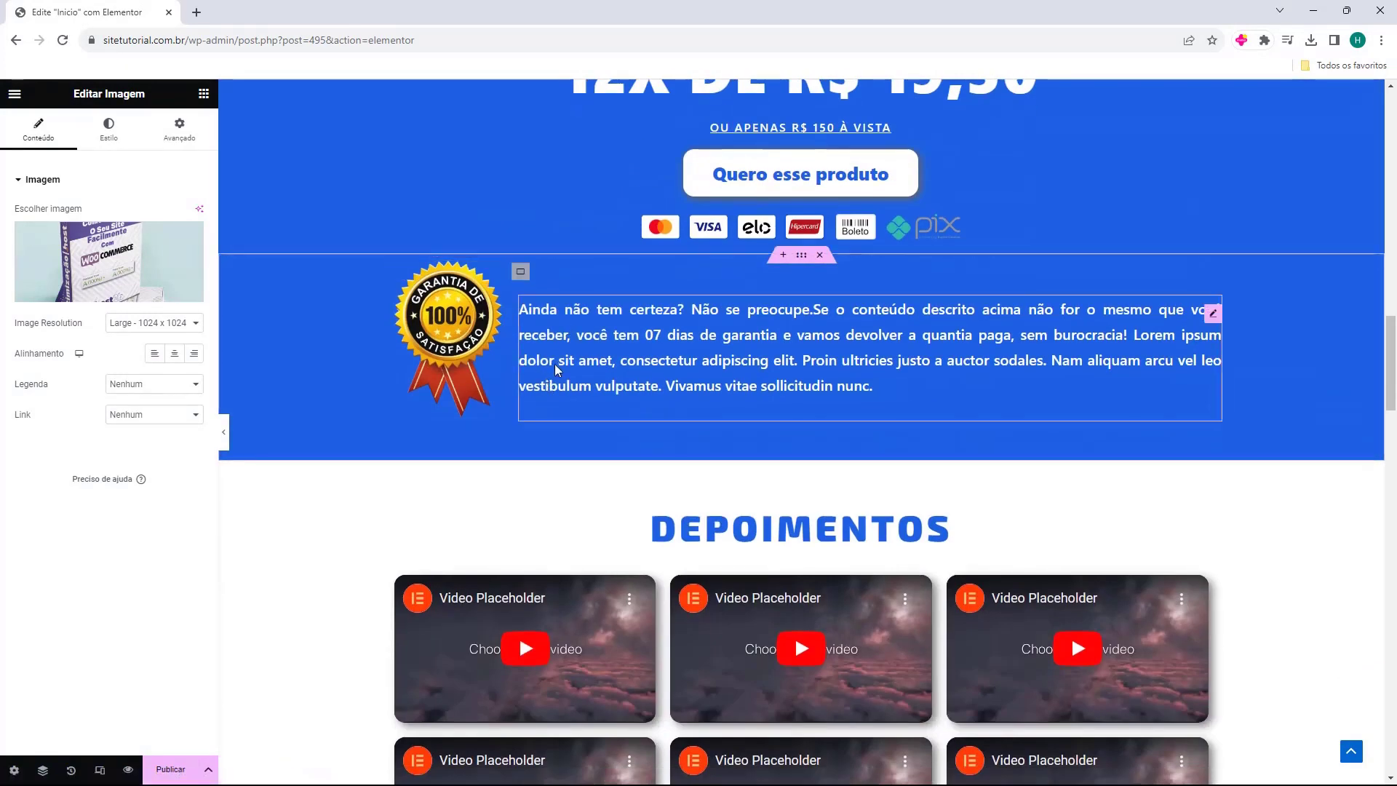
scroll(447, 361, down, 4)
scroll(448, 362, down, 7)
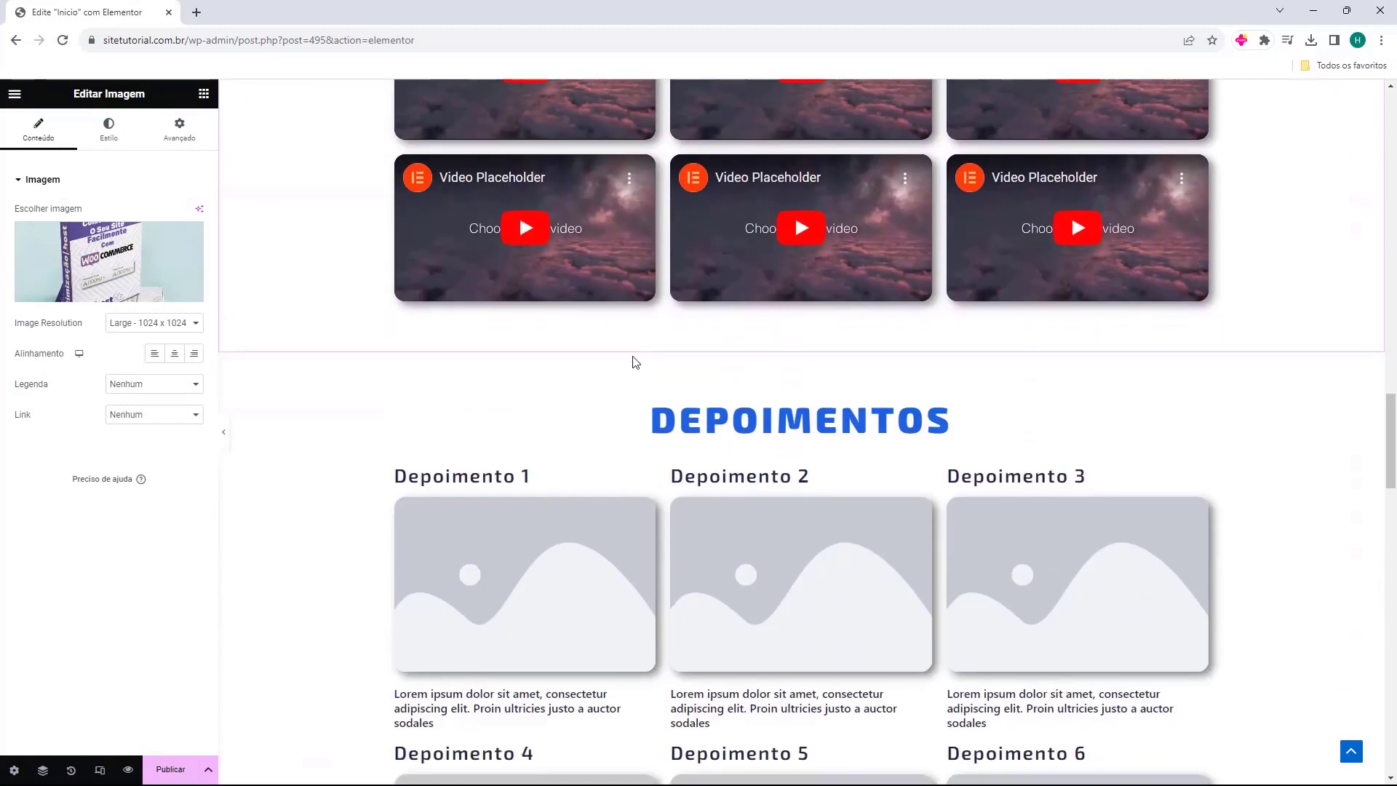
scroll(549, 302, down, 8)
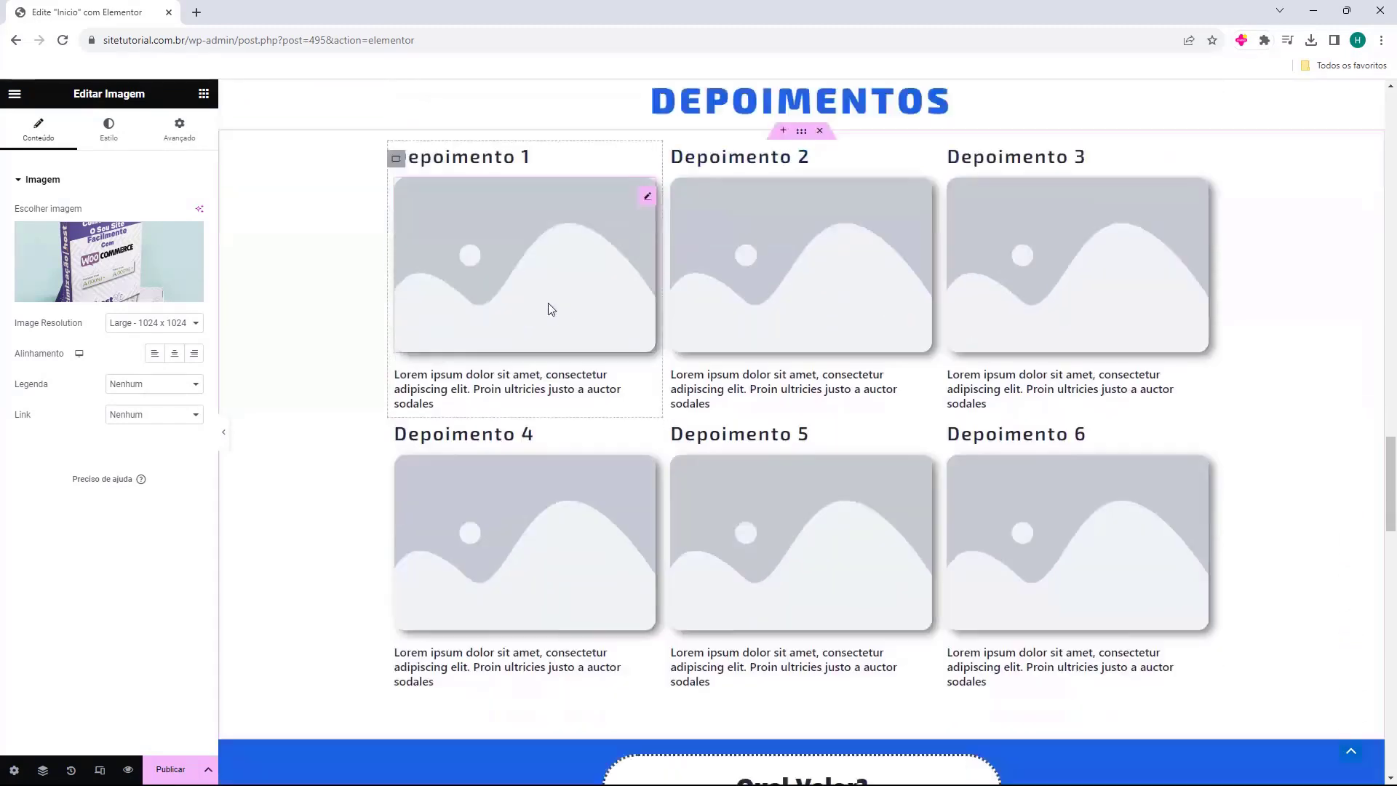
scroll(557, 304, down, 1)
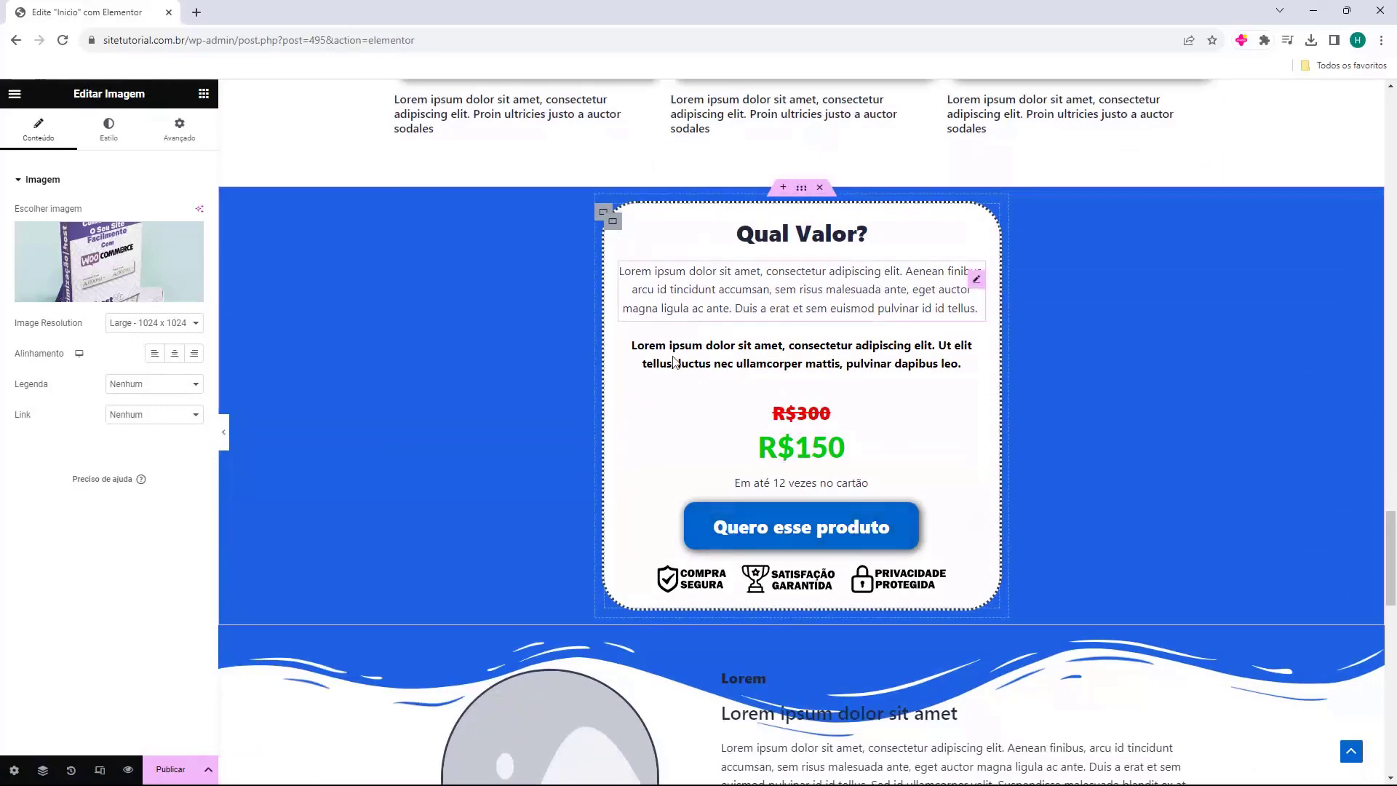
scroll(670, 315, down, 4)
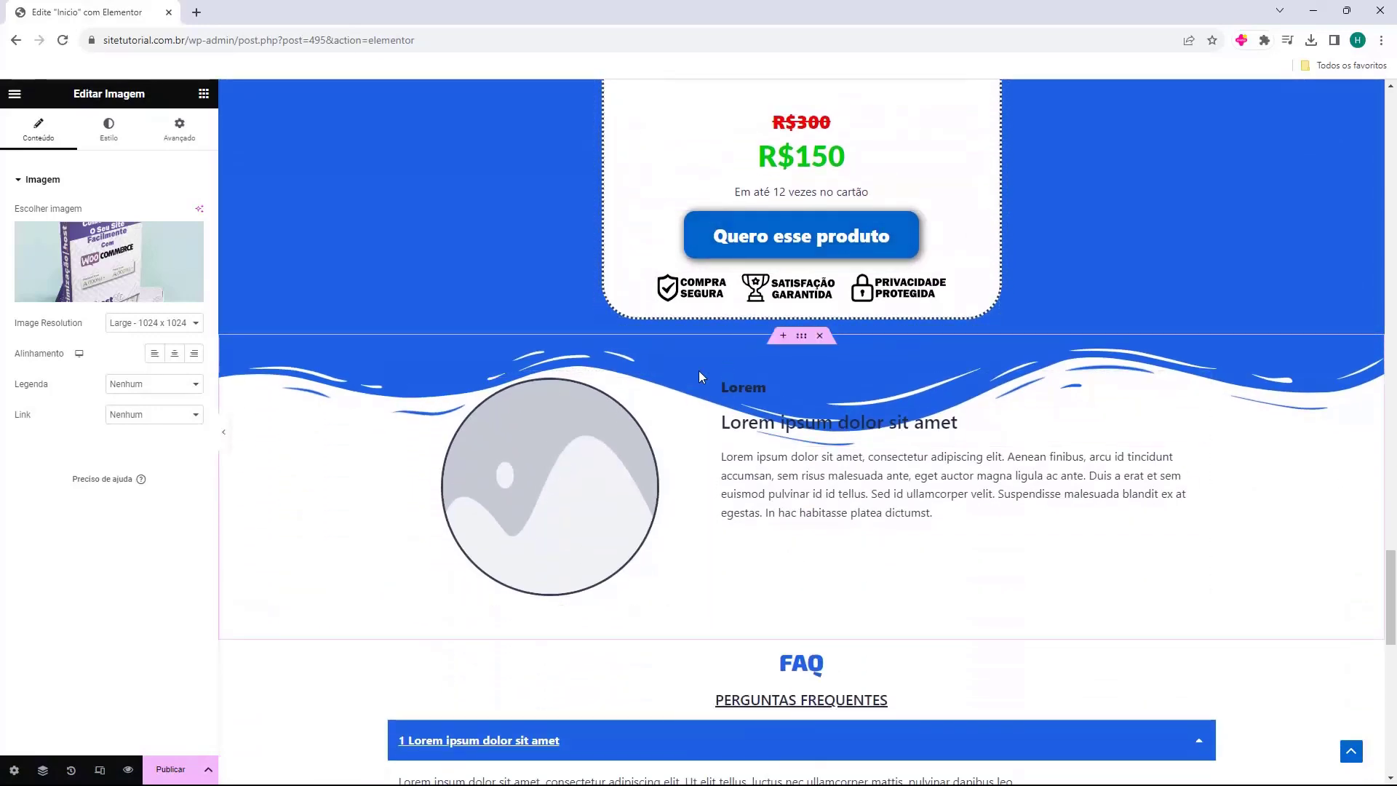
scroll(723, 364, down, 7)
scroll(682, 321, down, 2)
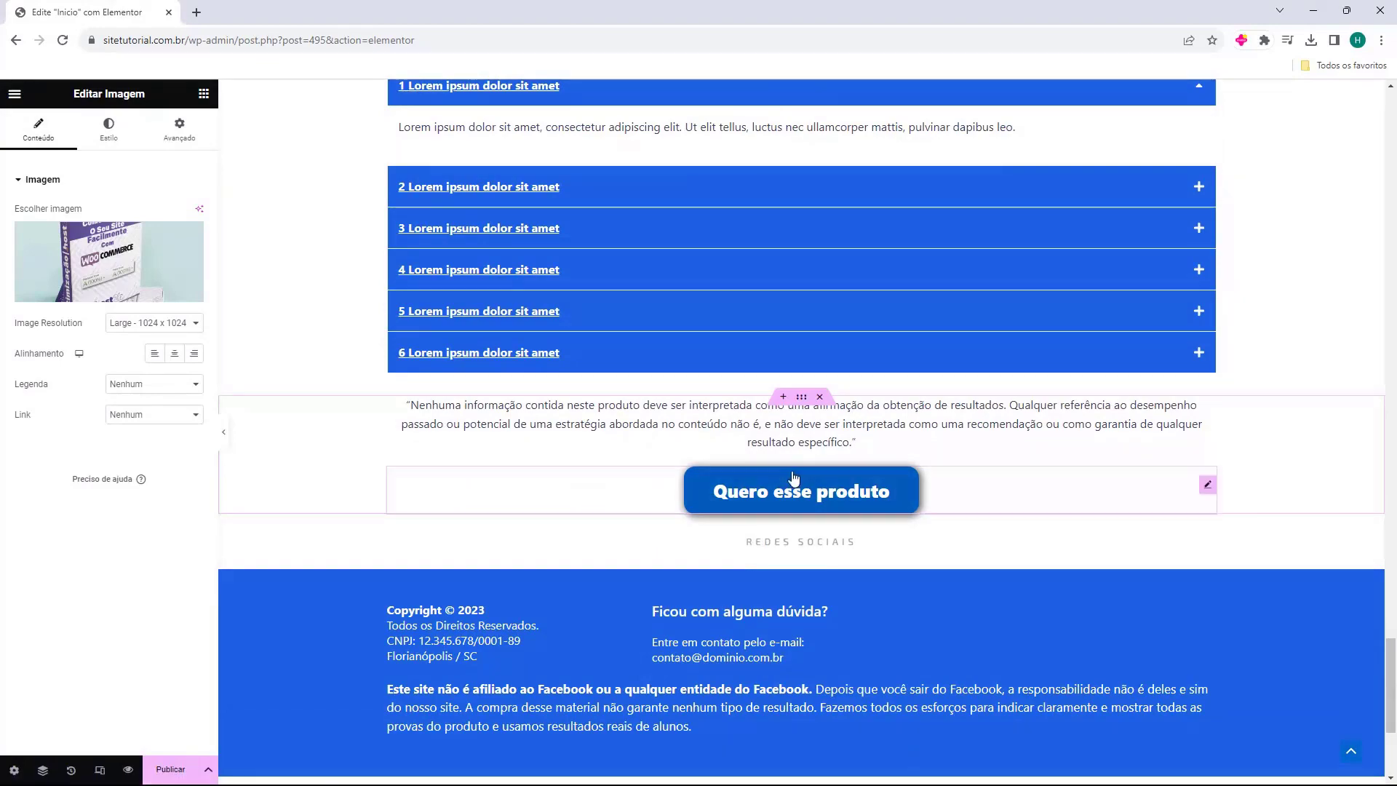
scroll(792, 460, down, 1)
scroll(466, 518, up, 20)
scroll(331, 342, up, 20)
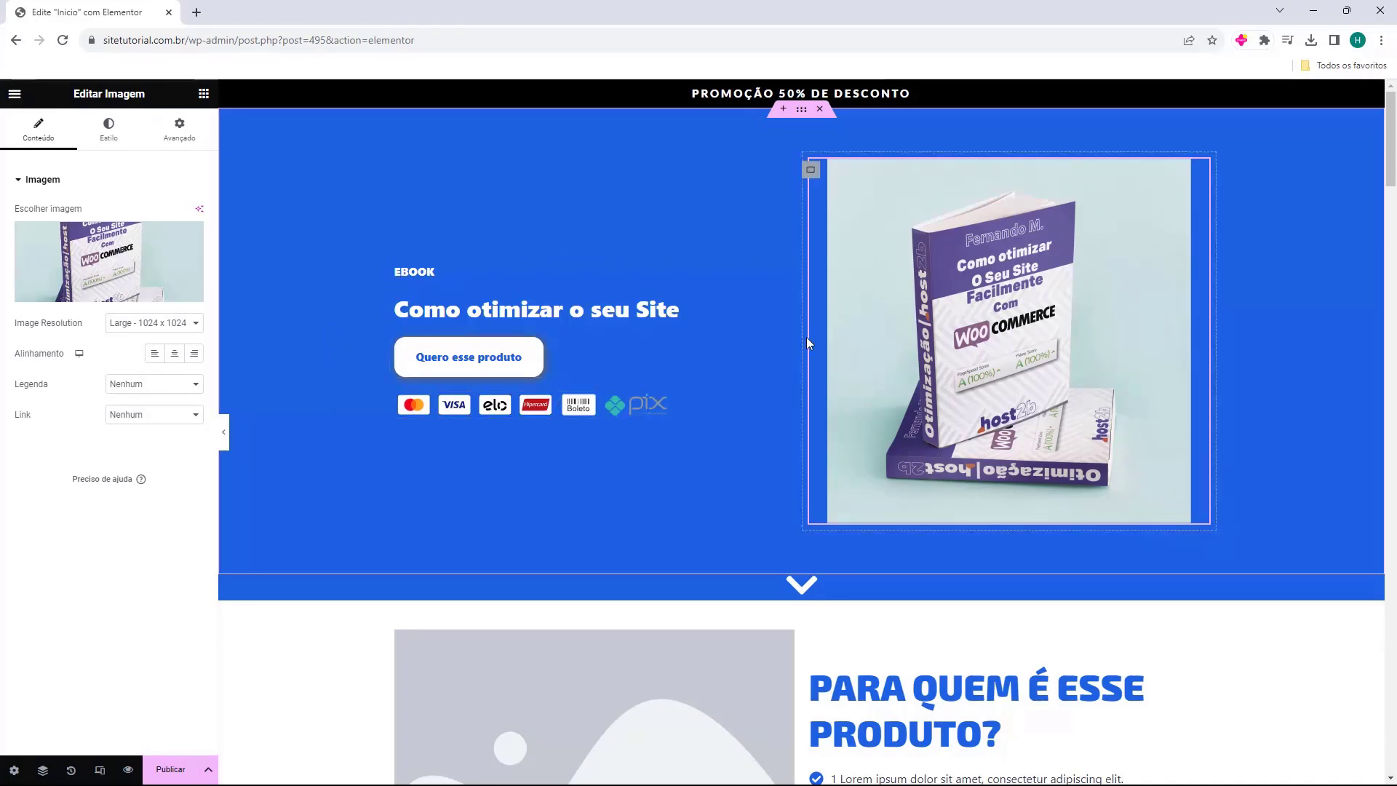
scroll(781, 337, down, 12)
scroll(758, 338, down, 20)
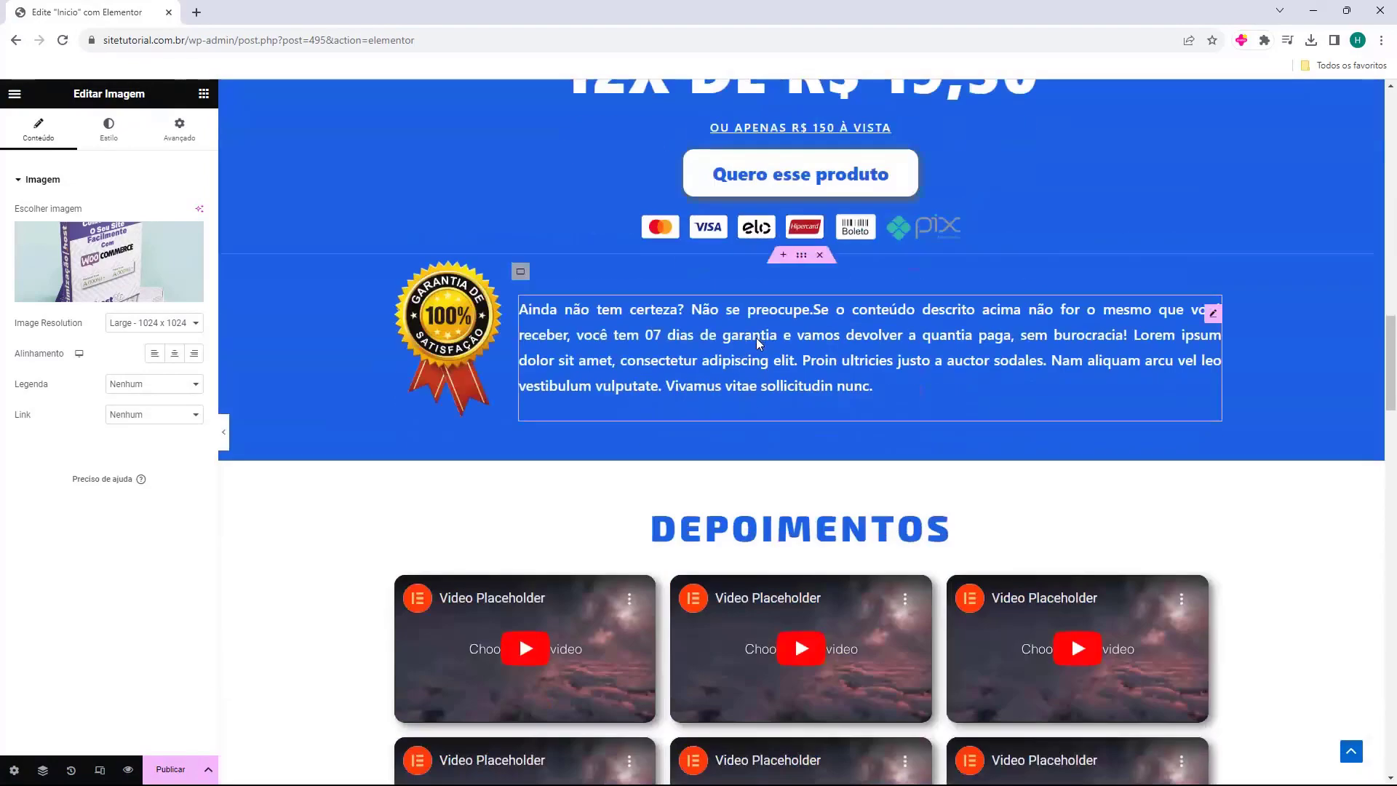
scroll(710, 322, down, 10)
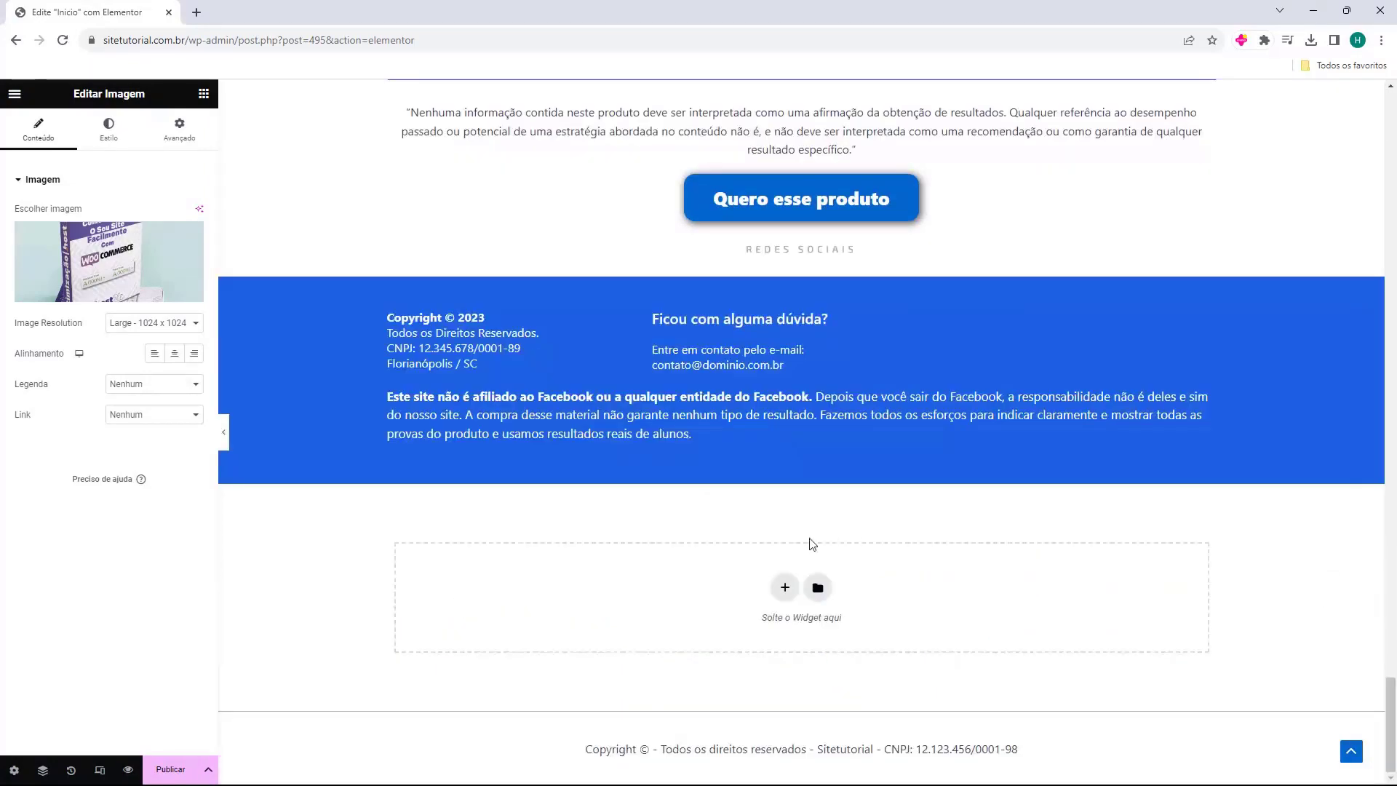
scroll(826, 536, up, 20)
scroll(513, 485, up, 15)
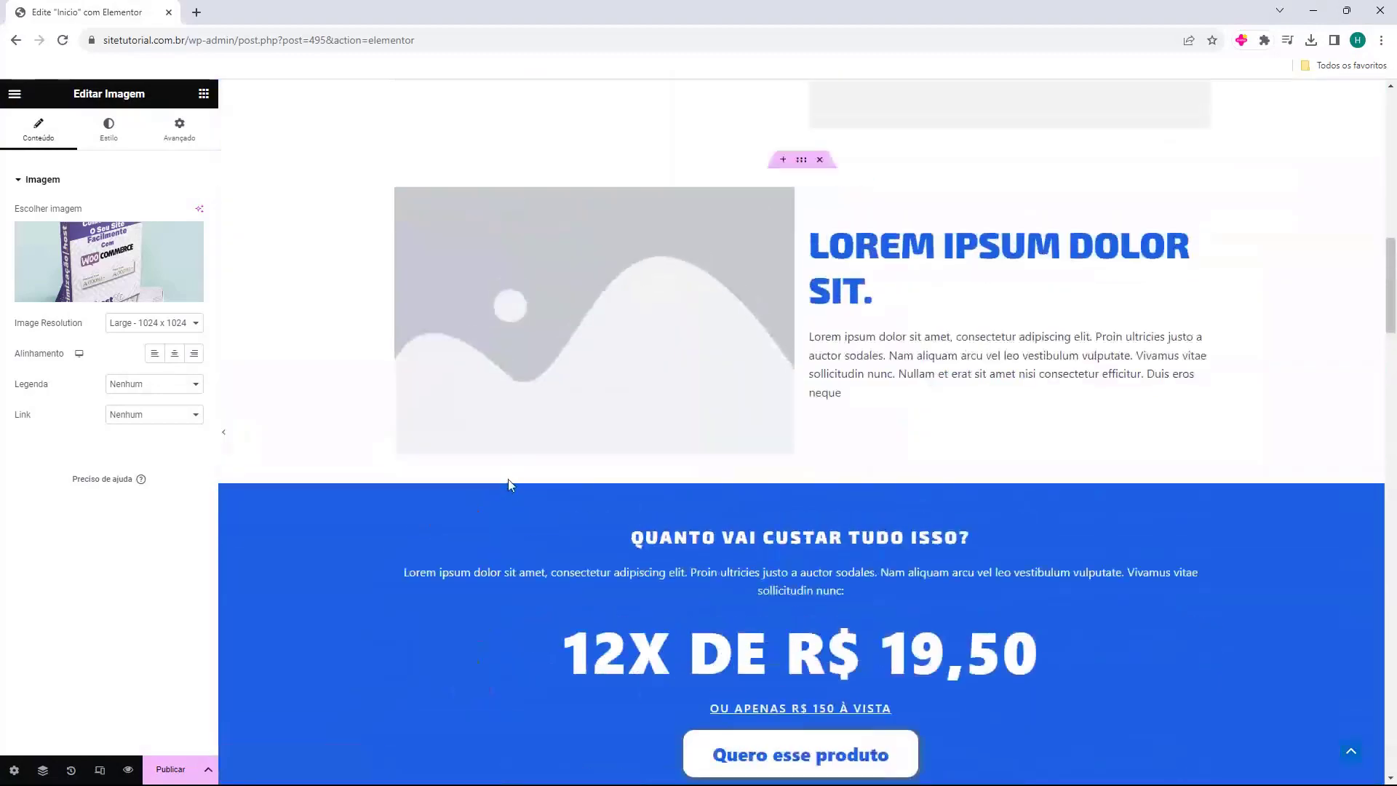
scroll(529, 480, down, 15)
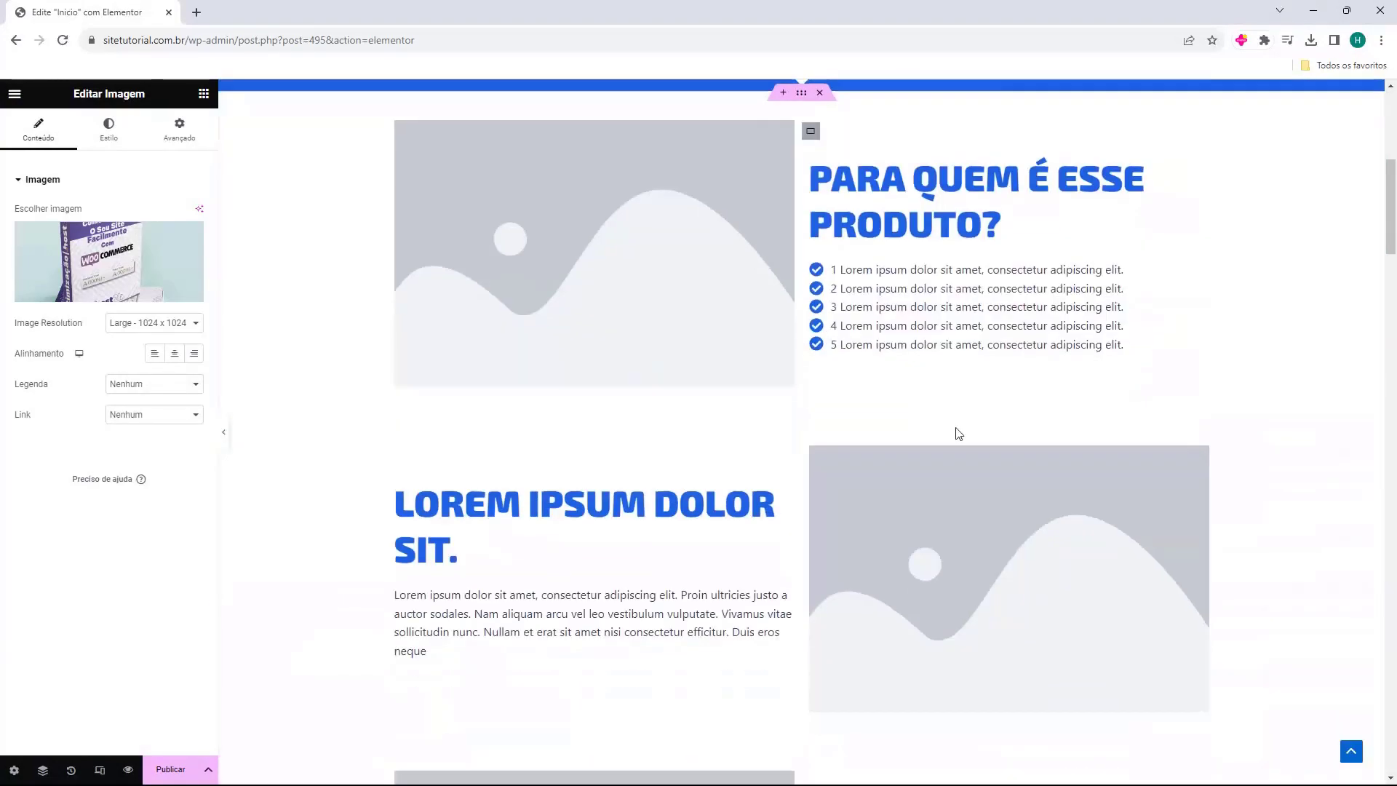
scroll(876, 482, down, 8)
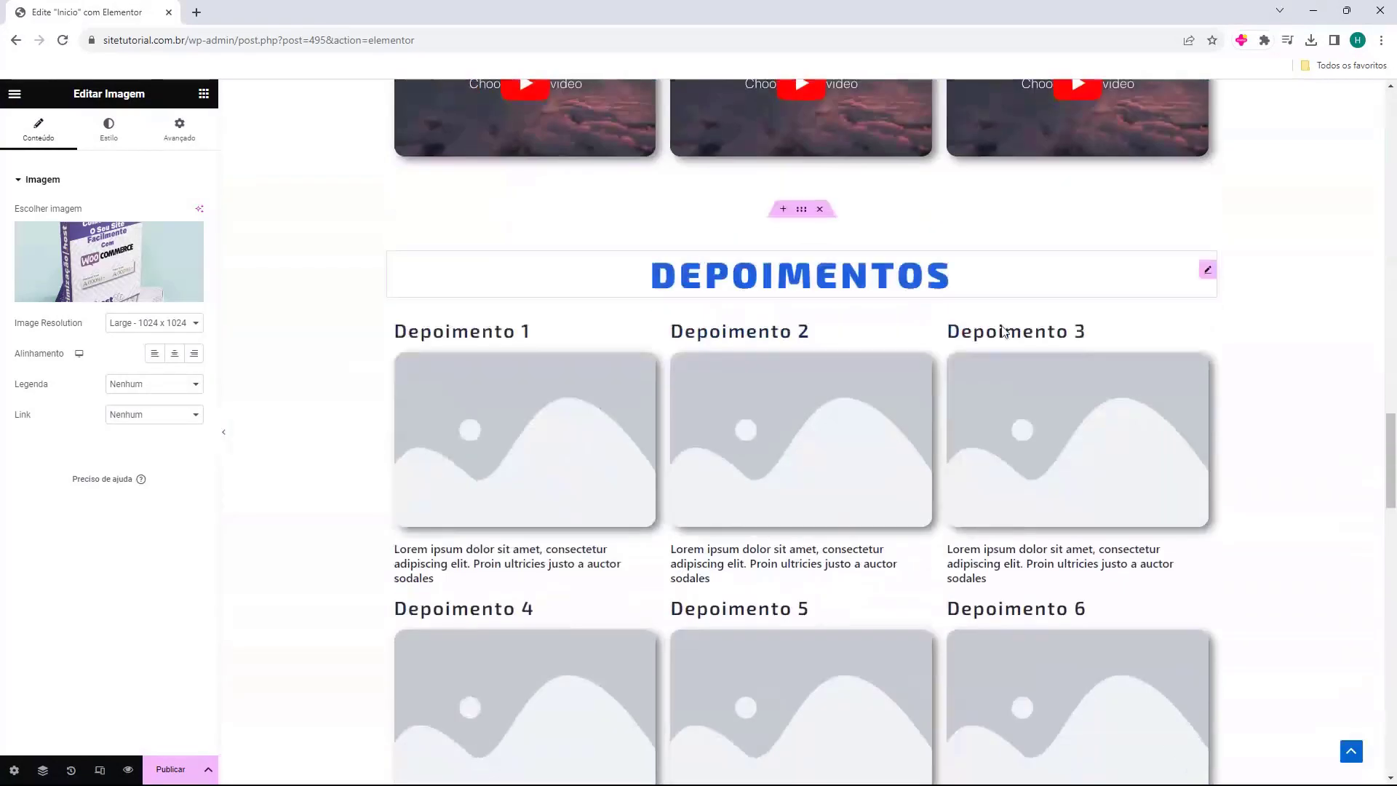
scroll(587, 393, up, 4)
scroll(882, 445, down, 4)
scroll(881, 442, down, 8)
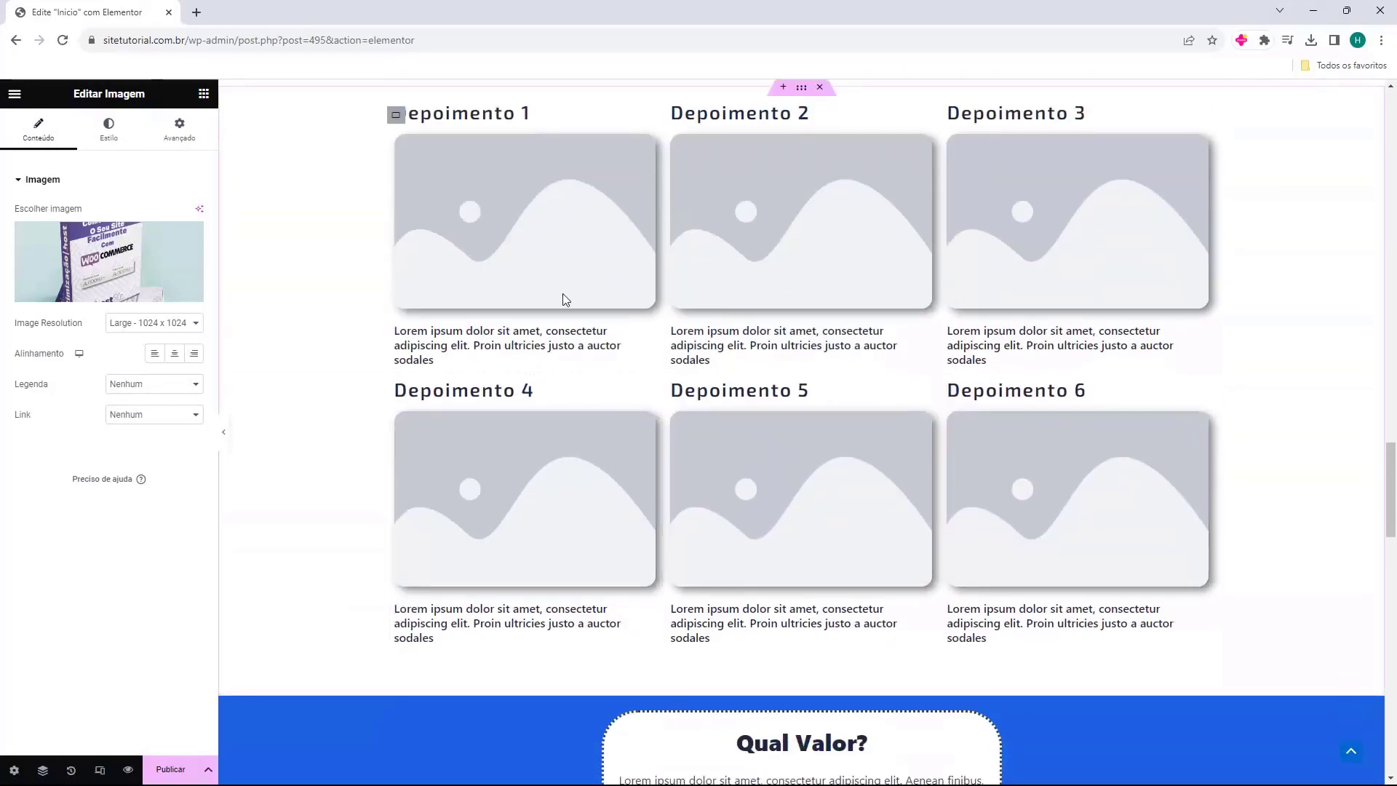
scroll(791, 337, up, 7)
scroll(792, 338, up, 20)
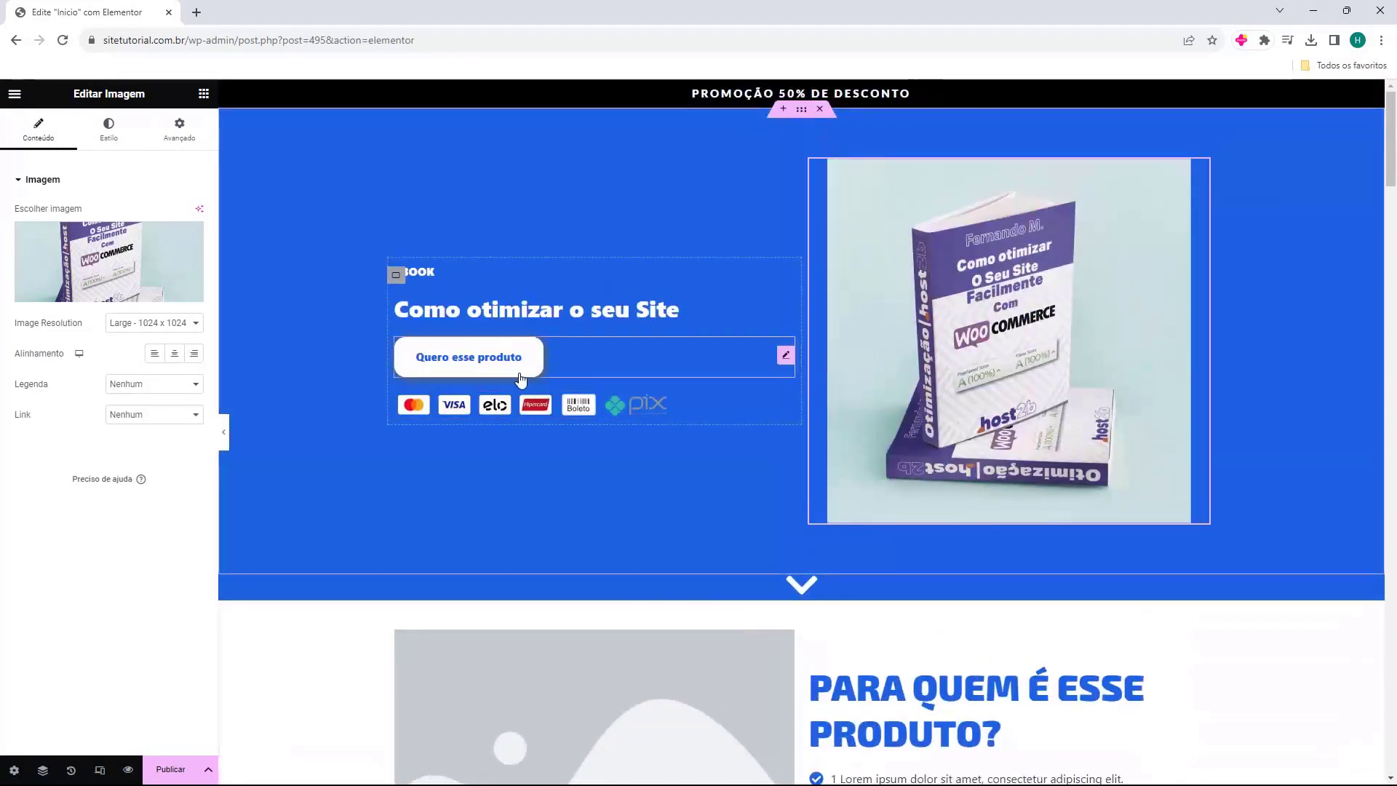
click(467, 361)
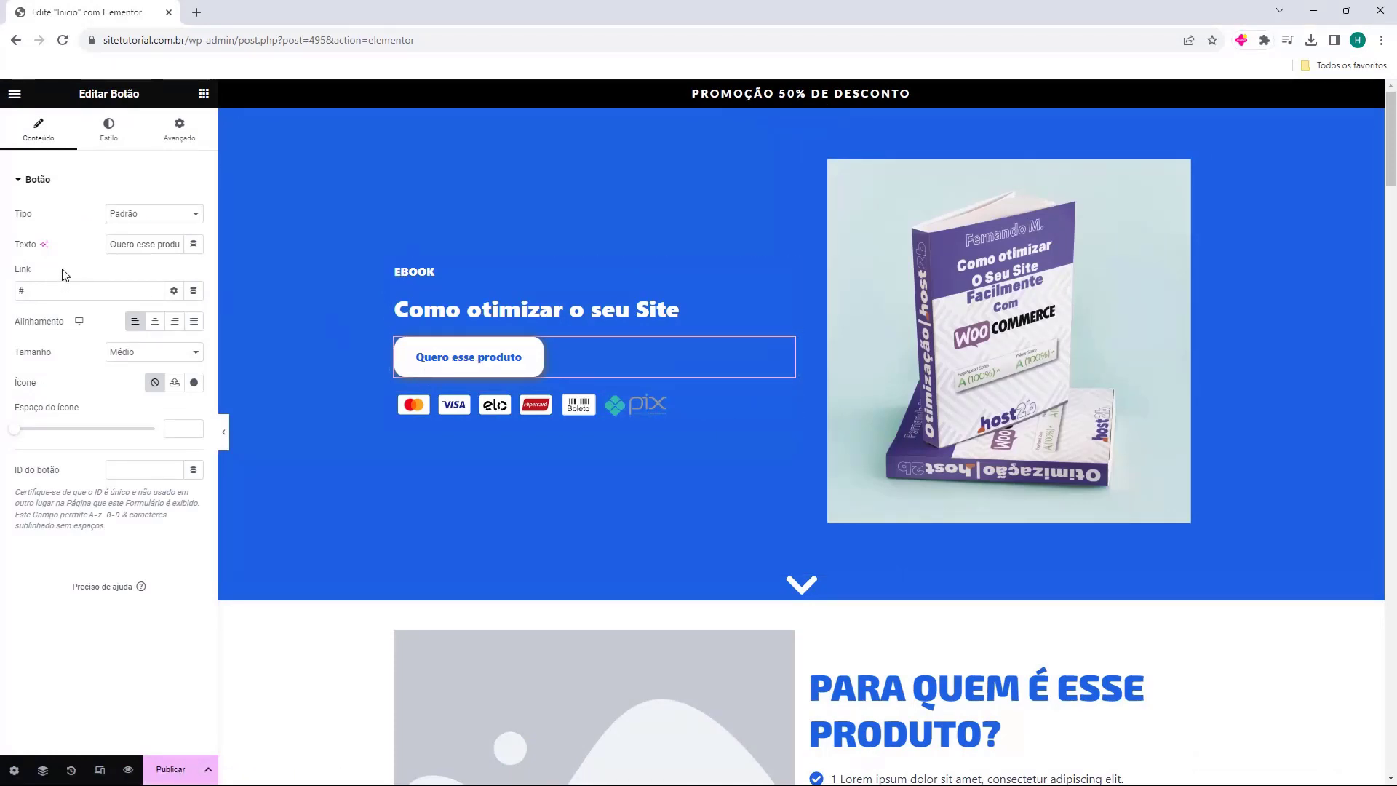
click(38, 291)
key(BackSpace)
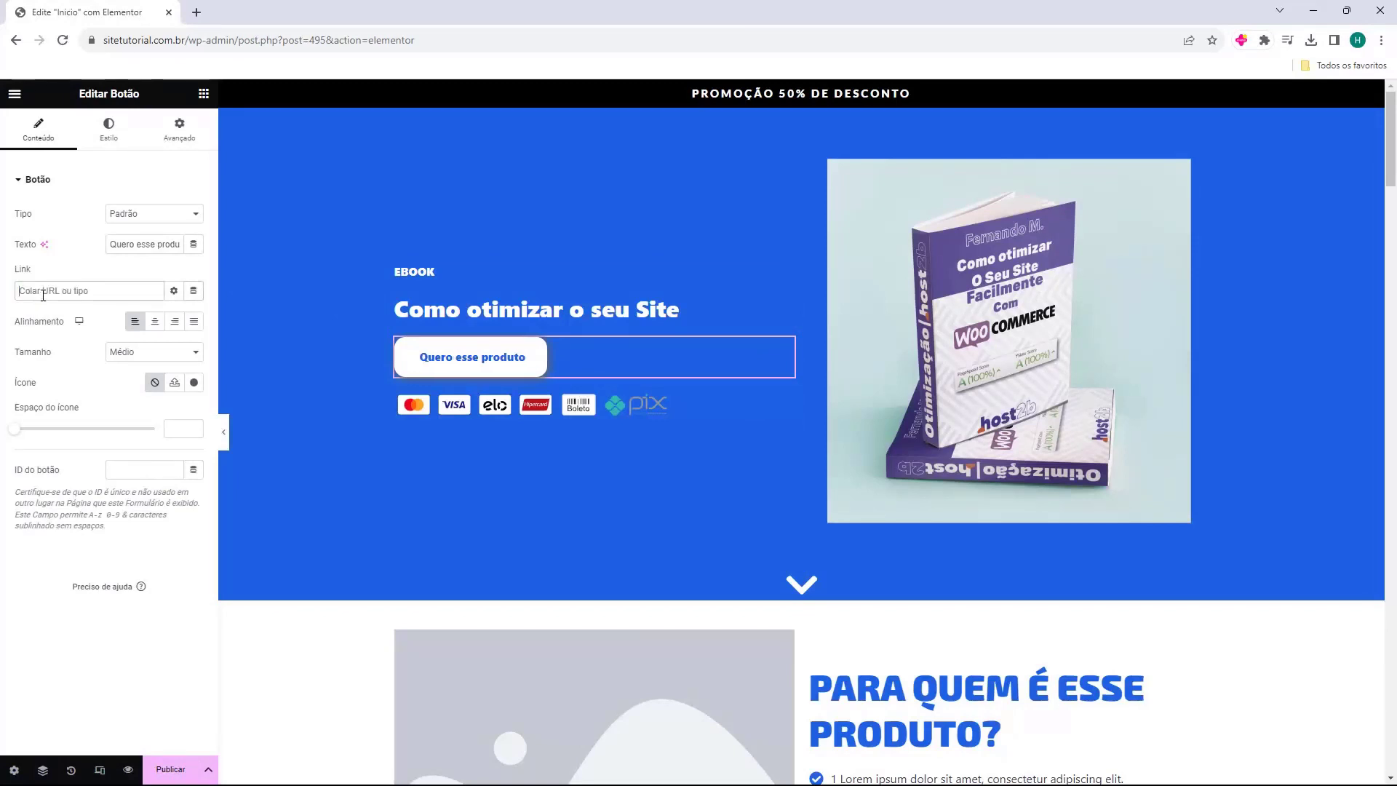
key(ctrl+v)
drag(100, 293, 161, 292)
click(46, 293)
click(96, 292)
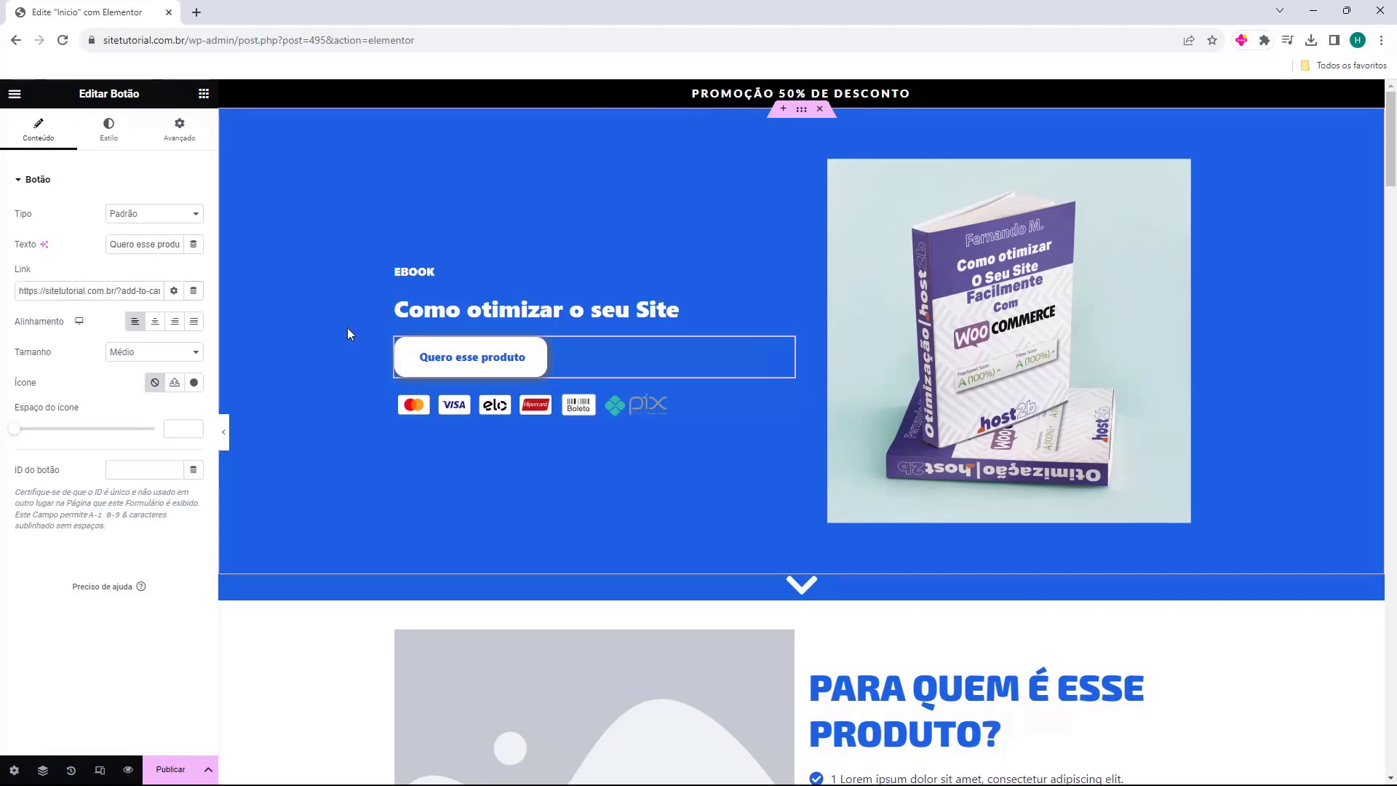
scroll(510, 345, down, 5)
scroll(529, 287, down, 15)
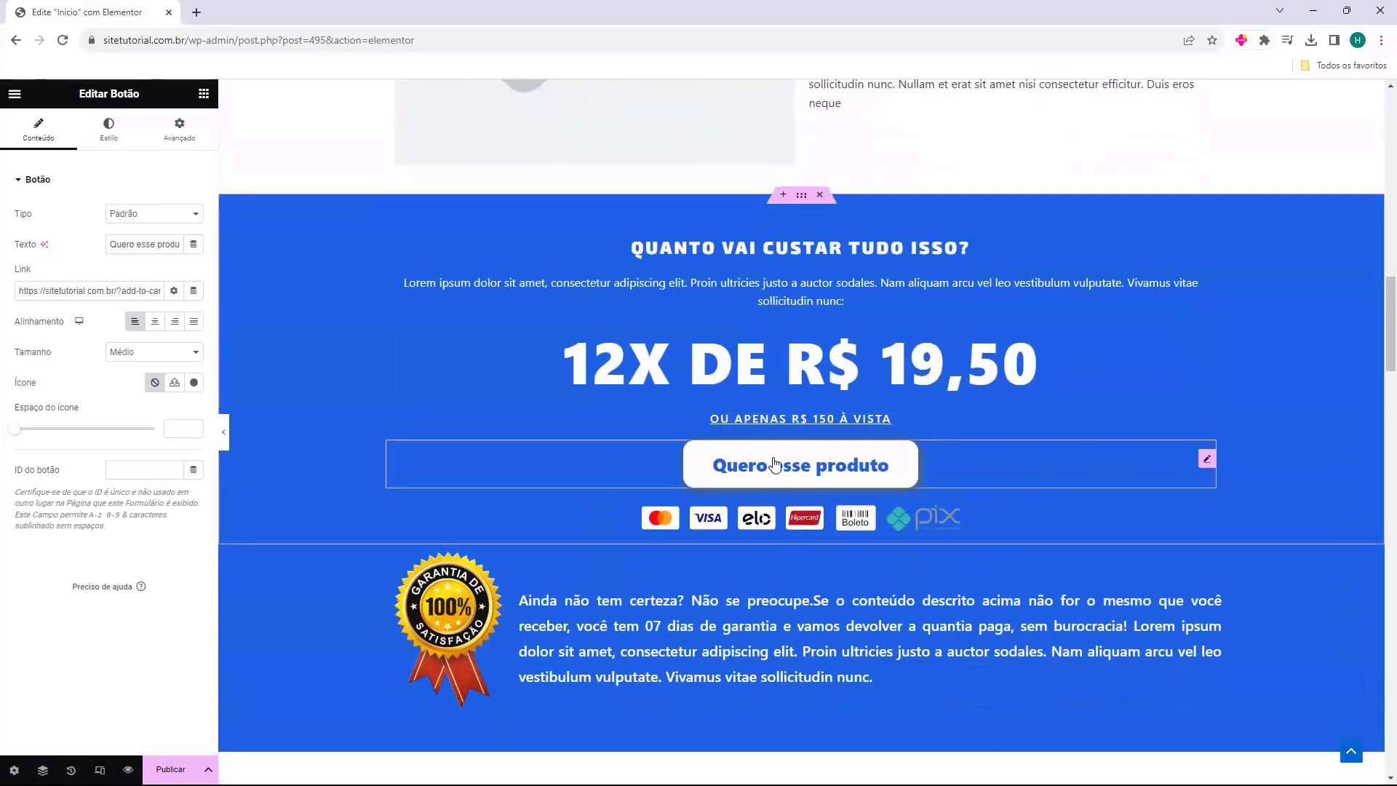
click(776, 465)
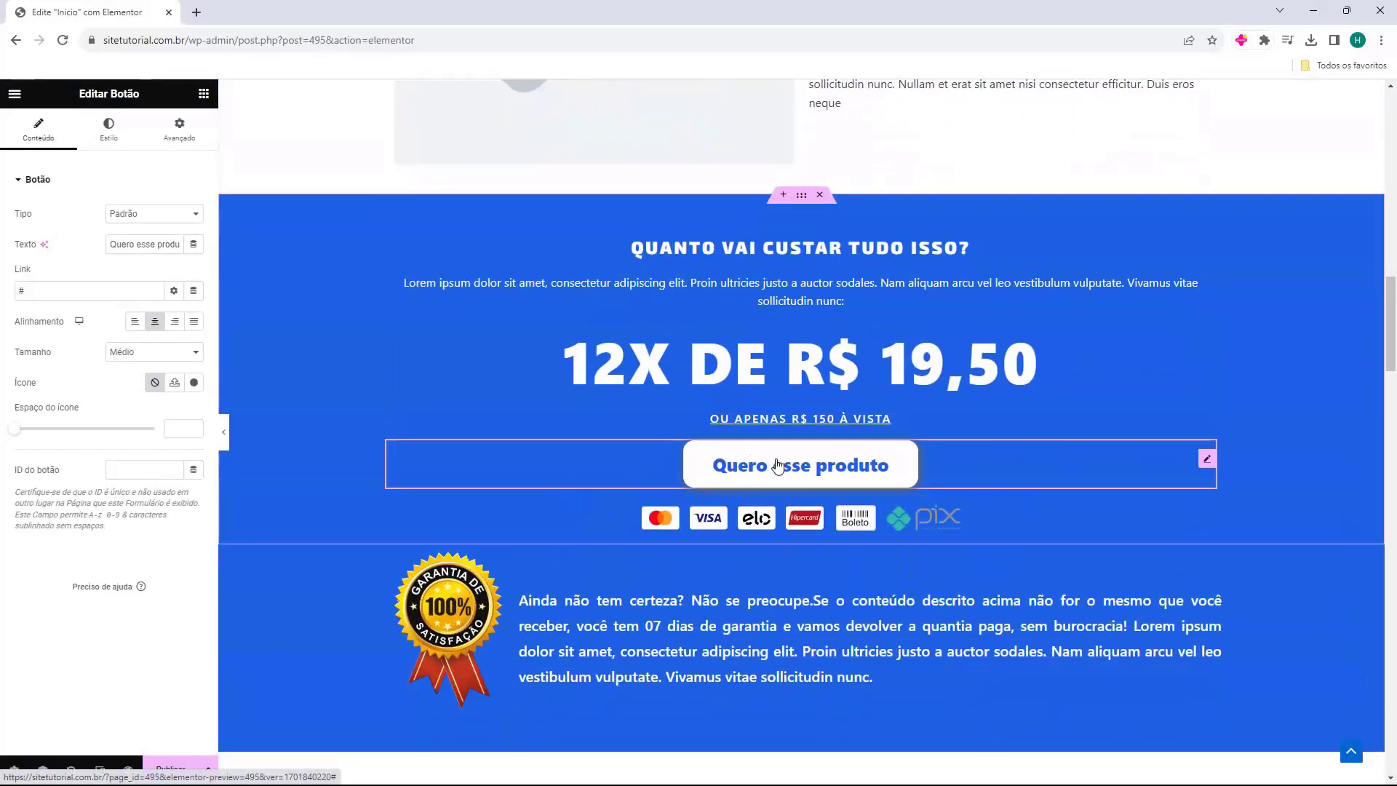
click(56, 290)
key(ctrl+v)
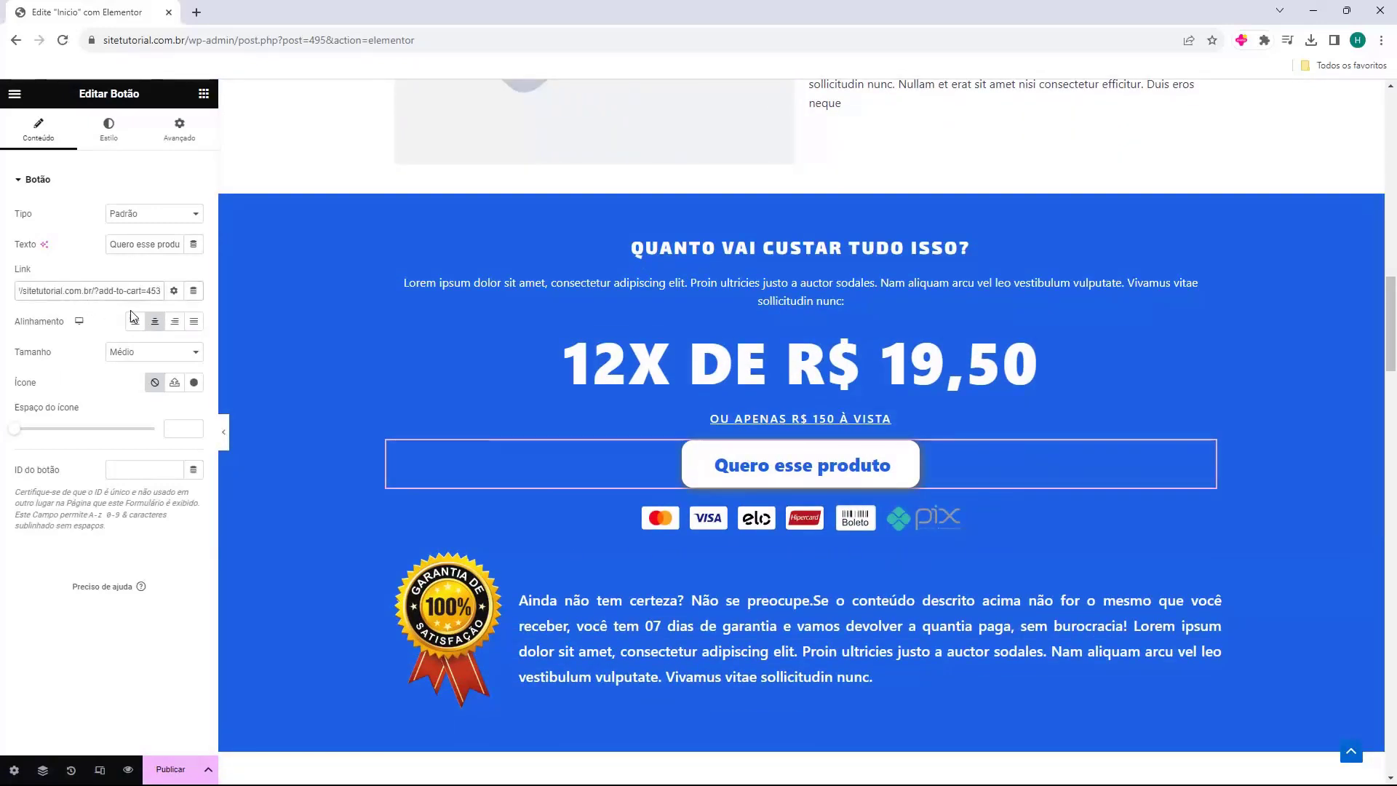
scroll(546, 300, down, 15)
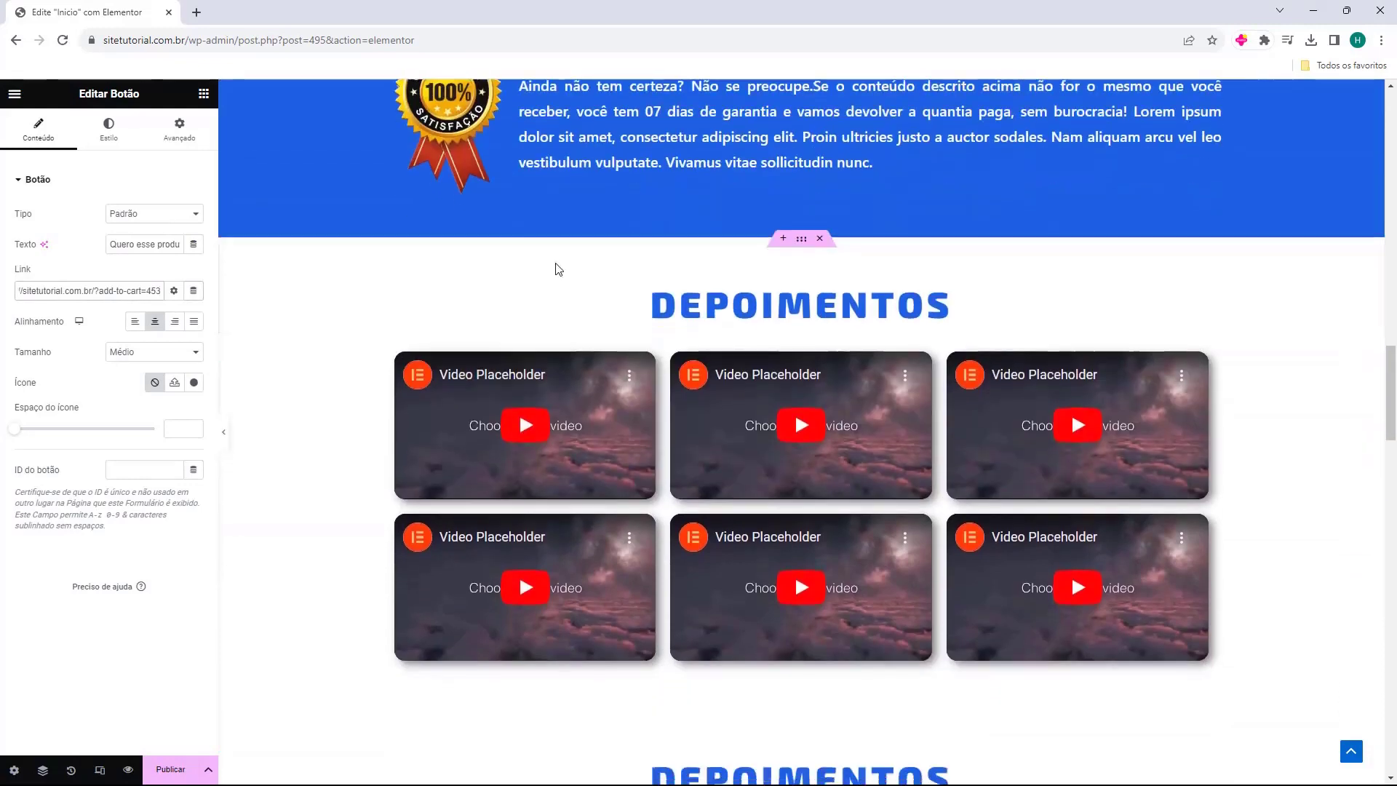
key(ctrl+z)
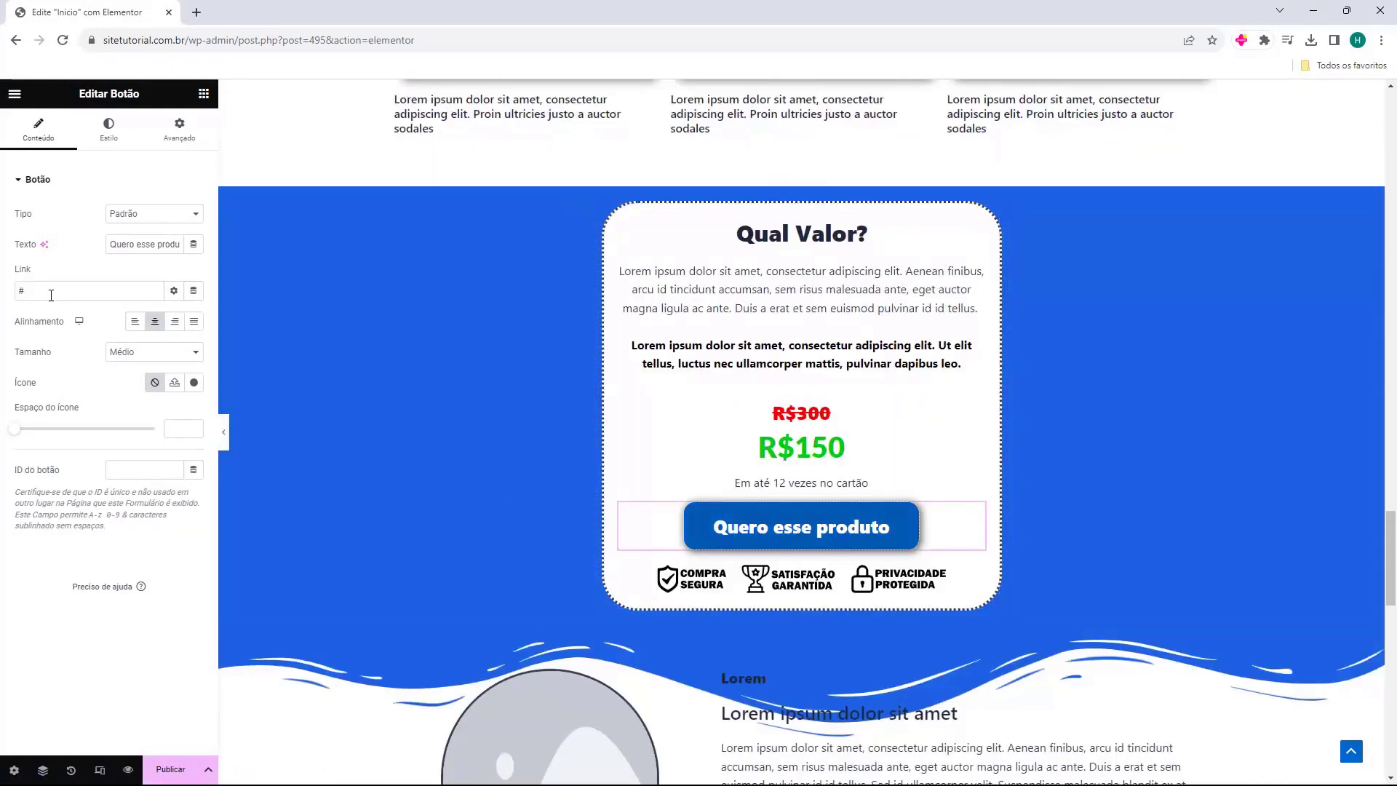
key(ctrl+v)
scroll(536, 378, down, 12)
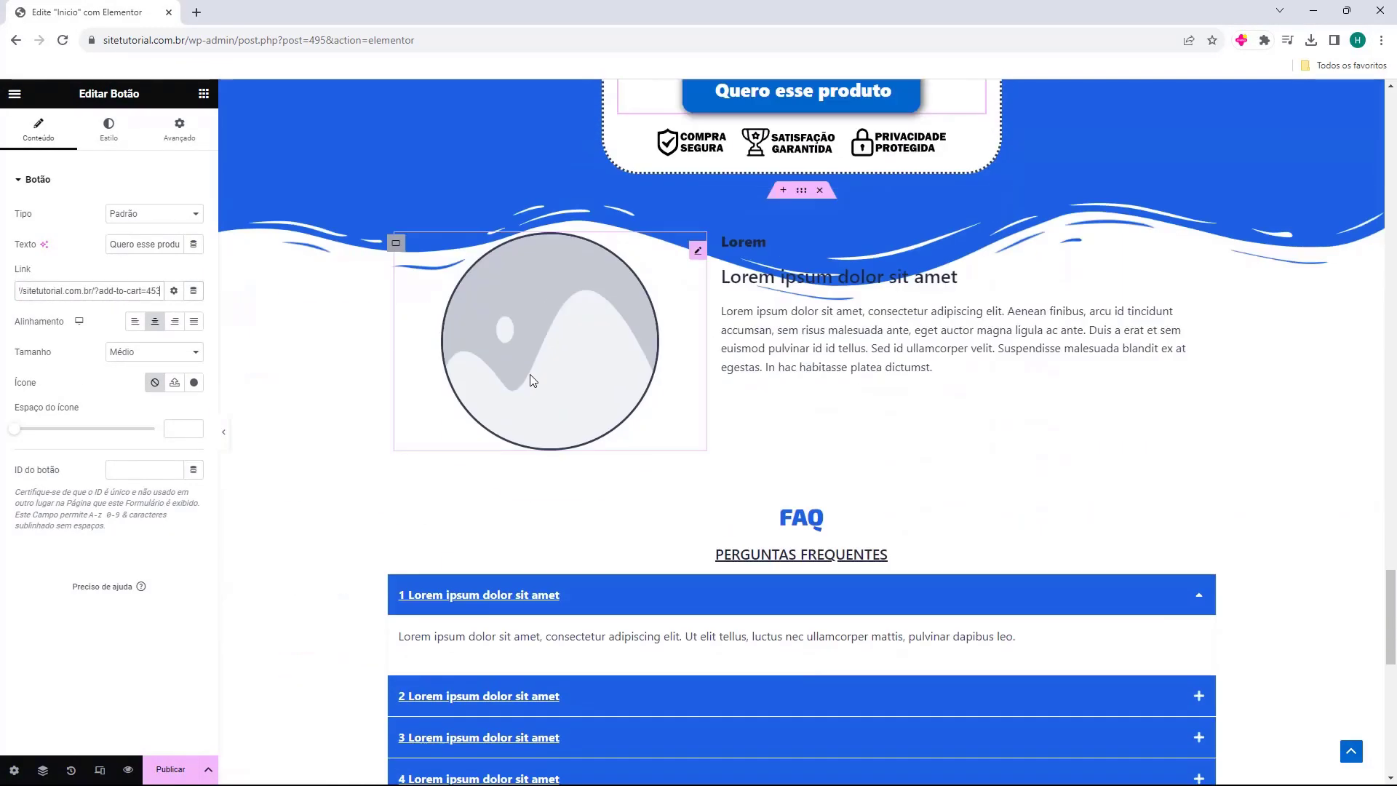
click(801, 491)
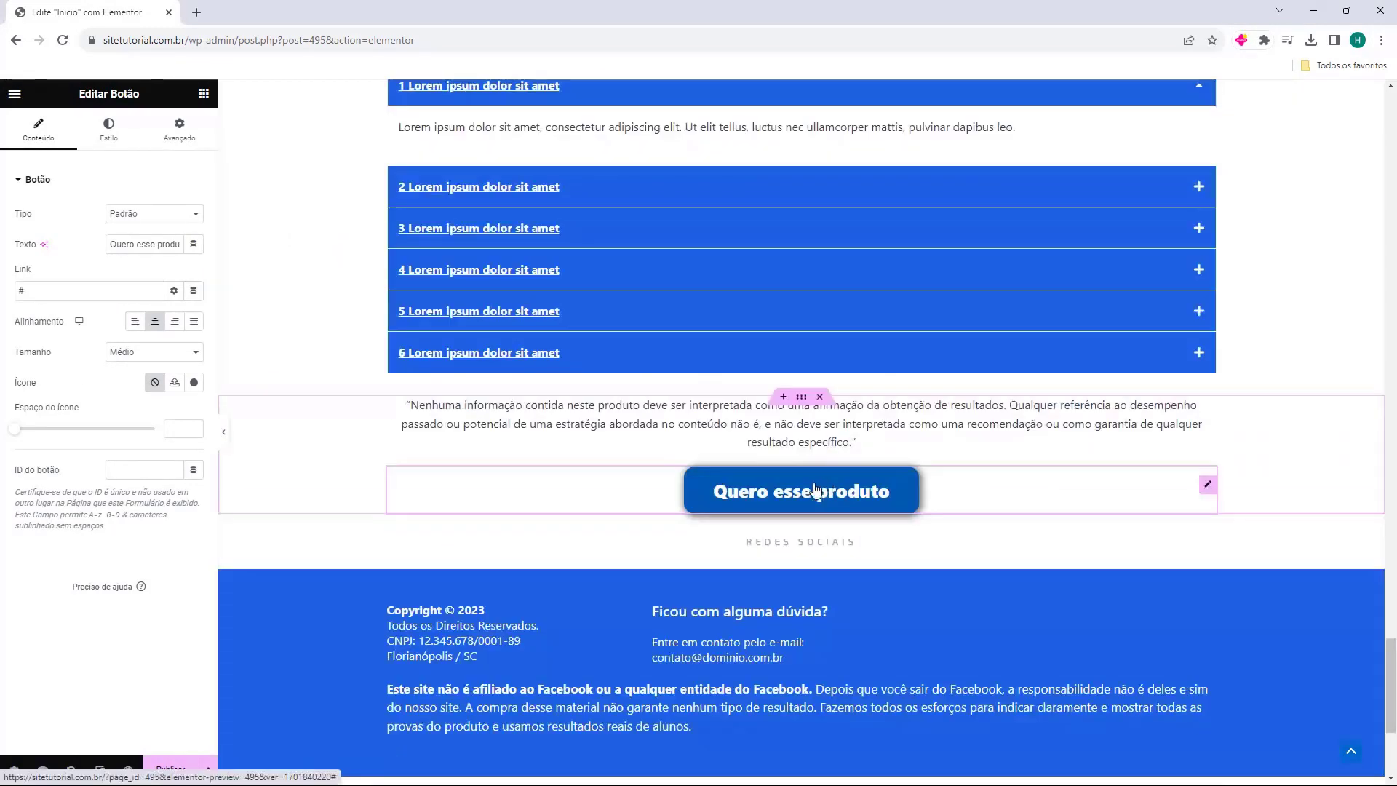
double_click(19, 291)
text(https://sitetutorial.com.br/?add-to-cart=453)
- Examine the footer's copyright, contact and disclaimer text blocks, and look back through the page up to the hero section
scroll(298, 356, down, 2)
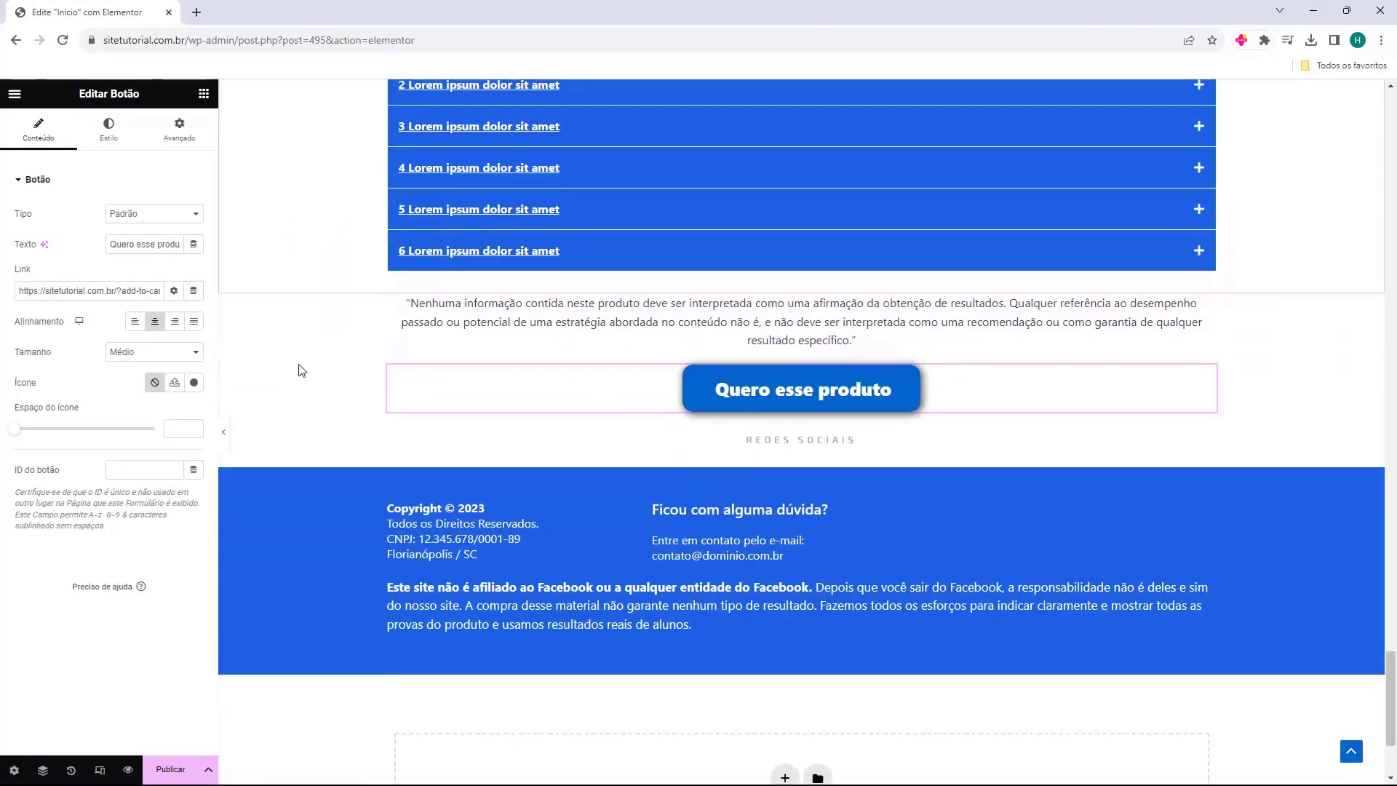
click(437, 496)
click(727, 502)
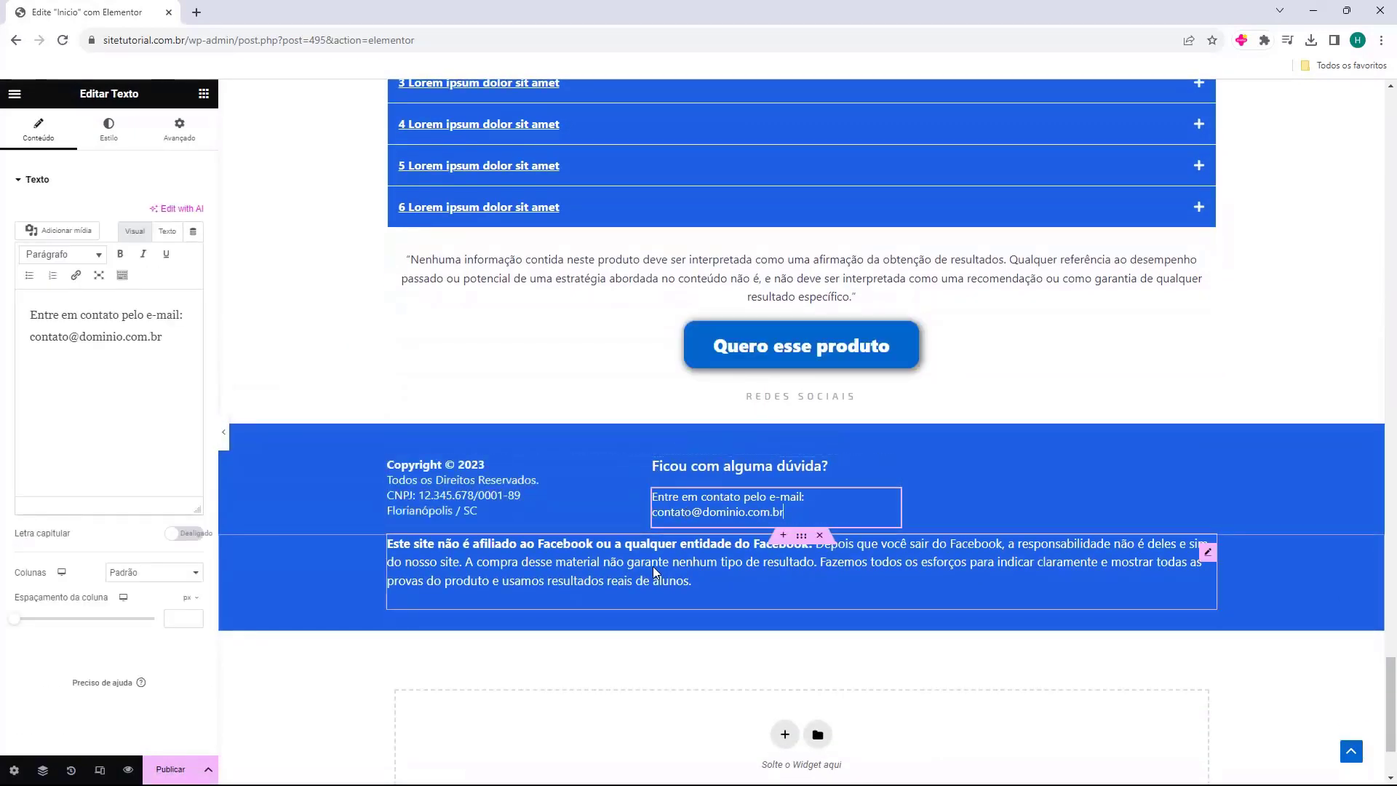
click(653, 570)
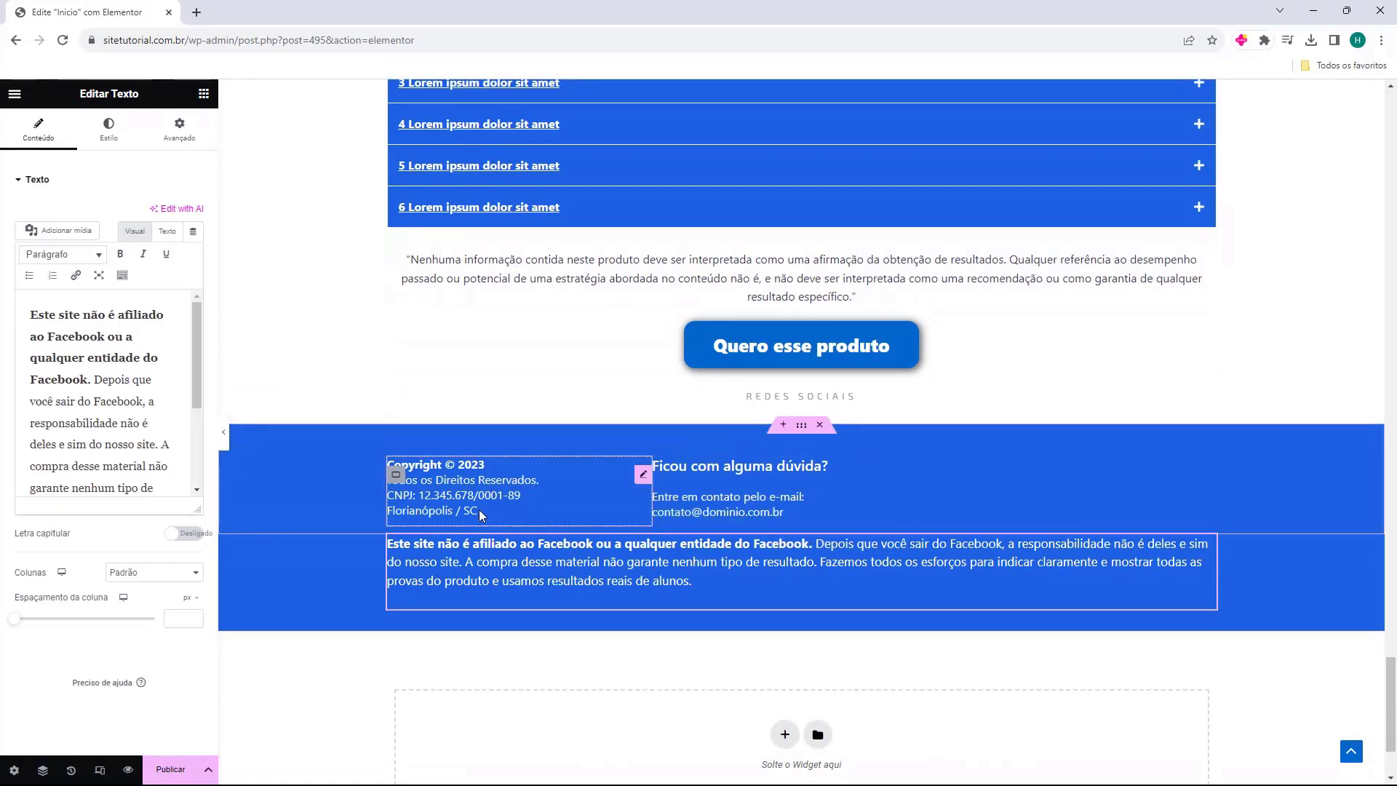
click(637, 476)
click(731, 522)
click(728, 397)
scroll(655, 451, up, 2)
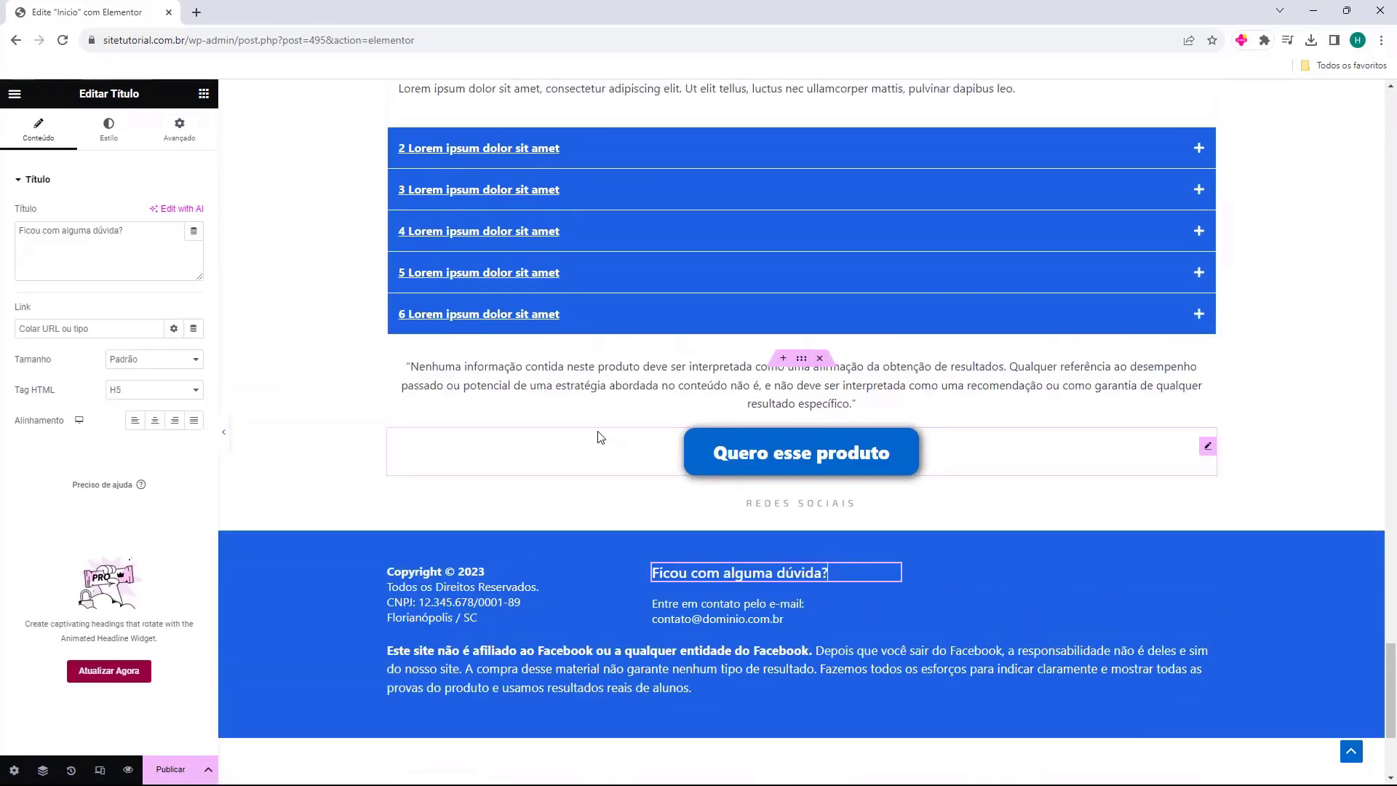
click(587, 431)
scroll(586, 432, up, 2)
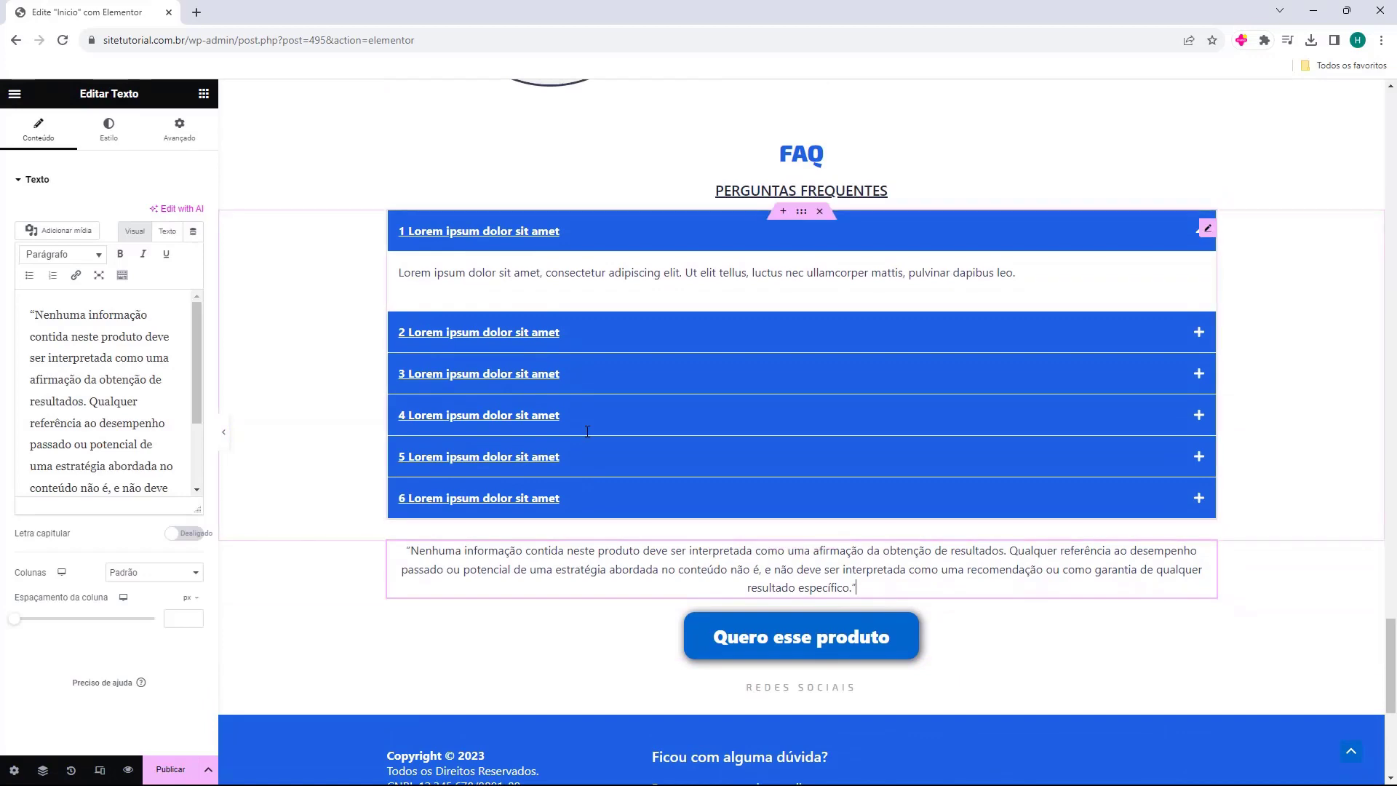
scroll(571, 435, up, 4)
scroll(541, 425, up, 10)
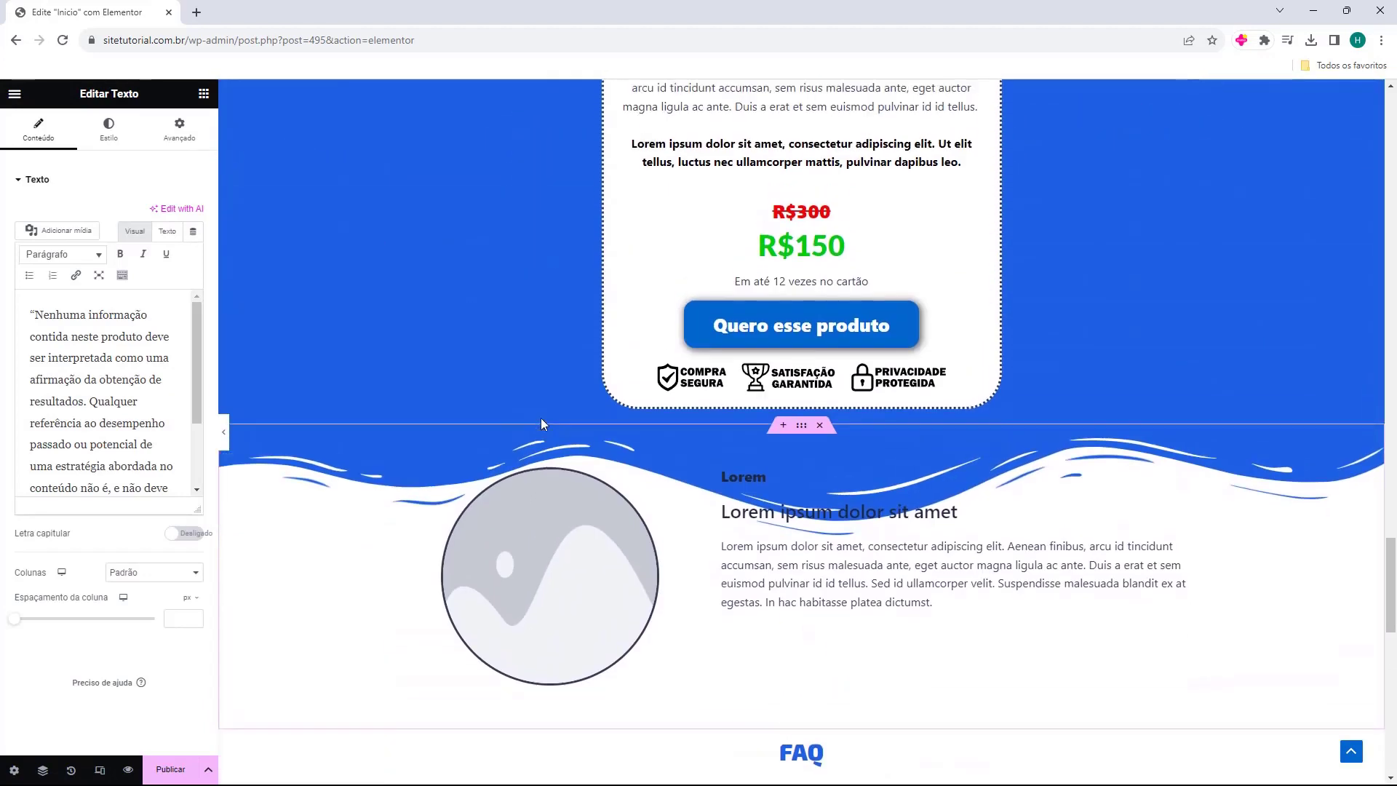
scroll(542, 428, up, 13)
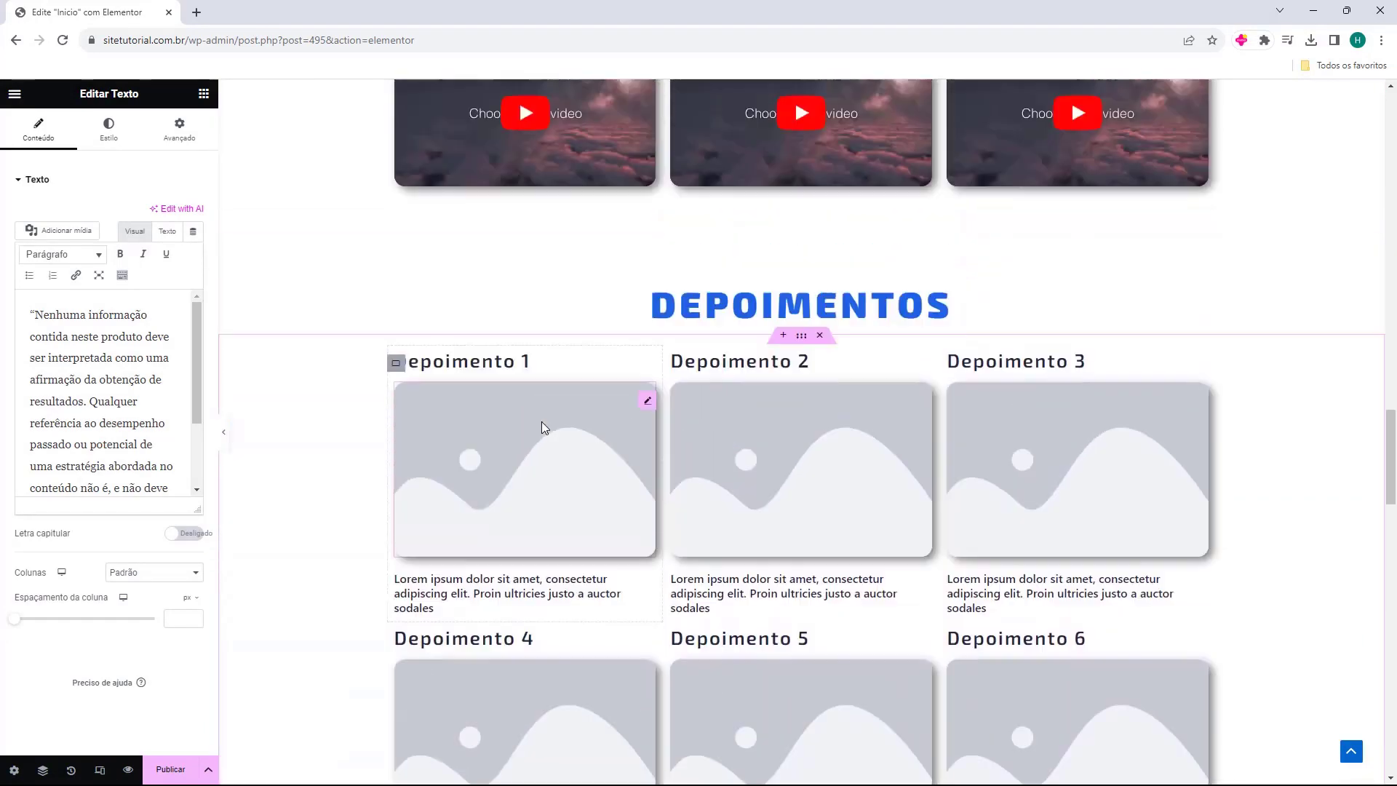
scroll(549, 433, up, 7)
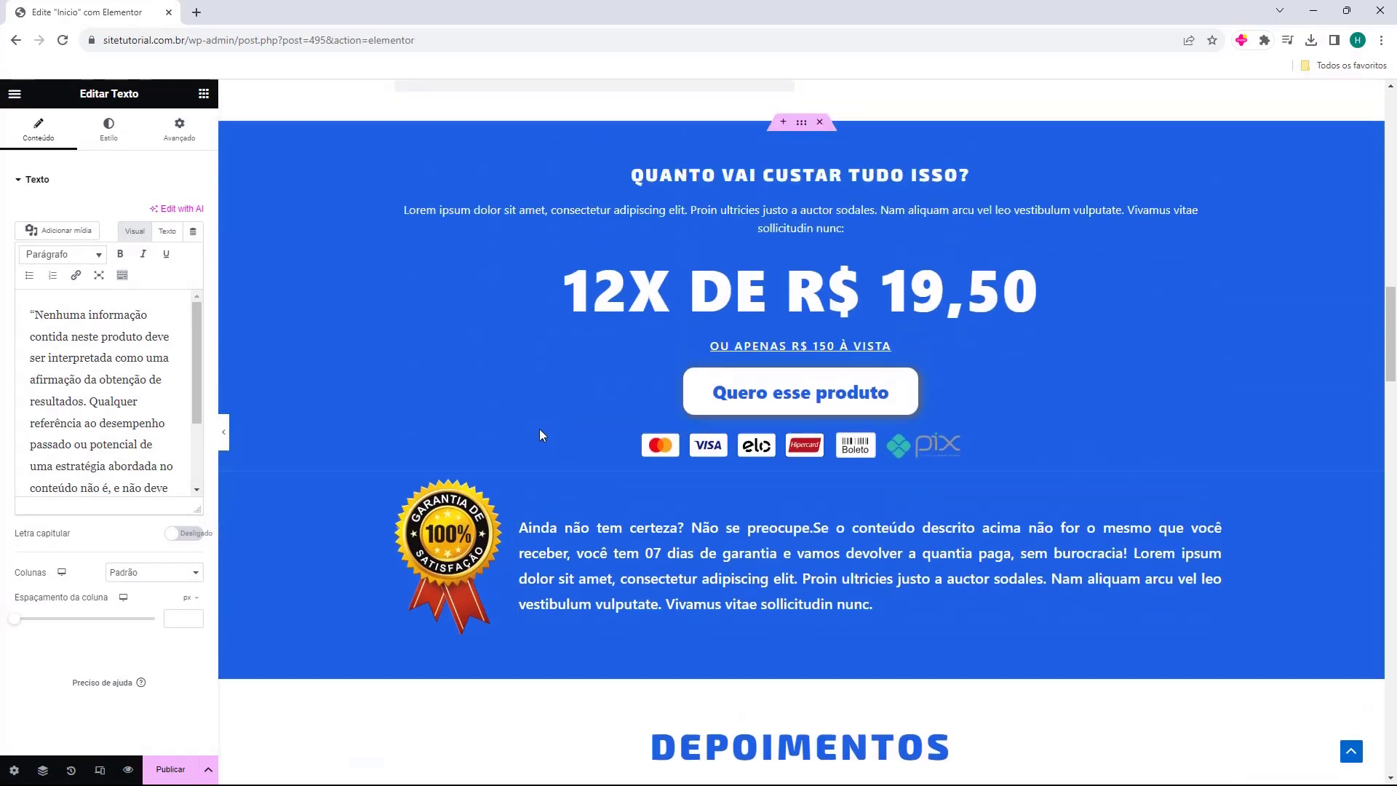
scroll(389, 534, up, 20)
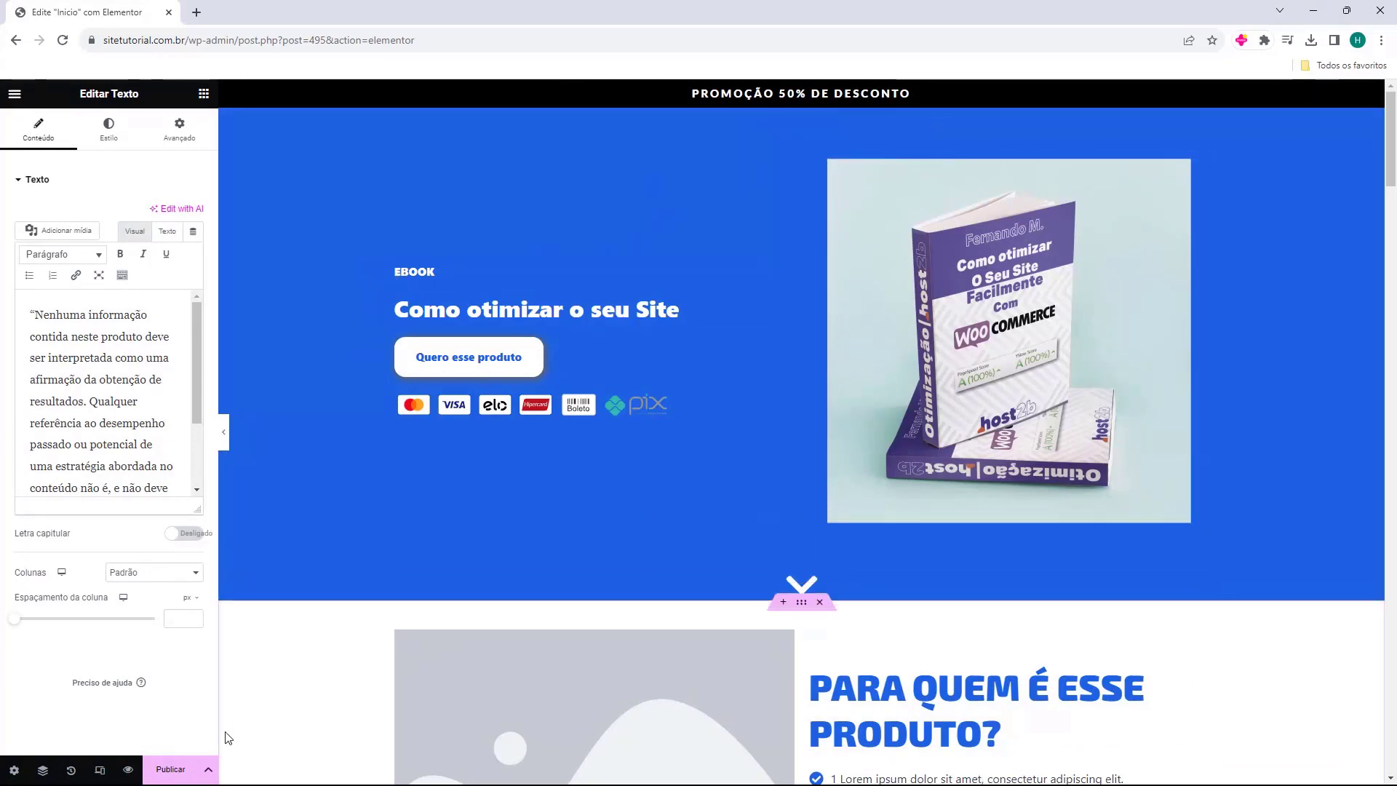
- Publish the "Inicio" landing page and look through its live version
click(168, 773)
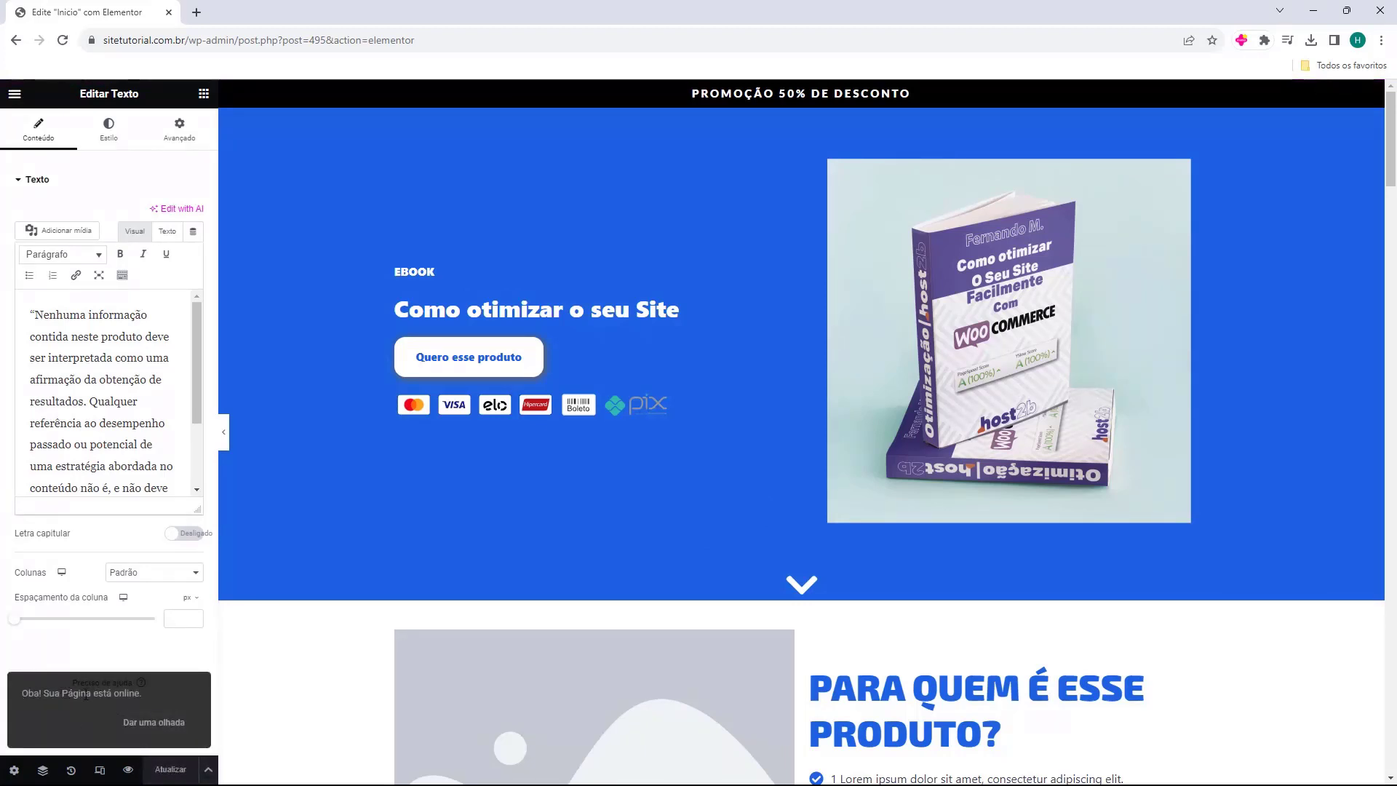
click(150, 723)
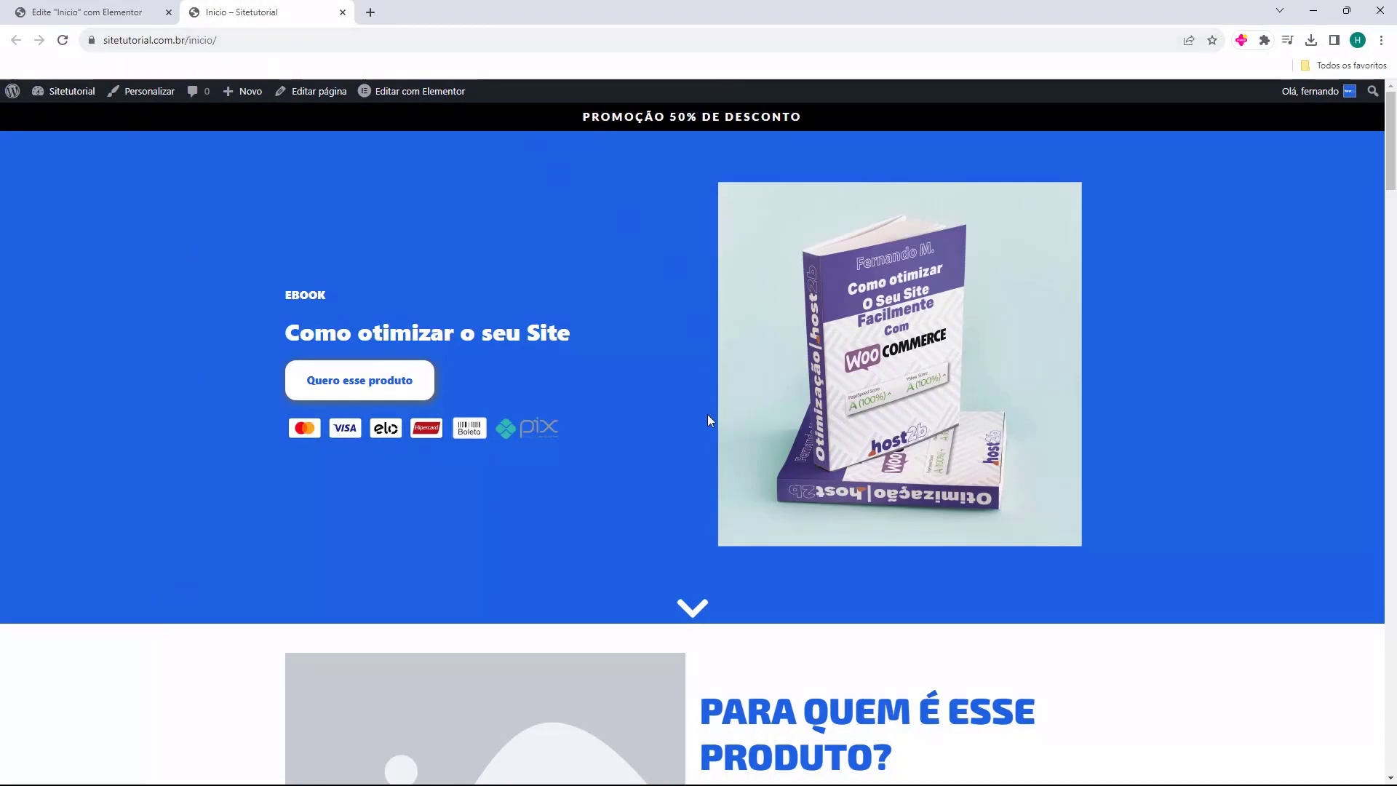
scroll(705, 411, down, 20)
scroll(631, 337, down, 5)
scroll(643, 372, up, 15)
scroll(643, 373, up, 10)
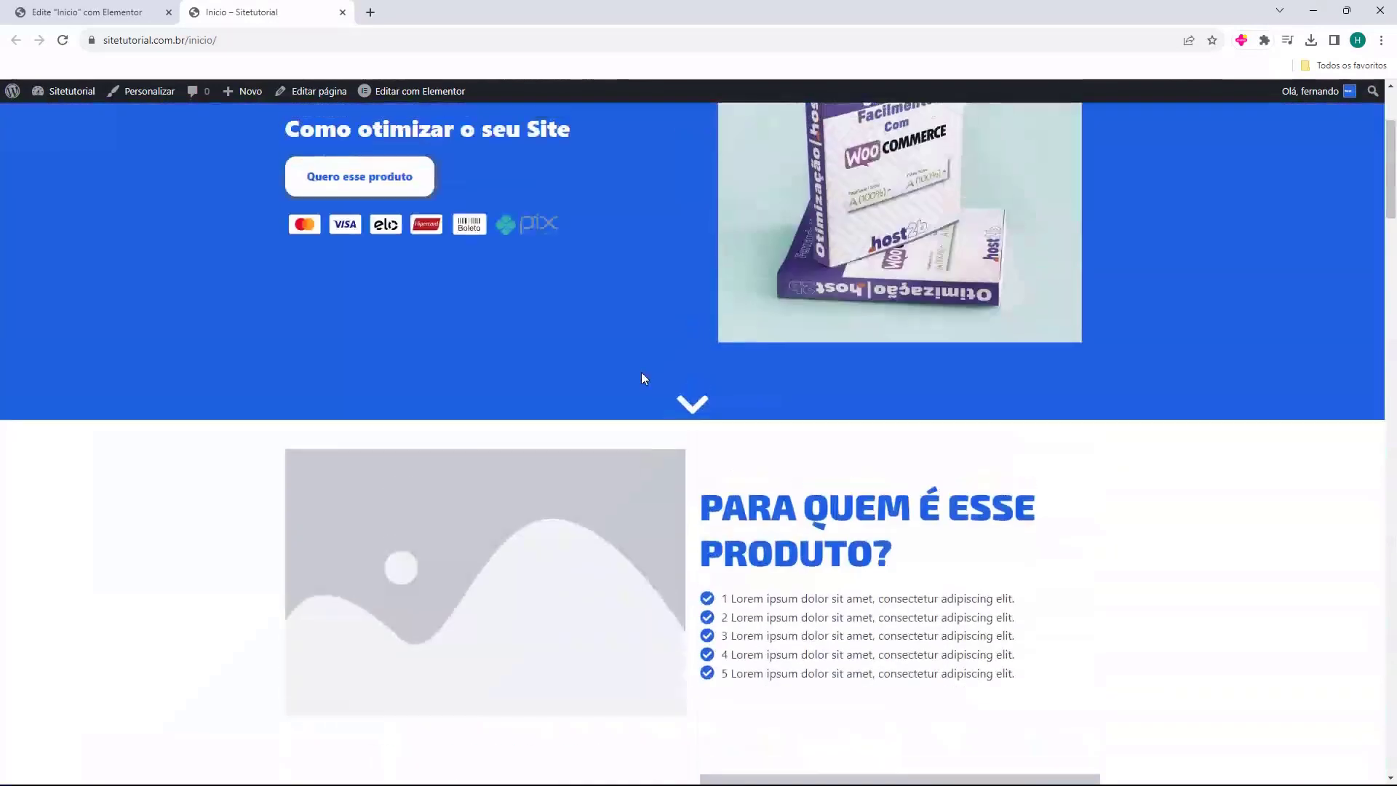
click(193, 40)
click(263, 43)
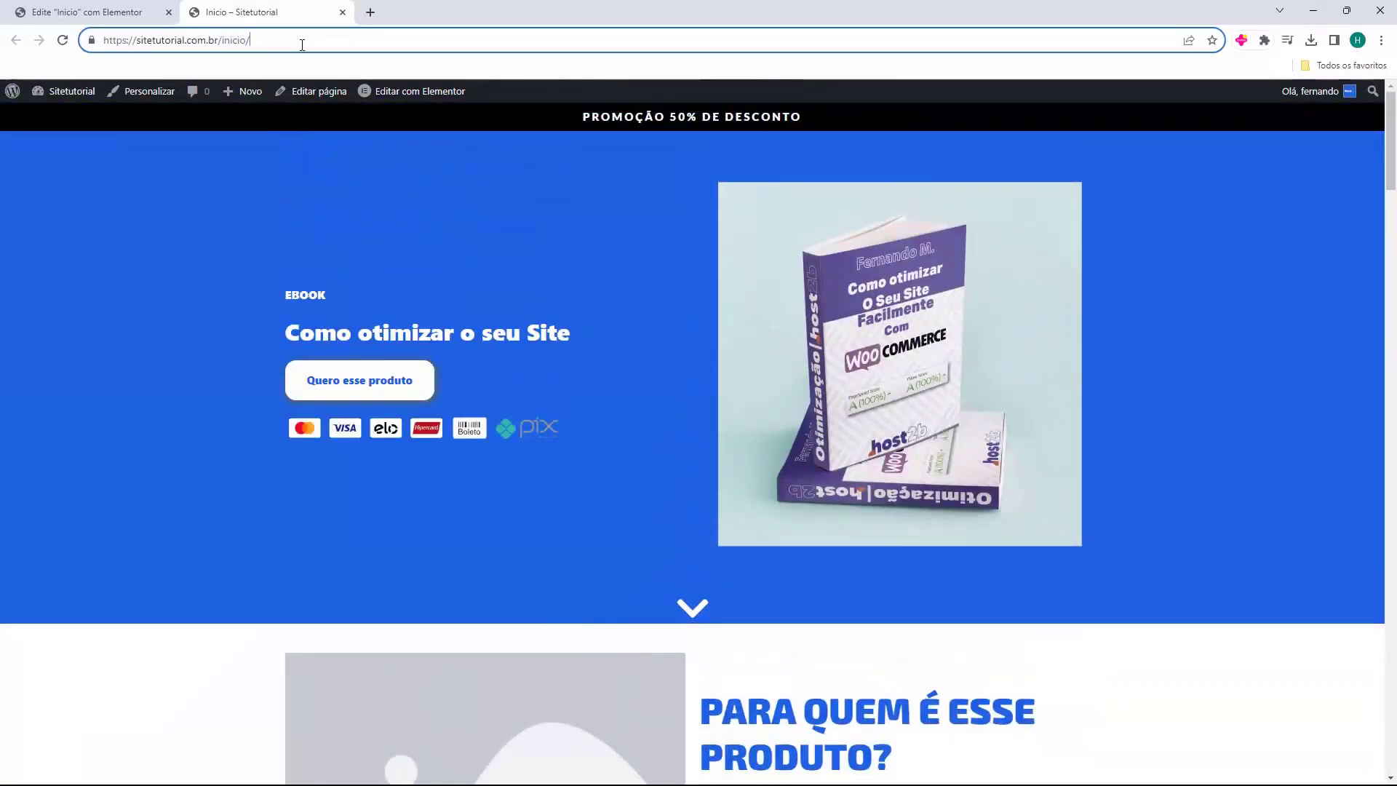
drag(249, 40, 234, 49)
key(BackSpace)
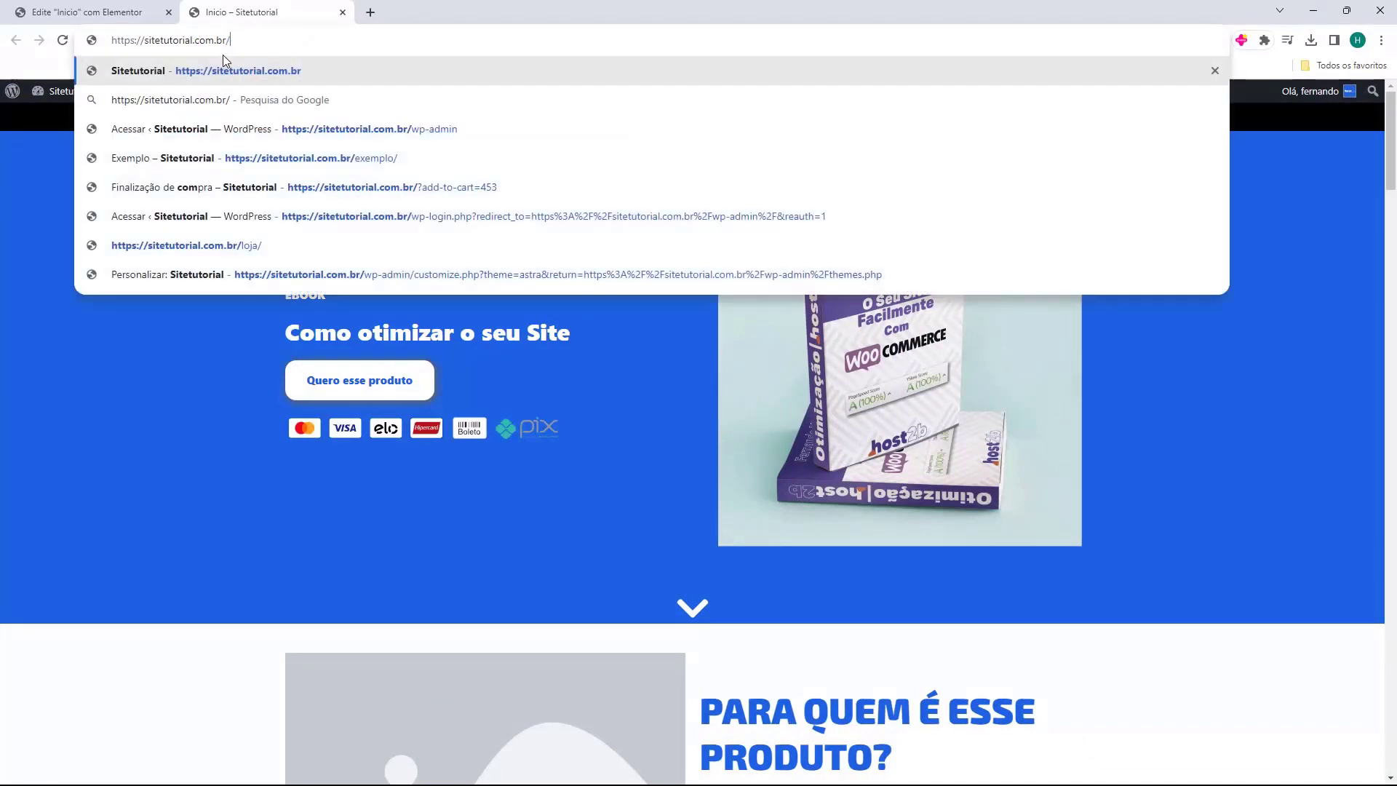
key(Return)
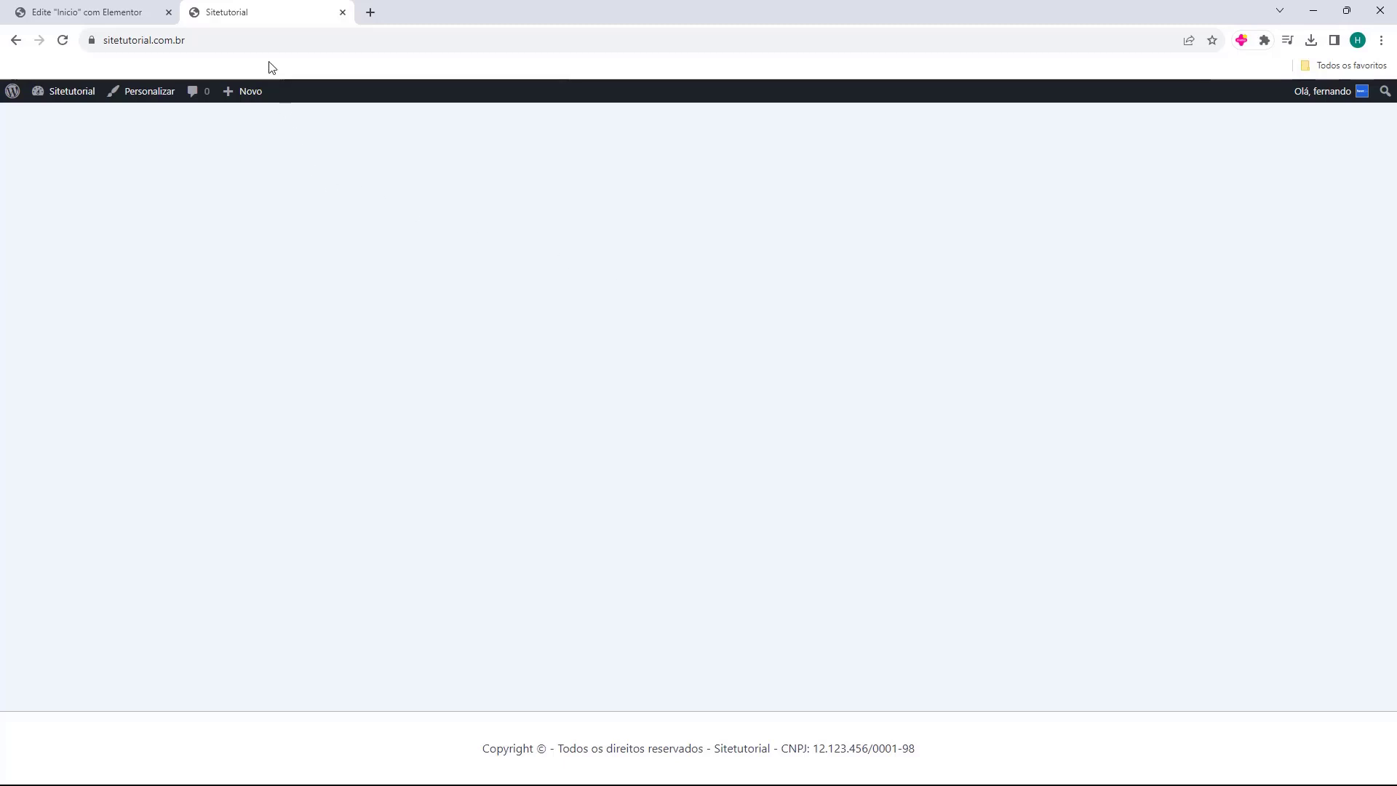
key(ctrl+w)
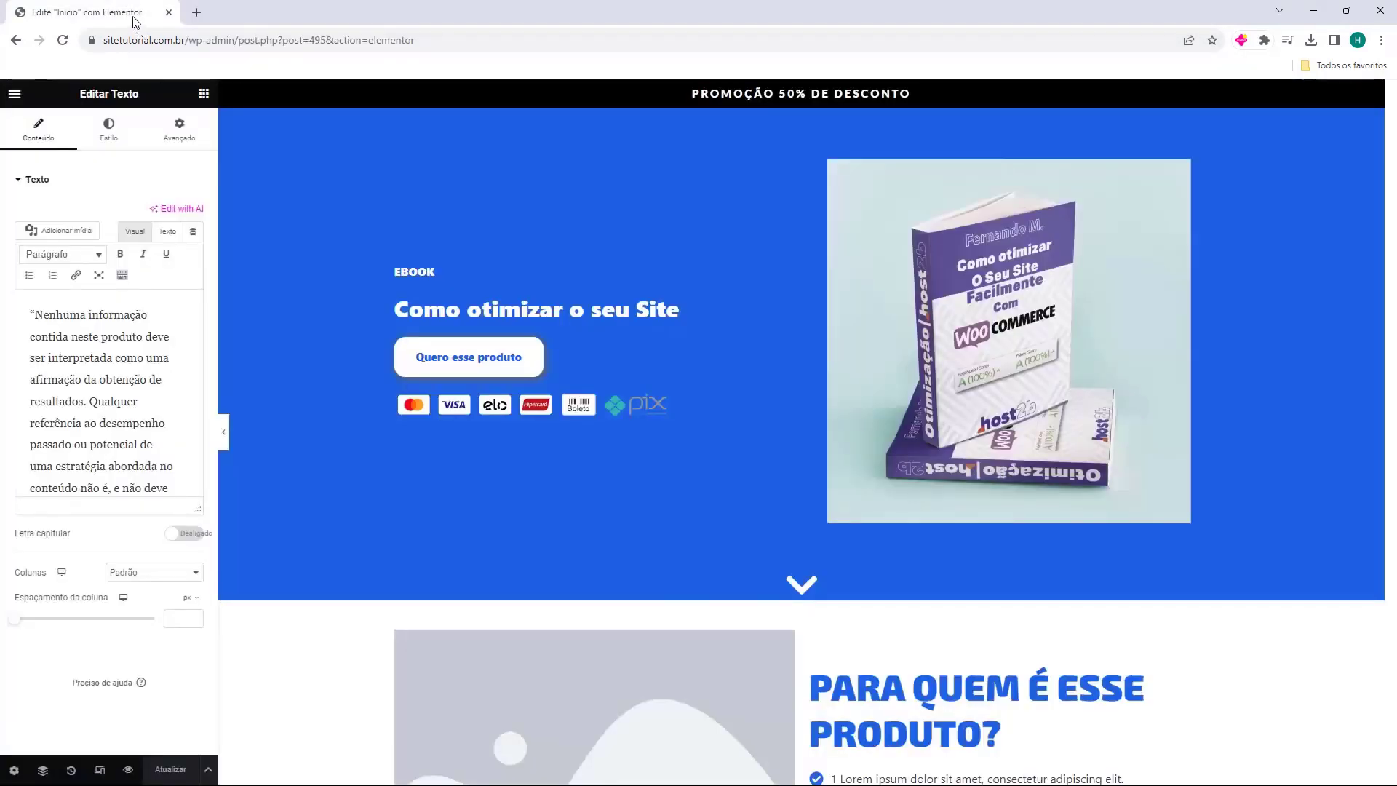
- Exit the Elementor editor to the WordPress dashboard and open the reading settings (Leitura)
click(14, 96)
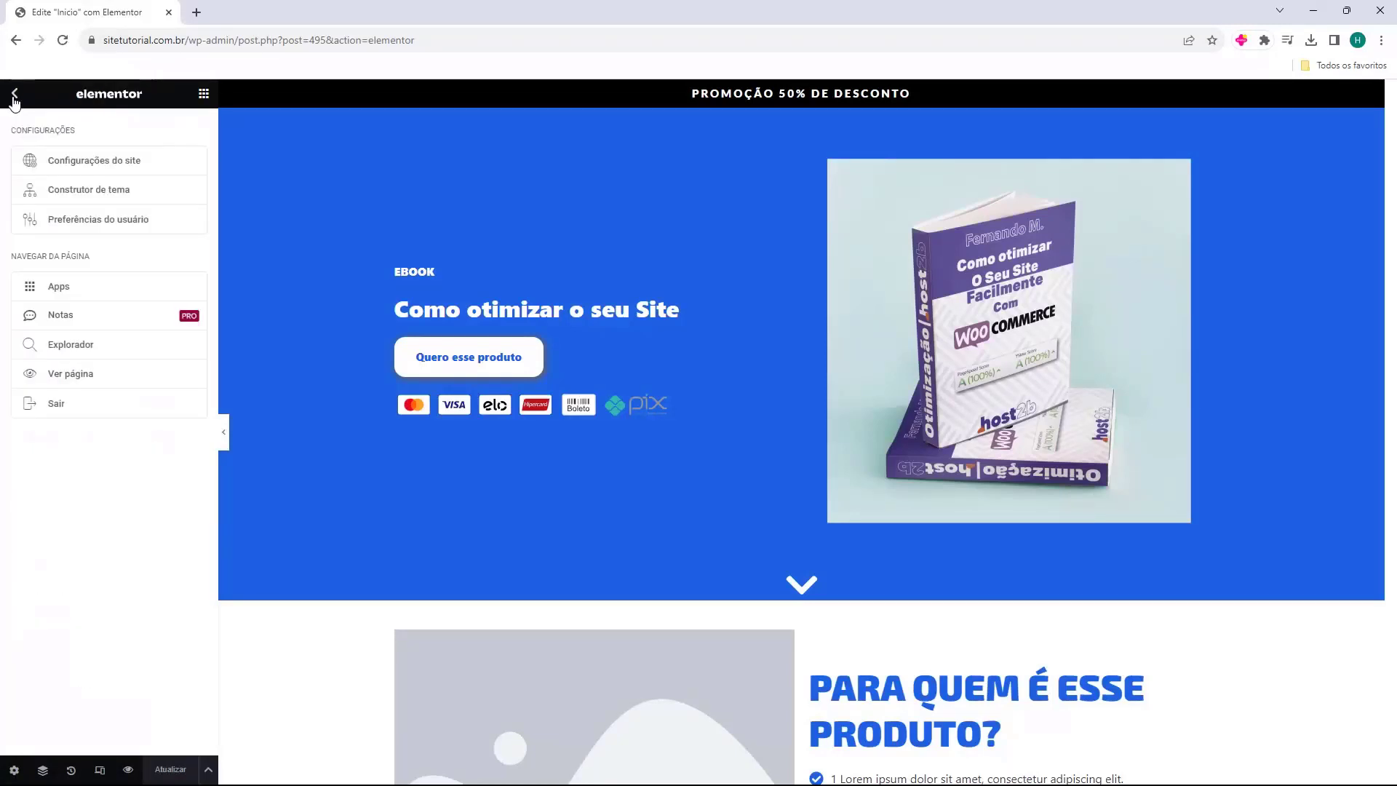
click(59, 412)
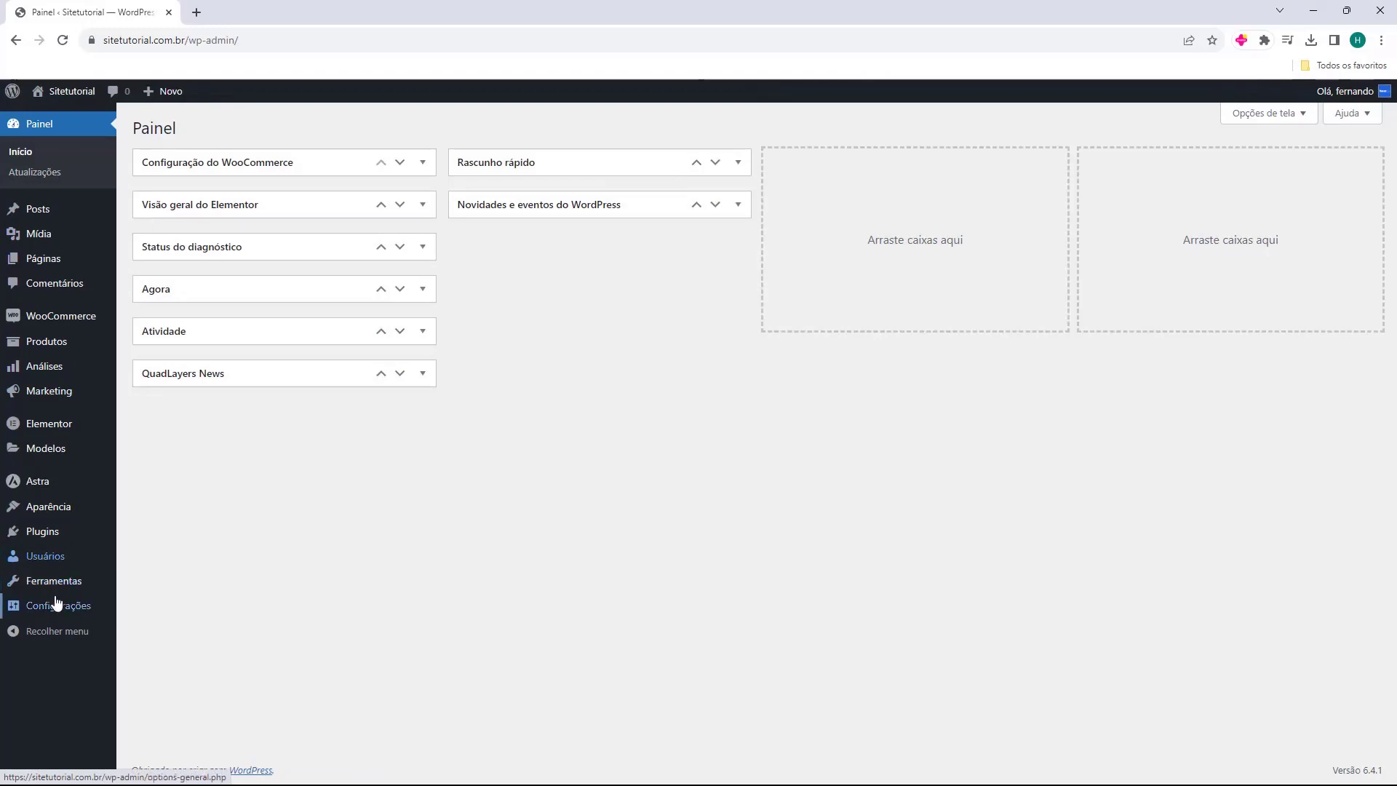
mouse_move(32, 609)
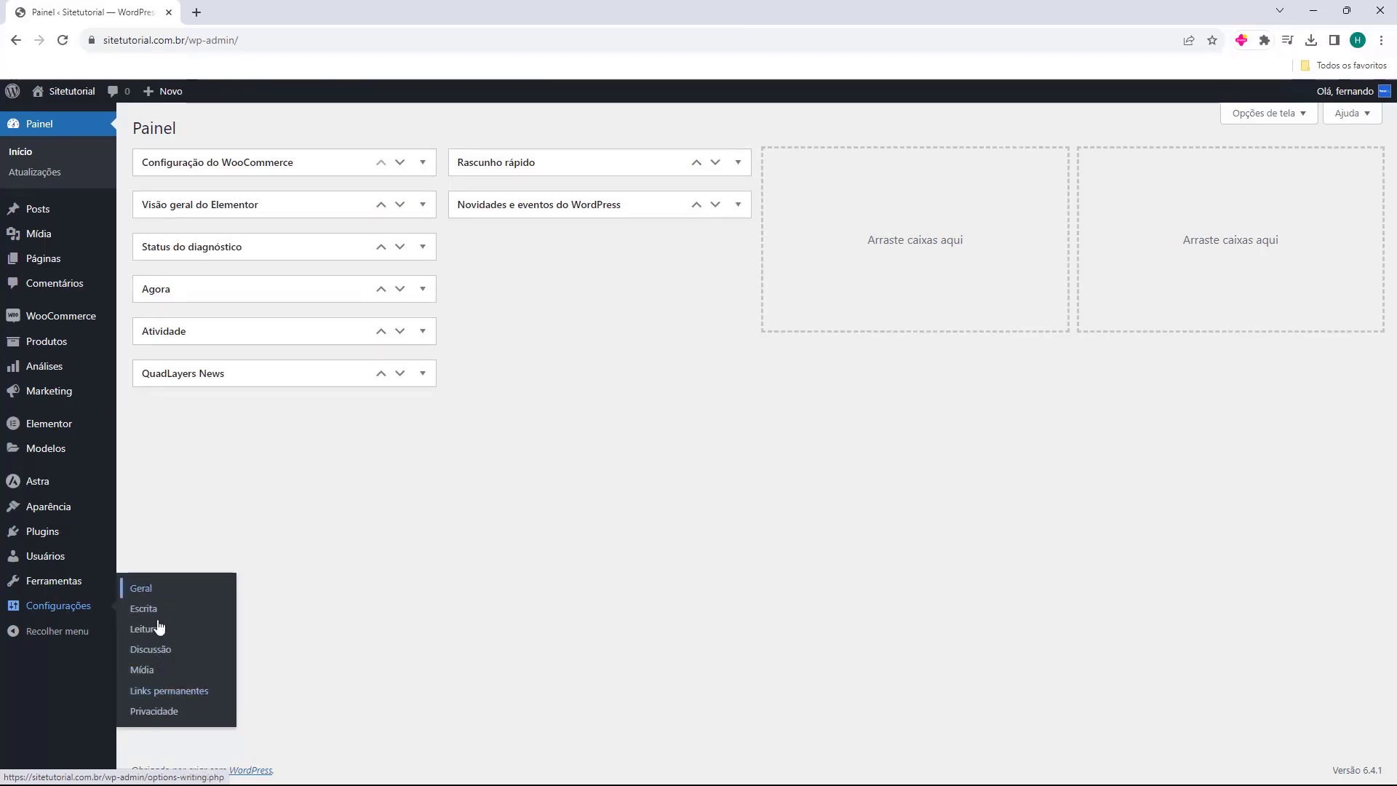
click(139, 638)
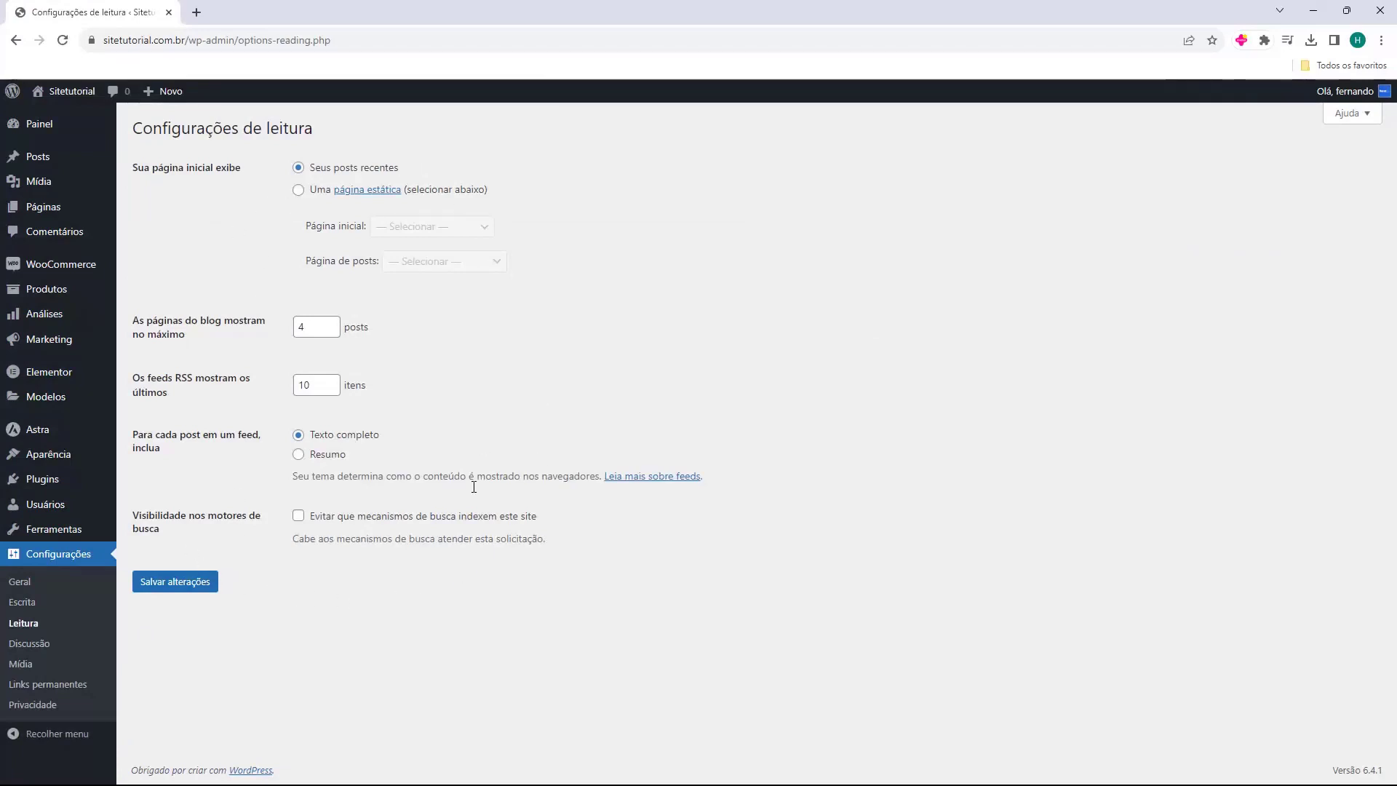
- Set the site's homepage to a static page with "Inicio" as the Página inicial, and save the changes
drag(171, 131, 281, 129)
click(259, 166)
drag(133, 172, 207, 172)
click(213, 180)
click(299, 191)
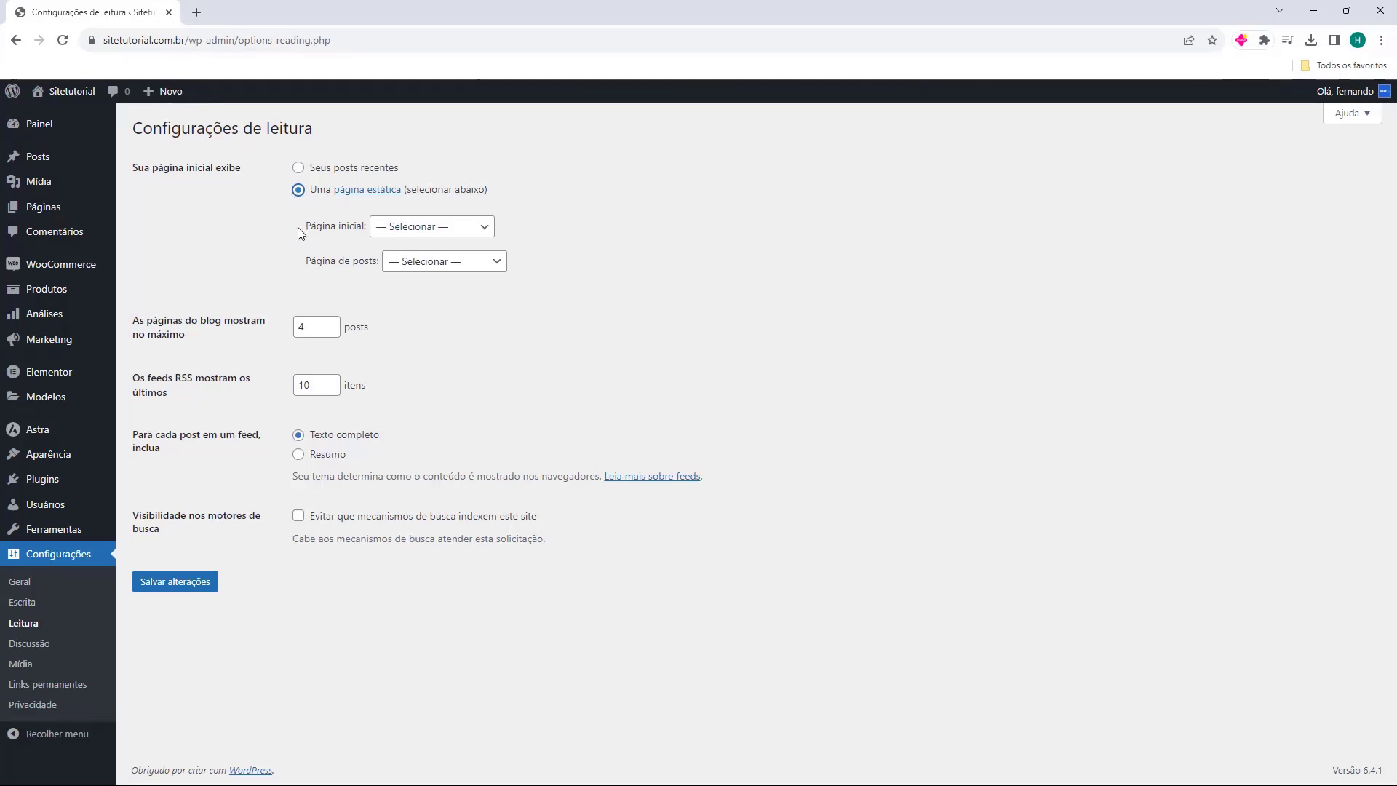
click(410, 229)
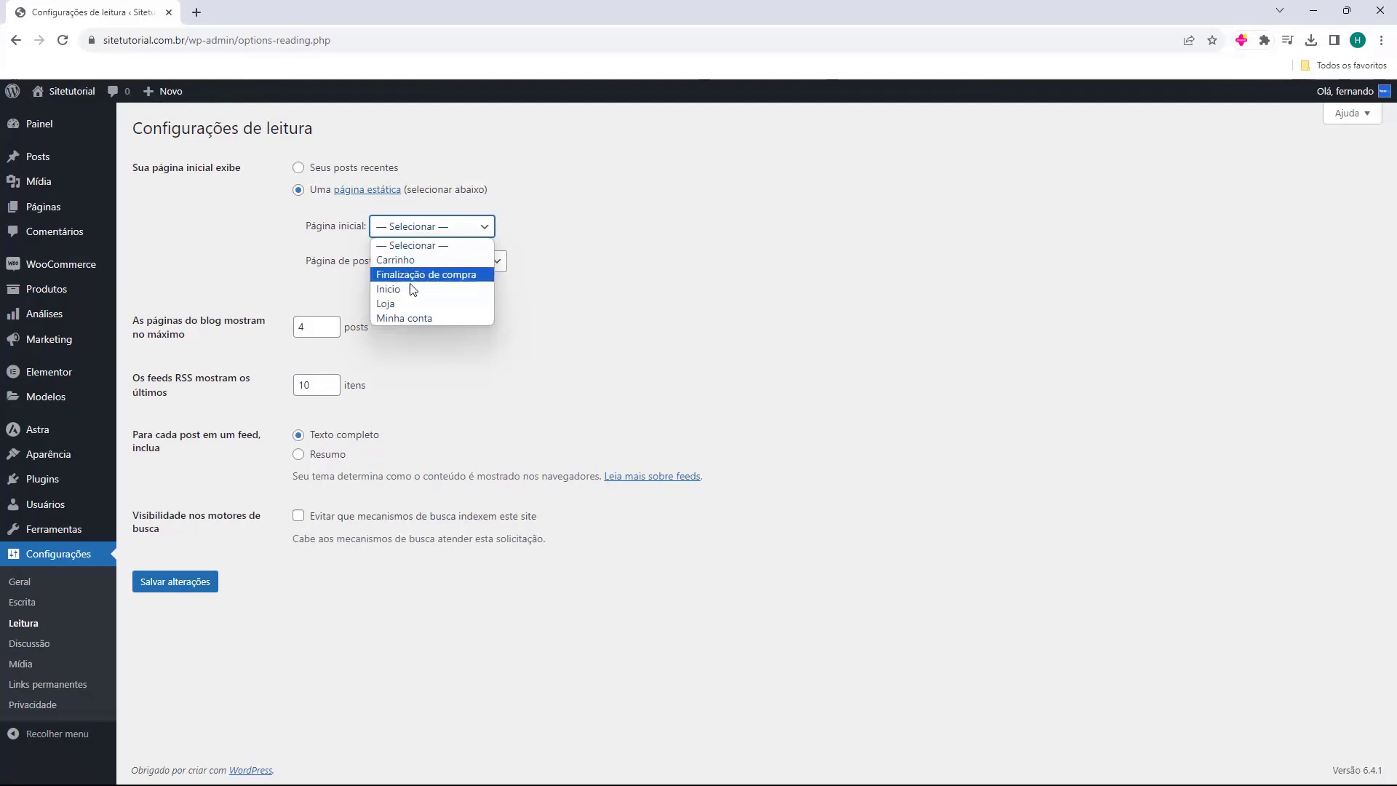
click(388, 289)
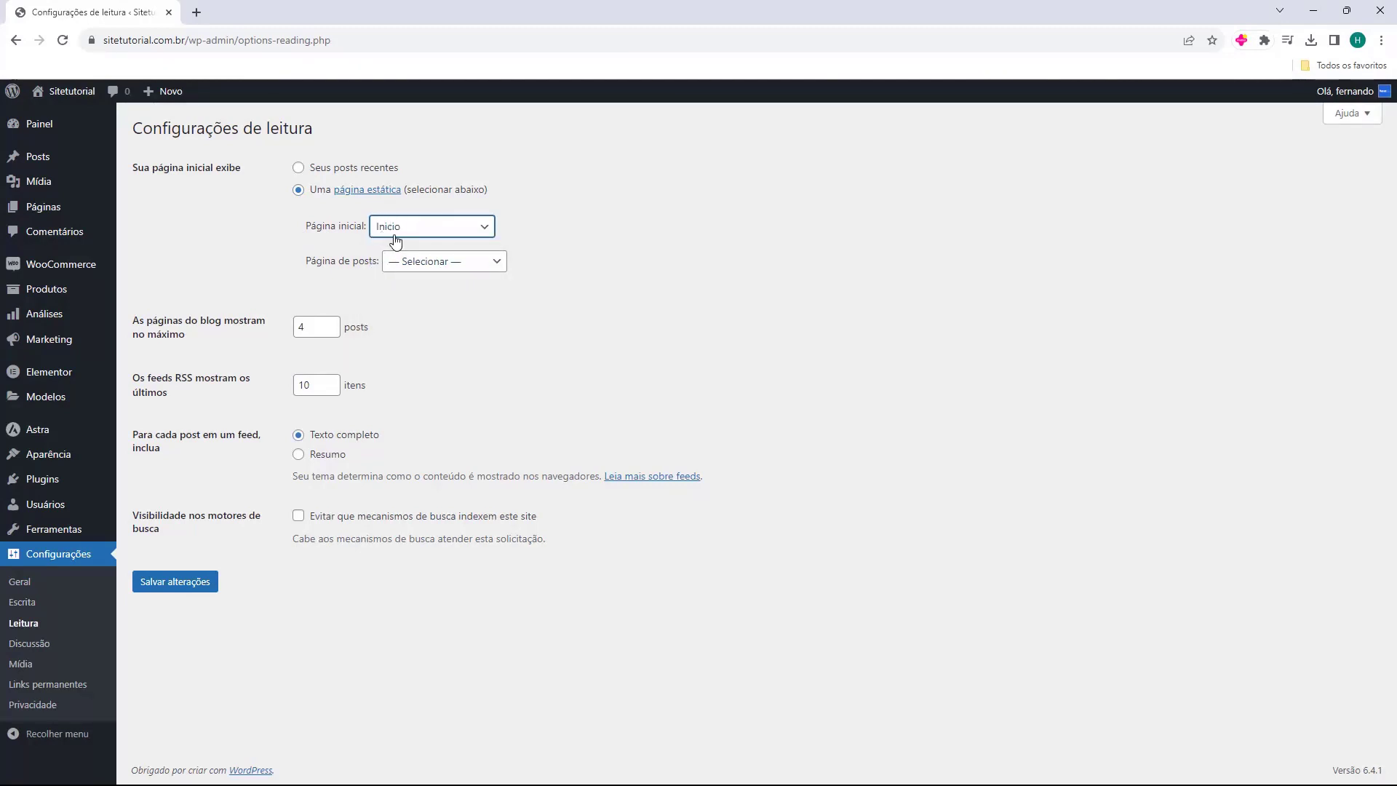
click(310, 232)
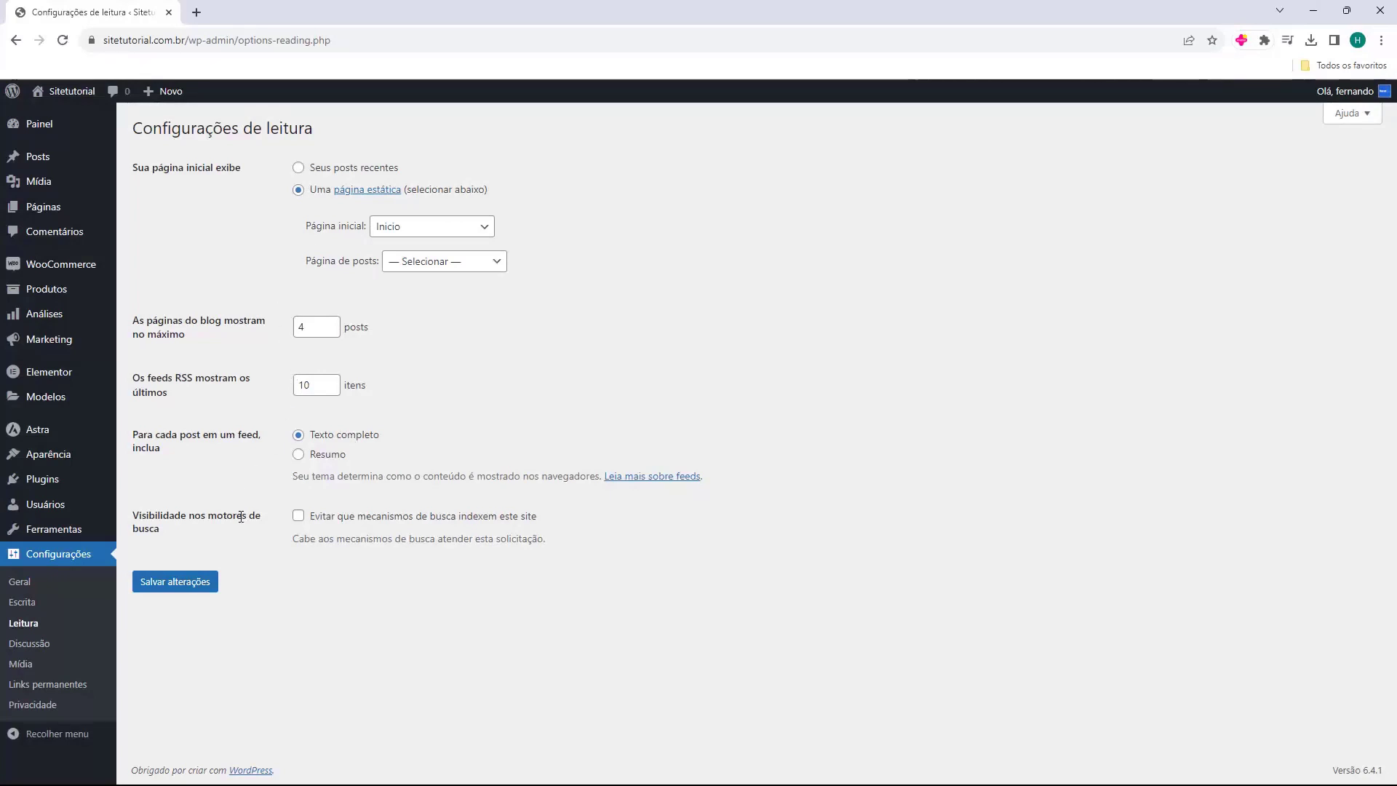
click(178, 592)
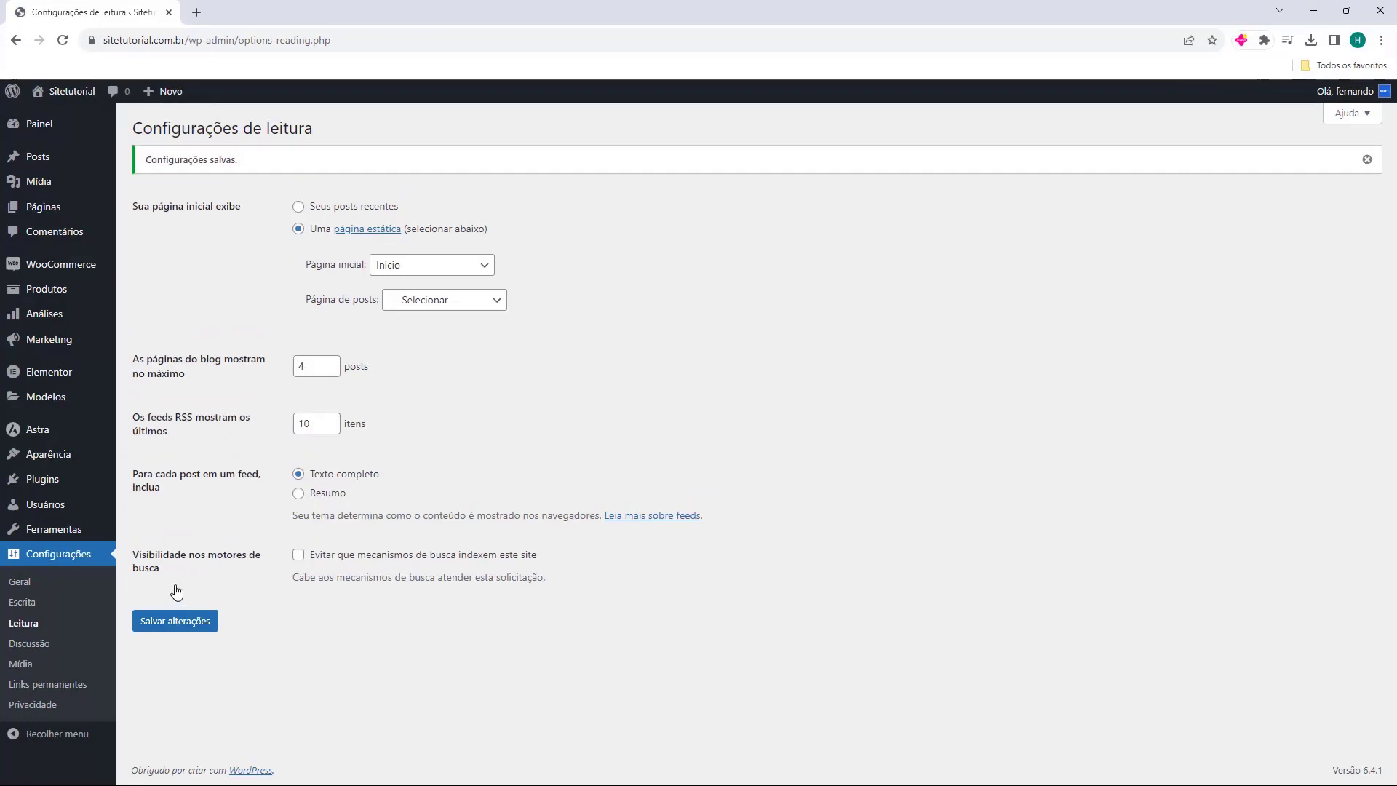
- Open the site's home page in a new browser tab and examine its address and landing page content
mouse_move(72, 91)
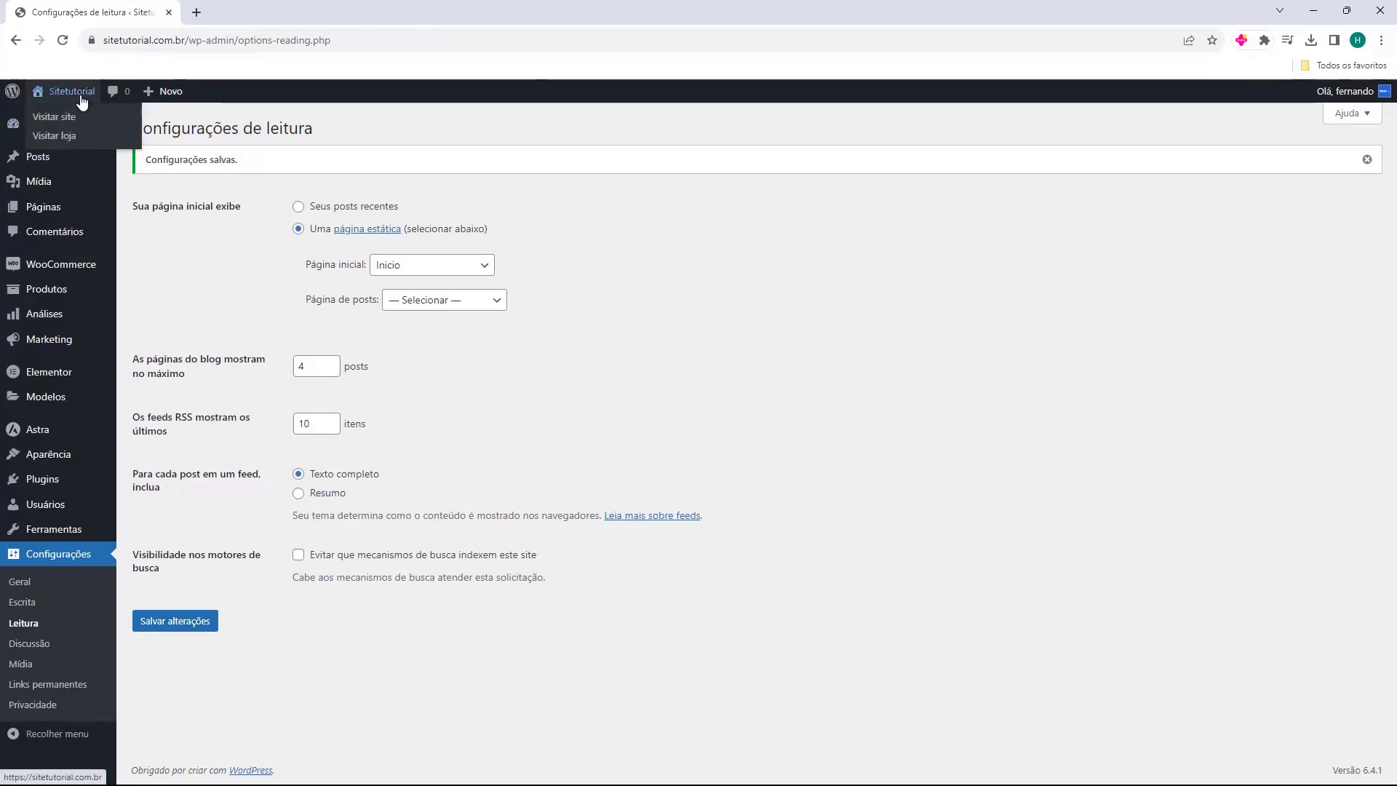
click(227, 12)
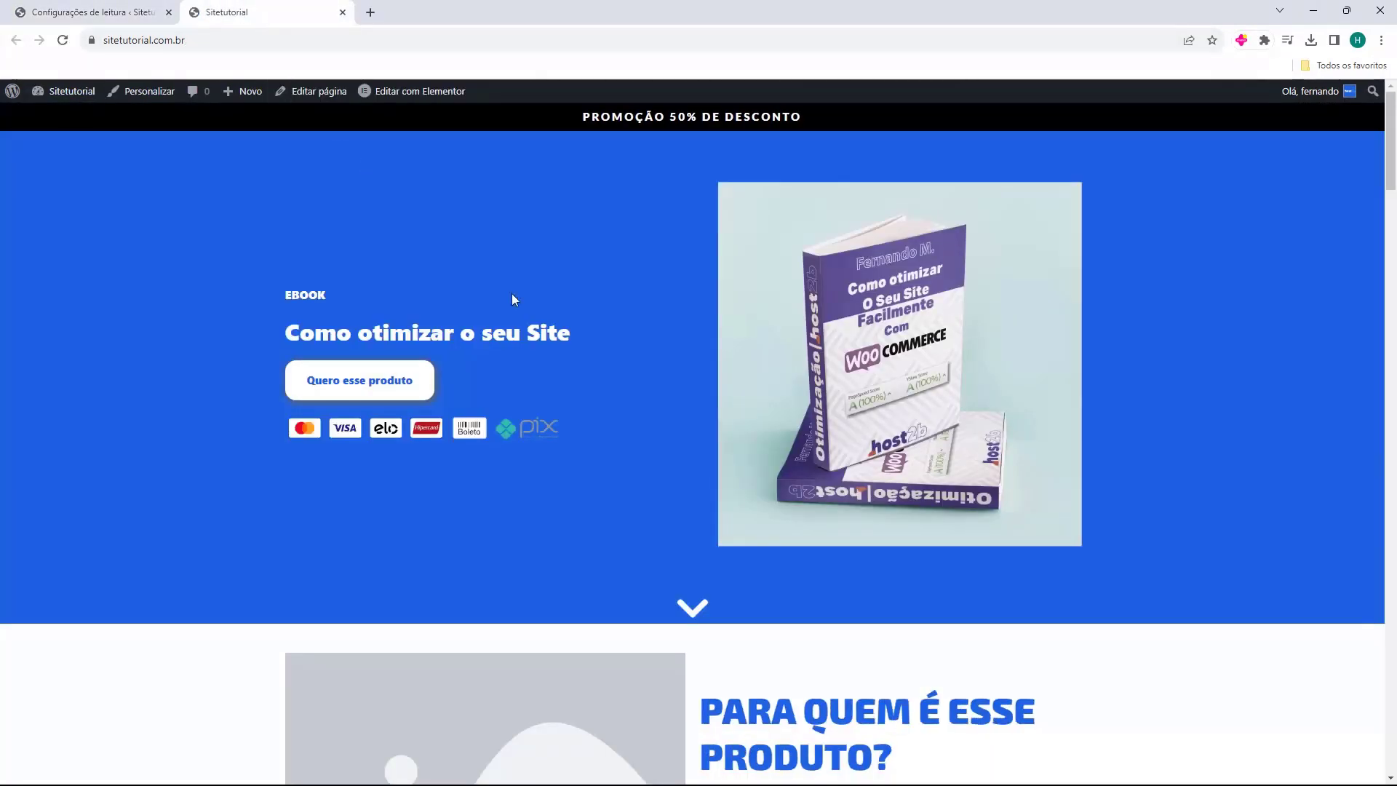
click(146, 40)
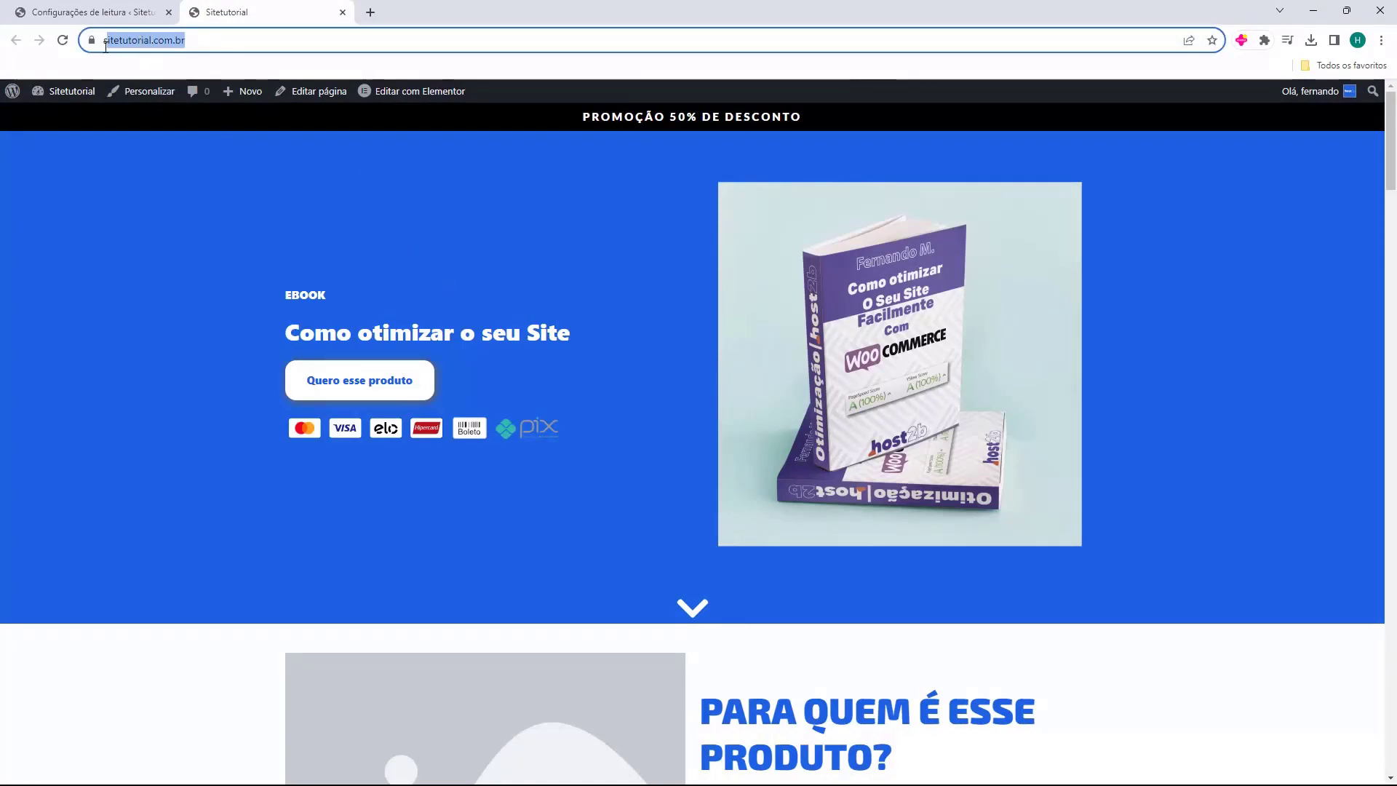
click(499, 262)
scroll(694, 466, down, 20)
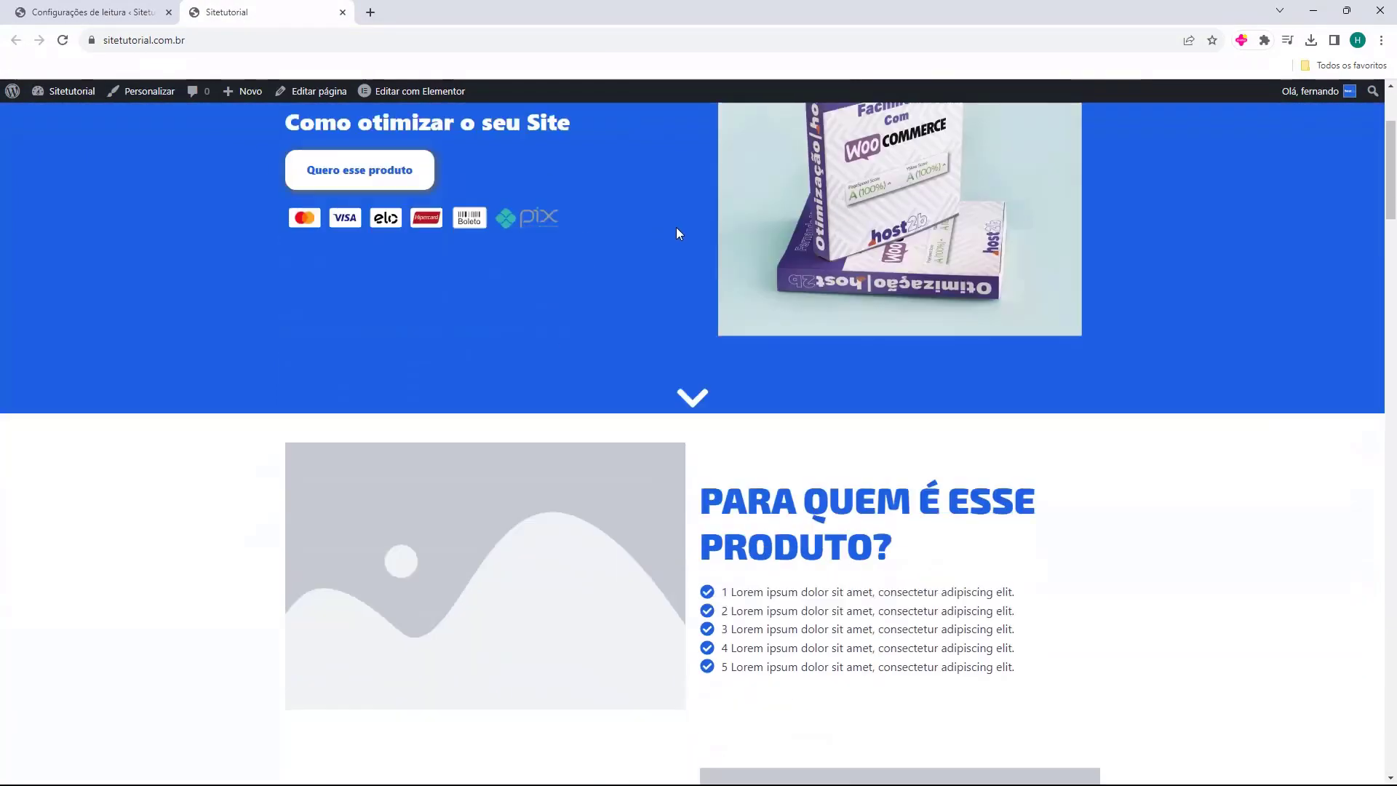
scroll(626, 575, down, 5)
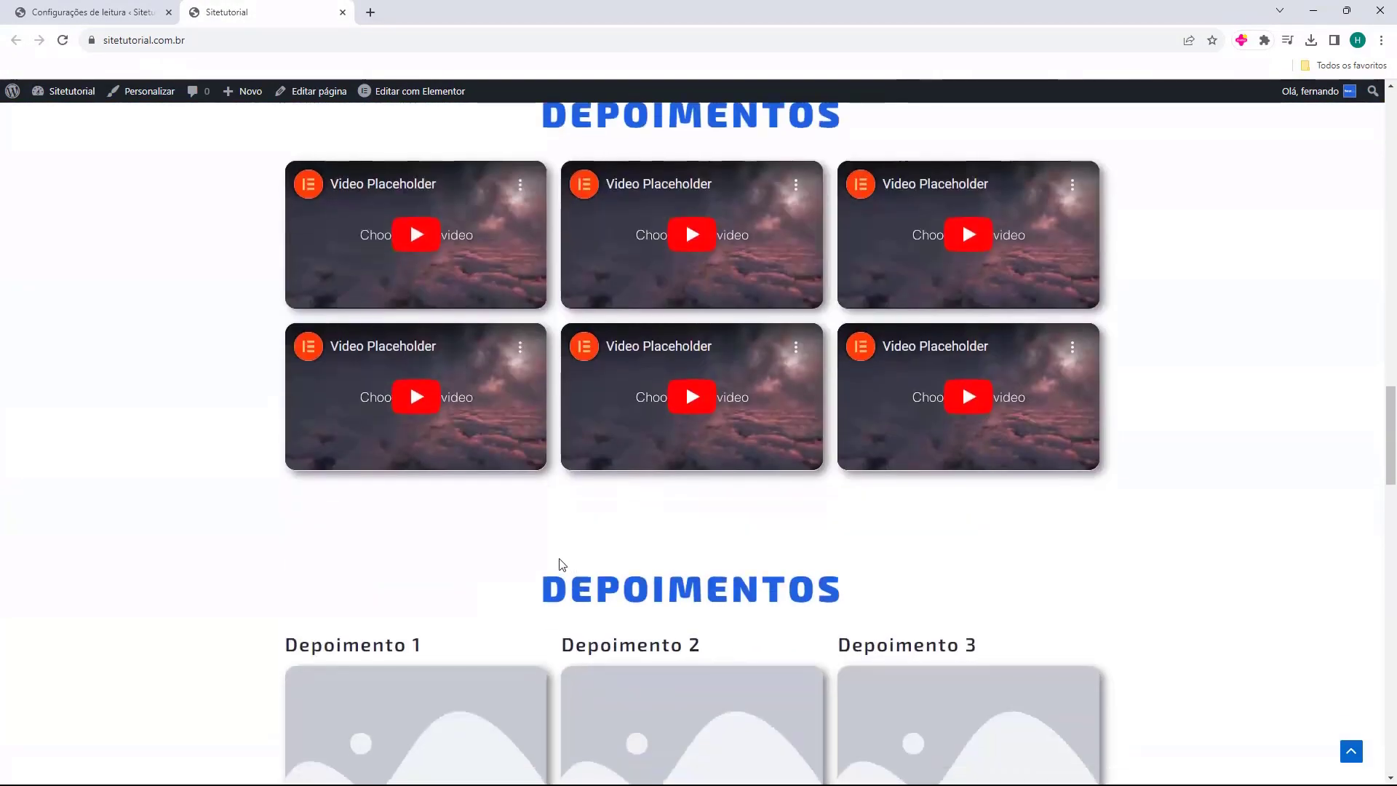
scroll(531, 557, up, 15)
scroll(523, 560, up, 8)
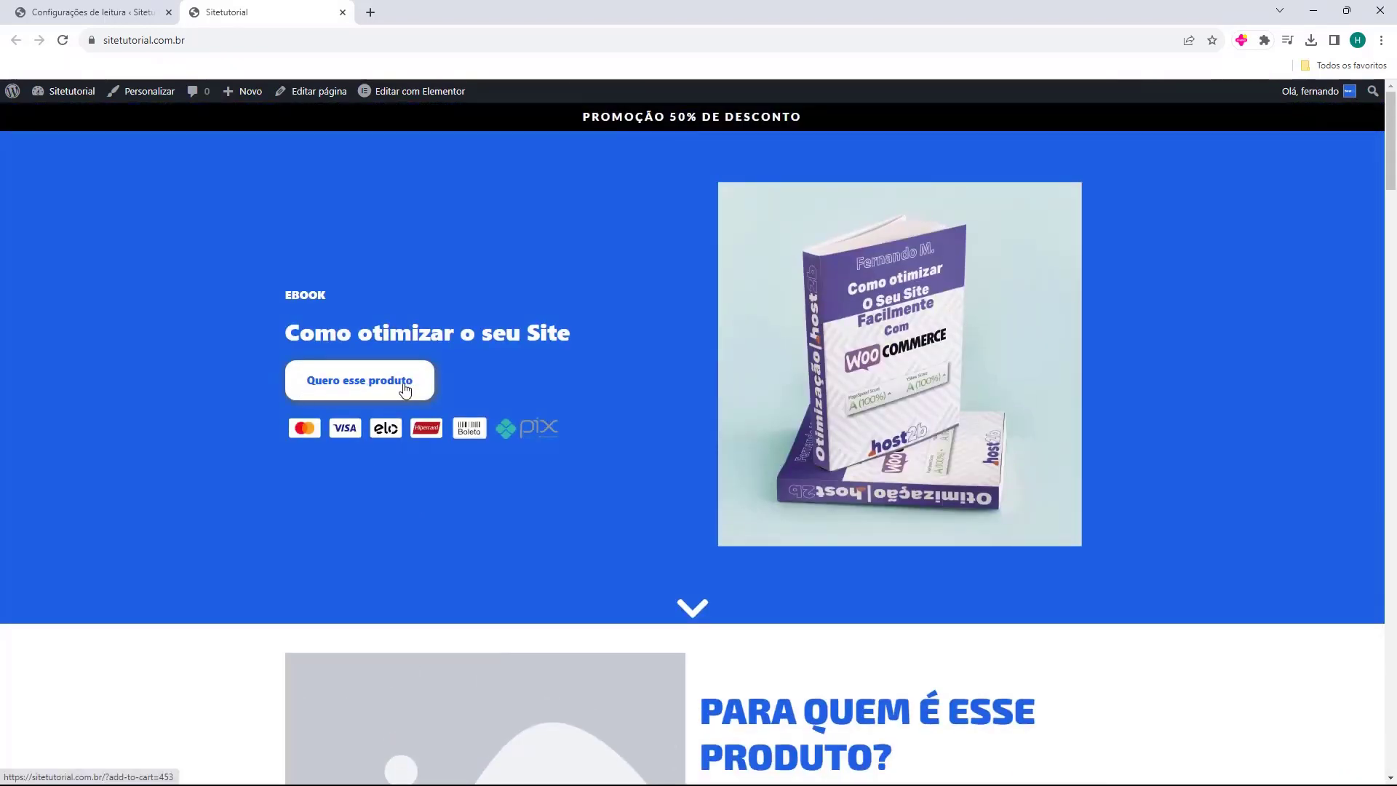
- Test the hero section's "Quero esse produto" button, examining the checkout page's billing and order details before returning to the home page
click(365, 390)
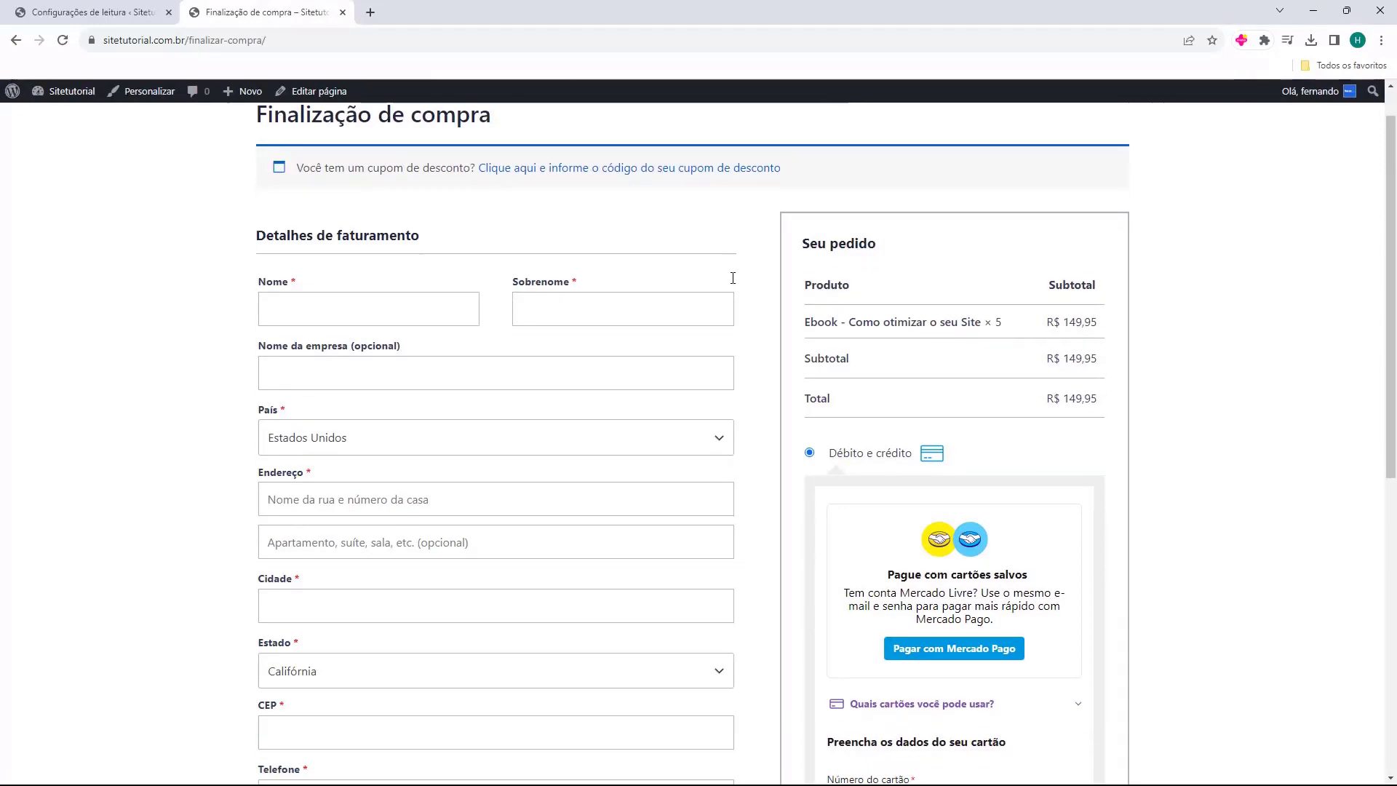
scroll(732, 284, down, 8)
scroll(759, 346, up, 10)
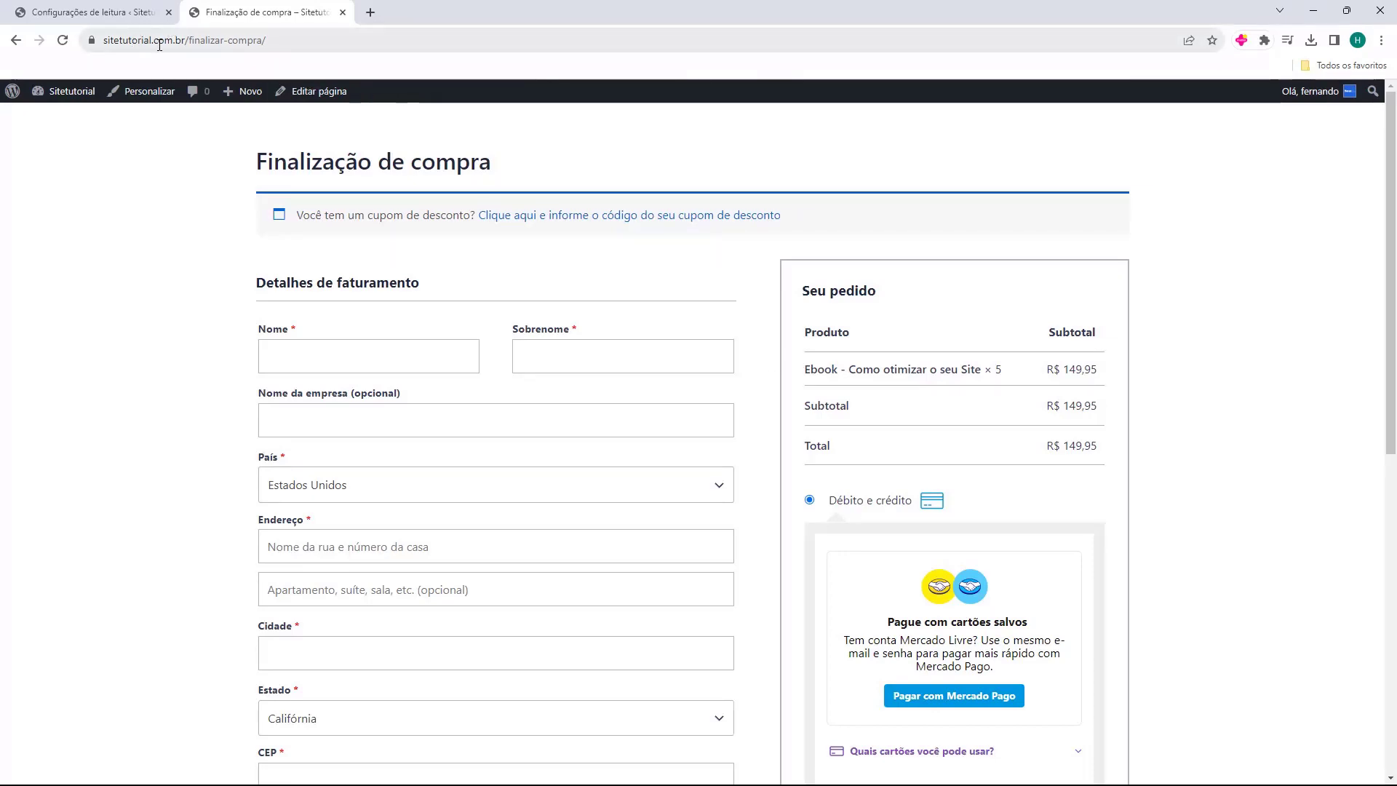
scroll(536, 281, down, 10)
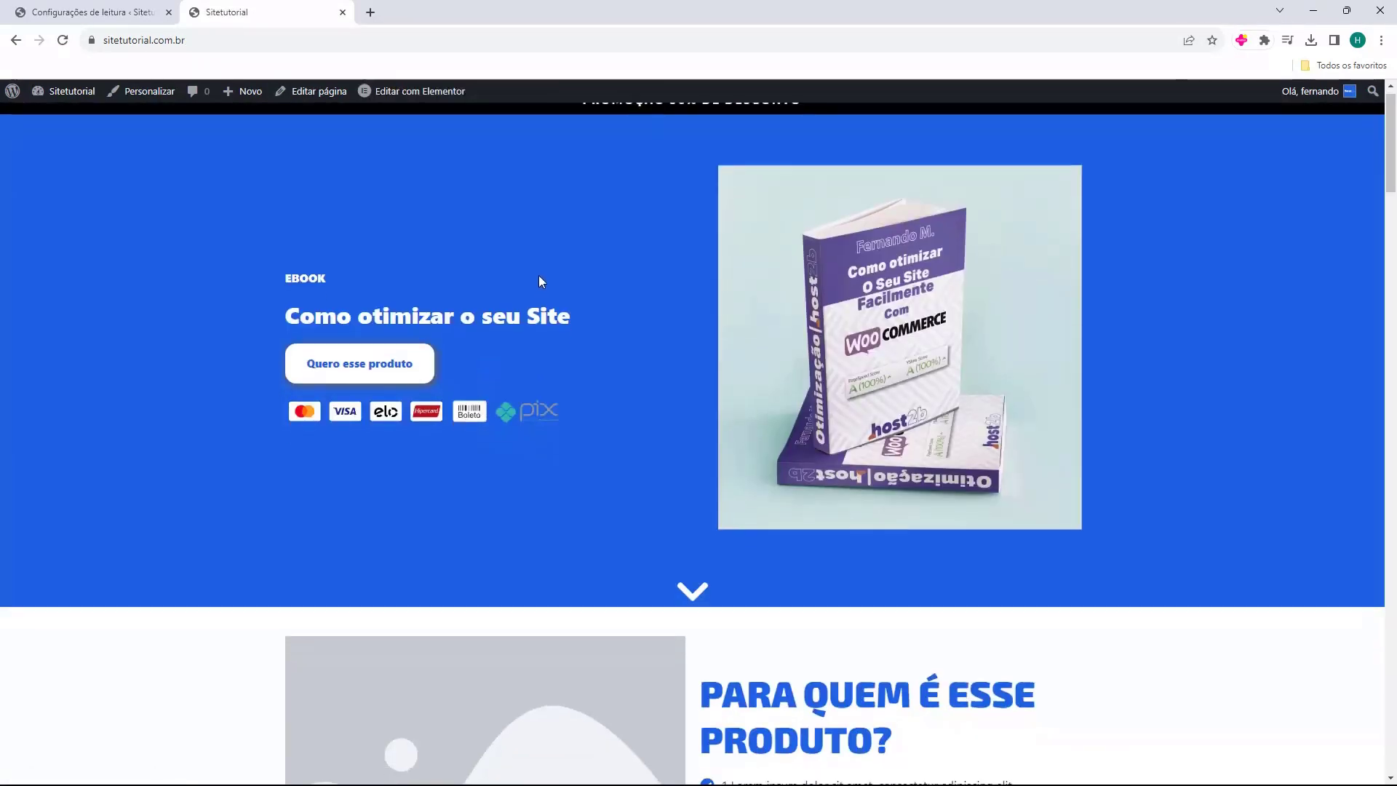
- Test the "Quero esse produto" button in the landing page's pricing section to reach the checkout page
scroll(630, 329, down, 20)
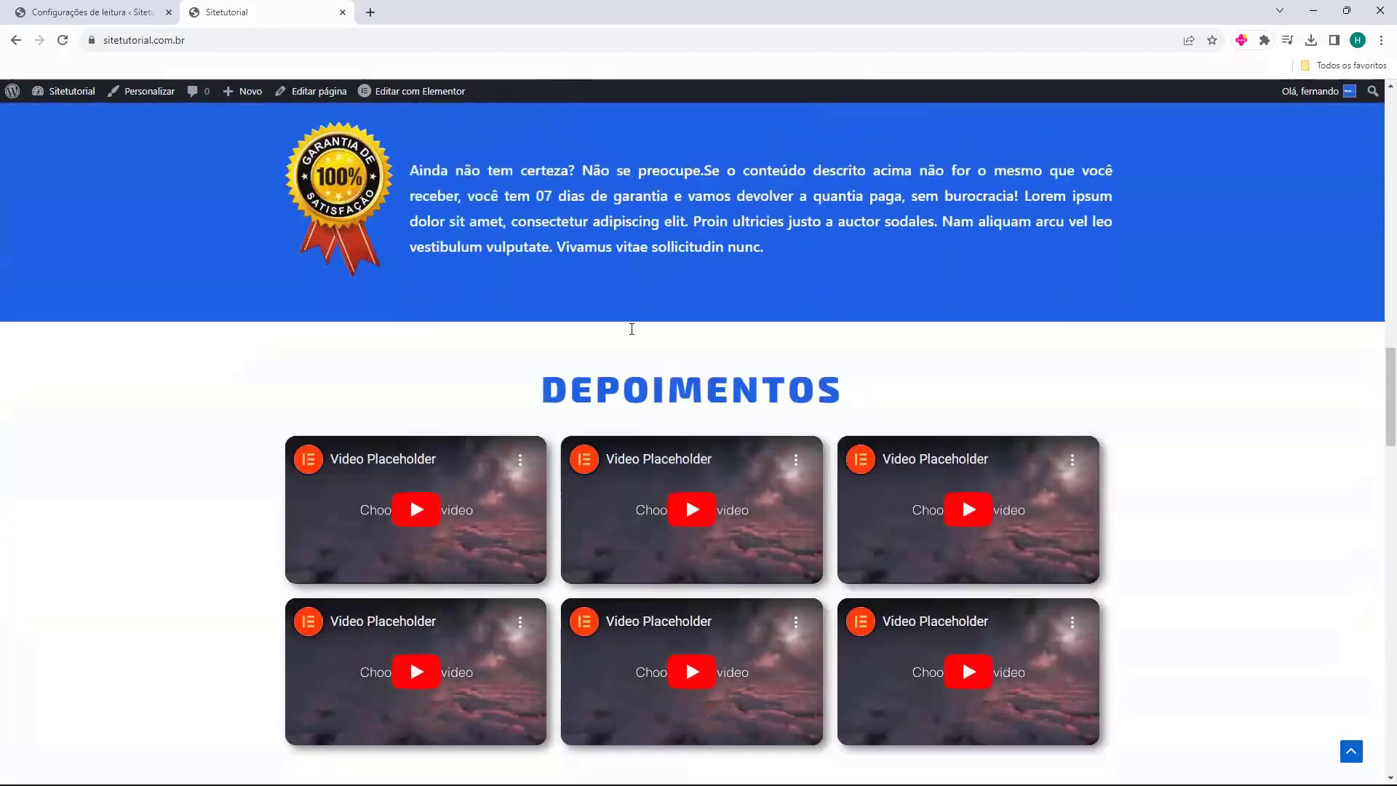
scroll(624, 367, up, 6)
scroll(624, 374, up, 4)
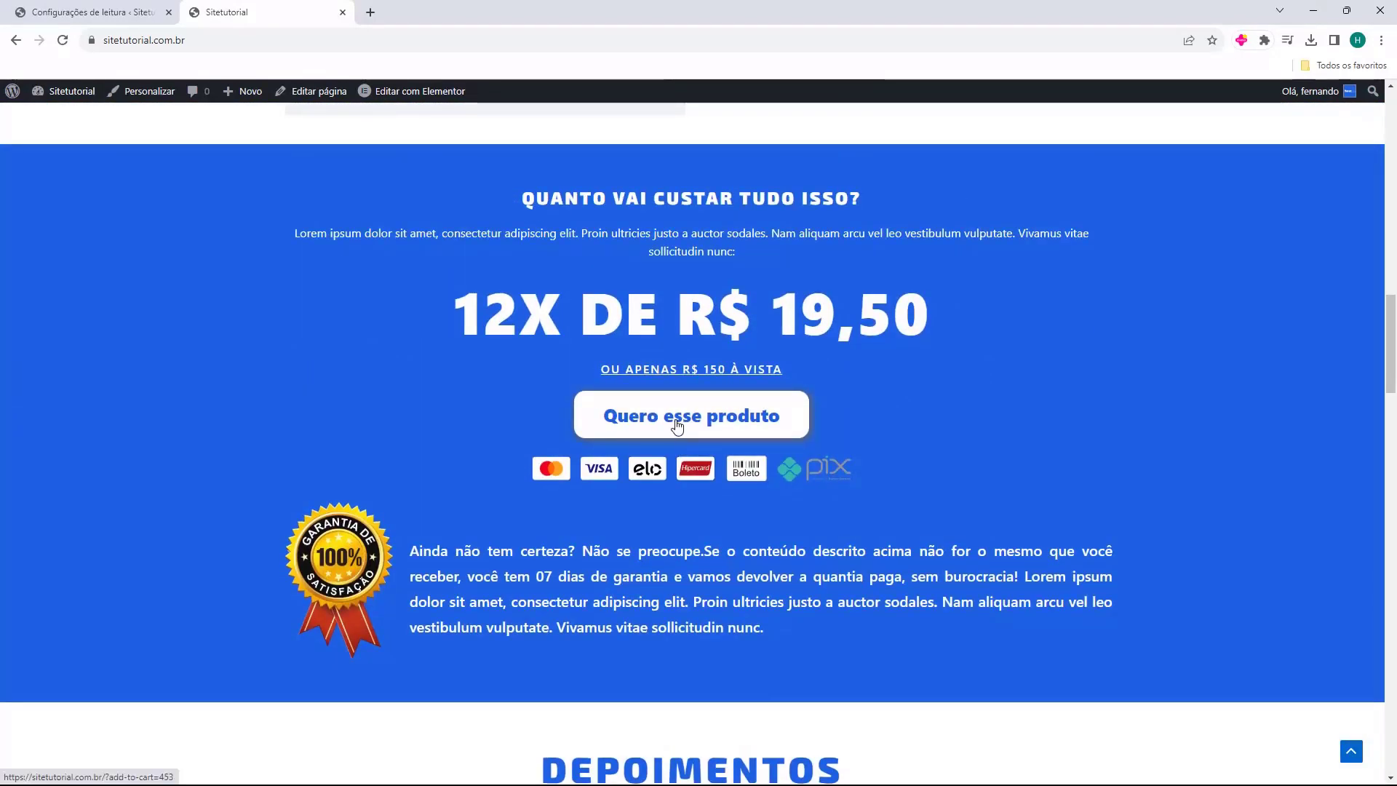
click(676, 426)
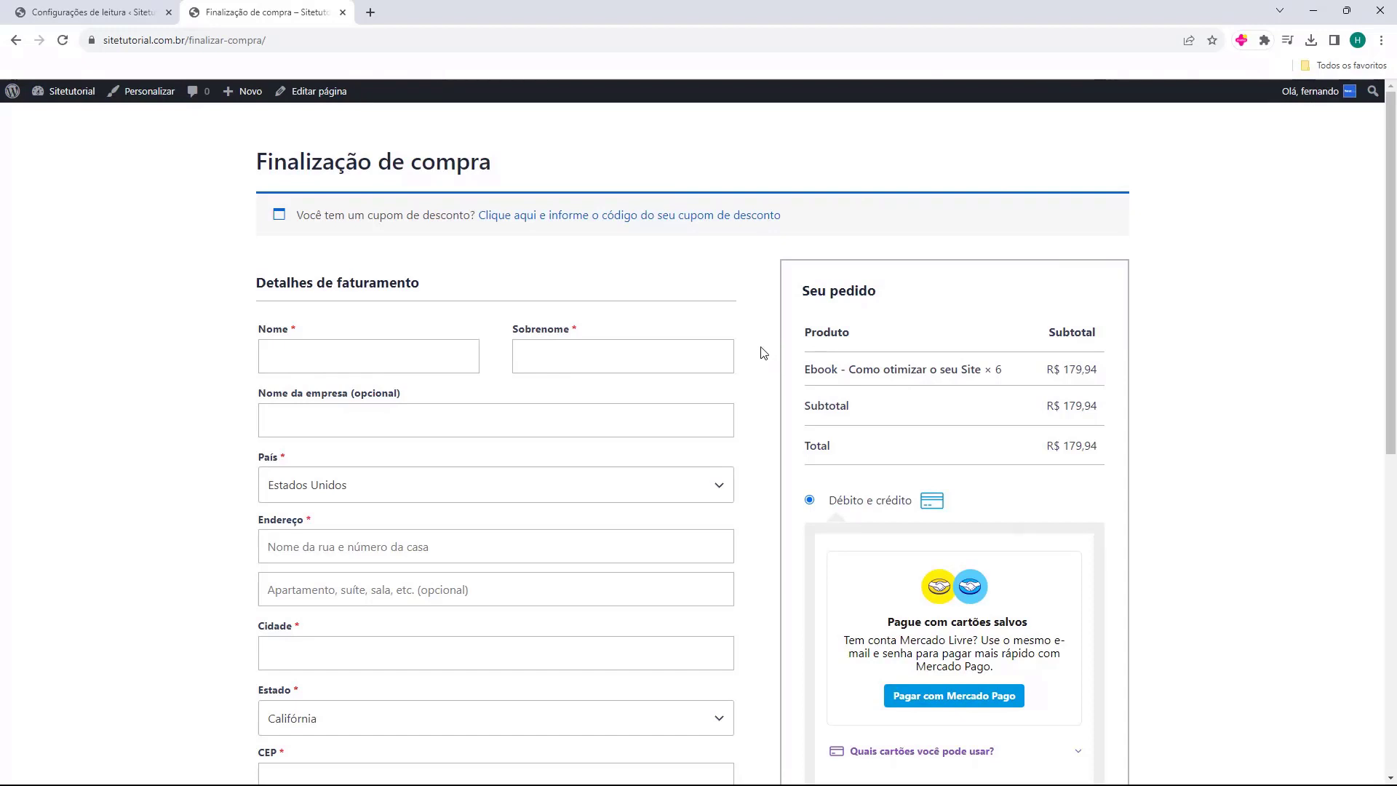
- Examine the checkout page's billing fields, card payment form, Boleto and Pix payment options, and the "Finalizar pedido" order submission
scroll(754, 291, down, 4)
scroll(754, 272, up, 3)
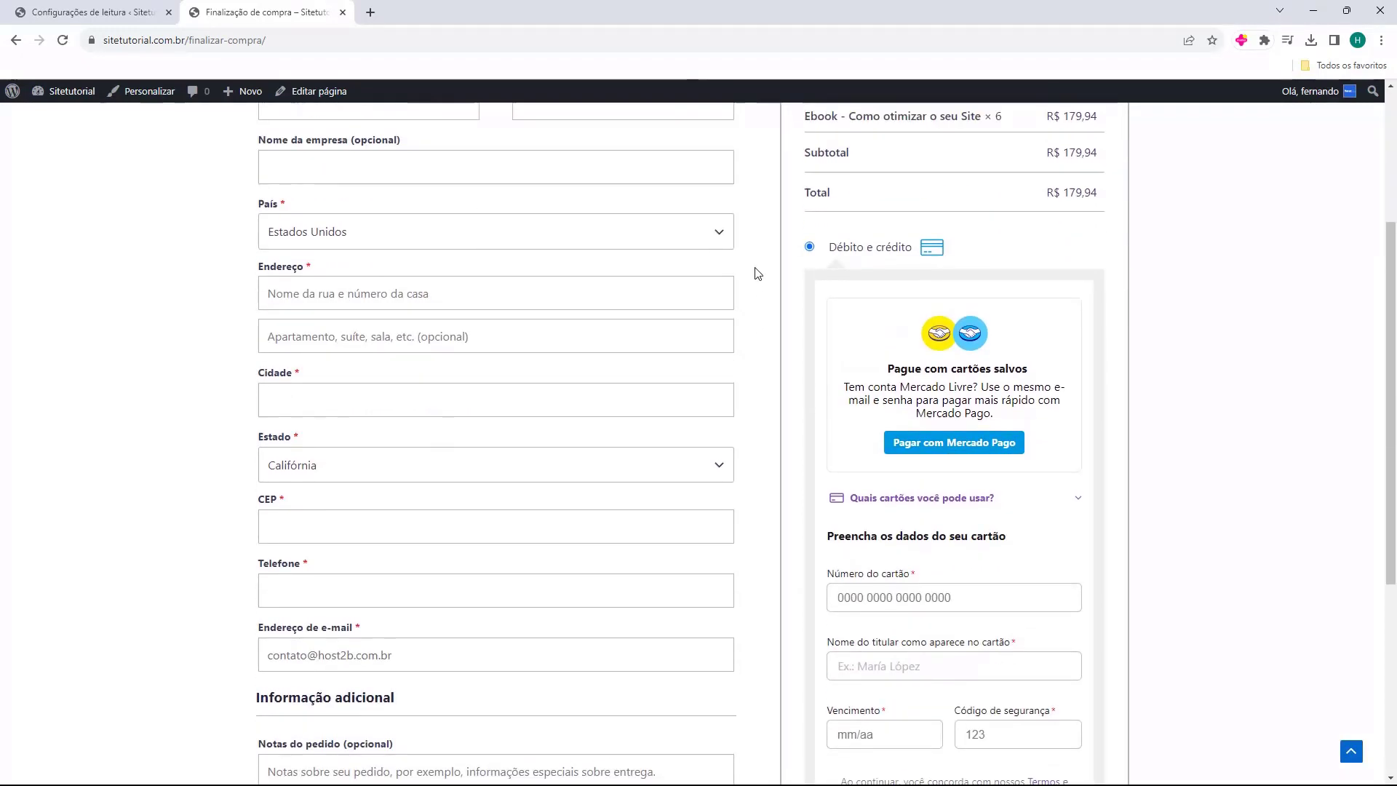
scroll(493, 497, down, 1)
scroll(332, 257, down, 4)
scroll(763, 499, up, 2)
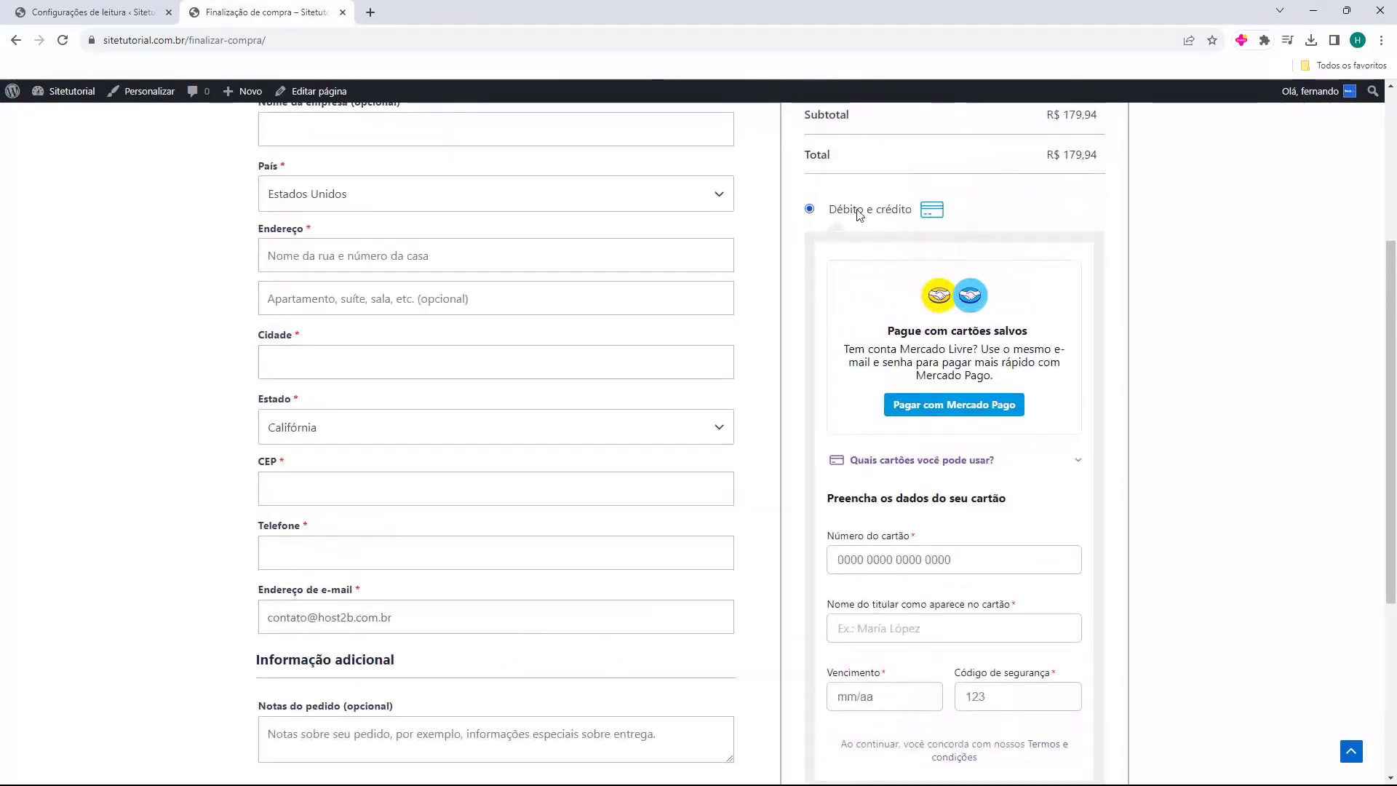
scroll(889, 218, down, 4)
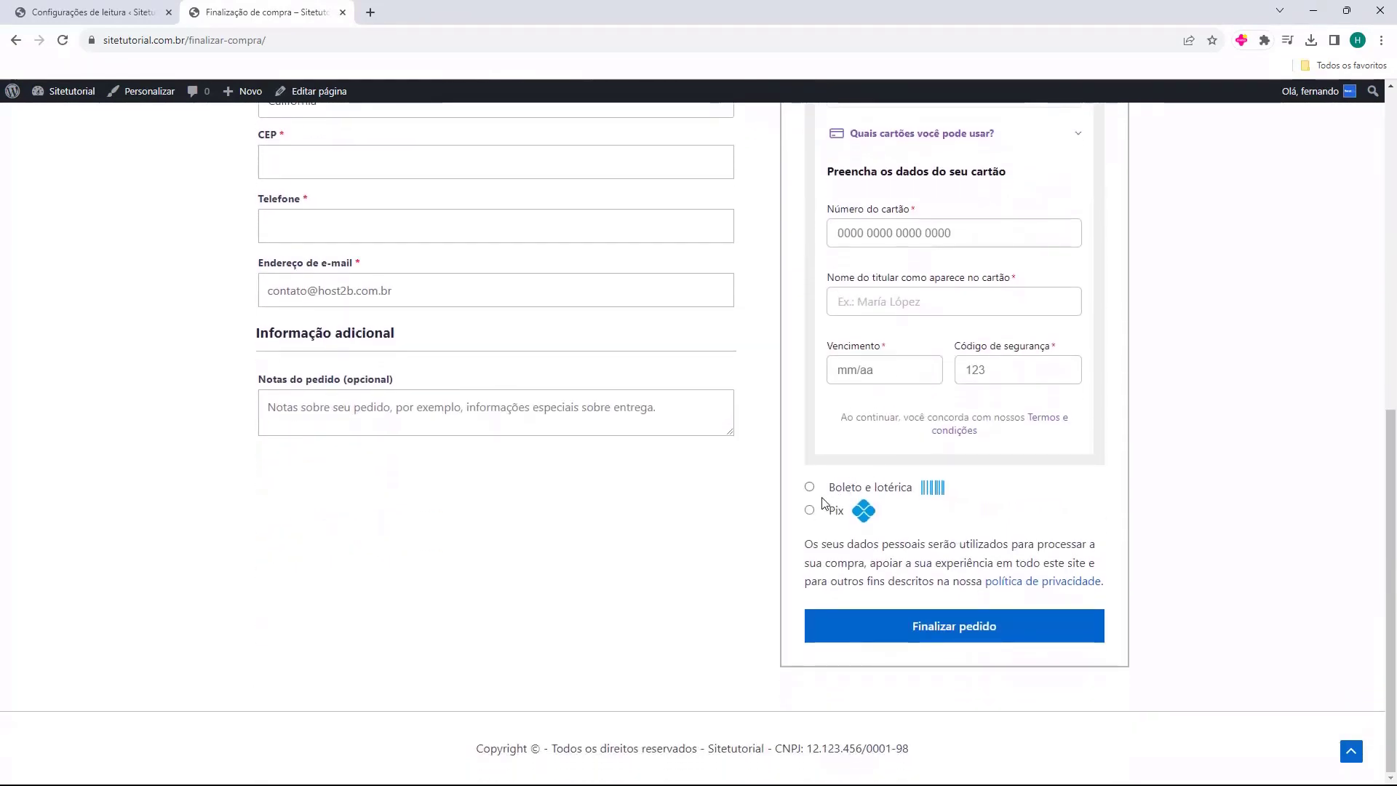
click(951, 635)
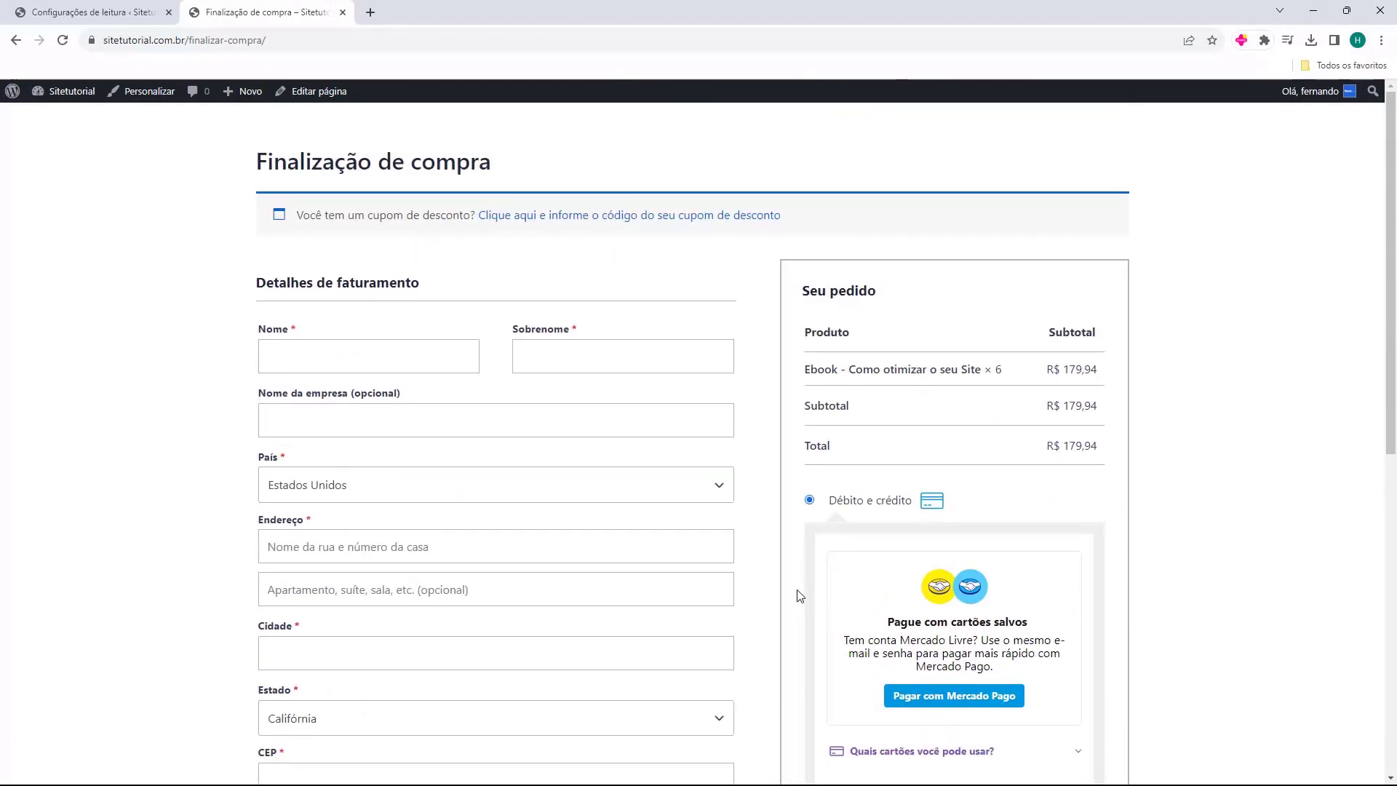